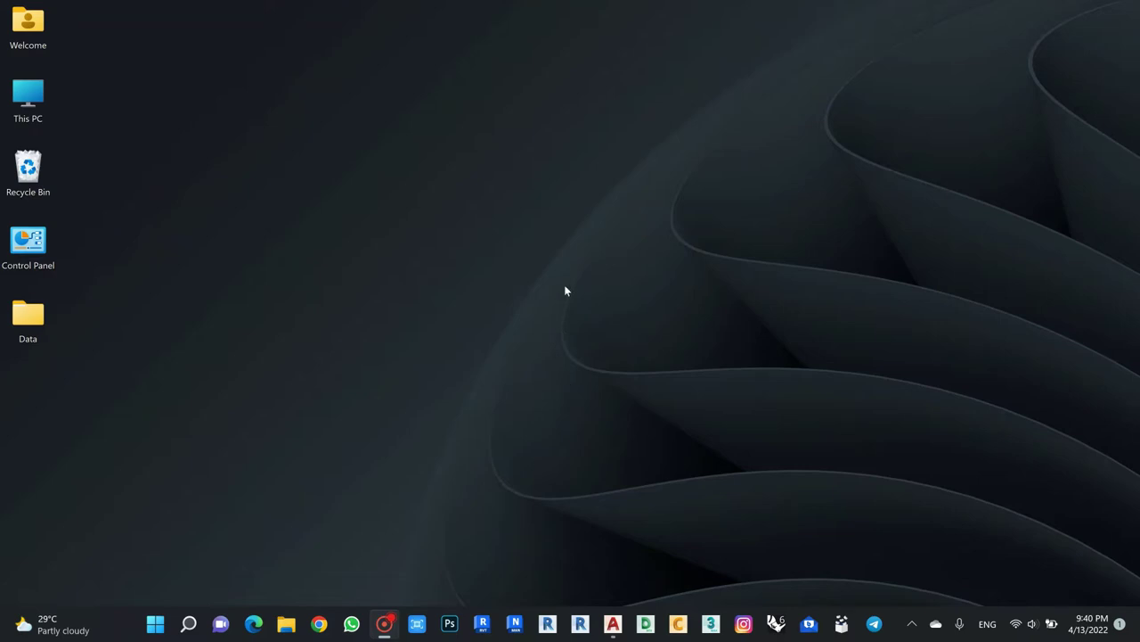
# Open the Data folder on the desktop, switch to AutoCAD and examine the site plan in LocationFile.dwg around the red buildings.
pyautogui.doubleClick(29, 317)
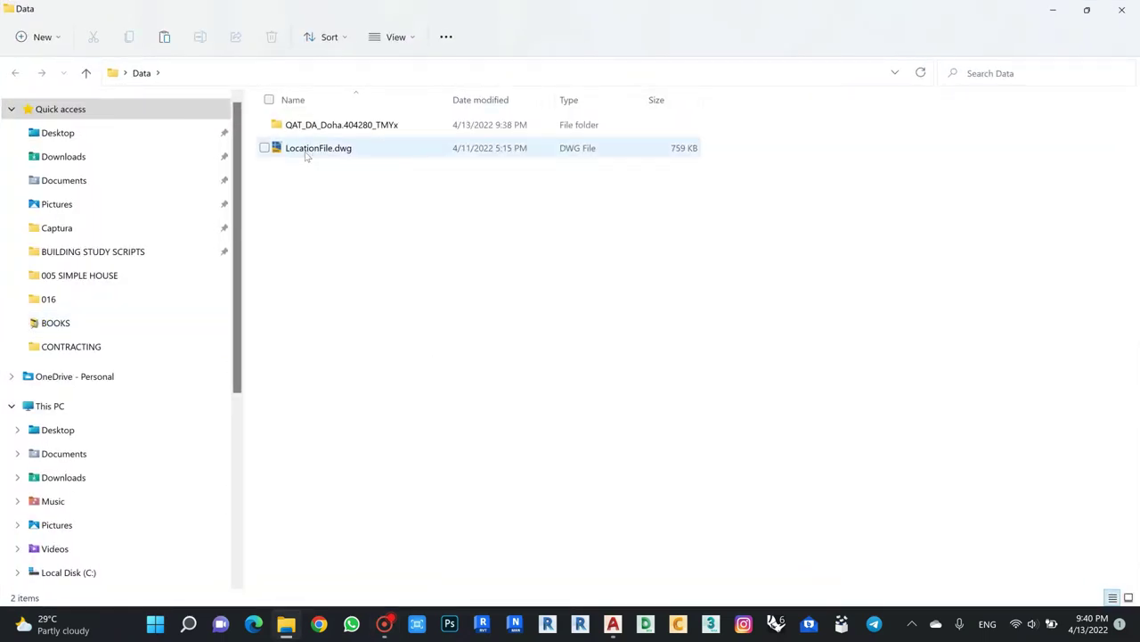
pyautogui.click(618, 623)
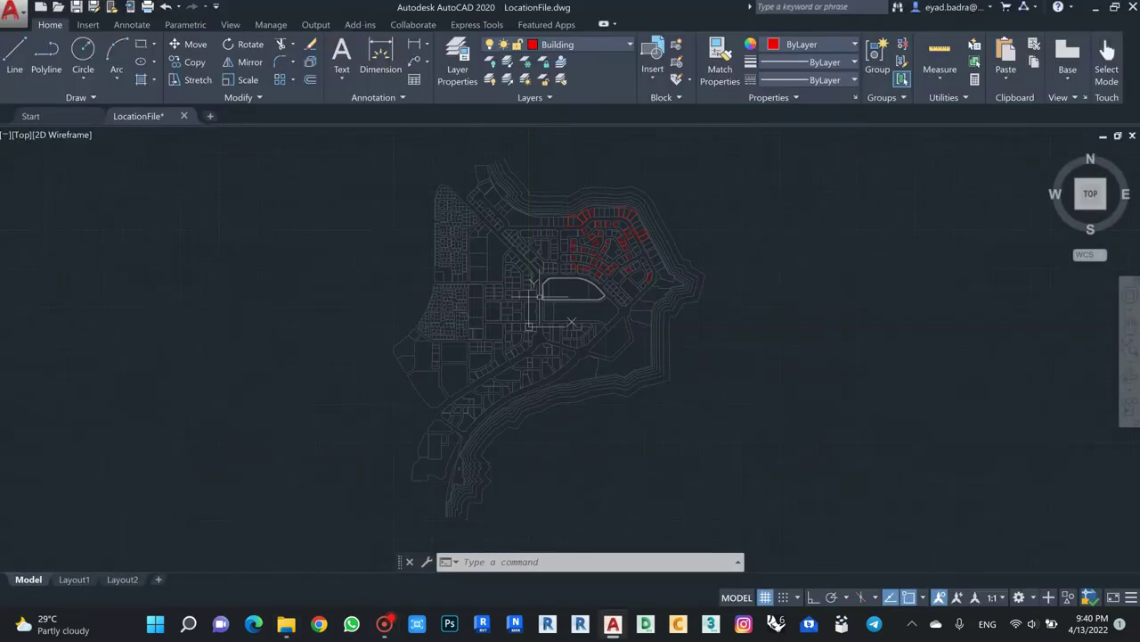
pyautogui.scroll(-2, 634, 294)
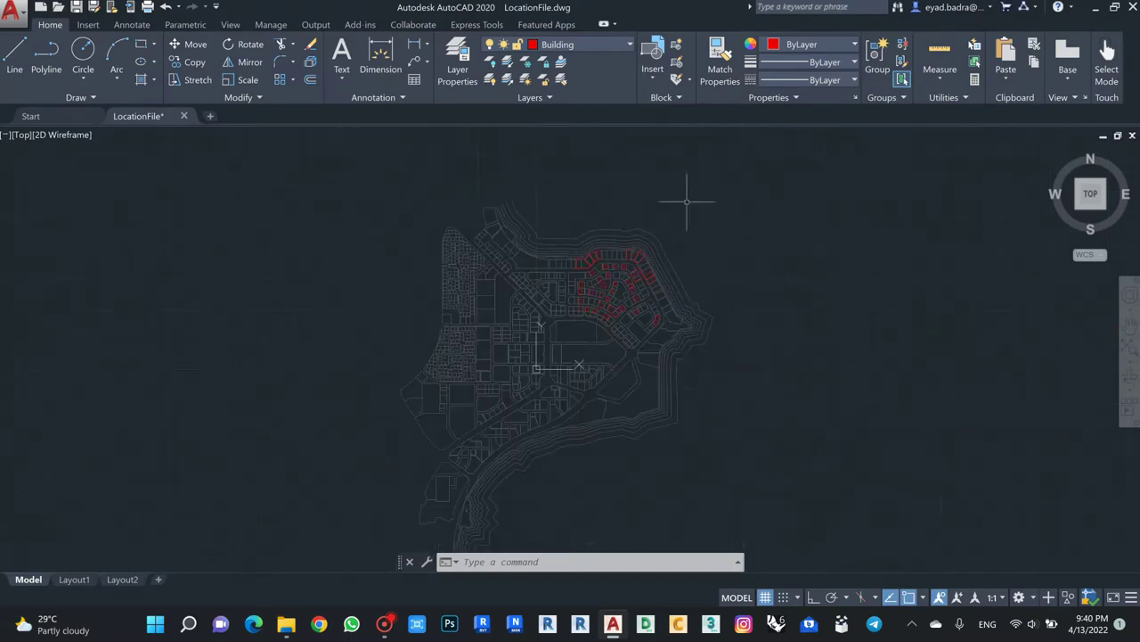
pyautogui.scroll(2, 701, 238)
pyautogui.scroll(2, 754, 251)
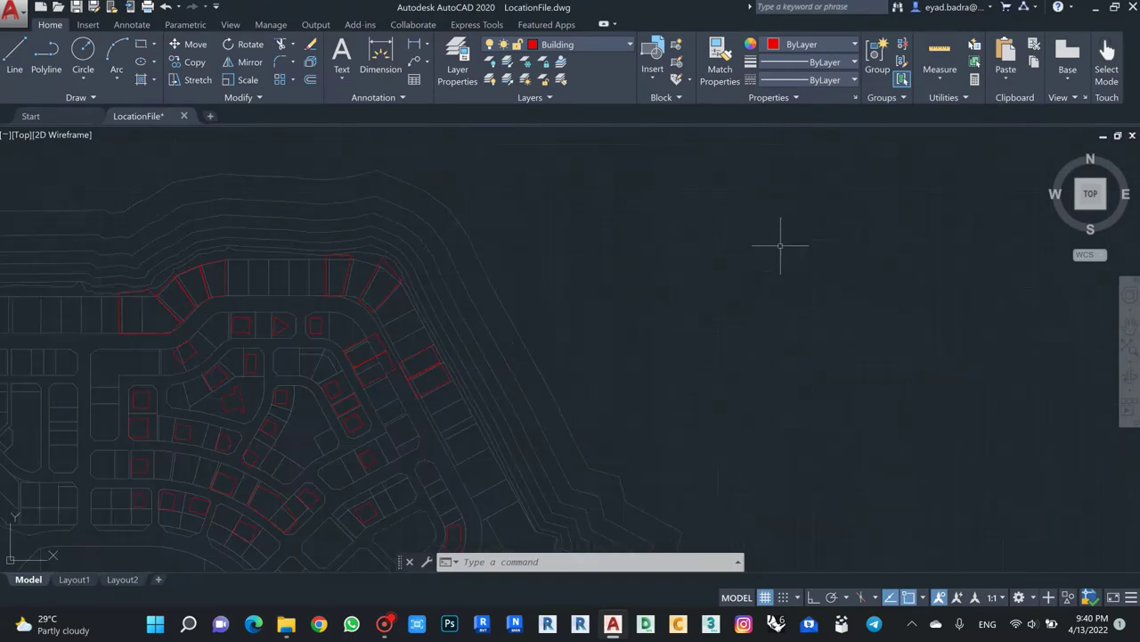
pyautogui.scroll(-2, 338, 300)
pyautogui.moveTo(340, 300); pyautogui.dragTo(392, 288, button='middle')
pyautogui.scroll(-2, 392, 289)
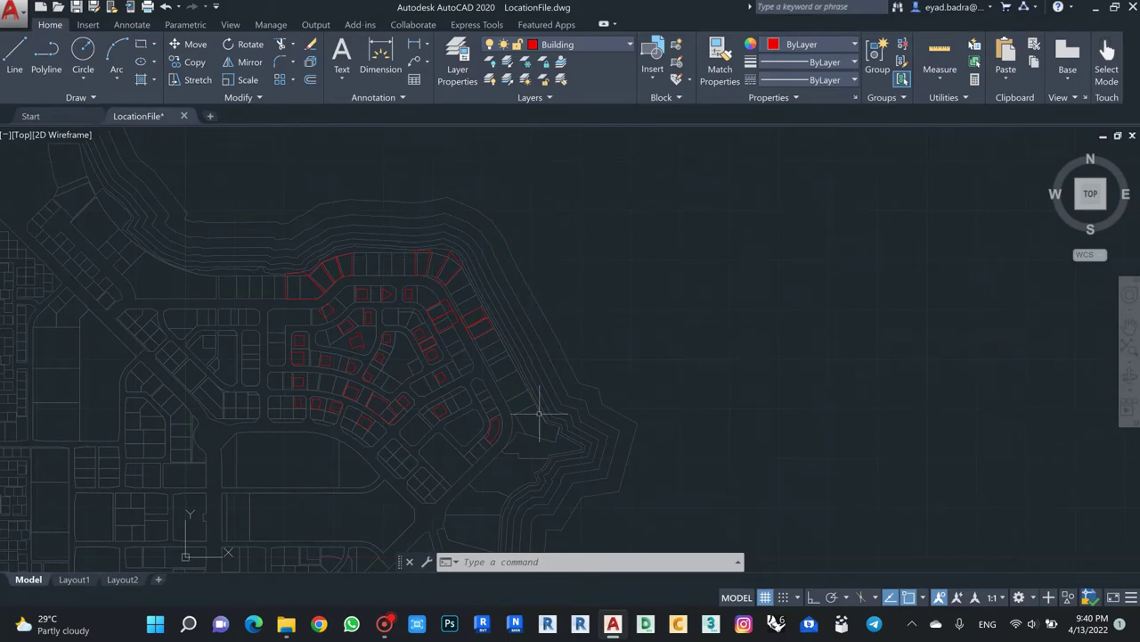
pyautogui.scroll(-2, 428, 292)
pyautogui.scroll(2, 428, 303)
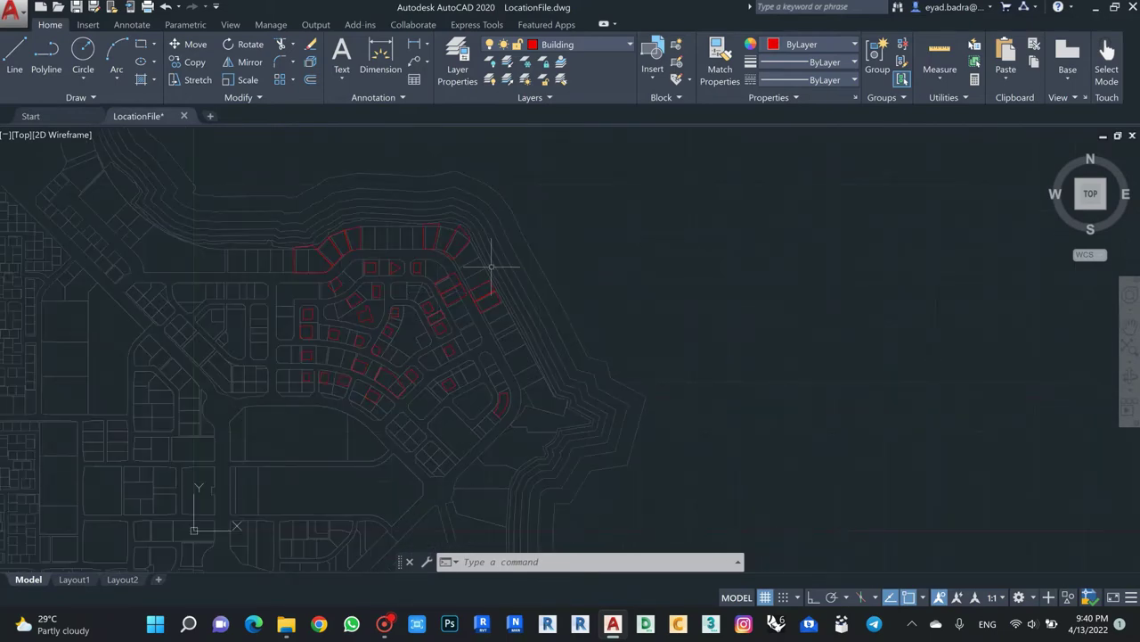
pyautogui.scroll(-2, 535, 276)
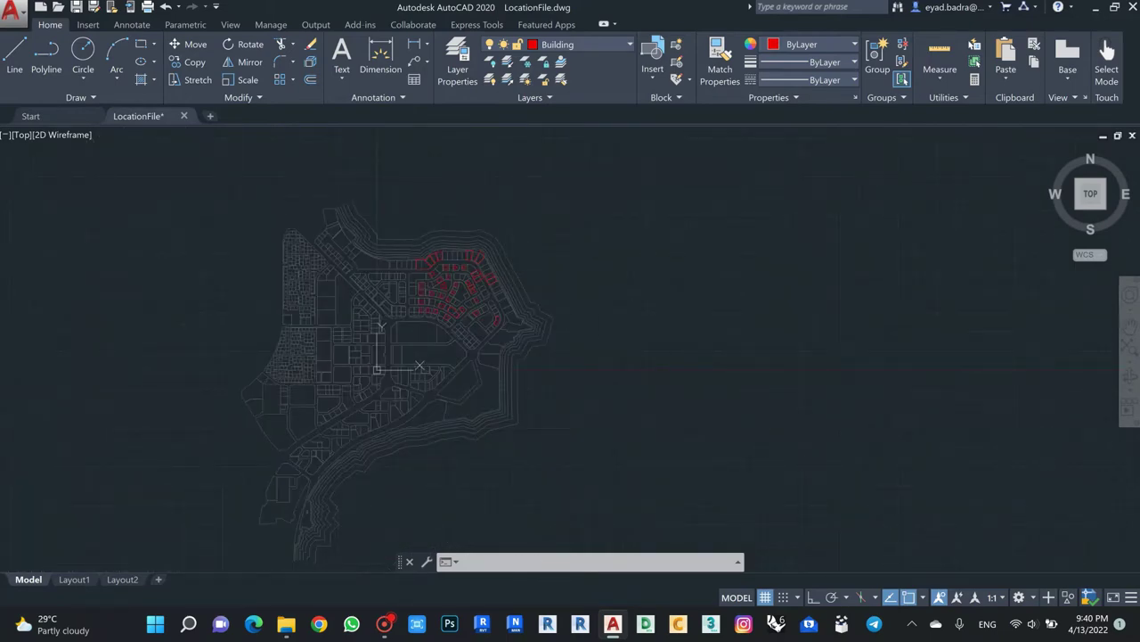
# Orbit the site drawing into a 3D view and examine the heights of the red building volumes.
pyautogui.keyDown('shift'); pyautogui.moveTo(550, 255); pyautogui.dragTo(542, 246, button='middle'); pyautogui.keyUp('shift')
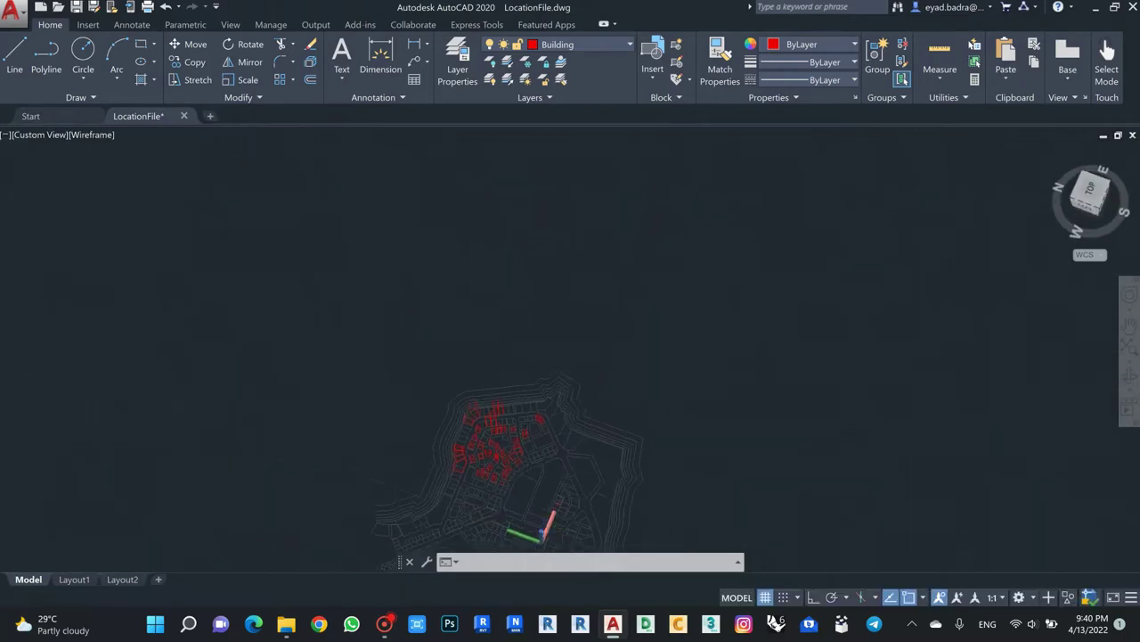
pyautogui.scroll(3, 471, 457)
pyautogui.scroll(1, 474, 459)
pyautogui.scroll(-2, 507, 346)
pyautogui.moveTo(580, 452); pyautogui.dragTo(526, 350, button='middle')
pyautogui.scroll(-2, 568, 324)
pyautogui.scroll(5, 558, 317)
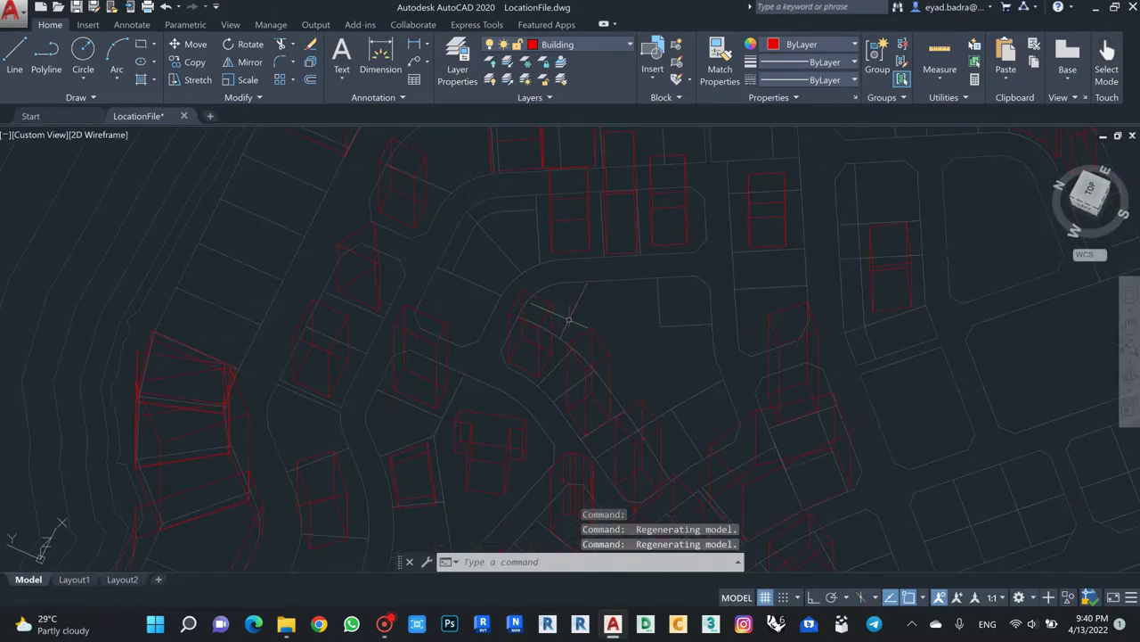
pyautogui.moveTo(654, 234); pyautogui.dragTo(636, 308, button='middle')
pyautogui.scroll(-5, 446, 300)
pyautogui.scroll(6, 509, 300)
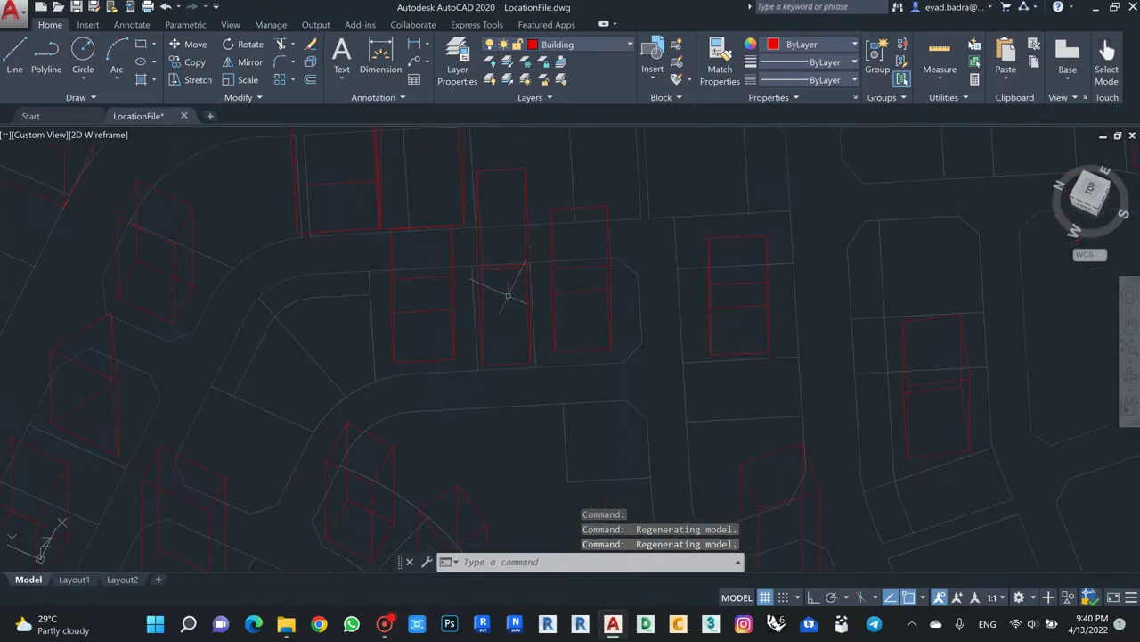
# Select the tall narrow building volume between two lower ones and inspect it in 3D within the site.
pyautogui.click(511, 182)
pyautogui.click(501, 166)
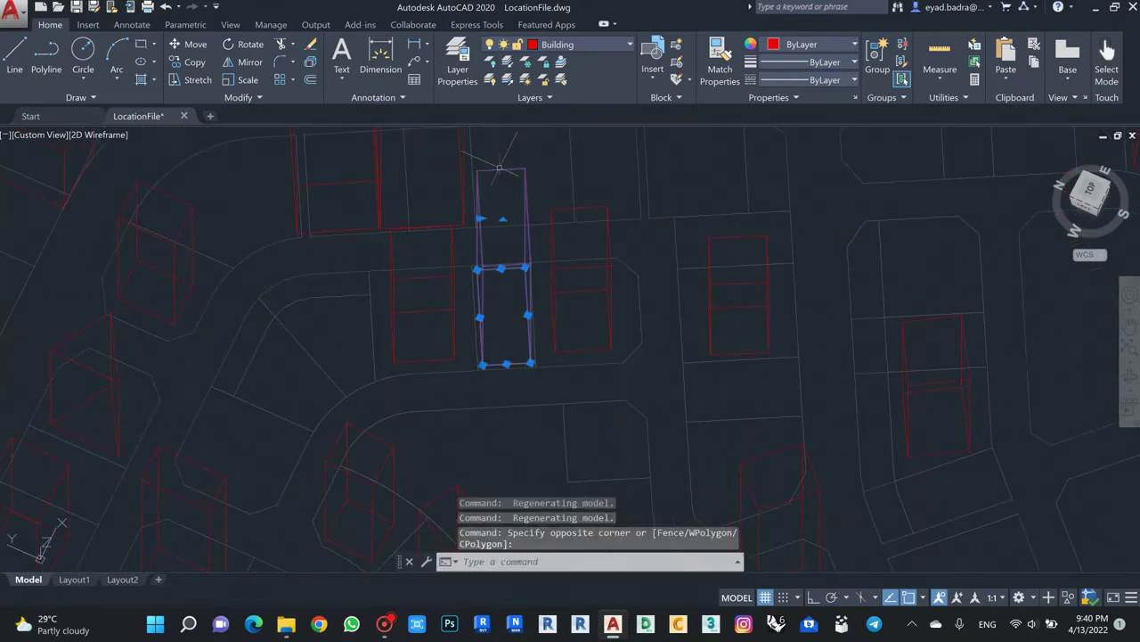
pyautogui.scroll(-2, 499, 167)
pyautogui.moveTo(516, 174); pyautogui.dragTo(521, 203, button='middle')
pyautogui.scroll(-4, 533, 303)
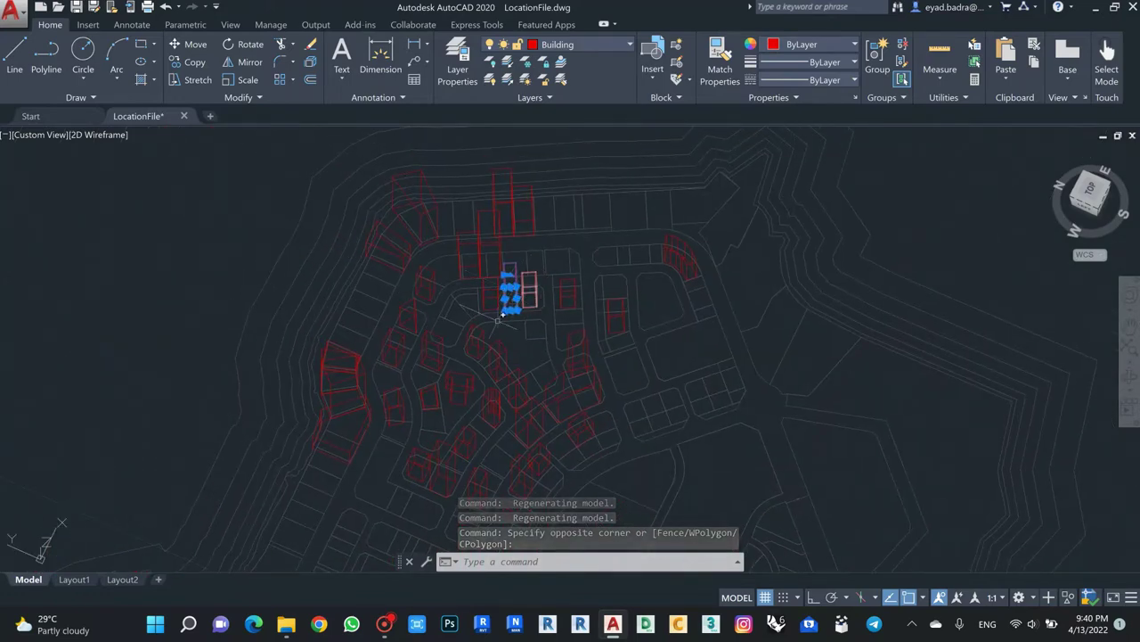
pyautogui.scroll(-3, 572, 287)
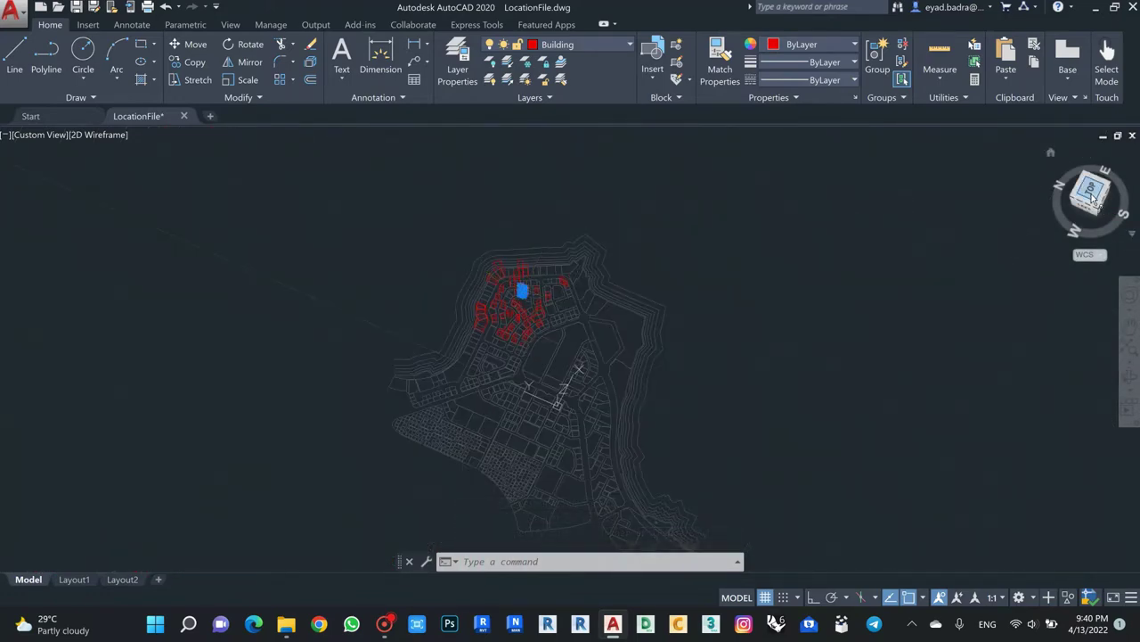
# Return the drawing to the top view with north facing up and clear the building selection.
pyautogui.scroll(-5, 527, 322)
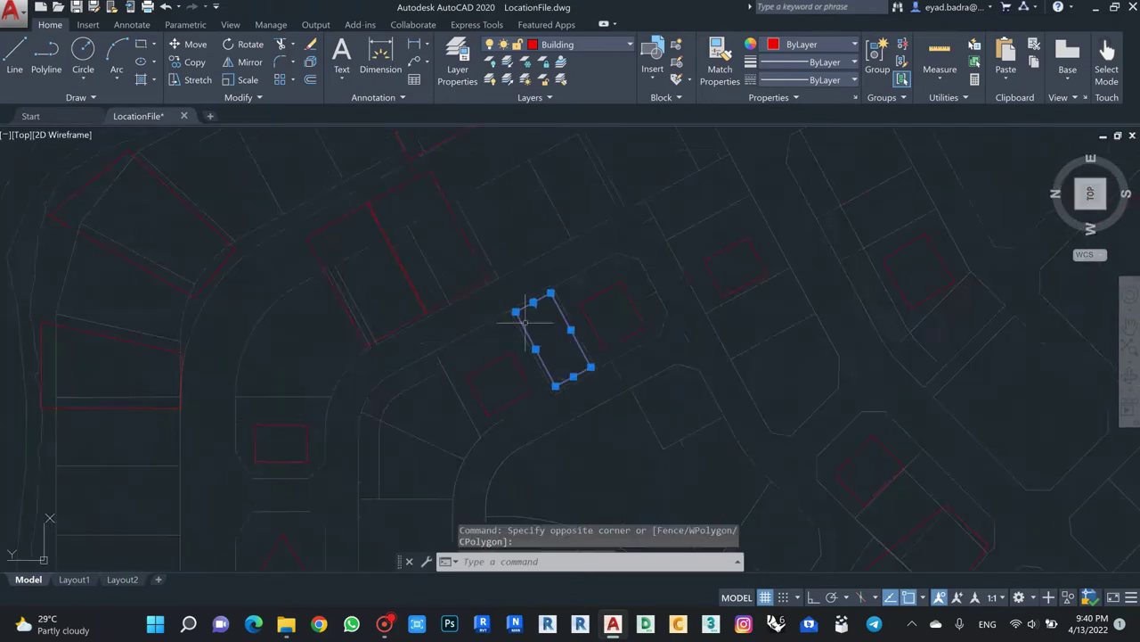
pyautogui.scroll(-2, 533, 324)
pyautogui.moveTo(588, 342); pyautogui.dragTo(522, 293, button='middle')
pyautogui.moveTo(703, 287); pyautogui.dragTo(728, 279, button='middle')
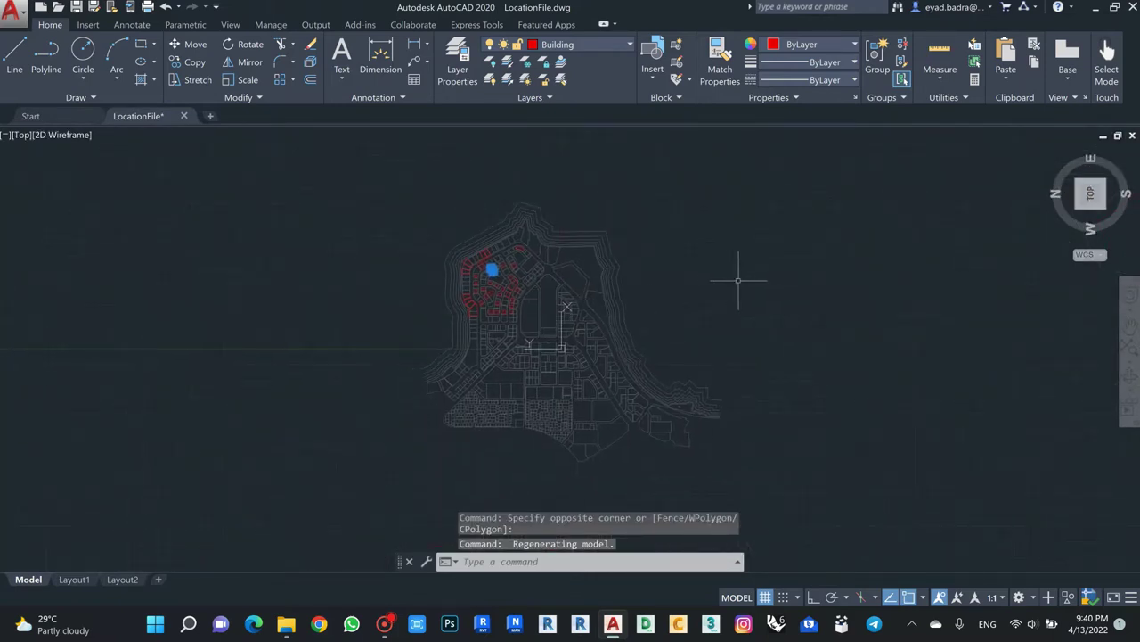
pyautogui.click(1135, 165)
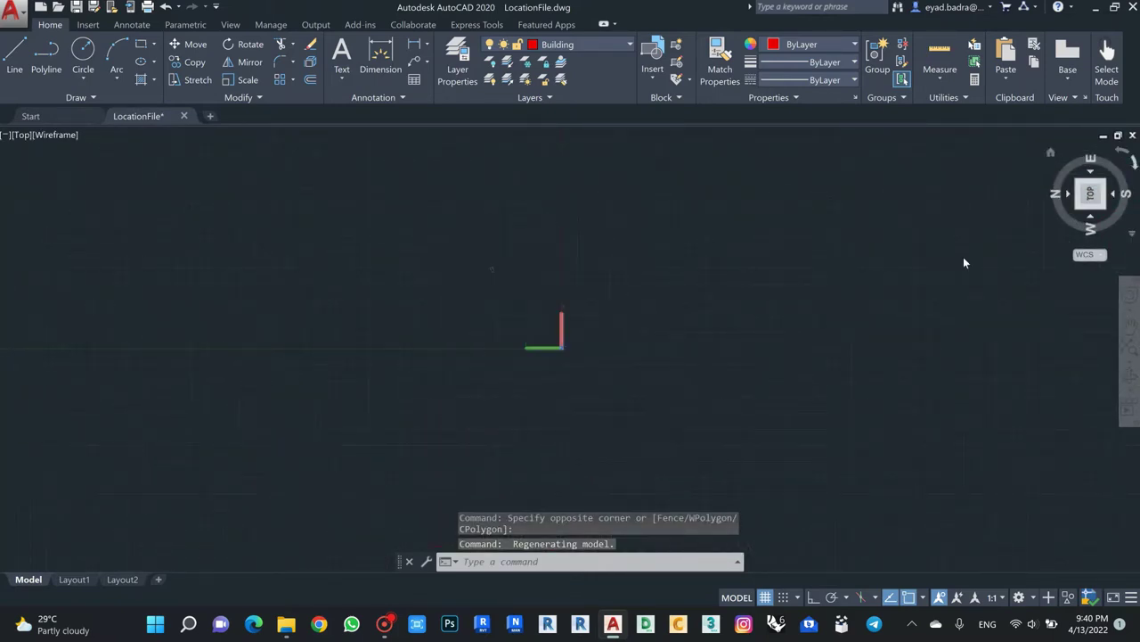
pyautogui.scroll(-3, 717, 303)
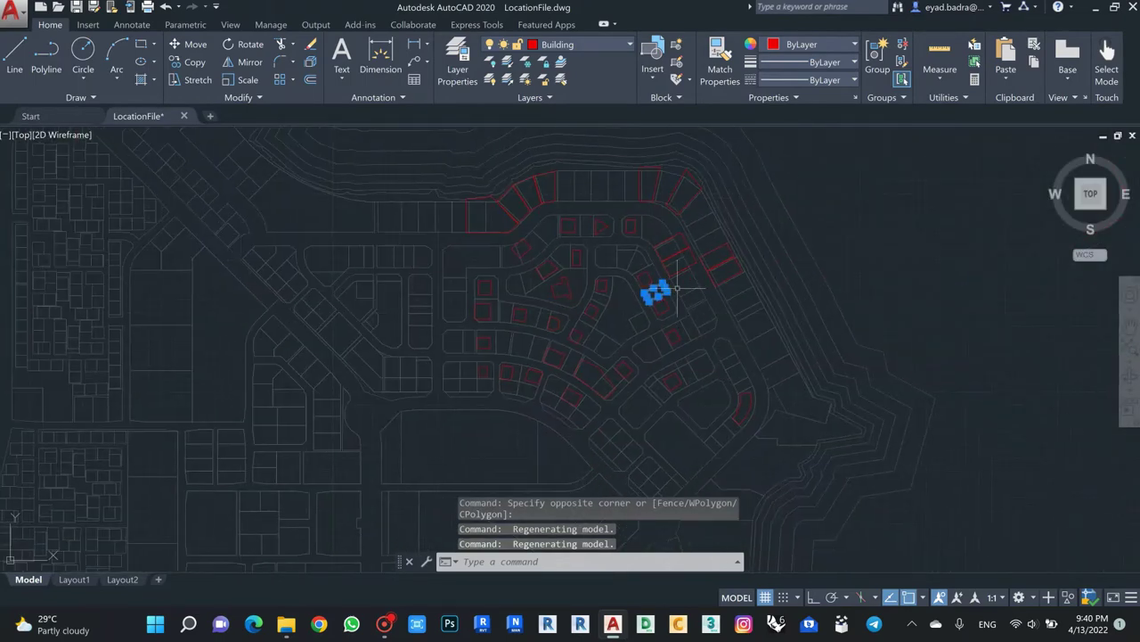
pyautogui.press('Escape')
pyautogui.press('Escape')
pyautogui.press('Escape')
# Measure the length of the plot boundary line between two neighbouring red building outlines with the DIST command.
pyautogui.scroll(5, 643, 275)
pyautogui.scroll(3, 643, 274)
pyautogui.moveTo(676, 358); pyautogui.dragTo(618, 303, button='middle')
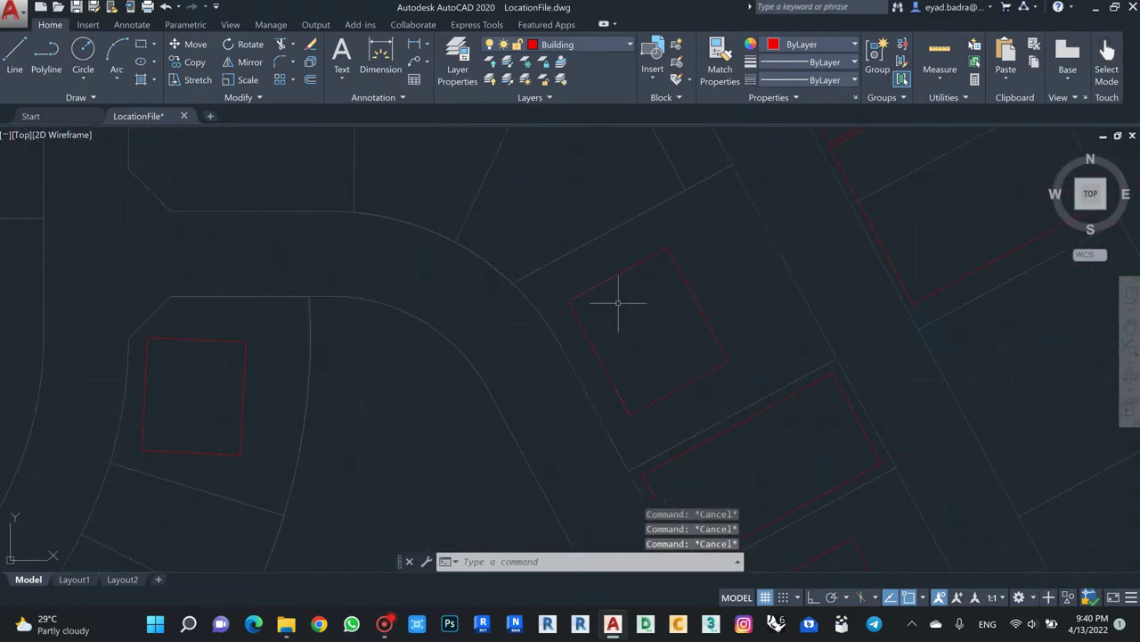
pyautogui.moveTo(770, 274); pyautogui.dragTo(622, 216, button='middle')
pyautogui.scroll(-2, 622, 216)
pyautogui.moveTo(647, 260); pyautogui.dragTo(570, 203, button='middle')
pyautogui.scroll(2, 558, 348)
pyautogui.scroll(2, 559, 352)
pyautogui.moveTo(557, 341); pyautogui.dragTo(532, 338, button='middle')
pyautogui.write('di')
pyautogui.press('Return')
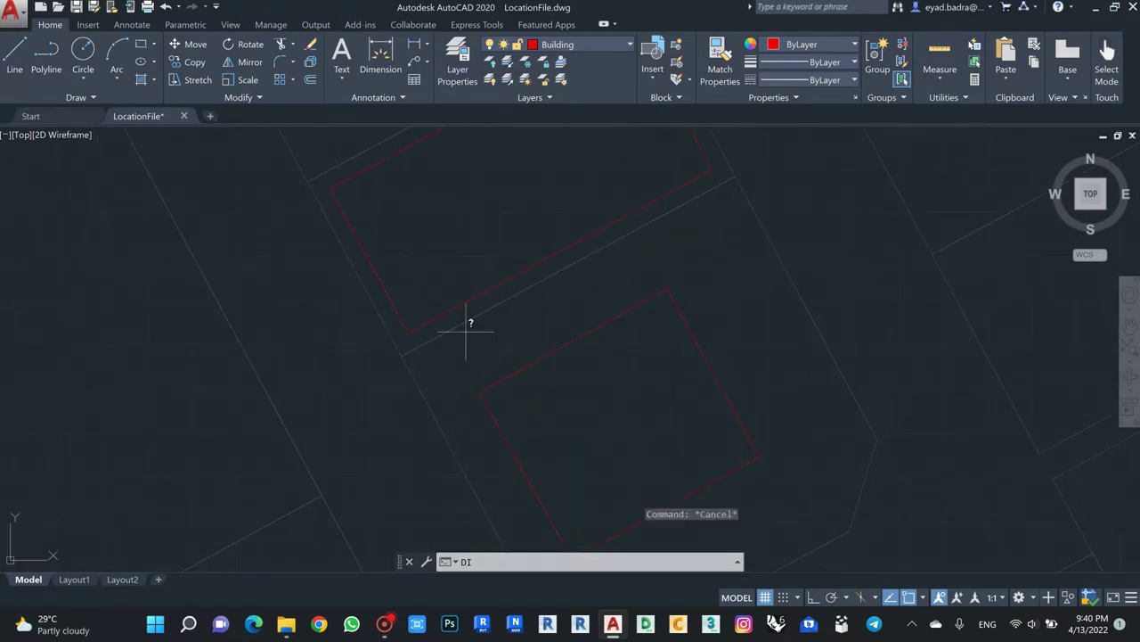
pyautogui.click(404, 356)
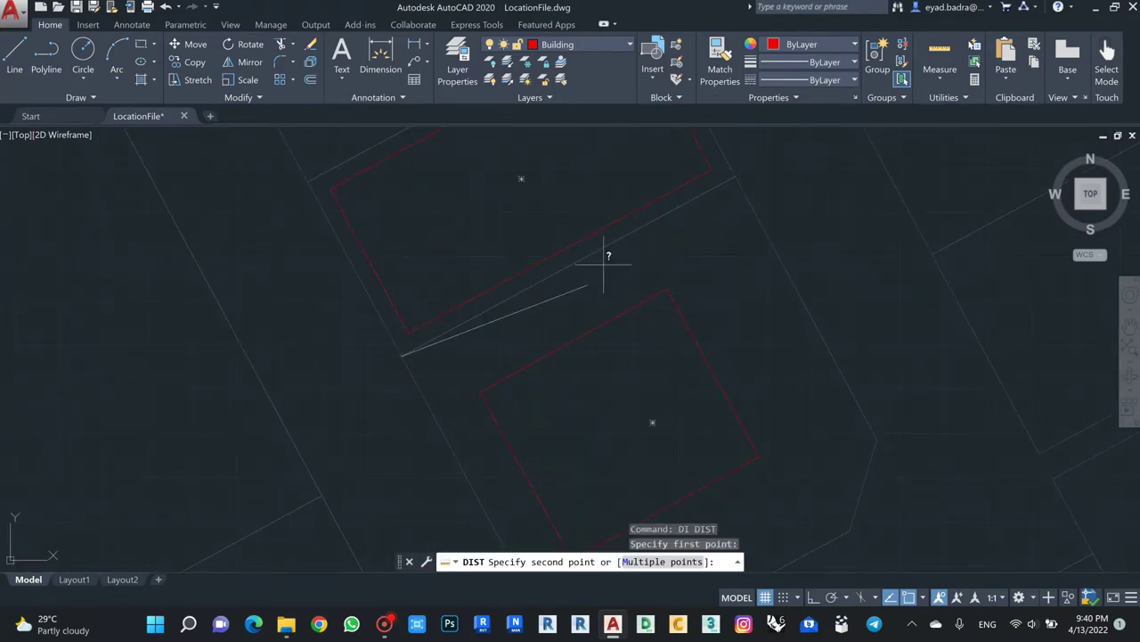
pyautogui.click(736, 174)
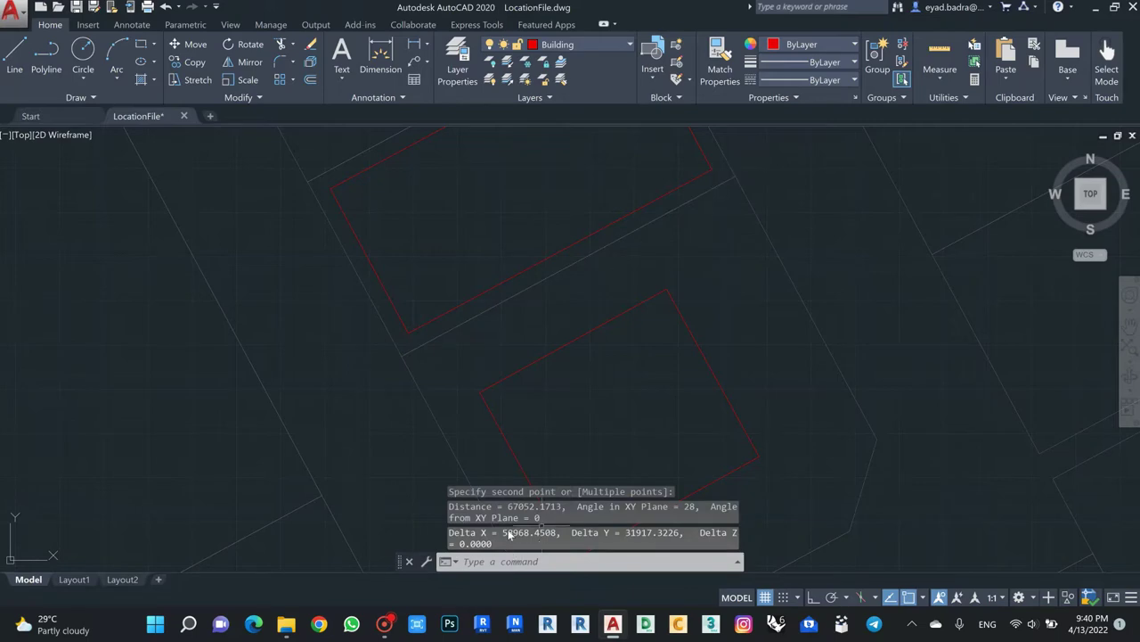
# Save LocationFile.dwg with the whole site in view and minimize the AutoCAD window.
pyautogui.scroll(-10, 602, 273)
pyautogui.scroll(4, 590, 276)
pyautogui.moveTo(602, 272)
pyautogui.mouseDown(button='middle')
pyautogui.moveTo(584, 258)
pyautogui.moveTo(618, 285)
pyautogui.moveTo(637, 282)
pyautogui.mouseUp(button='middle')
pyautogui.scroll(-1, 637, 282)
pyautogui.hotkey('ctrl', 's')
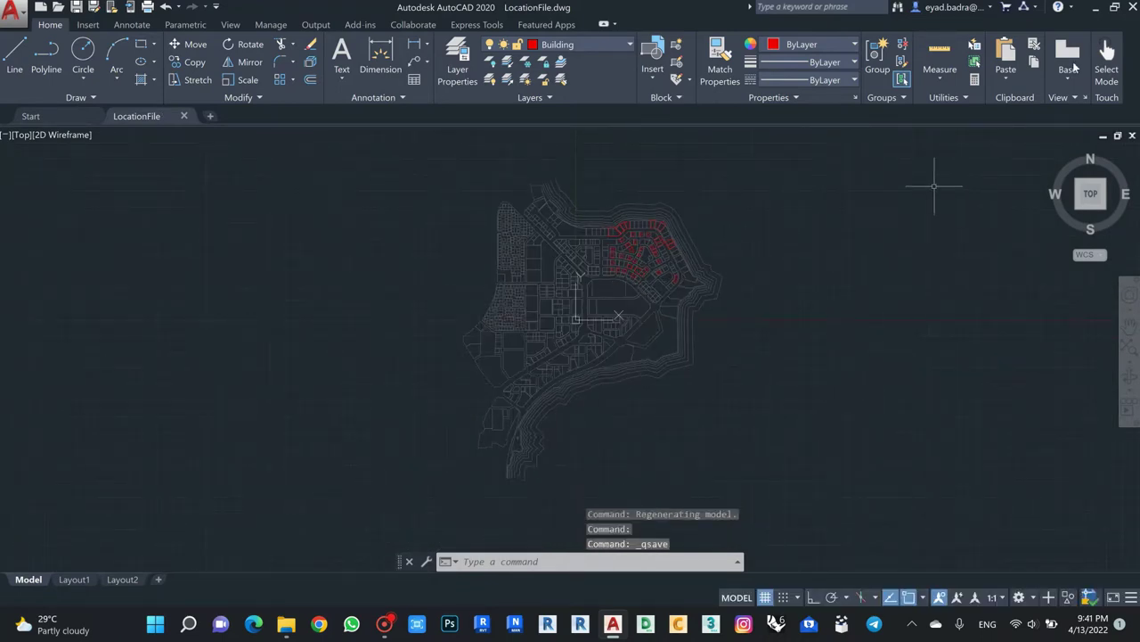
pyautogui.click(1095, 7)
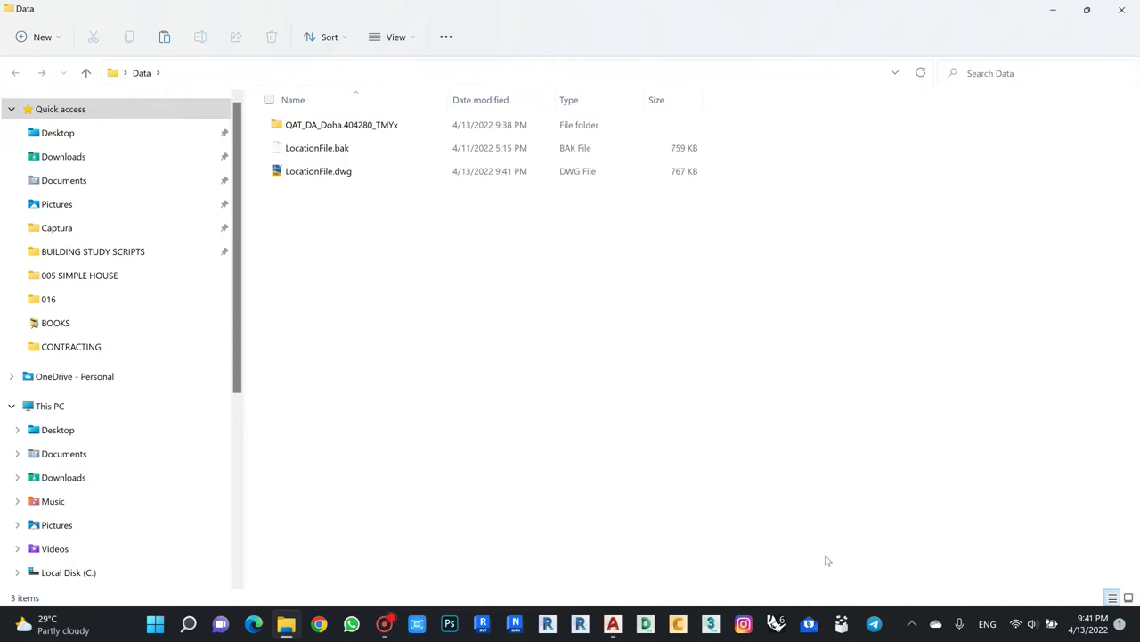
# Start Rhinoceros 6 and create a new model from the Large Objects - Meters template, discarding changes to the untitled file.
pyautogui.click(776, 621)
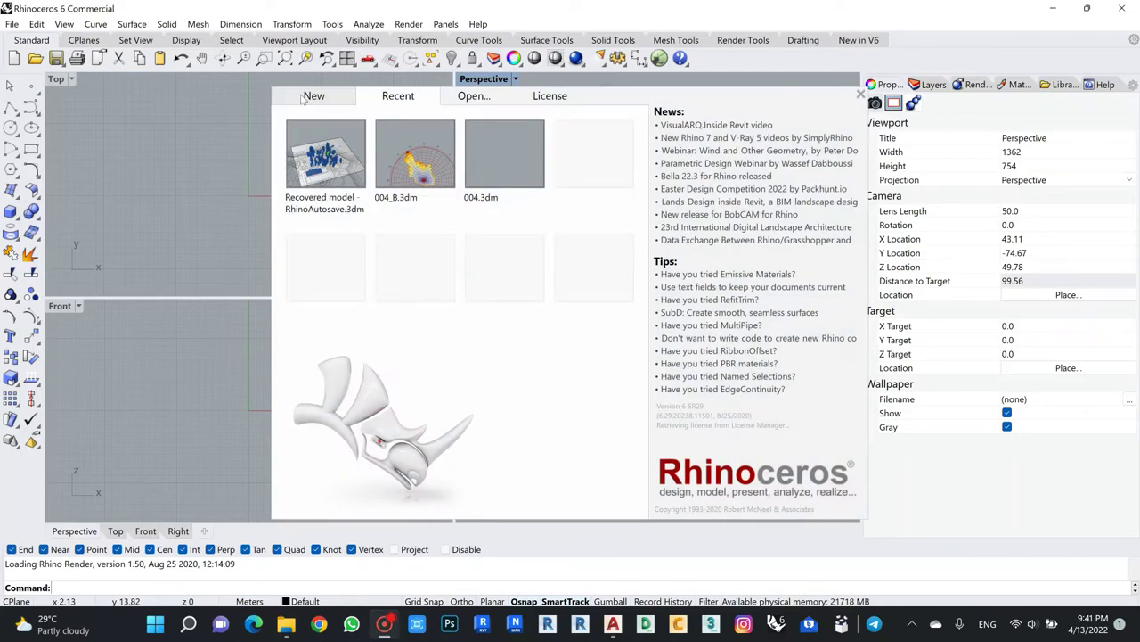
pyautogui.click(313, 95)
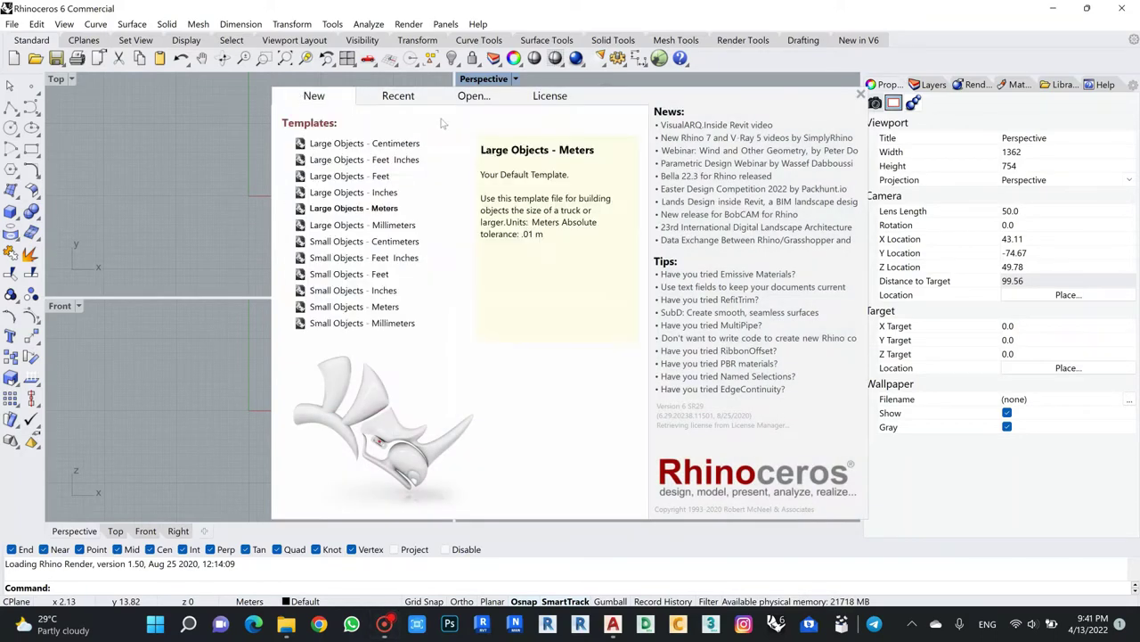
pyautogui.click(333, 207)
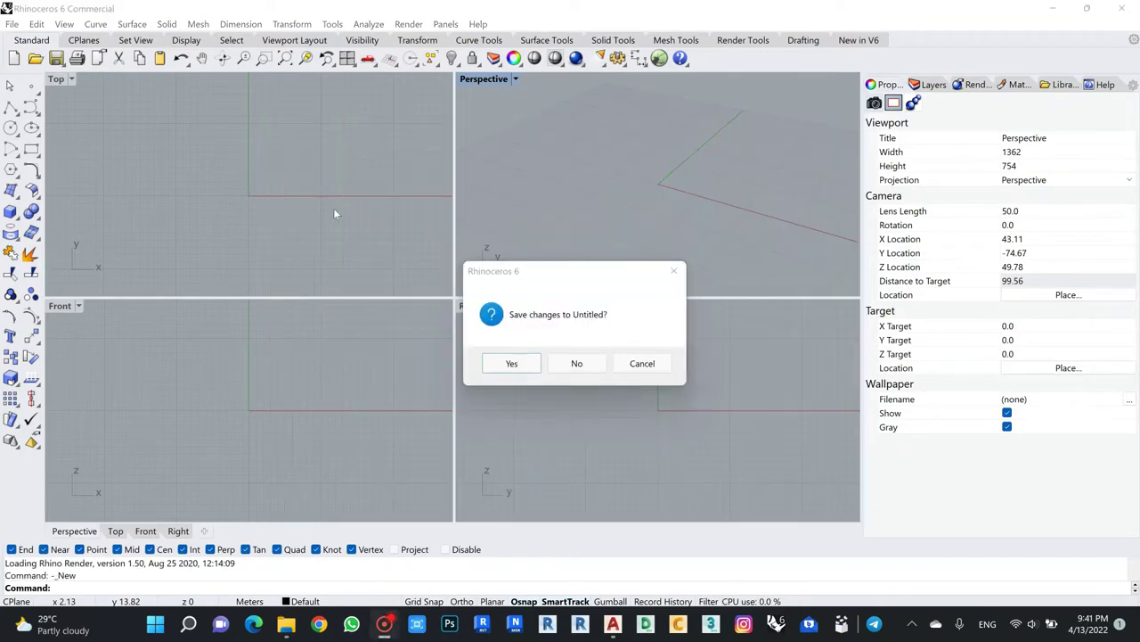
pyautogui.click(576, 363)
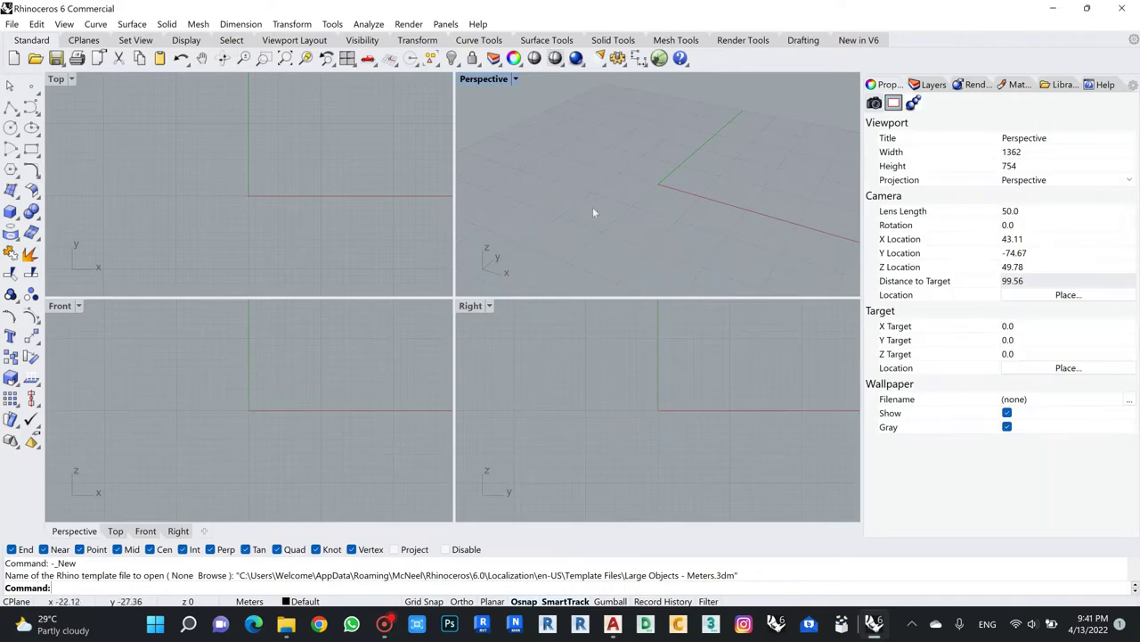
# Maximize the Top viewport and center its construction grid in the view.
pyautogui.doubleClick(55, 79)
pyautogui.scroll(-5, 460, 262)
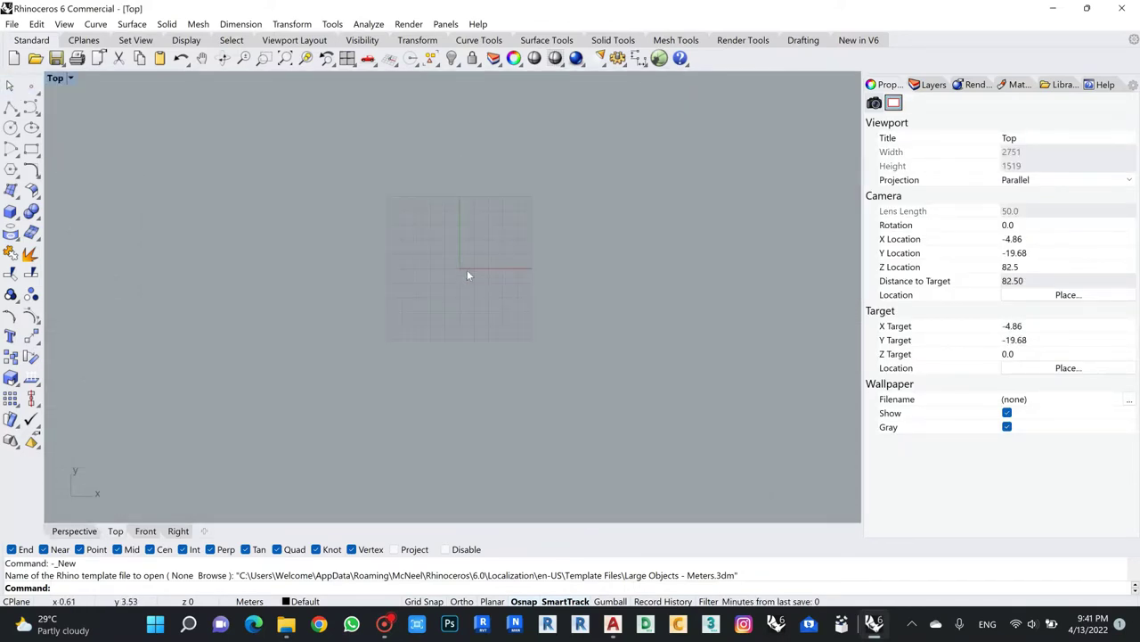
pyautogui.middleClick(463, 266)
pyautogui.scroll(6, 458, 266)
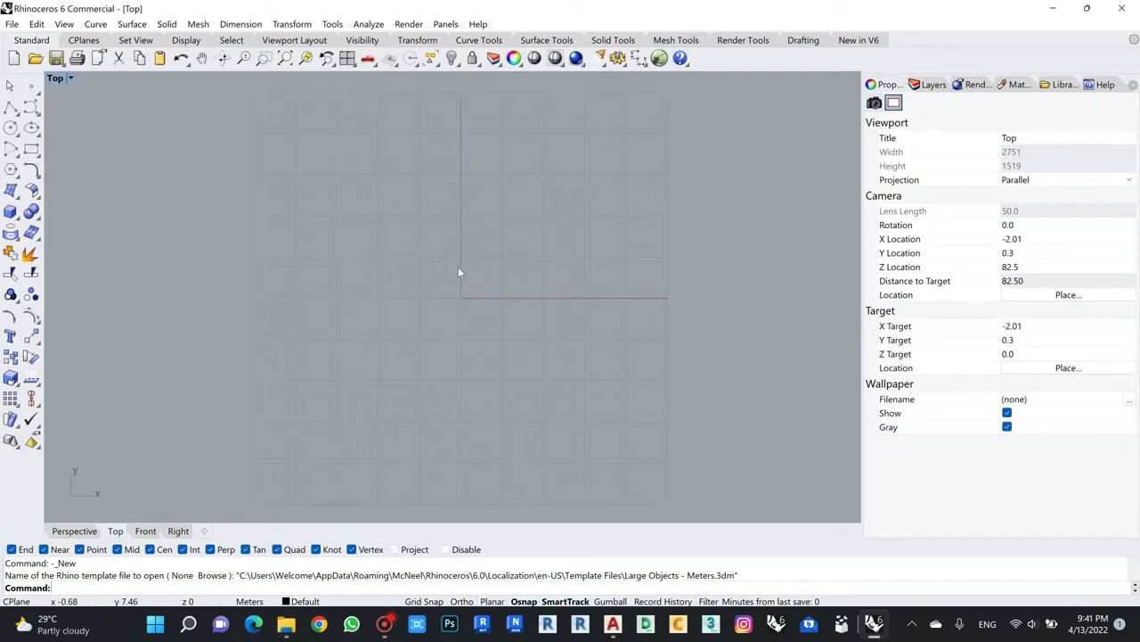
# Import LocationFile.dwg from the Data folder on the desktop, bringing up its DWG/DXF import options.
pyautogui.click(13, 24)
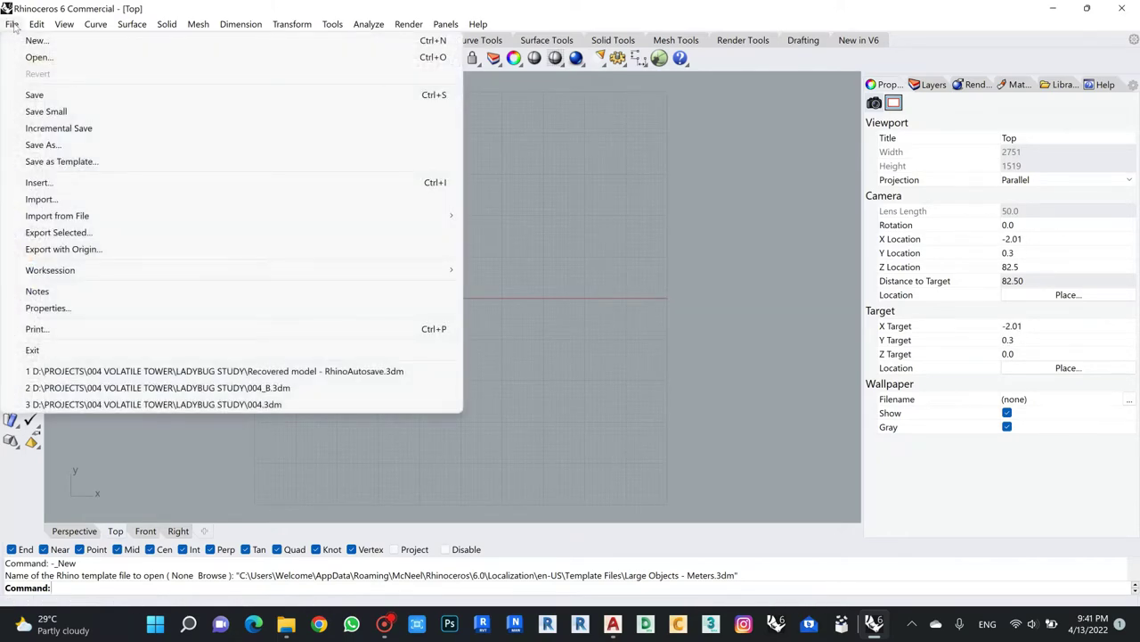
pyautogui.click(53, 199)
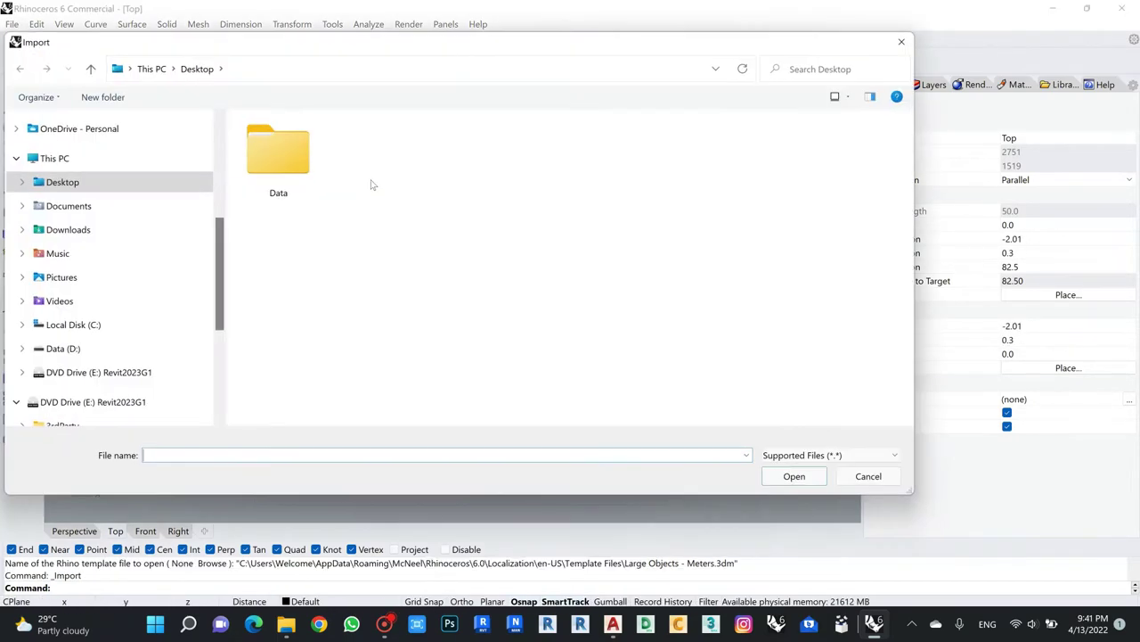
pyautogui.doubleClick(278, 159)
pyautogui.click(290, 167)
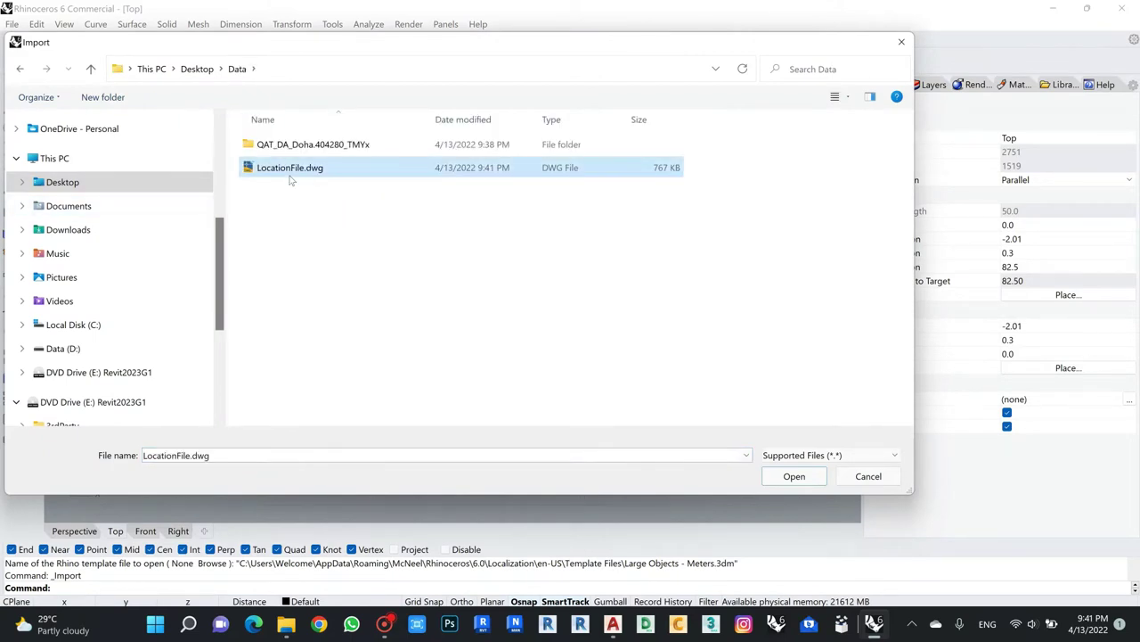
pyautogui.click(790, 477)
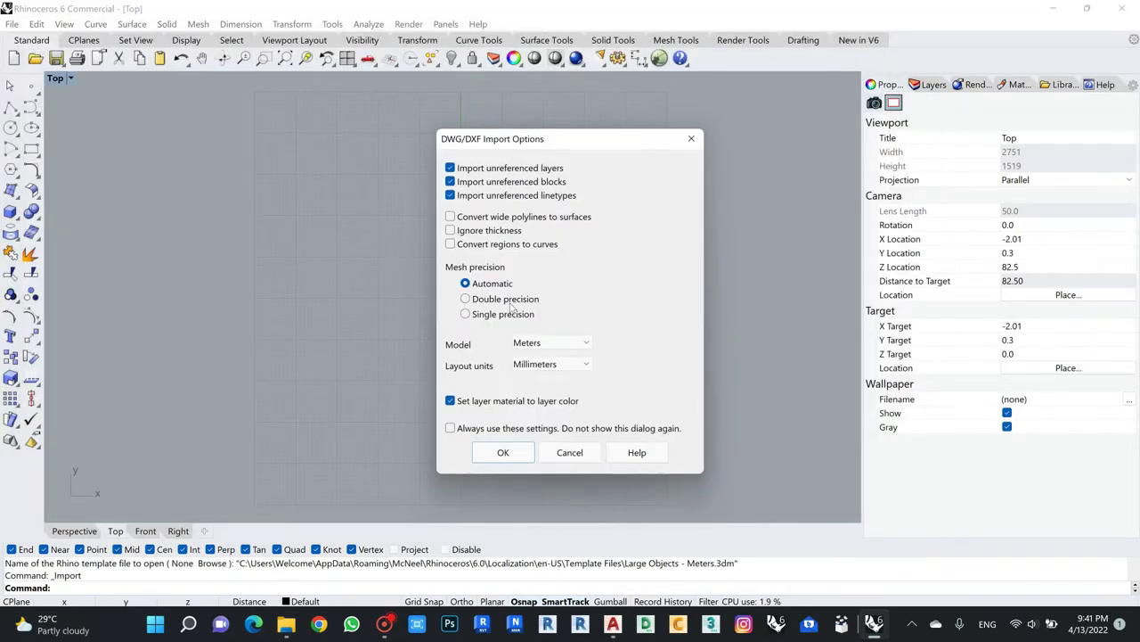
# Set the DWG import's model units to Millimeters and layout units to Meters, and import the drawing.
pyautogui.moveTo(609, 140); pyautogui.dragTo(529, 99)
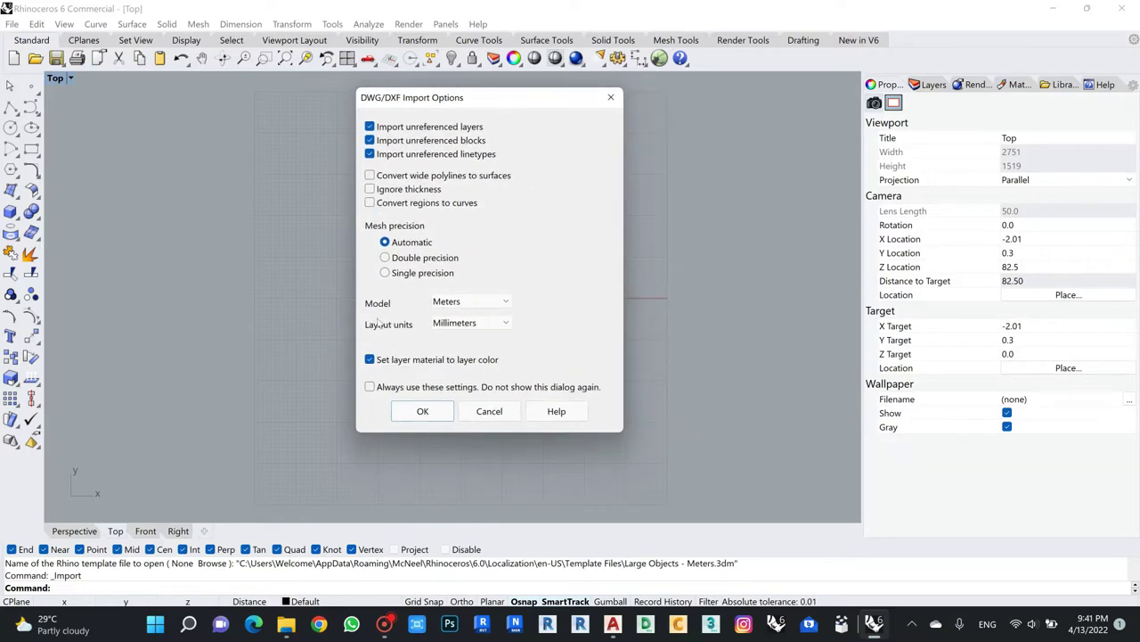
pyautogui.click(456, 303)
pyautogui.click(454, 327)
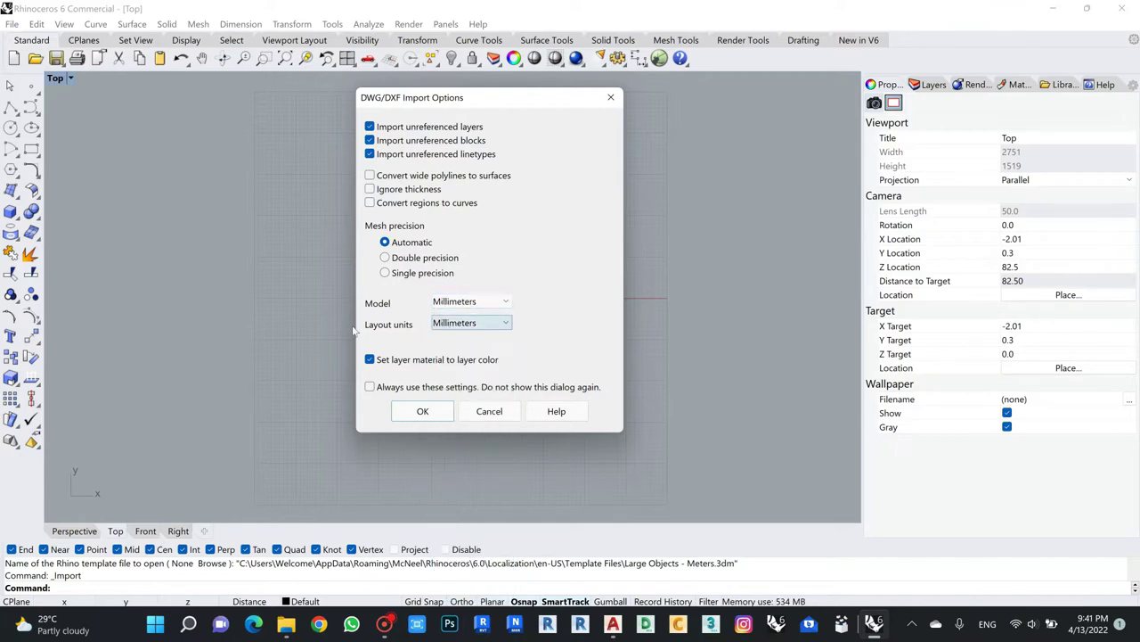
pyautogui.click(455, 323)
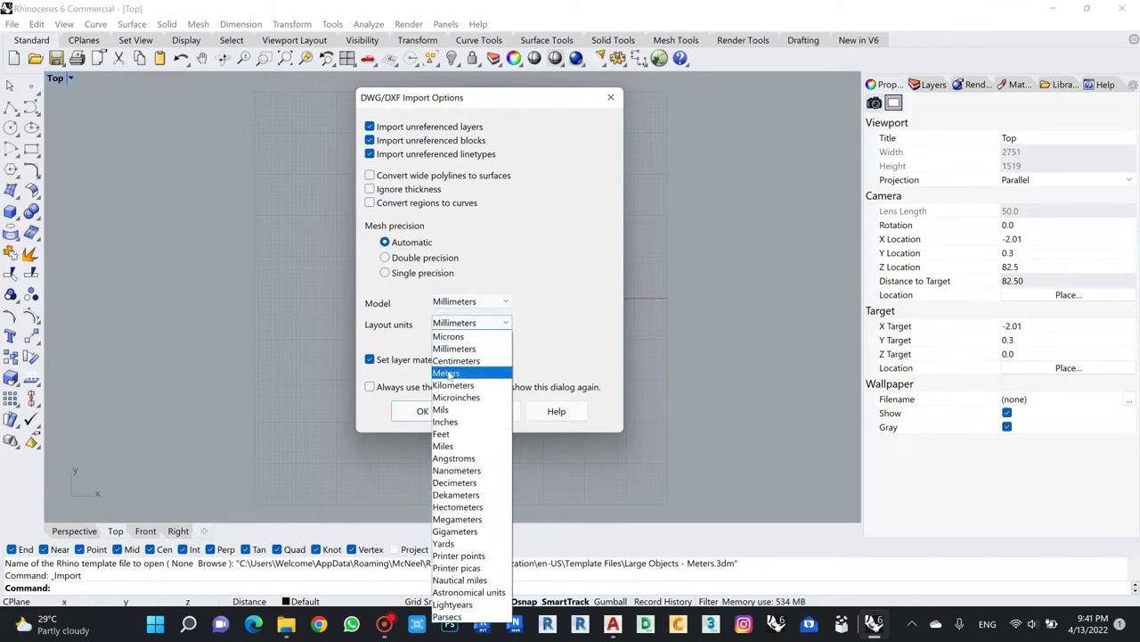
pyautogui.click(454, 372)
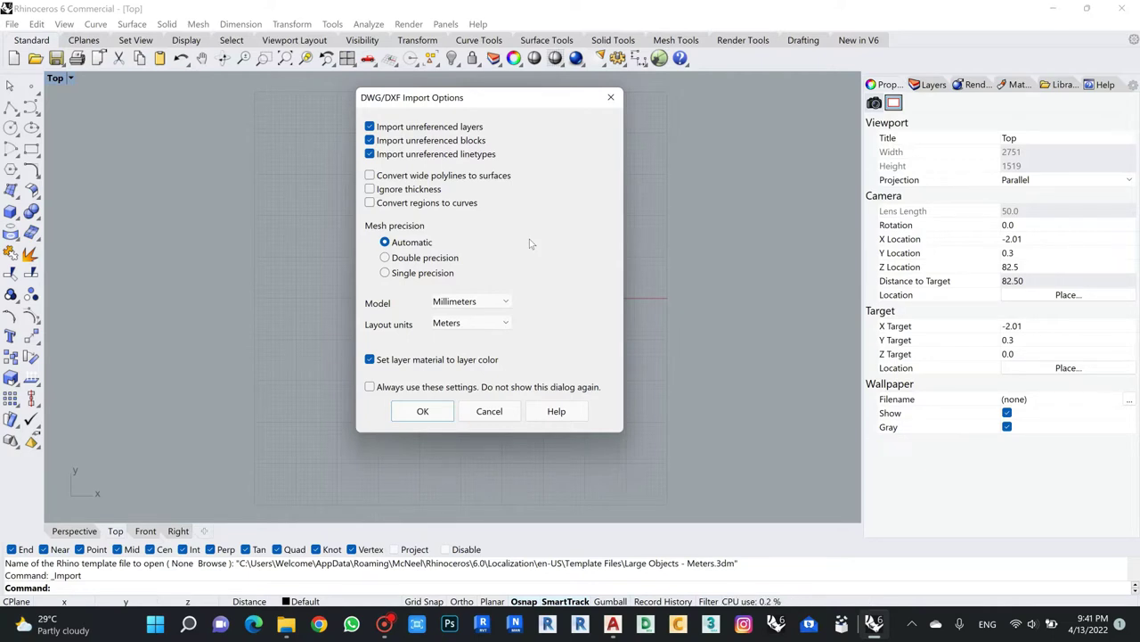
pyautogui.click(420, 410)
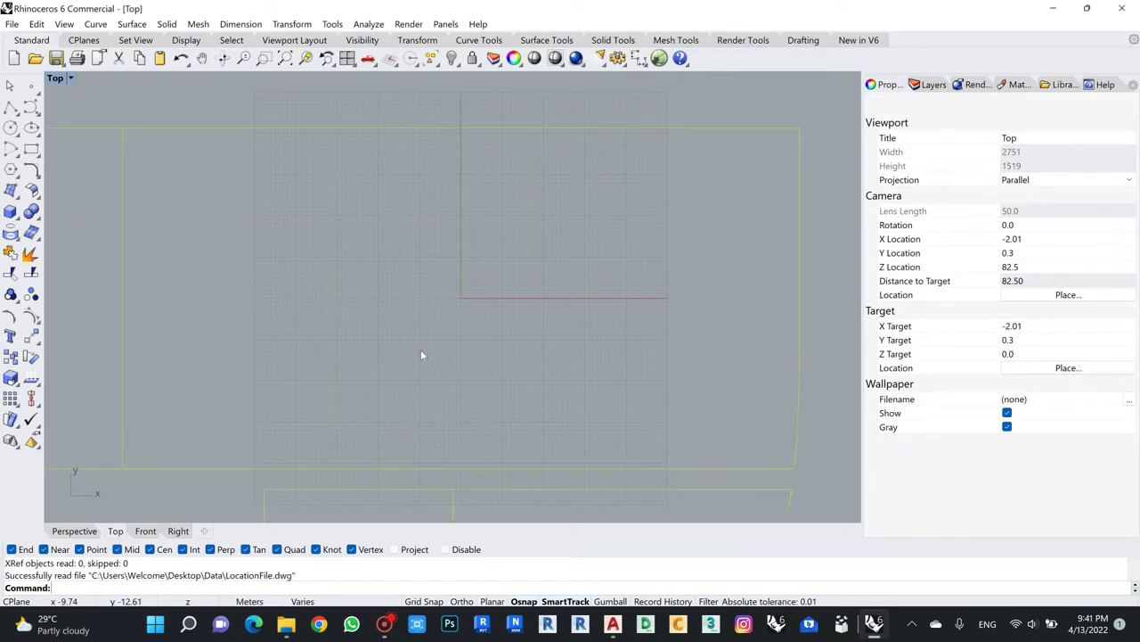
# Bring the entire imported site into view in the Top viewport and clear the selection.
pyautogui.scroll(-6, 422, 329)
pyautogui.scroll(-20, 423, 330)
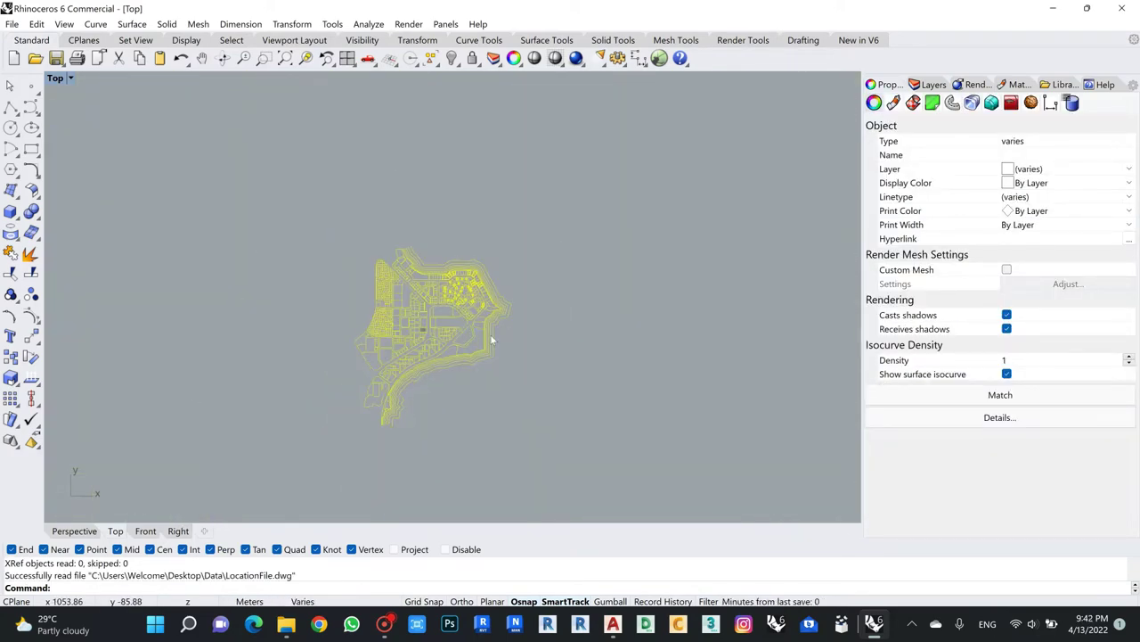
pyautogui.scroll(4, 492, 331)
pyautogui.click(600, 320)
pyautogui.moveTo(563, 316); pyautogui.dragTo(651, 312, button='right')
pyautogui.scroll(2, 557, 306)
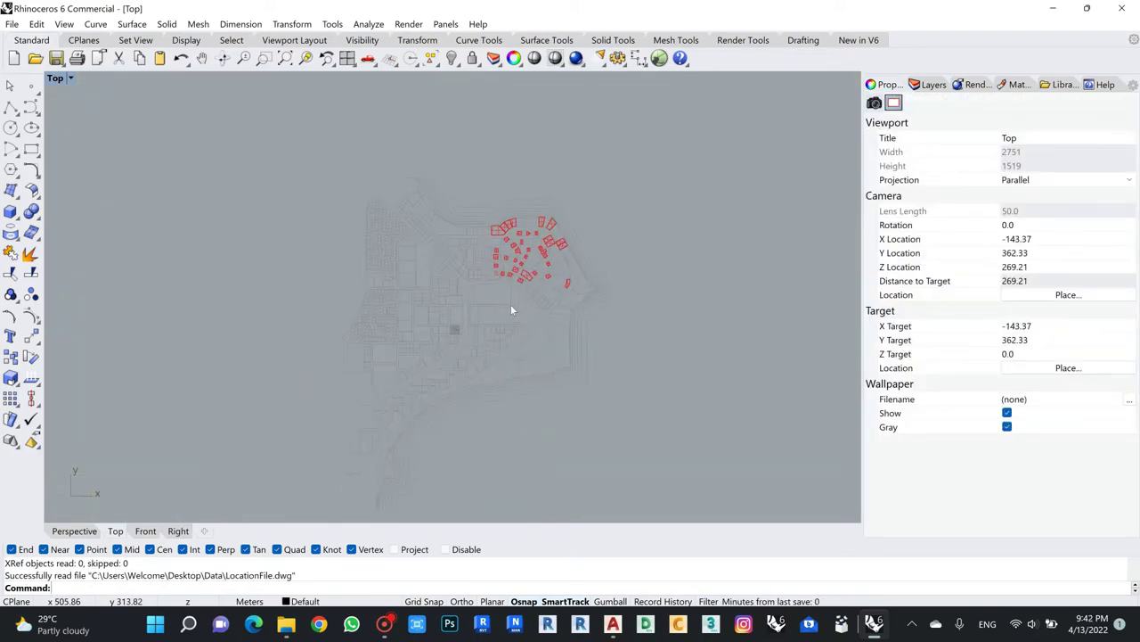
# Switch from the Top viewport to a maximized Perspective viewport showing the red building masses.
pyautogui.doubleClick(55, 79)
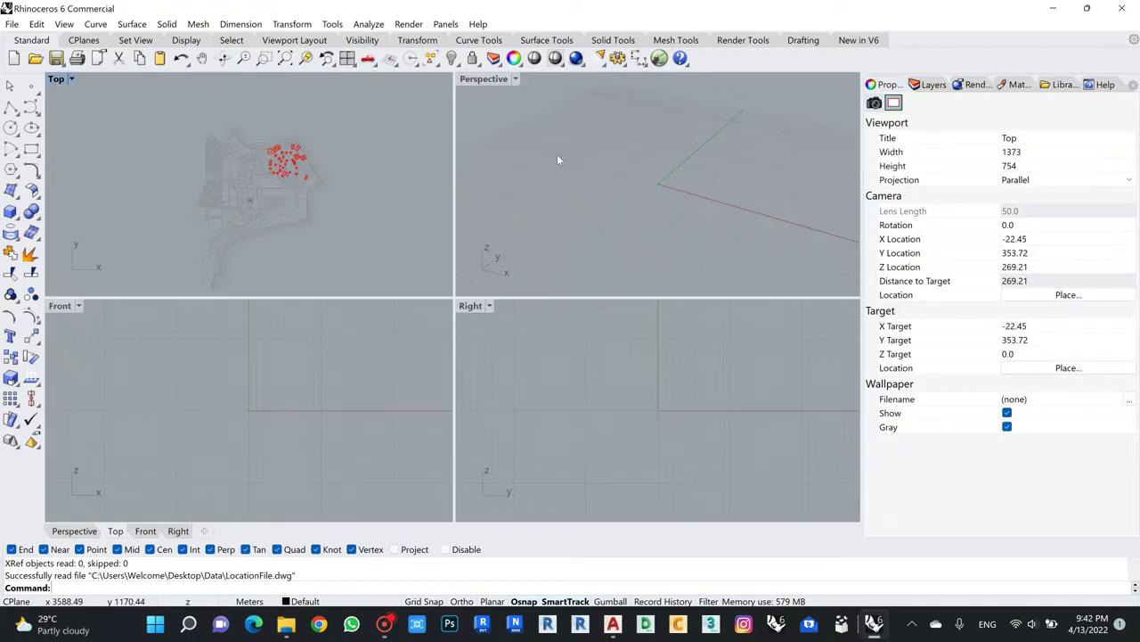
pyautogui.doubleClick(484, 80)
pyautogui.hotkey('ctrl', 'shift', 'e')
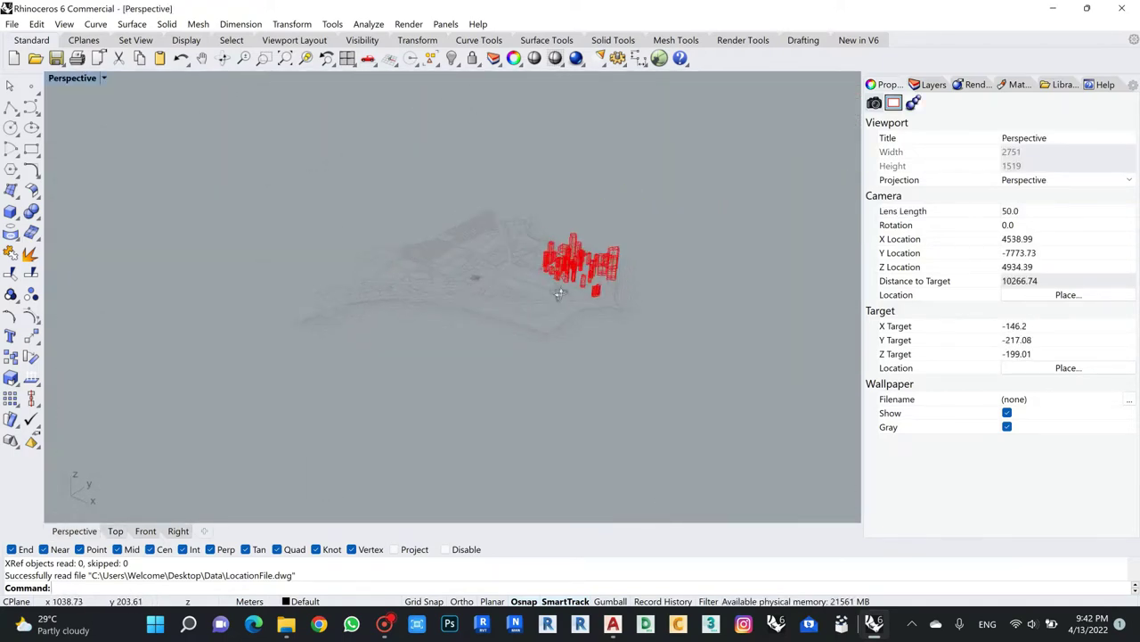
pyautogui.scroll(-5, 577, 269)
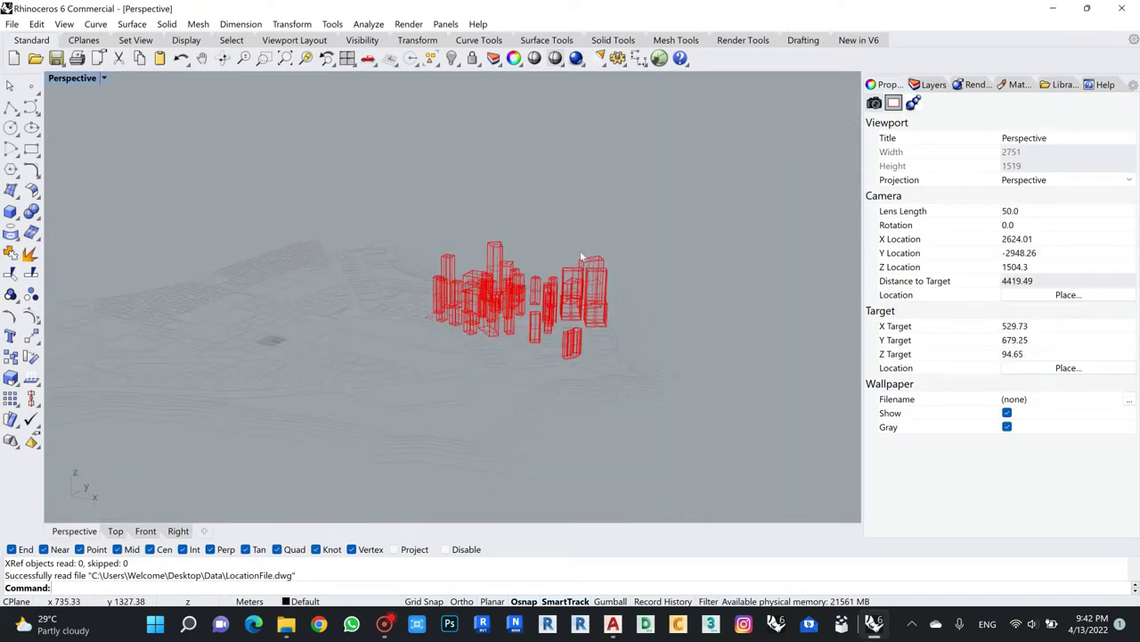
# Shade the Perspective view and examine the building masses from several angles.
pyautogui.click(555, 58)
pyautogui.click(582, 87)
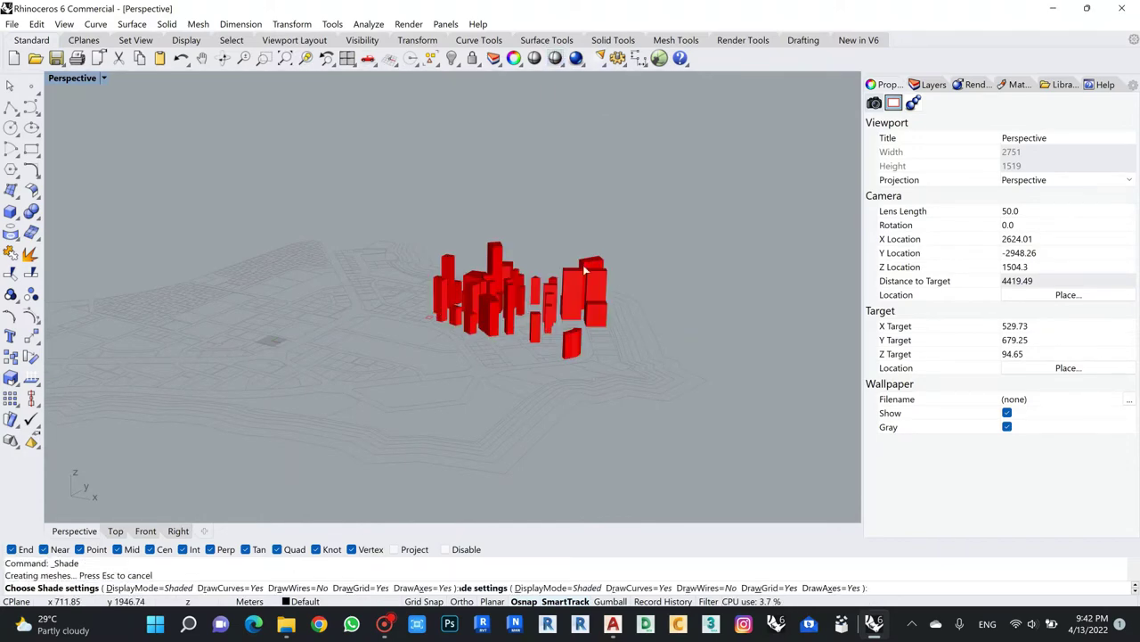
pyautogui.moveTo(585, 270); pyautogui.dragTo(549, 289, button='right')
pyautogui.scroll(7, 513, 336)
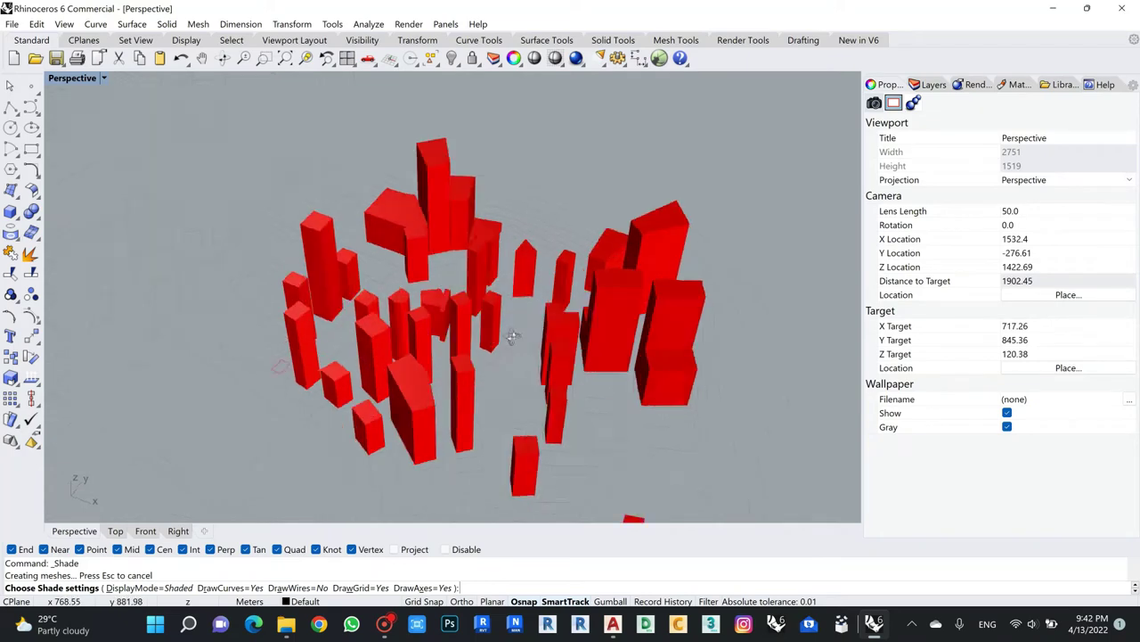
pyautogui.moveTo(513, 336); pyautogui.dragTo(561, 306, button='right')
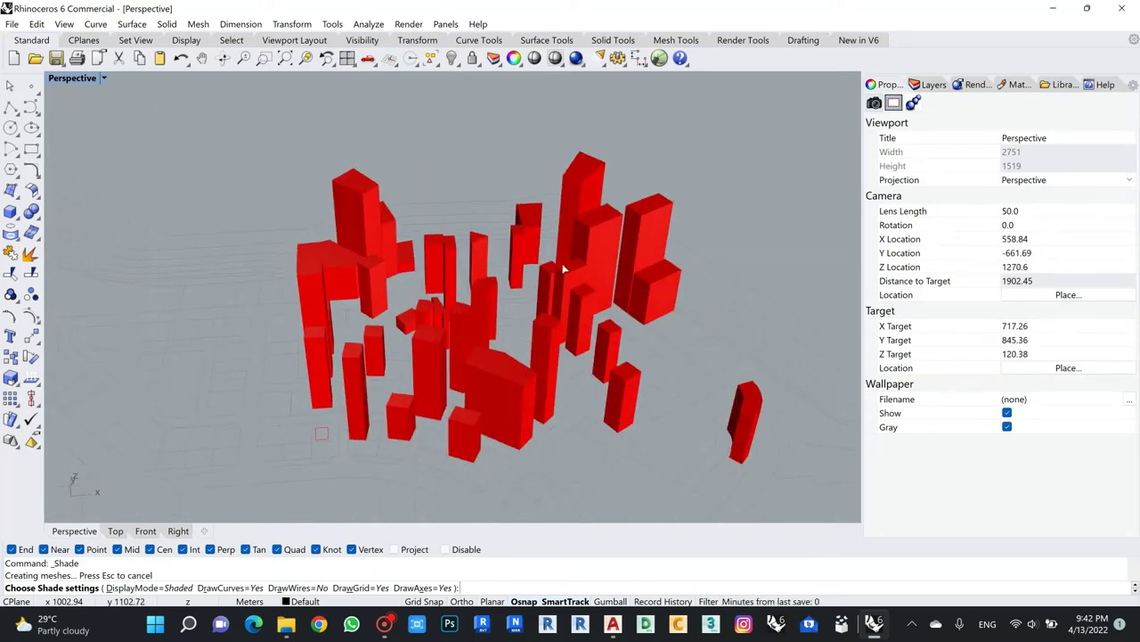
pyautogui.scroll(3, 561, 290)
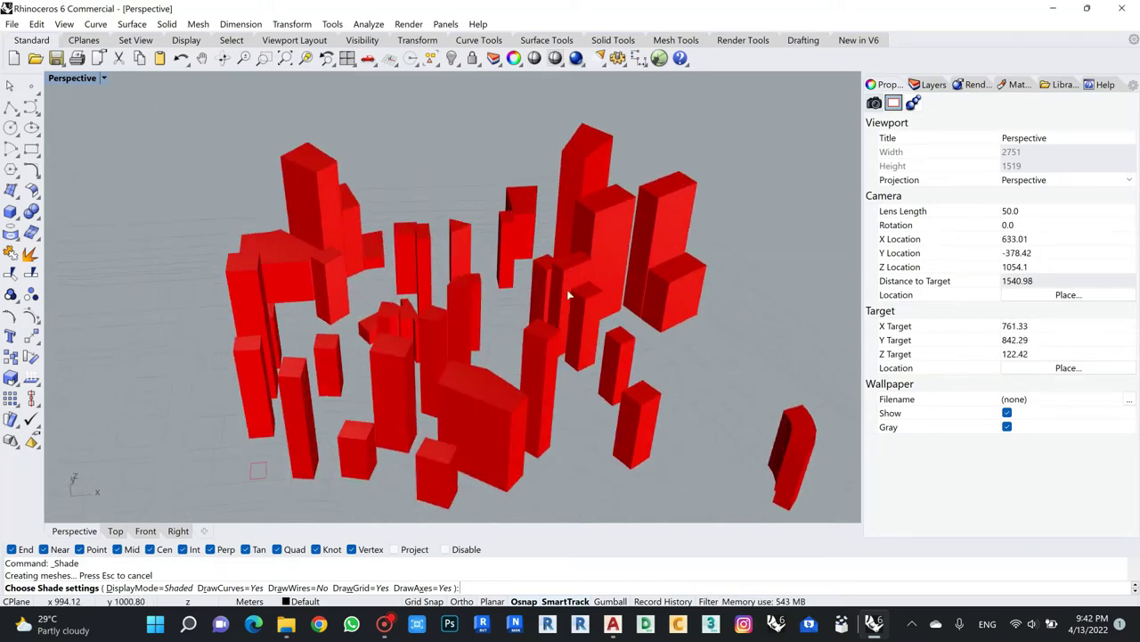
# Leave the shaded preview and check individual building solids in the middle of the tower cluster by selecting them.
pyautogui.rightClick(565, 269)
pyautogui.click(565, 269)
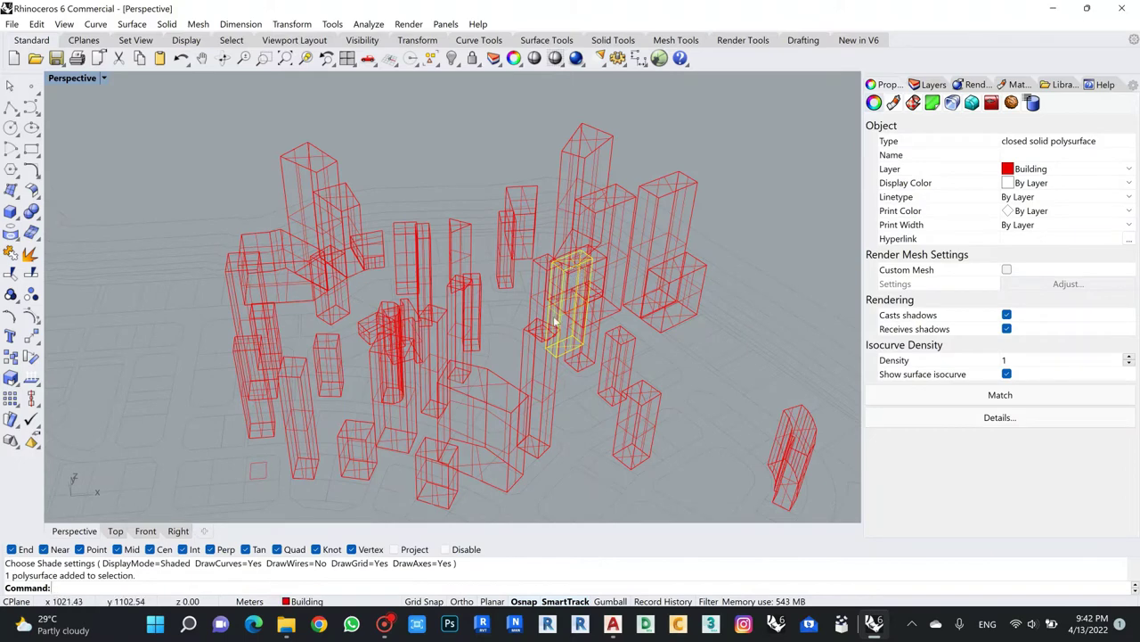
pyautogui.scroll(-2, 563, 287)
pyautogui.click(722, 204)
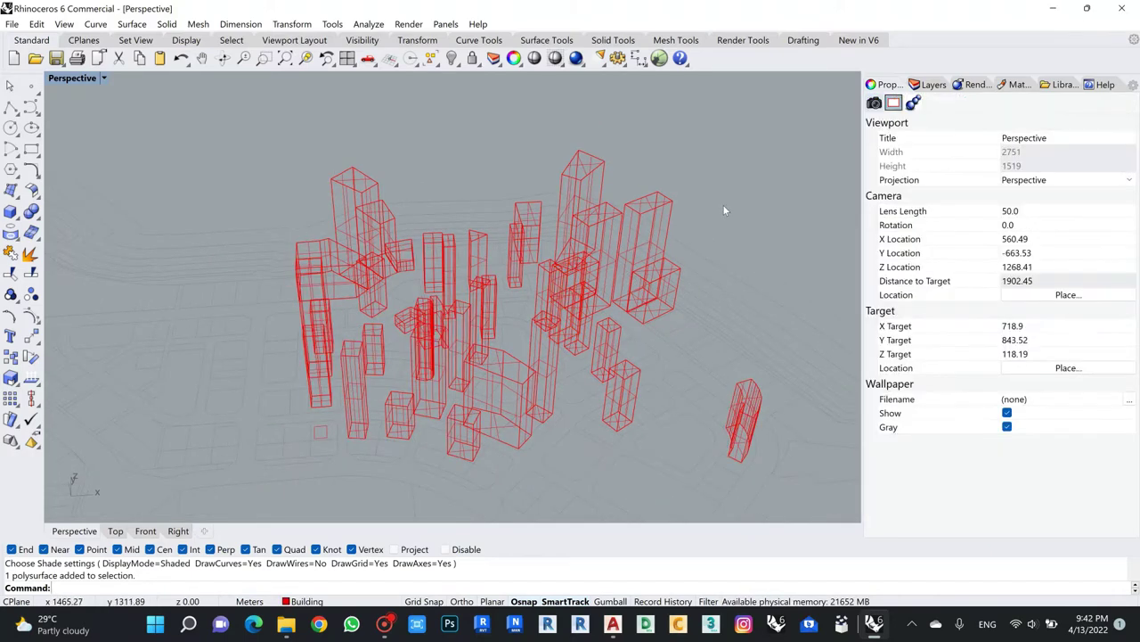
pyautogui.scroll(6, 565, 280)
pyautogui.click(557, 271)
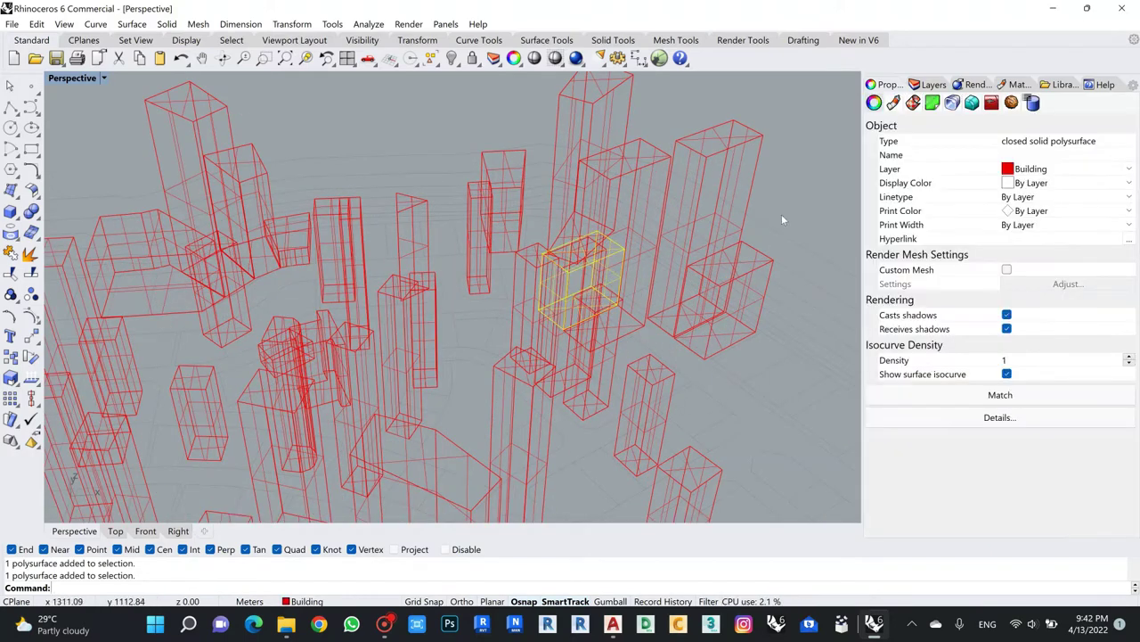
pyautogui.click(781, 219)
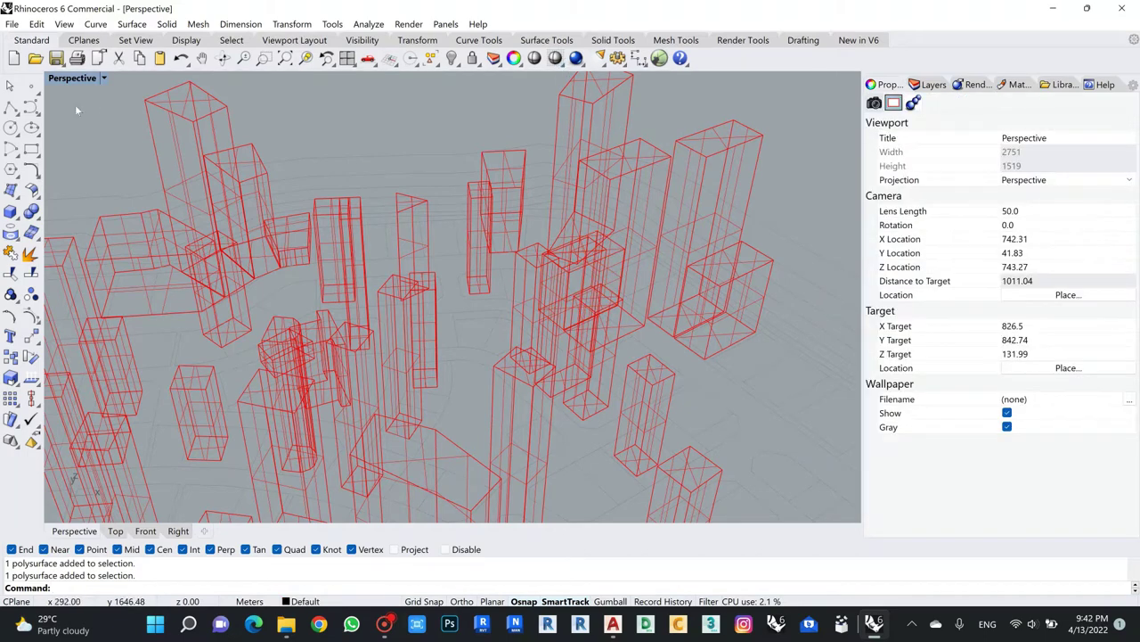
# Switch to the maximized Top viewport and frame the buildings around the row of three small plots.
pyautogui.doubleClick(75, 79)
pyautogui.doubleClick(57, 79)
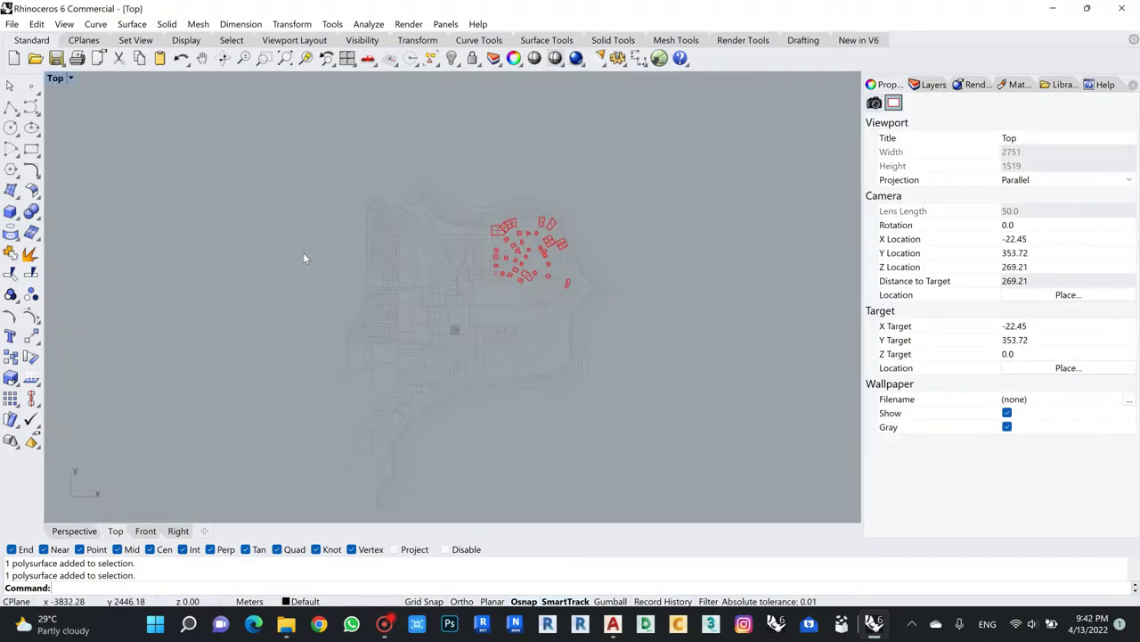
pyautogui.scroll(10, 499, 200)
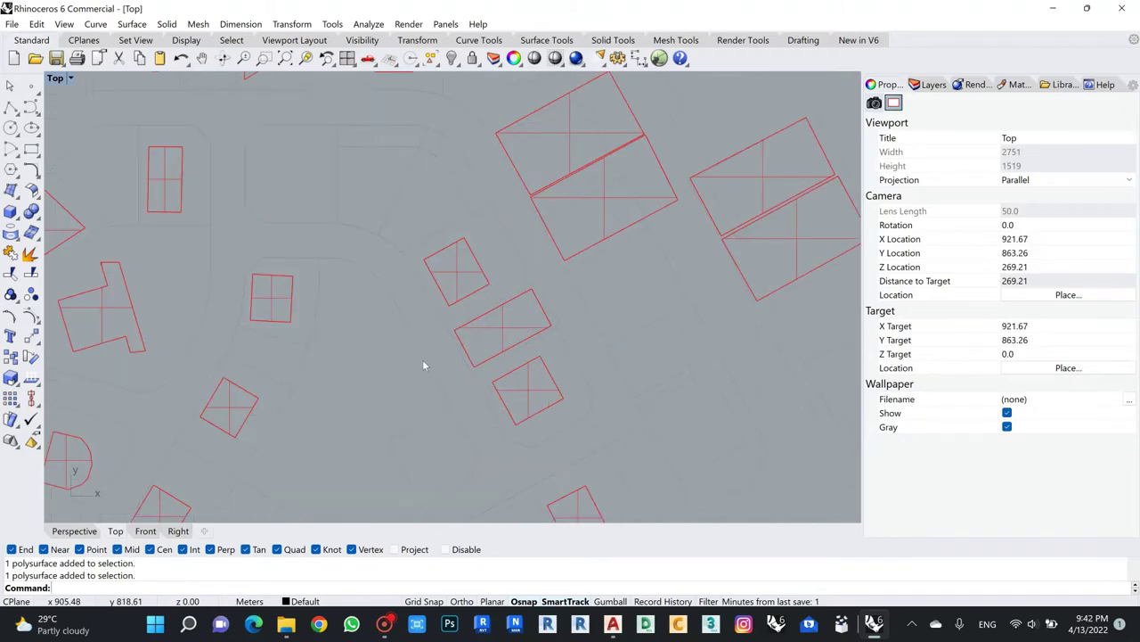
pyautogui.scroll(-3, 423, 365)
# Select the middle building in the row of three and create a new layer named StudyProject.
pyautogui.click(927, 85)
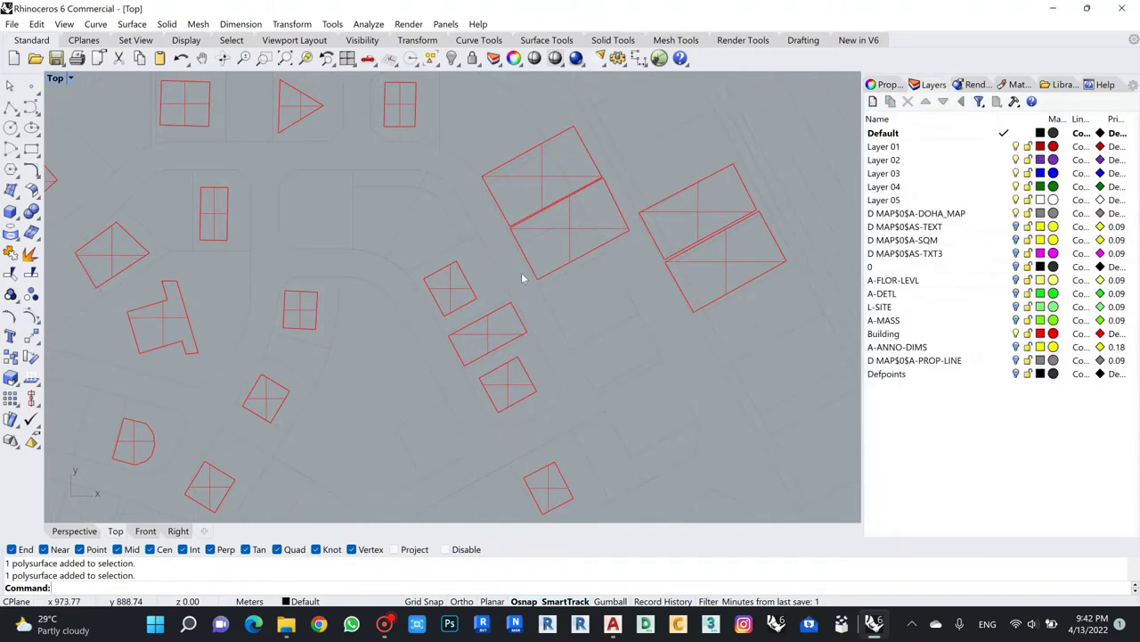
pyautogui.click(453, 336)
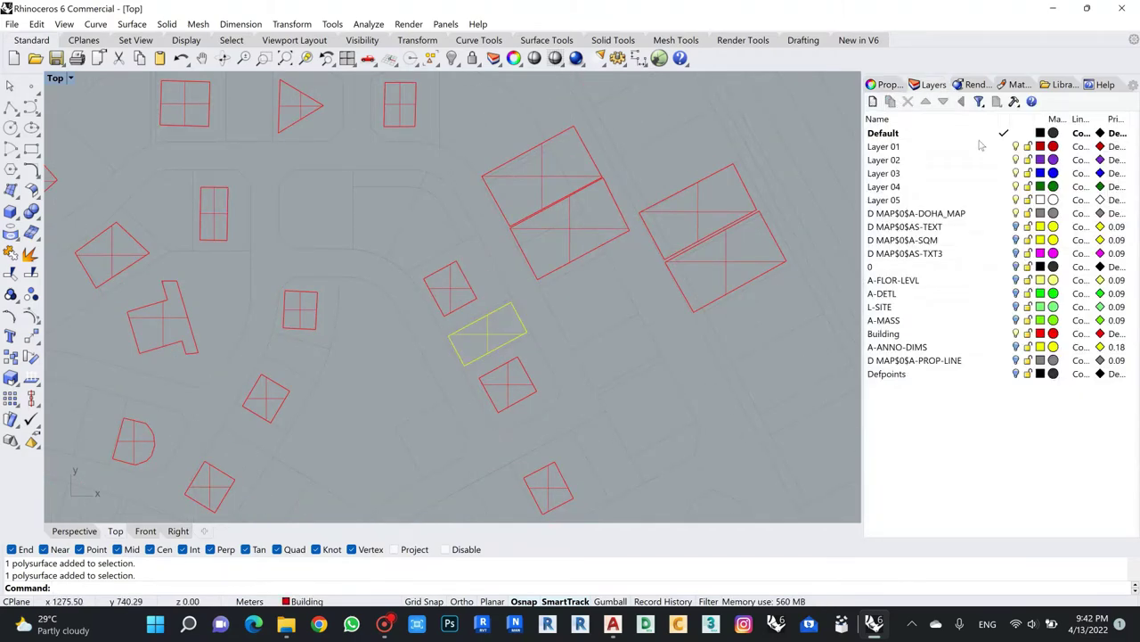
pyautogui.click(873, 101)
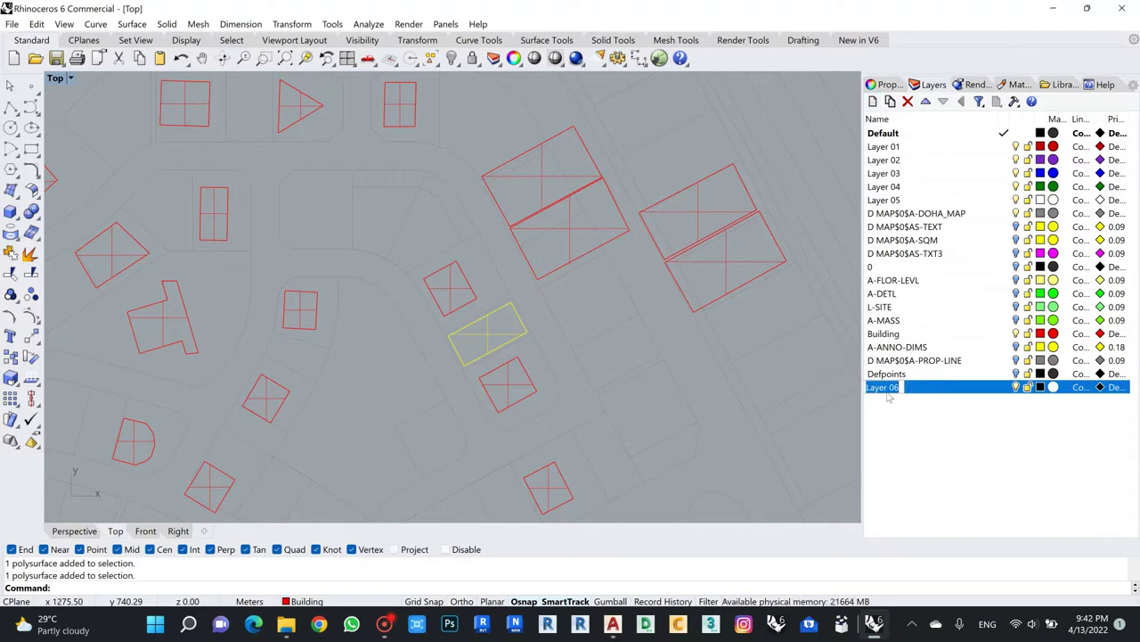
pyautogui.write('StudyP')
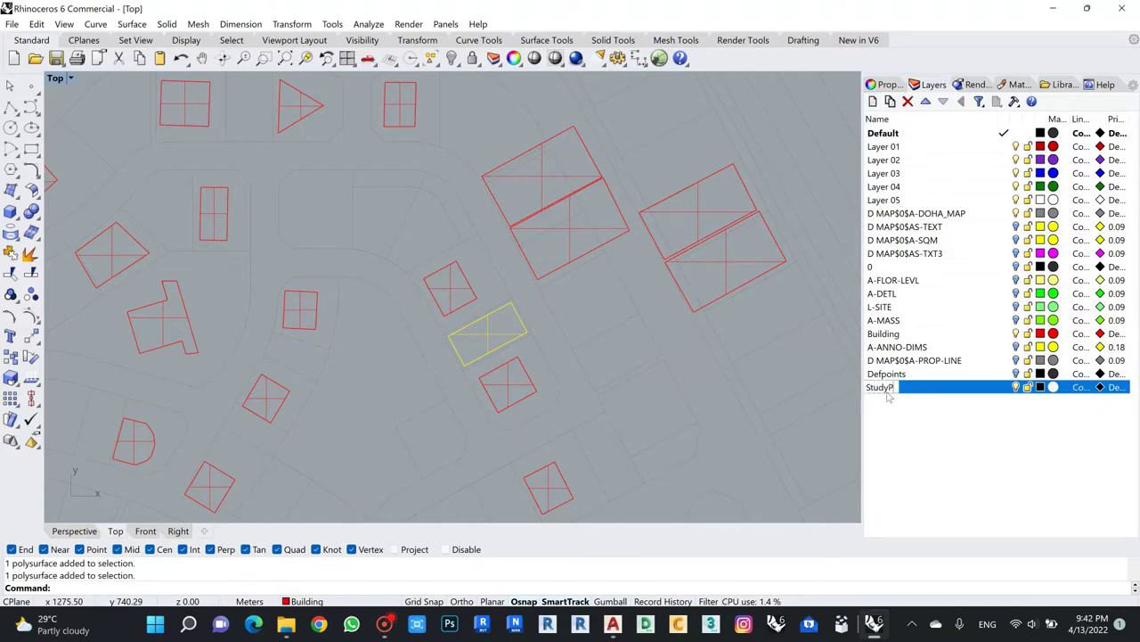
pyautogui.write('roject')
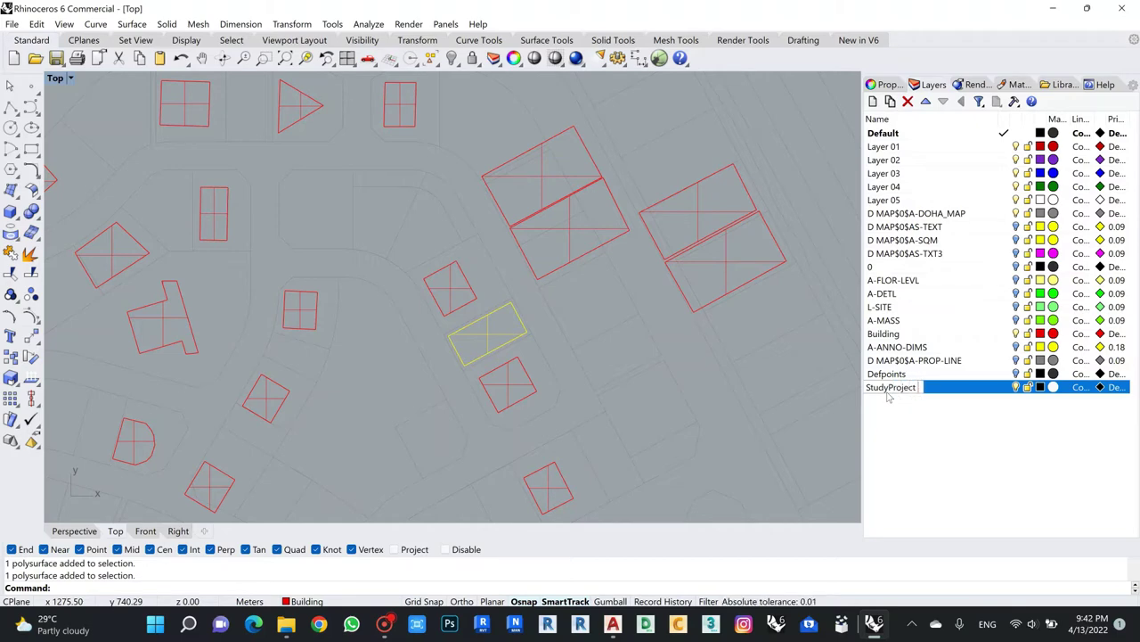
# Set the StudyProject layer color to dark blue with RGB values 26, 25, 160.
pyautogui.click(1039, 389)
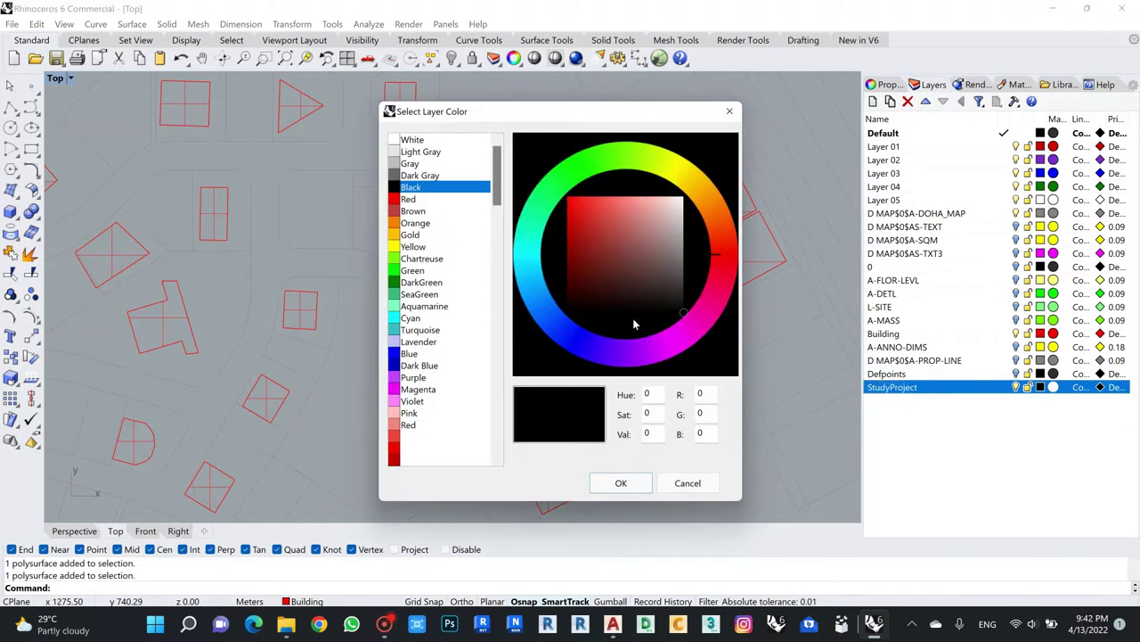
pyautogui.click(581, 335)
pyautogui.click(586, 239)
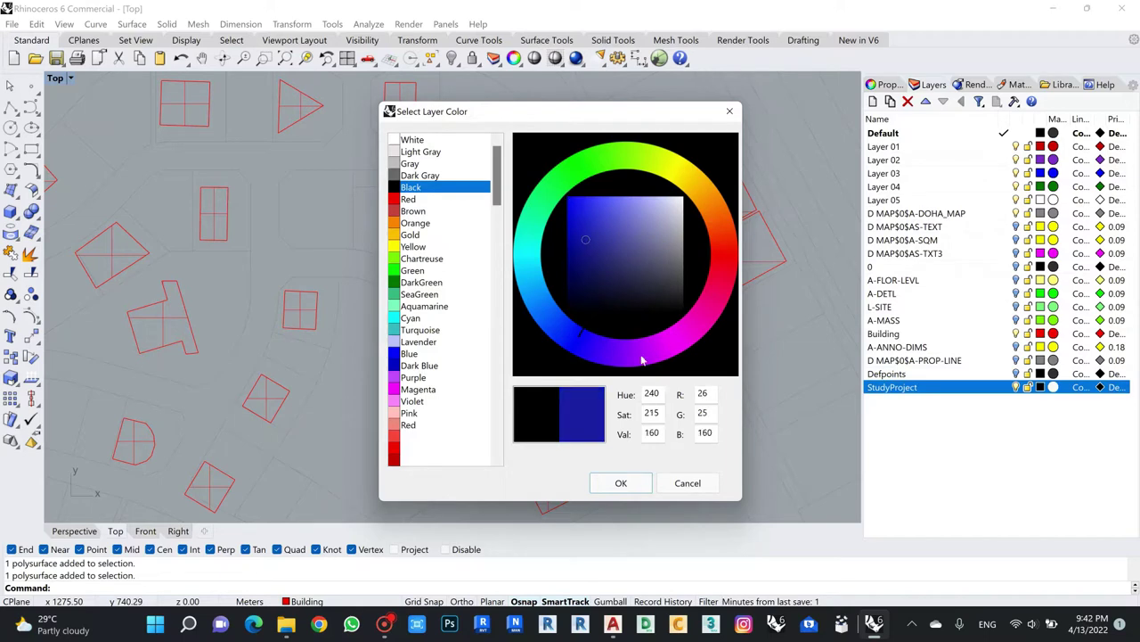
pyautogui.click(611, 486)
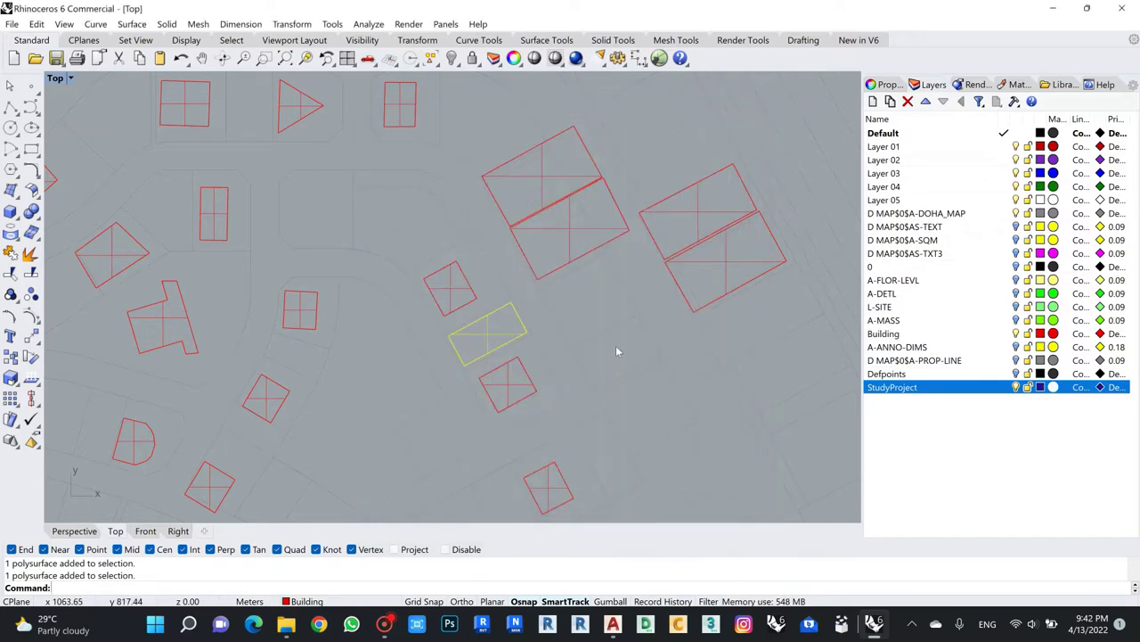
pyautogui.click(513, 341)
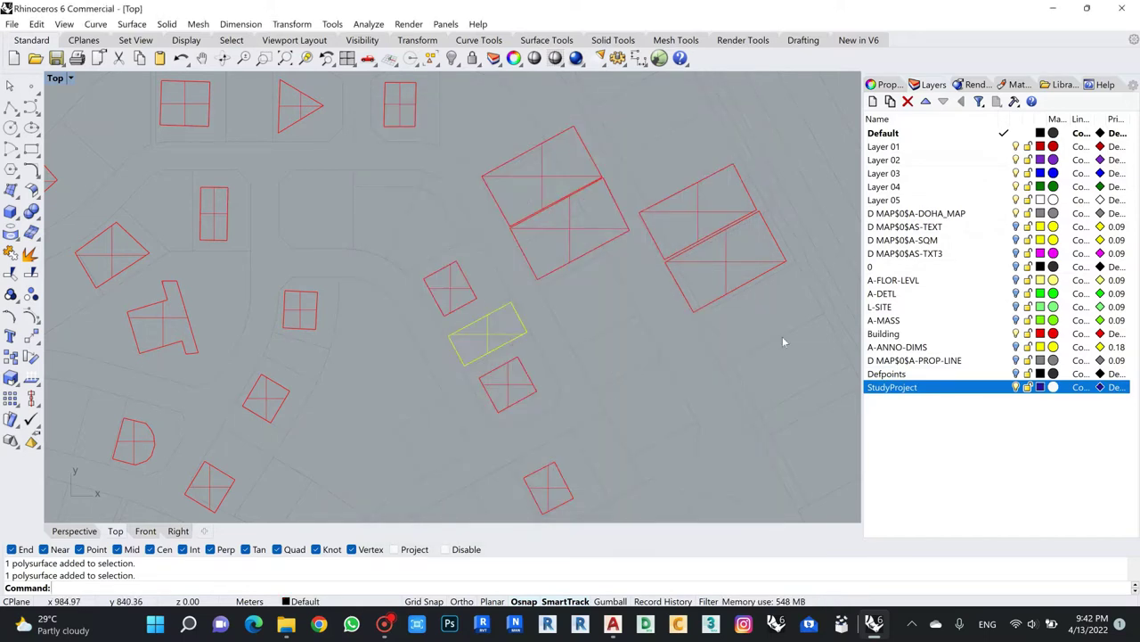
pyautogui.rightClick(907, 389)
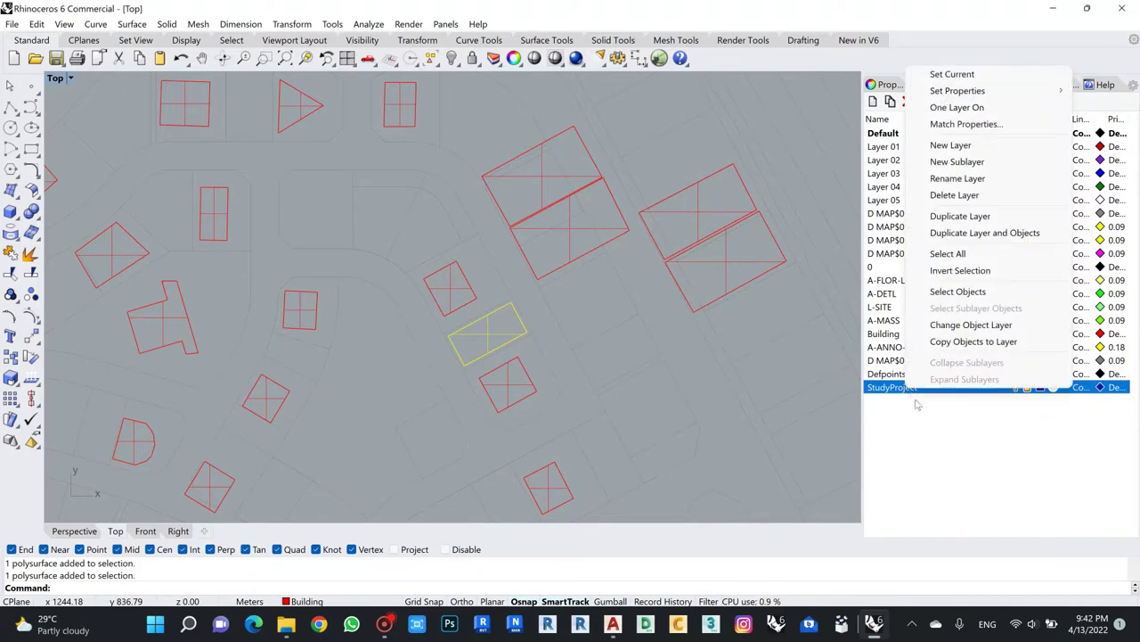
pyautogui.rightClick(479, 339)
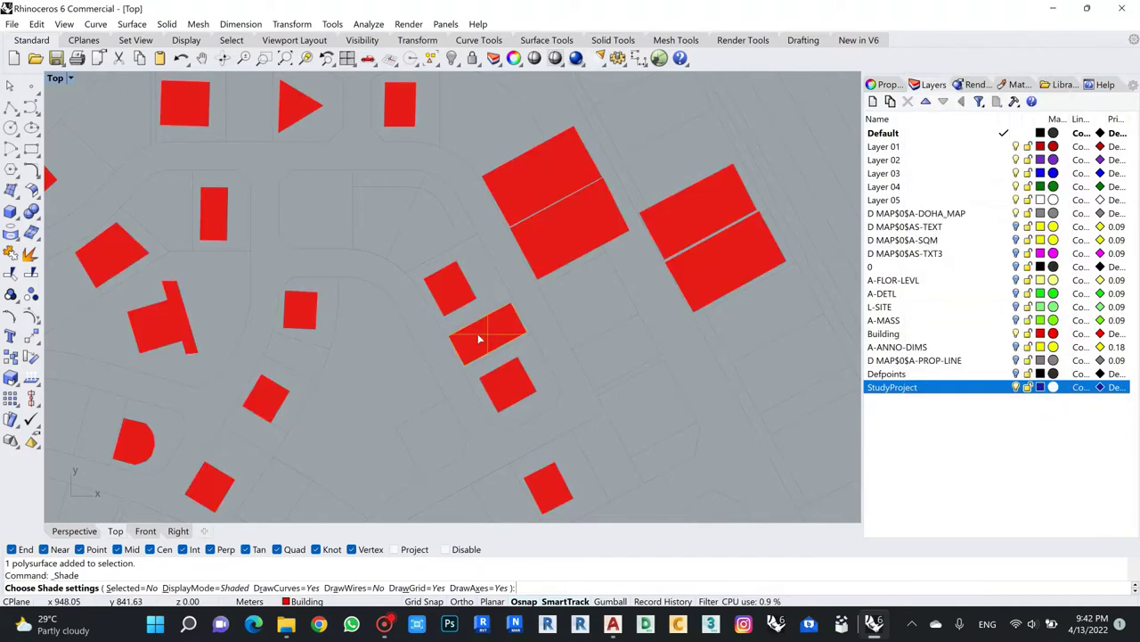
pyautogui.press('Escape')
pyautogui.click(487, 336)
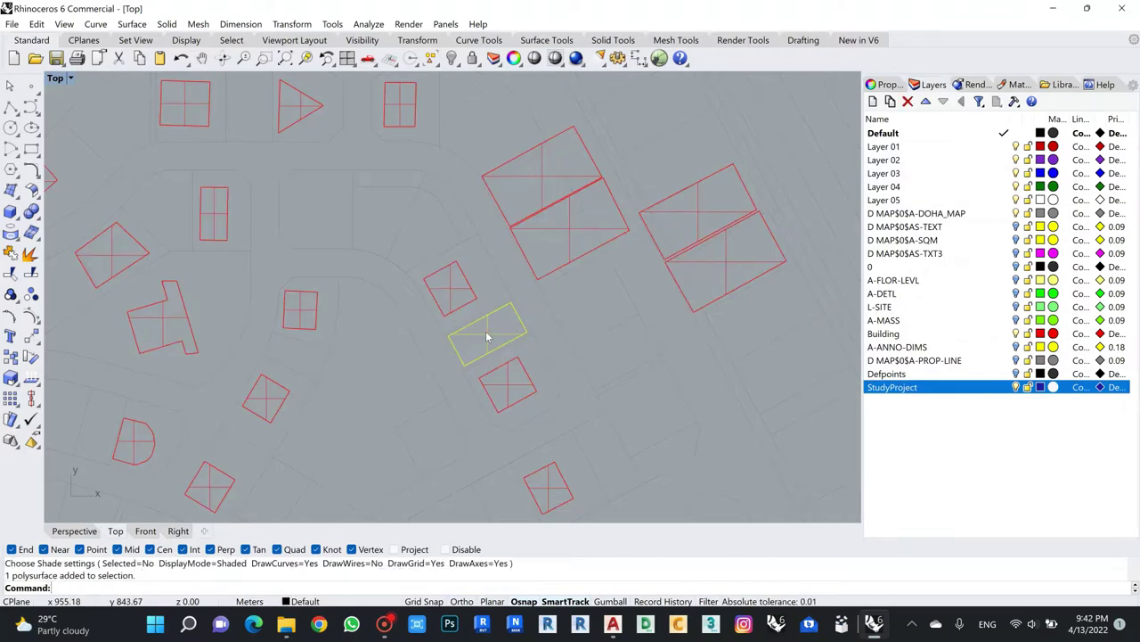
pyautogui.rightClick(487, 336)
pyautogui.press('Escape')
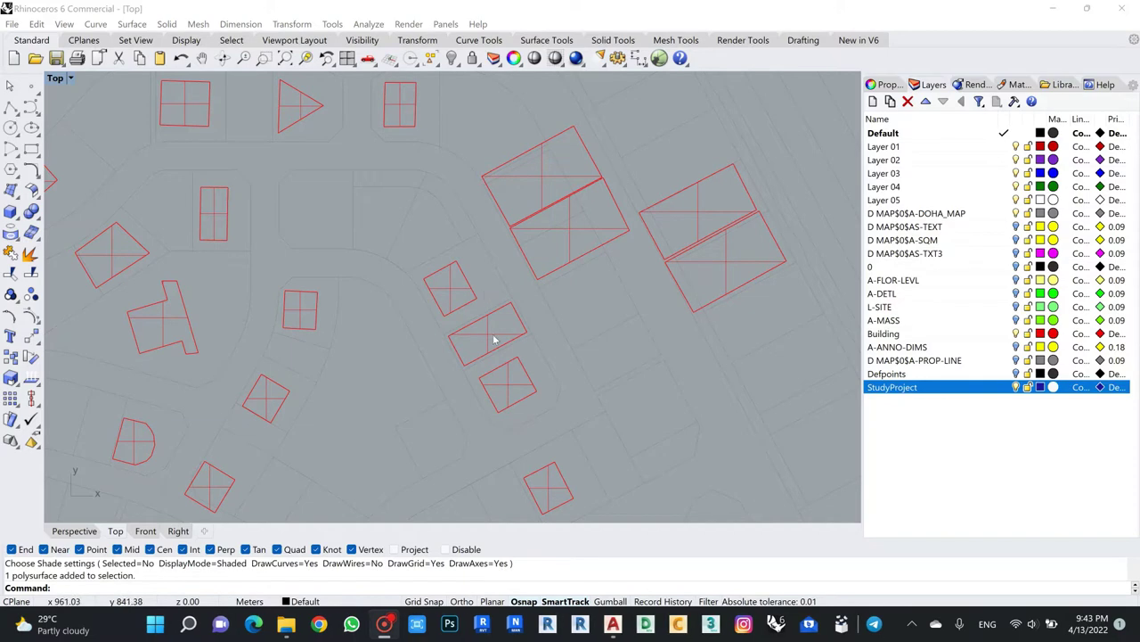
# Move the middle building of the row of three to the StudyProject layer and deselect it.
pyautogui.click(490, 336)
pyautogui.rightClick(945, 387)
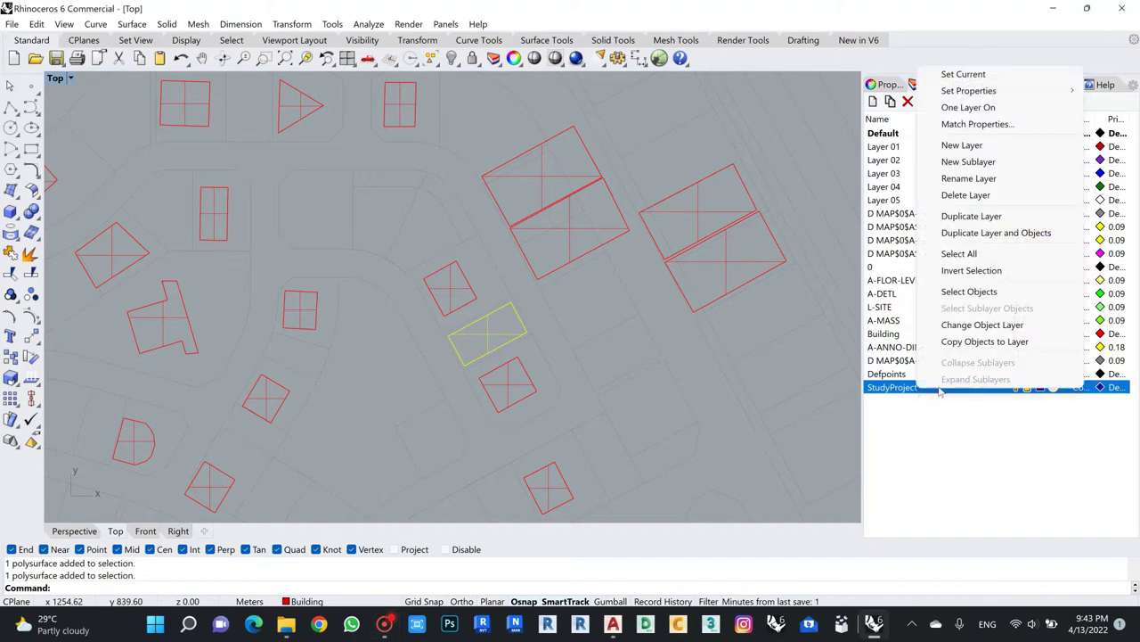
pyautogui.click(971, 324)
pyautogui.click(981, 442)
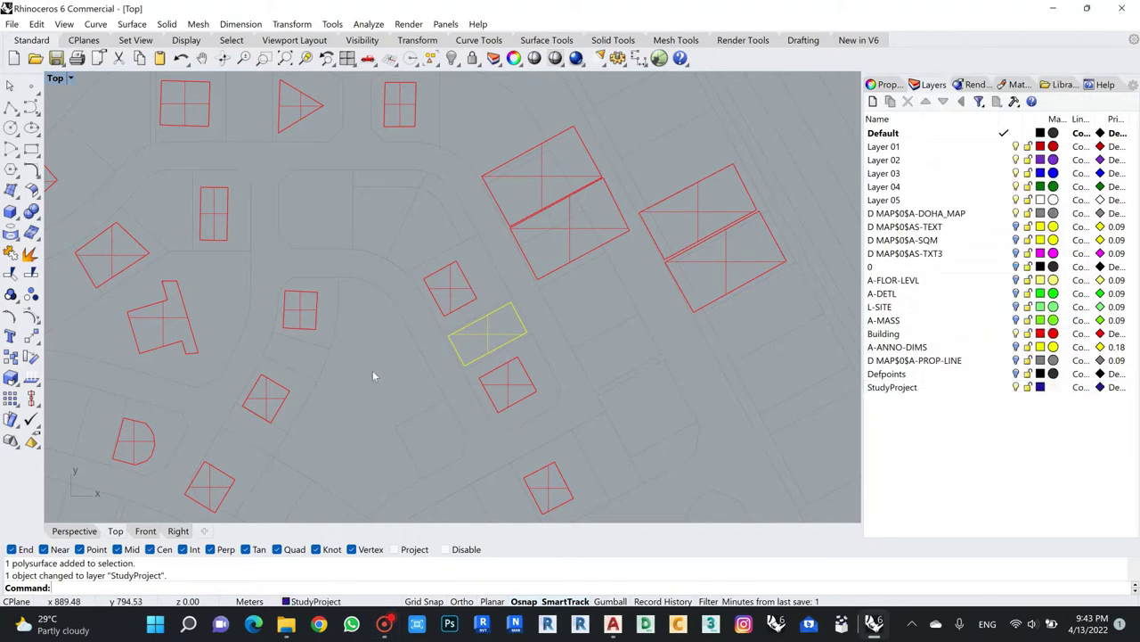
pyautogui.click(390, 356)
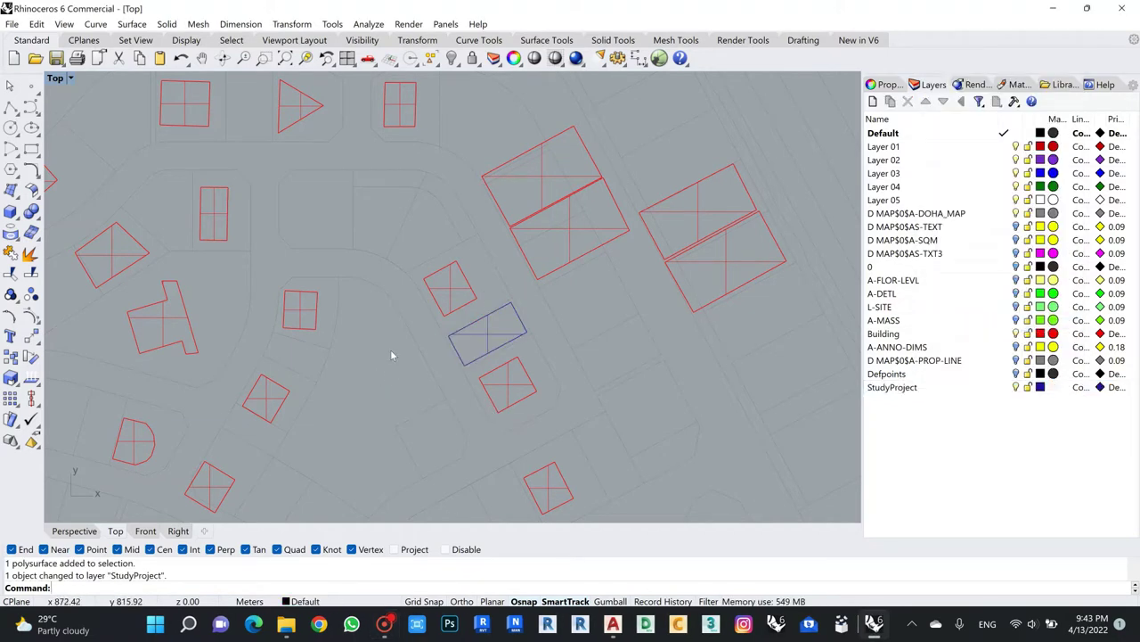
# Switch to the maximized Perspective viewport and shade it to view the study building among the surrounding towers.
pyautogui.doubleClick(54, 78)
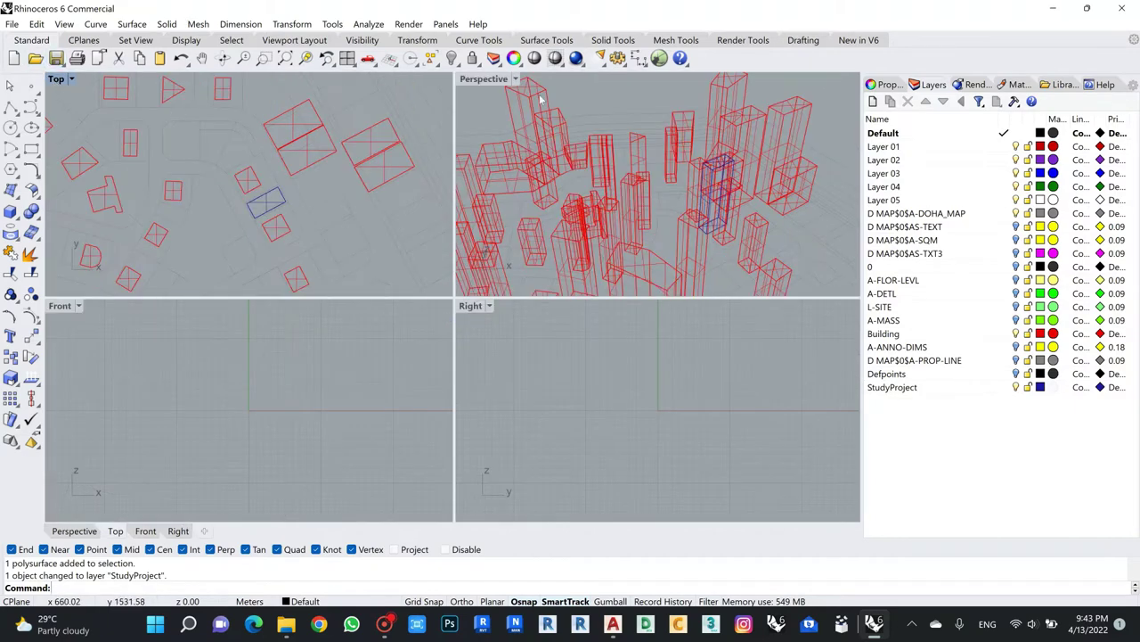
pyautogui.doubleClick(489, 79)
pyautogui.scroll(-5, 526, 296)
pyautogui.scroll(2, 531, 296)
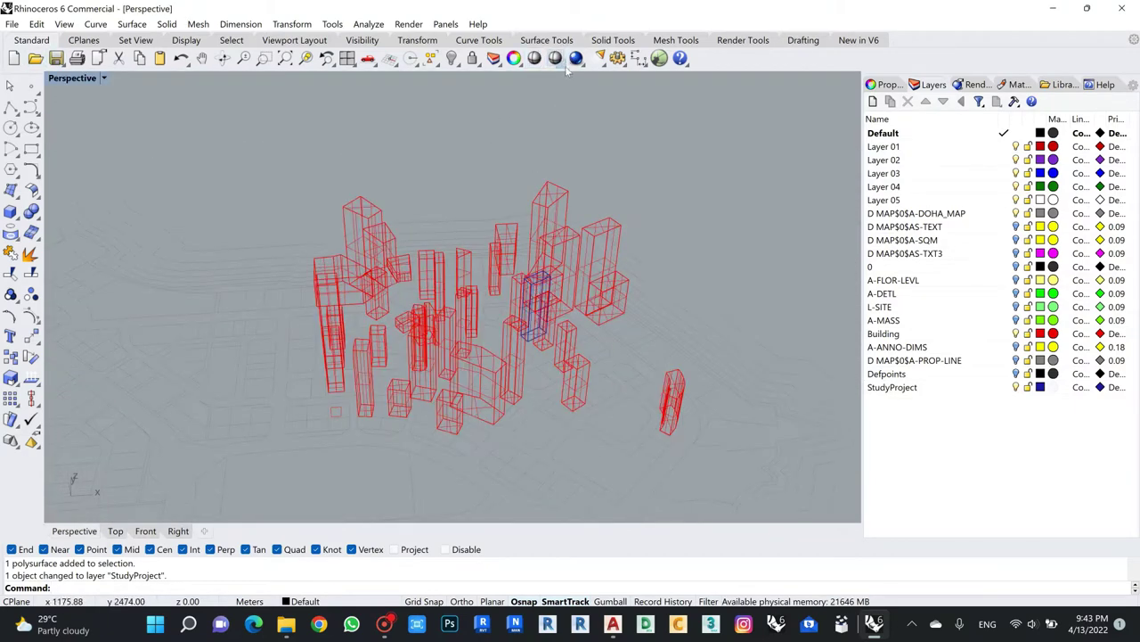
pyautogui.click(556, 59)
pyautogui.click(594, 94)
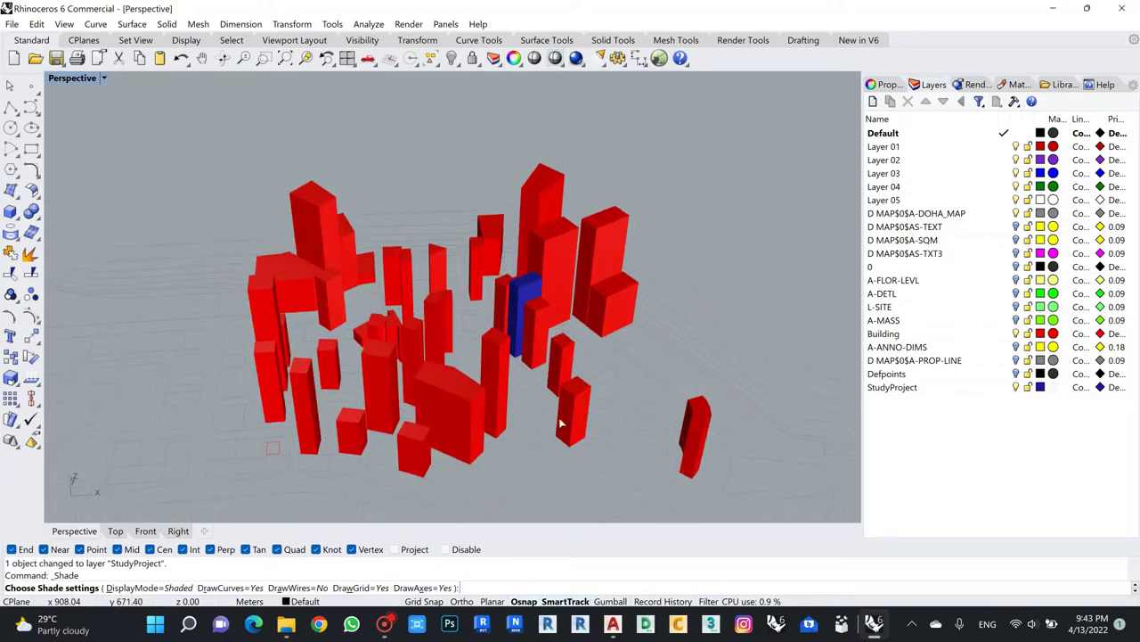
pyautogui.scroll(3, 506, 322)
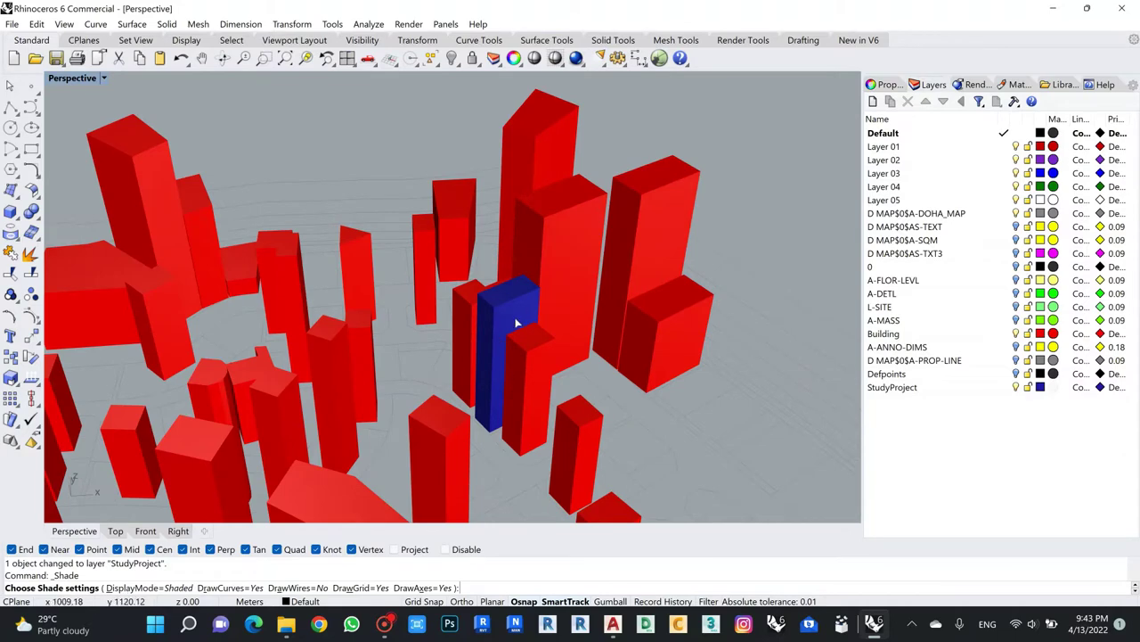
pyautogui.scroll(-4, 512, 292)
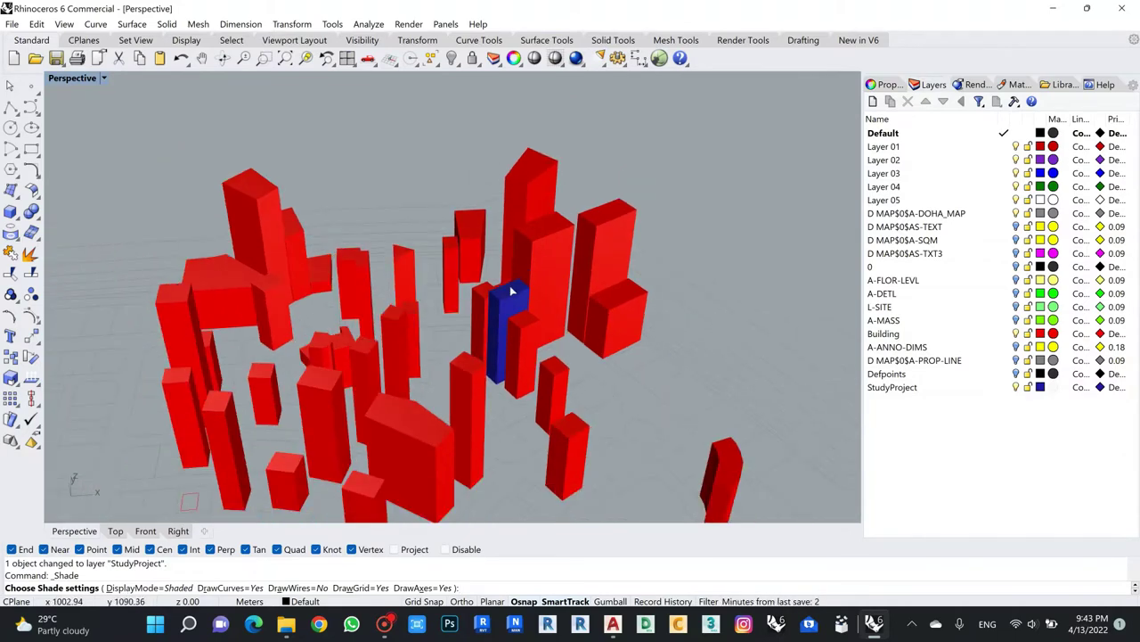
# Hide and show the StudyProject and Building layers in turn to check which buildings each one holds.
pyautogui.click(1017, 389)
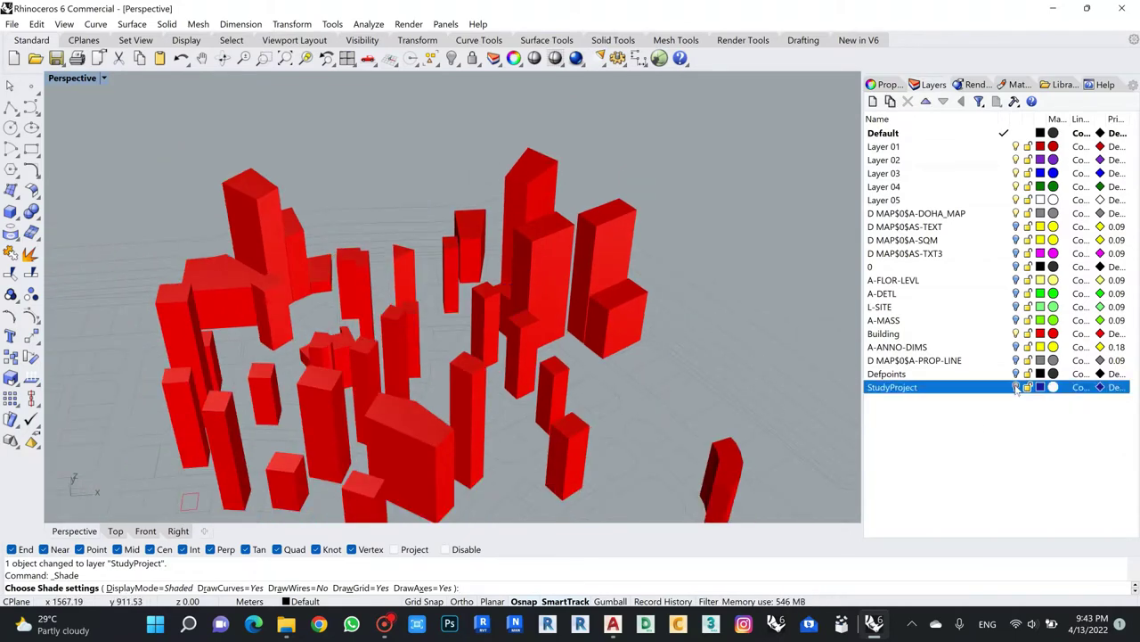
pyautogui.click(1017, 388)
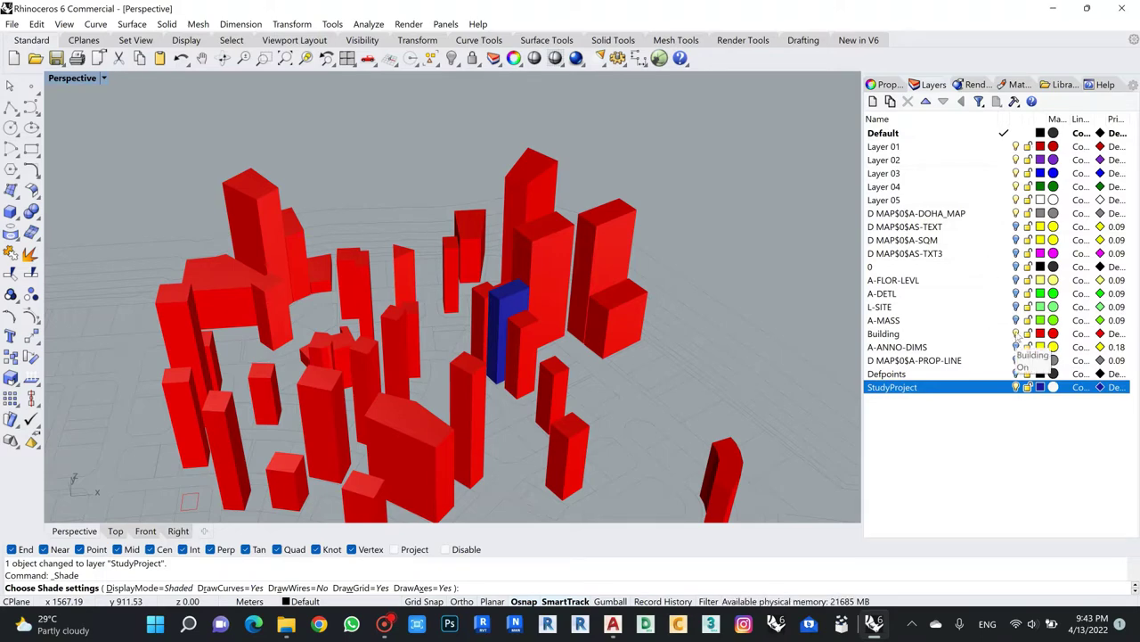
pyautogui.click(1016, 333)
pyautogui.click(1016, 333)
pyautogui.scroll(-3, 703, 254)
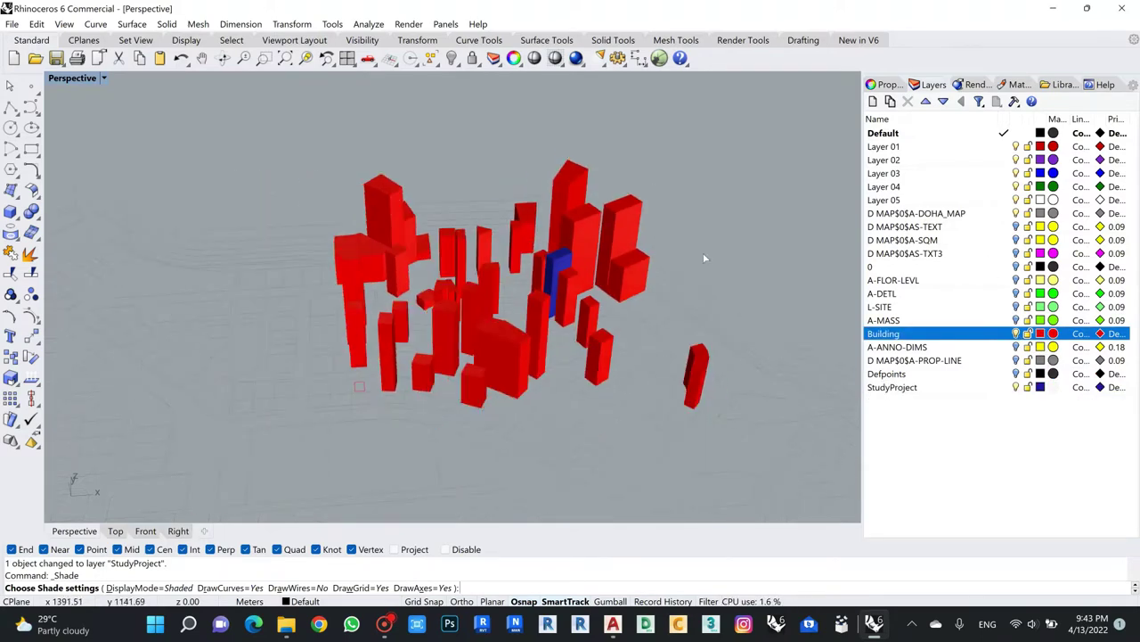
pyautogui.scroll(4, 482, 258)
pyautogui.scroll(2, 483, 258)
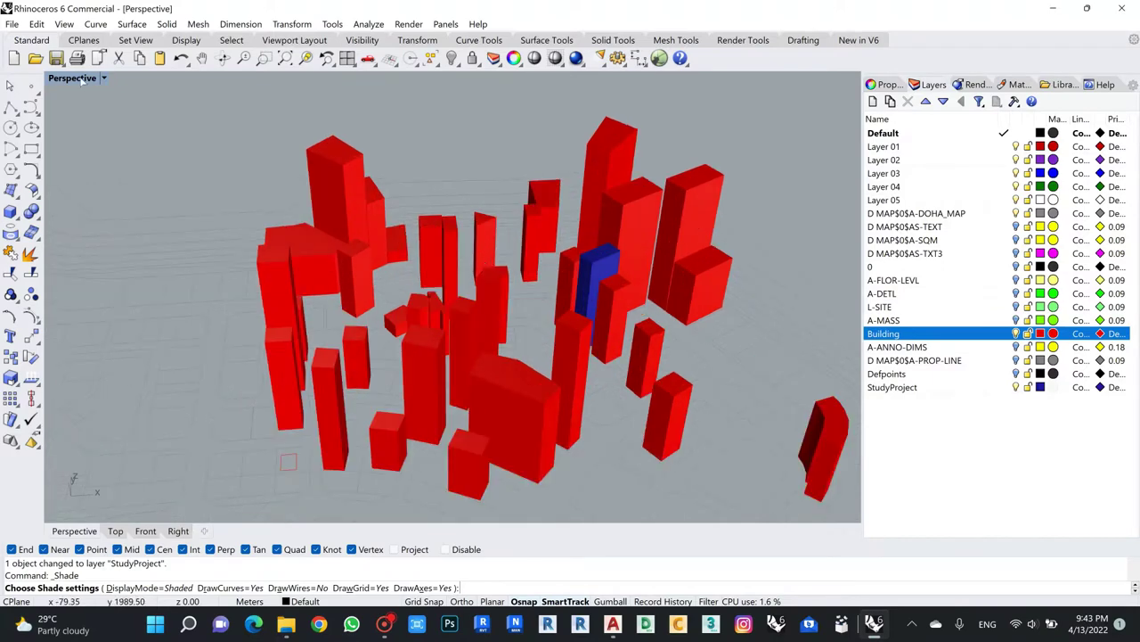
# Switch to the maximized Top viewport, preview the buildings shaded, and end the Shade preview.
pyautogui.doubleClick(62, 78)
pyautogui.doubleClick(57, 78)
pyautogui.scroll(-6, 339, 267)
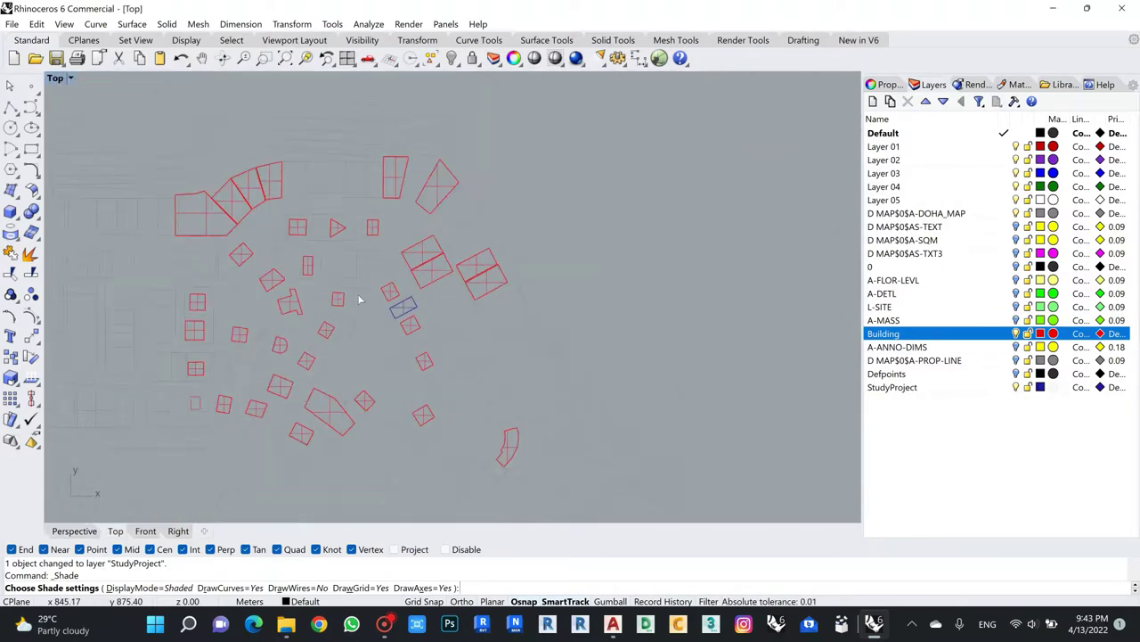
pyautogui.click(555, 58)
pyautogui.click(597, 86)
pyautogui.scroll(2, 376, 321)
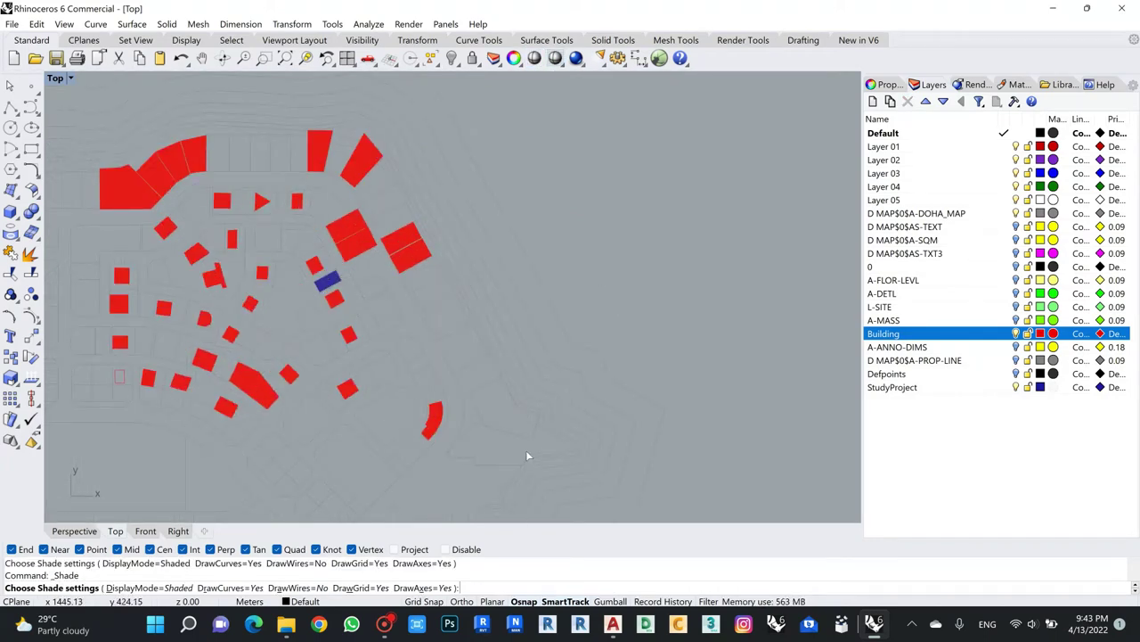
pyautogui.press('Escape')
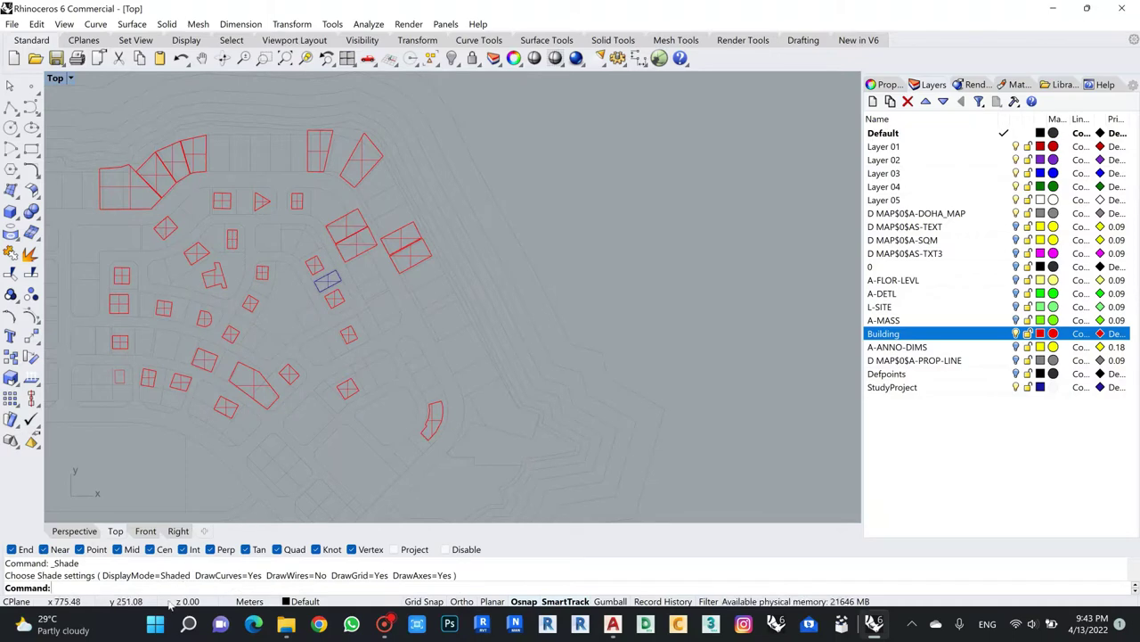
# Launch Grasshopper, enlarge its window beside the site plan, and show the Ladybug components.
pyautogui.write('Grasshopper')
pyautogui.press('Return')
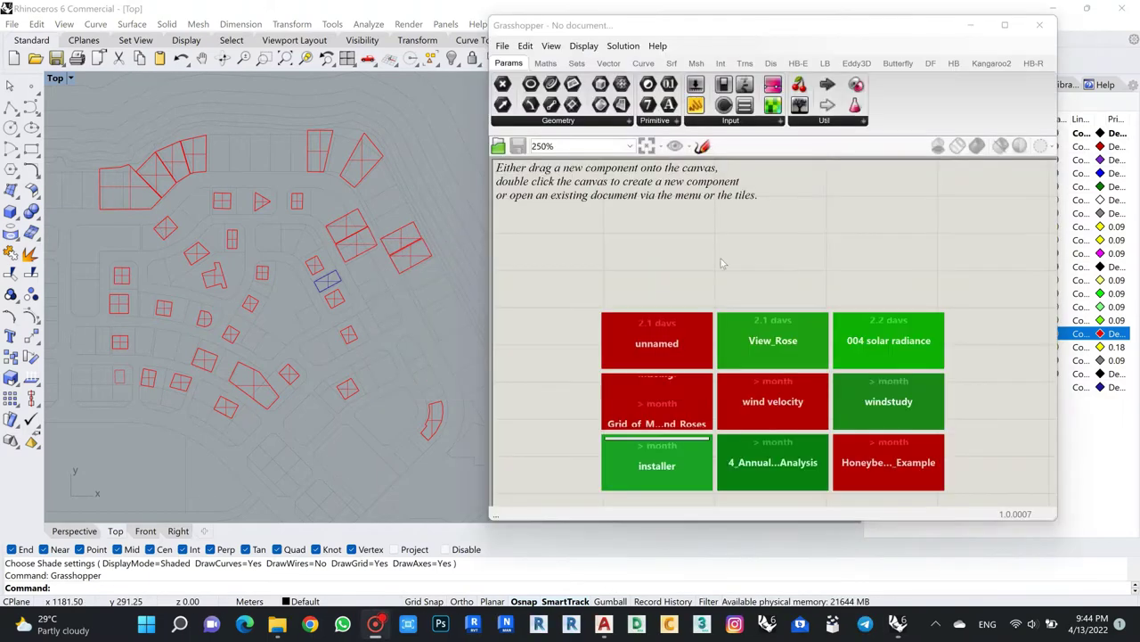
pyautogui.moveTo(944, 520); pyautogui.dragTo(943, 584)
pyautogui.moveTo(1058, 294); pyautogui.dragTo(1098, 294)
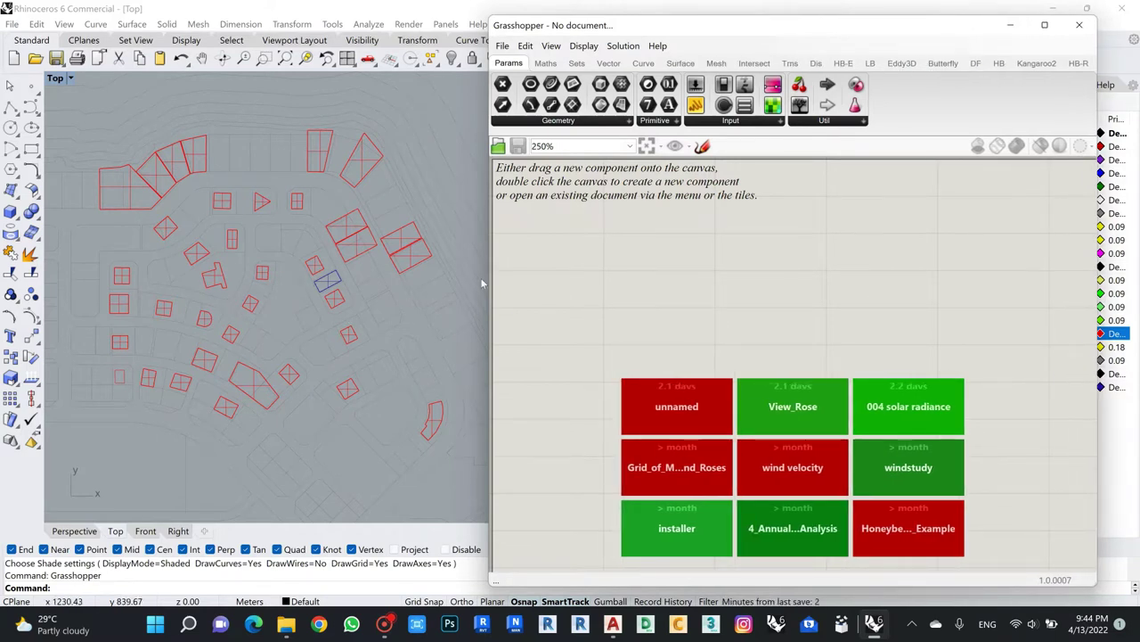
pyautogui.click(870, 63)
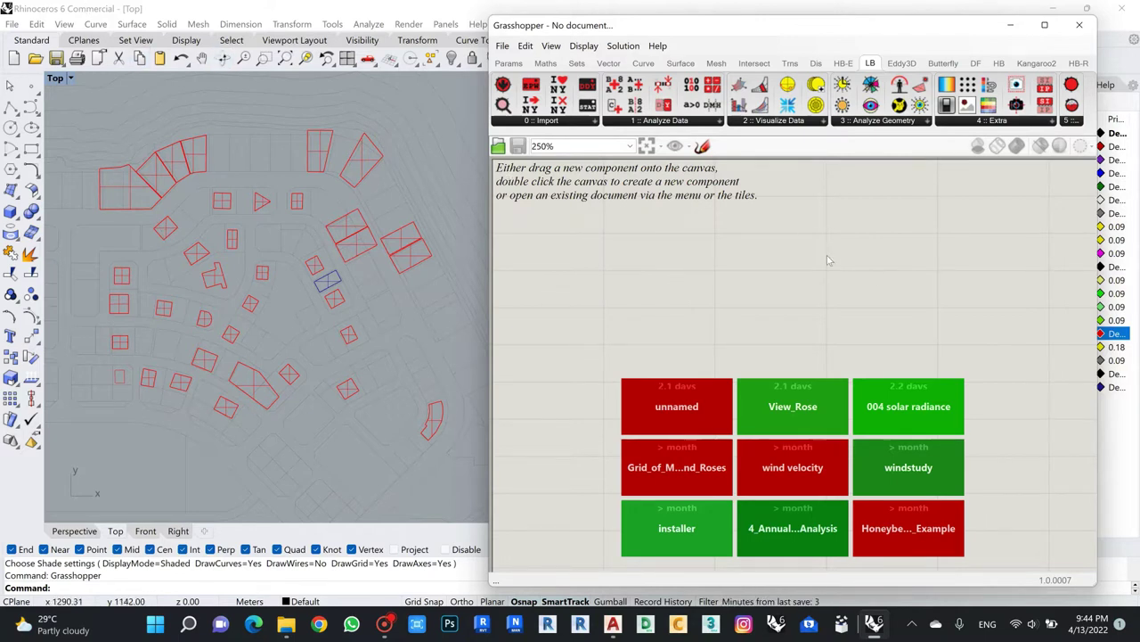
# Examine the building cluster and the whole site plan in the Top viewport beside Grasshopper.
pyautogui.click(326, 273)
pyautogui.scroll(-4, 326, 268)
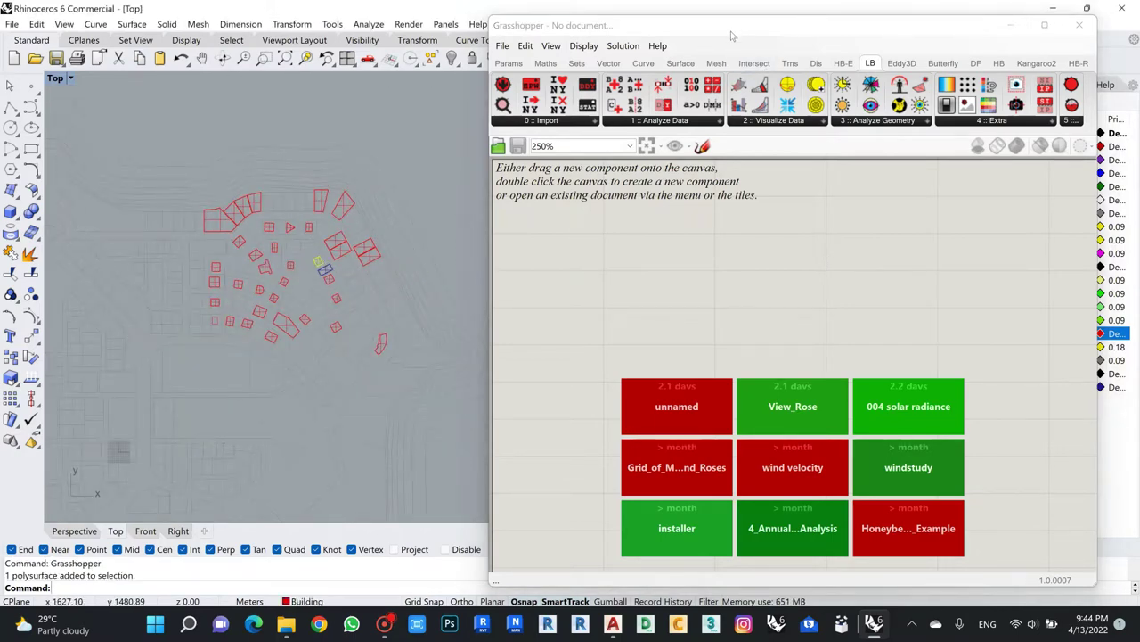
pyautogui.moveTo(733, 36); pyautogui.dragTo(742, 34)
pyautogui.scroll(-4, 253, 267)
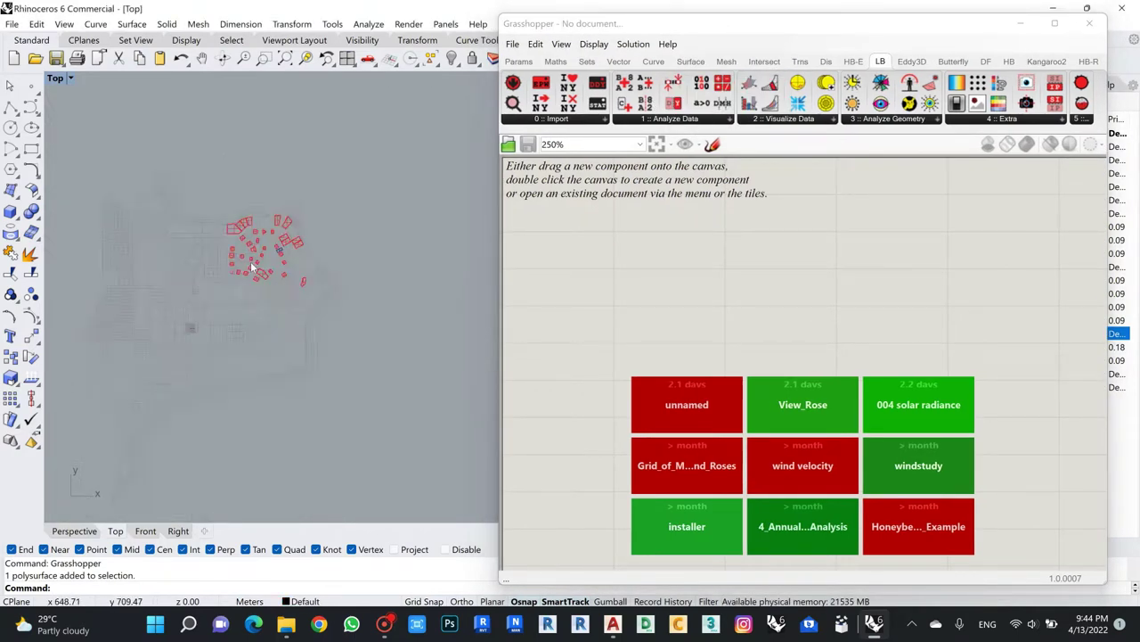
pyautogui.scroll(2, 253, 268)
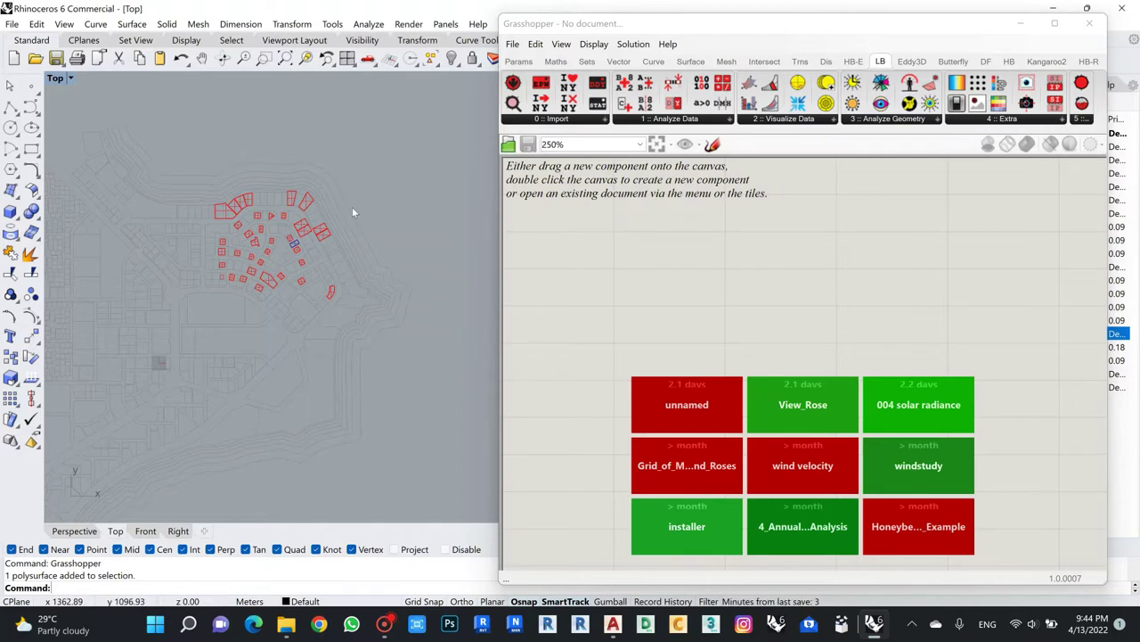
pyautogui.scroll(-2, 310, 231)
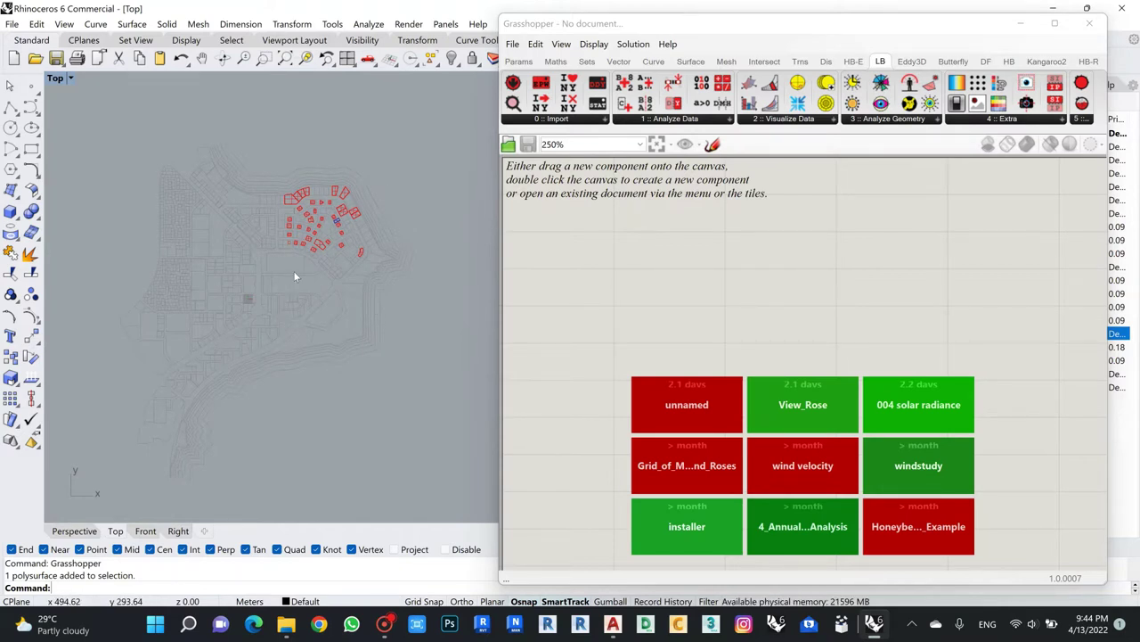
pyautogui.scroll(3, 311, 218)
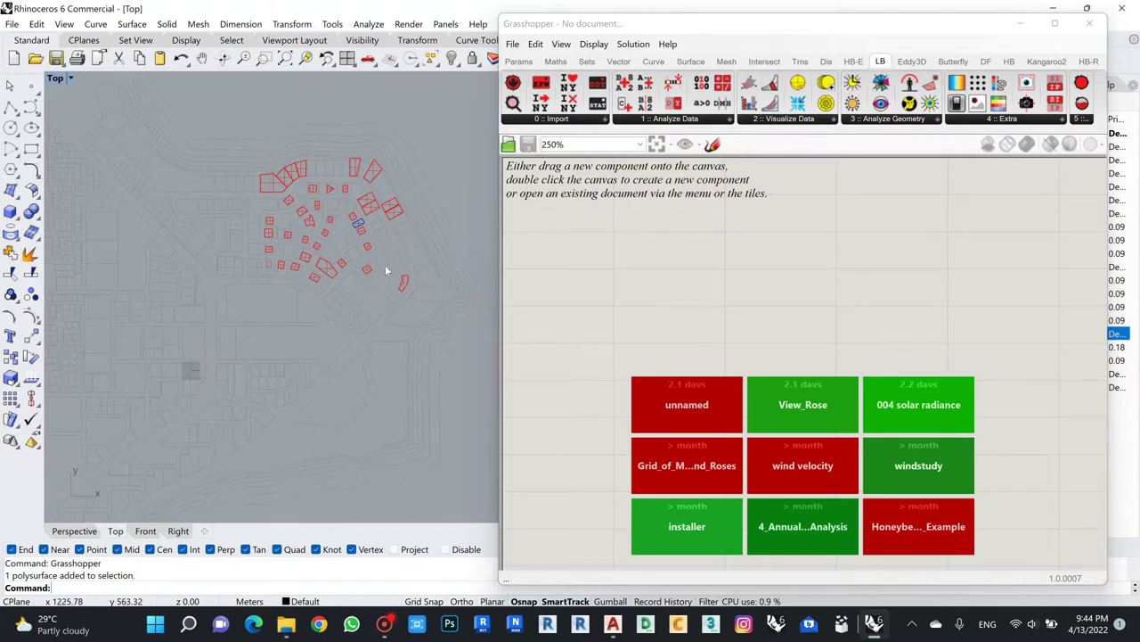
pyautogui.scroll(-4, 318, 219)
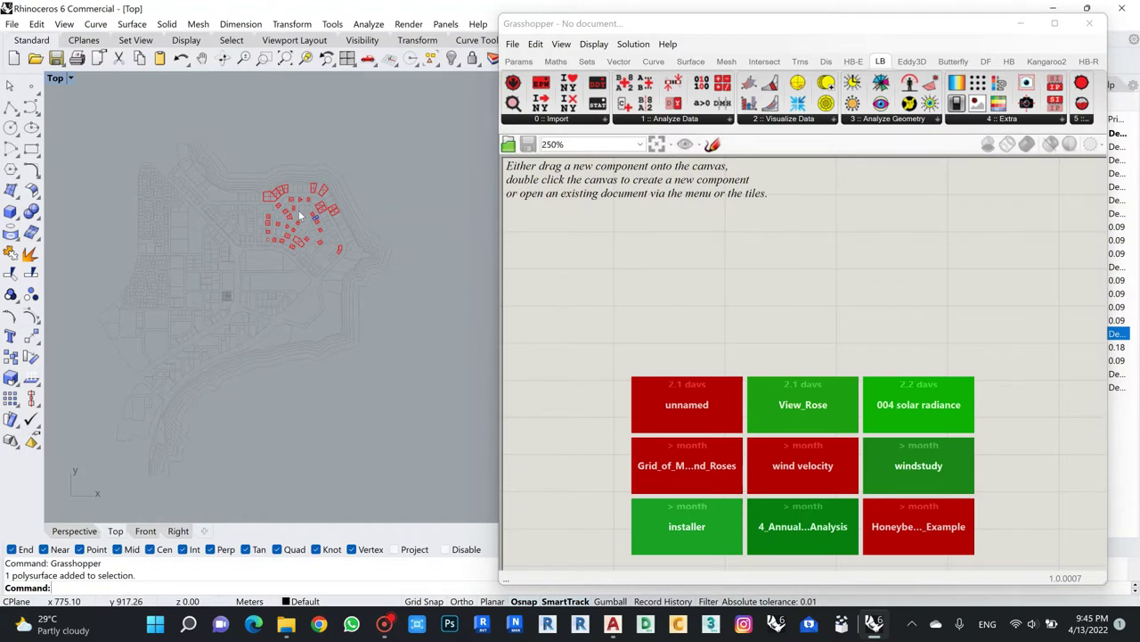
# Place an LB Download Weather component on a new Grasshopper canvas.
pyautogui.click(588, 256)
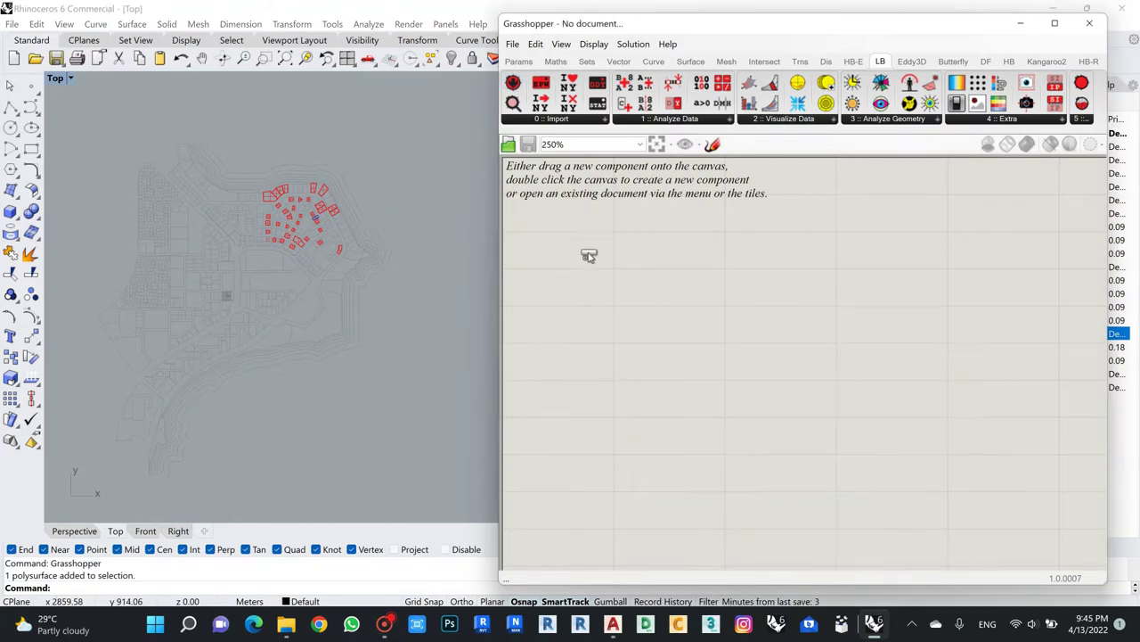
pyautogui.click(588, 255)
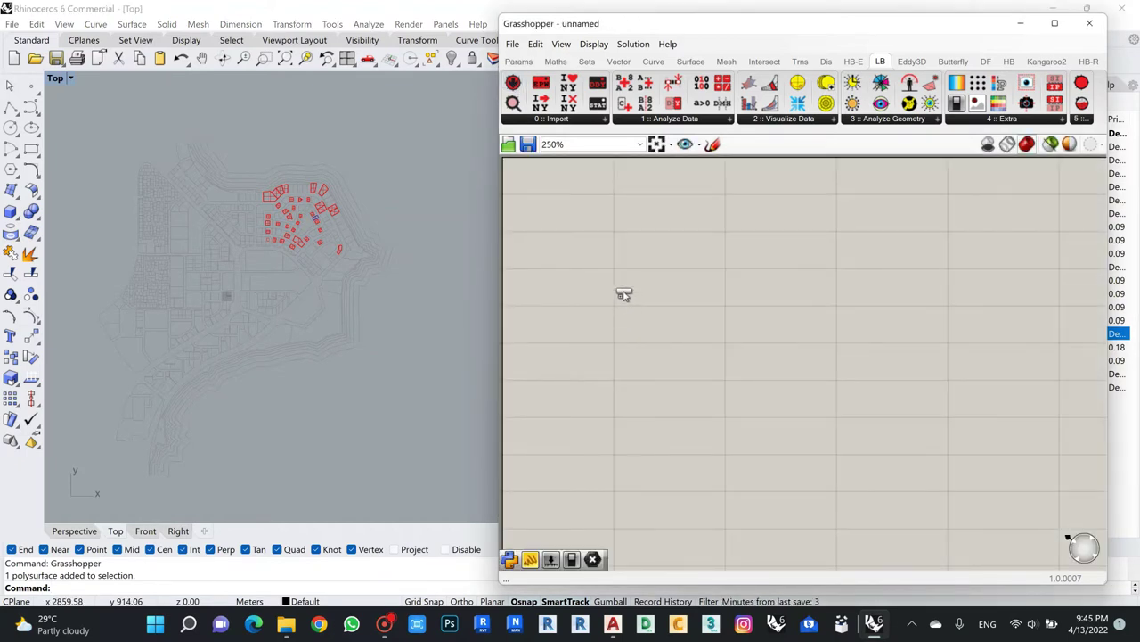
pyautogui.moveTo(624, 294); pyautogui.dragTo(624, 295)
pyautogui.moveTo(597, 259); pyautogui.dragTo(702, 304)
# Add an LB Import EPW component to the lower right of LB Download Weather and move LB Download Weather higher on the canvas.
pyautogui.click(563, 123)
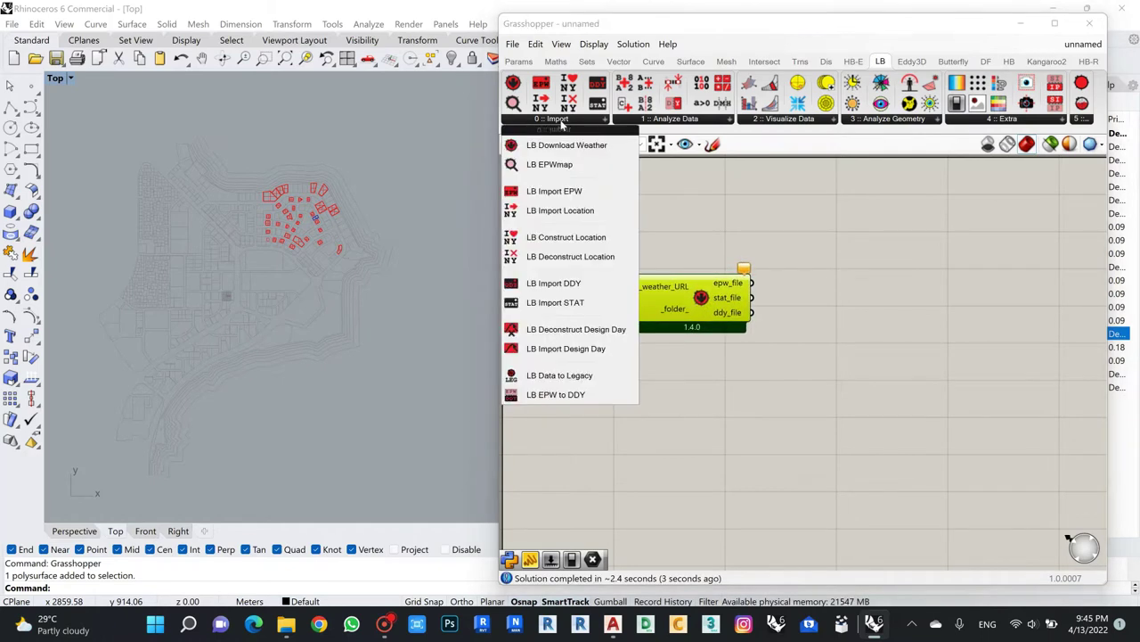
pyautogui.moveTo(541, 87); pyautogui.dragTo(846, 407)
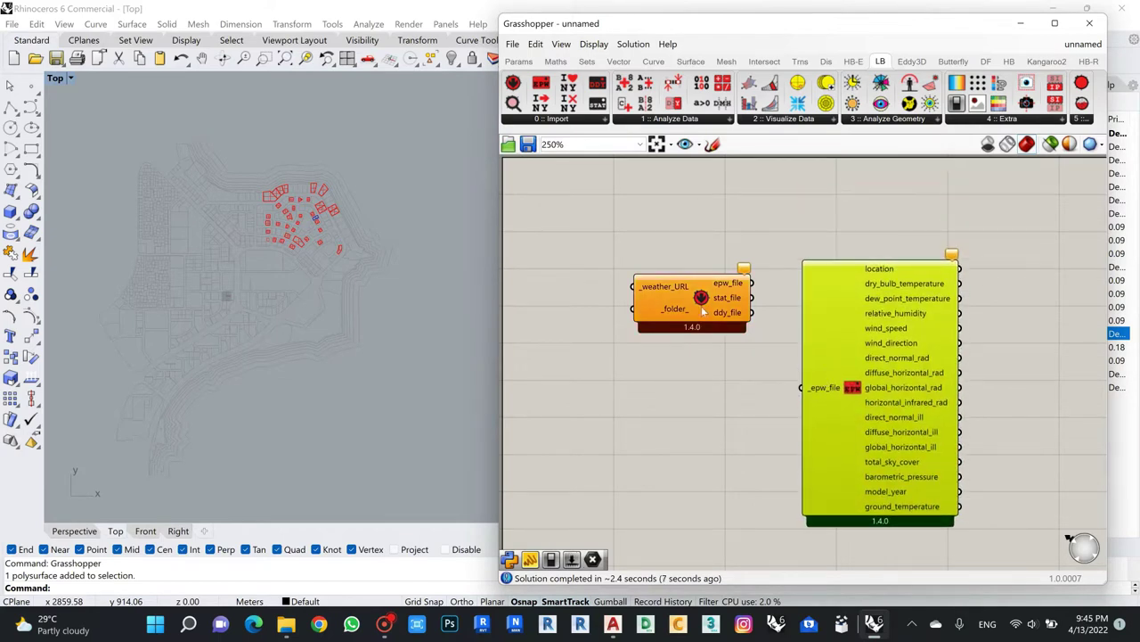
pyautogui.moveTo(693, 300); pyautogui.dragTo(694, 210)
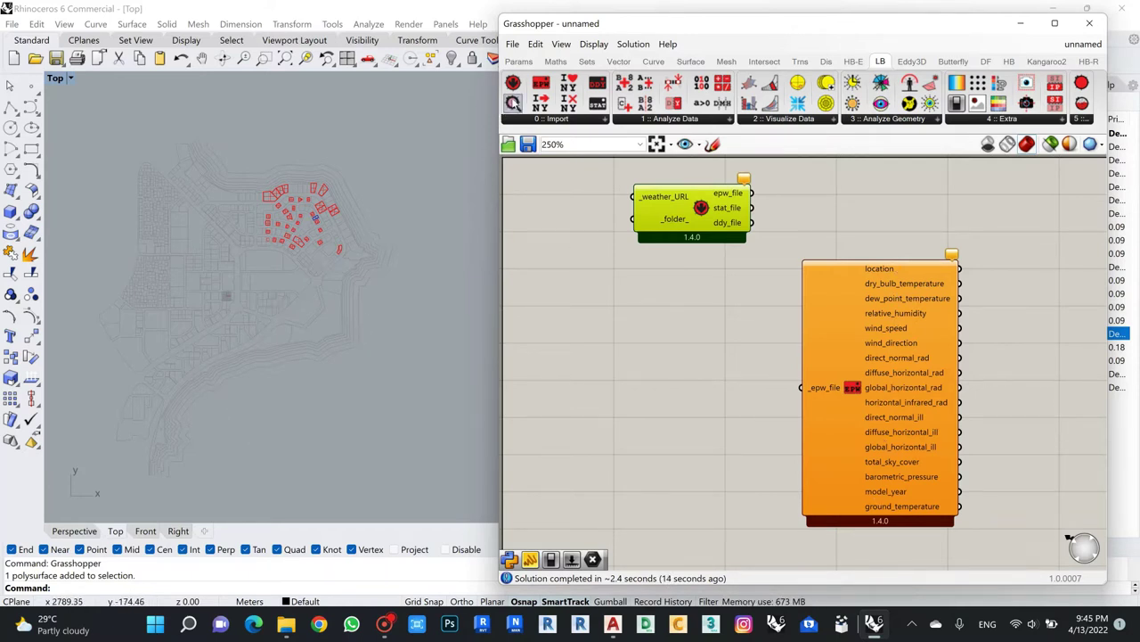
# Add an LB EPWmap component and arrange it directly below LB Download Weather.
pyautogui.moveTo(515, 104); pyautogui.dragTo(673, 295)
pyautogui.click(686, 220)
pyautogui.moveTo(686, 220); pyautogui.dragTo(682, 219)
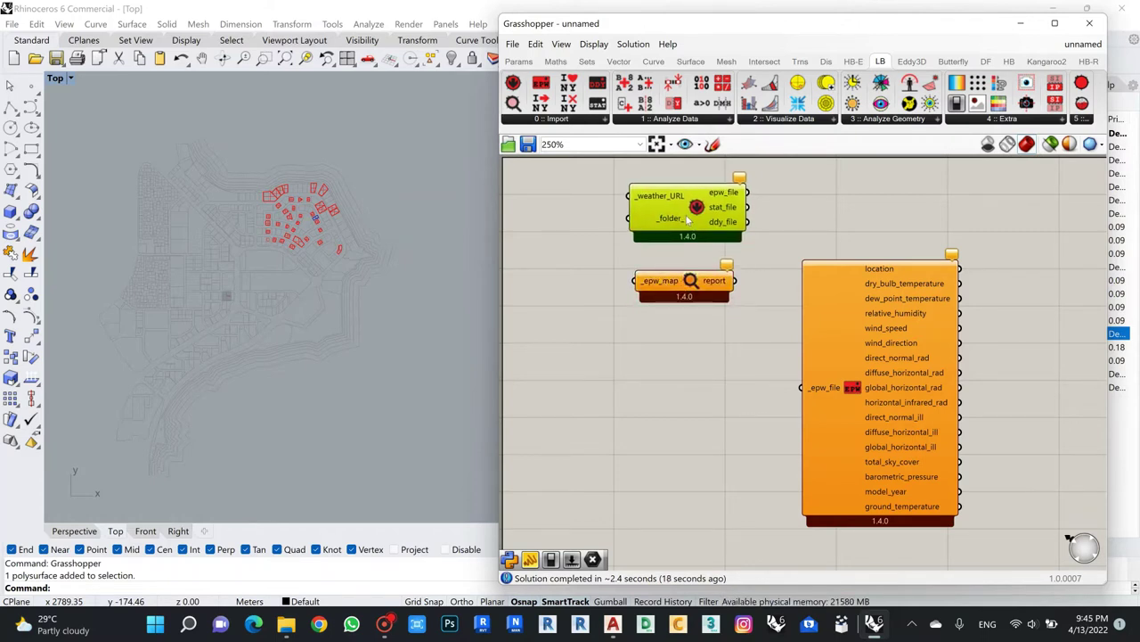
pyautogui.click(778, 209)
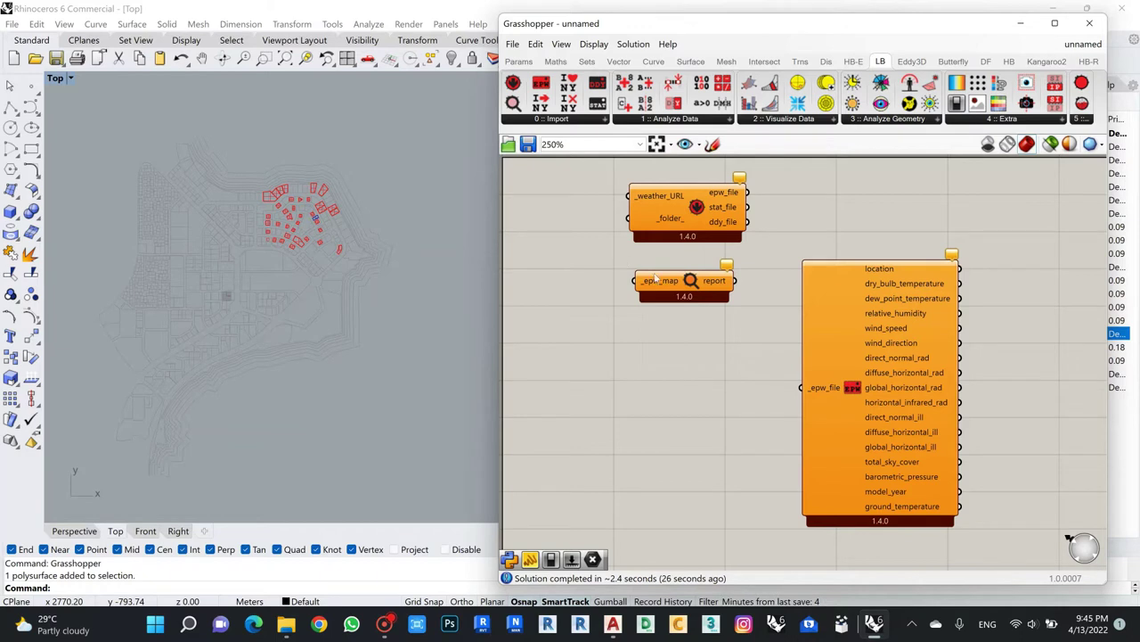
pyautogui.moveTo(656, 276); pyautogui.dragTo(665, 286)
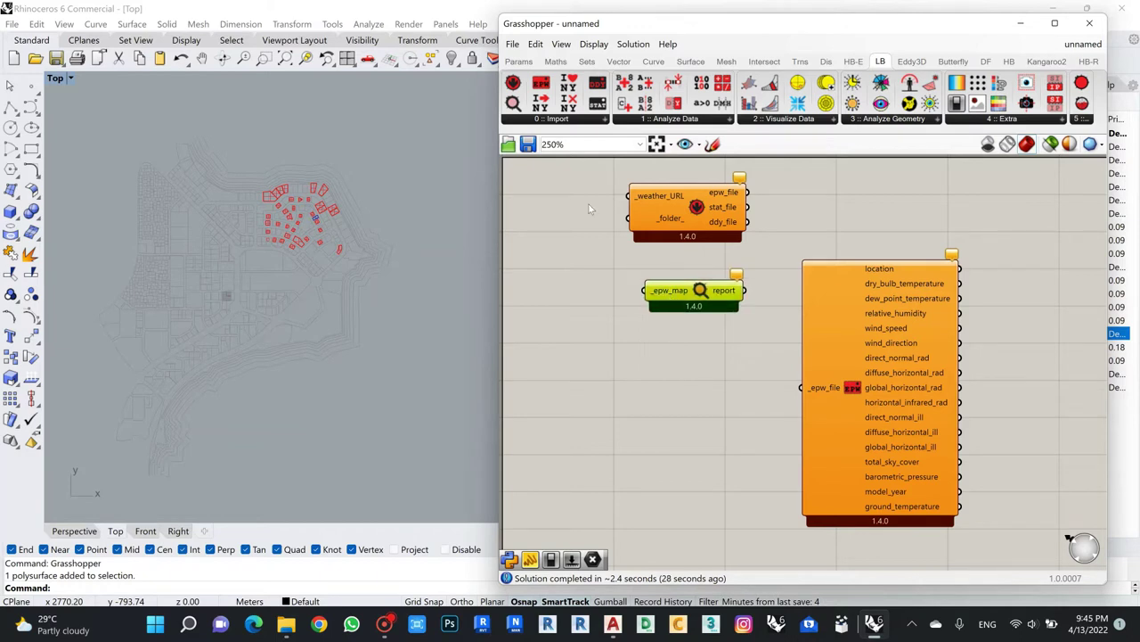
# Connect a new Boolean Toggle to the _epw_map input of LB EPWmap and set it to True to open the weather map.
pyautogui.click(519, 61)
pyautogui.moveTo(733, 83); pyautogui.dragTo(552, 342)
pyautogui.moveTo(645, 290); pyautogui.dragTo(604, 339)
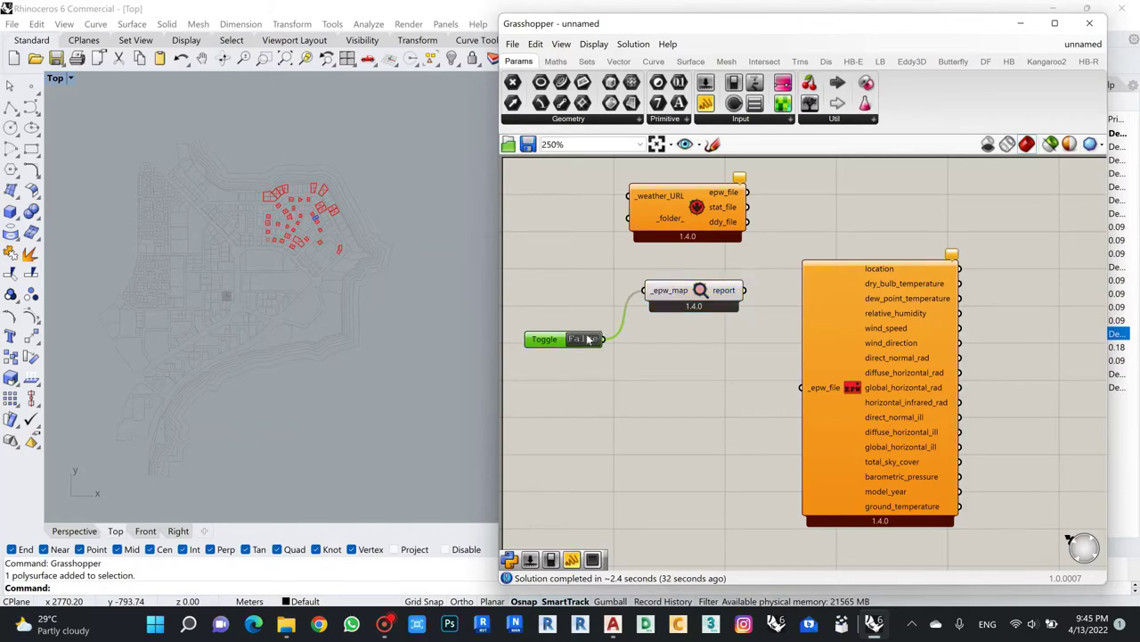
pyautogui.doubleClick(588, 339)
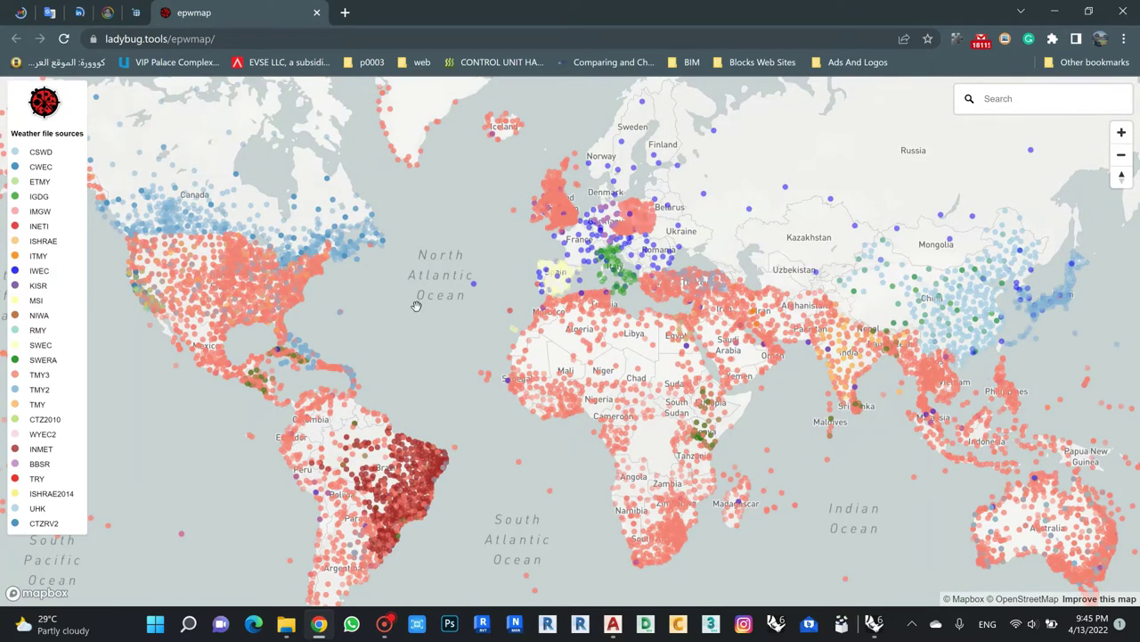
# Locate Doha, Qatar on the weather map, examine the stations around it and bring up the download options for the Doha Port station.
pyautogui.scroll(-3, 416, 305)
pyautogui.scroll(6, 644, 330)
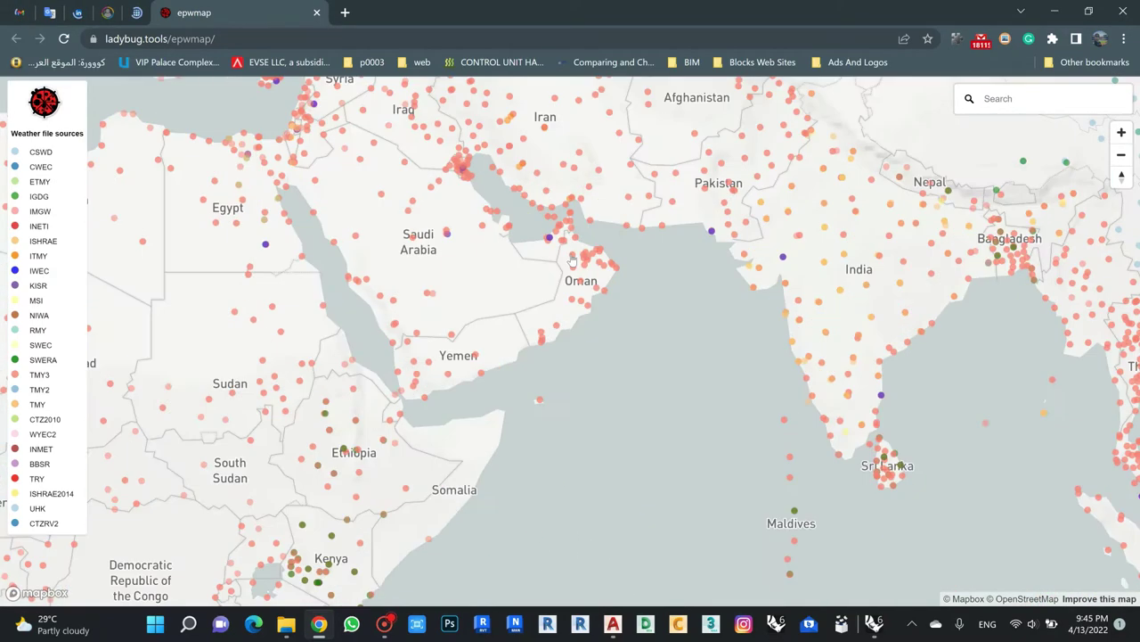
pyautogui.scroll(5, 573, 261)
pyautogui.moveTo(491, 229); pyautogui.dragTo(611, 475)
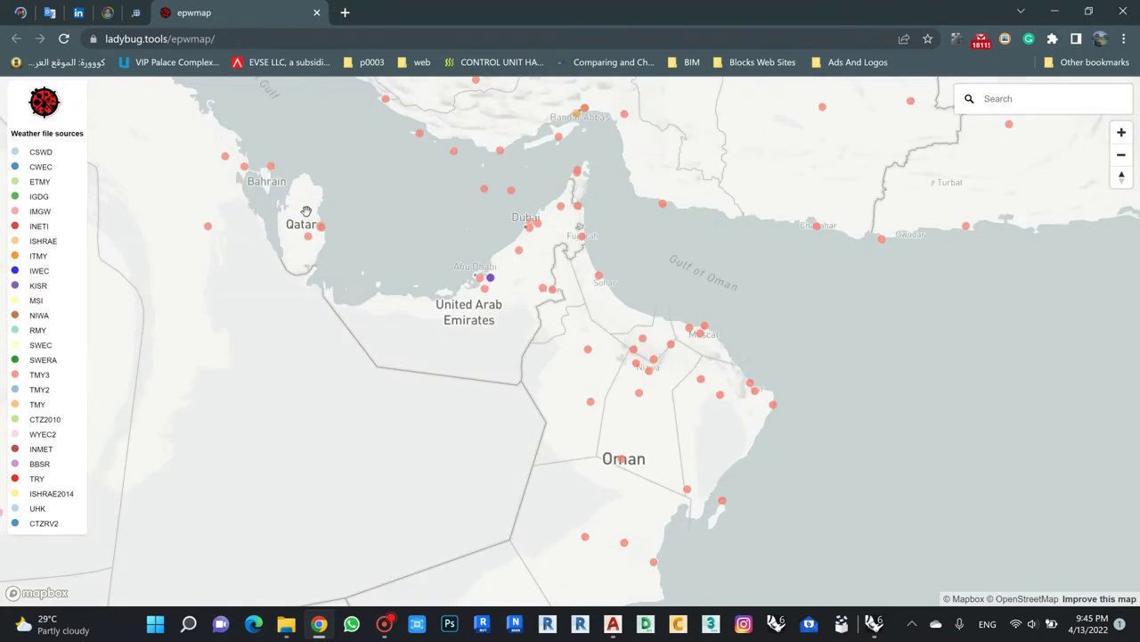
pyautogui.scroll(4, 306, 212)
pyautogui.scroll(4, 445, 328)
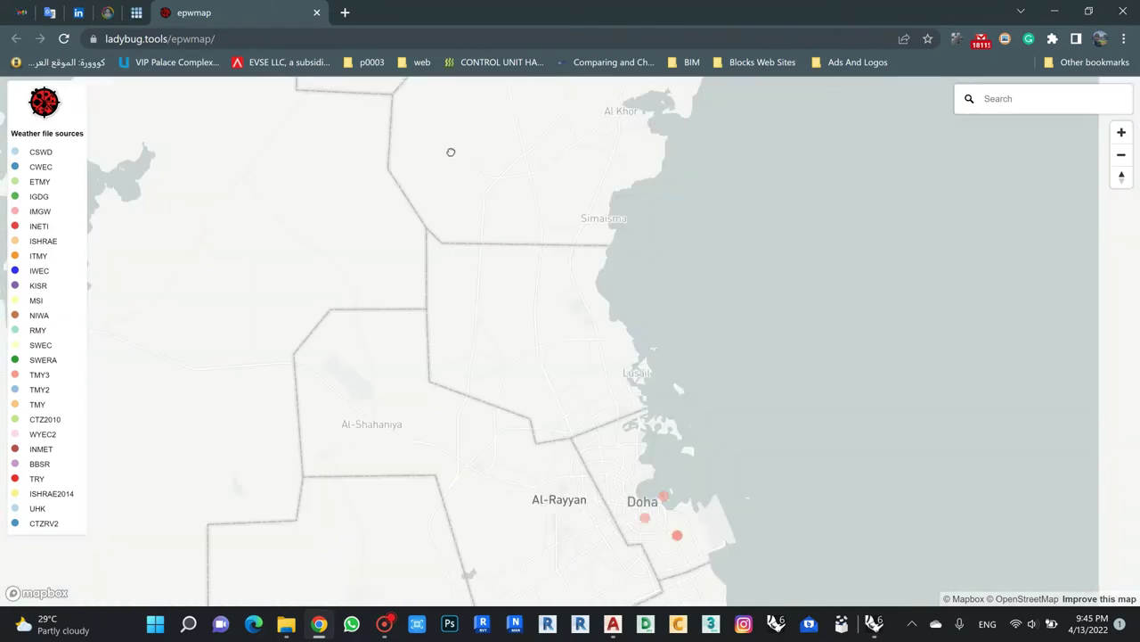
pyautogui.moveTo(664, 529); pyautogui.dragTo(575, 351)
pyautogui.scroll(6, 573, 346)
pyautogui.moveTo(555, 226); pyautogui.dragTo(572, 411)
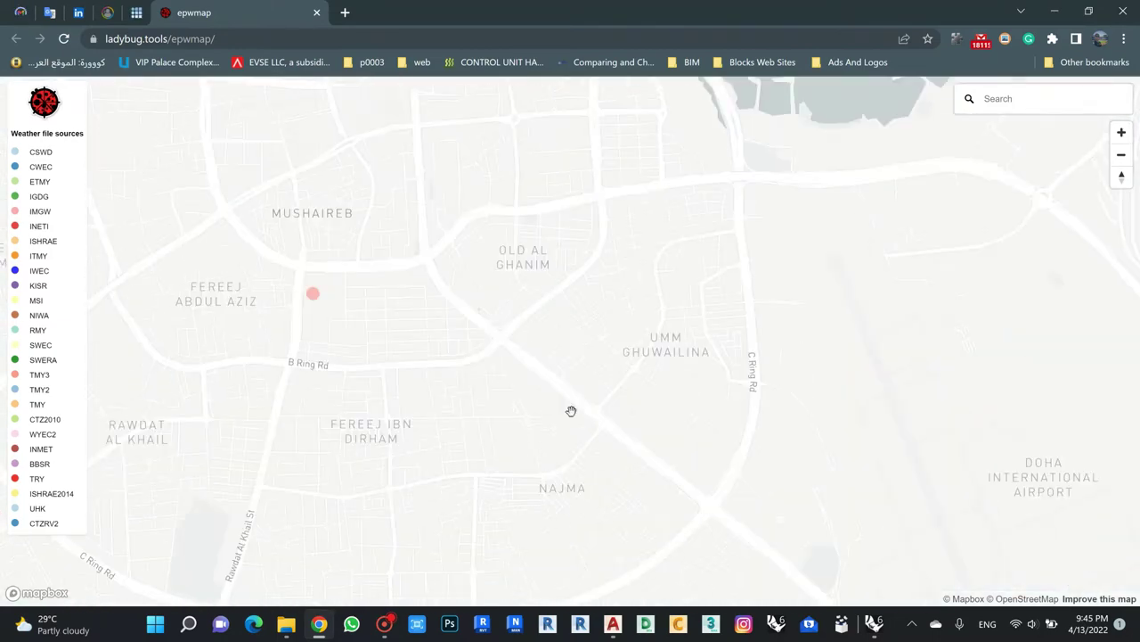
pyautogui.scroll(-5, 571, 411)
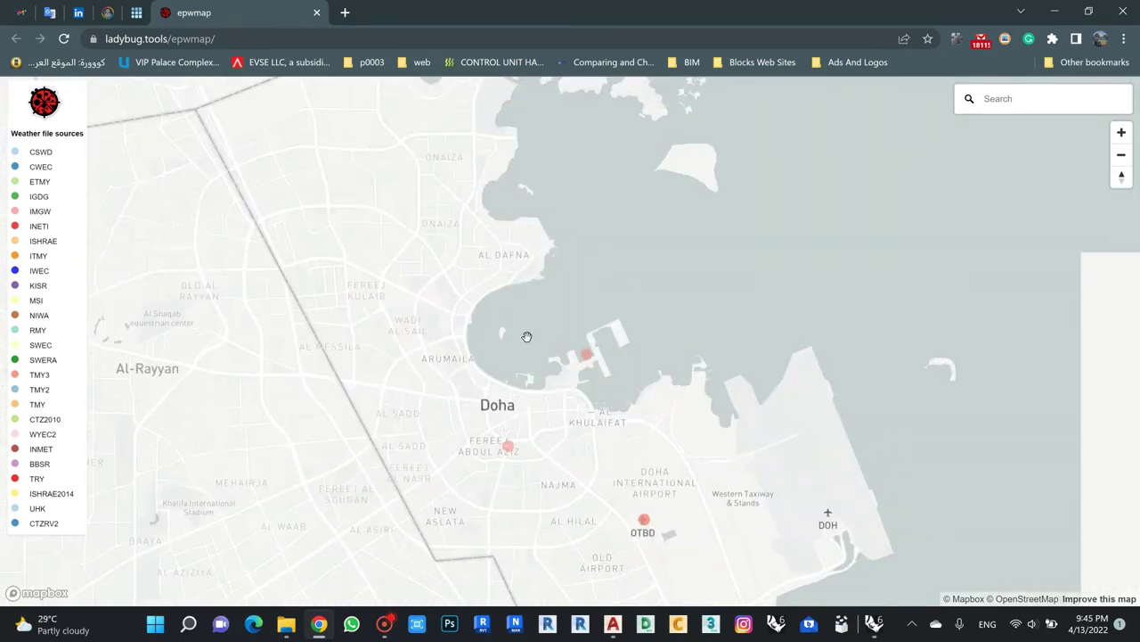
pyautogui.scroll(3, 529, 316)
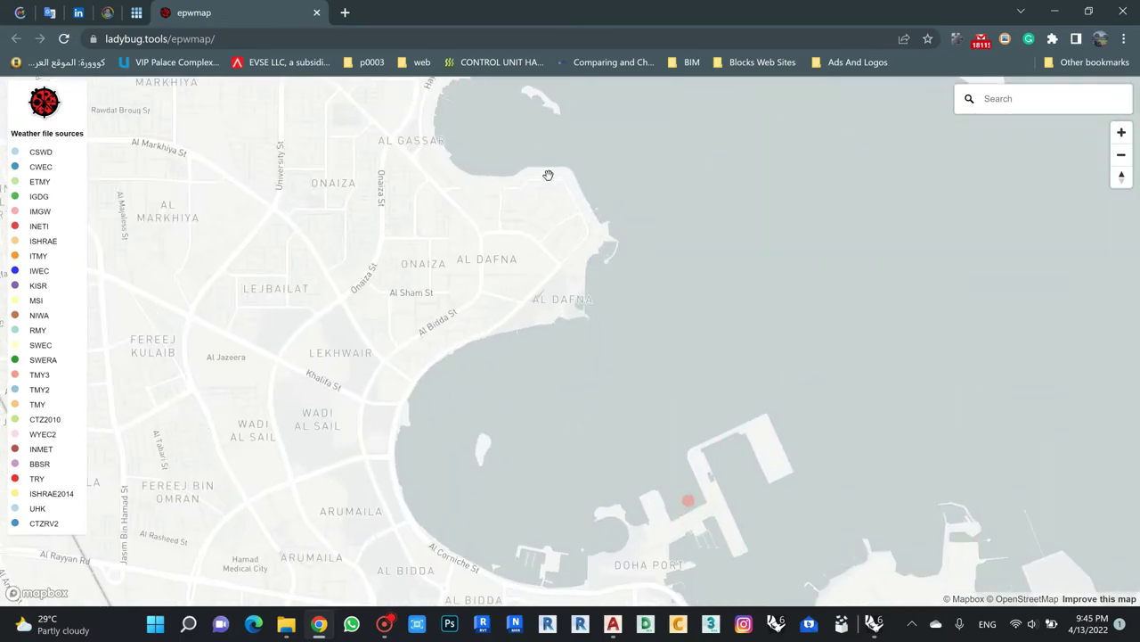
pyautogui.scroll(2, 548, 175)
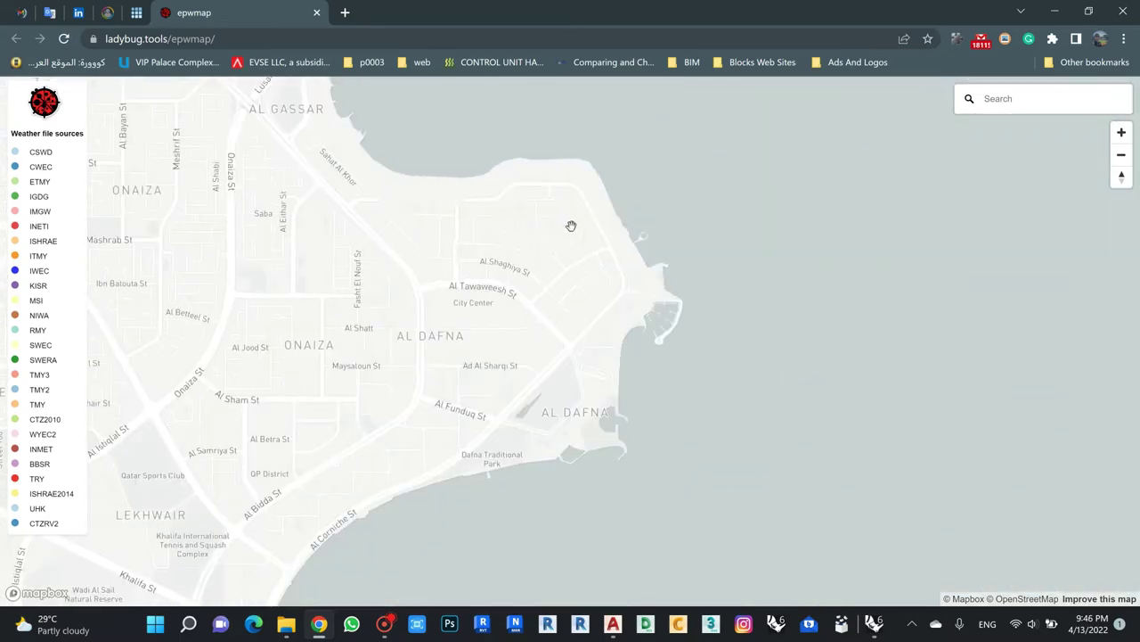
pyautogui.scroll(-3, 547, 237)
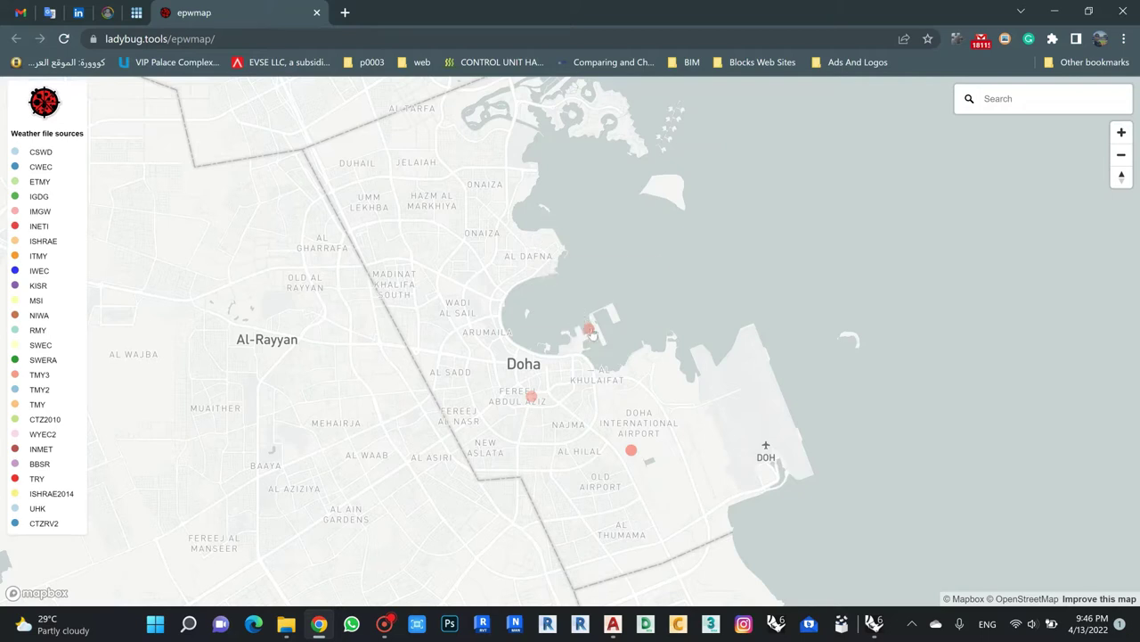
pyautogui.click(590, 330)
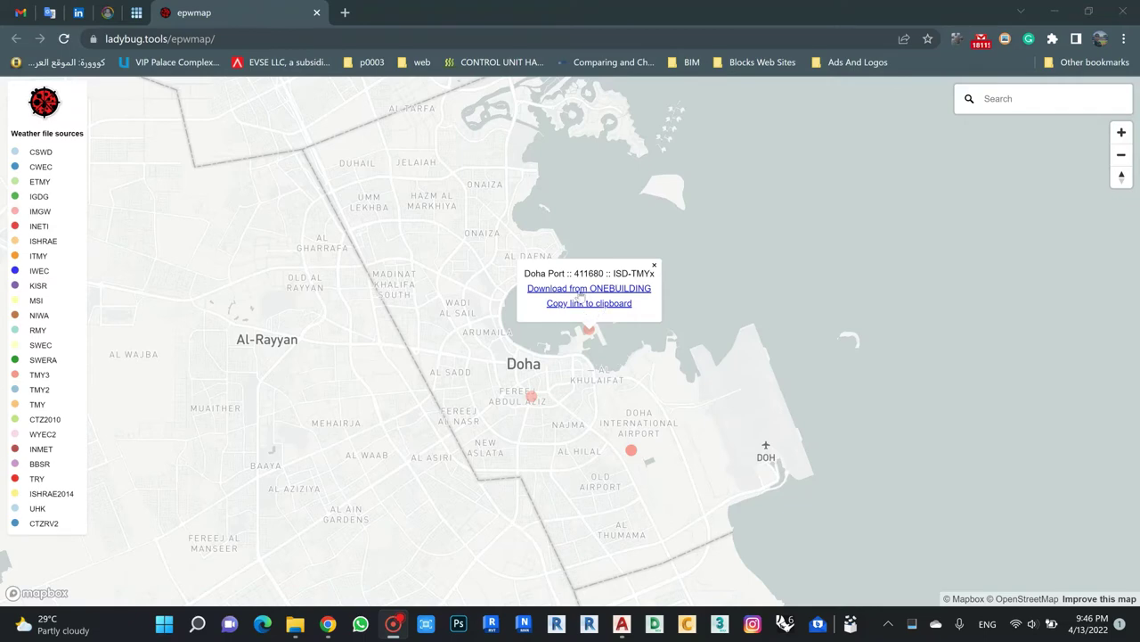
# Switch to File Explorer and copy the full path of QAT_DA_Doha.404280_TMYx.epw from the QAT_DA_Doha.404280_TMYx folder in Data.
pyautogui.click(1054, 11)
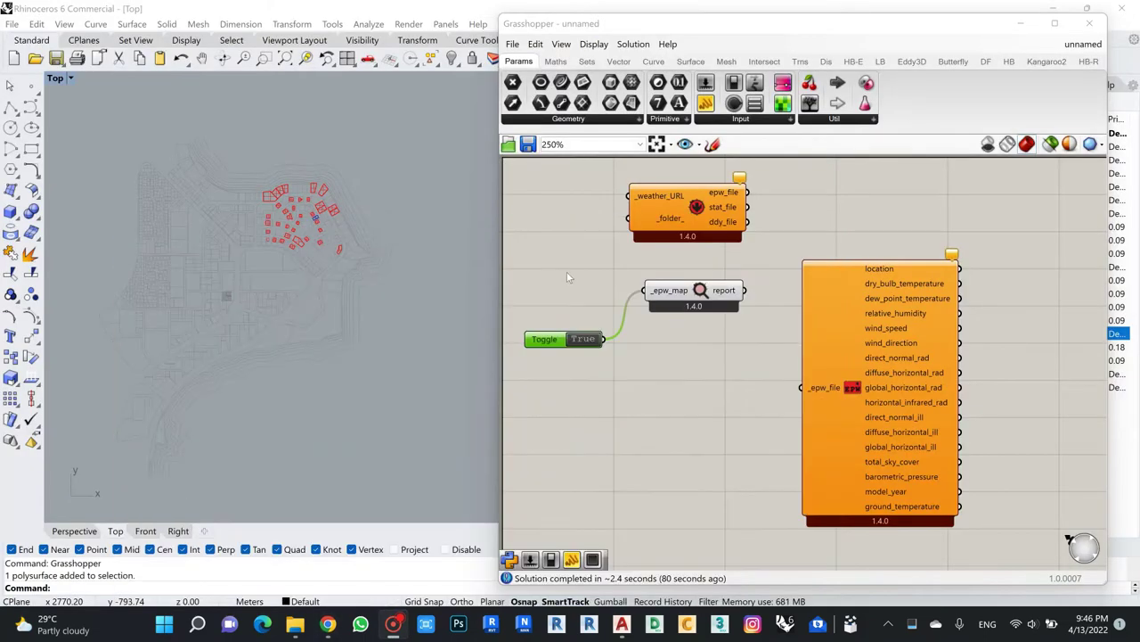
pyautogui.click(295, 624)
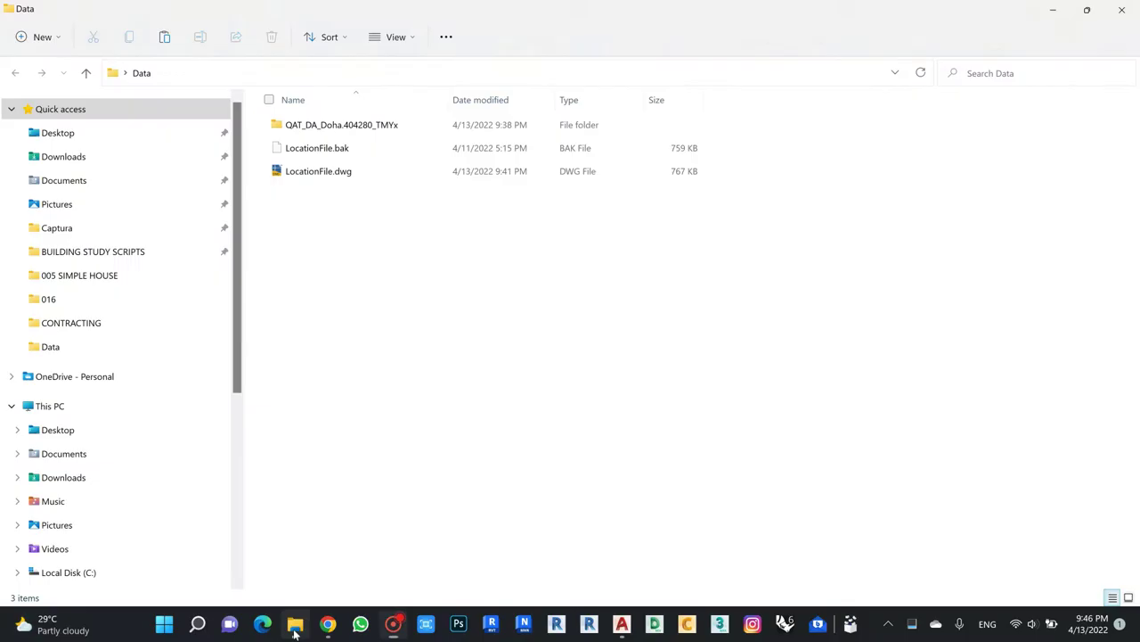
pyautogui.doubleClick(319, 134)
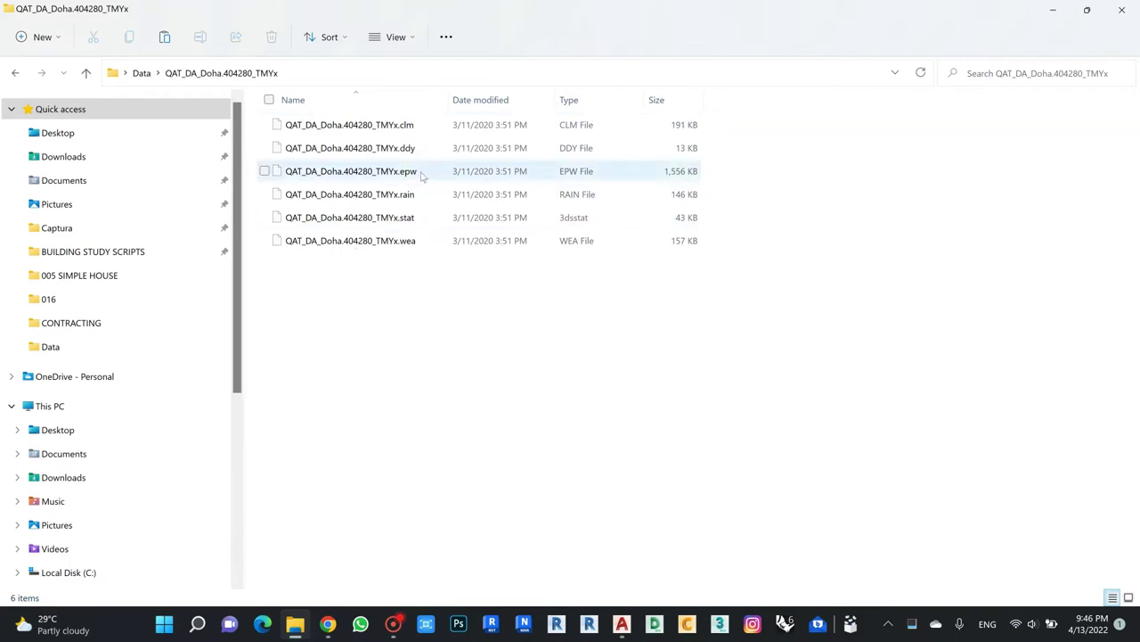
pyautogui.click(374, 171)
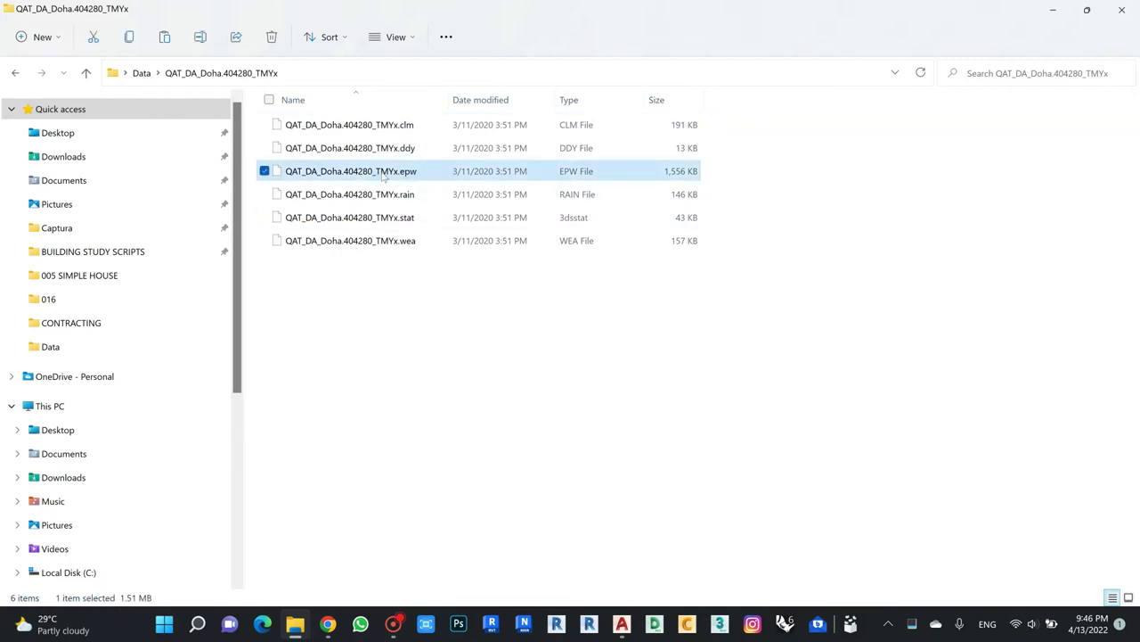
pyautogui.doubleClick(340, 170)
pyautogui.rightClick(342, 170)
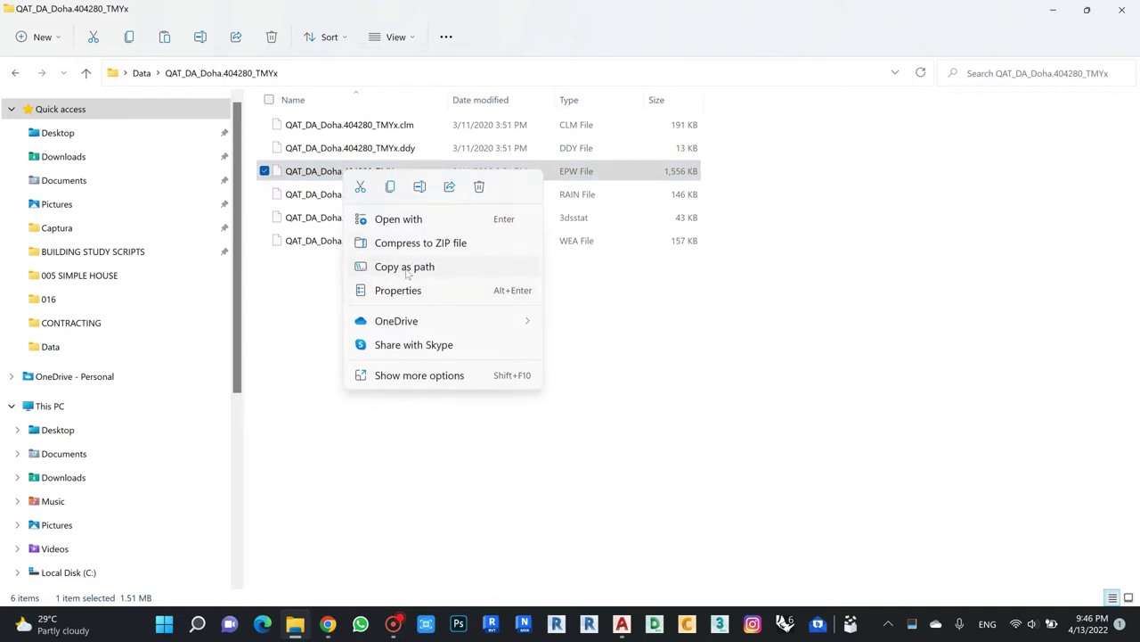
pyautogui.click(432, 274)
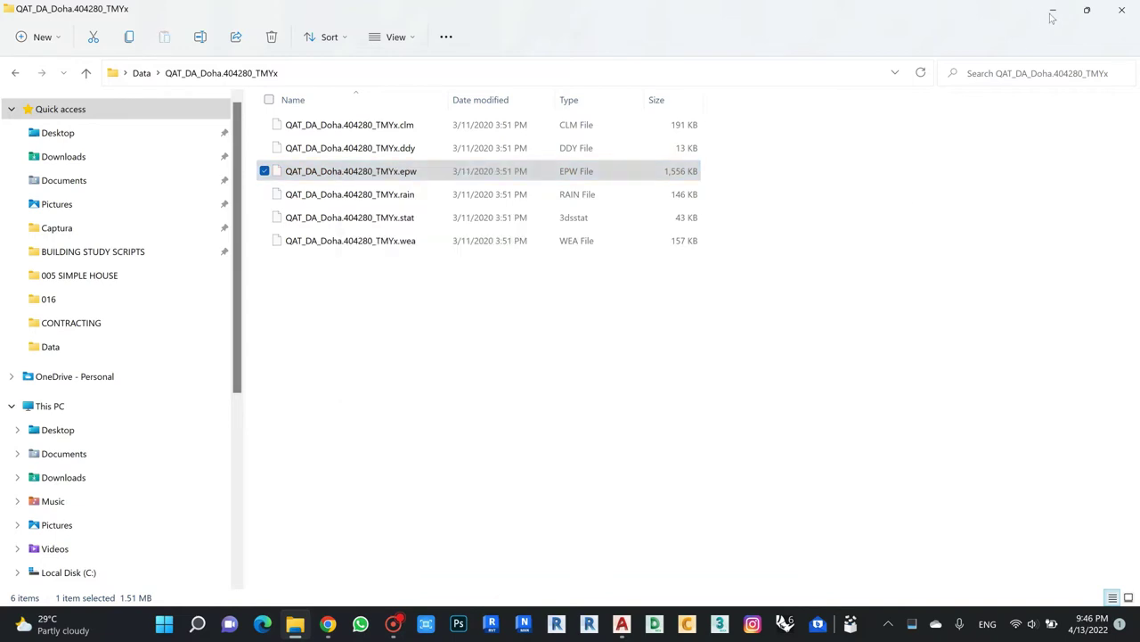
# Return to Grasshopper, add a text panel below LB EPWmap and paste the copied EPW file path into it without quotation marks.
pyautogui.hotkey('alt', 'Tab')
pyautogui.scroll(2, 716, 389)
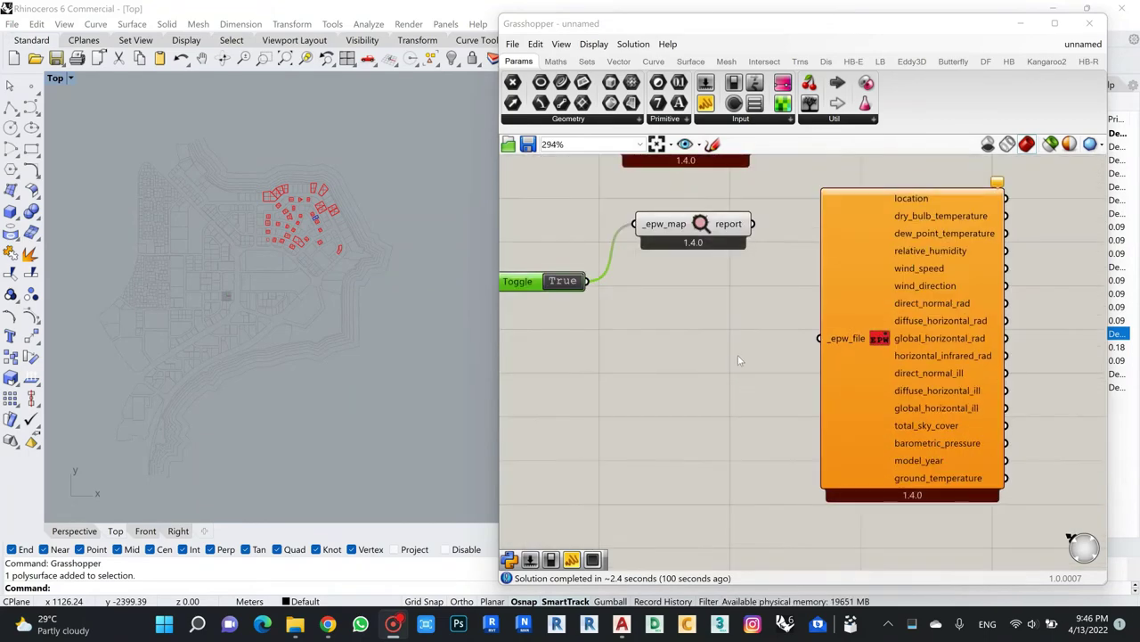
pyautogui.moveTo(705, 103); pyautogui.dragTo(690, 390)
pyautogui.doubleClick(688, 385)
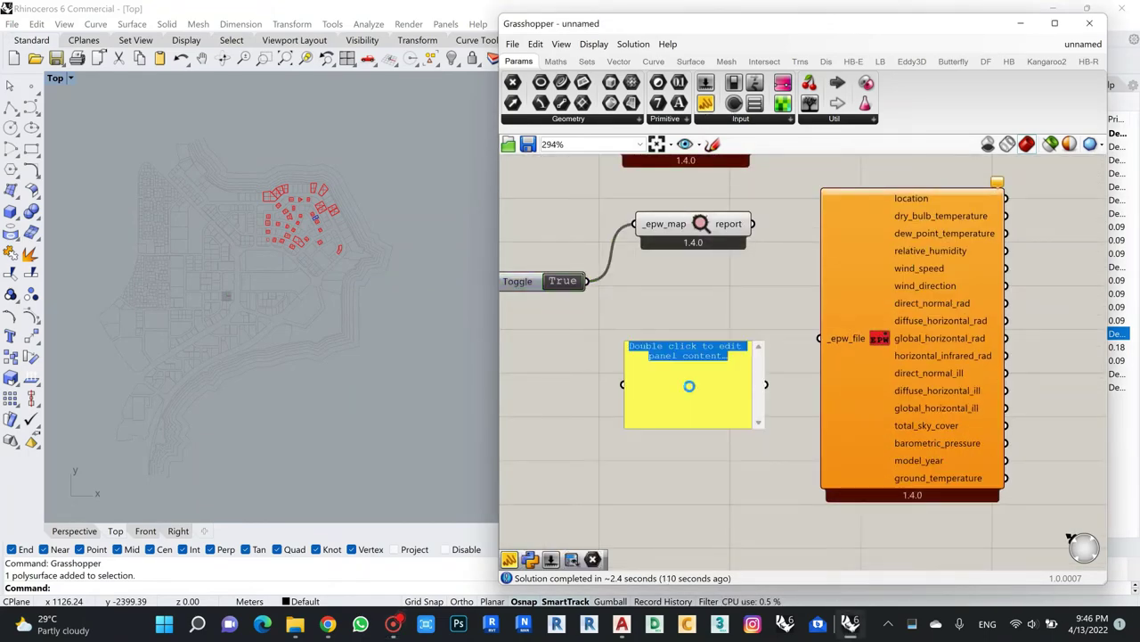
pyautogui.hotkey('ctrl', 'v')
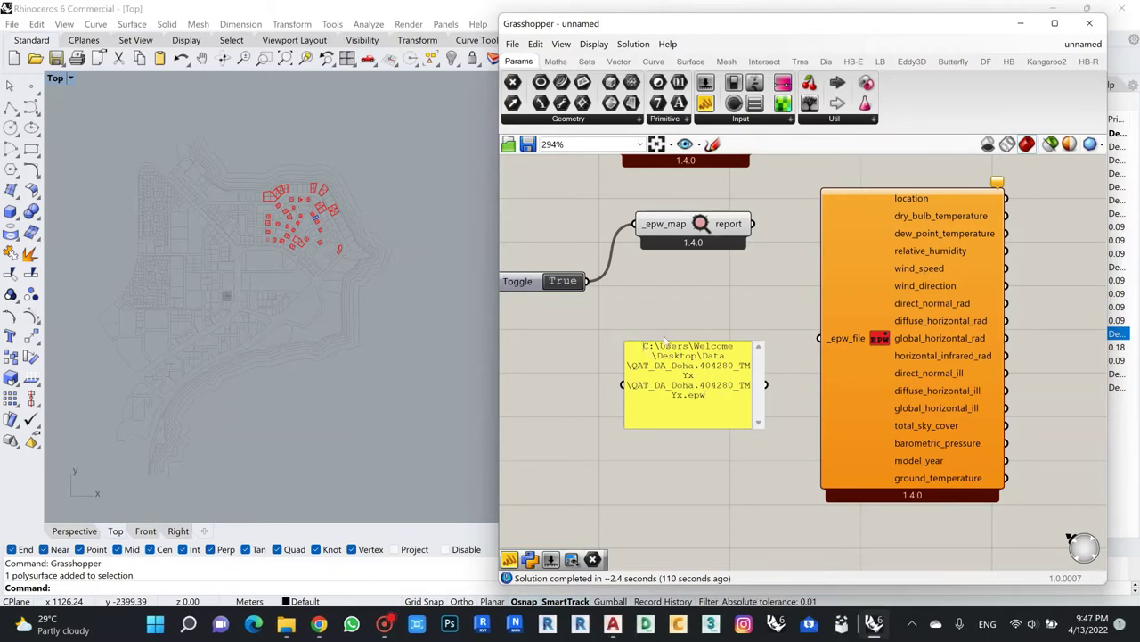
pyautogui.click(677, 298)
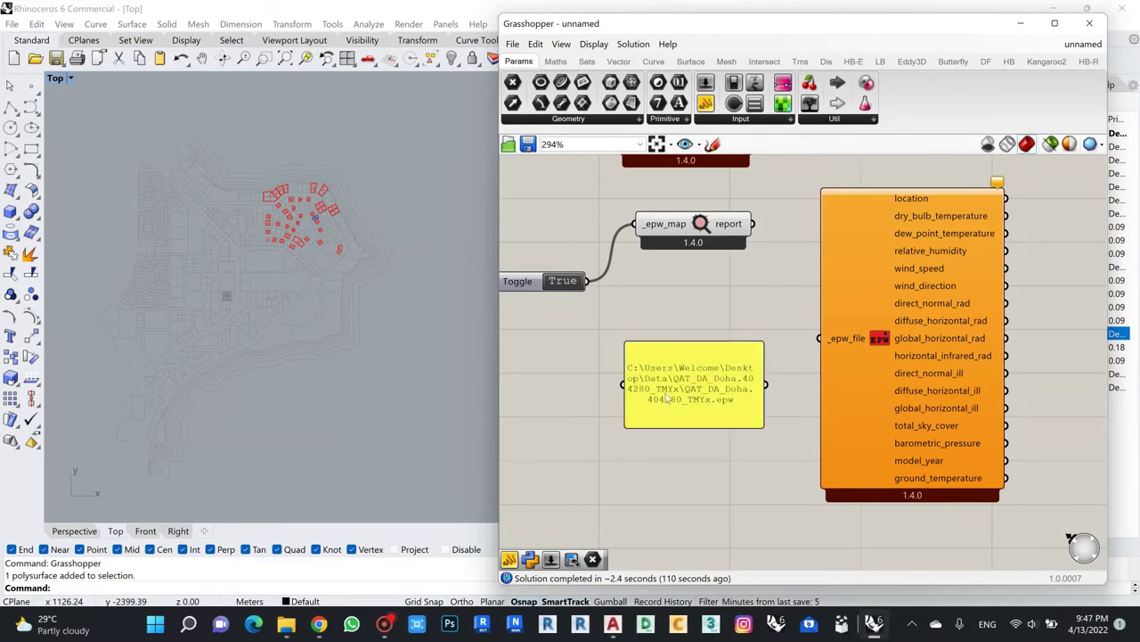
# Shift the file path panel slightly and connect it to the _epw_file input of LB Import EPW.
pyautogui.moveTo(715, 357); pyautogui.dragTo(689, 347)
pyautogui.moveTo(740, 377); pyautogui.dragTo(819, 339)
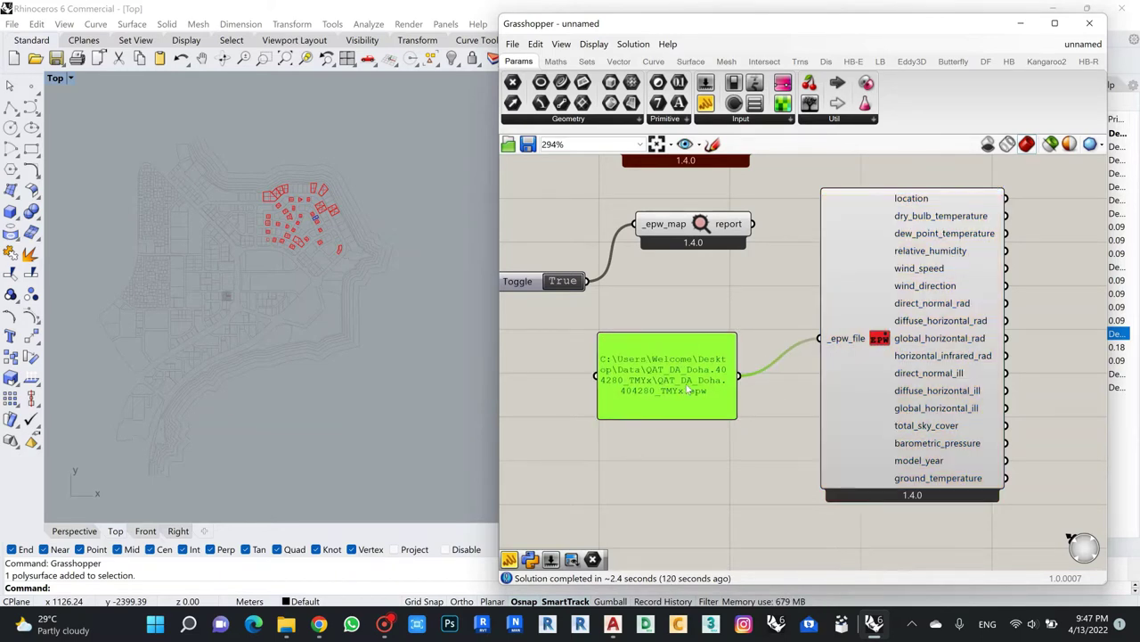
pyautogui.scroll(-2, 618, 407)
pyautogui.scroll(1, 660, 383)
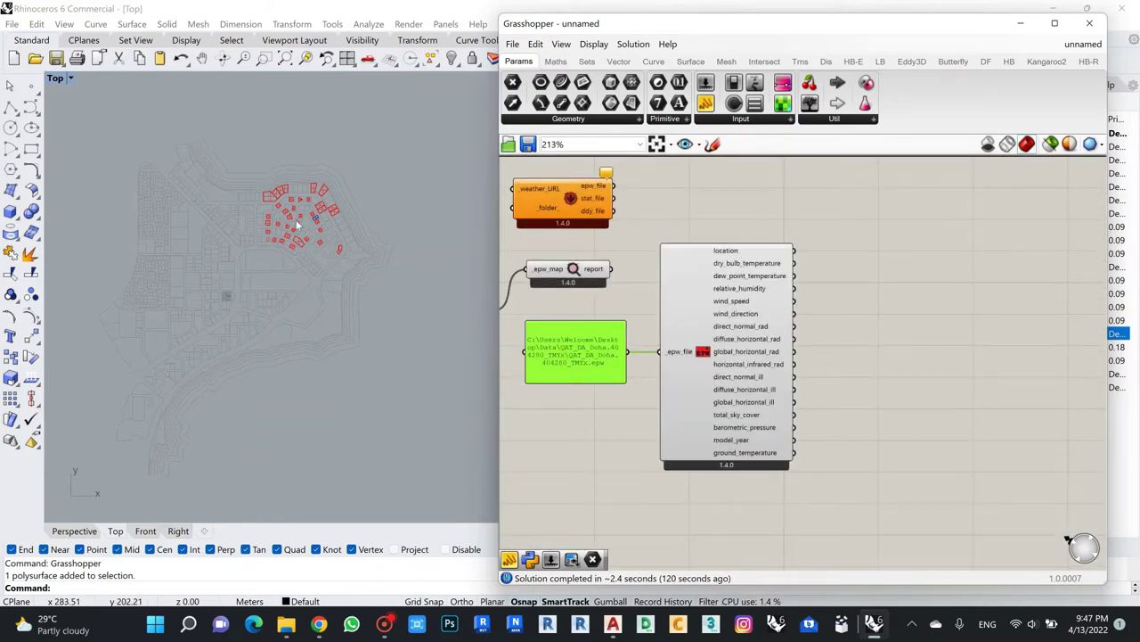
pyautogui.scroll(5, 325, 194)
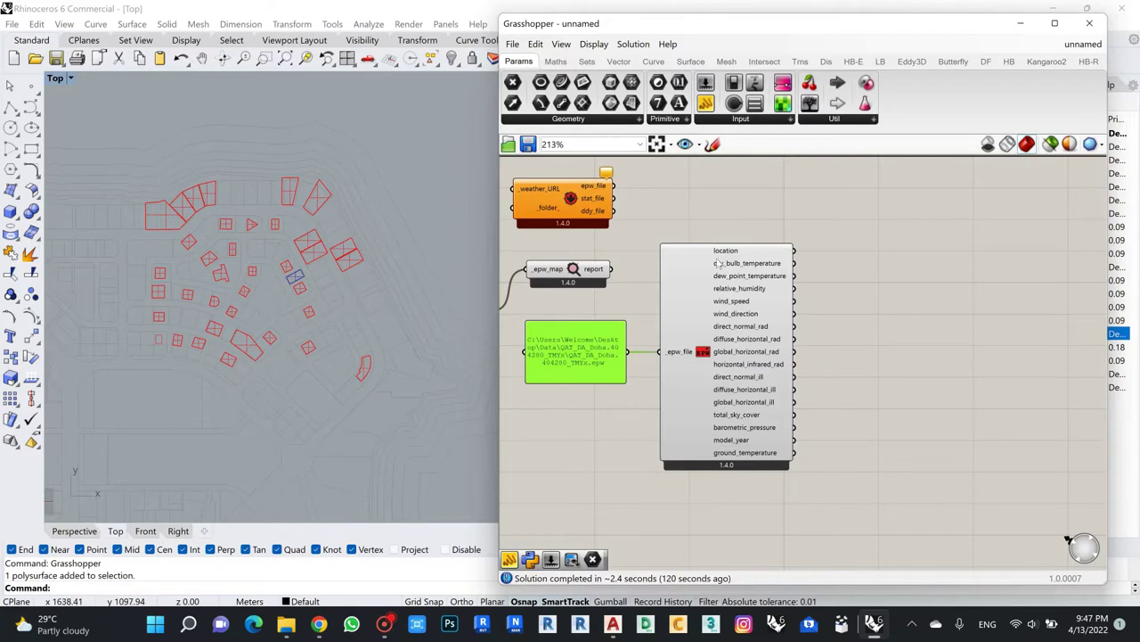
pyautogui.scroll(-3, 660, 272)
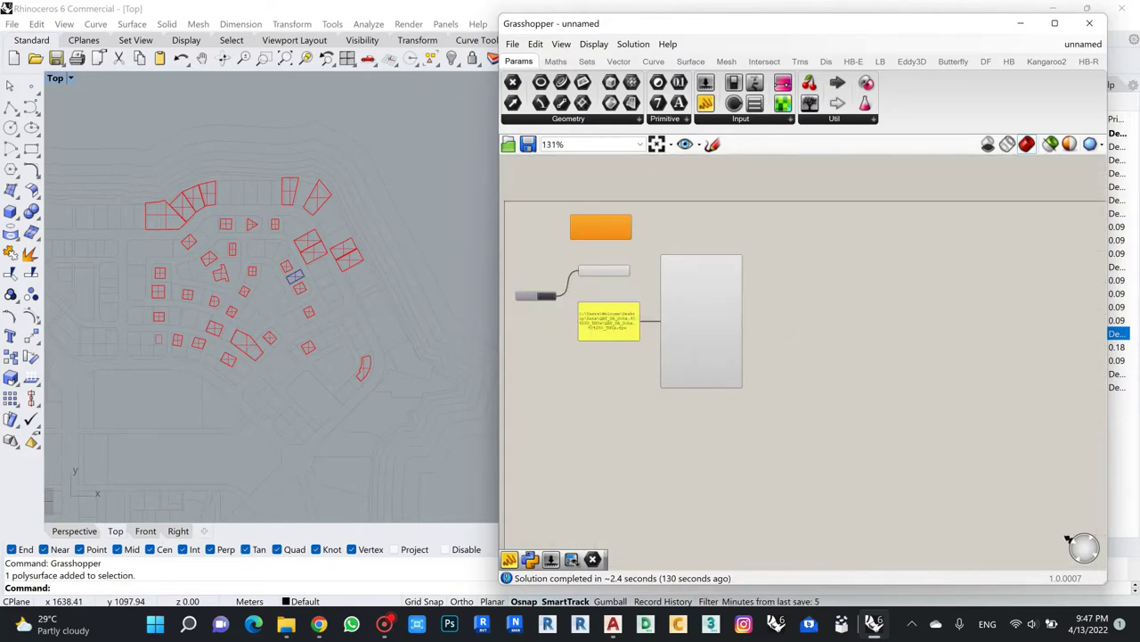
pyautogui.scroll(3, 785, 223)
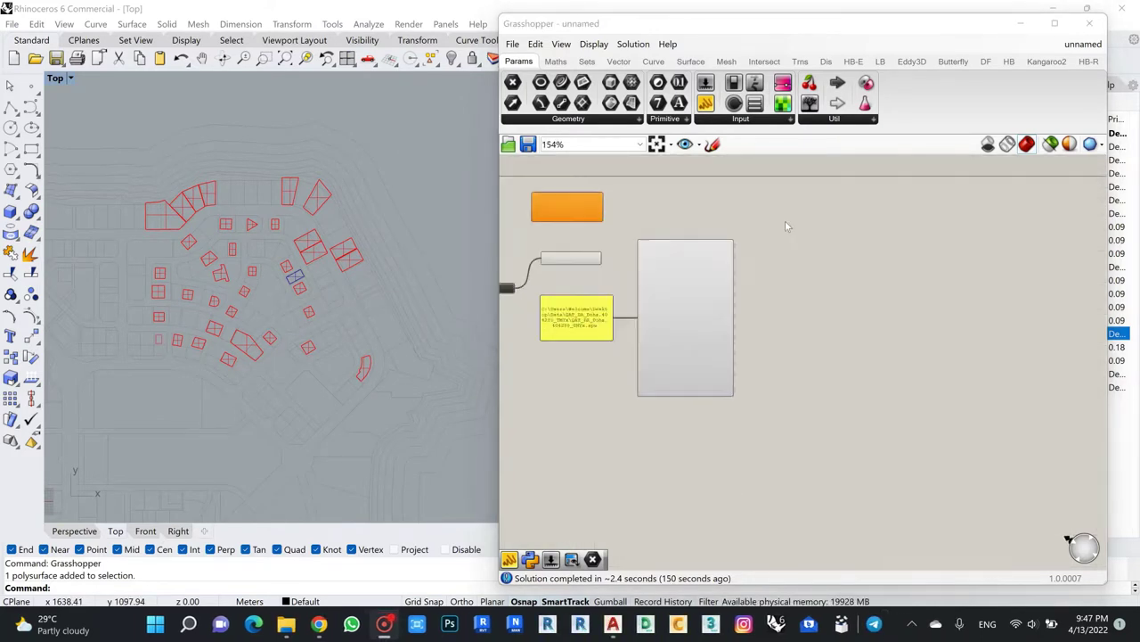
pyautogui.scroll(-2, 775, 272)
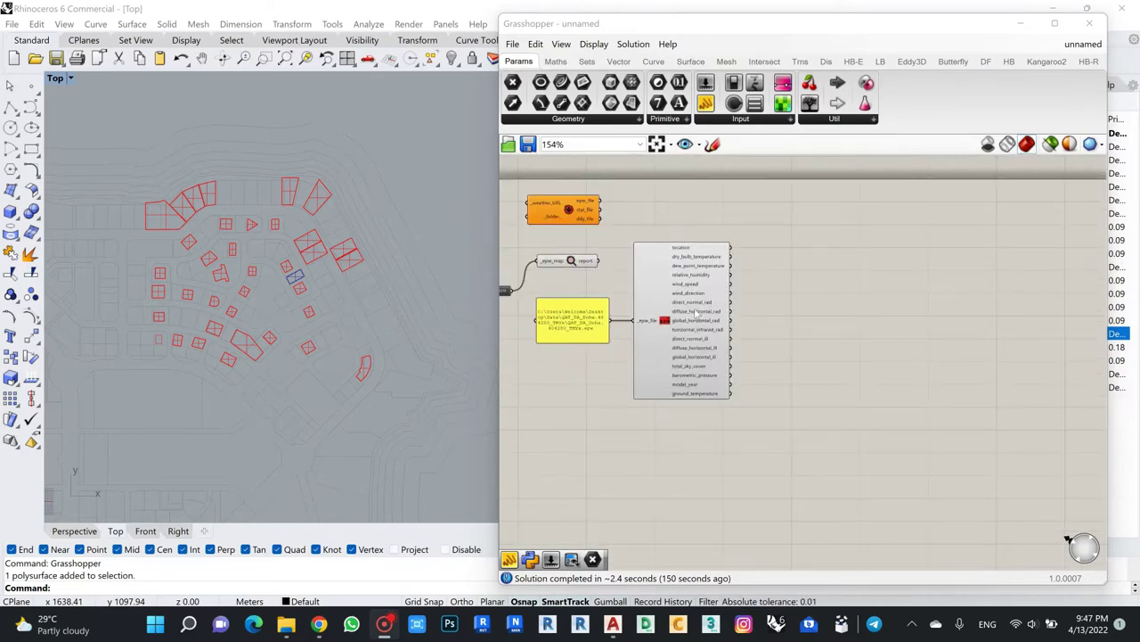
pyautogui.scroll(2, 780, 317)
pyautogui.scroll(-3, 790, 296)
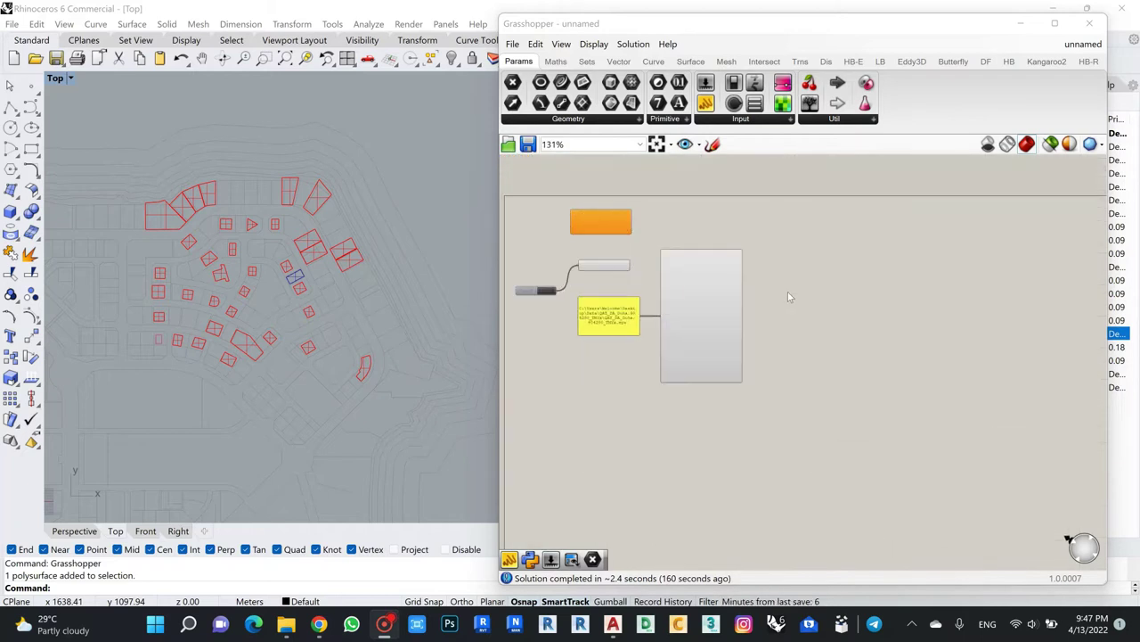
# Add an LB Hourly Plot component beside LB Import EPW and connect dry_bulb_temperature to its _data input.
pyautogui.click(880, 61)
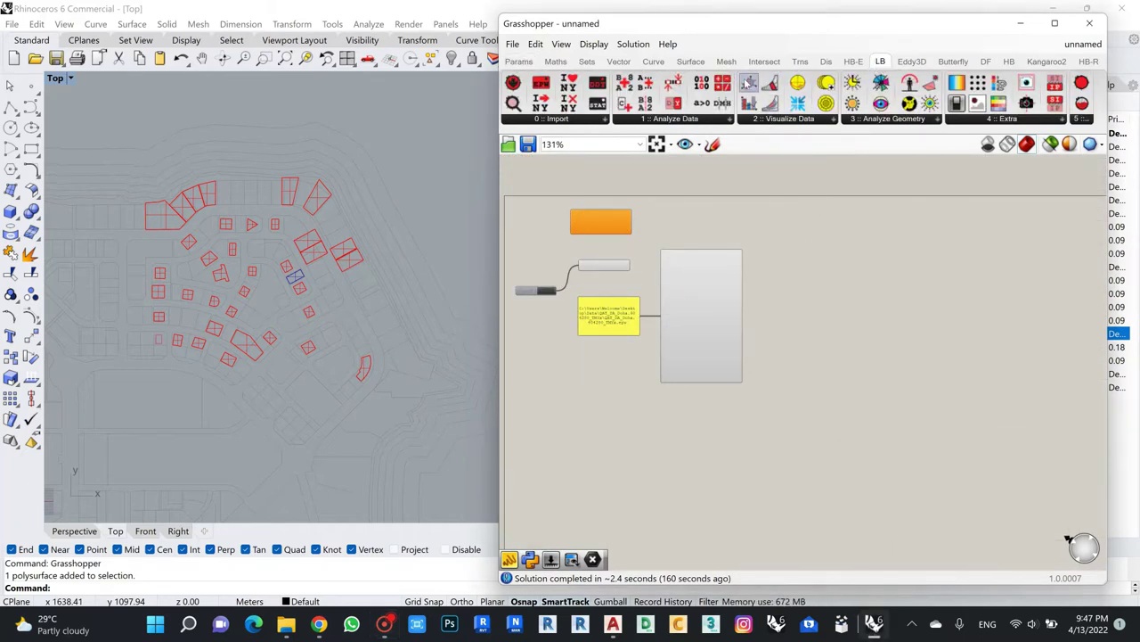
pyautogui.moveTo(819, 129)
pyautogui.mouseDown()
pyautogui.moveTo(794, 267)
pyautogui.moveTo(807, 258)
pyautogui.moveTo(832, 276)
pyautogui.mouseUp()
pyautogui.scroll(5, 809, 258)
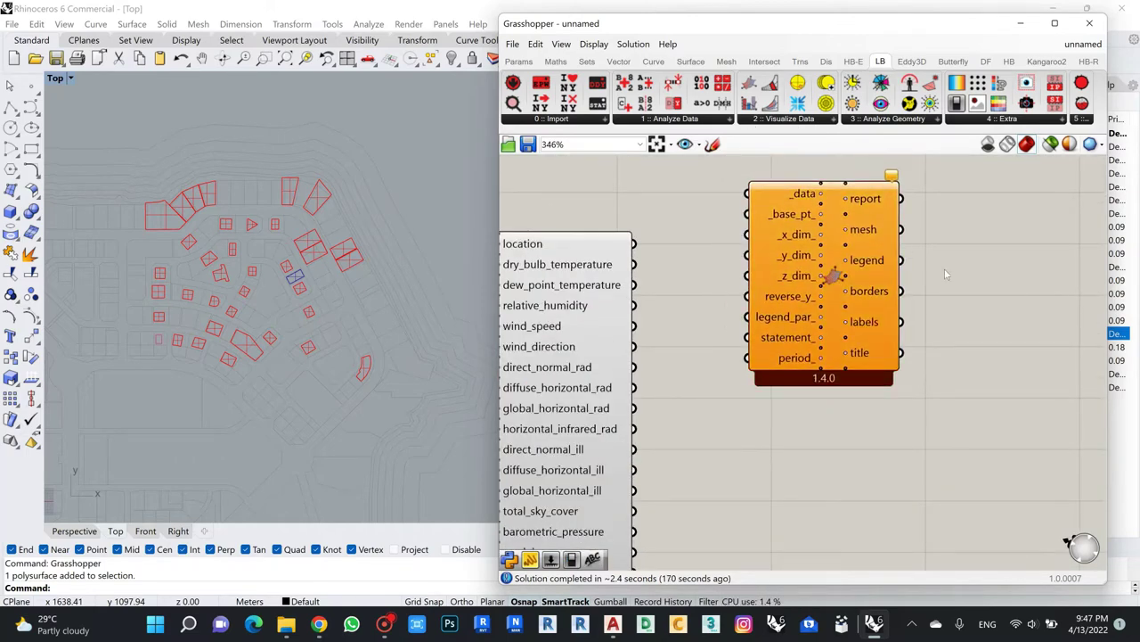
pyautogui.scroll(-3, 942, 267)
pyautogui.scroll(2, 720, 264)
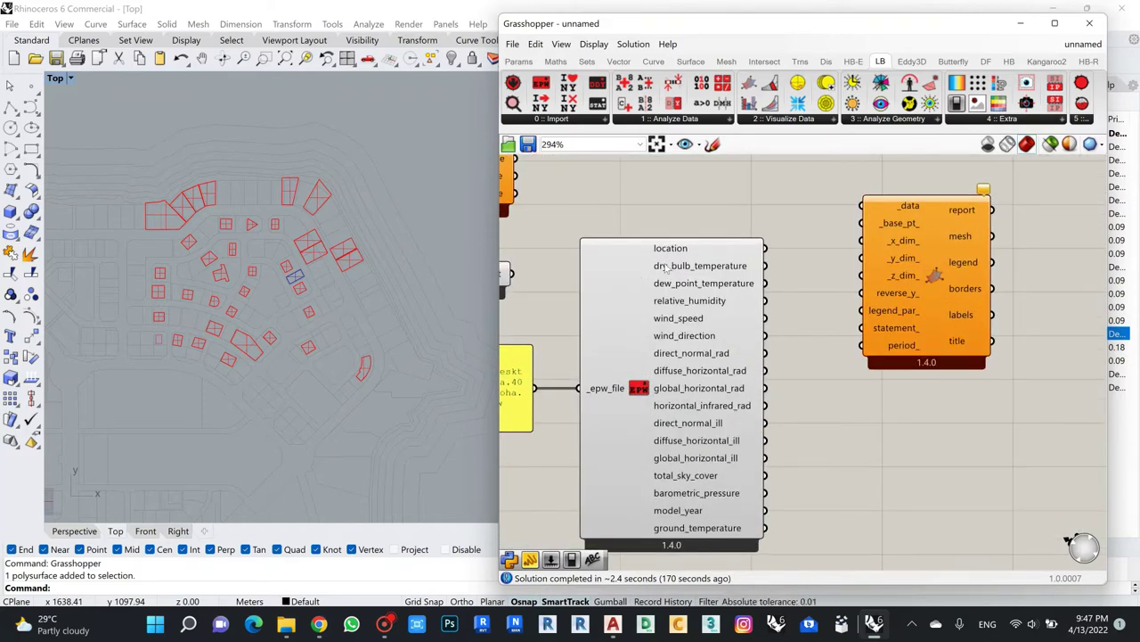
pyautogui.moveTo(764, 266); pyautogui.dragTo(863, 207)
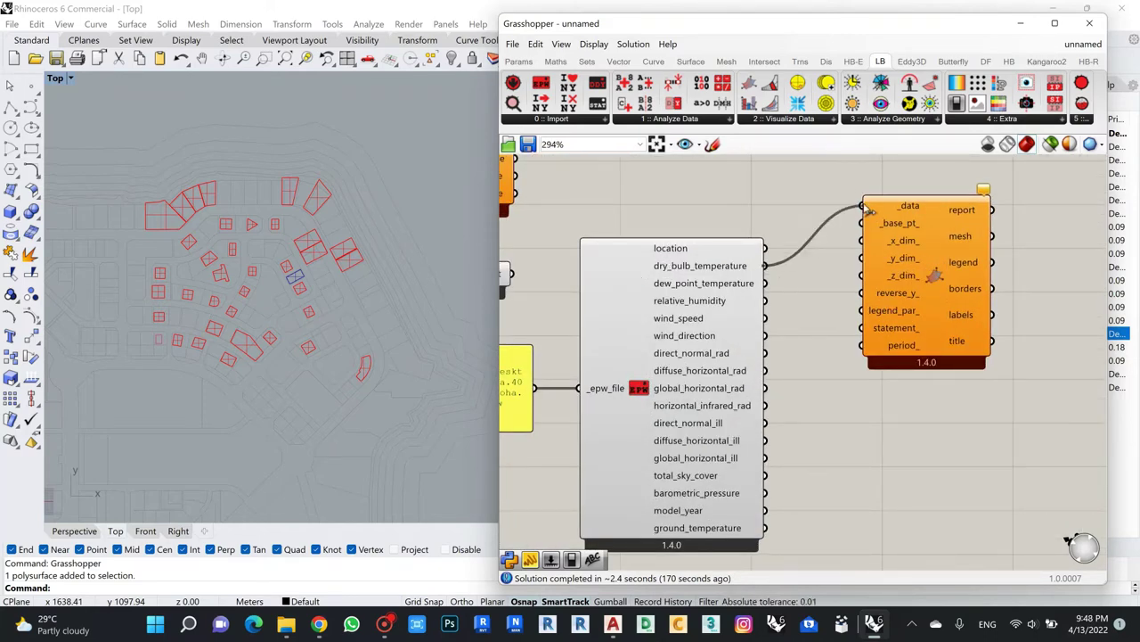
# Examine the hourly dry bulb temperature chart and its title text in Rhino's Top viewport.
pyautogui.scroll(-3, 363, 228)
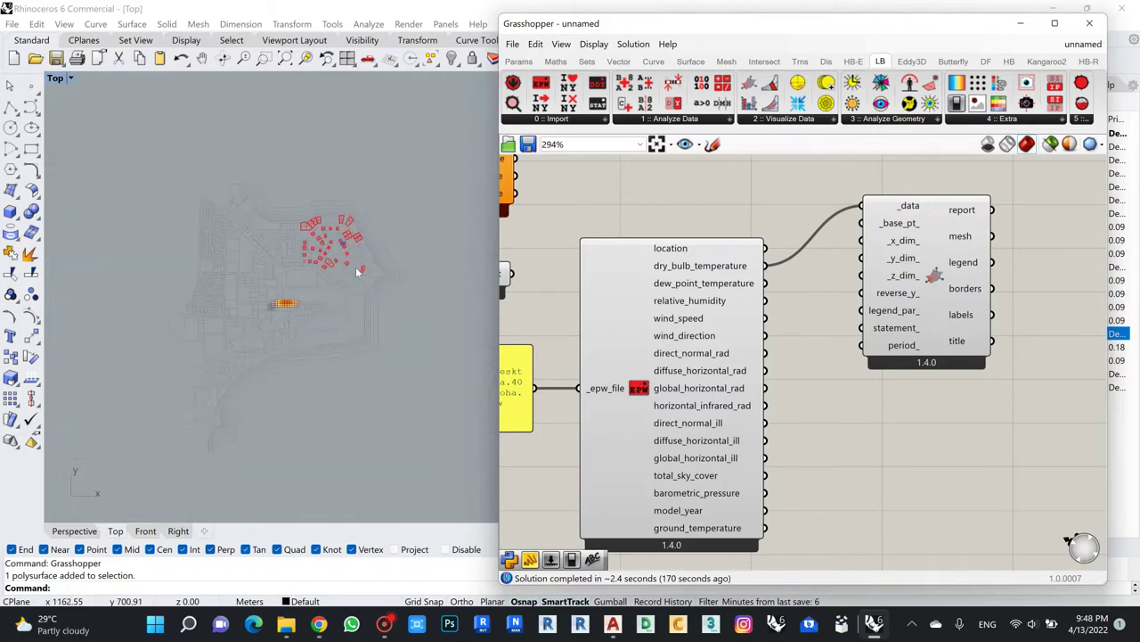
pyautogui.scroll(8, 355, 266)
pyautogui.scroll(-4, 310, 324)
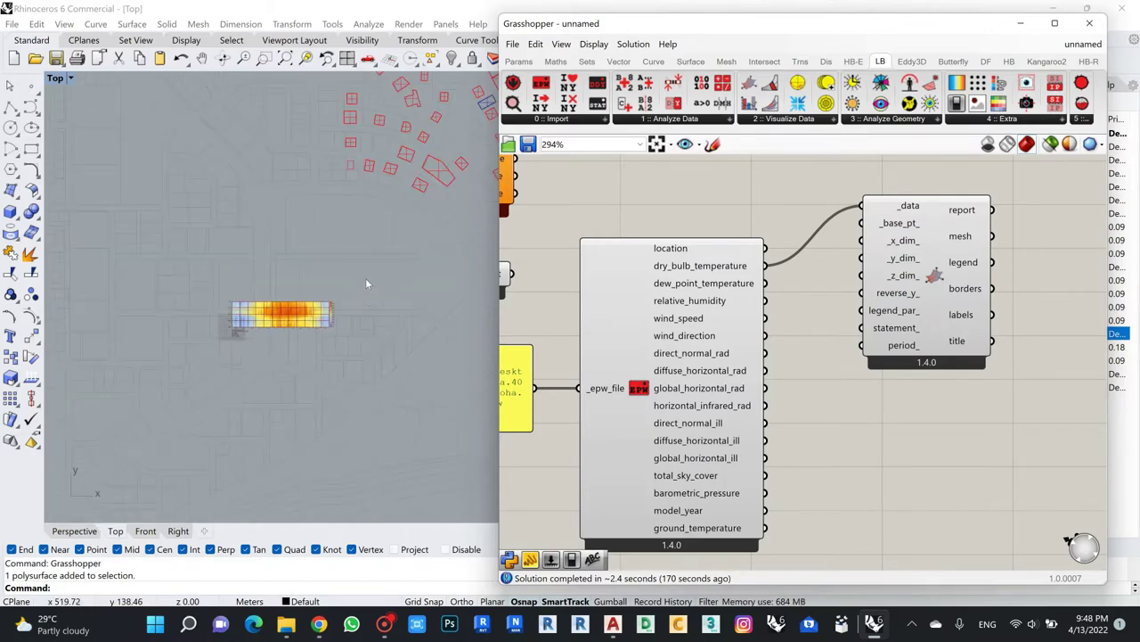
pyautogui.scroll(3, 279, 328)
pyautogui.scroll(4, 278, 324)
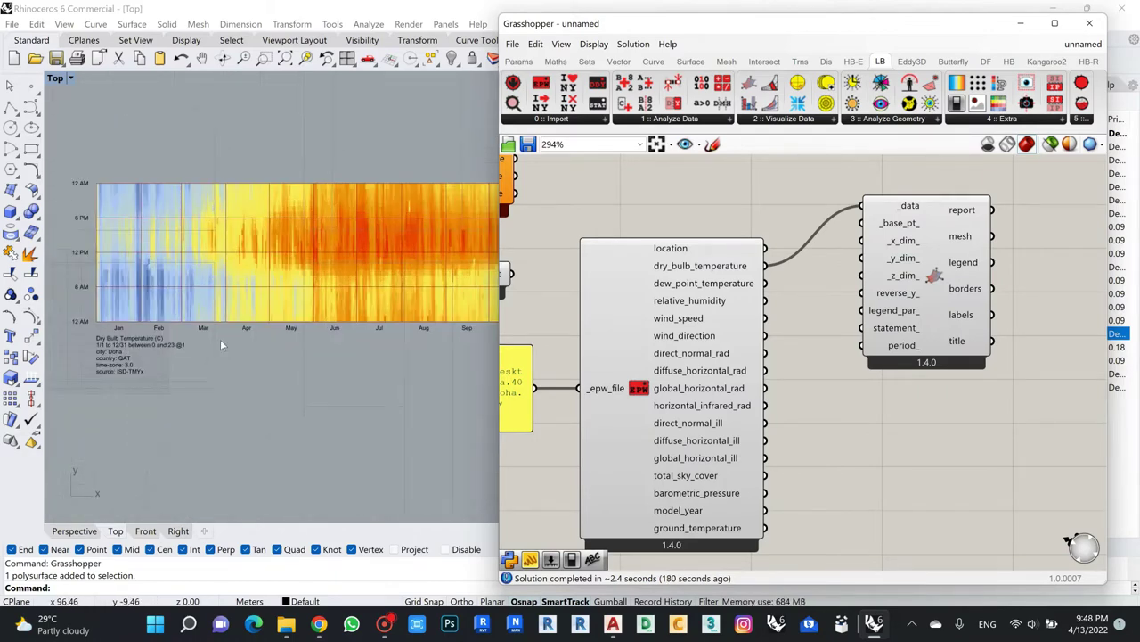
pyautogui.scroll(-2, 220, 338)
# Move the LB Hourly Plot component down so its _data input lines up with the dry_bulb_temperature output.
pyautogui.moveTo(921, 262); pyautogui.dragTo(923, 325)
pyautogui.scroll(-3, 900, 200)
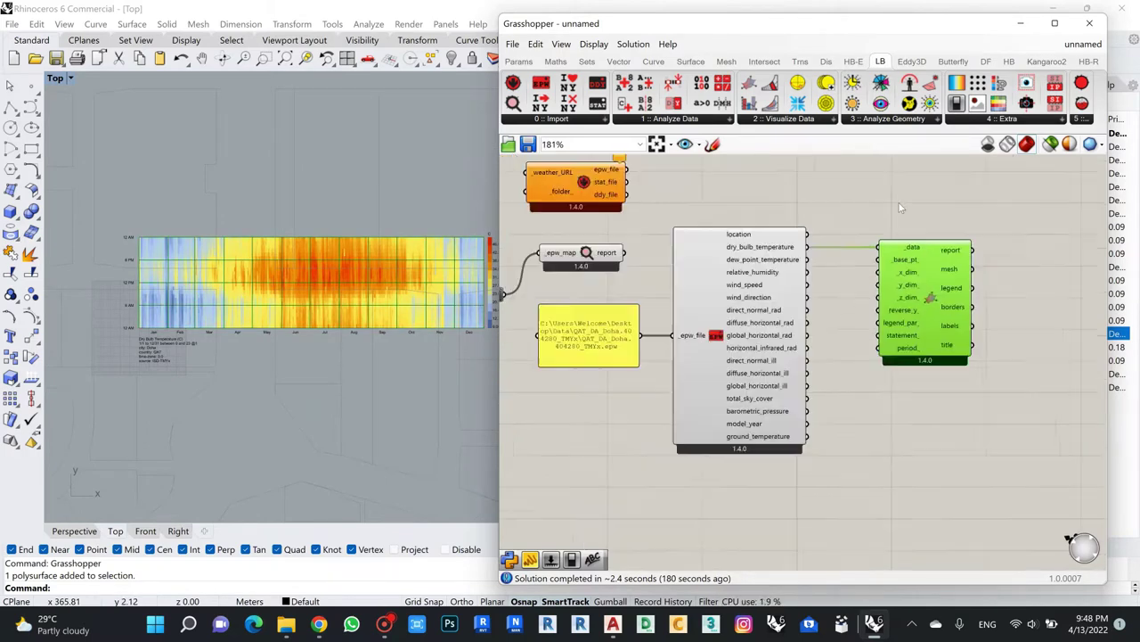
pyautogui.scroll(-2, 163, 321)
pyautogui.scroll(4, 163, 320)
pyautogui.scroll(-2, 89, 332)
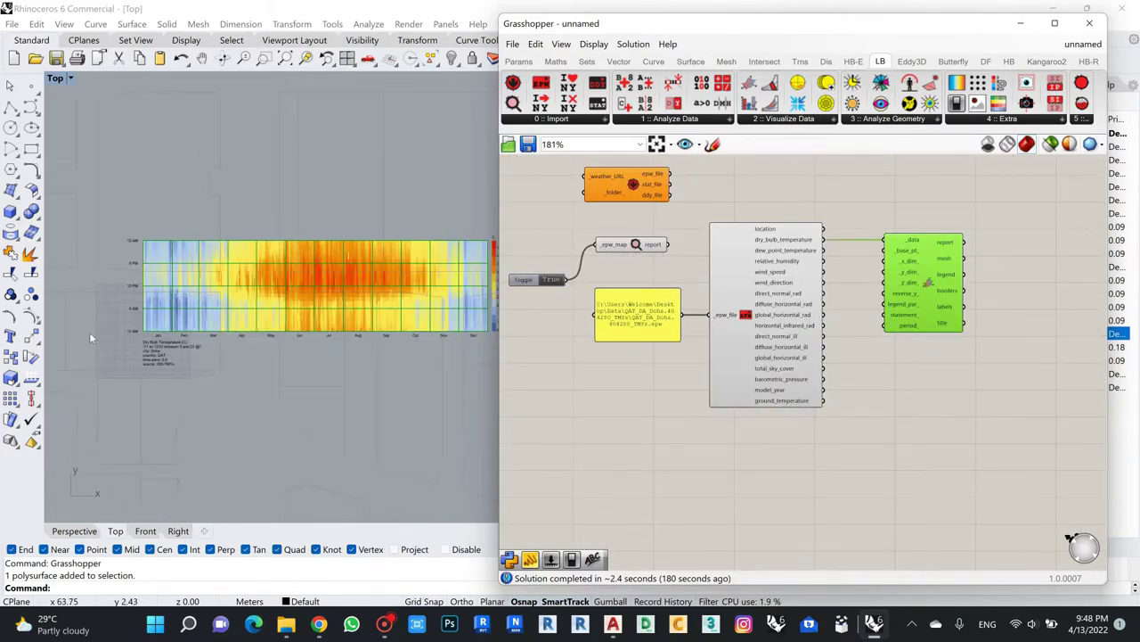
# Examine the title text and temperature legend of the hourly dry bulb temperature chart in Rhino's Top viewport.
pyautogui.scroll(3, 153, 332)
pyautogui.scroll(-2, 152, 332)
pyautogui.scroll(4, 153, 333)
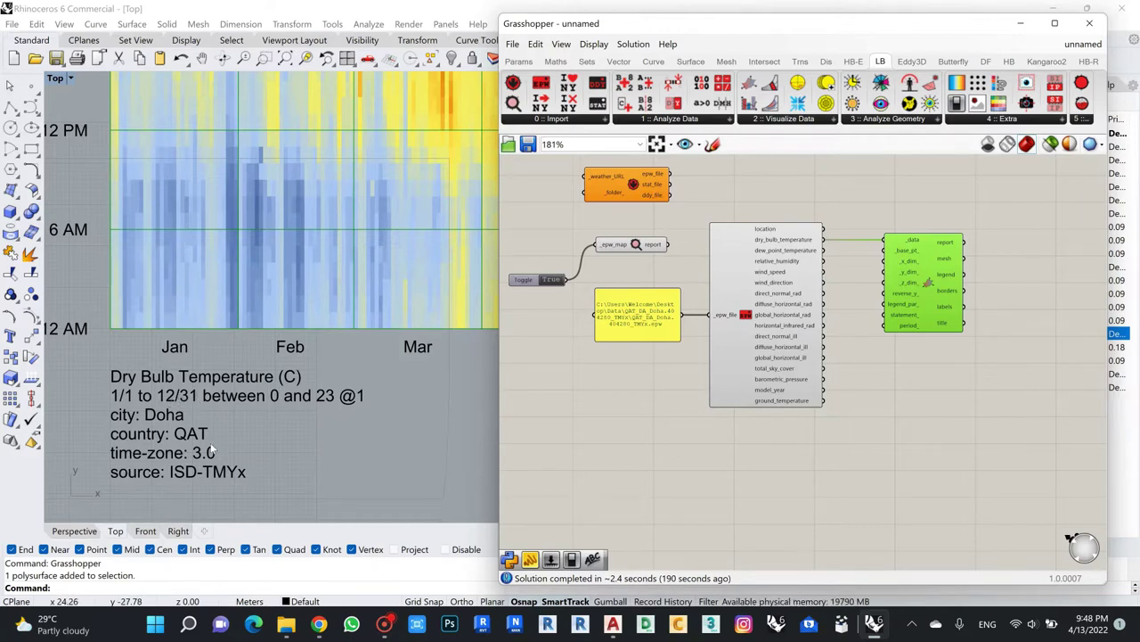
pyautogui.scroll(-4, 140, 386)
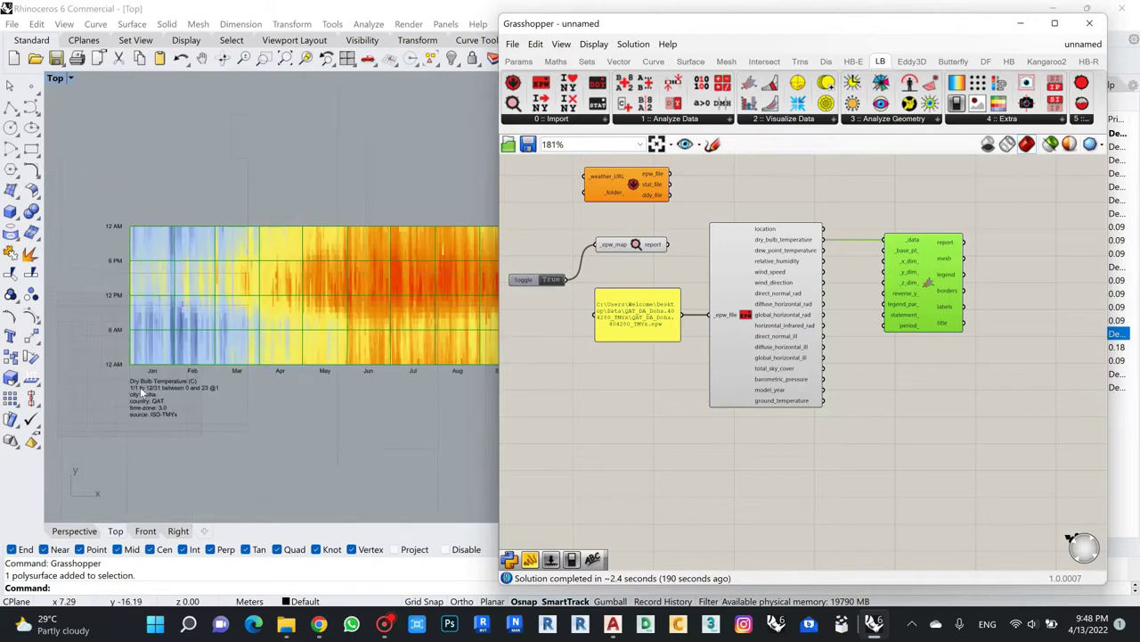
pyautogui.scroll(-4, 186, 366)
pyautogui.scroll(8, 275, 336)
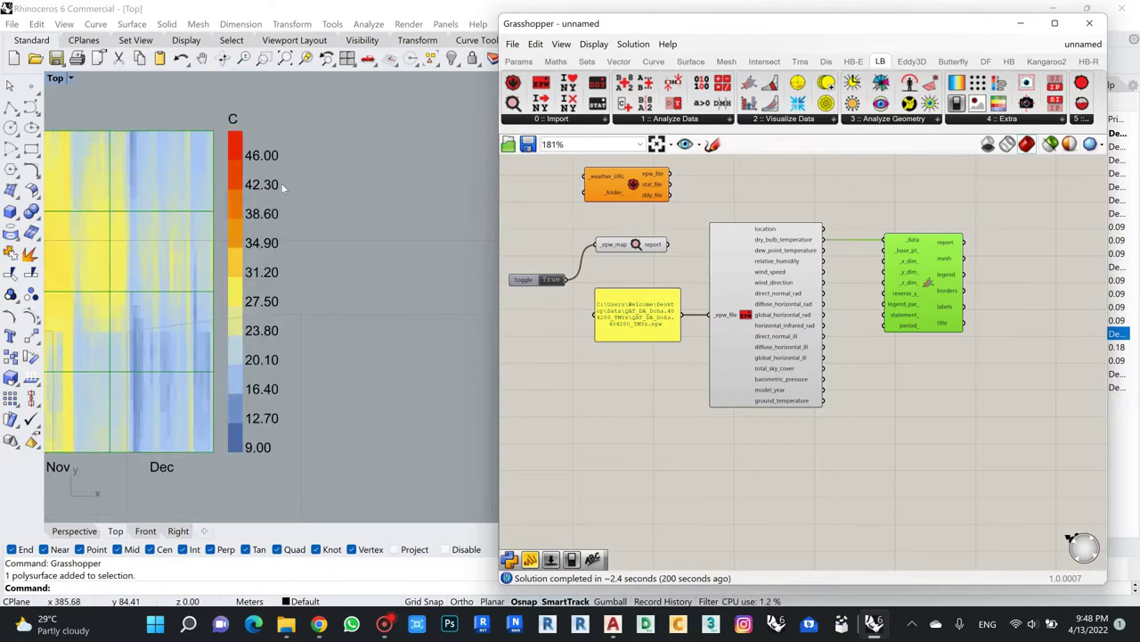
pyautogui.scroll(-12, 400, 277)
pyautogui.scroll(6, 245, 283)
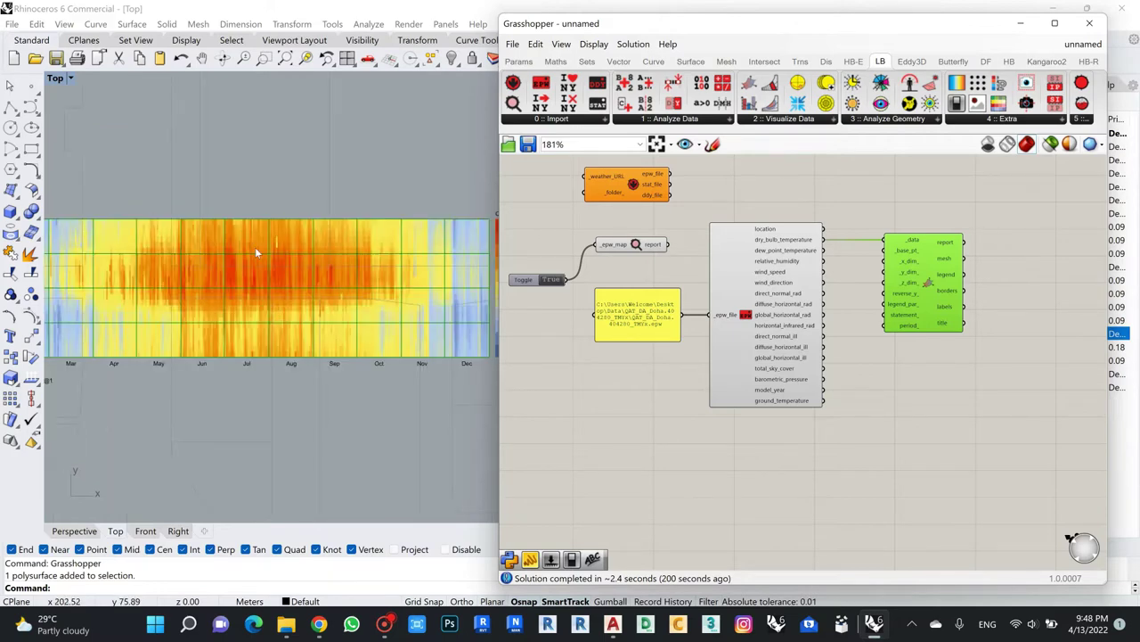
pyautogui.scroll(-1, 255, 247)
pyautogui.scroll(5, 344, 280)
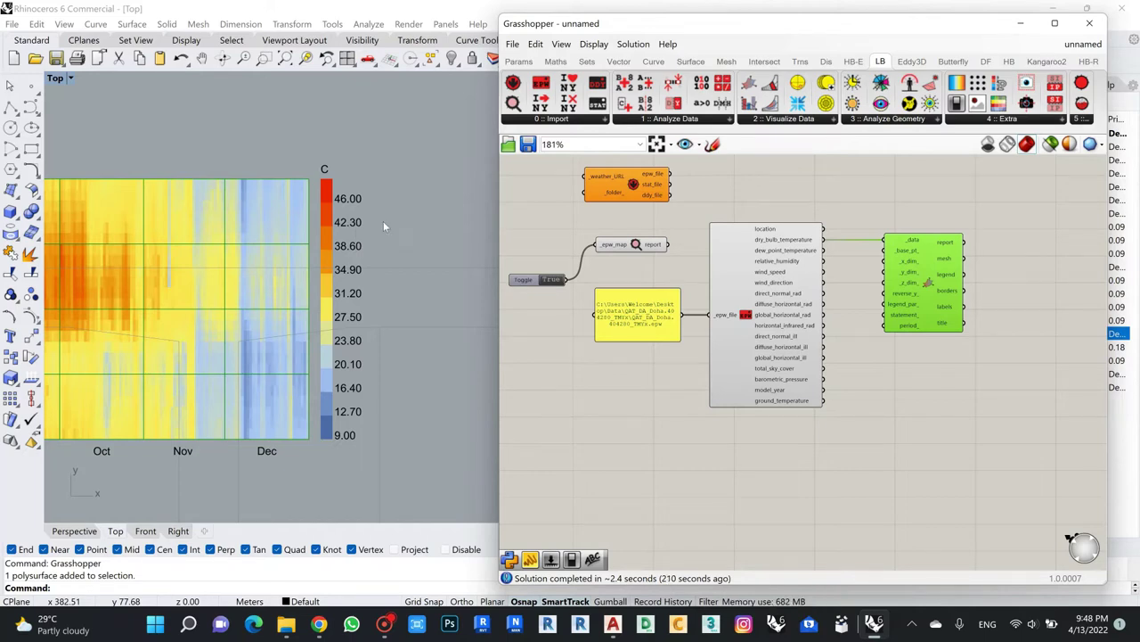
pyautogui.scroll(-4, 383, 222)
pyautogui.scroll(-4, 265, 246)
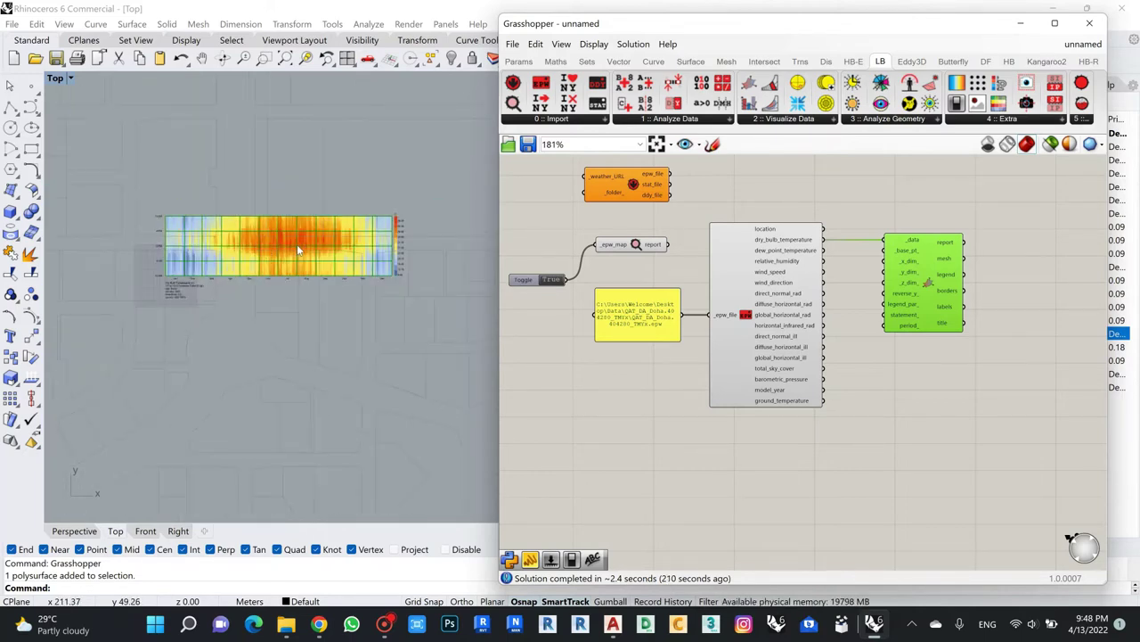
# Compare the chart's summer and winter colour bands across months and hours with the Celsius legend.
pyautogui.scroll(4, 297, 245)
pyautogui.scroll(2, 428, 223)
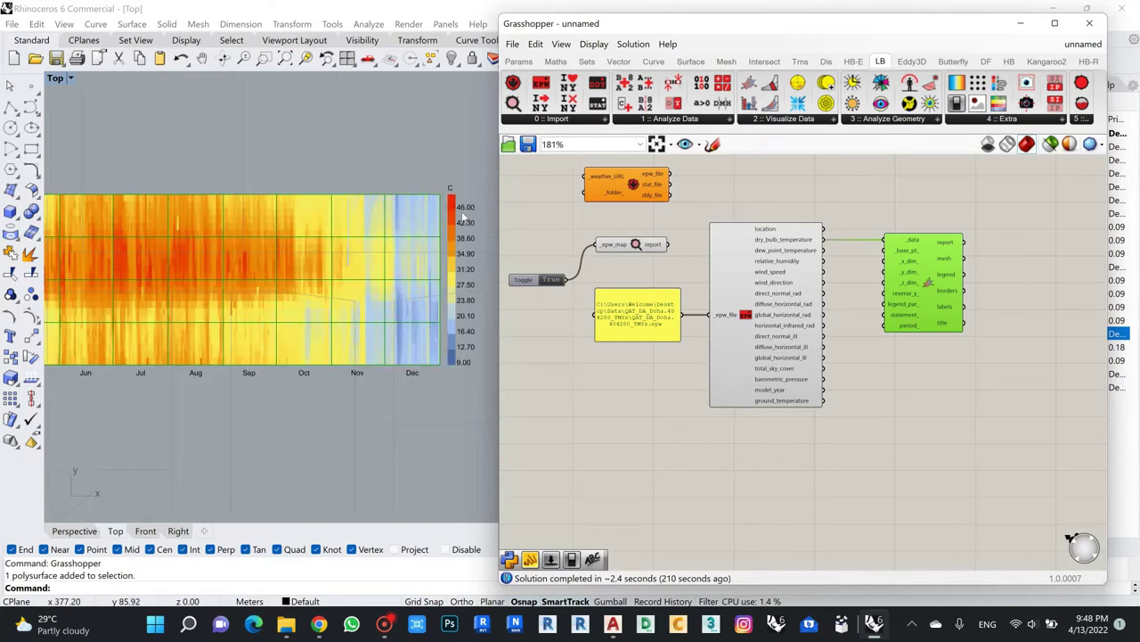
pyautogui.scroll(-1, 146, 267)
pyautogui.scroll(1, 128, 344)
pyautogui.scroll(1, 128, 344)
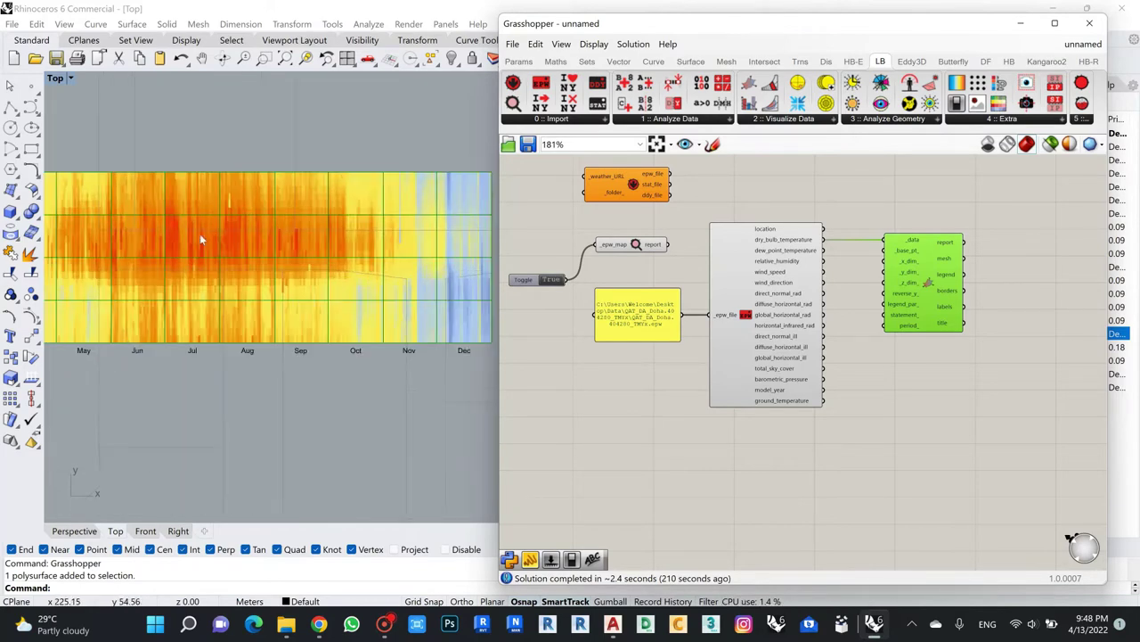
pyautogui.scroll(-2, 240, 225)
pyautogui.scroll(3, 360, 217)
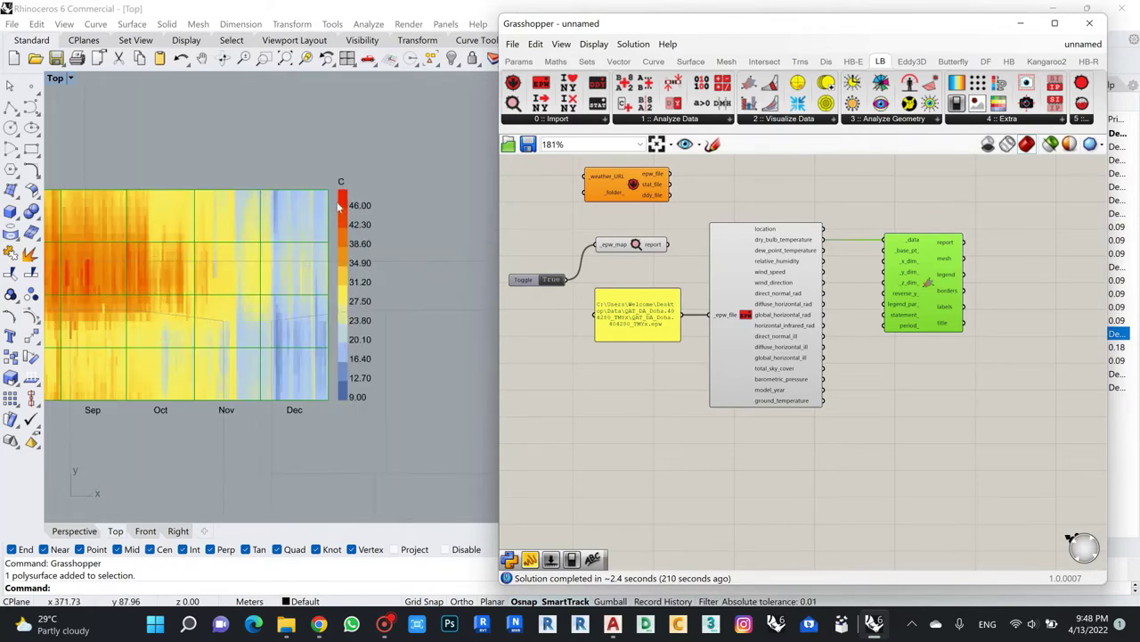
pyautogui.scroll(-1, 364, 209)
pyautogui.scroll(-5, 364, 209)
pyautogui.scroll(6, 146, 279)
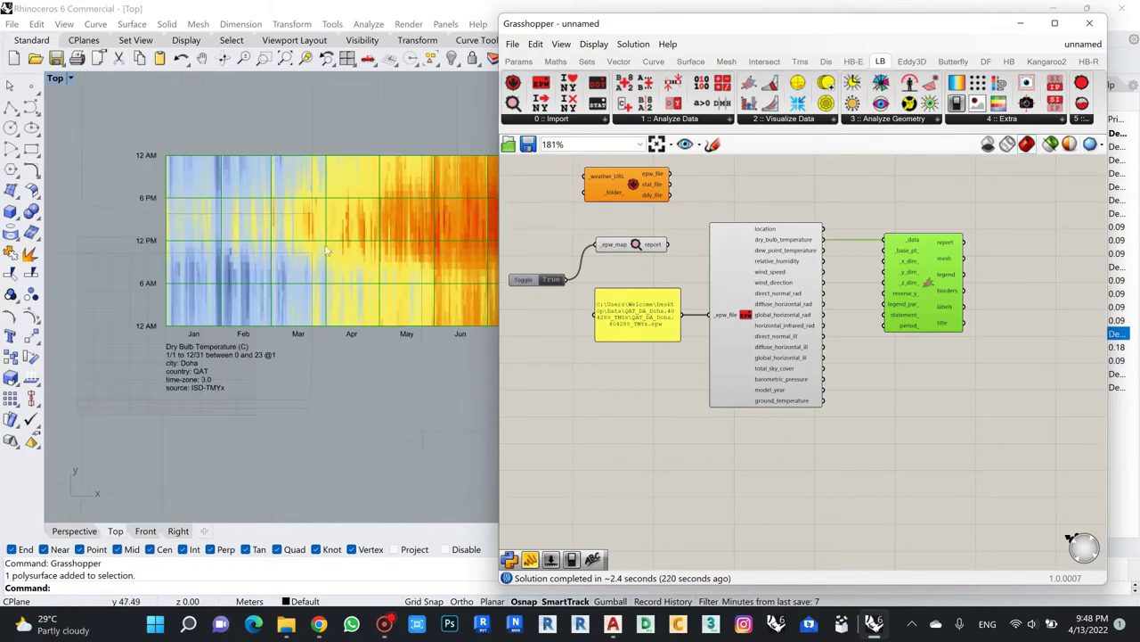
pyautogui.scroll(-1, 152, 247)
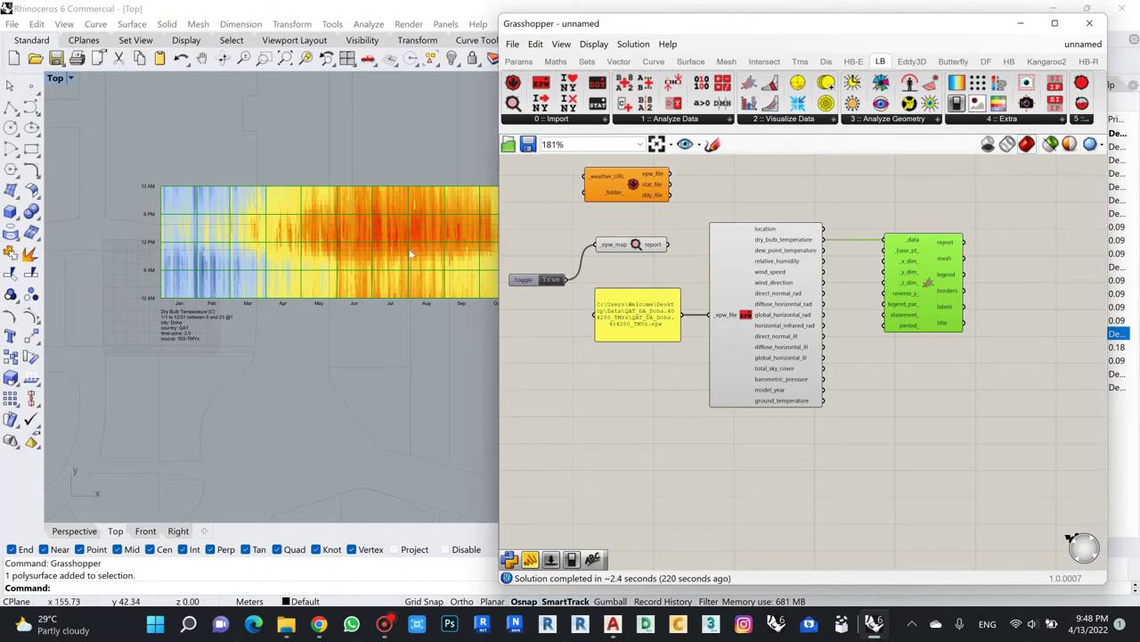
pyautogui.scroll(-3, 150, 210)
pyautogui.scroll(2, 181, 231)
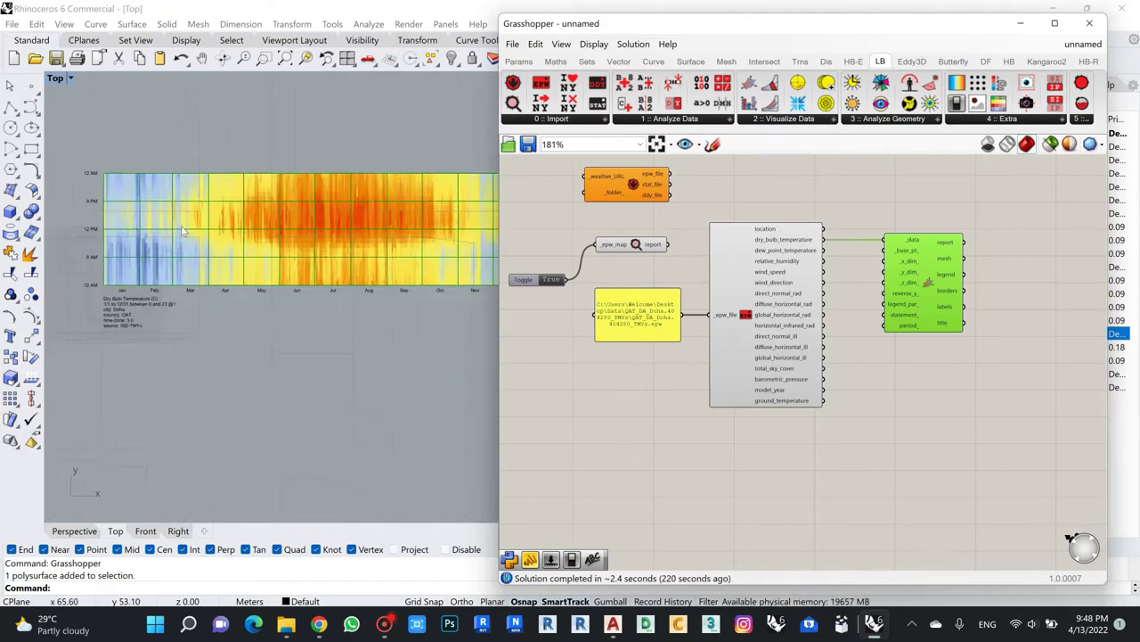
pyautogui.scroll(1, 182, 231)
pyautogui.scroll(-3, 128, 237)
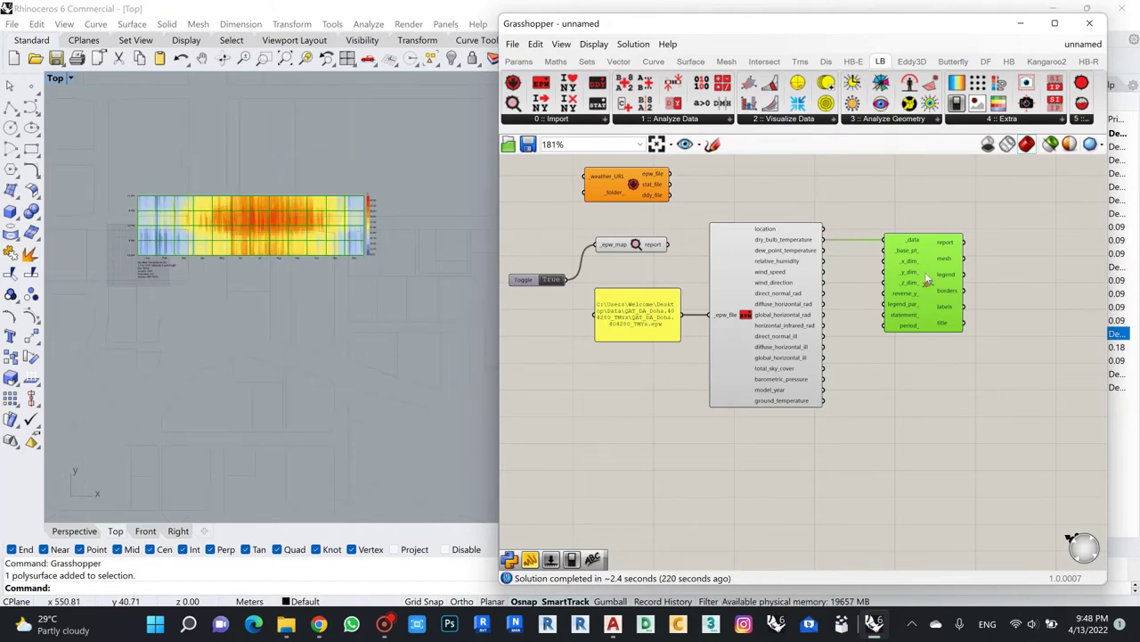
# Add an LB UTCI Comfort component from Ladybug's Analyze Data group directly below the LB Hourly Plot component.
pyautogui.scroll(2, 927, 279)
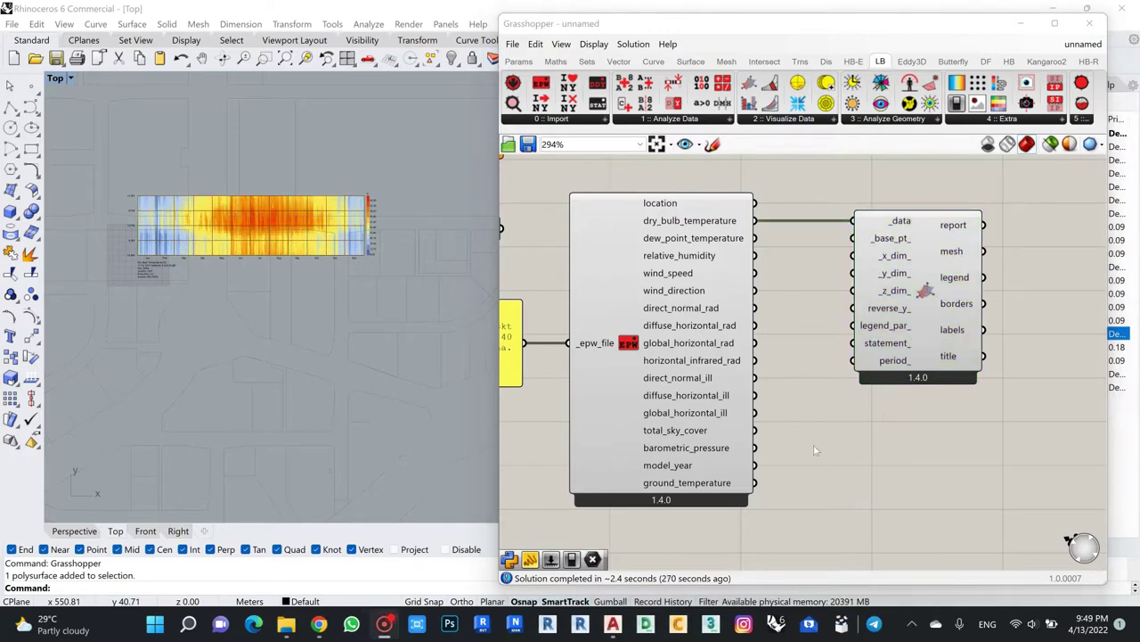
pyautogui.click(659, 119)
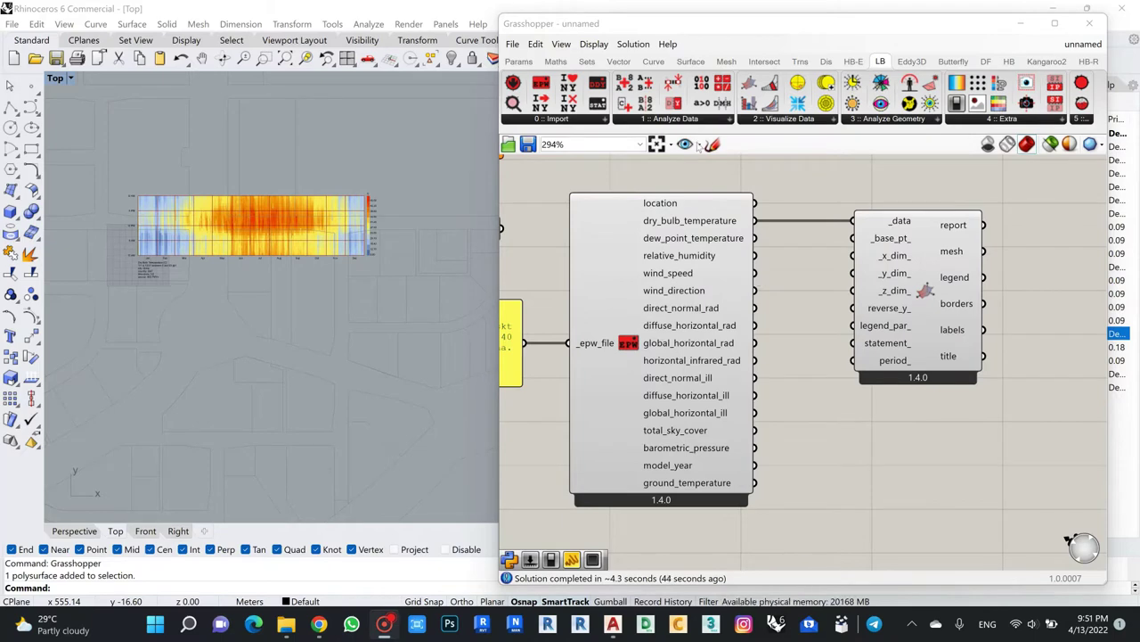
pyautogui.click(688, 121)
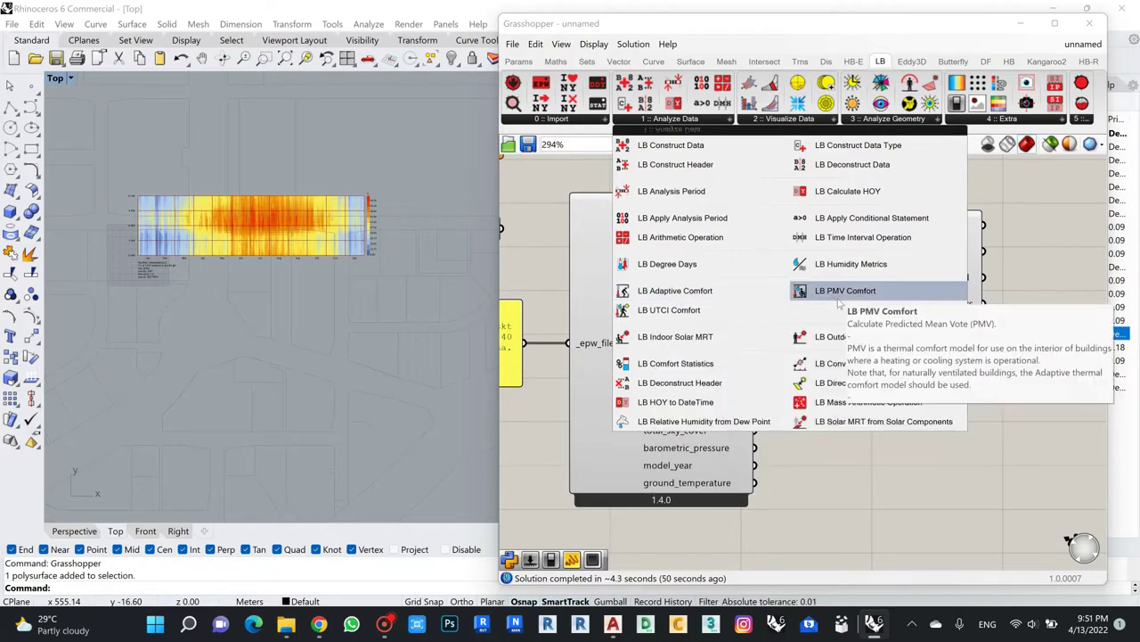
pyautogui.click(669, 311)
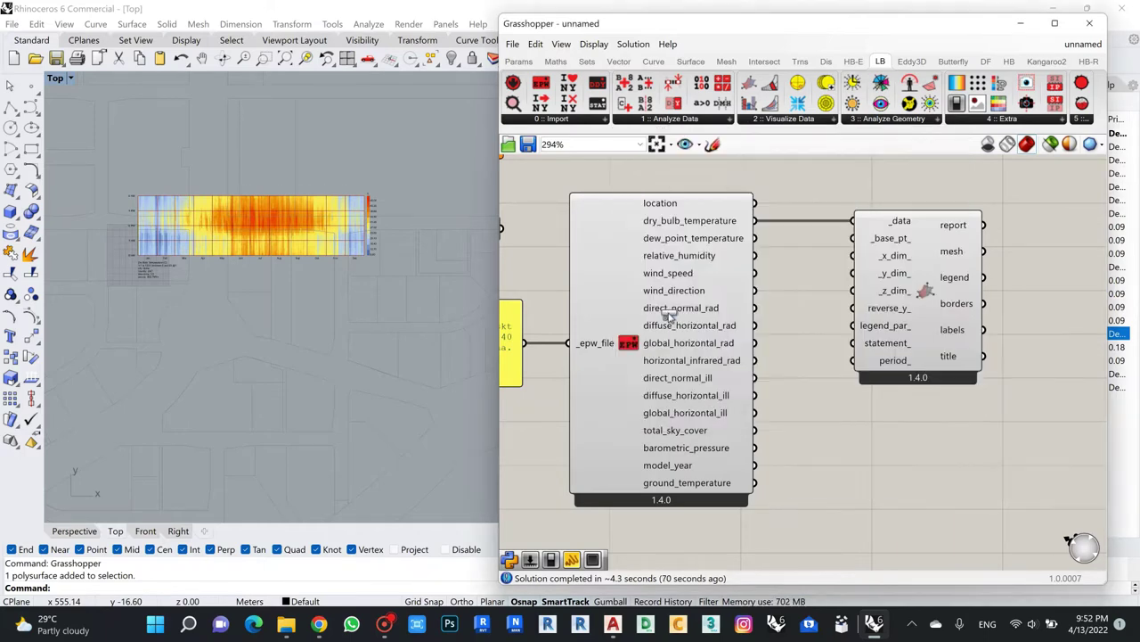
pyautogui.click(887, 450)
pyautogui.scroll(-2, 864, 419)
pyautogui.moveTo(838, 390); pyautogui.dragTo(867, 393)
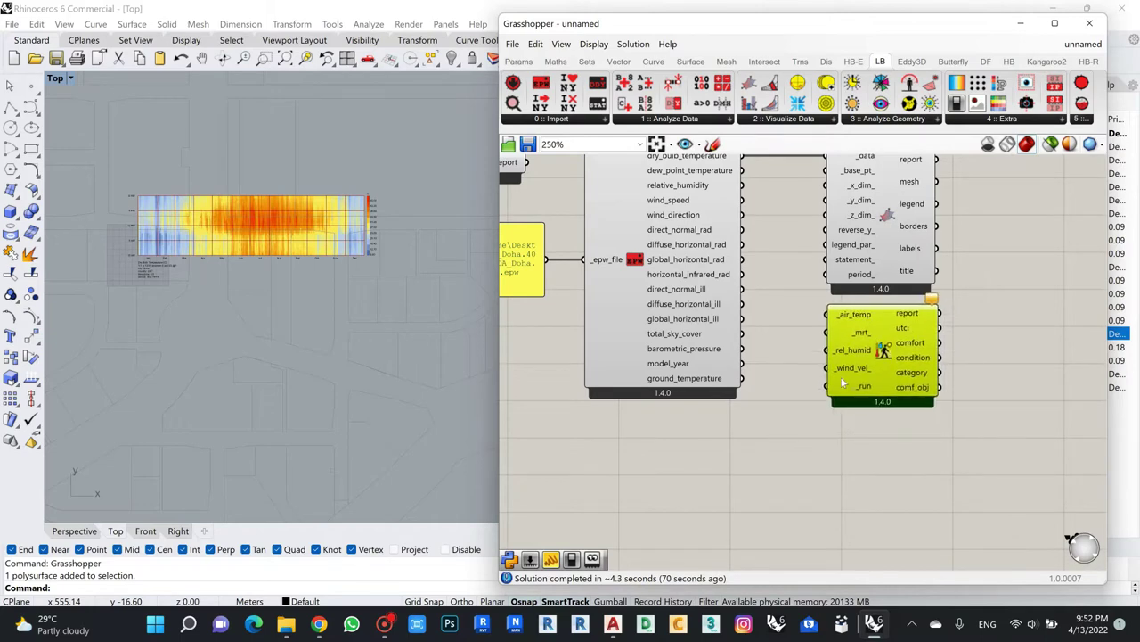
pyautogui.scroll(-3, 886, 354)
pyautogui.scroll(3, 948, 358)
pyautogui.scroll(-1, 641, 365)
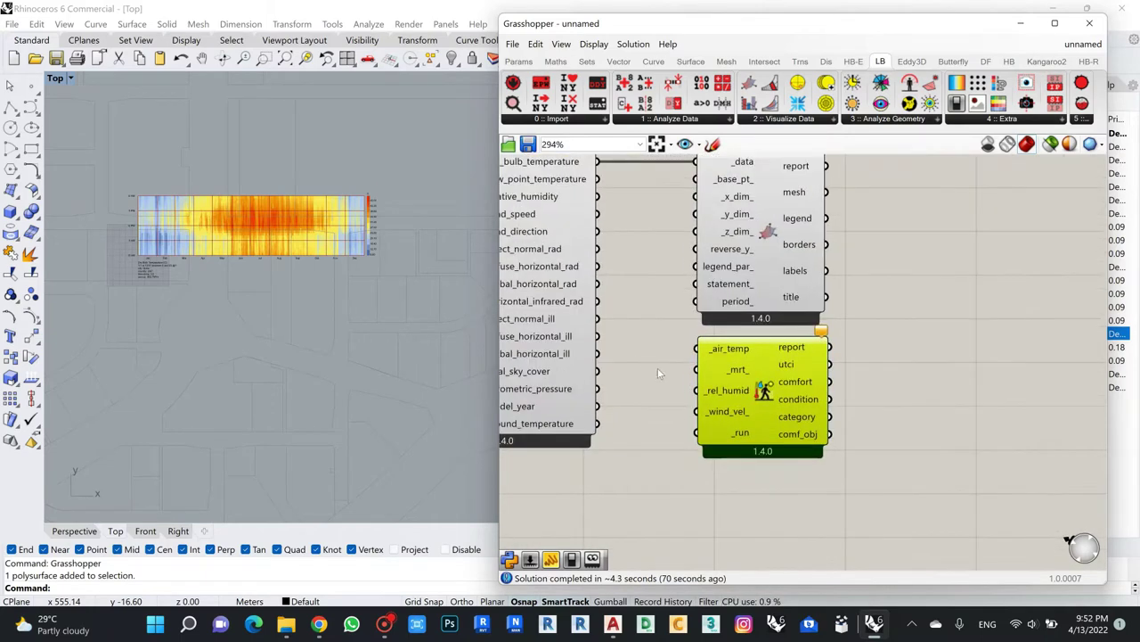
# Connect the dry_bulb_temperature output of LB Import EPW to the _air_temp input of LB UTCI Comfort.
pyautogui.scroll(1, 580, 219)
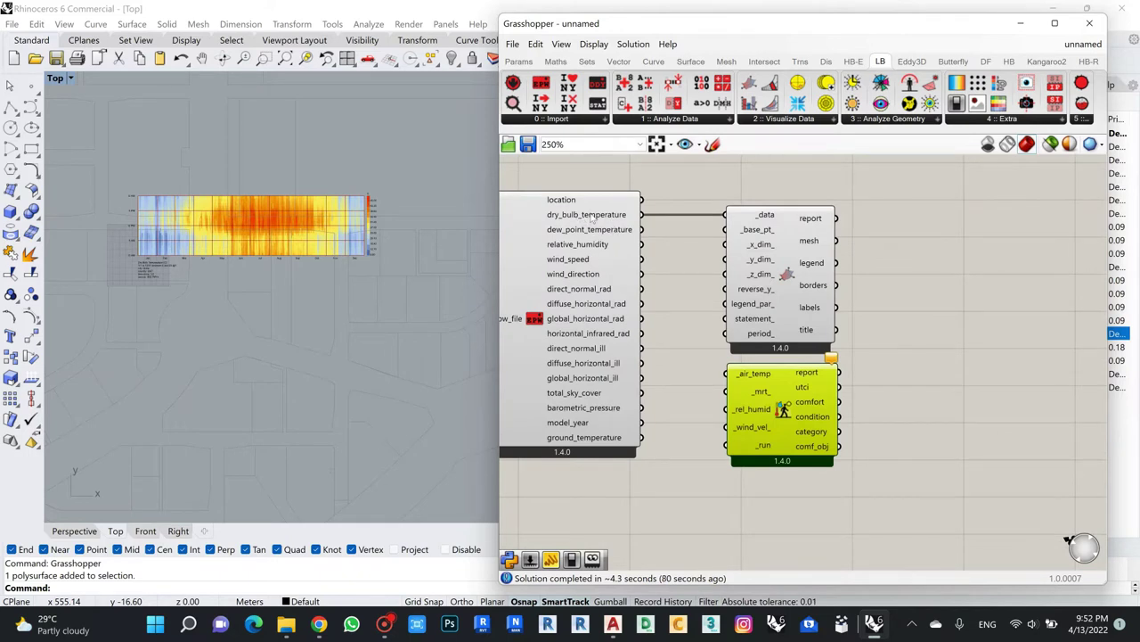
pyautogui.moveTo(641, 215); pyautogui.dragTo(736, 376)
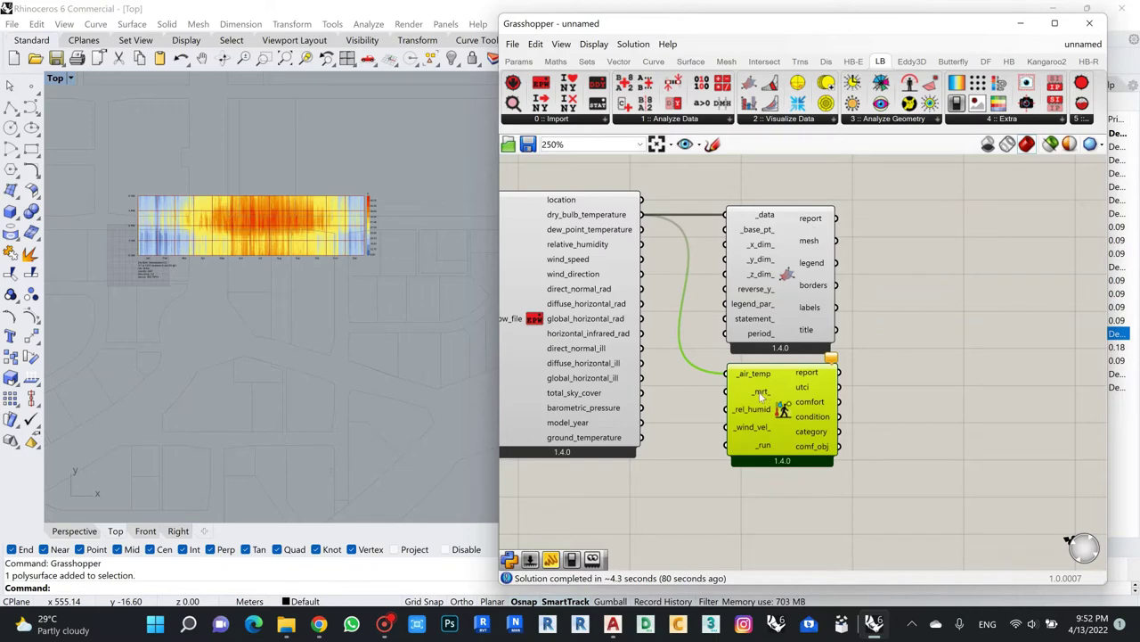
pyautogui.moveTo(760, 397)
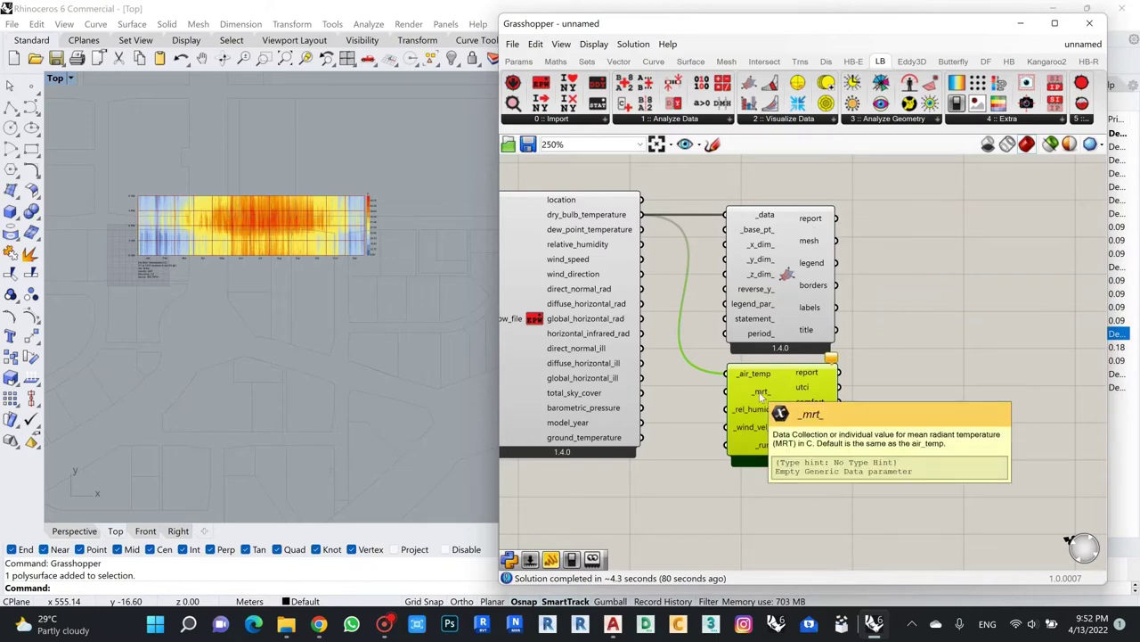
pyautogui.scroll(3, 741, 428)
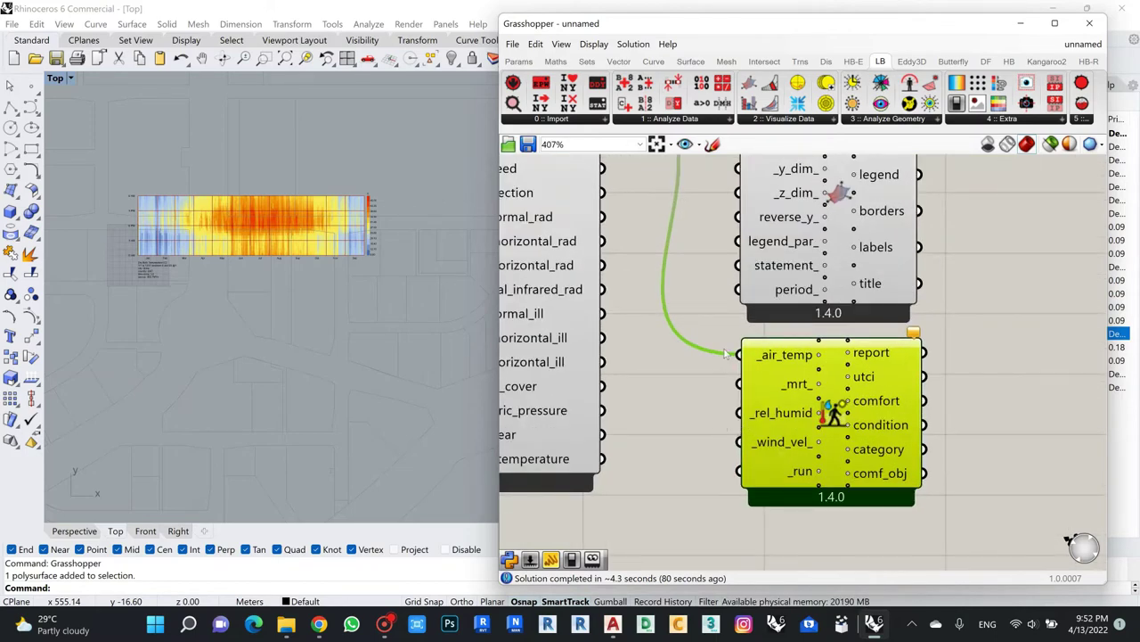
pyautogui.scroll(2, 726, 354)
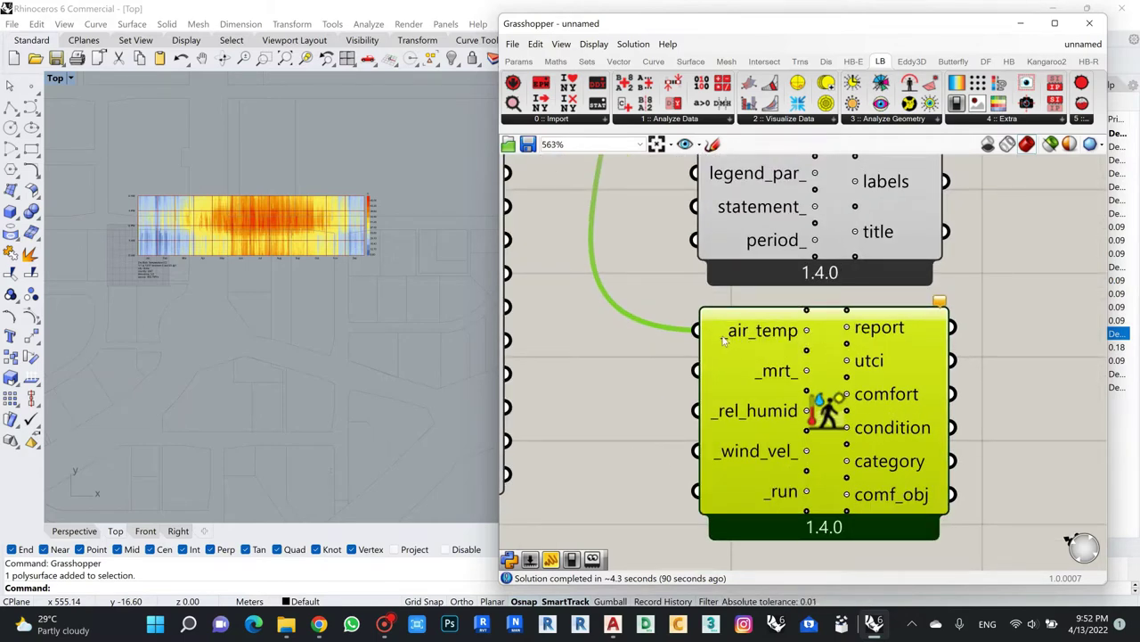
pyautogui.click(601, 367)
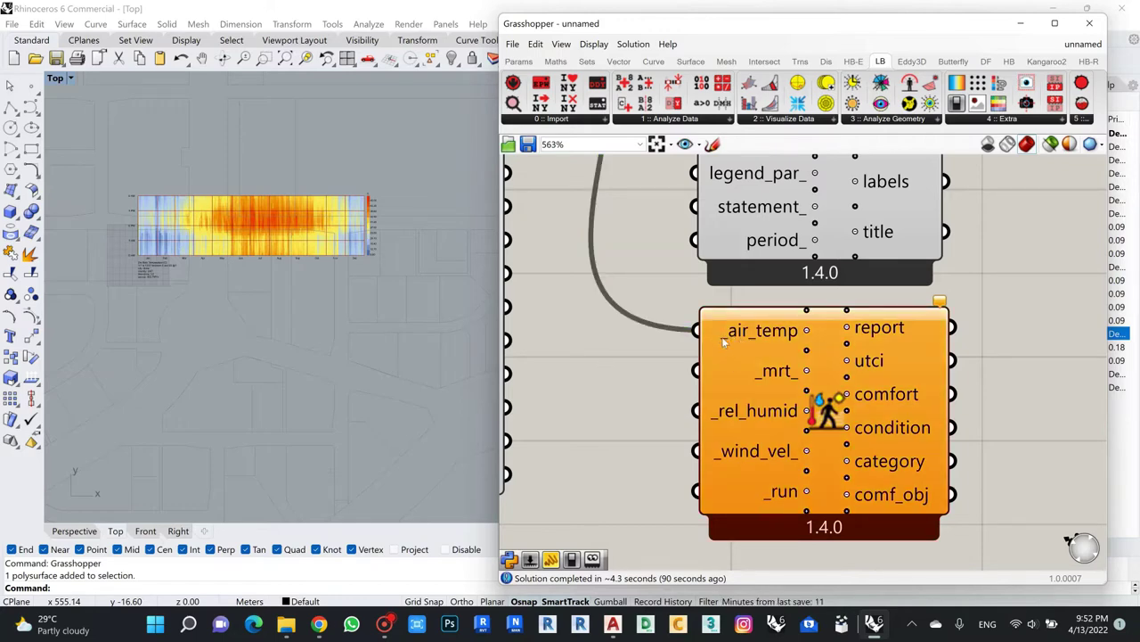
# Examine the inputs of LB UTCI Comfort and read the descriptions of _air_temp and _mrt_.
pyautogui.scroll(-2, 732, 313)
pyautogui.scroll(2, 746, 364)
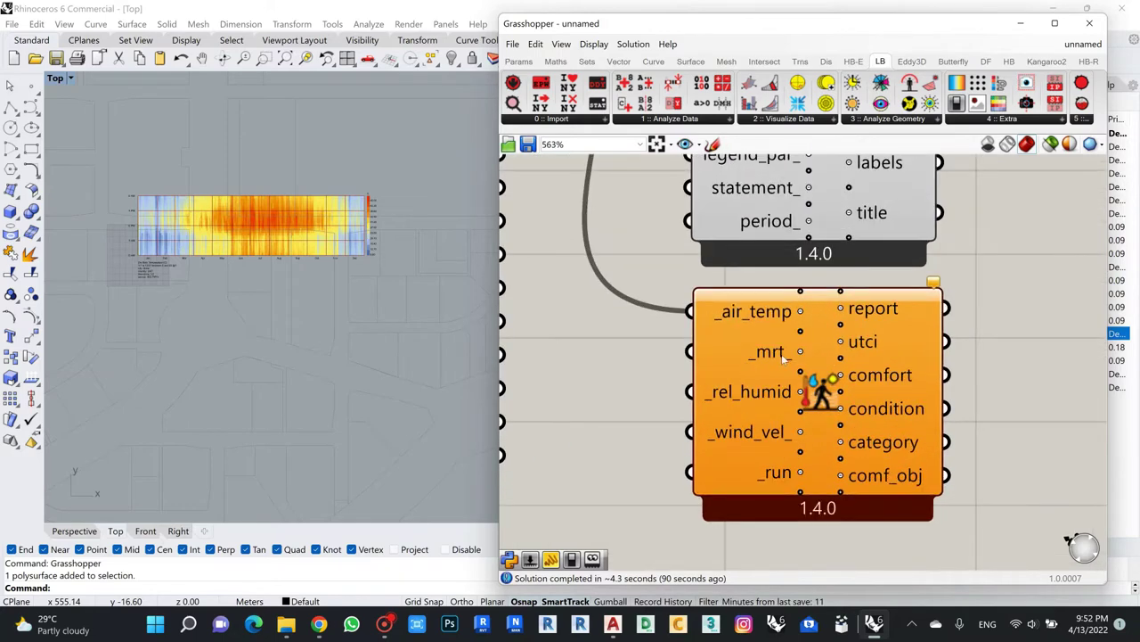
pyautogui.moveTo(753, 358)
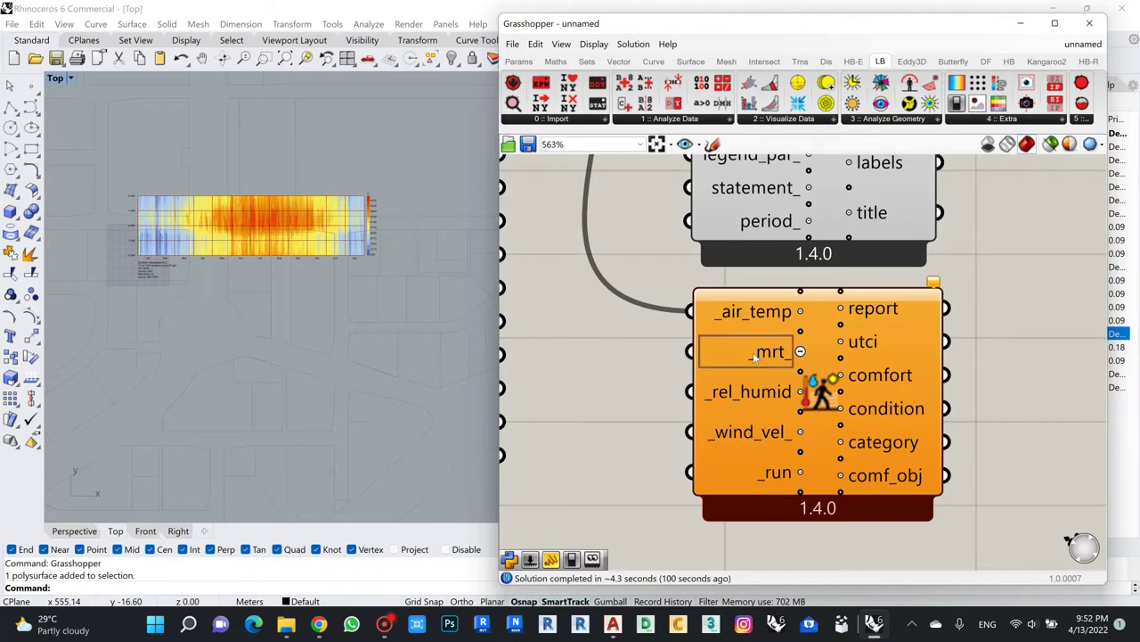
pyautogui.scroll(-2, 747, 342)
pyautogui.scroll(1, 732, 336)
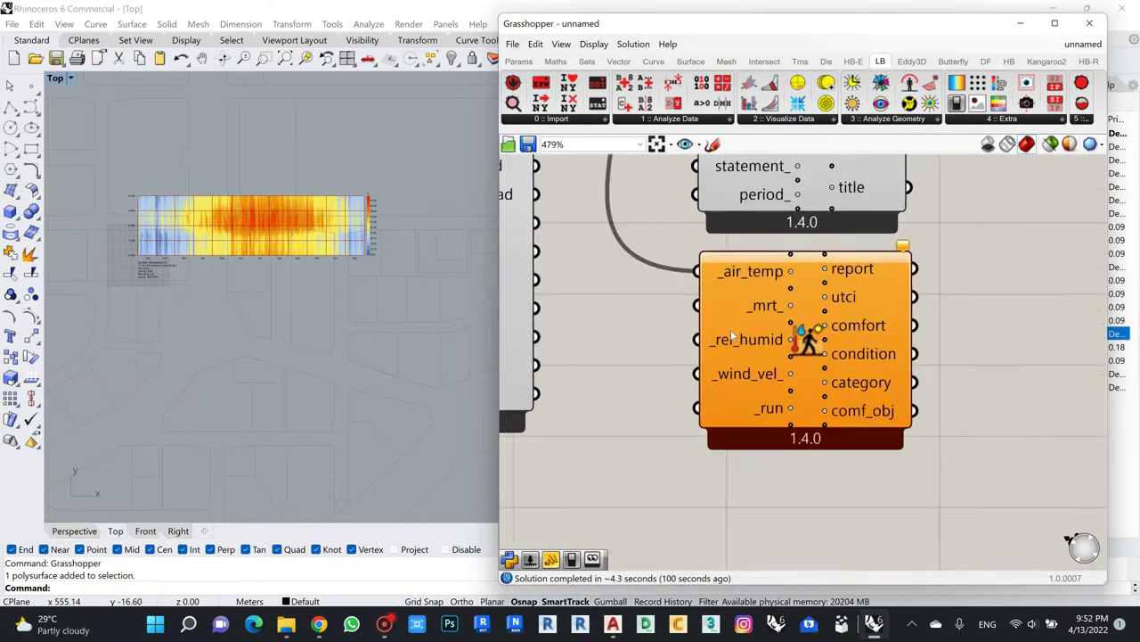
pyautogui.moveTo(750, 311)
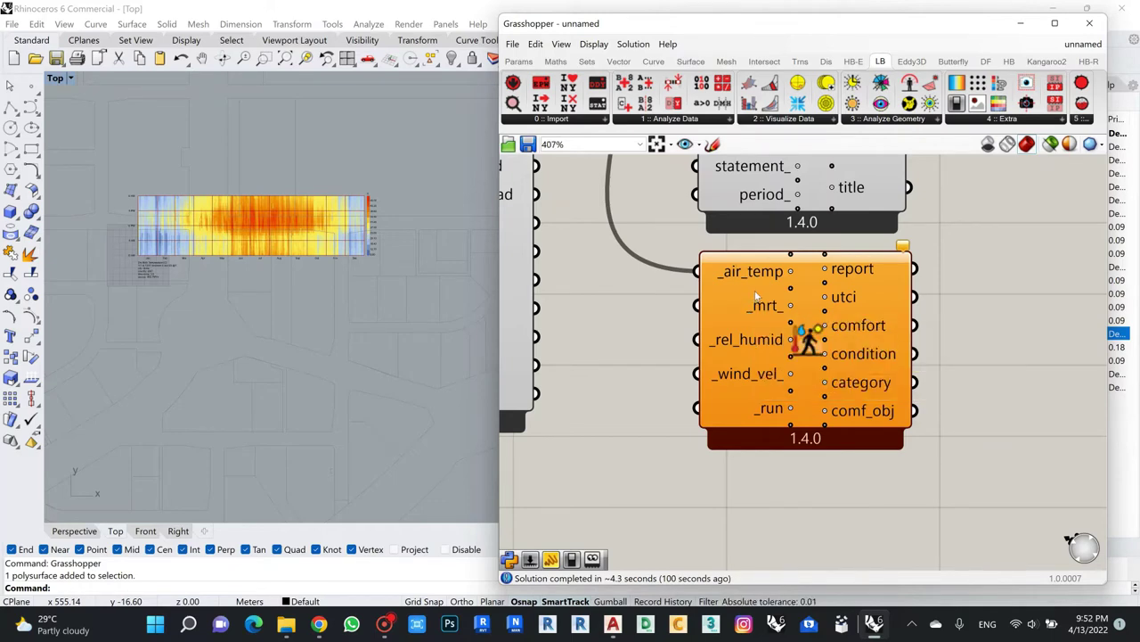
pyautogui.scroll(-3, 754, 294)
pyautogui.scroll(4, 751, 355)
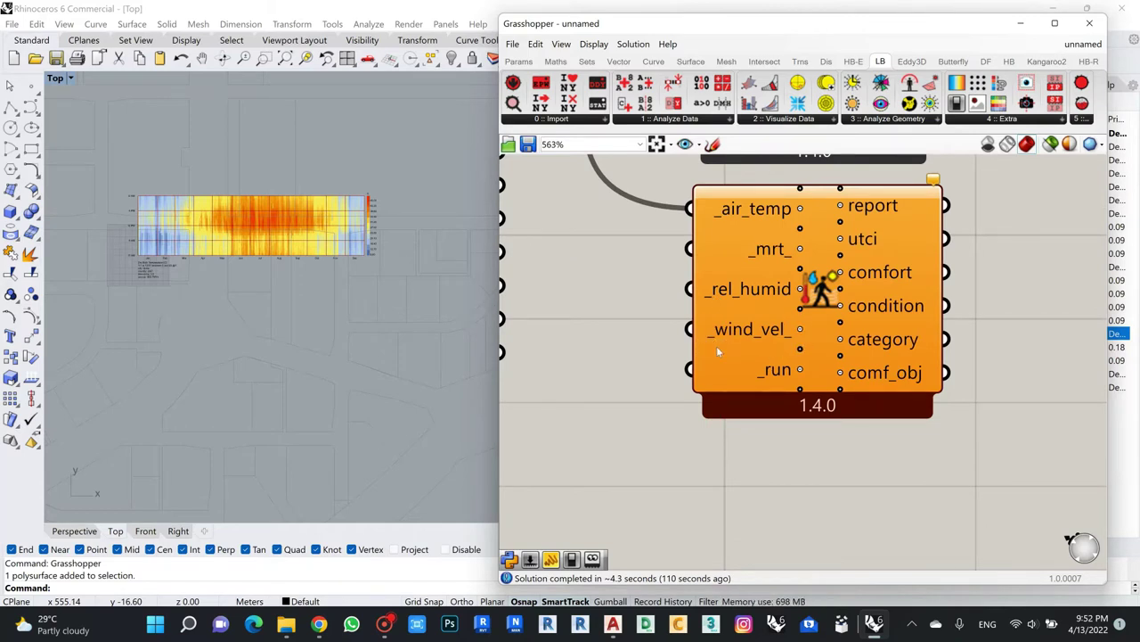
pyautogui.moveTo(720, 337)
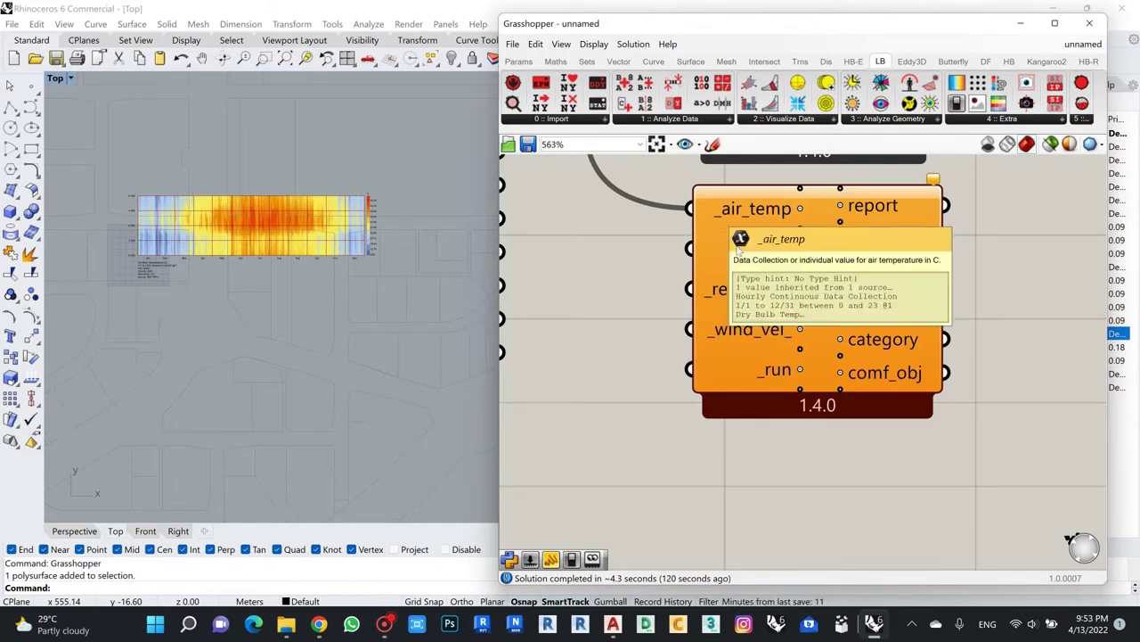
pyautogui.moveTo(772, 255)
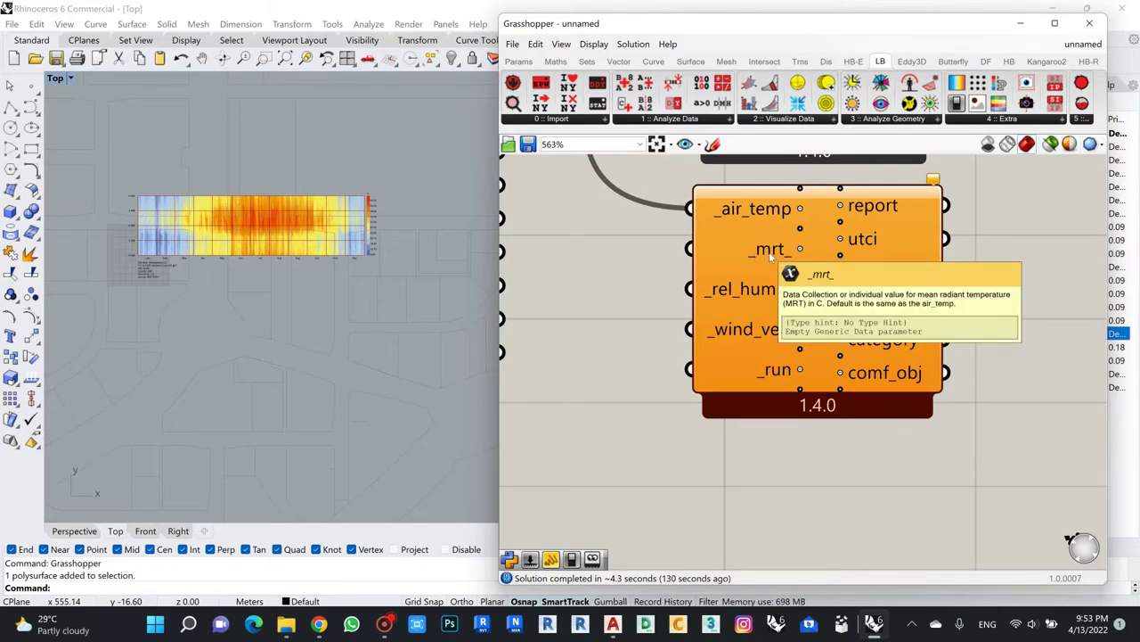
# Connect the dry_bulb_temperature output to the _mrt_ input of LB UTCI Comfort as well.
pyautogui.scroll(-5, 772, 255)
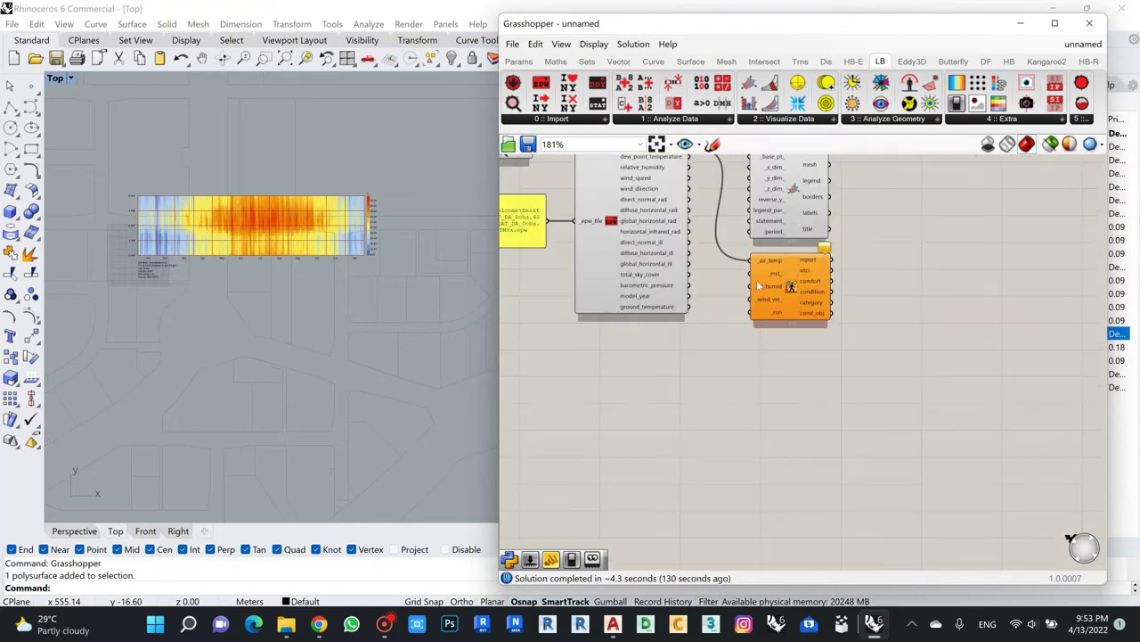
pyautogui.moveTo(700, 184); pyautogui.dragTo(763, 310)
pyautogui.scroll(2, 739, 347)
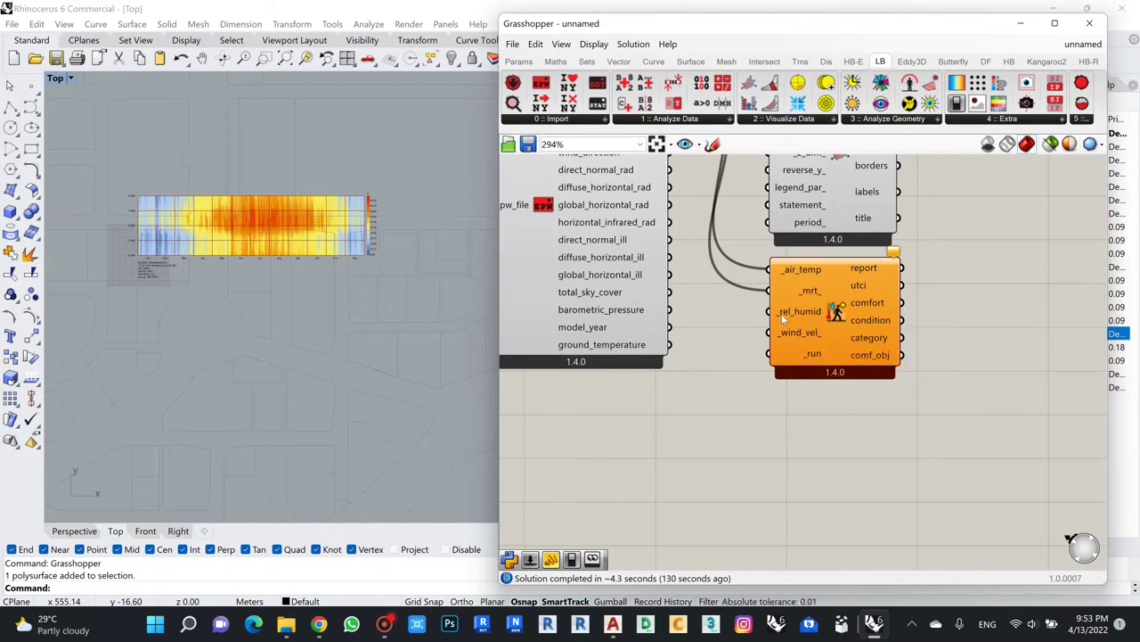
pyautogui.moveTo(782, 313)
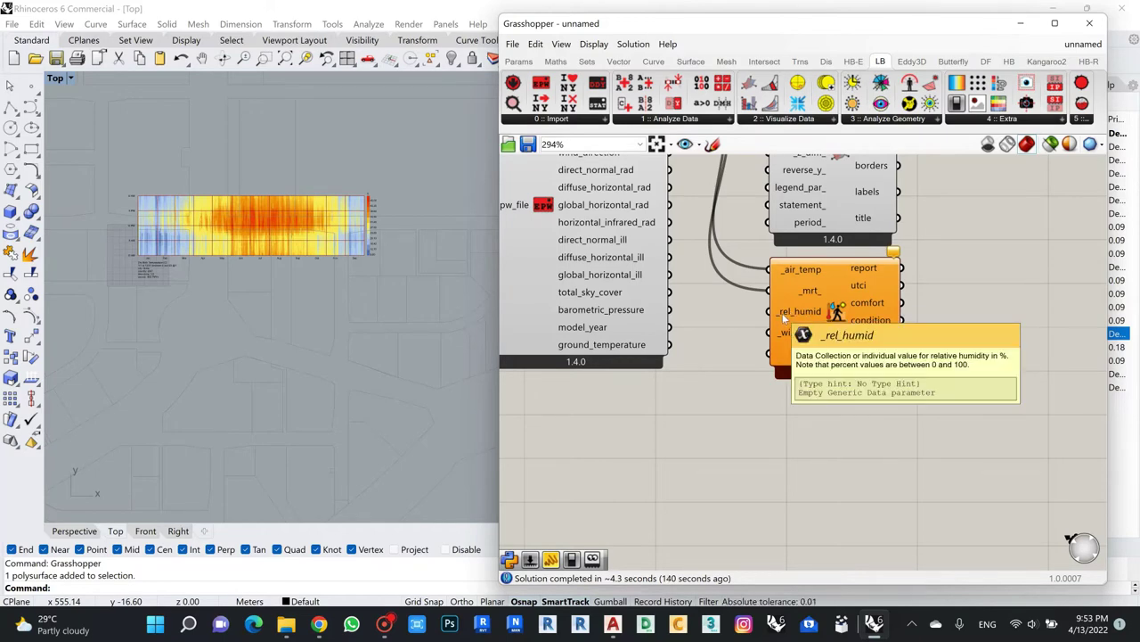
# Connect relative_humidity to the _rel_humid input and wind_speed to the _wind_vel_ input of LB UTCI Comfort.
pyautogui.scroll(-2, 782, 313)
pyautogui.scroll(2, 679, 203)
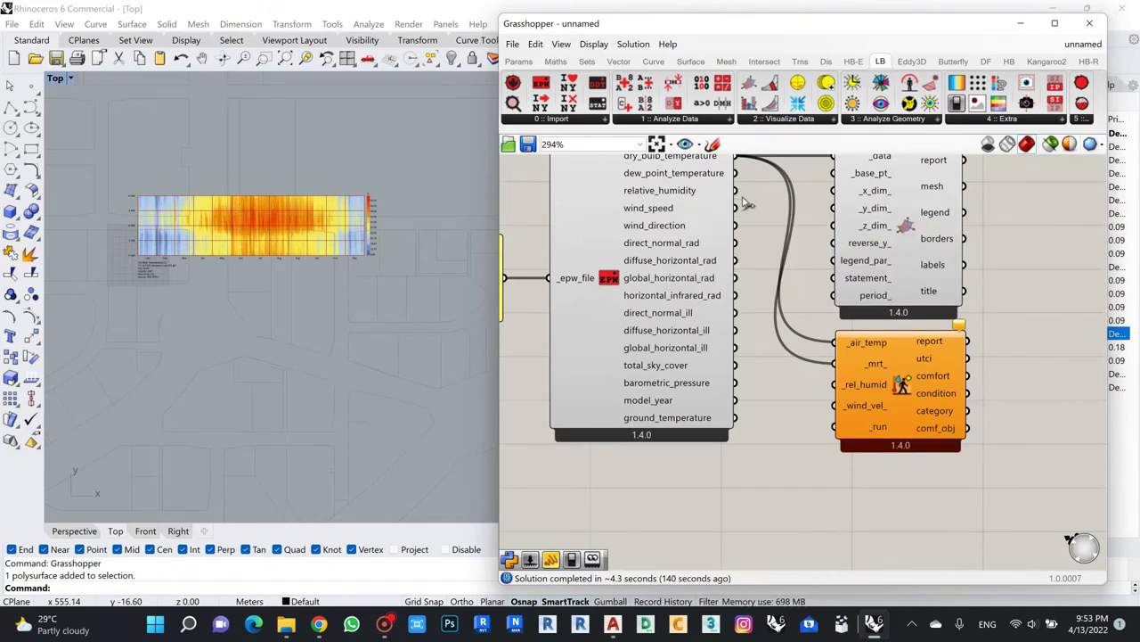
pyautogui.moveTo(736, 208); pyautogui.dragTo(862, 406)
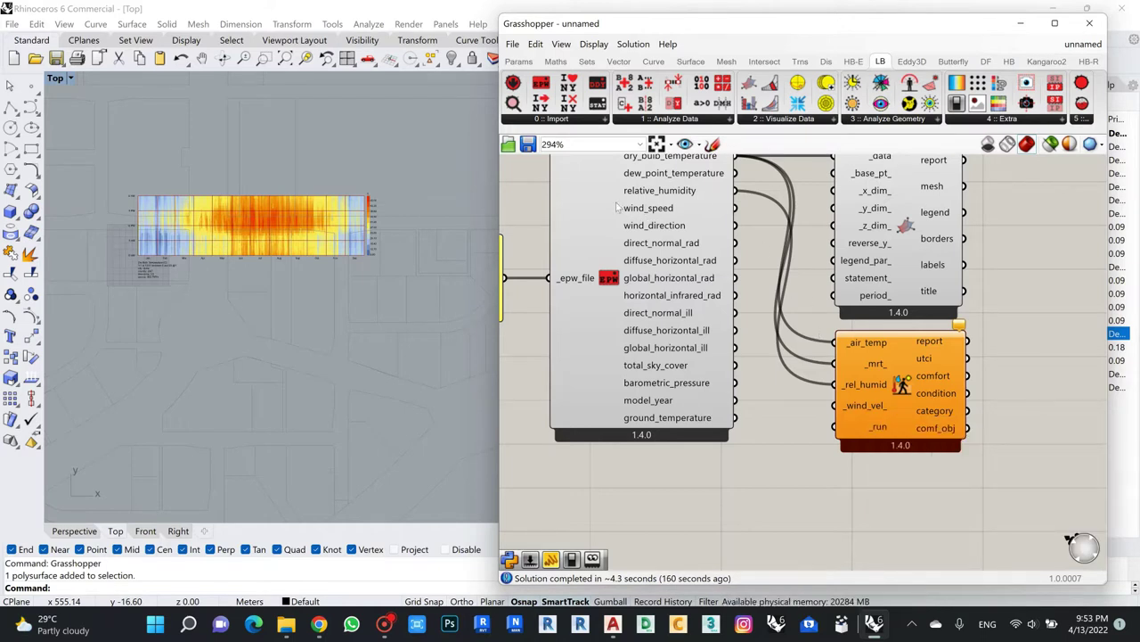
pyautogui.moveTo(735, 209); pyautogui.dragTo(796, 432)
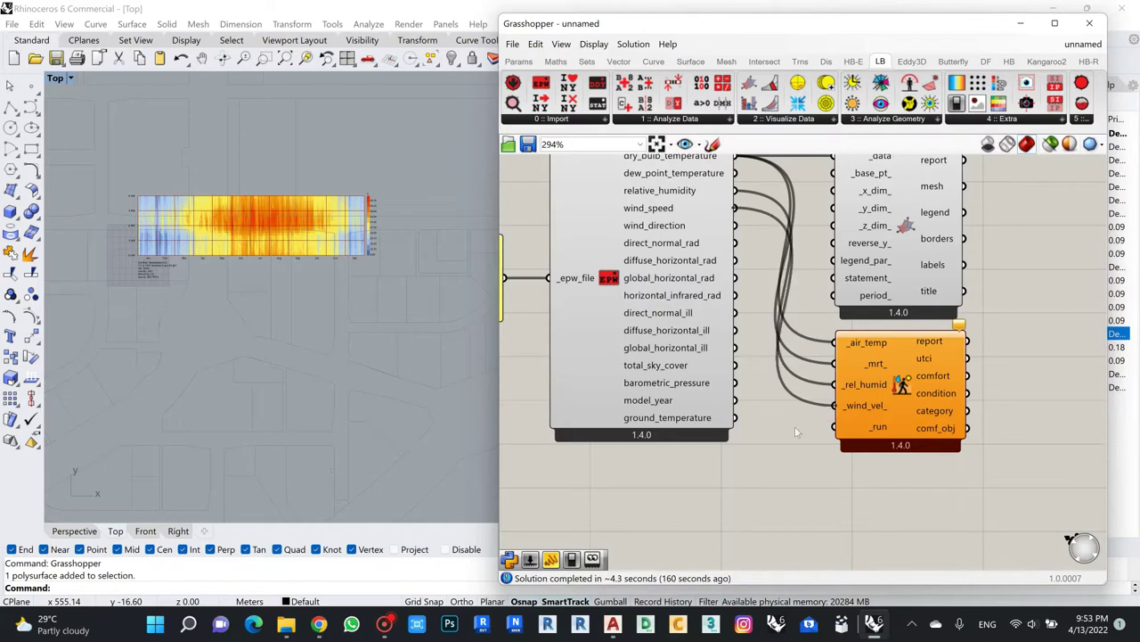
# Connect a new Boolean Toggle, set to True, to the _run input of LB UTCI Comfort.
pyautogui.scroll(-4, 818, 365)
pyautogui.scroll(4, 813, 412)
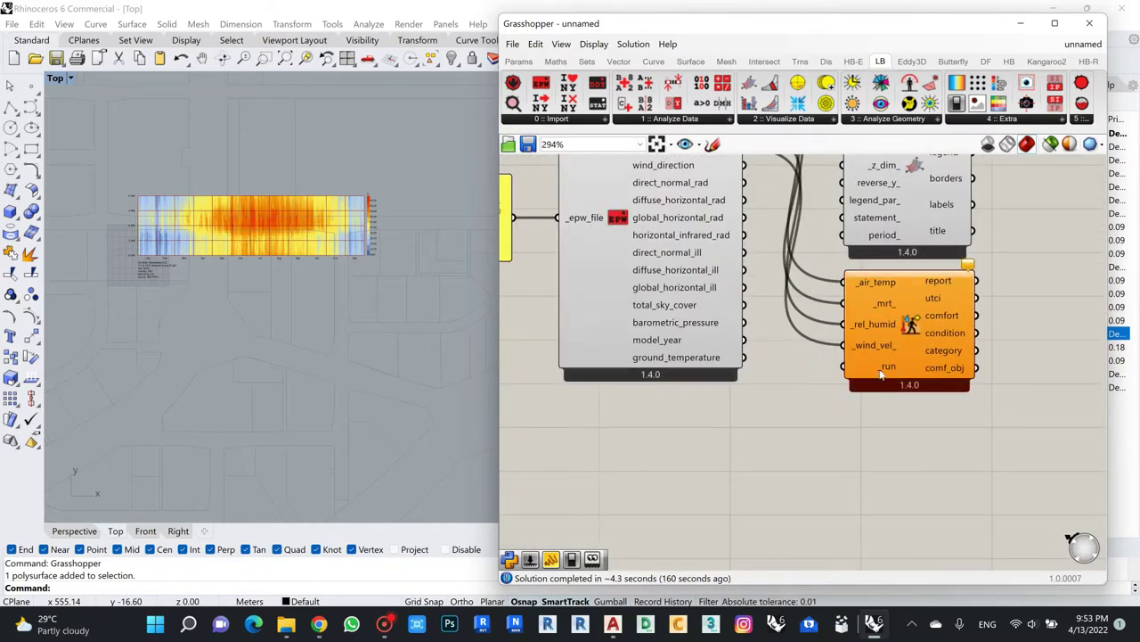
pyautogui.click(528, 58)
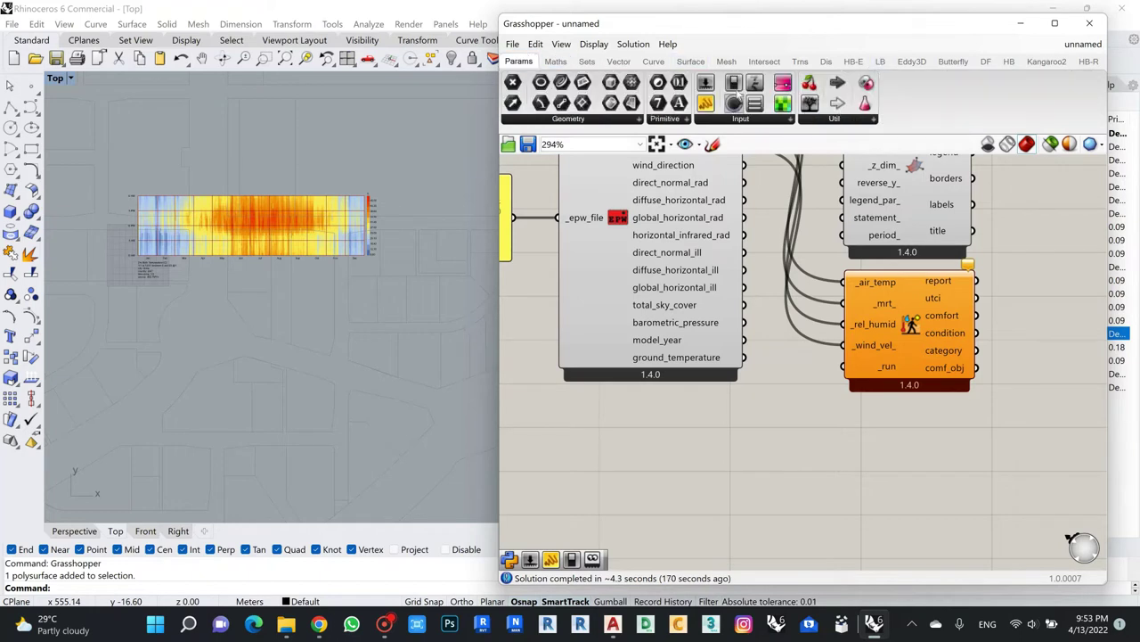
pyautogui.moveTo(734, 103); pyautogui.dragTo(730, 486)
pyautogui.moveTo(735, 437); pyautogui.dragTo(843, 366)
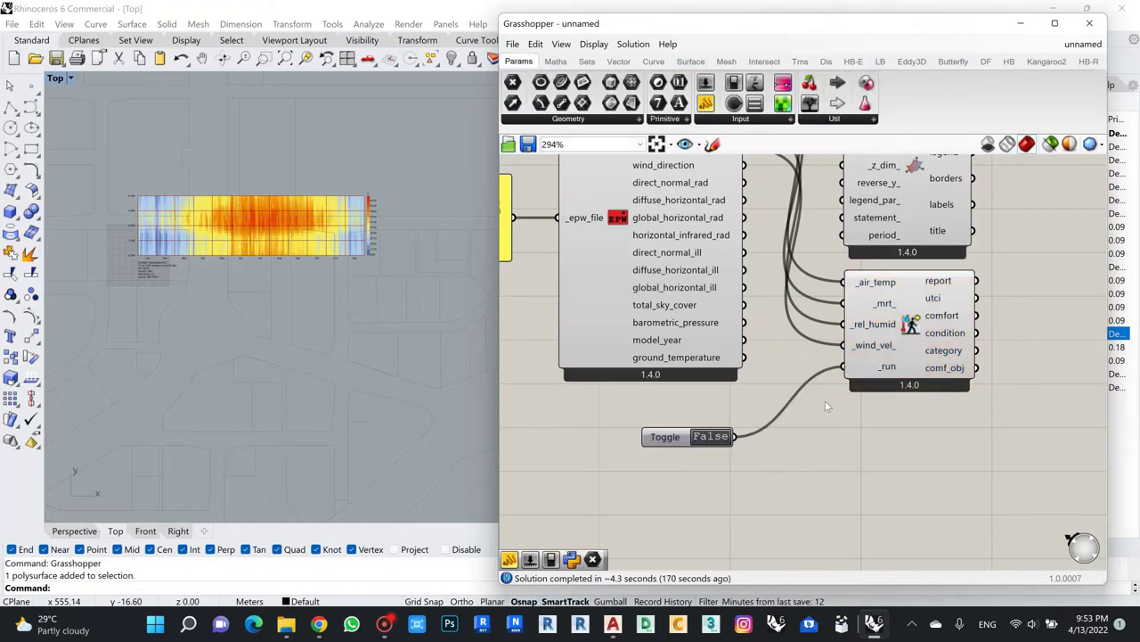
pyautogui.doubleClick(710, 437)
pyautogui.click(675, 437)
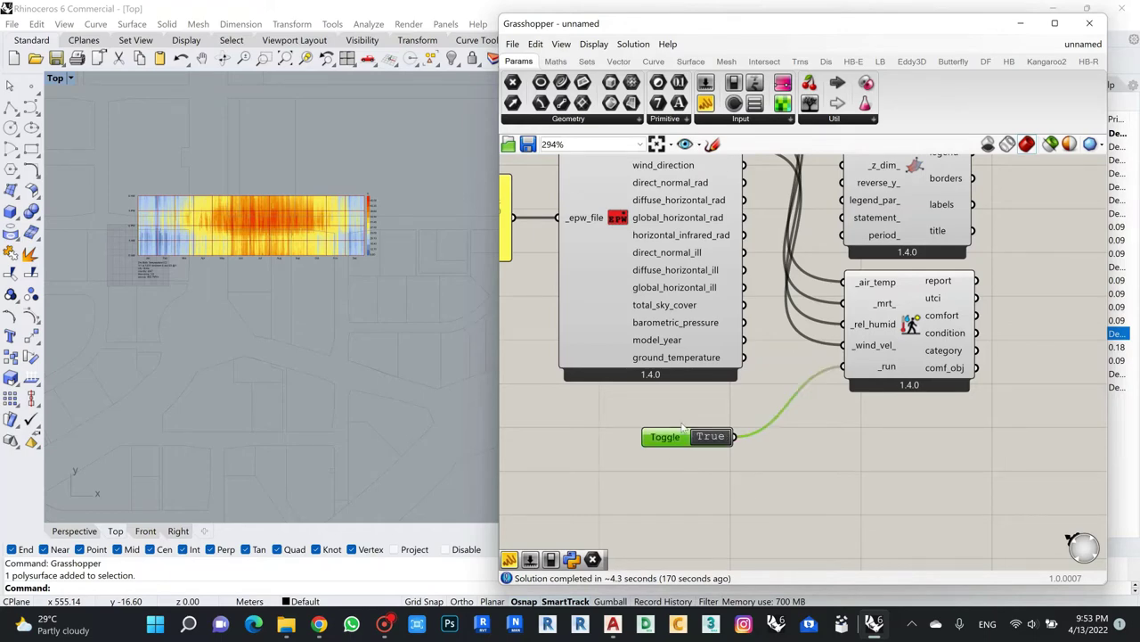
# Move LB Hourly Plot farther right and connect the utci output to its _data input, keeping the dry_bulb_temperature connection.
pyautogui.scroll(-3, 736, 489)
pyautogui.scroll(1, 737, 488)
pyautogui.moveTo(737, 488); pyautogui.dragTo(635, 579, button='right')
pyautogui.moveTo(763, 361); pyautogui.dragTo(1005, 361)
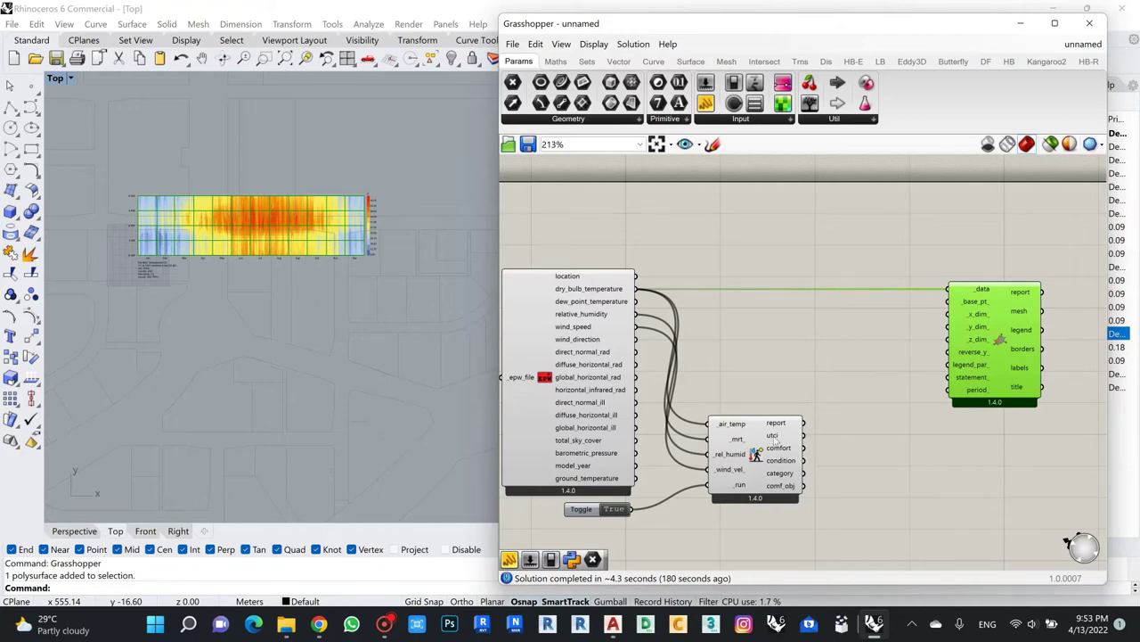
pyautogui.moveTo(774, 438)
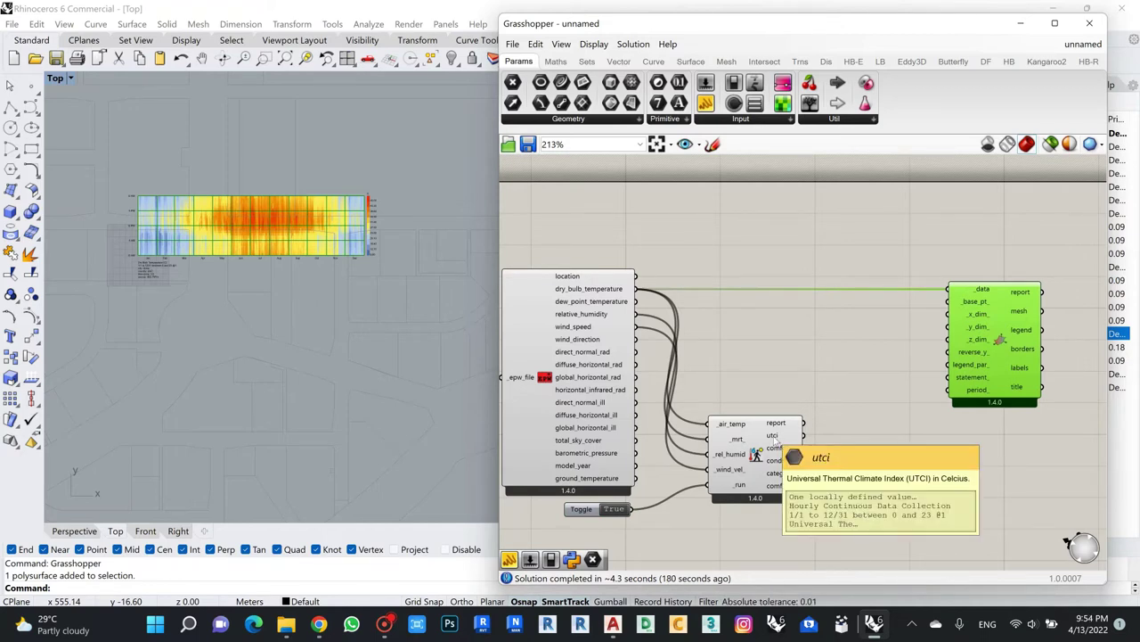
pyautogui.moveTo(805, 436); pyautogui.dragTo(954, 296)
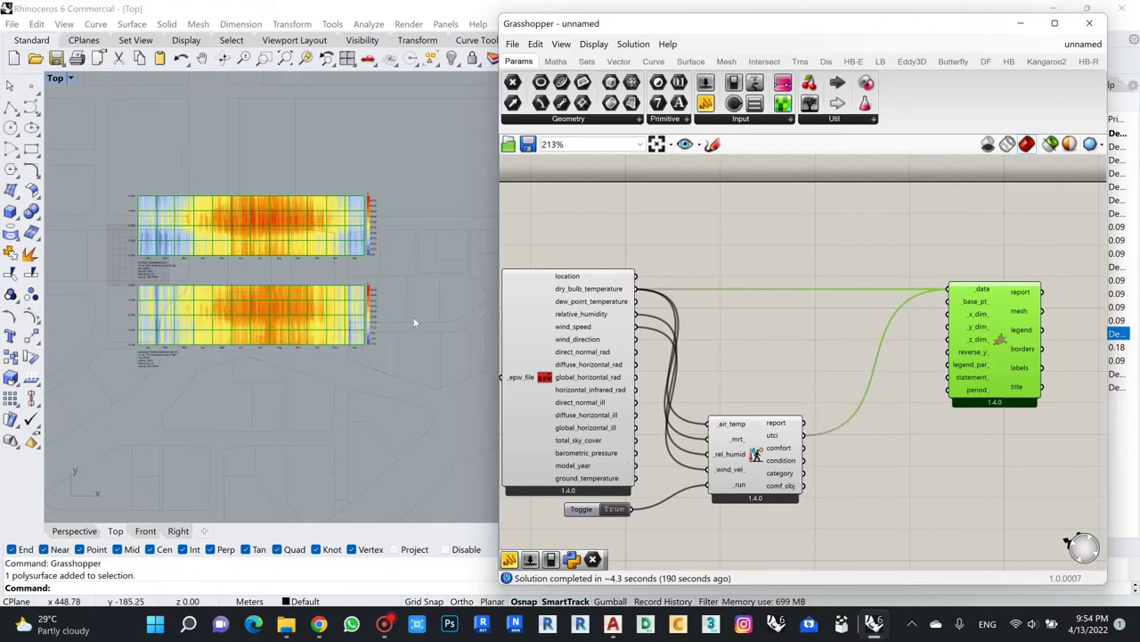
# Compare the dry bulb temperature and UTCI hourly plots in the Top viewport, including their months and legend ranges.
pyautogui.scroll(2, 325, 269)
pyautogui.scroll(1, 325, 269)
pyautogui.scroll(-3, 357, 258)
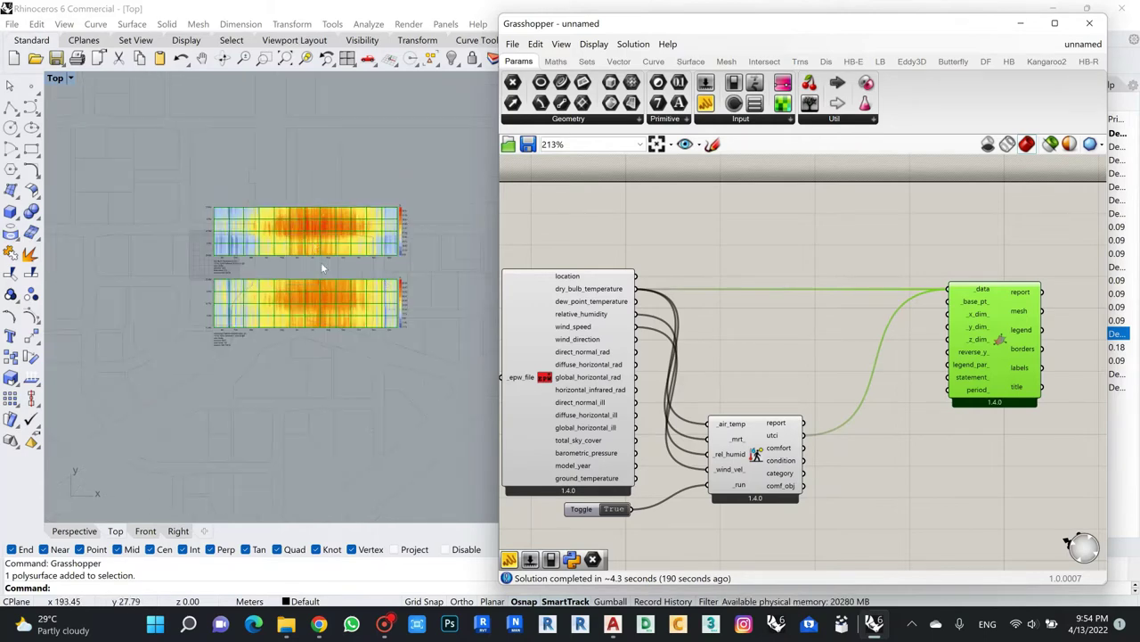
pyautogui.scroll(4, 274, 319)
pyautogui.scroll(-2, 277, 337)
pyautogui.scroll(3, 283, 313)
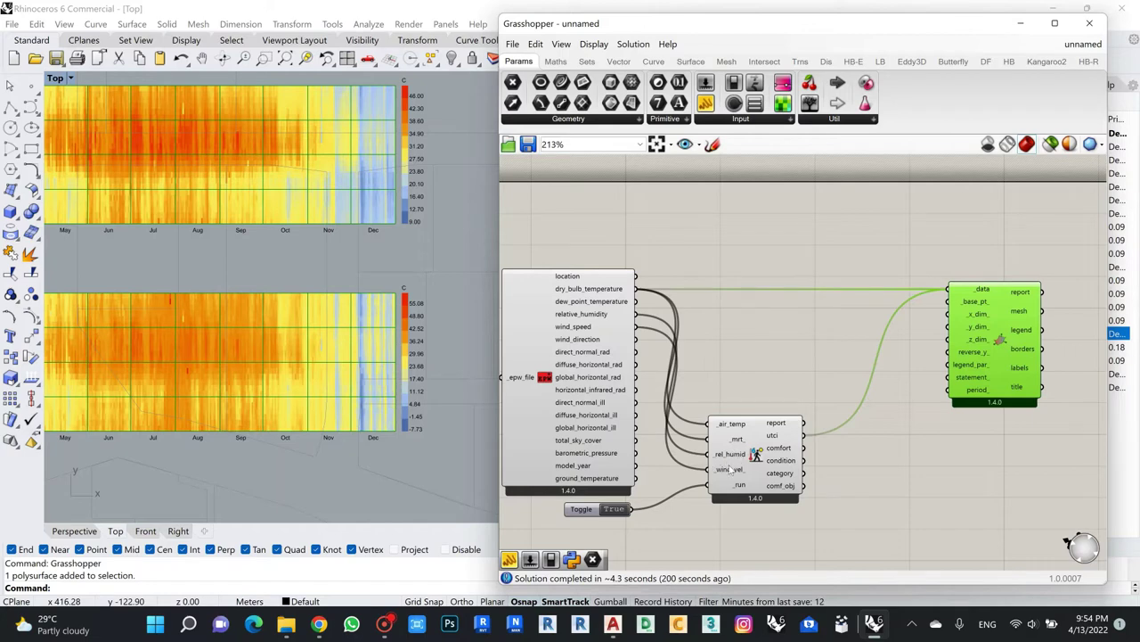
pyautogui.scroll(5, 436, 304)
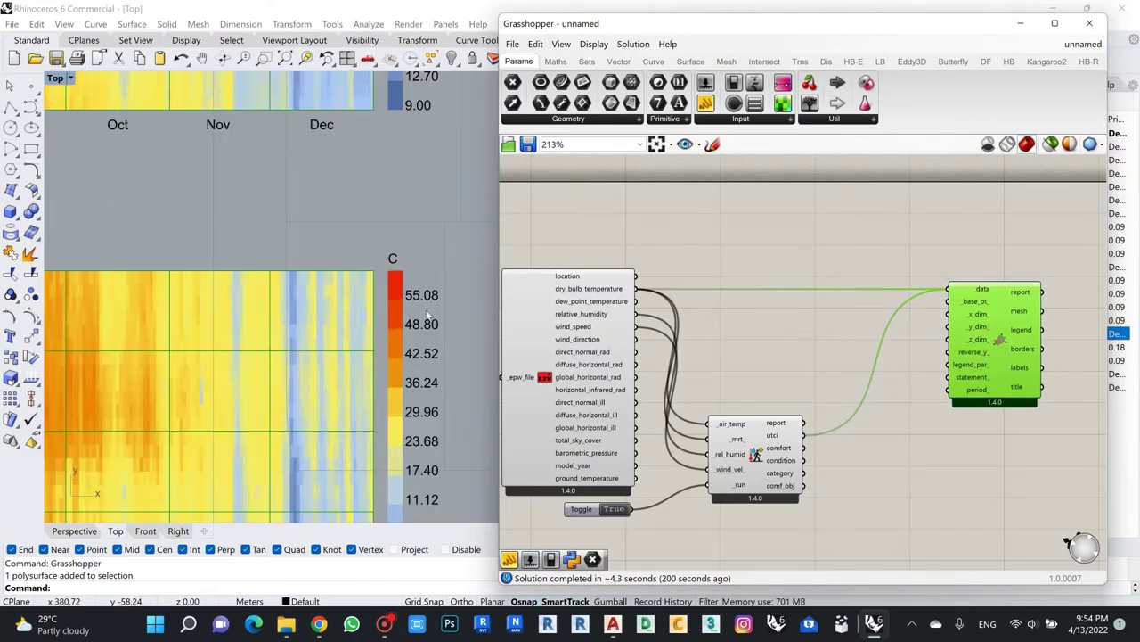
pyautogui.scroll(-5, 410, 312)
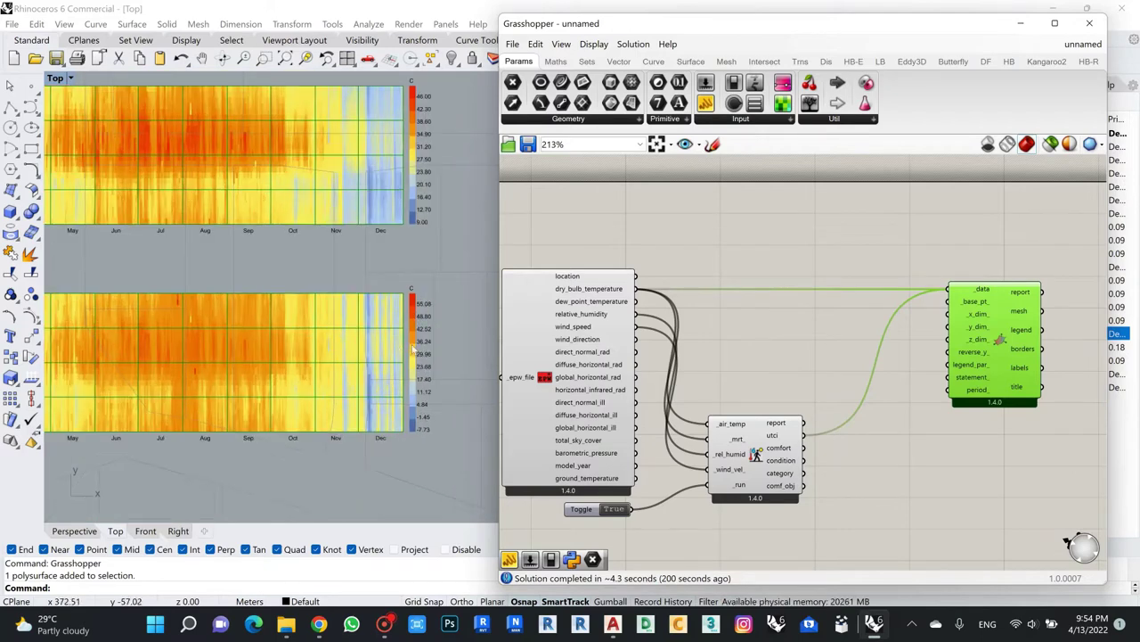
pyautogui.scroll(-2, 421, 330)
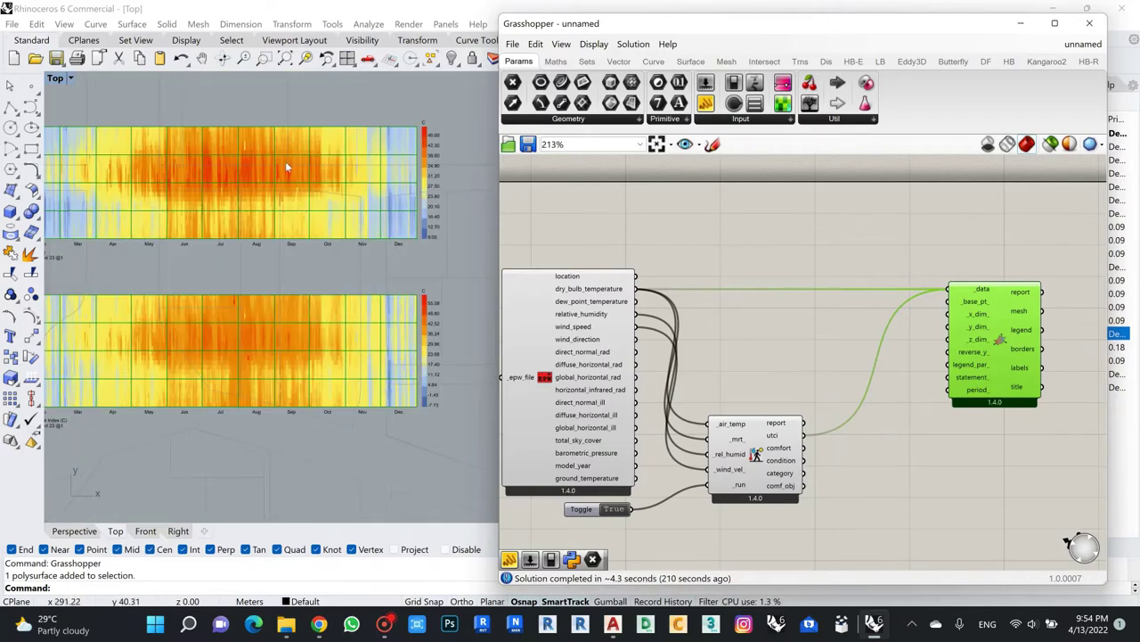
pyautogui.scroll(5, 430, 126)
pyautogui.scroll(-6, 417, 148)
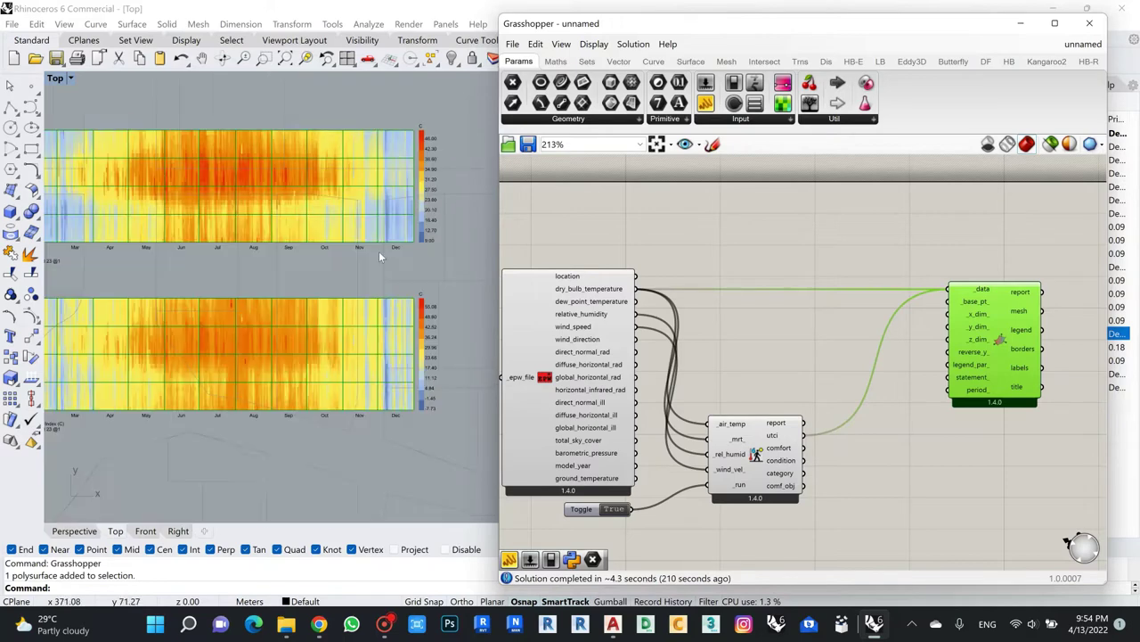
pyautogui.scroll(4, 357, 276)
pyautogui.scroll(-3, 294, 348)
pyautogui.scroll(2, 247, 289)
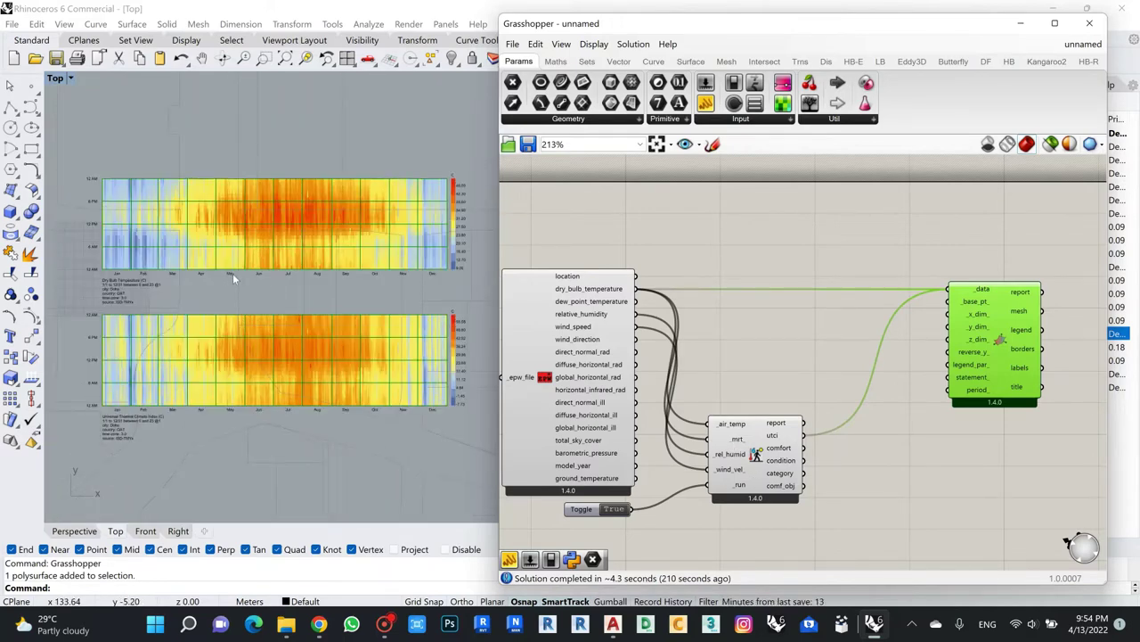
pyautogui.scroll(-5, 241, 348)
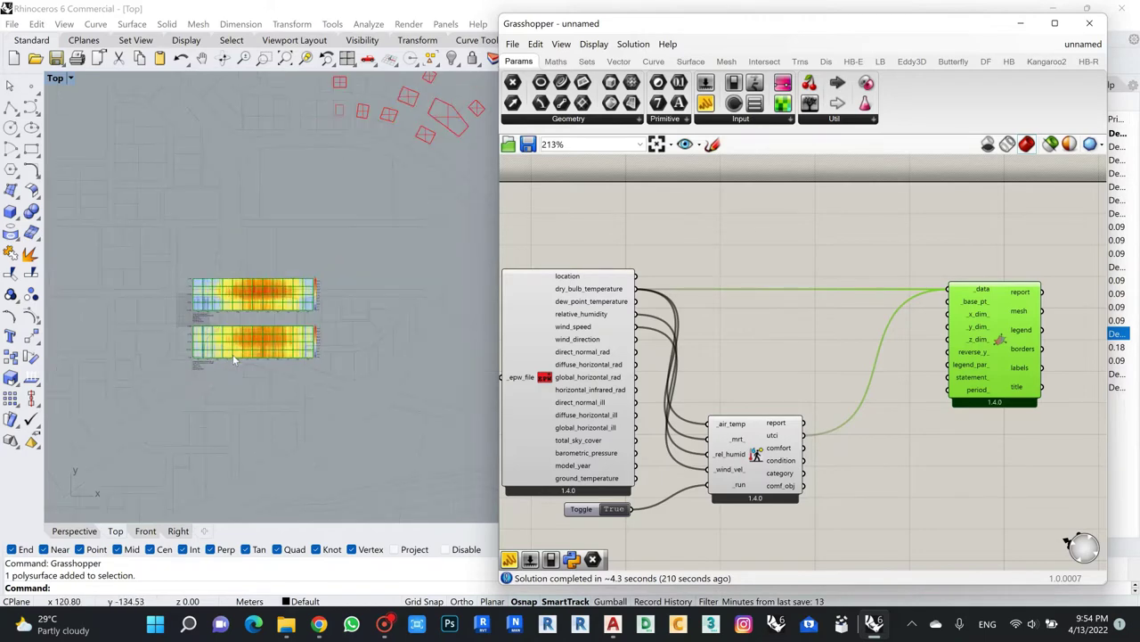
pyautogui.scroll(3, 232, 368)
pyautogui.scroll(-2, 776, 349)
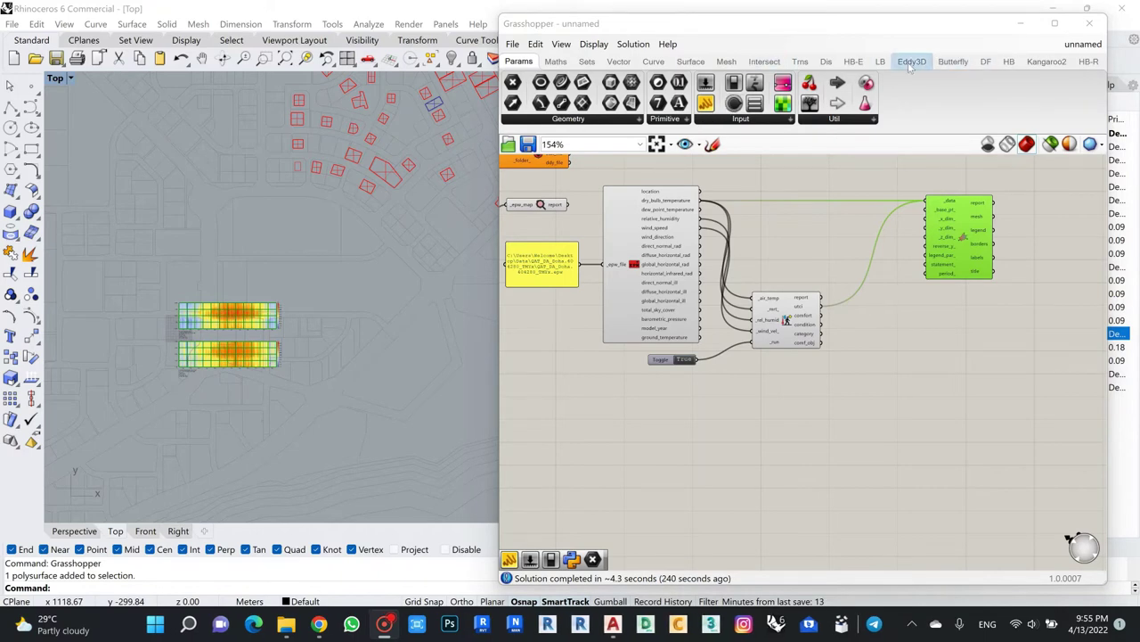
# Add an LB PMV Comfort component from Ladybug's Analyze Data group directly below LB UTCI Comfort.
pyautogui.click(880, 62)
pyautogui.click(688, 120)
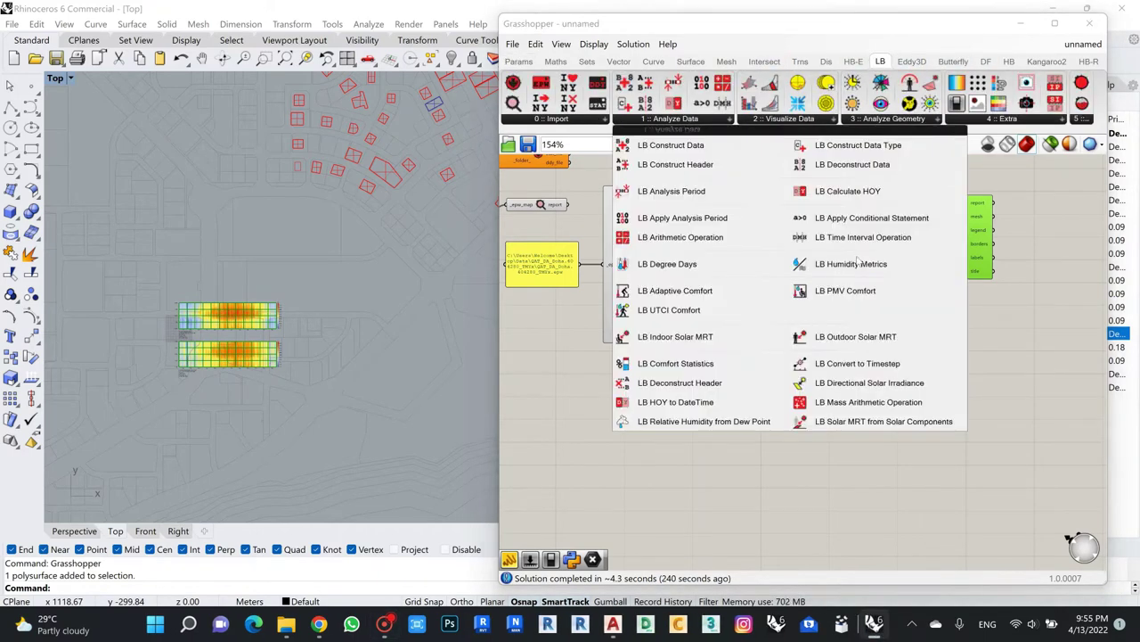
pyautogui.click(865, 291)
pyautogui.click(779, 419)
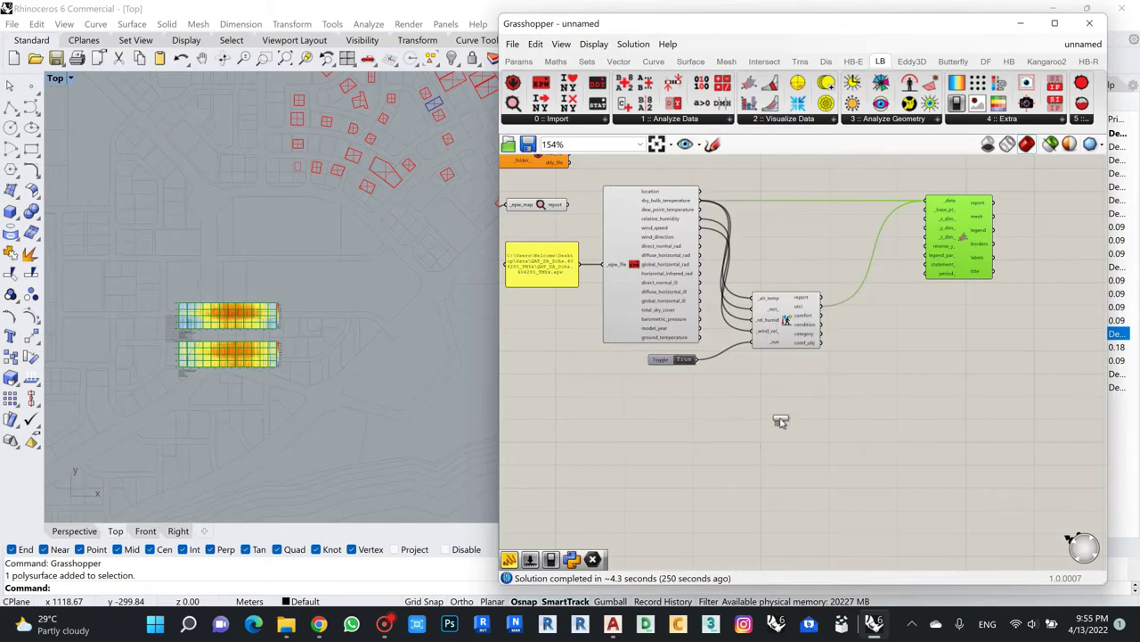
pyautogui.scroll(4, 777, 415)
pyautogui.moveTo(778, 400); pyautogui.dragTo(795, 361)
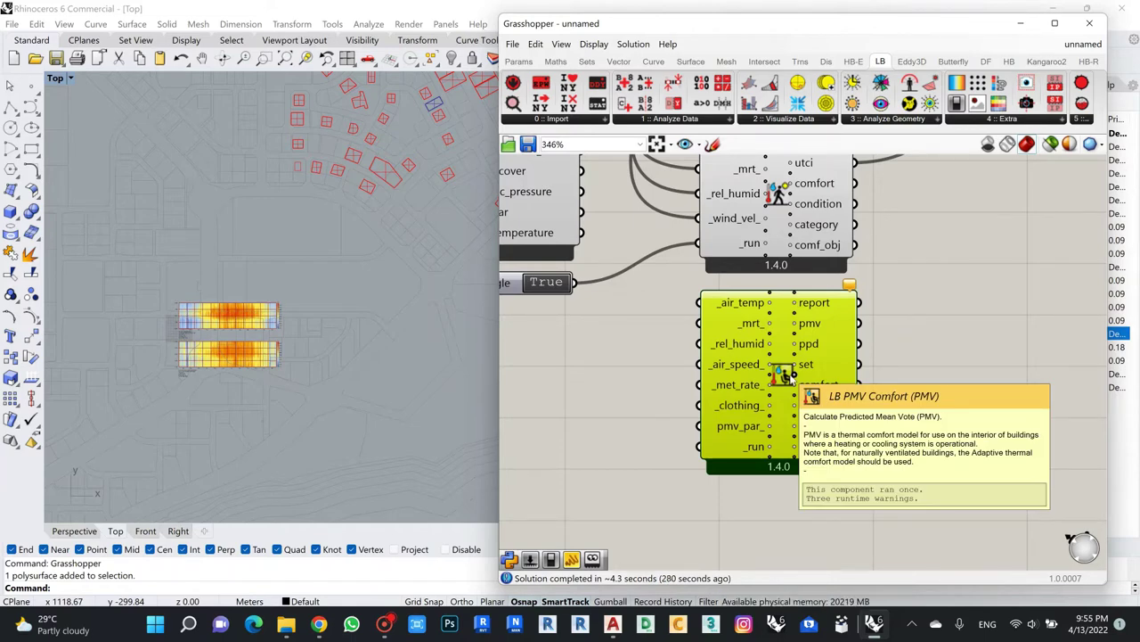
# Connect dry_bulb_temperature to _air_temp and _mrt_, relative_humidity to _rel_humid, and wind_speed to _air_speed_ of LB PMV Comfort.
pyautogui.scroll(-4, 648, 379)
pyautogui.scroll(1, 593, 188)
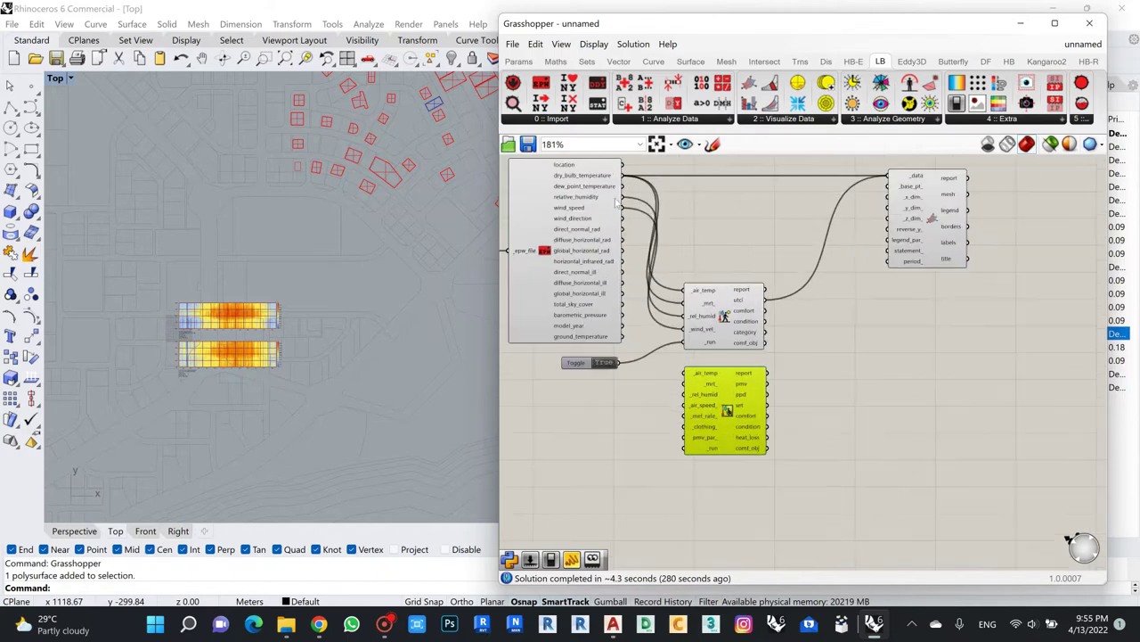
pyautogui.moveTo(622, 174); pyautogui.dragTo(679, 376)
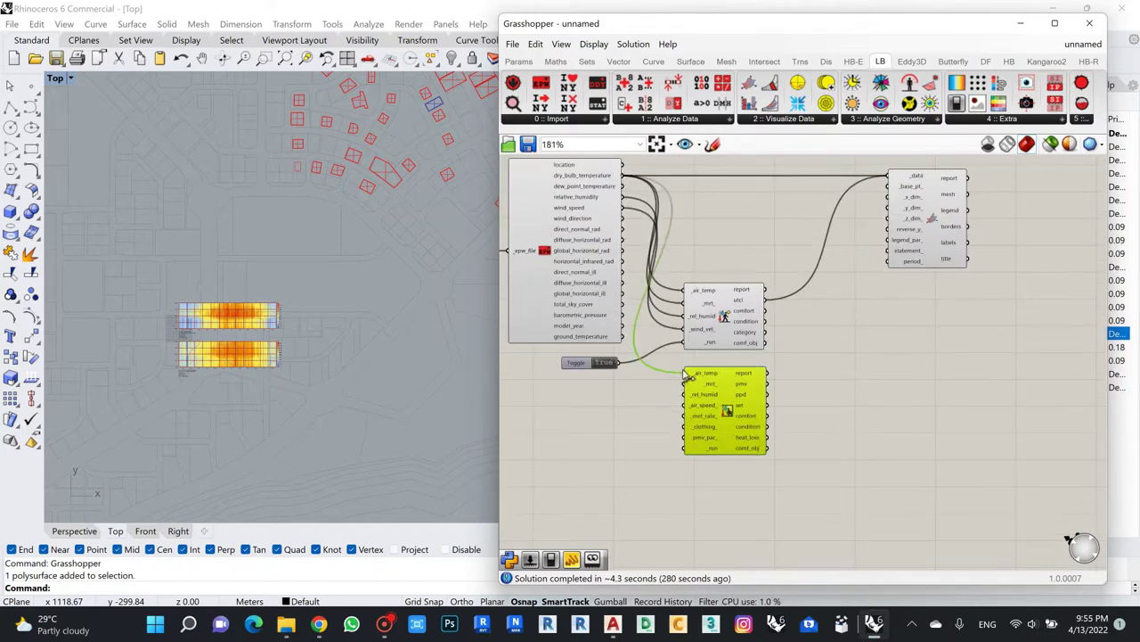
pyautogui.moveTo(623, 175); pyautogui.dragTo(684, 383)
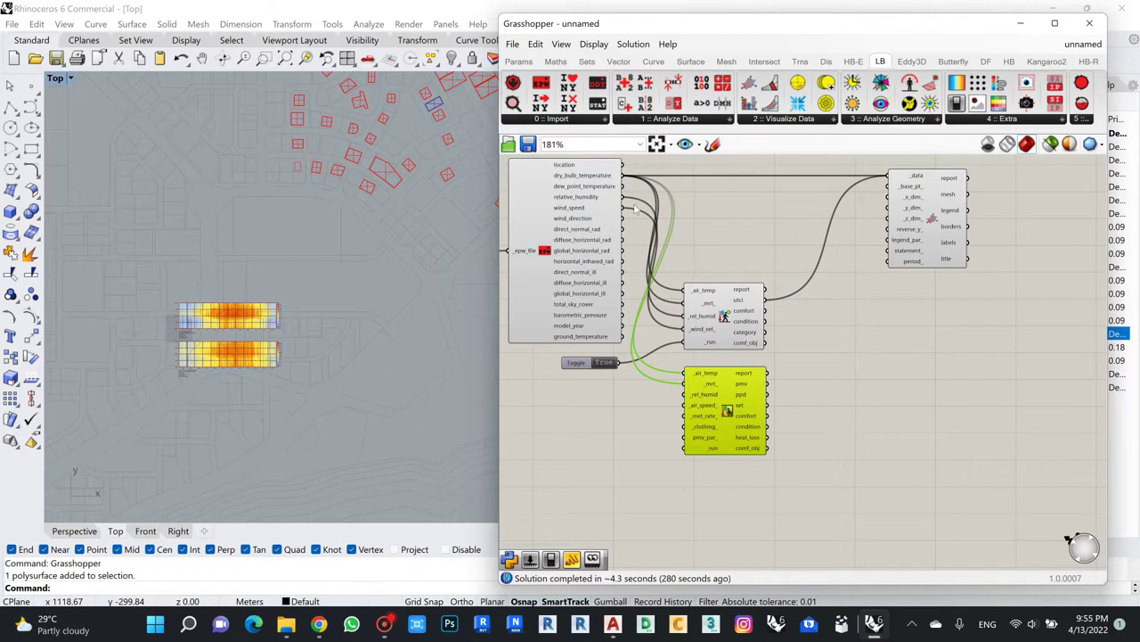
pyautogui.moveTo(623, 197); pyautogui.dragTo(683, 393)
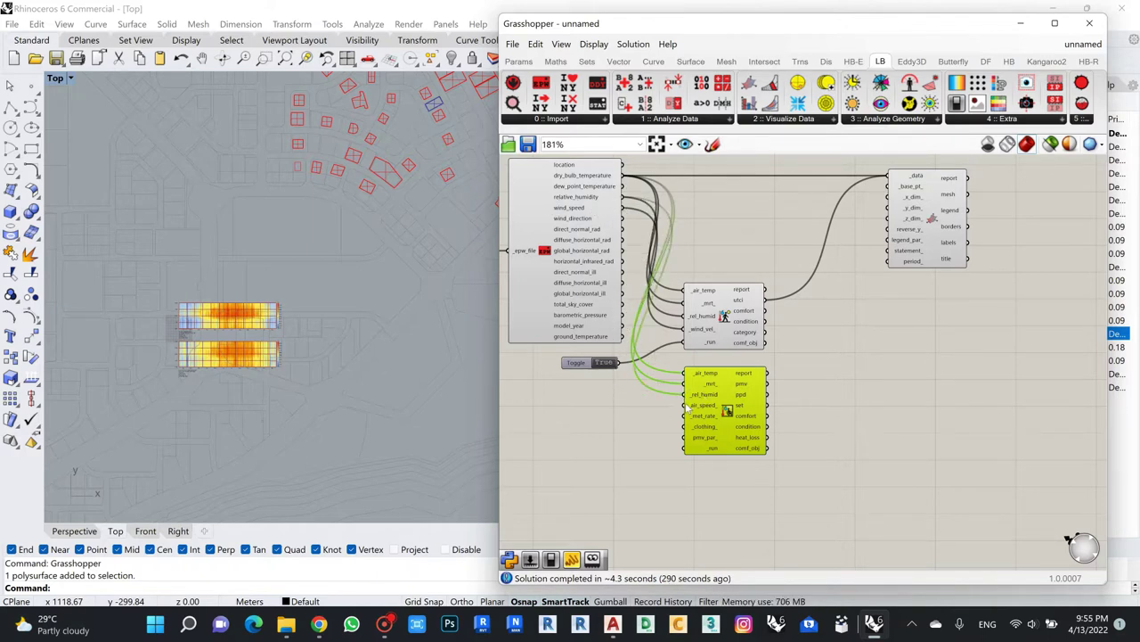
pyautogui.moveTo(622, 208); pyautogui.dragTo(685, 406)
# Read the descriptions of the _met_rate_, _clothing_ and pmv_par_ inputs of LB PMV Comfort.
pyautogui.scroll(4, 686, 419)
pyautogui.scroll(2, 688, 426)
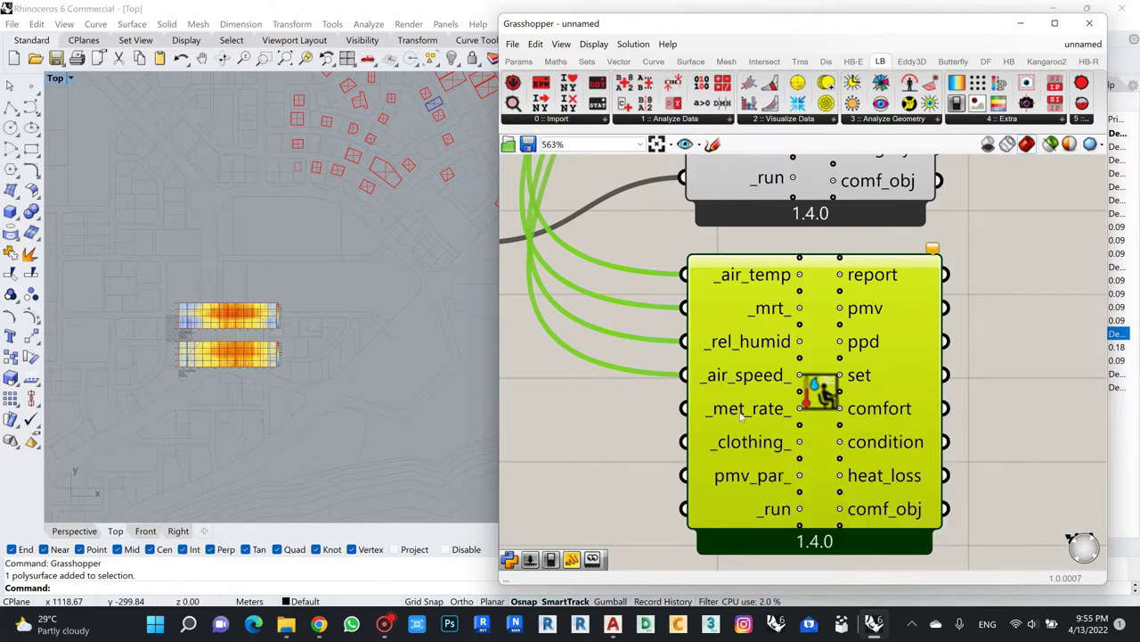
pyautogui.moveTo(742, 409)
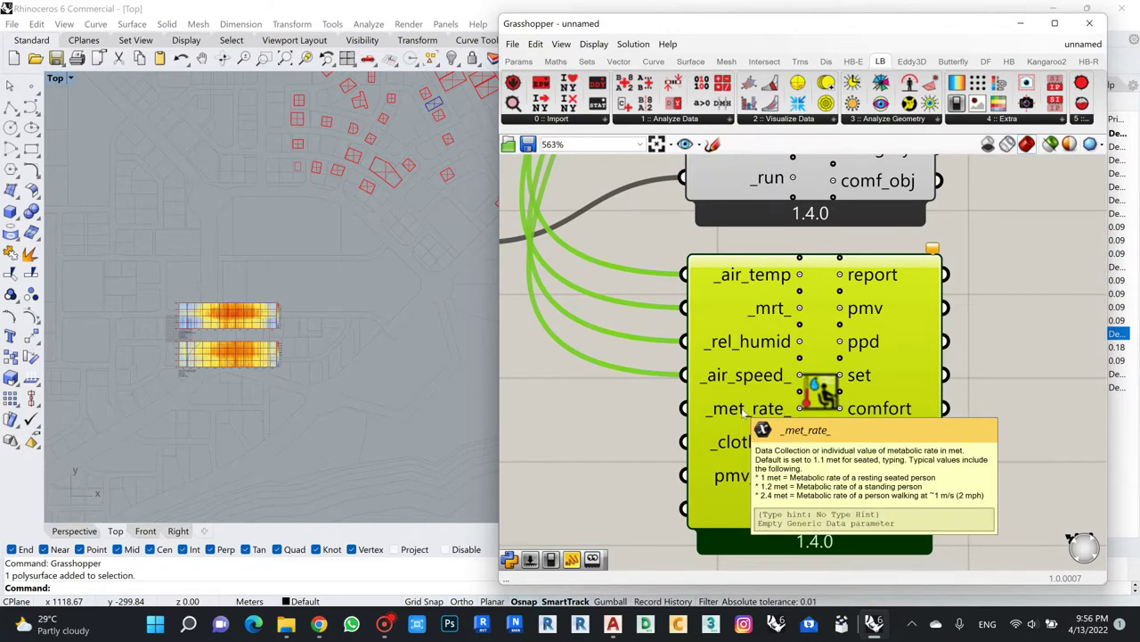
pyautogui.scroll(-2, 743, 416)
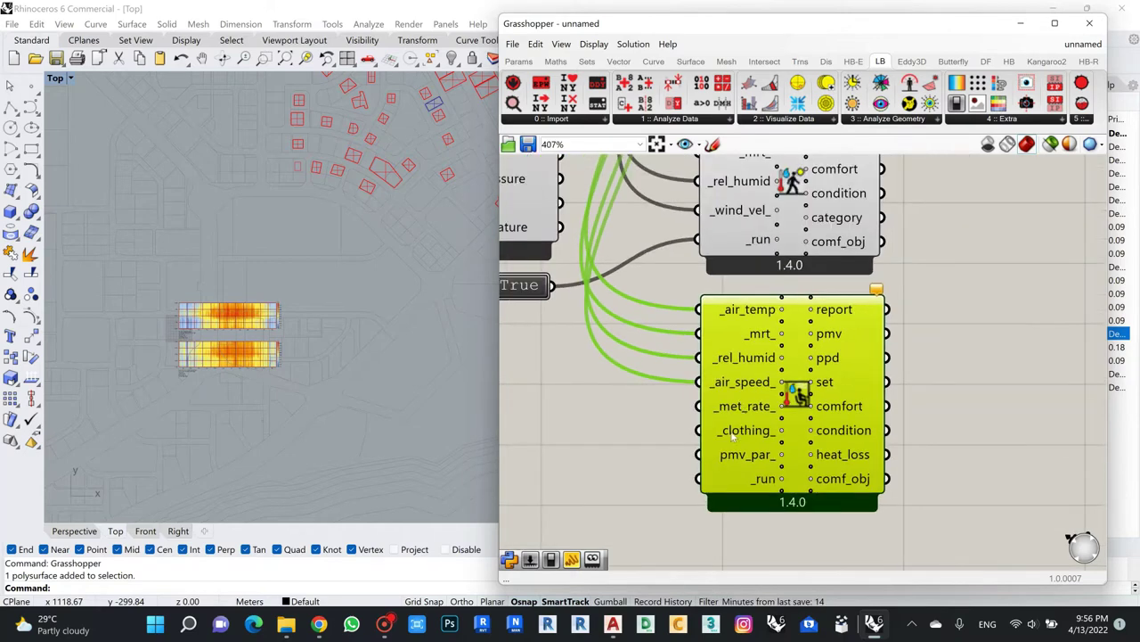
pyautogui.moveTo(735, 433)
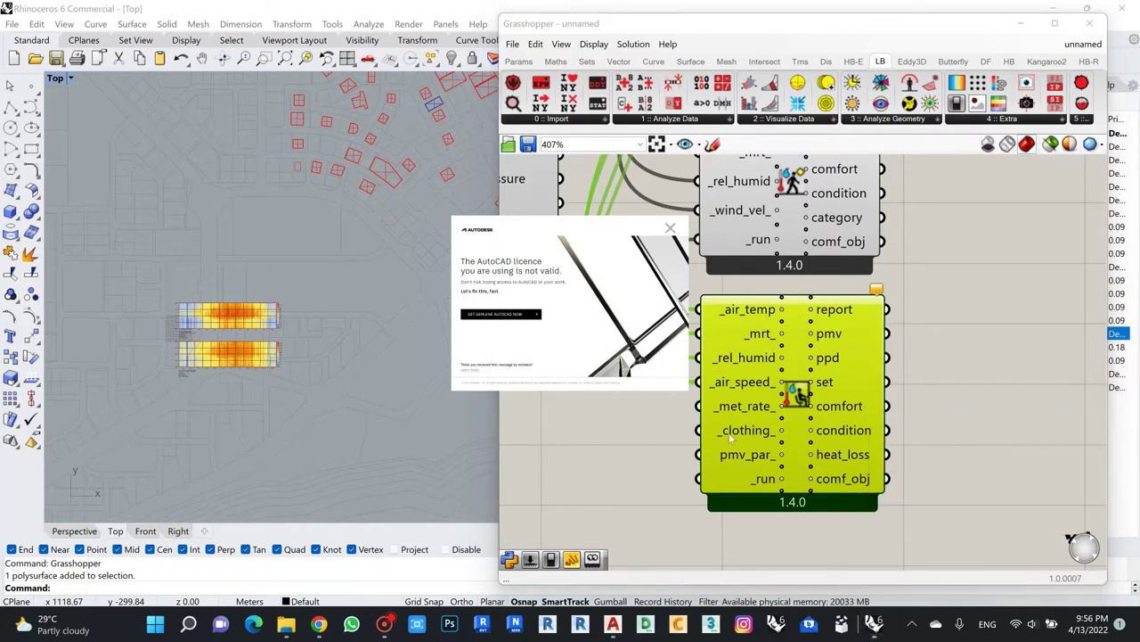
pyautogui.click(634, 474)
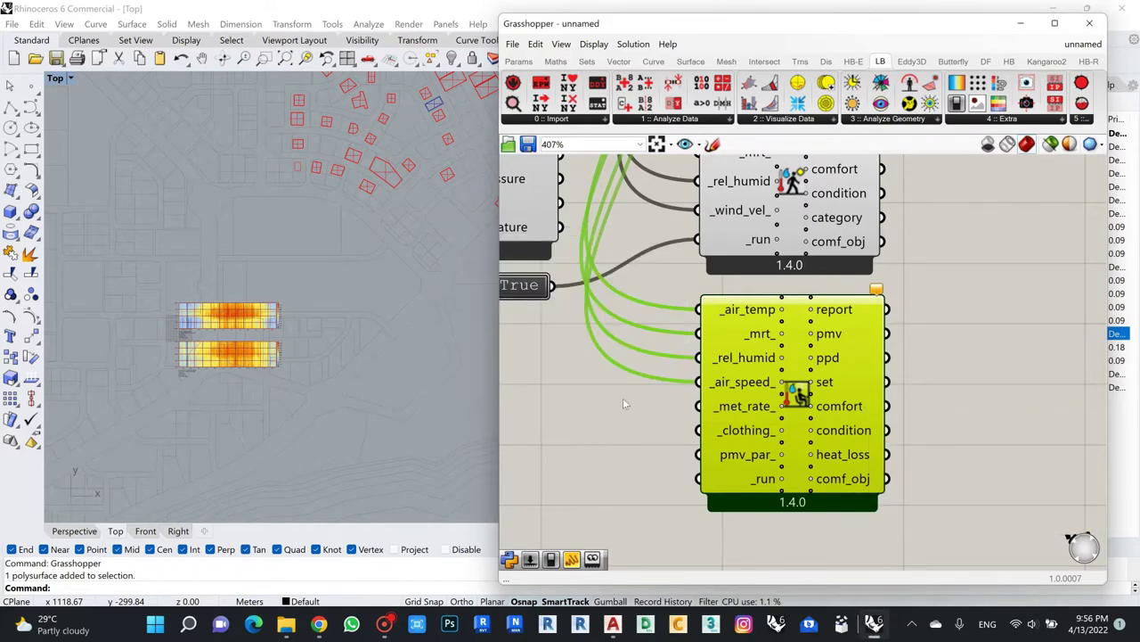
pyautogui.scroll(-3, 692, 388)
pyautogui.scroll(2, 658, 402)
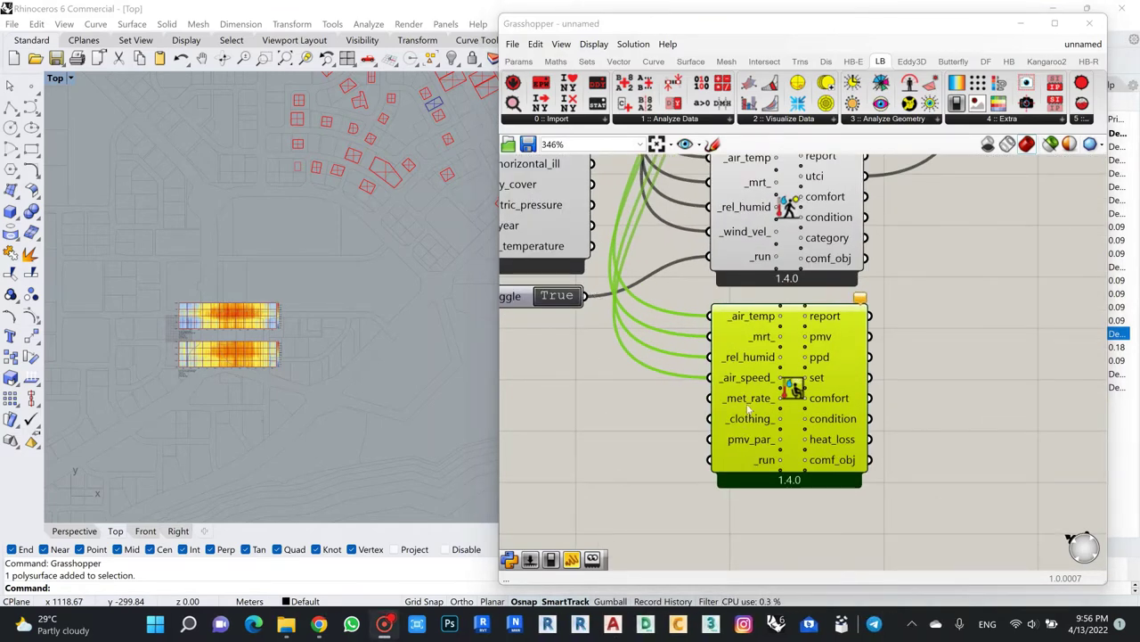
pyautogui.moveTo(740, 439)
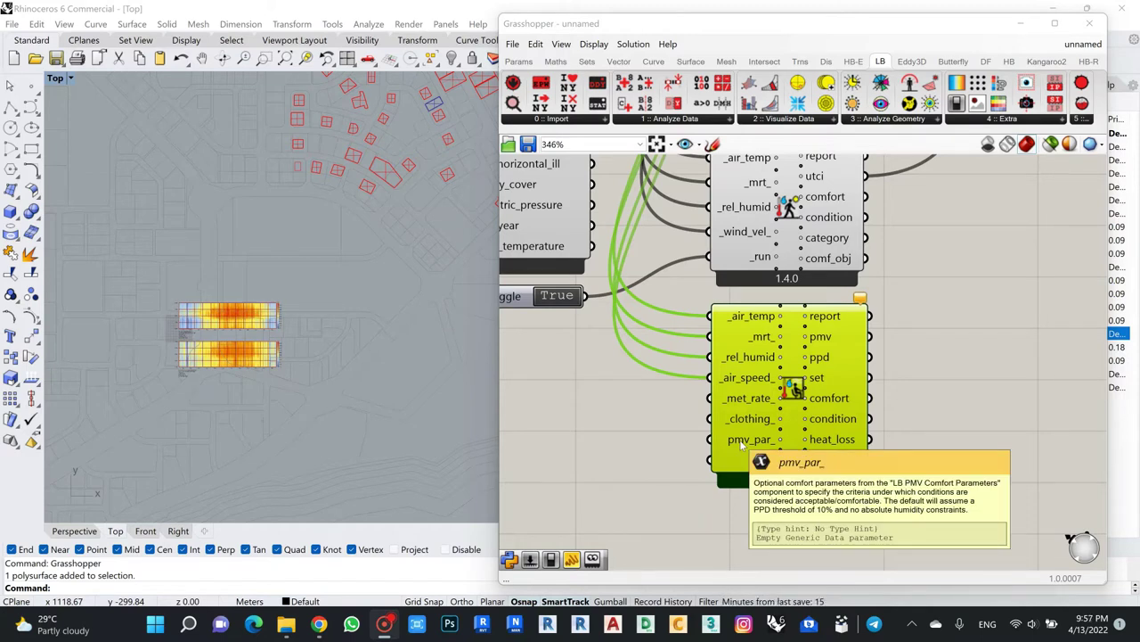
pyautogui.scroll(-3, 757, 330)
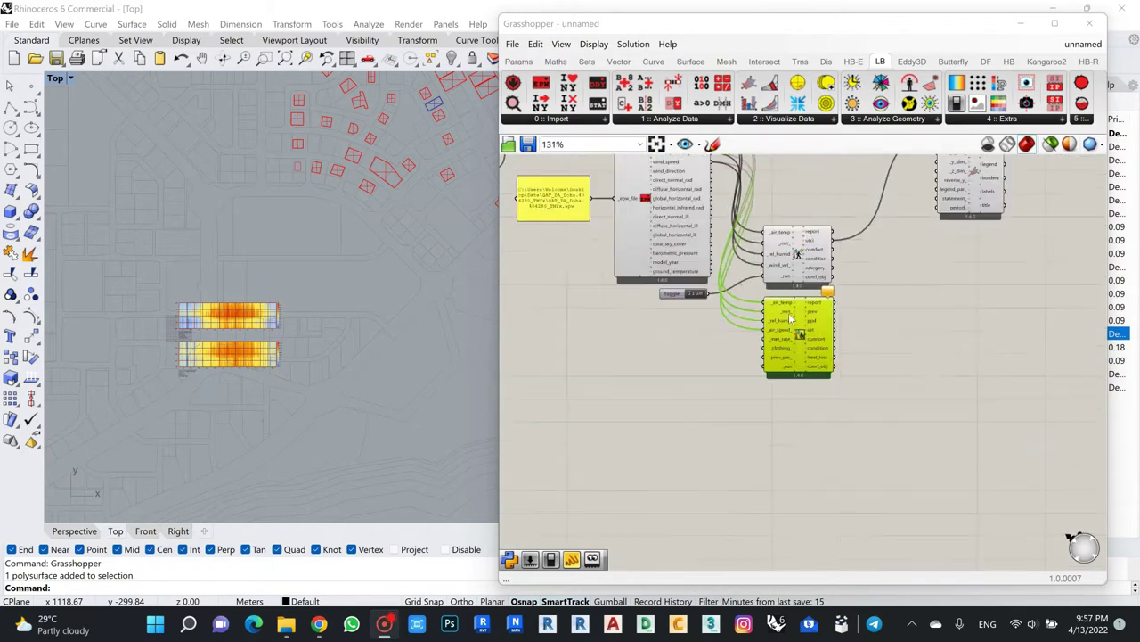
pyautogui.scroll(2, 789, 312)
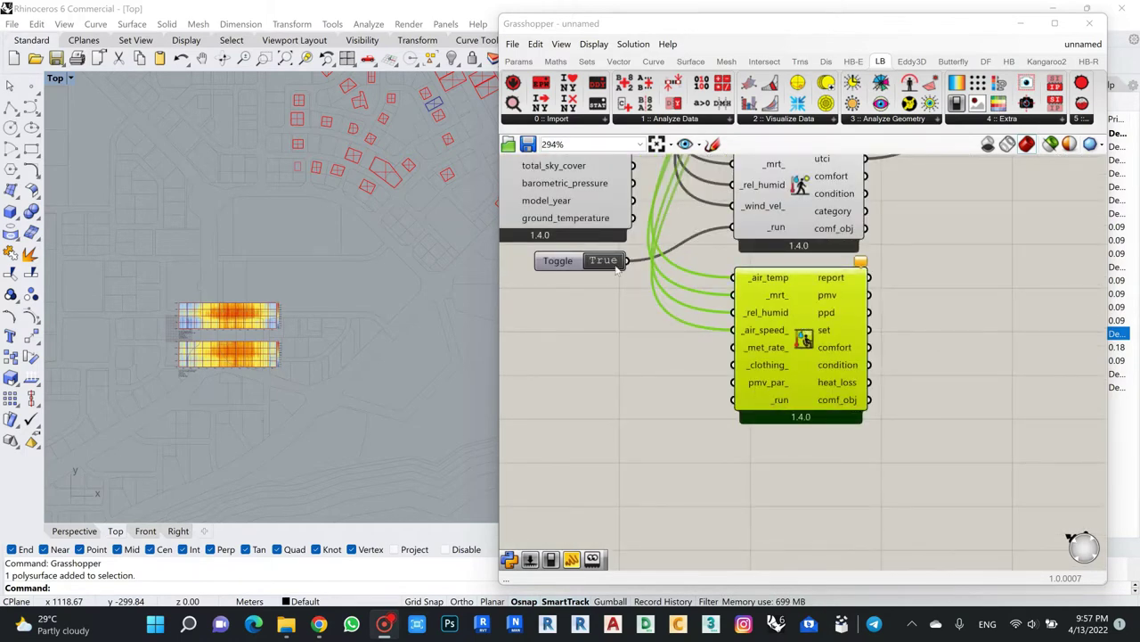
# Connect the Boolean Toggle to _run of LB PMV Comfort and its pmv output to _data of the hourly plot component.
pyautogui.moveTo(627, 260); pyautogui.dragTo(732, 400)
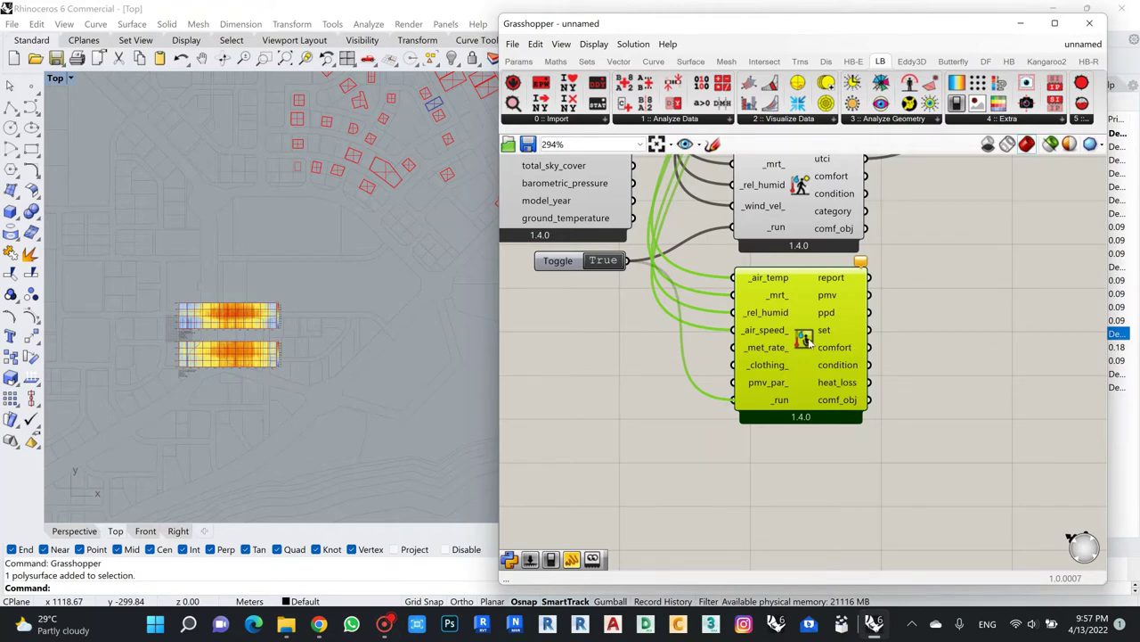
pyautogui.click(775, 465)
pyautogui.scroll(-5, 785, 368)
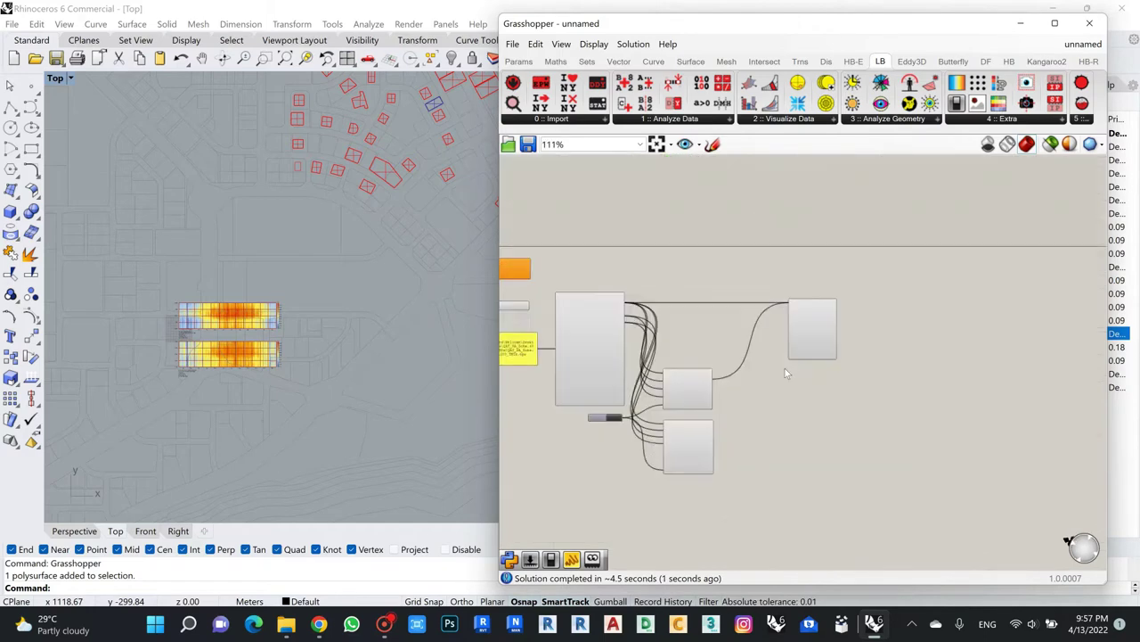
pyautogui.scroll(3, 785, 368)
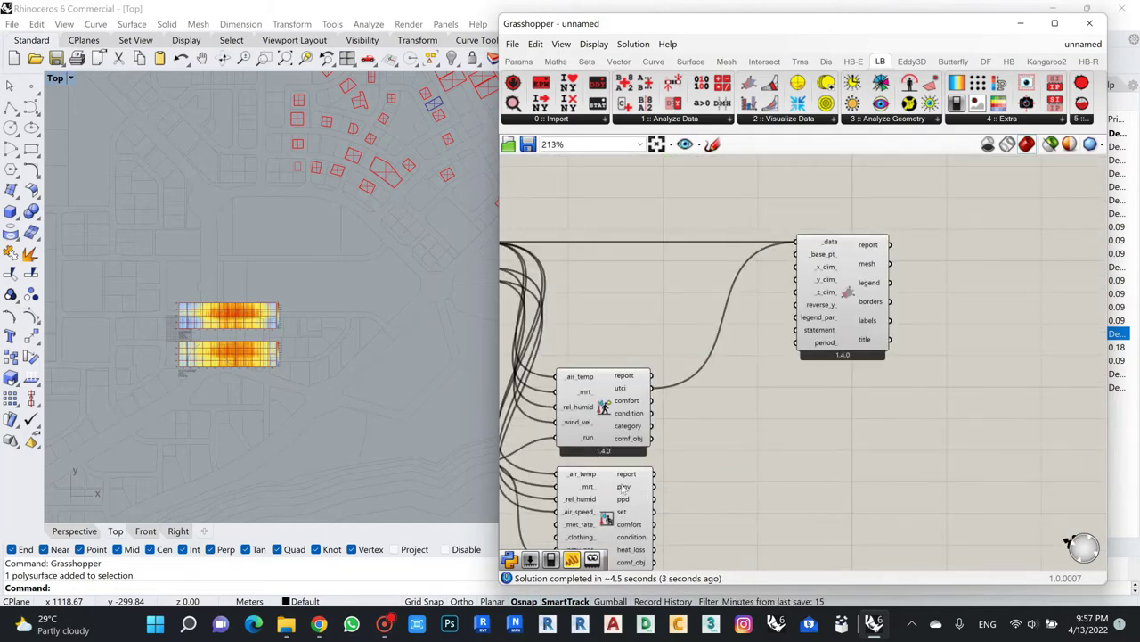
pyautogui.moveTo(657, 491); pyautogui.dragTo(793, 250)
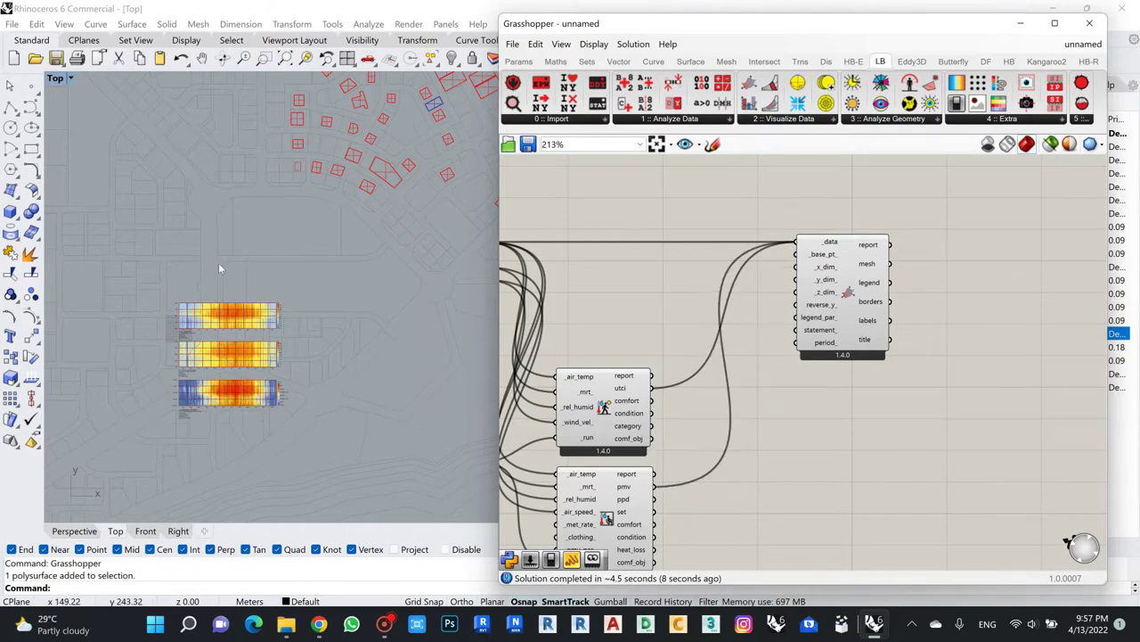
# Examine the Predicted Mean Vote hourly plot in the Top viewport, including its title text, hours and the January to April months.
pyautogui.scroll(5, 186, 400)
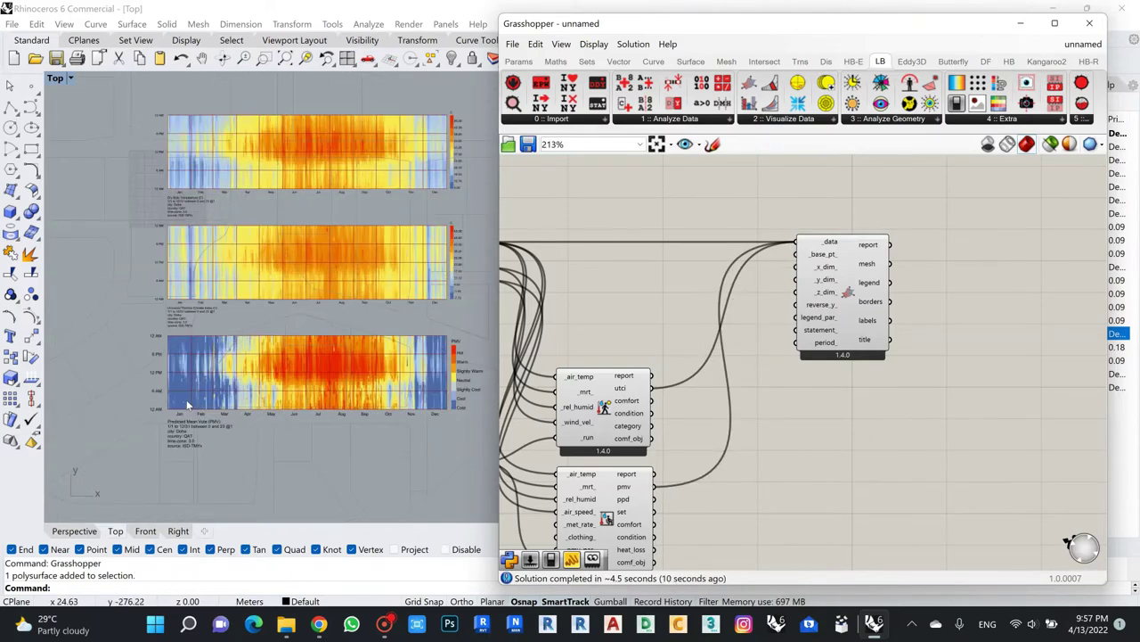
pyautogui.scroll(4, 186, 399)
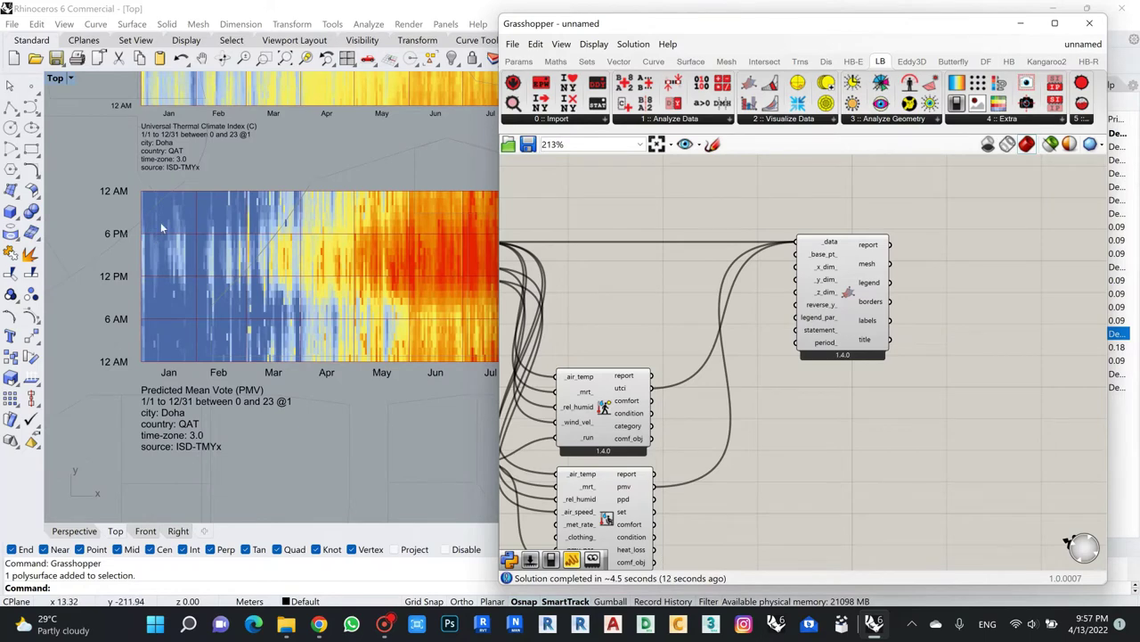
pyautogui.scroll(-3, 160, 227)
pyautogui.scroll(3, 214, 336)
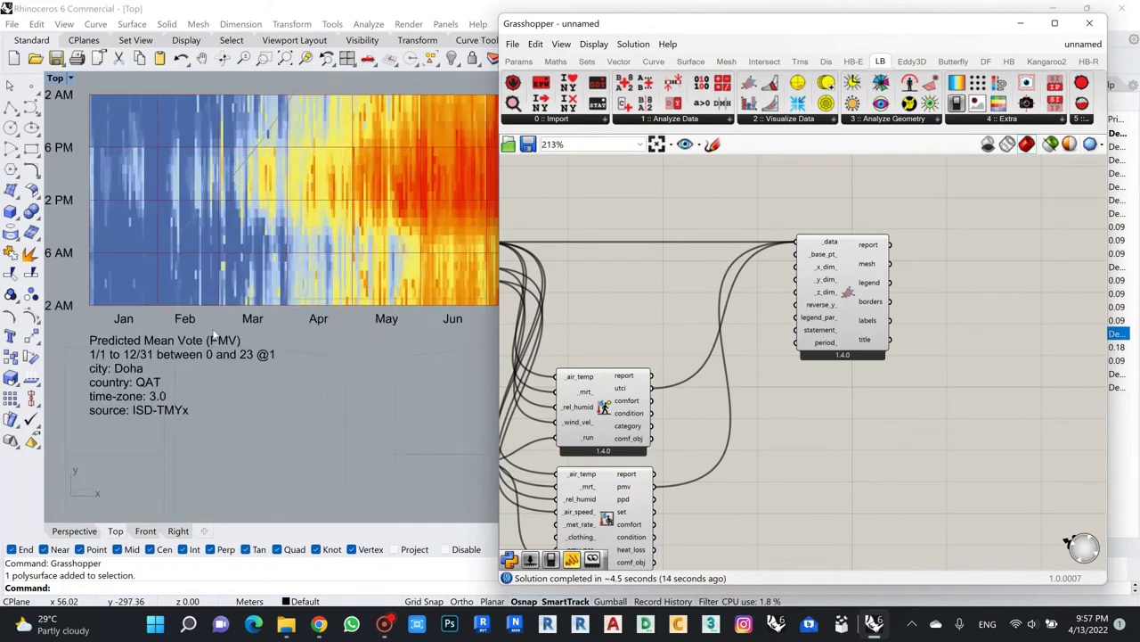
pyautogui.scroll(2, 187, 262)
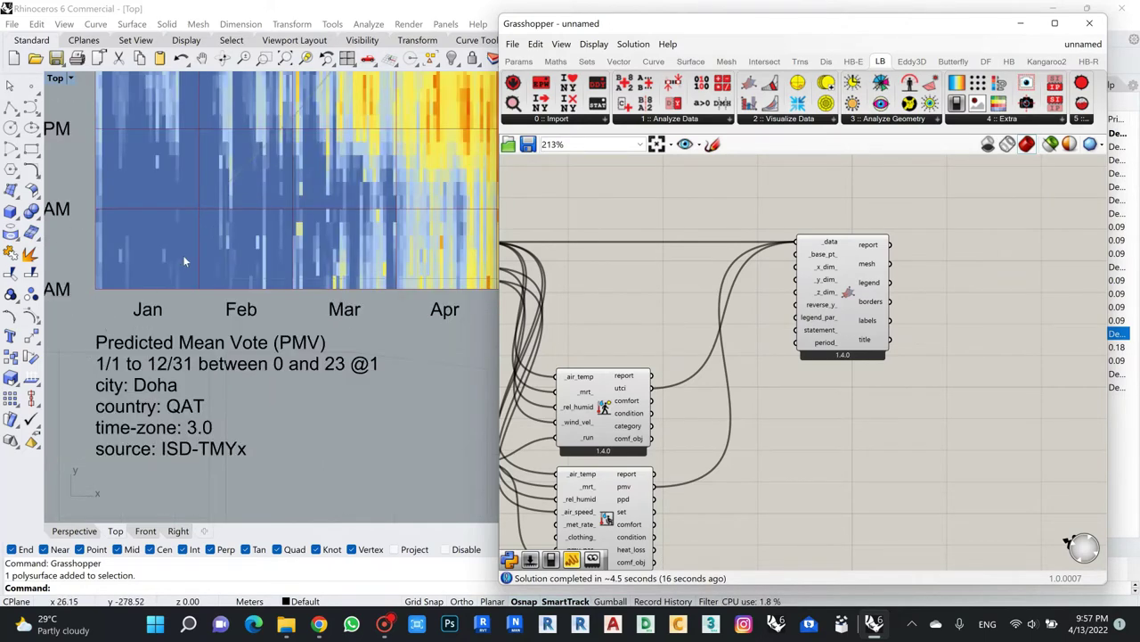
pyautogui.scroll(-4, 187, 262)
pyautogui.scroll(2, 189, 288)
pyautogui.scroll(-2, 173, 326)
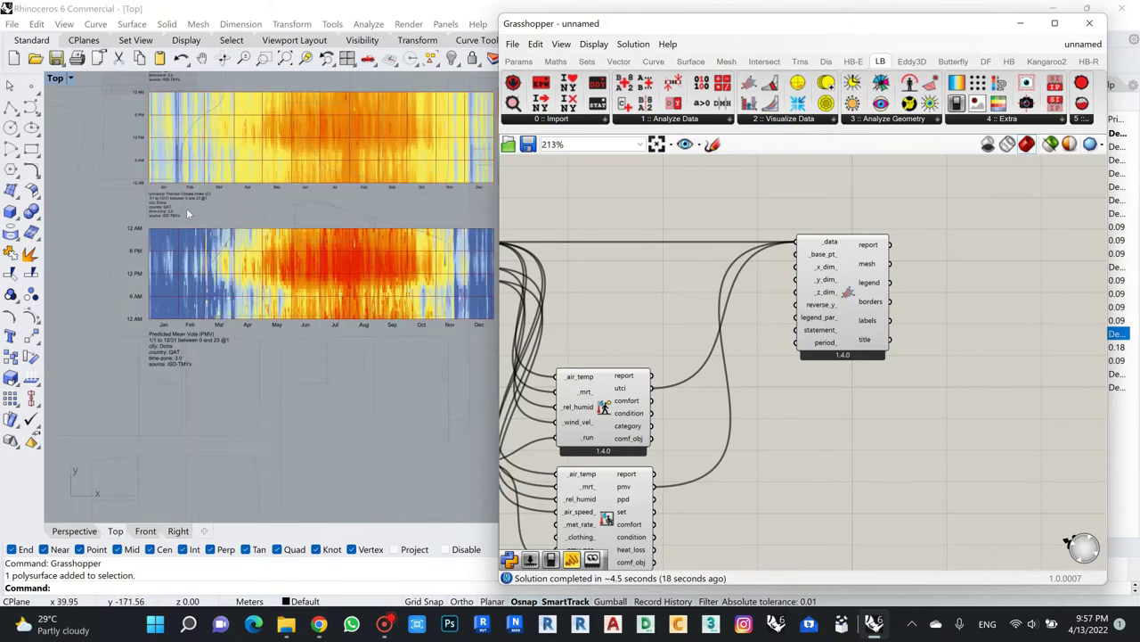
pyautogui.scroll(1, 219, 278)
pyautogui.scroll(-2, 181, 296)
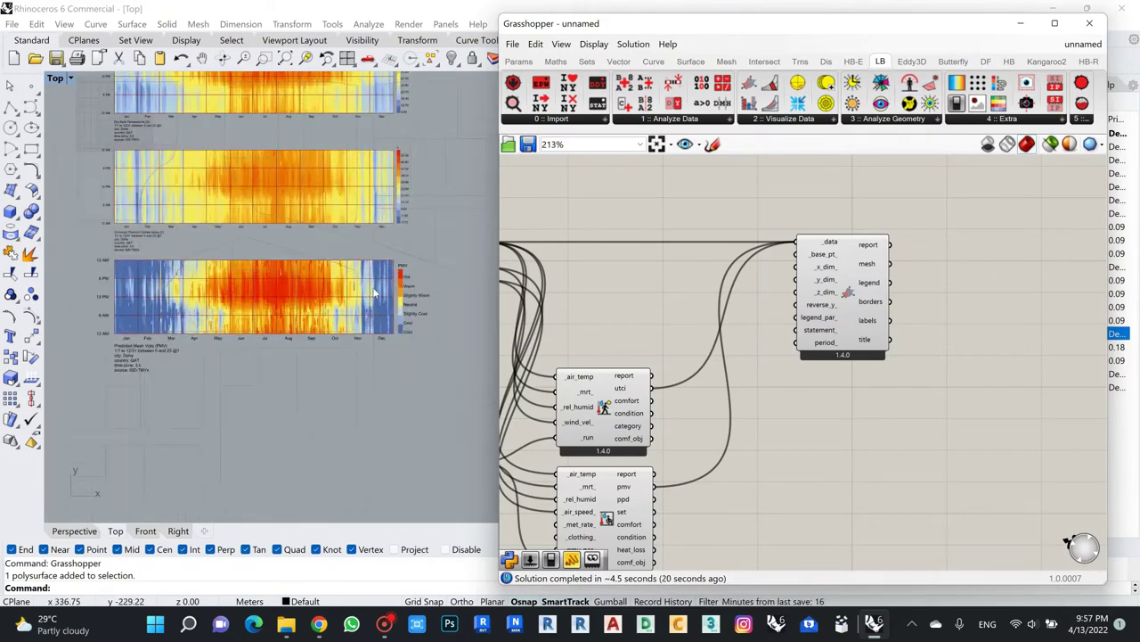
# Read the PMV legend categories and relate them to the plot's autumn and winter months.
pyautogui.scroll(3, 459, 267)
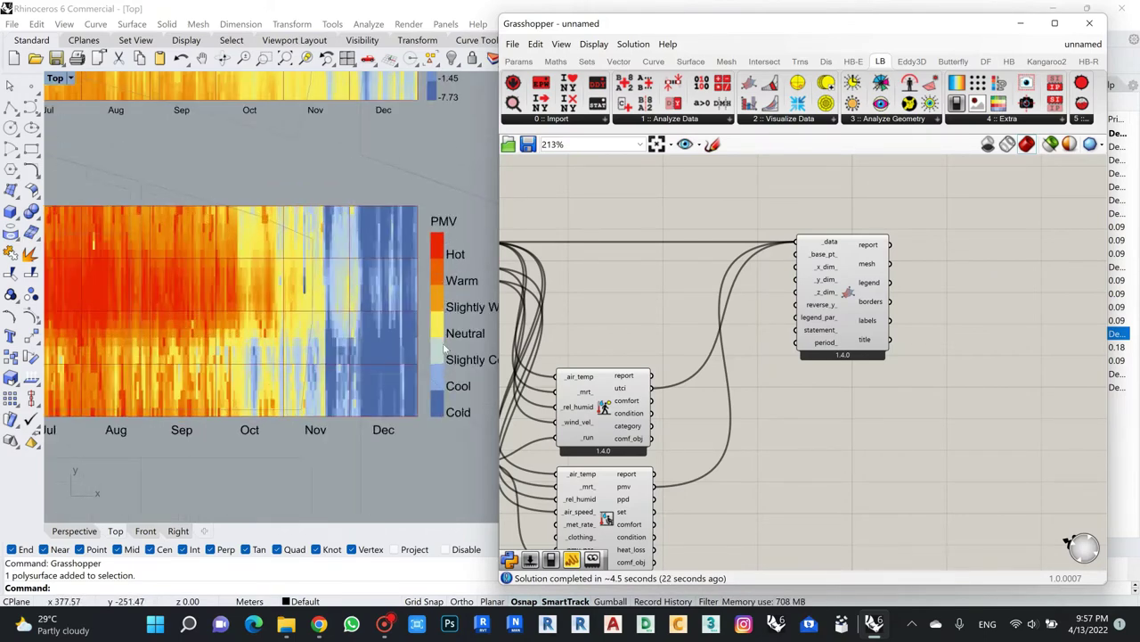
pyautogui.scroll(-2, 282, 320)
pyautogui.scroll(2, 440, 293)
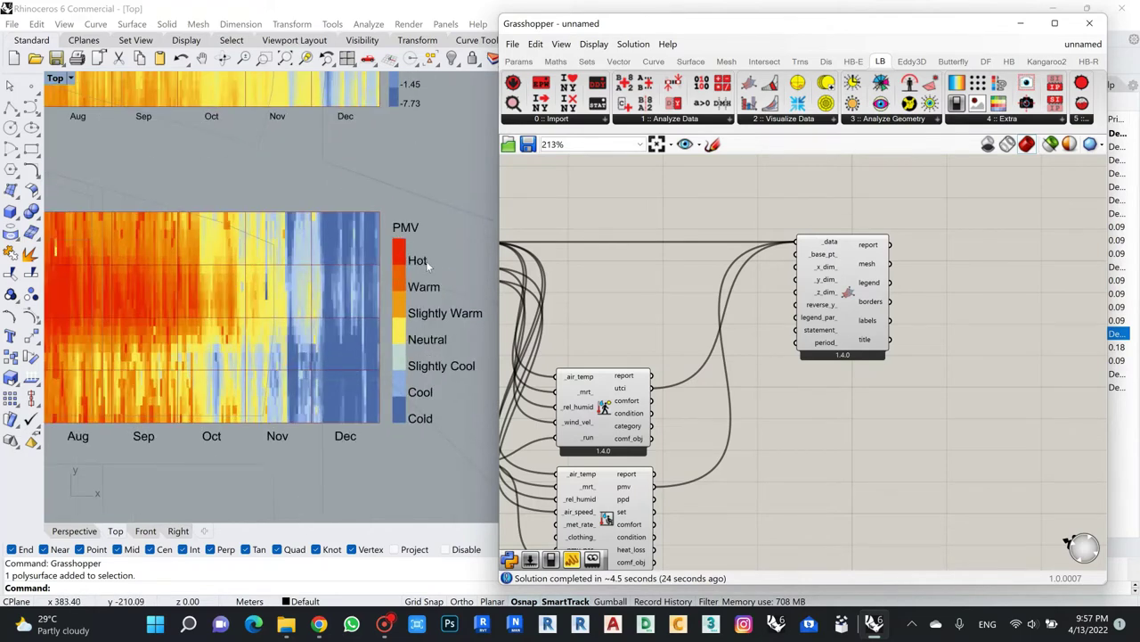
pyautogui.scroll(-2, 432, 262)
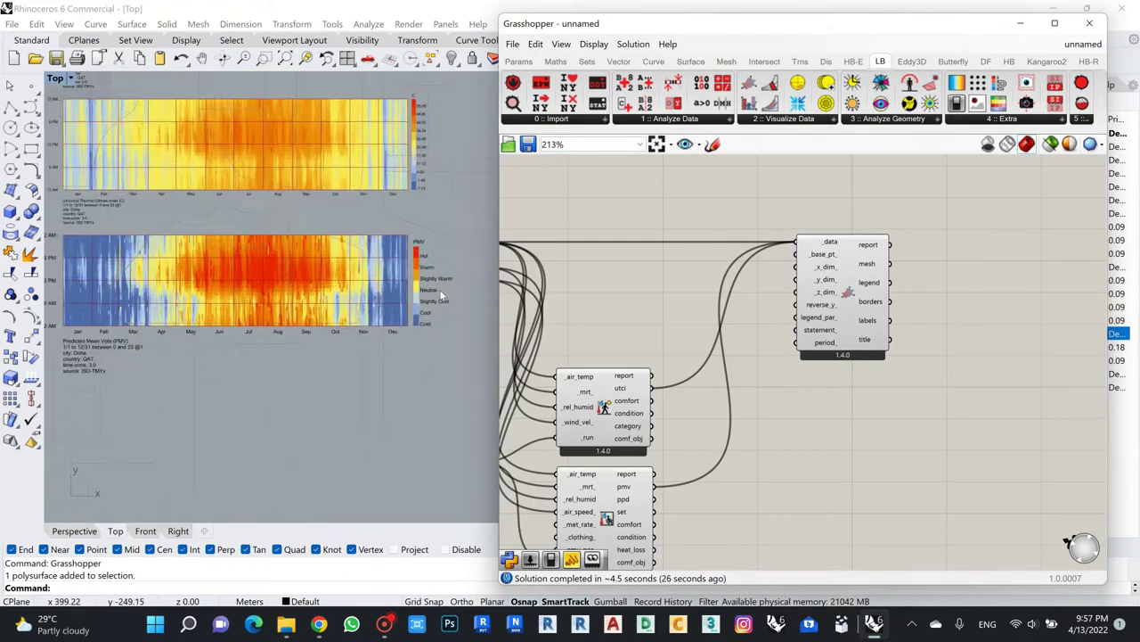
pyautogui.scroll(2, 419, 295)
pyautogui.scroll(-2, 424, 295)
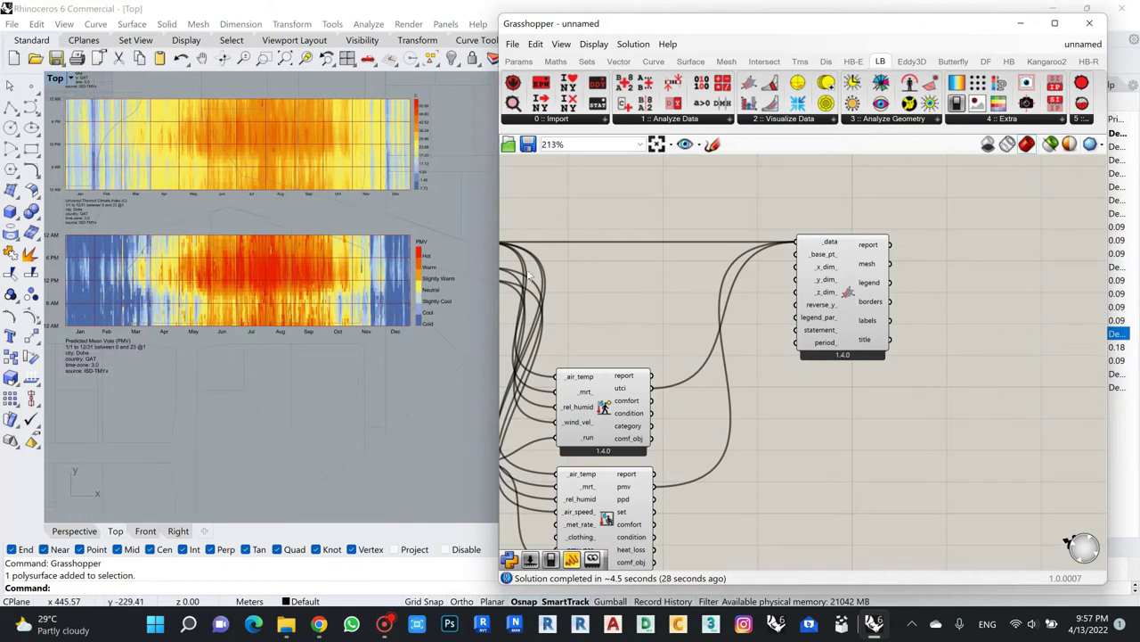
# Examine the summer months of the PMV plot and compare them with the UTCI and dry bulb temperature plots above.
pyautogui.scroll(-1, 531, 275)
pyautogui.scroll(1, 212, 363)
pyautogui.scroll(1, 209, 360)
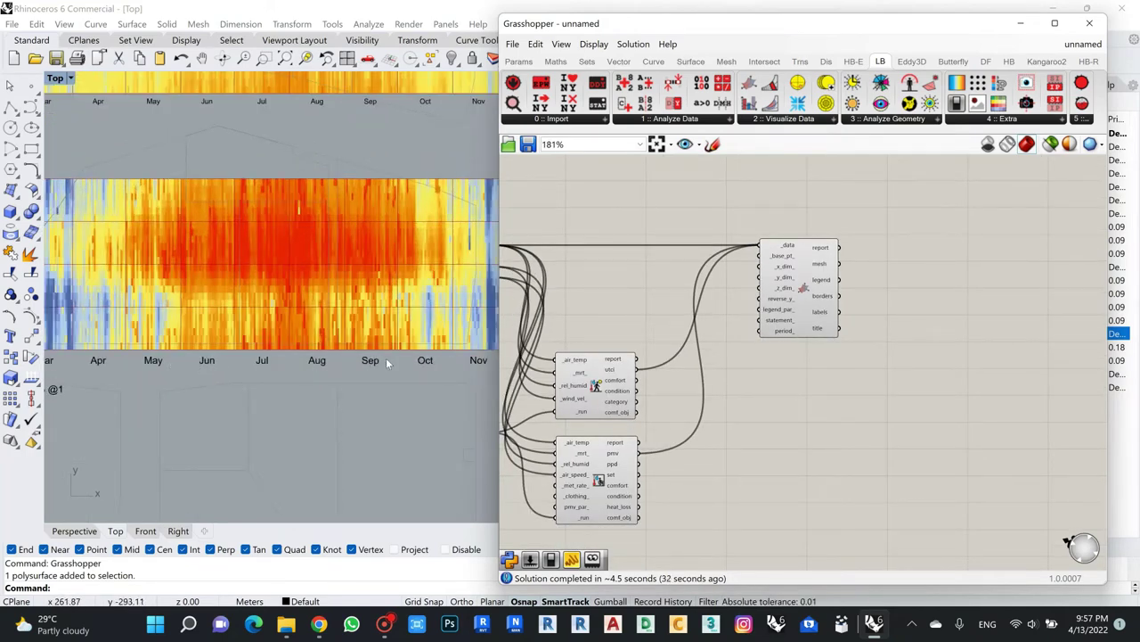
pyautogui.scroll(-2, 326, 214)
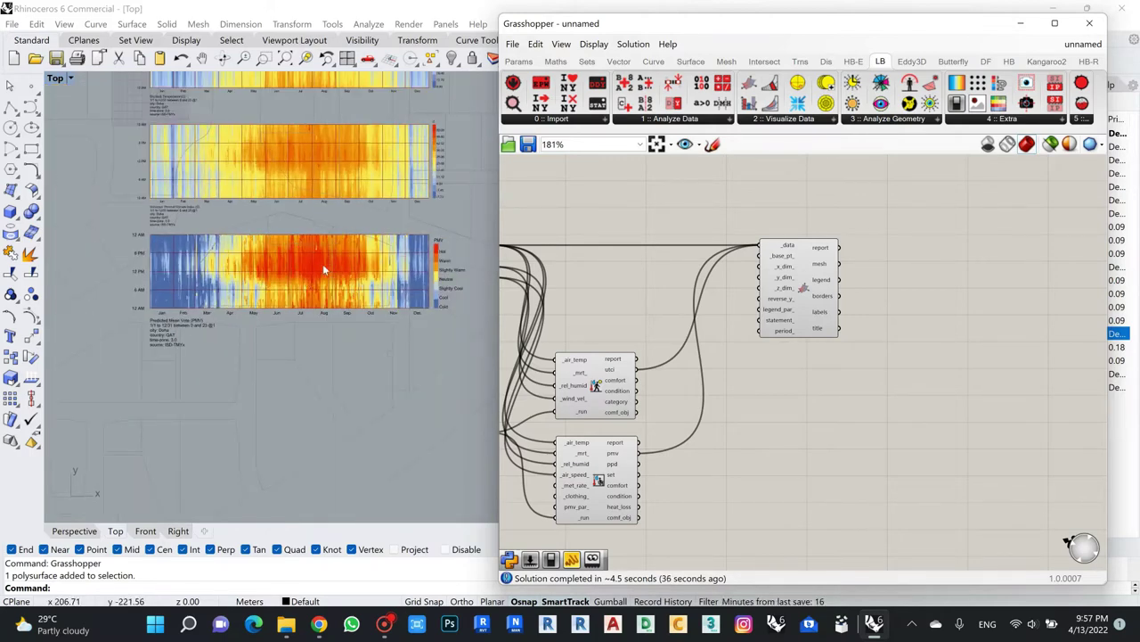
pyautogui.scroll(2, 250, 274)
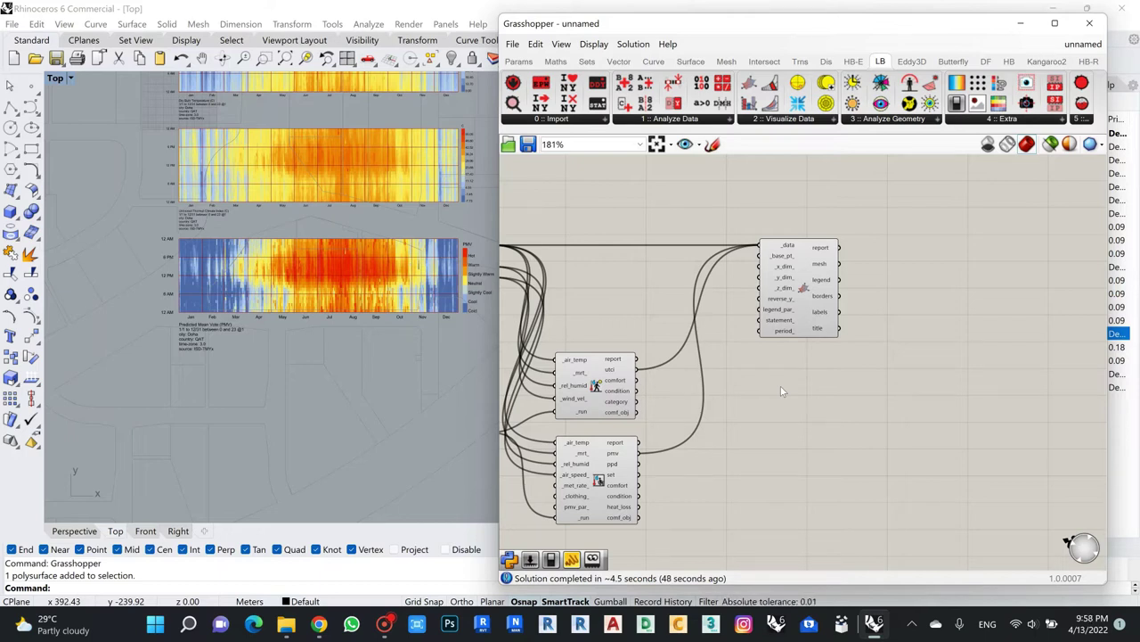
pyautogui.scroll(-2, 715, 312)
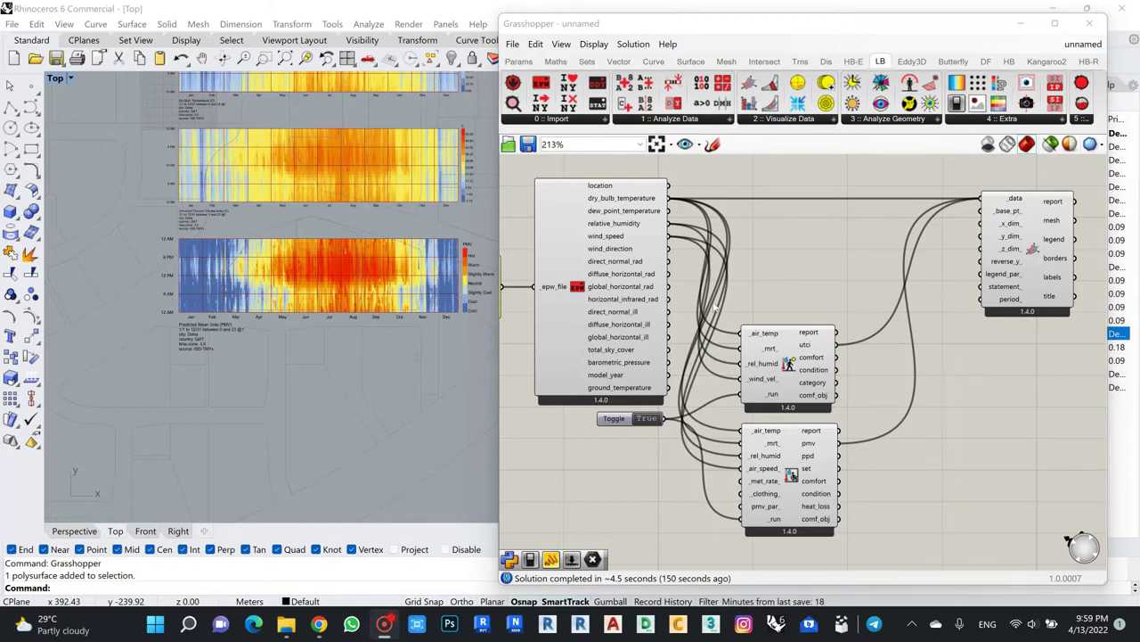
pyautogui.scroll(-6, 716, 307)
pyautogui.scroll(8, 757, 311)
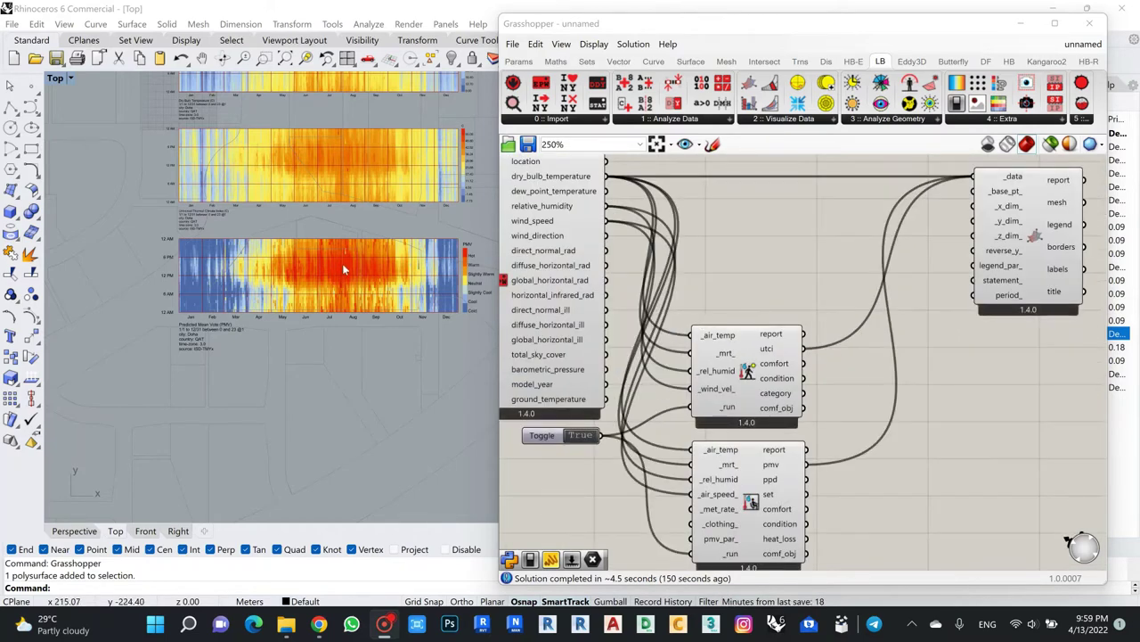
pyautogui.scroll(3, 343, 267)
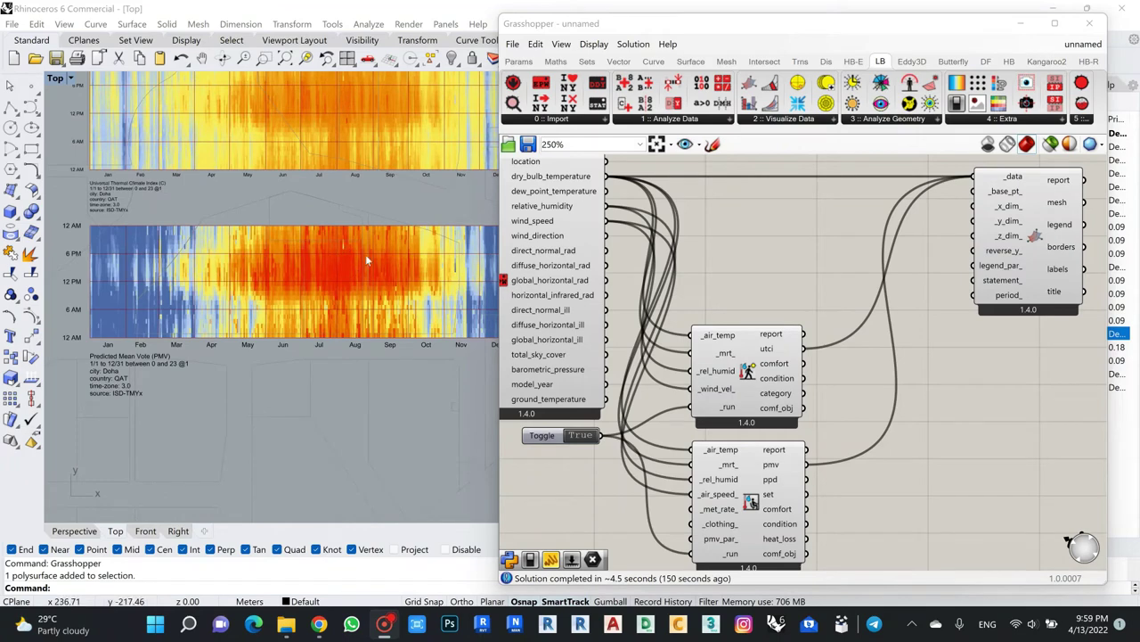
pyautogui.scroll(-5, 279, 246)
pyautogui.scroll(1, 279, 246)
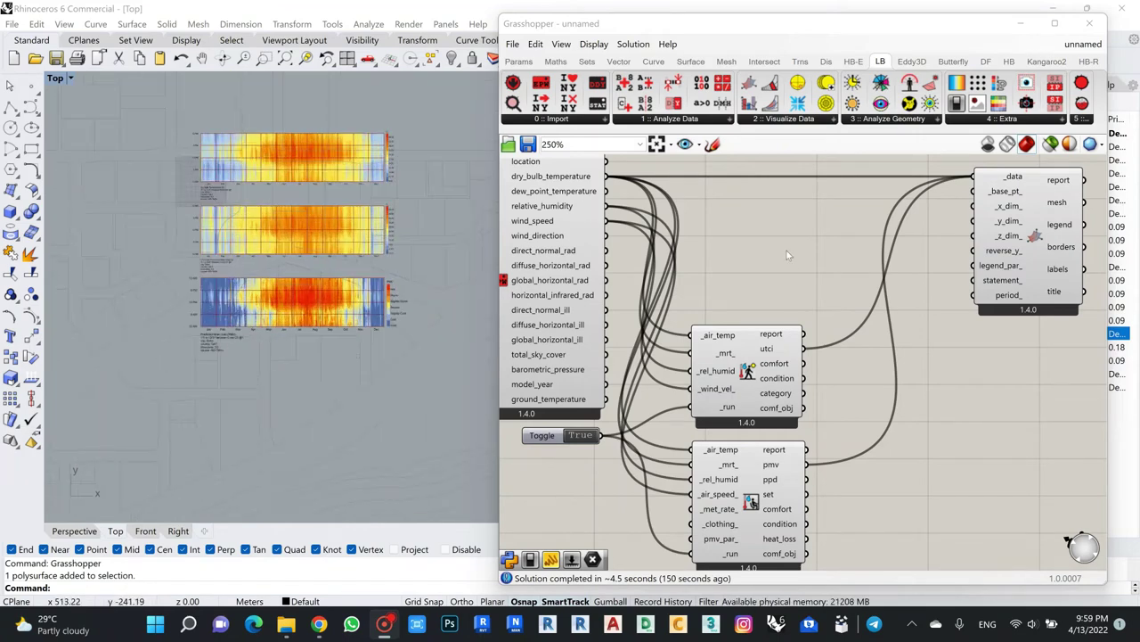
# Add an LB Analysis Period component from Ladybug's Analyze Data group below the Boolean Toggle.
pyautogui.scroll(-3, 787, 250)
pyautogui.click(691, 122)
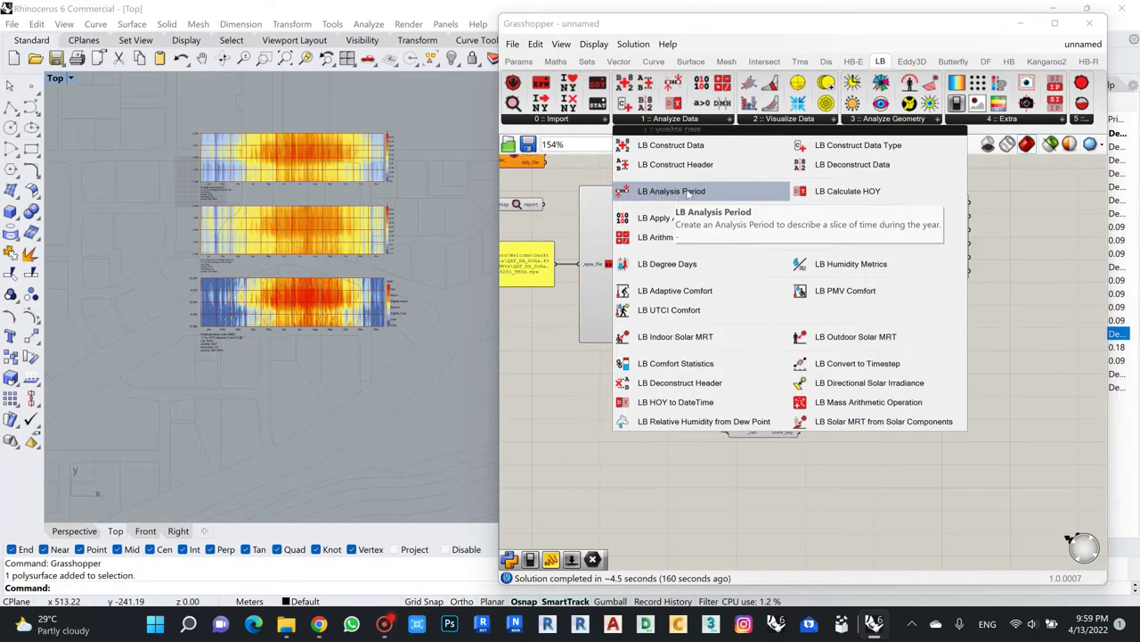
pyautogui.moveTo(683, 188); pyautogui.dragTo(659, 462)
pyautogui.scroll(3, 662, 470)
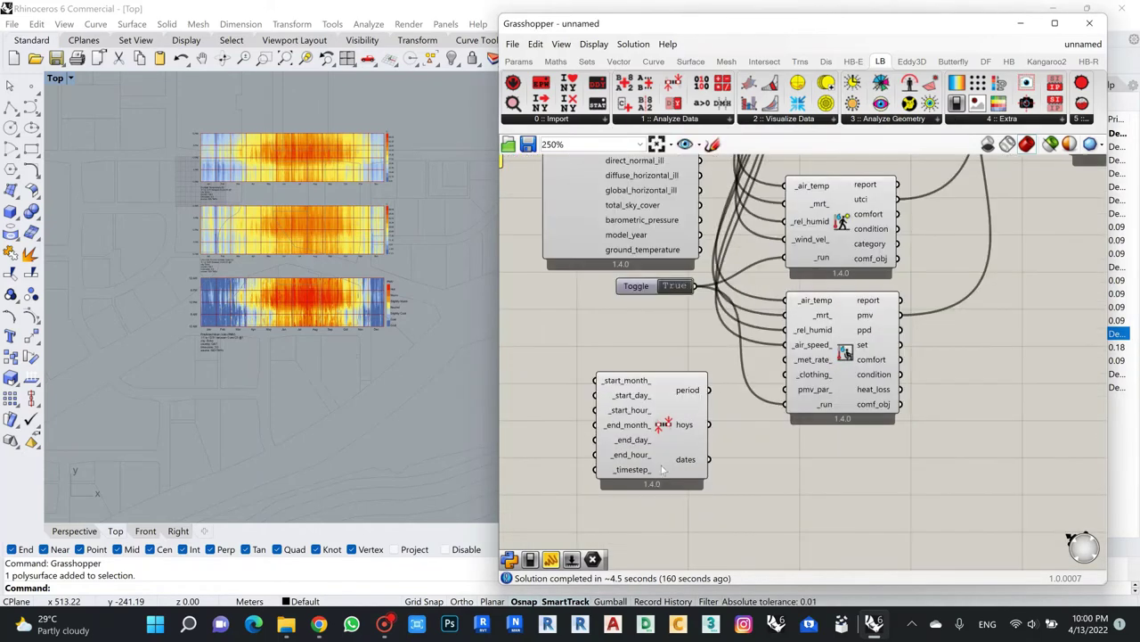
pyautogui.scroll(2, 687, 463)
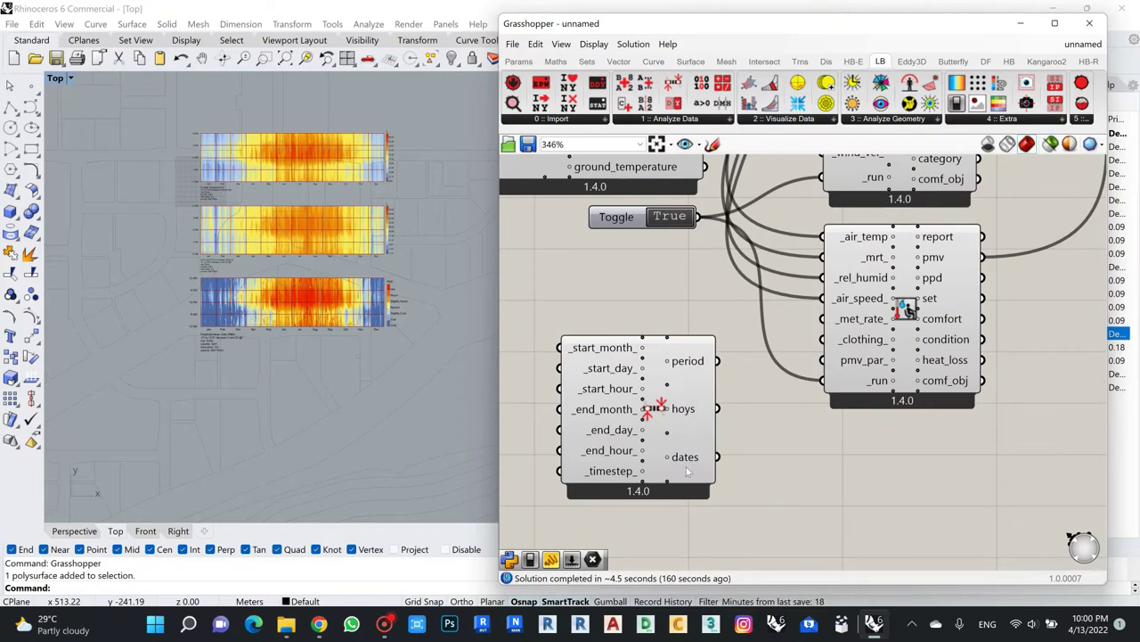
# Read the description of the period_ input on the hourly plot component.
pyautogui.scroll(-3, 691, 453)
pyautogui.scroll(2, 893, 259)
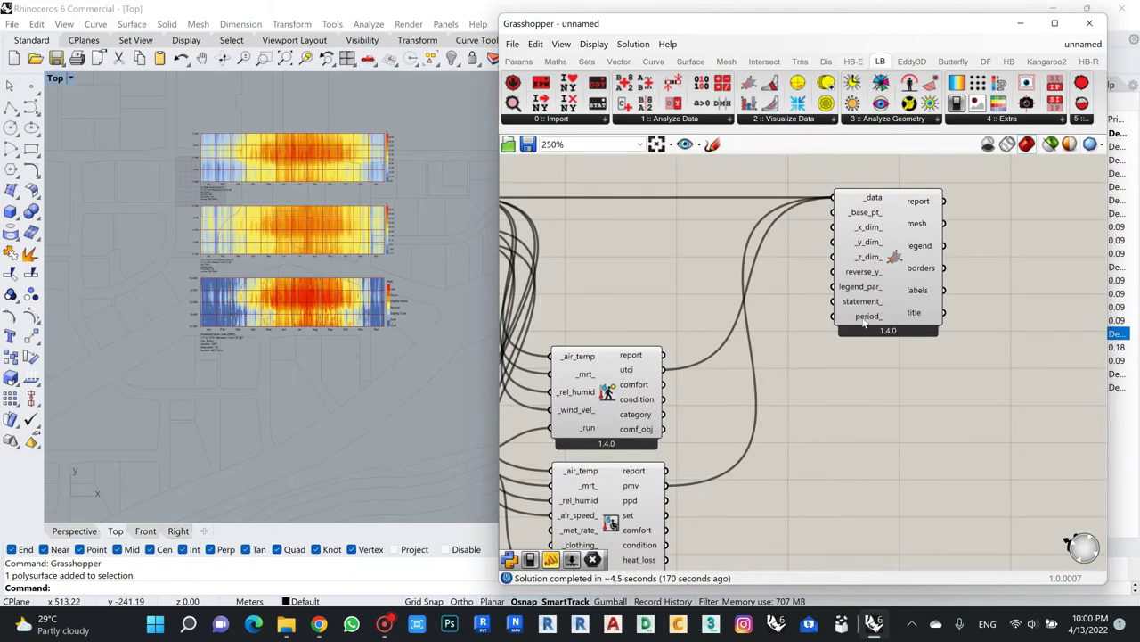
pyautogui.moveTo(864, 323)
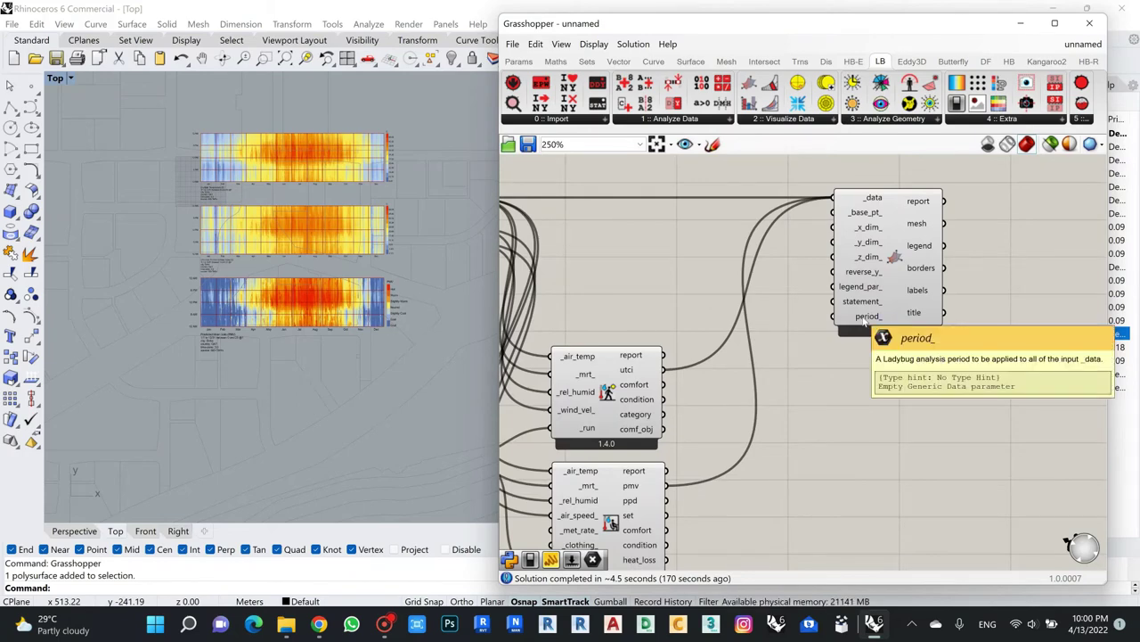
pyautogui.scroll(-3, 837, 357)
pyautogui.scroll(5, 801, 386)
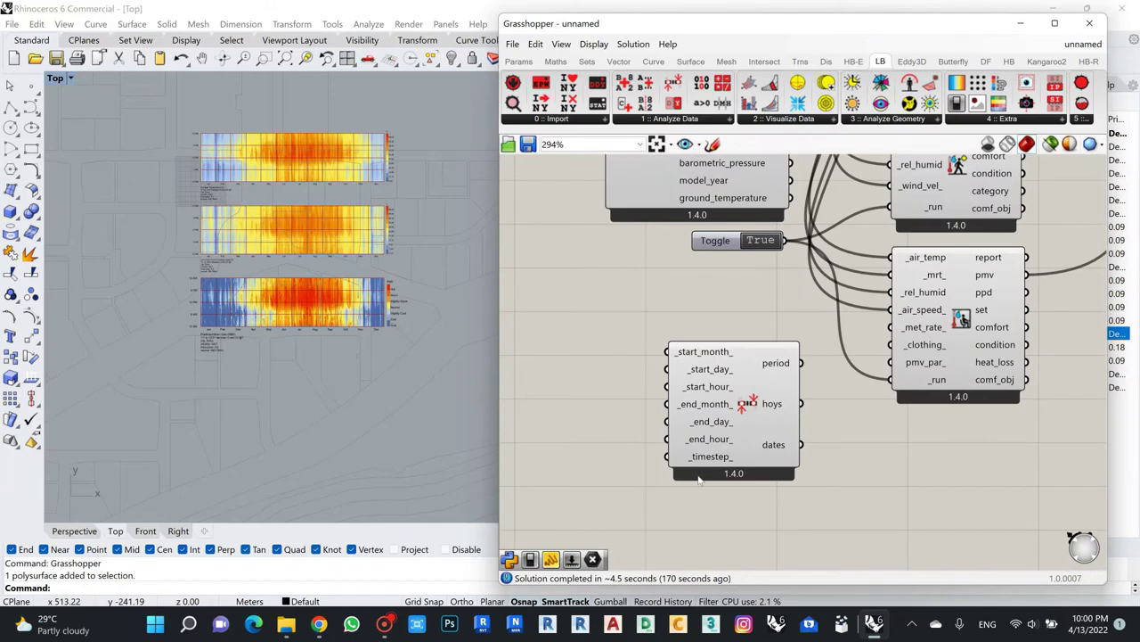
# Reposition the LB Analysis Period component slightly and place a number slider with value 5 beside its _start_month_ input.
pyautogui.moveTo(723, 424); pyautogui.dragTo(754, 448)
pyautogui.click(734, 321)
pyautogui.scroll(-2, 736, 331)
pyautogui.scroll(3, 695, 359)
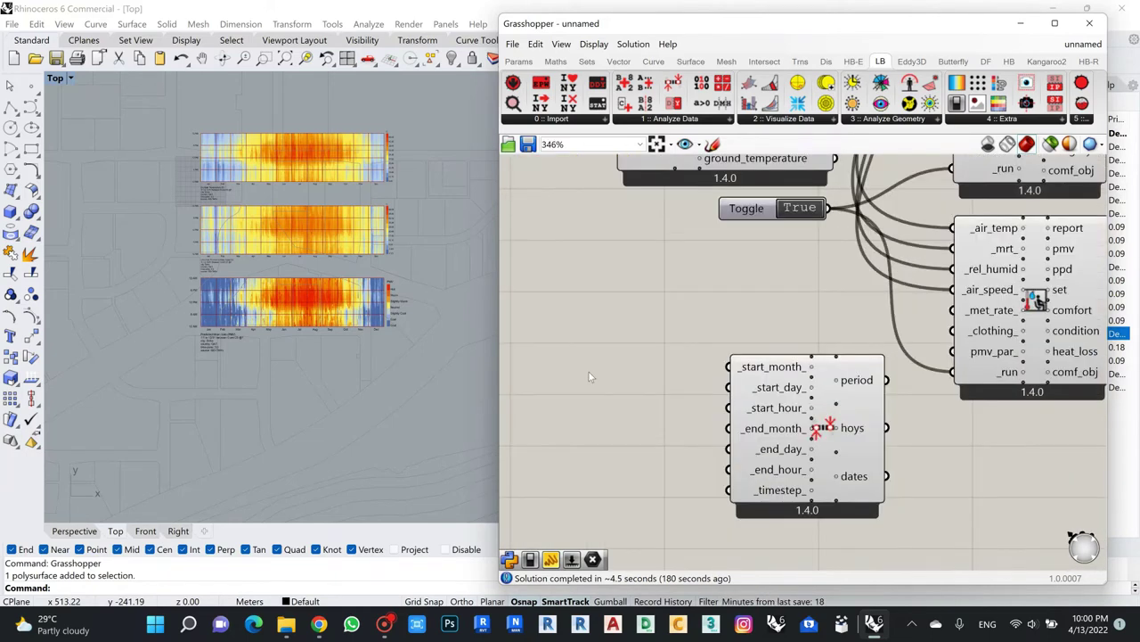
pyautogui.doubleClick(589, 372)
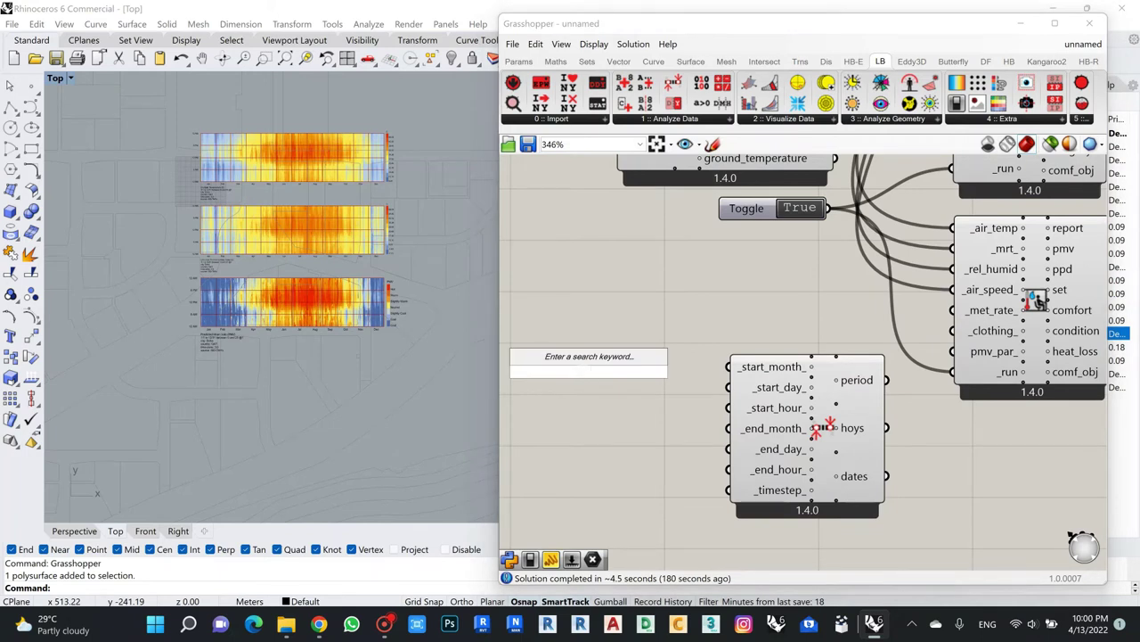
pyautogui.write('number slider')
pyautogui.press('Return')
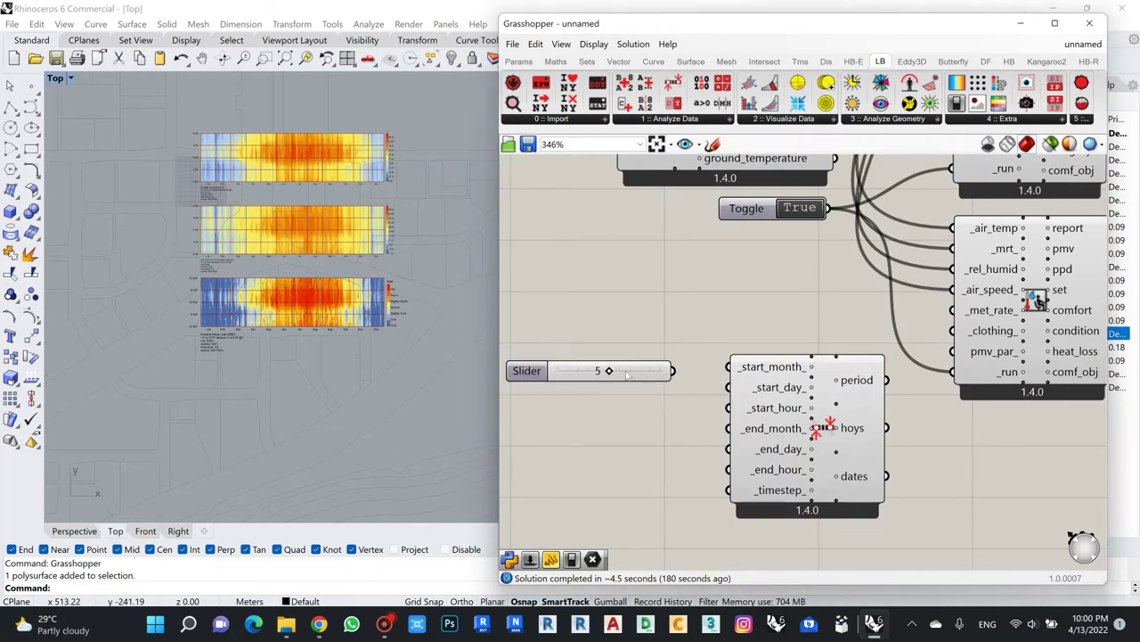
pyautogui.moveTo(627, 375); pyautogui.dragTo(629, 365)
# Add two number sliders with value 1, stacked below the value-5 slider beside LB Analysis Period.
pyautogui.doubleClick(609, 395)
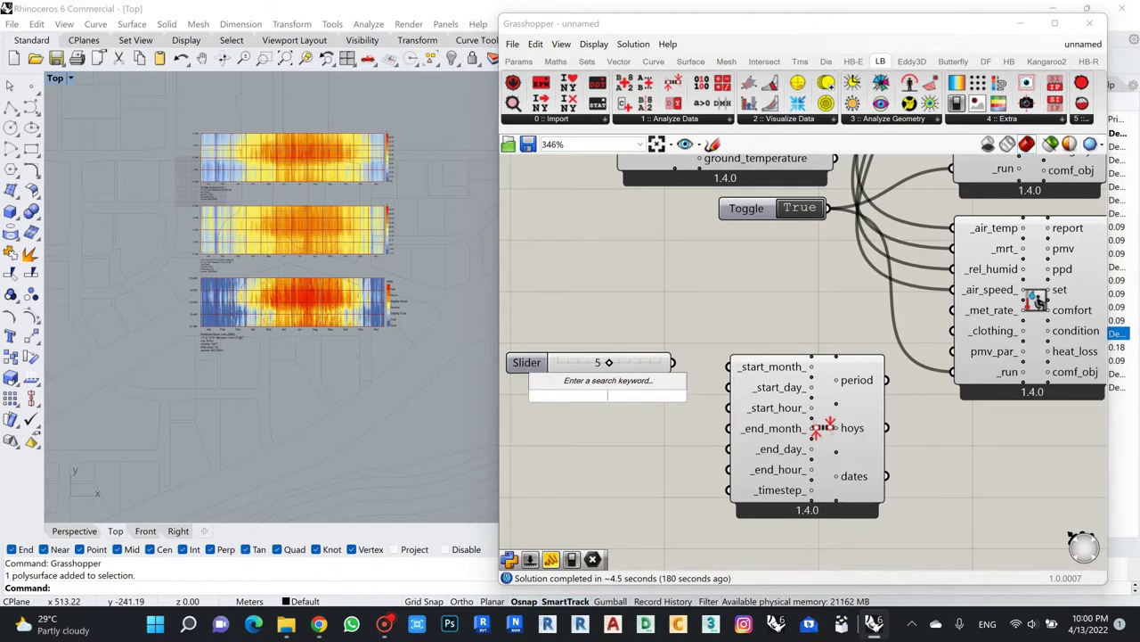
pyautogui.write('1')
pyautogui.press('Return')
pyautogui.moveTo(639, 400); pyautogui.dragTo(624, 397)
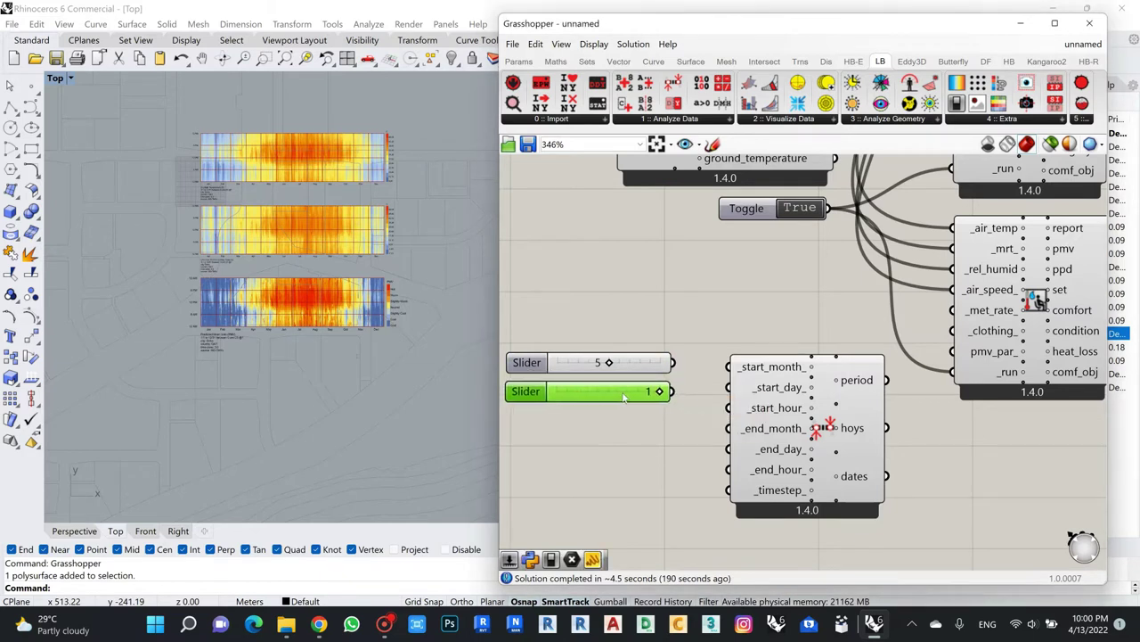
pyautogui.doubleClick(626, 405)
pyautogui.write('1')
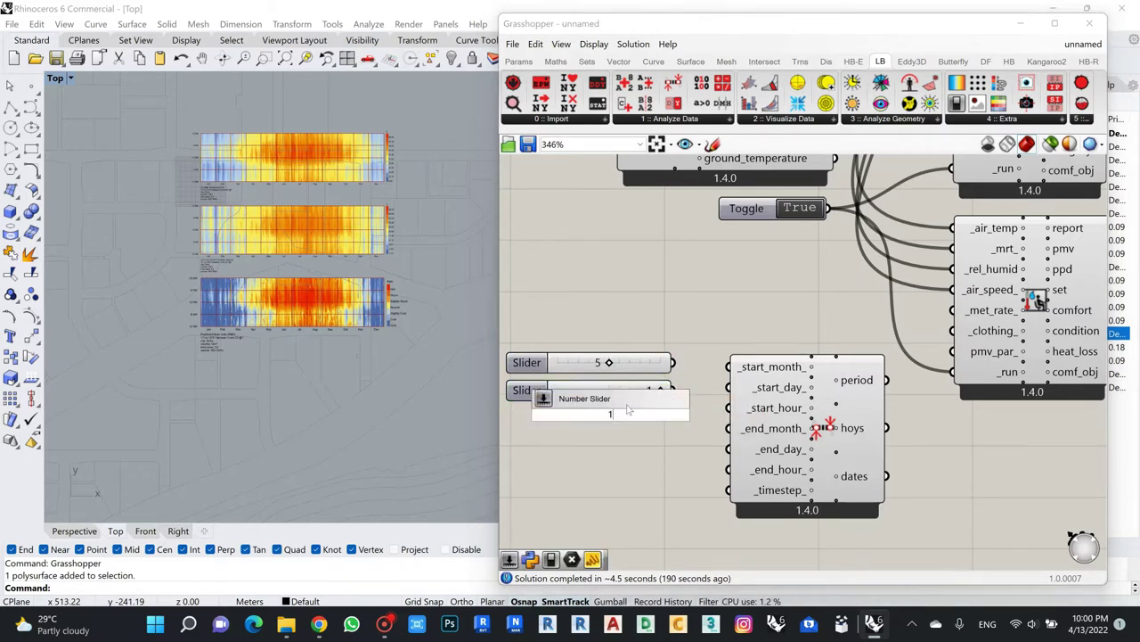
pyautogui.press('Return')
pyautogui.click(623, 417)
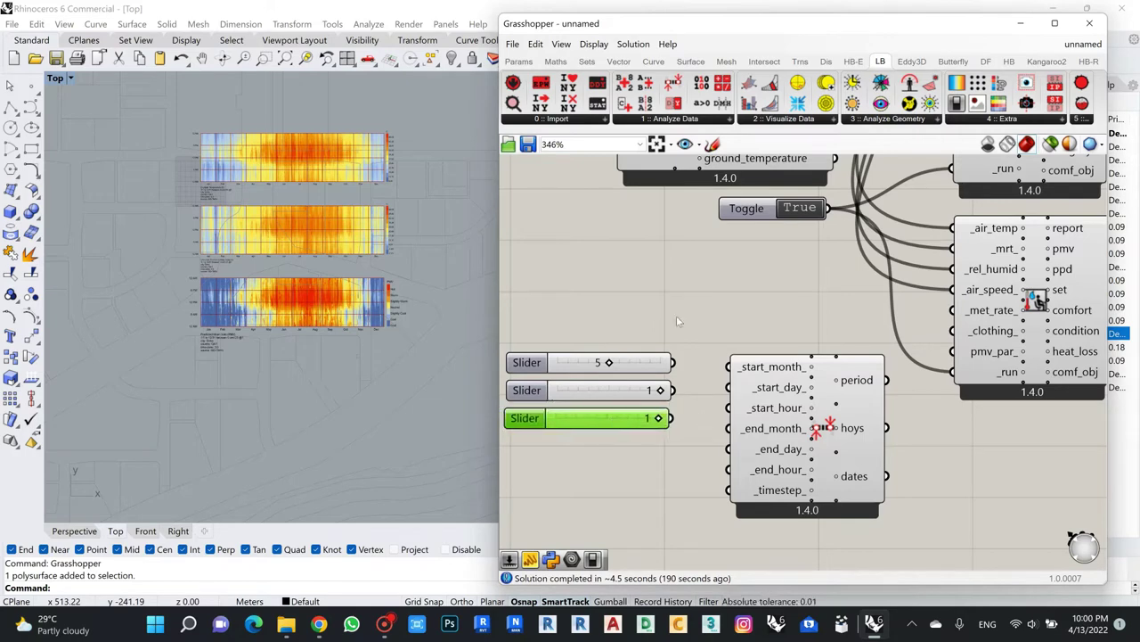
# Connect the value-5 slider to both the _start_month_ and _end_month_ inputs of LB Analysis Period.
pyautogui.scroll(1, 630, 424)
pyautogui.doubleClick(612, 400)
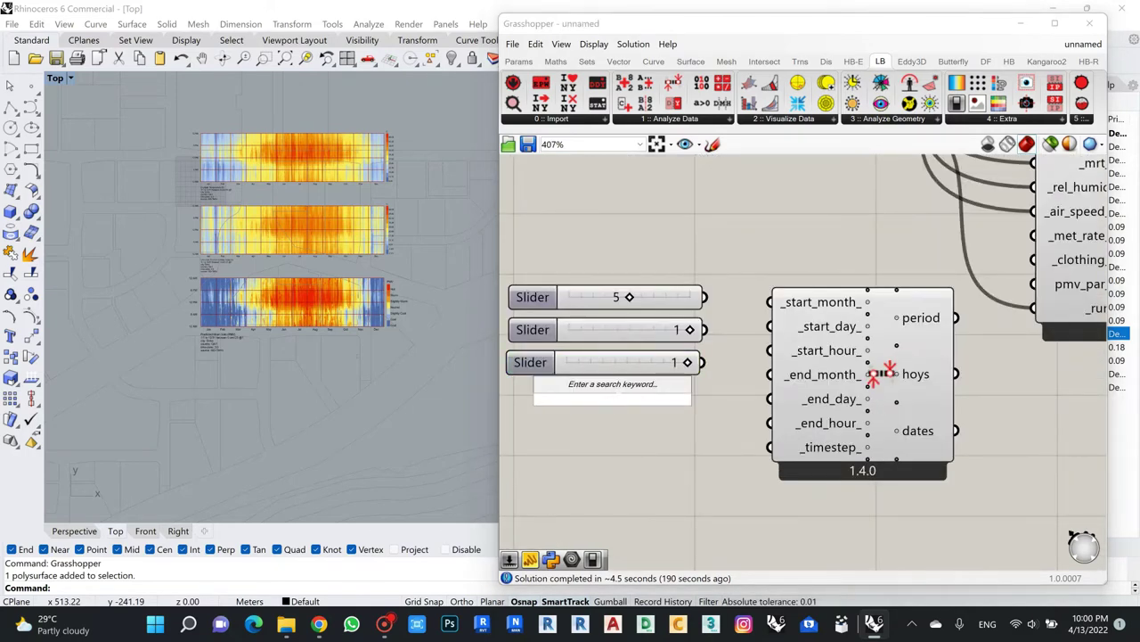
pyautogui.click(627, 445)
pyautogui.moveTo(705, 298); pyautogui.dragTo(770, 302)
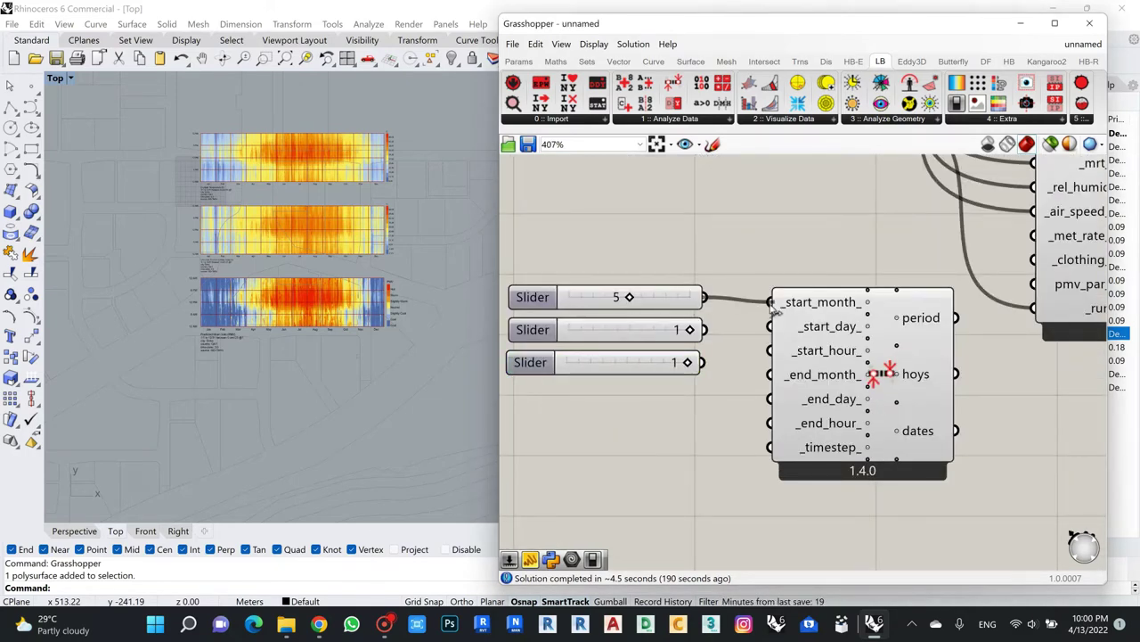
pyautogui.moveTo(693, 304); pyautogui.dragTo(770, 374)
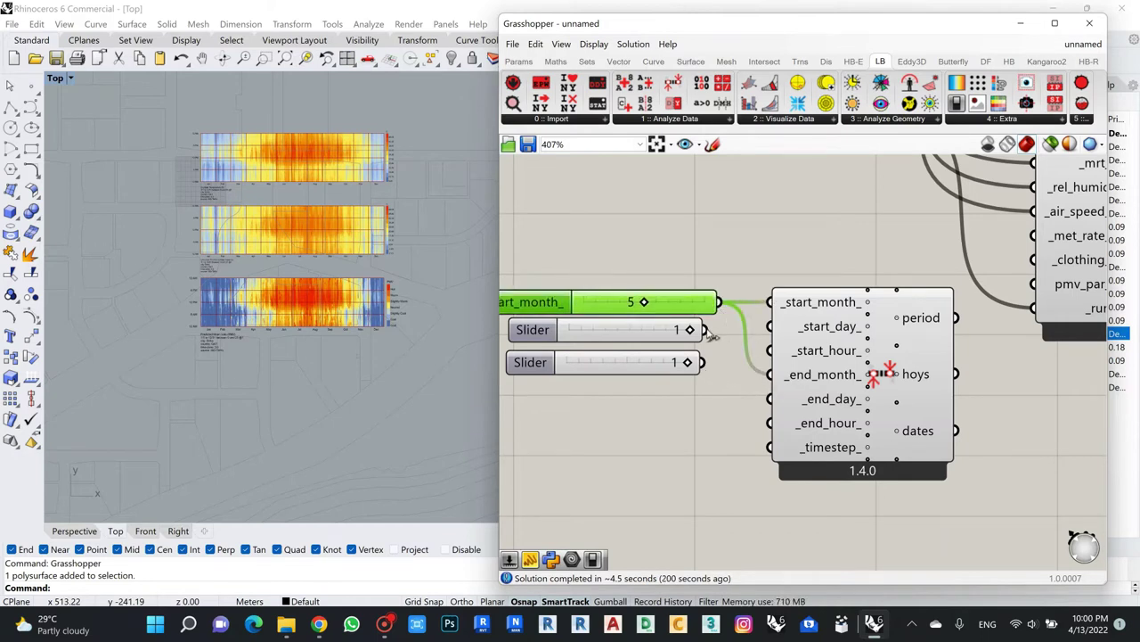
# Connect the two value-1 sliders to the _start_day_ and _start_hour_ inputs of LB Analysis Period.
pyautogui.moveTo(708, 332); pyautogui.dragTo(770, 326)
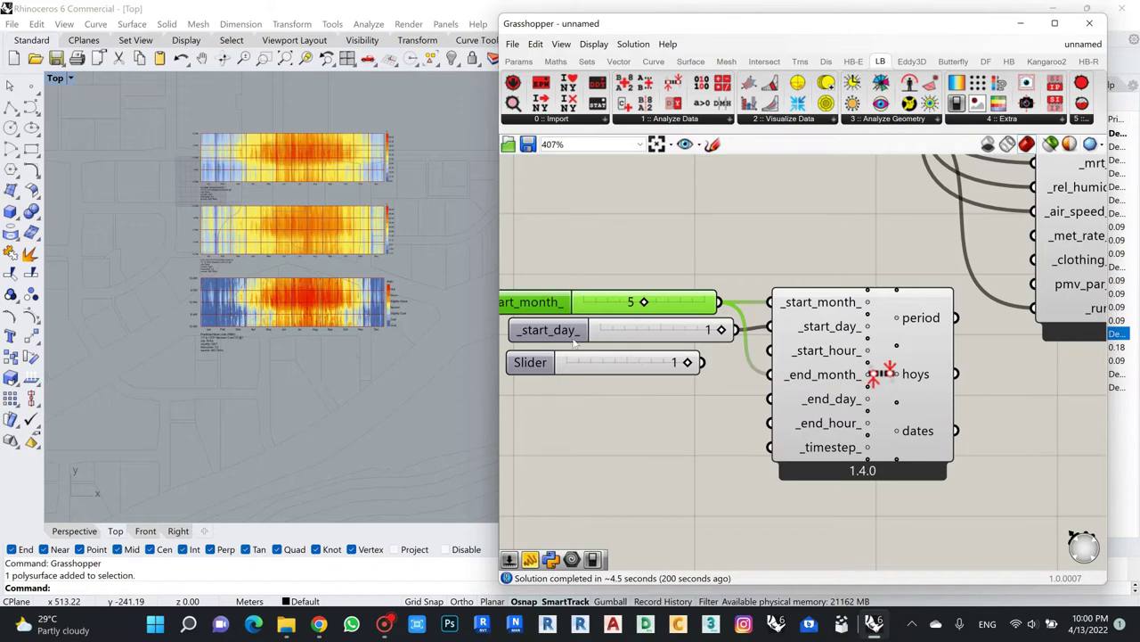
pyautogui.moveTo(574, 340); pyautogui.dragTo(563, 345)
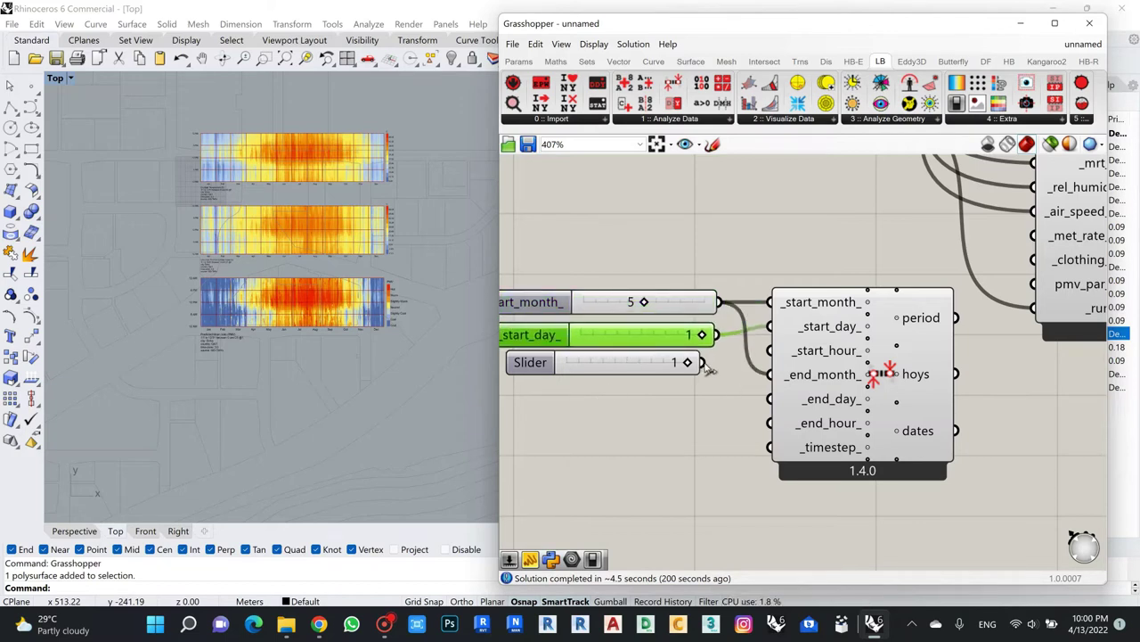
pyautogui.moveTo(704, 363); pyautogui.dragTo(770, 350)
# Add a number slider with value 23 and connect it to the _end_hour_ input of LB Analysis Period.
pyautogui.doubleClick(590, 442)
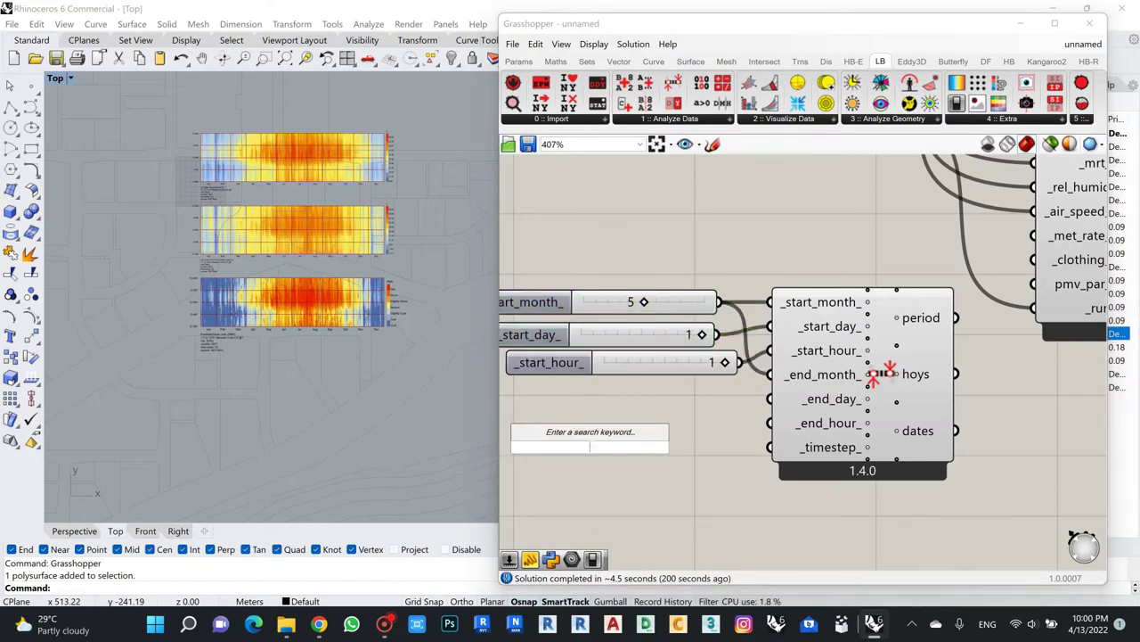
pyautogui.write('23')
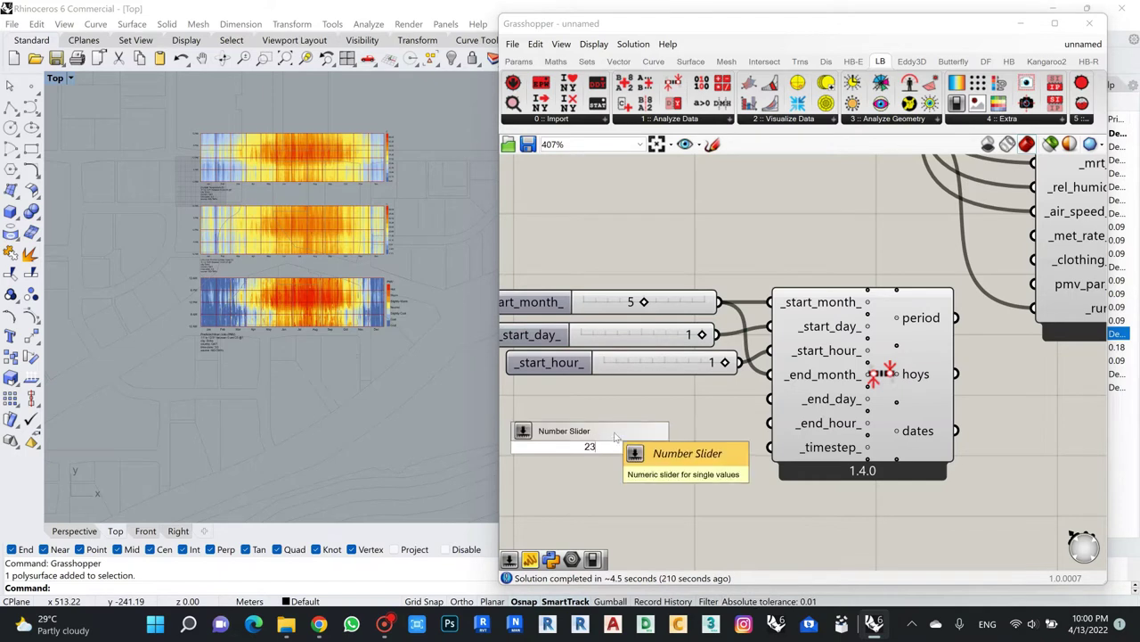
pyautogui.press('Return')
pyautogui.moveTo(648, 454); pyautogui.dragTo(770, 422)
# Add a number slider with value 29 above the _end_hour_ slider and connect it to the _end_day_ input.
pyautogui.doubleClick(654, 422)
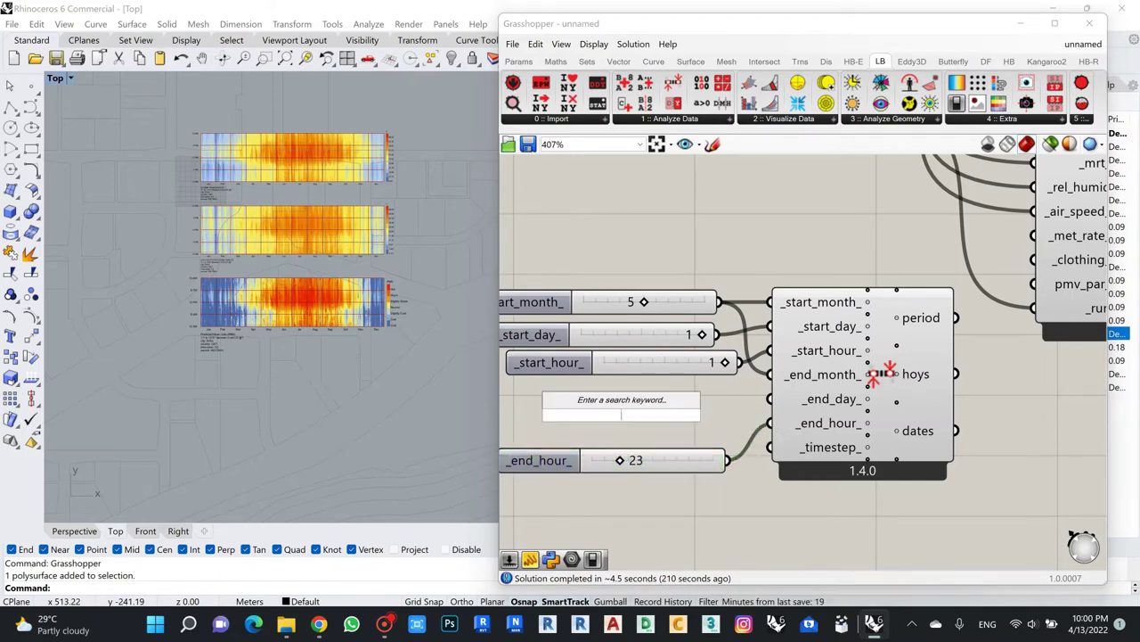
pyautogui.write('2')
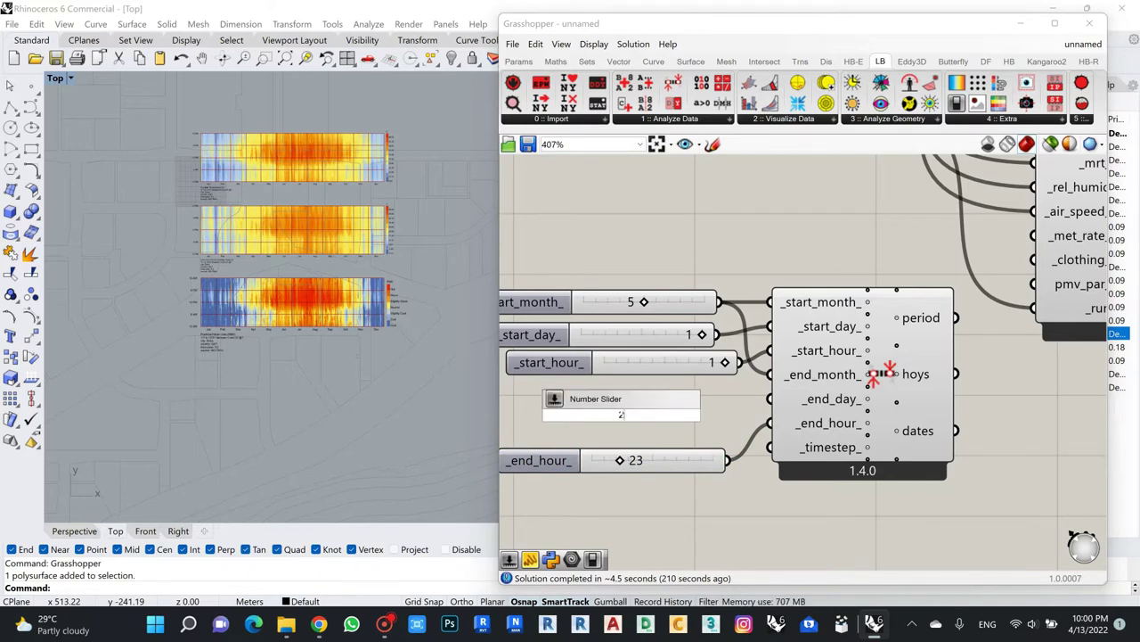
pyautogui.write('9')
pyautogui.press('Return')
pyautogui.click(695, 425)
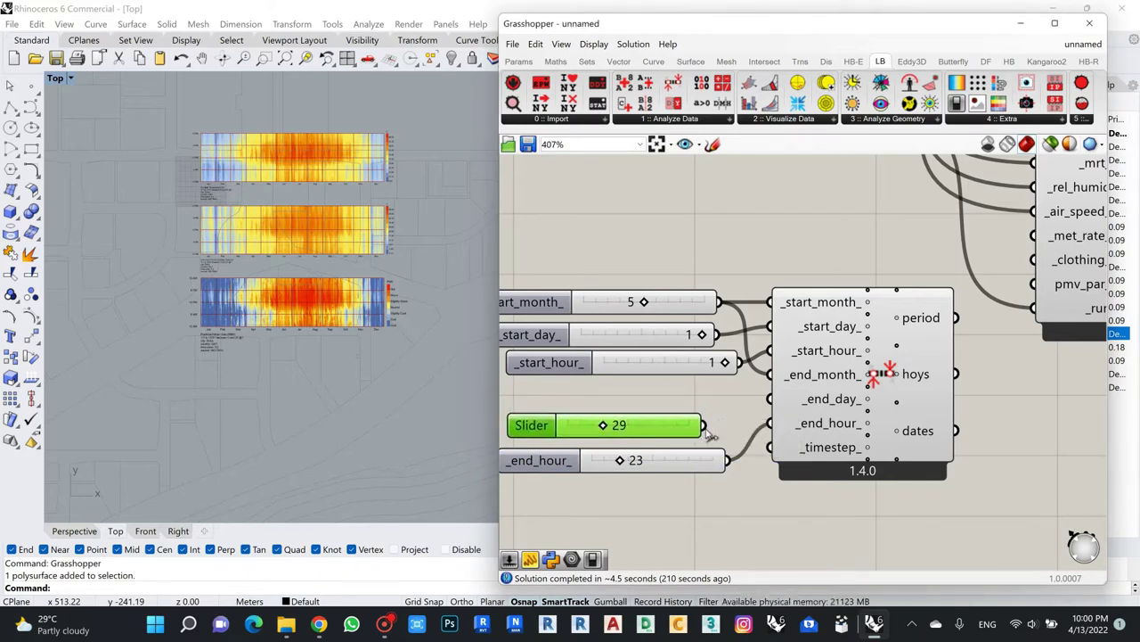
pyautogui.moveTo(705, 425); pyautogui.dragTo(770, 399)
pyautogui.scroll(-2, 624, 409)
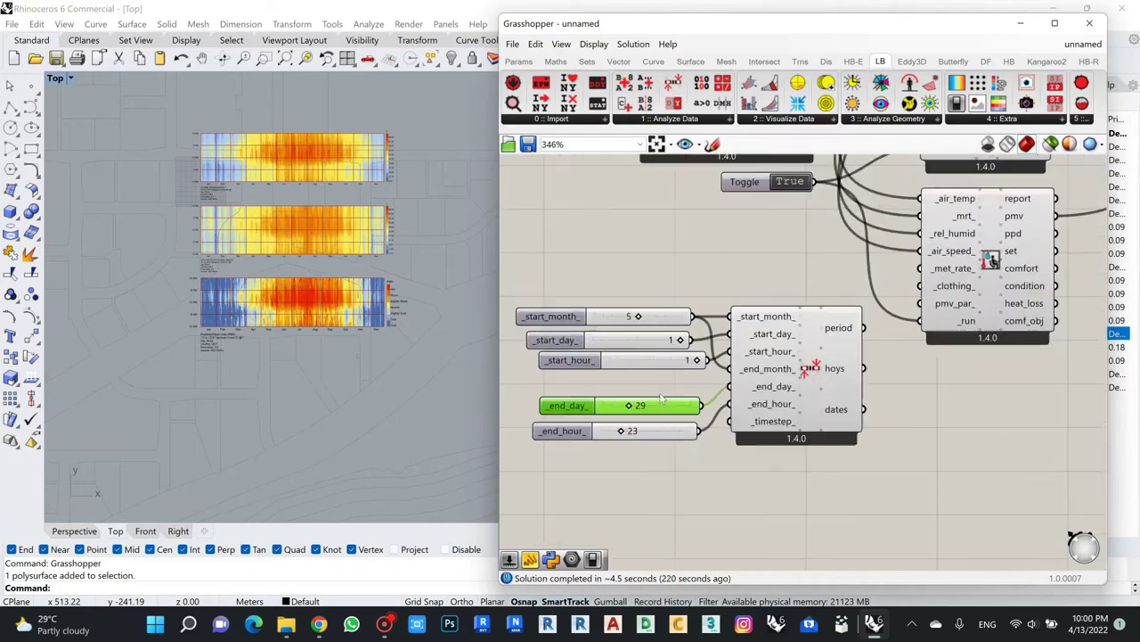
pyautogui.scroll(2, 568, 415)
pyautogui.scroll(-3, 624, 392)
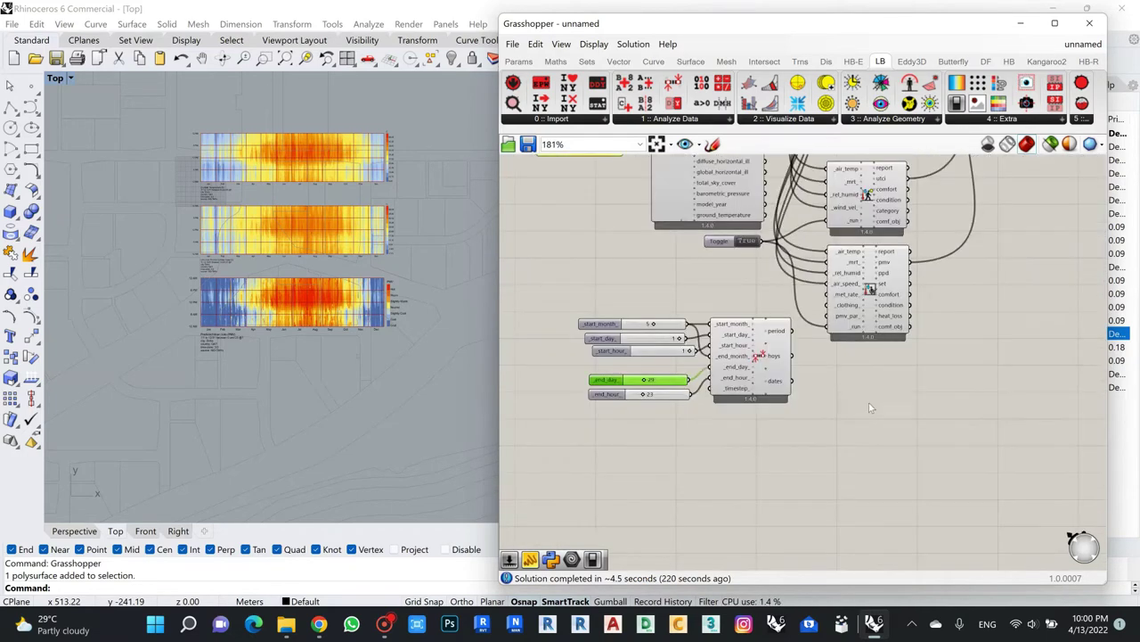
pyautogui.scroll(2, 682, 381)
# Check the period output of LB Analysis Period in a temporary Panel and delete the Panel.
pyautogui.moveTo(680, 381); pyautogui.dragTo(688, 459)
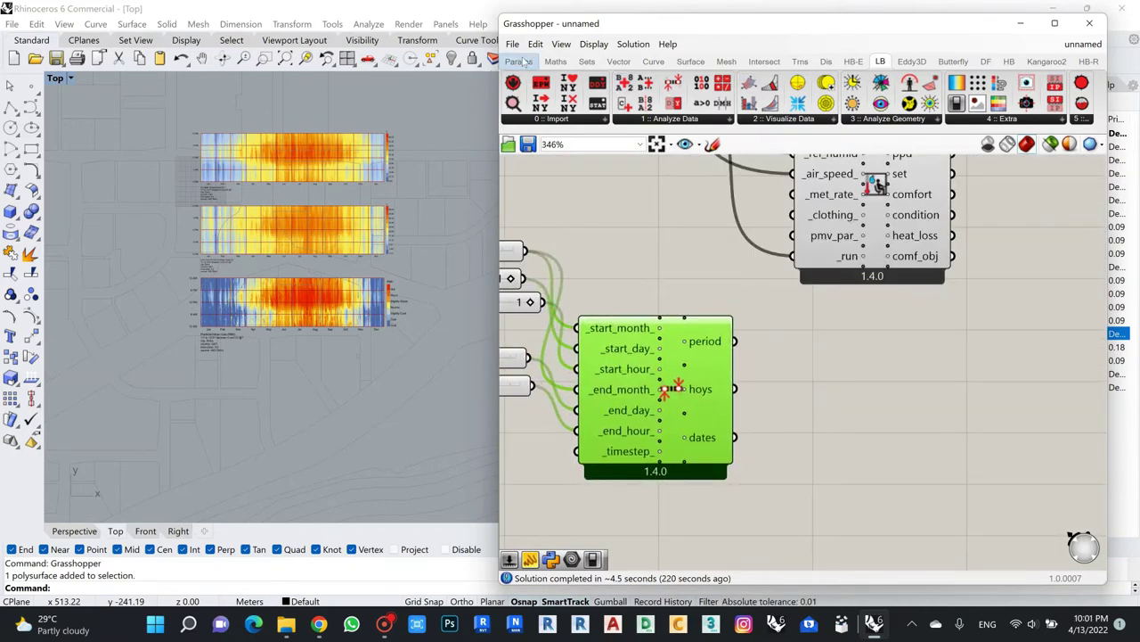
pyautogui.click(518, 61)
pyautogui.moveTo(704, 103); pyautogui.dragTo(898, 443)
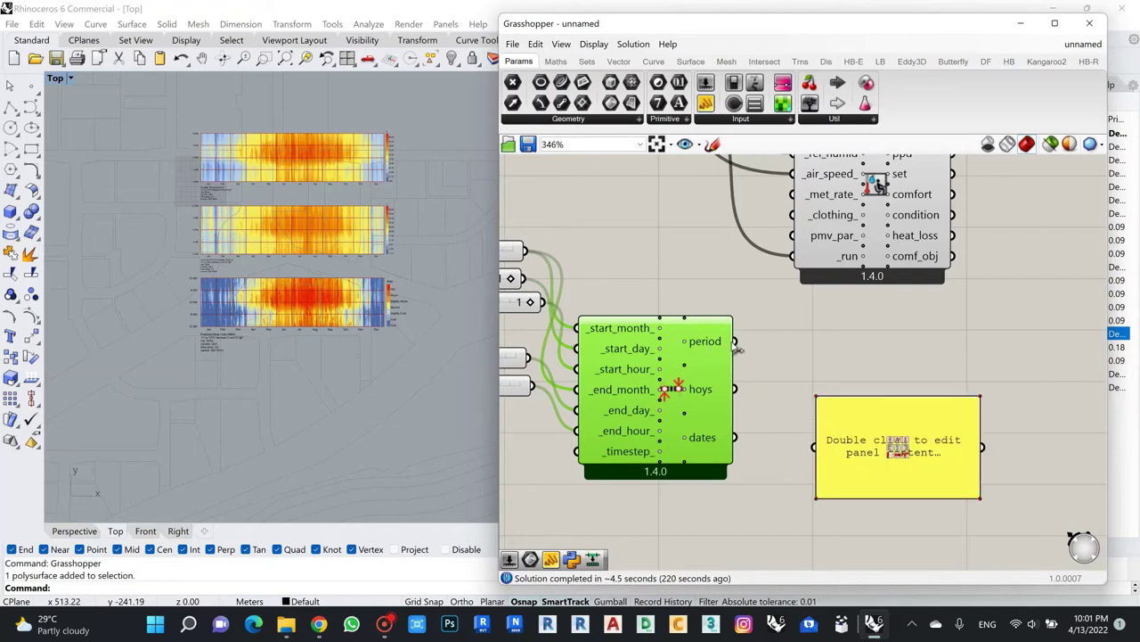
pyautogui.moveTo(735, 341); pyautogui.dragTo(815, 448)
pyautogui.moveTo(871, 417); pyautogui.dragTo(846, 349)
pyautogui.scroll(3, 844, 347)
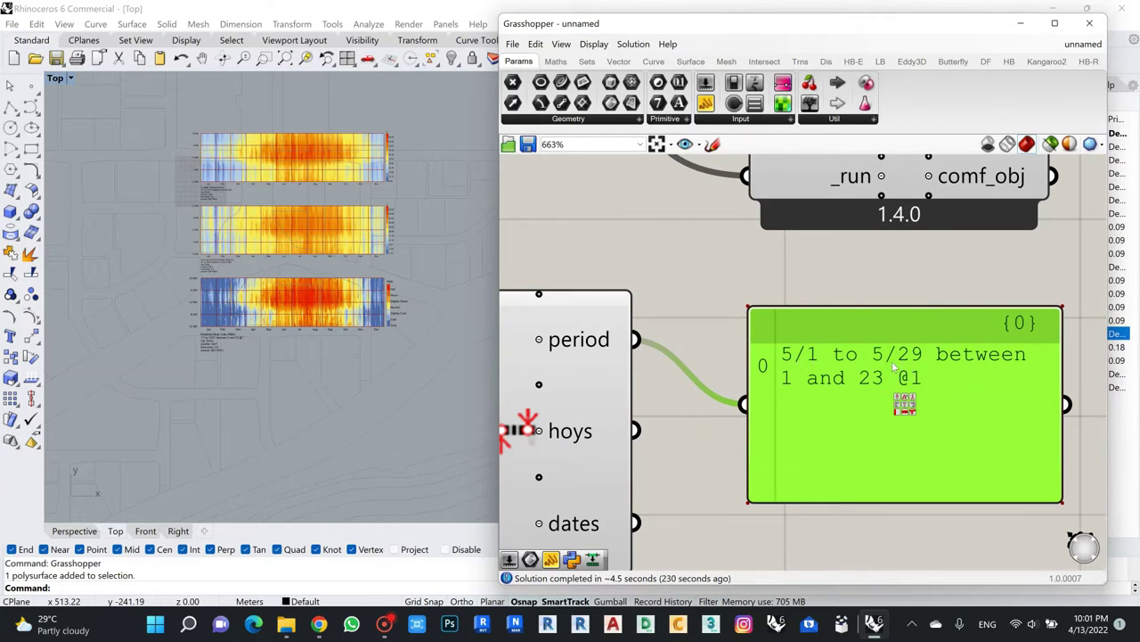
pyautogui.scroll(-4, 831, 389)
pyautogui.scroll(1, 811, 452)
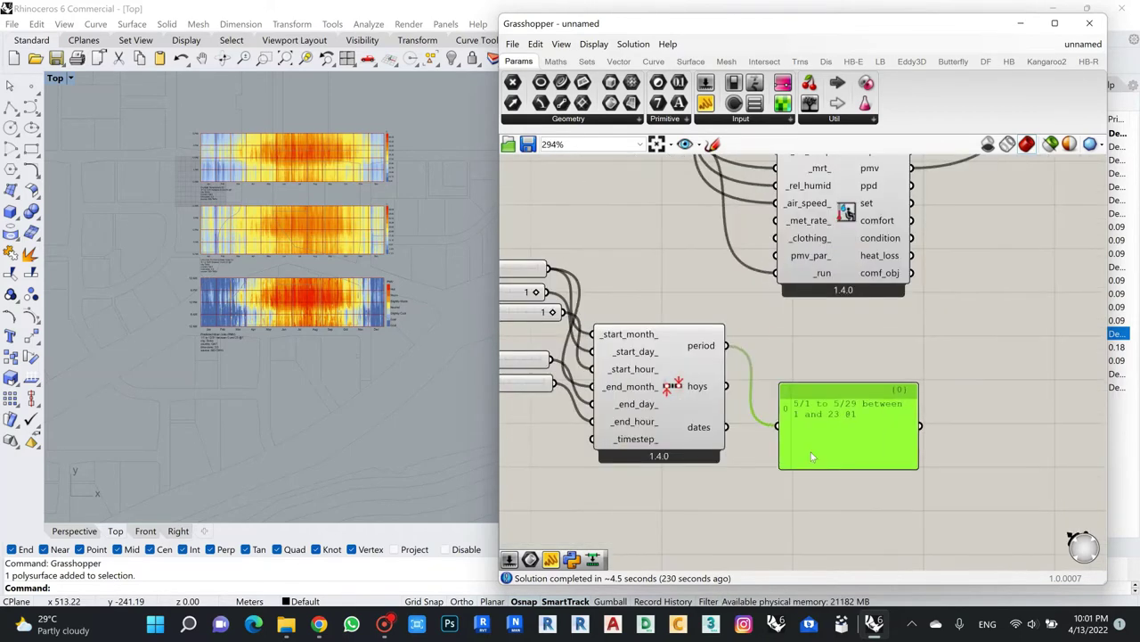
pyautogui.press('Delete')
# Connect the period output of LB Analysis Period to the period_ input of the hourly plot component.
pyautogui.scroll(-4, 778, 434)
pyautogui.scroll(2, 783, 447)
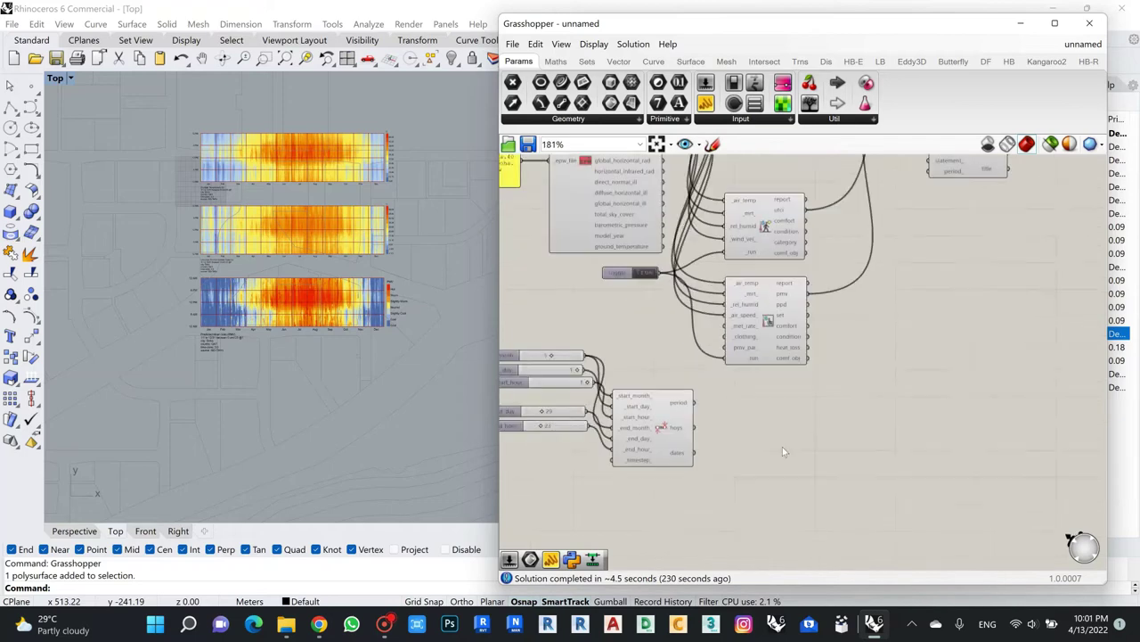
pyautogui.moveTo(653, 418); pyautogui.dragTo(888, 194)
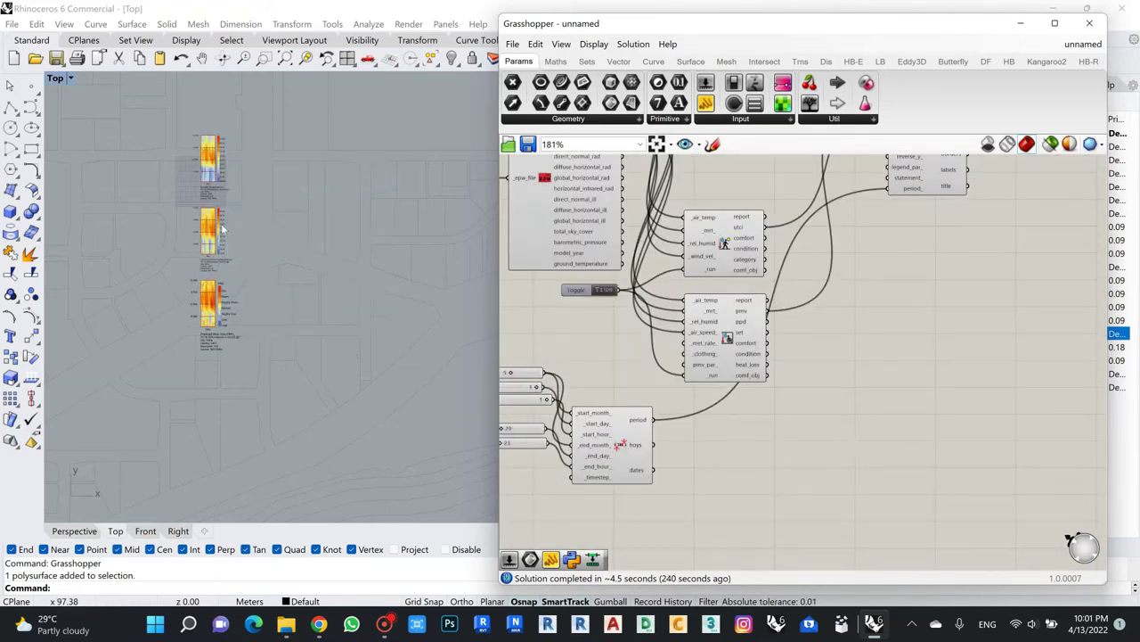
# Examine the period-limited dry bulb temperature plot in the Rhino viewport and the connected components on the canvas.
pyautogui.scroll(16, 194, 143)
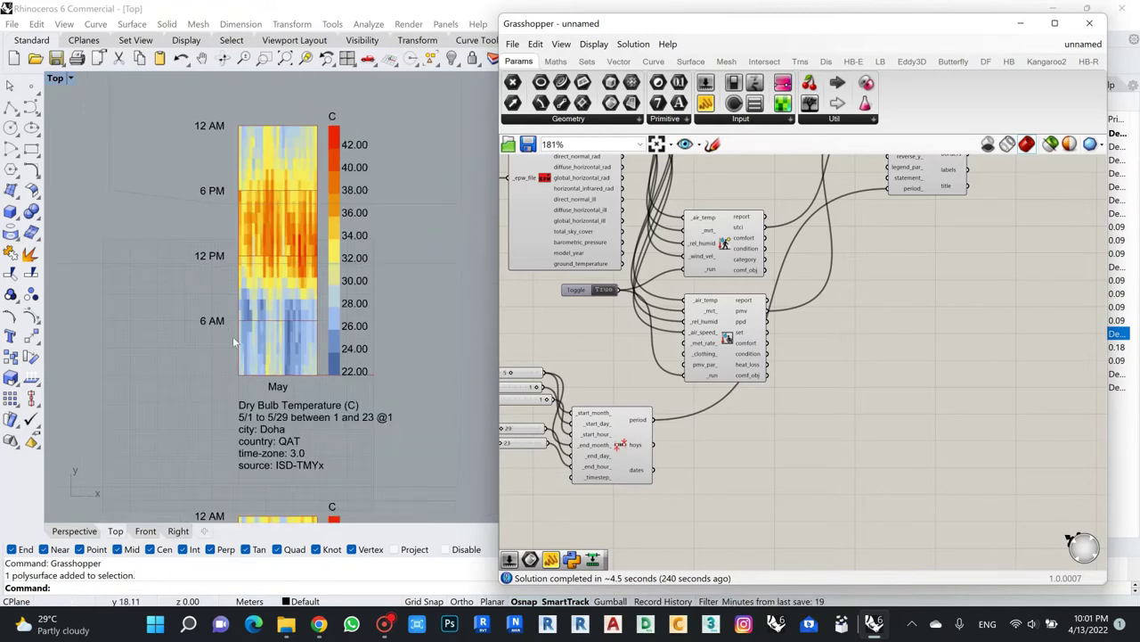
pyautogui.scroll(2, 237, 410)
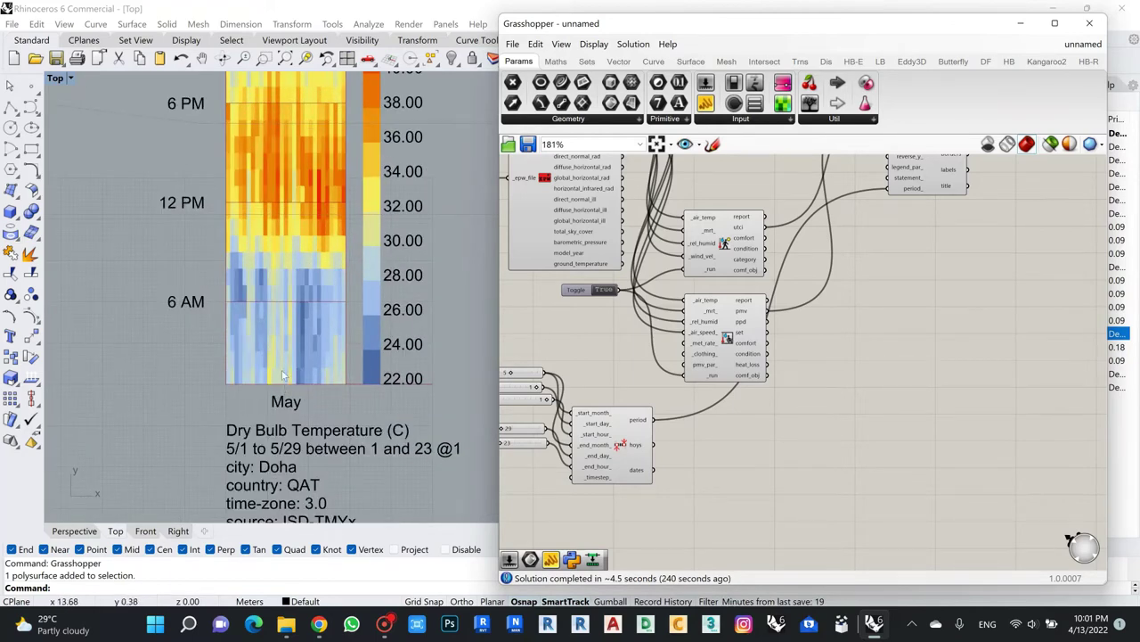
pyautogui.scroll(-3, 278, 372)
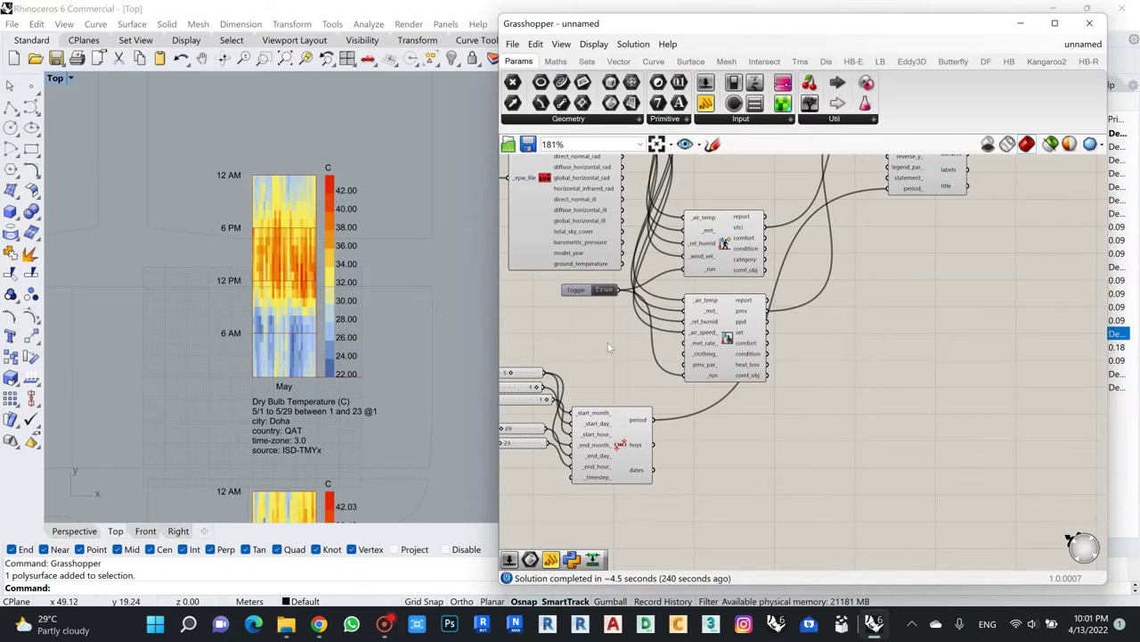
pyautogui.scroll(4, 678, 488)
pyautogui.scroll(-5, 739, 381)
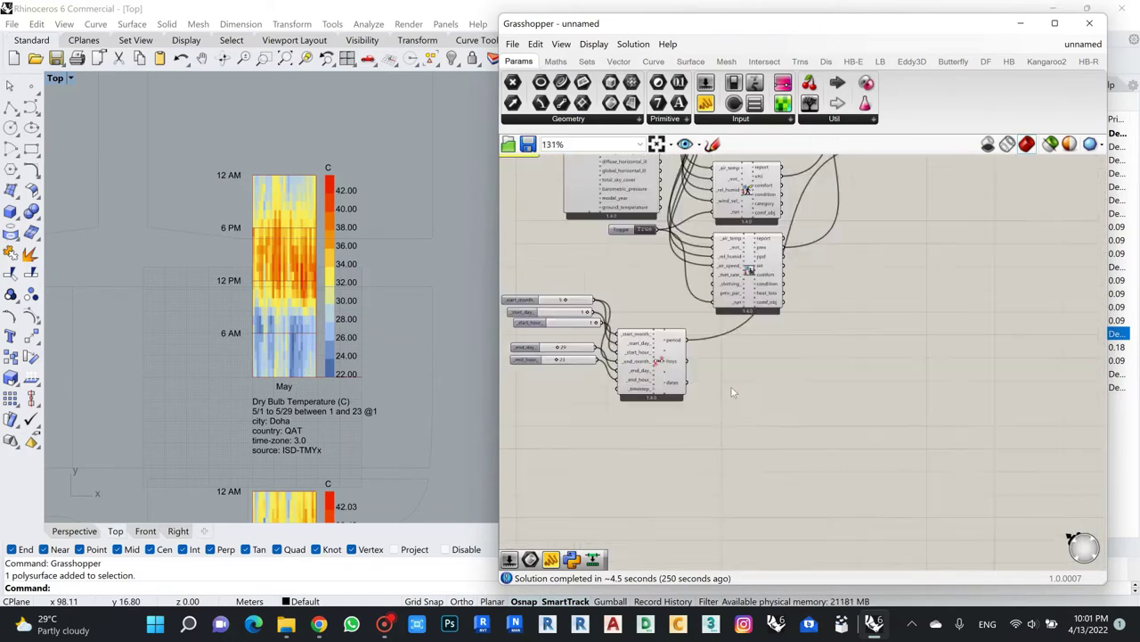
pyautogui.scroll(4, 860, 242)
pyautogui.scroll(3, 859, 337)
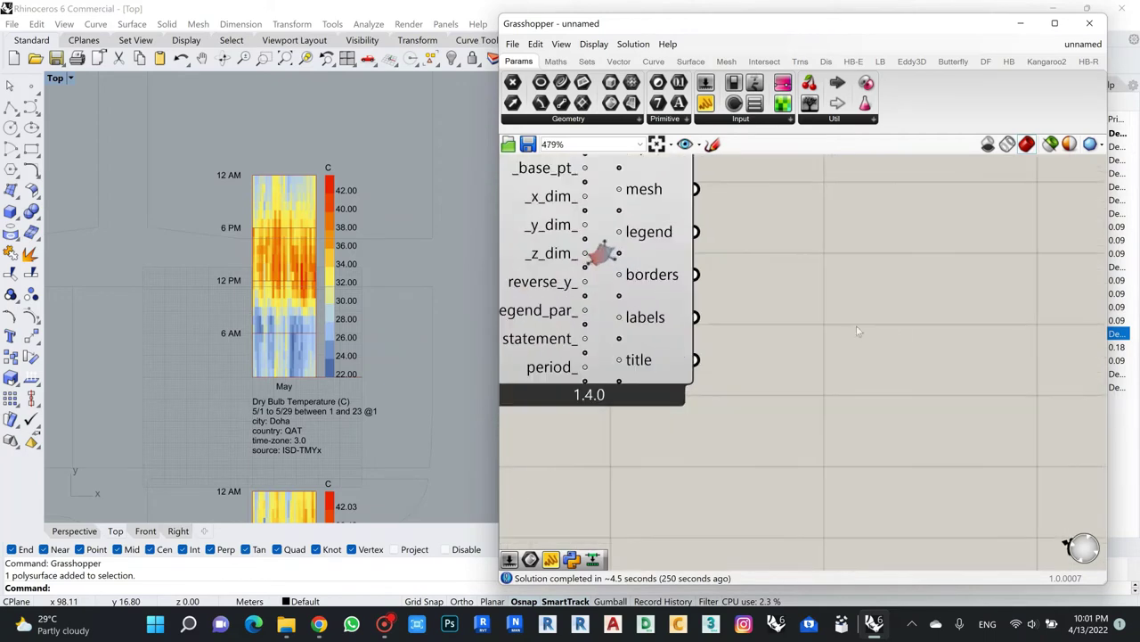
pyautogui.scroll(-2, 744, 369)
pyautogui.scroll(3, 817, 217)
pyautogui.scroll(-5, 872, 248)
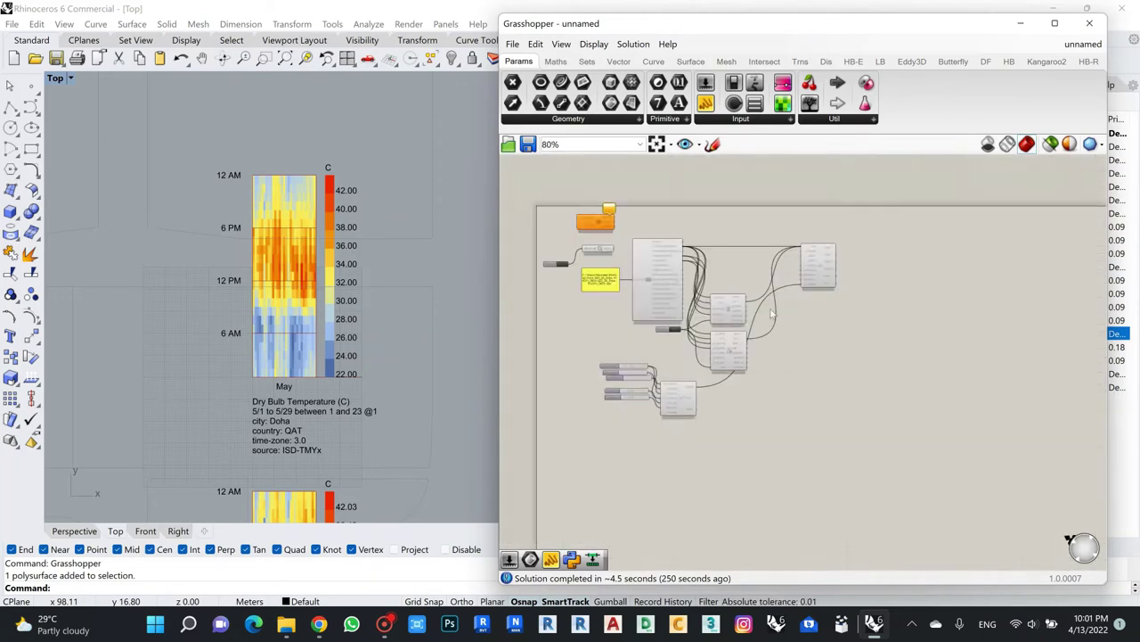
# Tidy the period sliders into an evenly spaced column beside LB Analysis Period.
pyautogui.scroll(3, 677, 375)
pyautogui.moveTo(549, 414); pyautogui.dragTo(554, 392)
pyautogui.moveTo(547, 471); pyautogui.dragTo(545, 452)
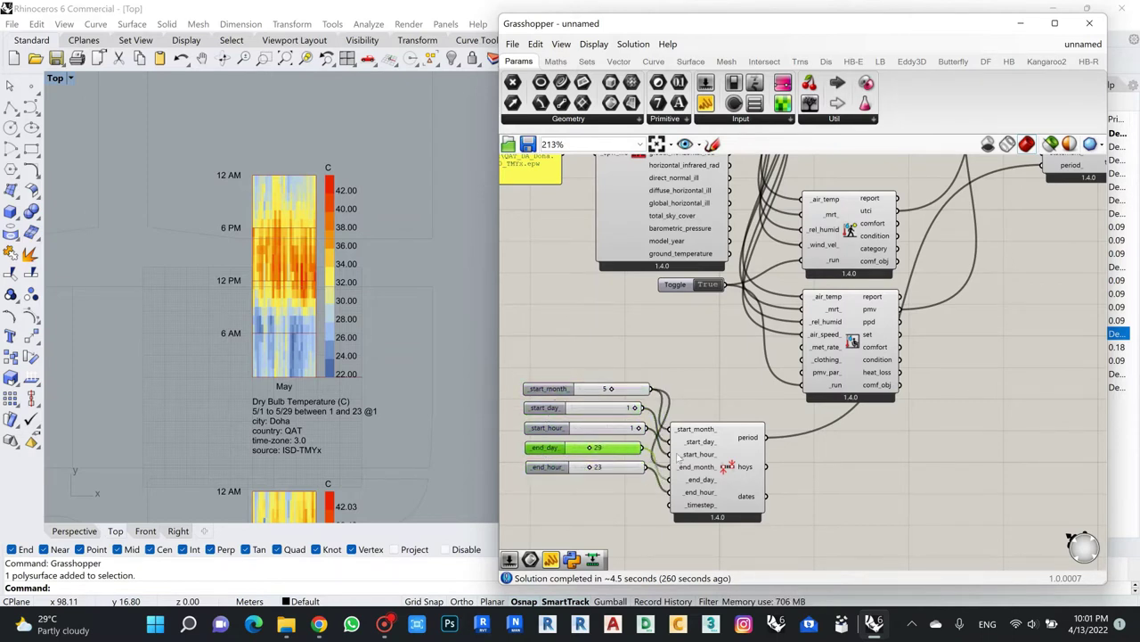
pyautogui.click(823, 479)
# Disconnect the analysis period from the period_ input of the hourly plot component and view the plots in Rhino.
pyautogui.scroll(-4, 679, 365)
pyautogui.scroll(4, 731, 437)
pyautogui.scroll(-4, 673, 370)
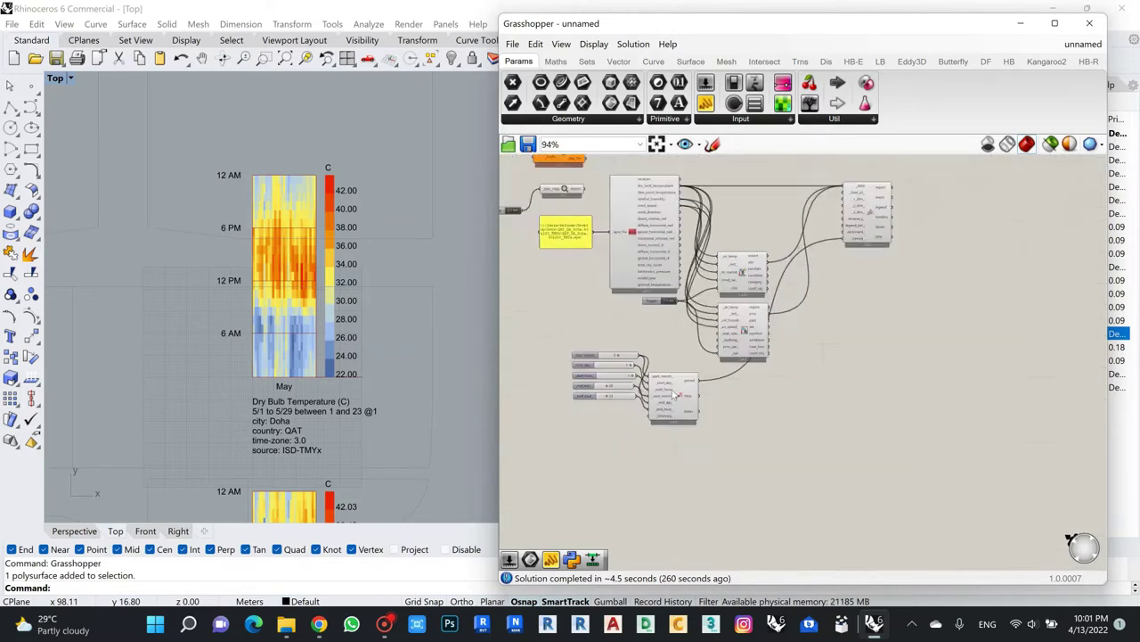
pyautogui.scroll(1, 786, 284)
pyautogui.scroll(-4, 787, 320)
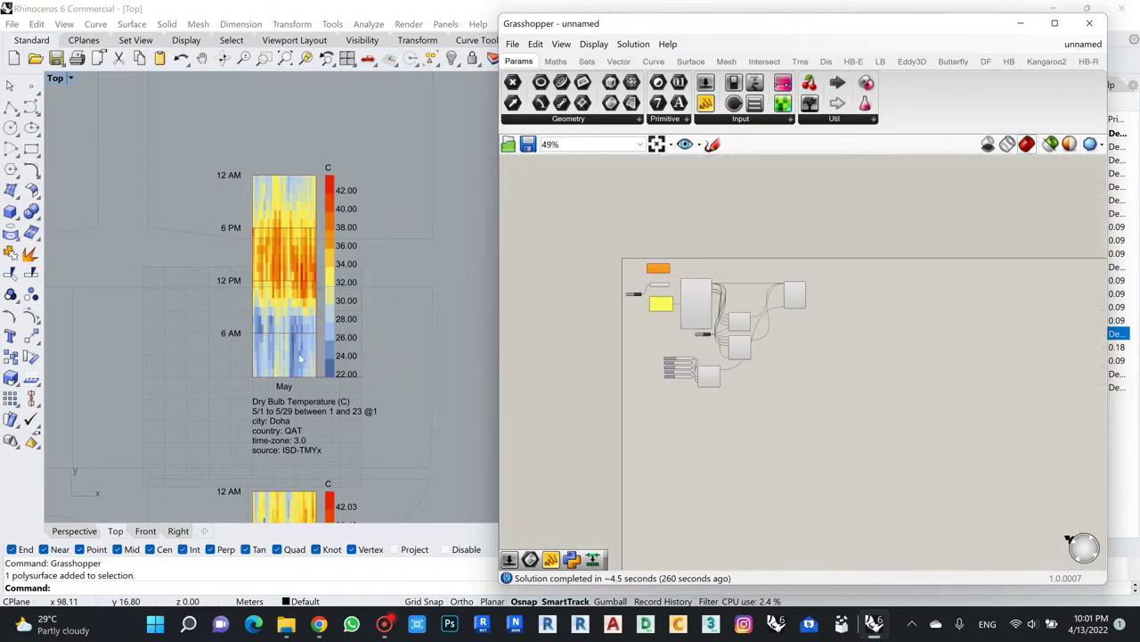
pyautogui.scroll(10, 826, 352)
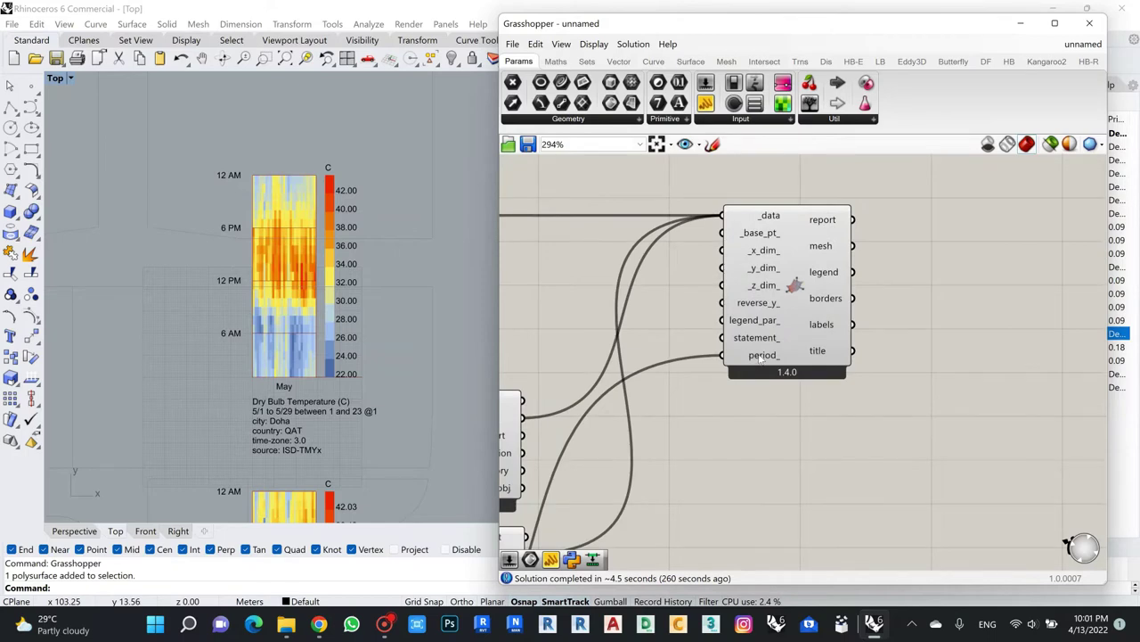
pyautogui.rightClick(759, 356)
pyautogui.click(998, 375)
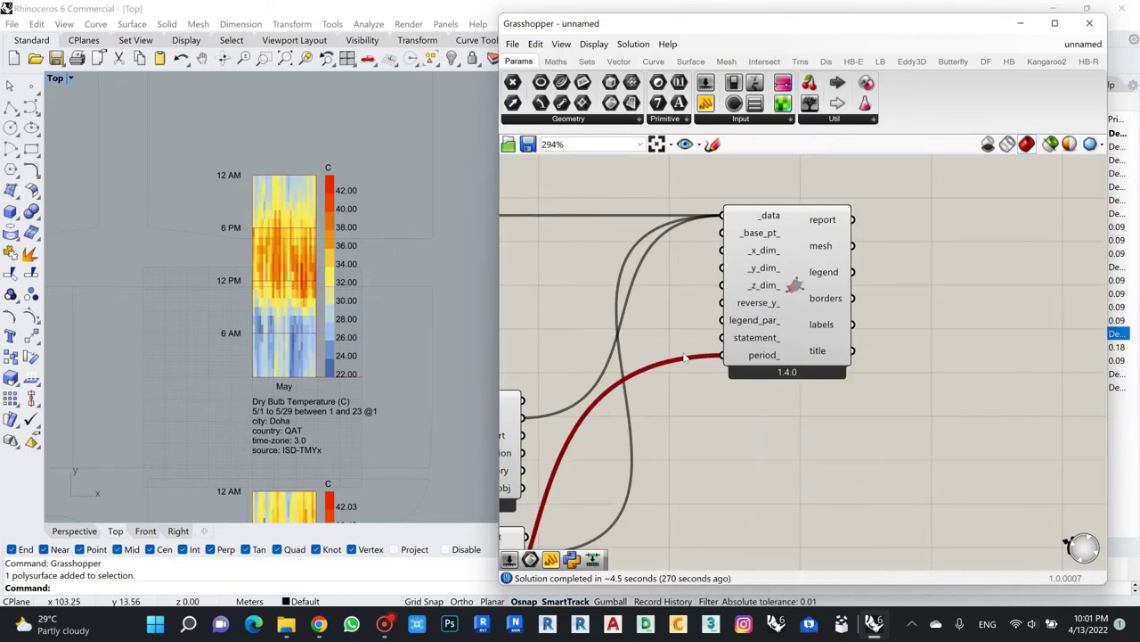
pyautogui.scroll(-5, 257, 288)
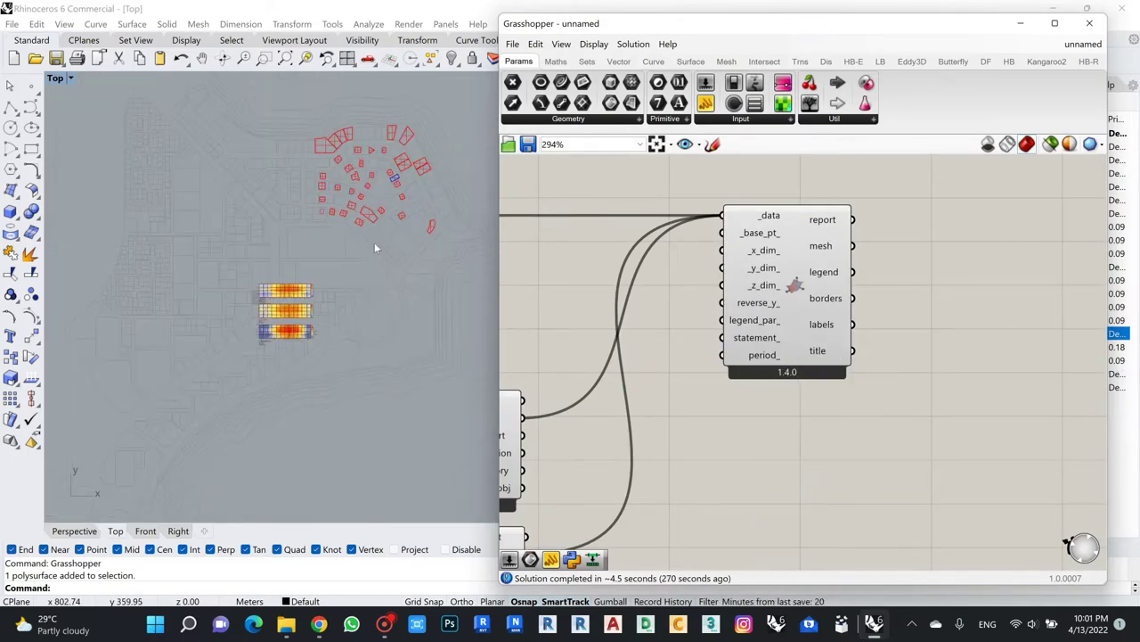
pyautogui.scroll(3, 374, 248)
# Shift the hourly plot component slightly and open Ladybug's list of Visualize Data components.
pyautogui.click(791, 251)
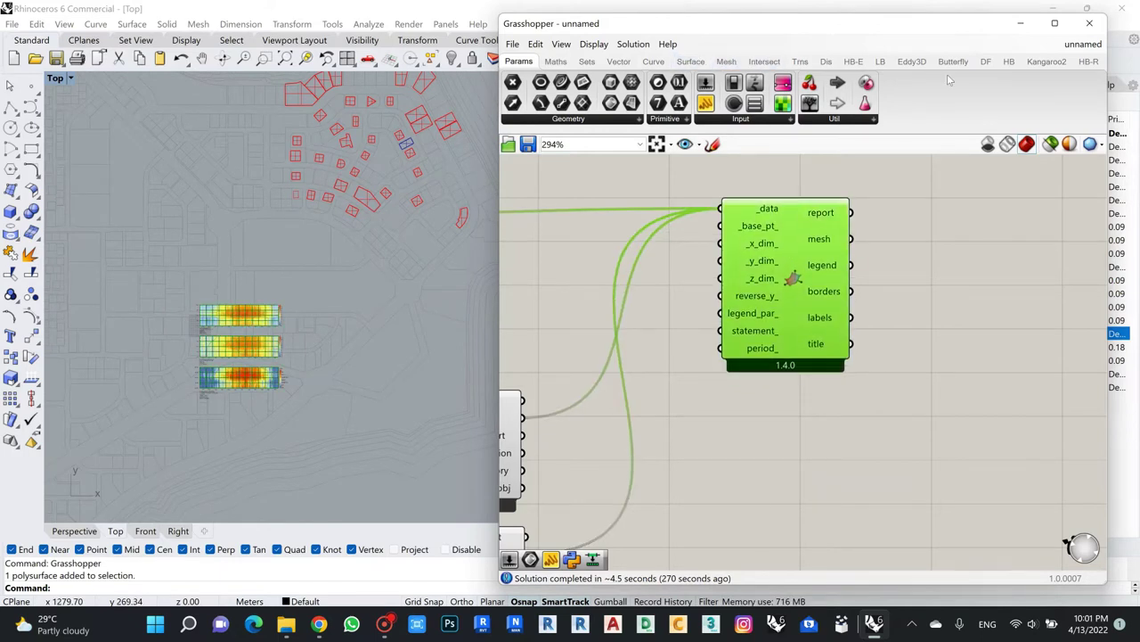
pyautogui.click(880, 61)
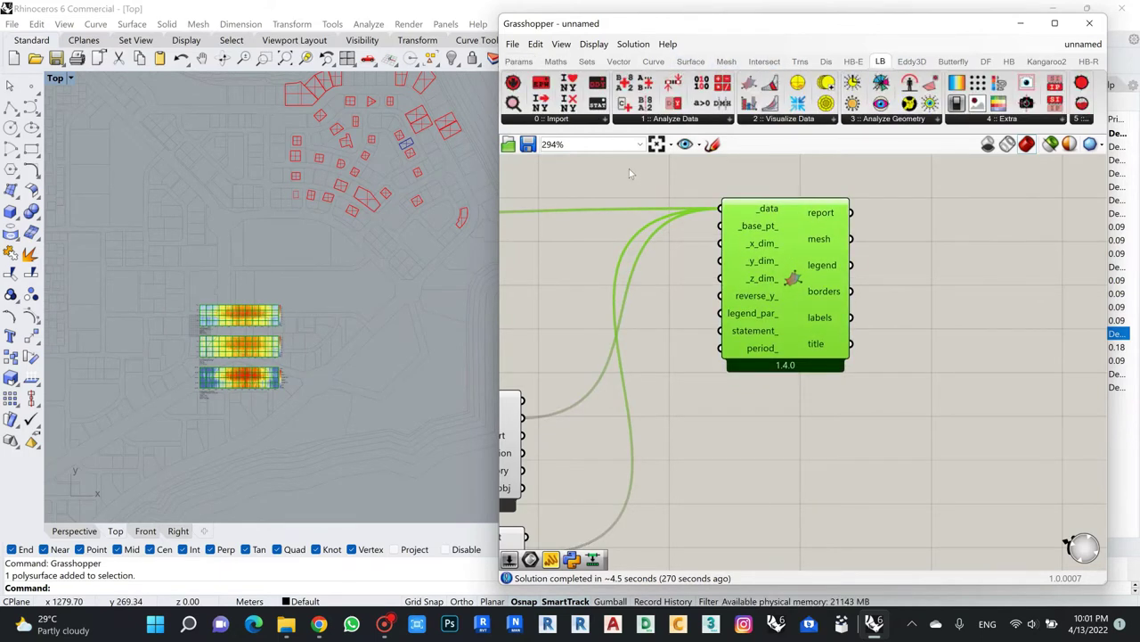
pyautogui.click(768, 119)
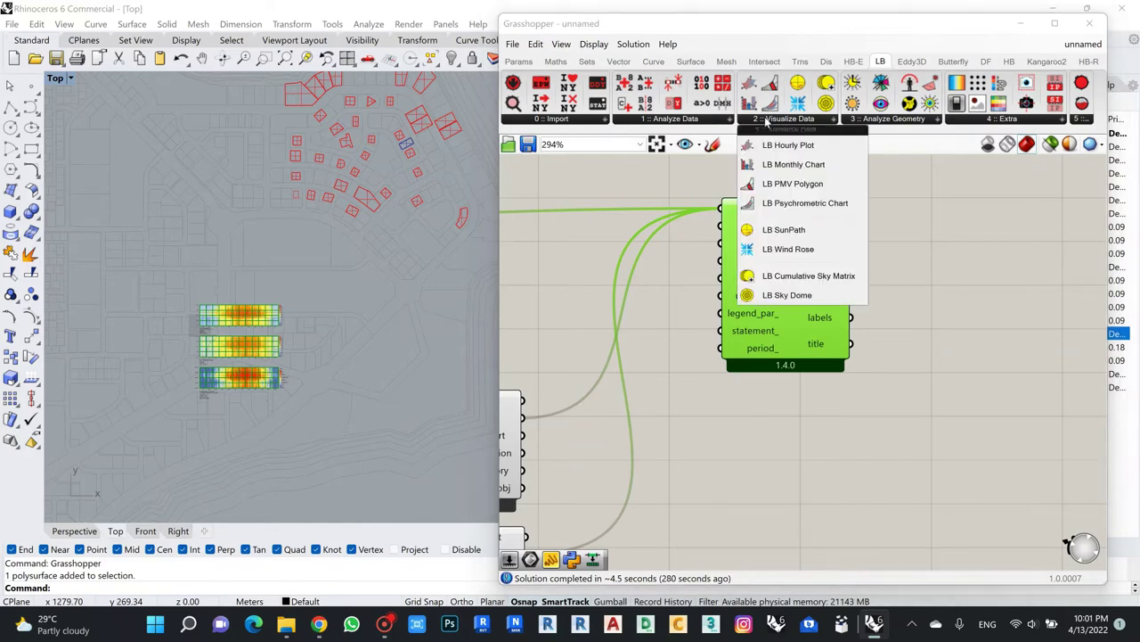
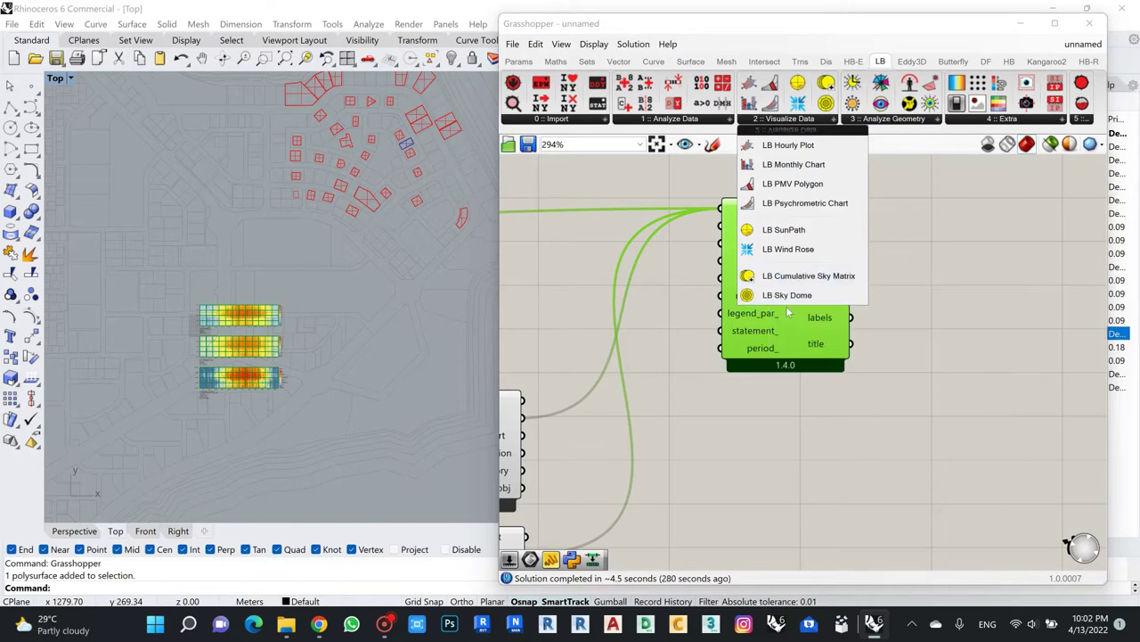
# Add an LB SunPath component and place it directly beneath the hourly plot component.
pyautogui.click(802, 235)
pyautogui.click(776, 496)
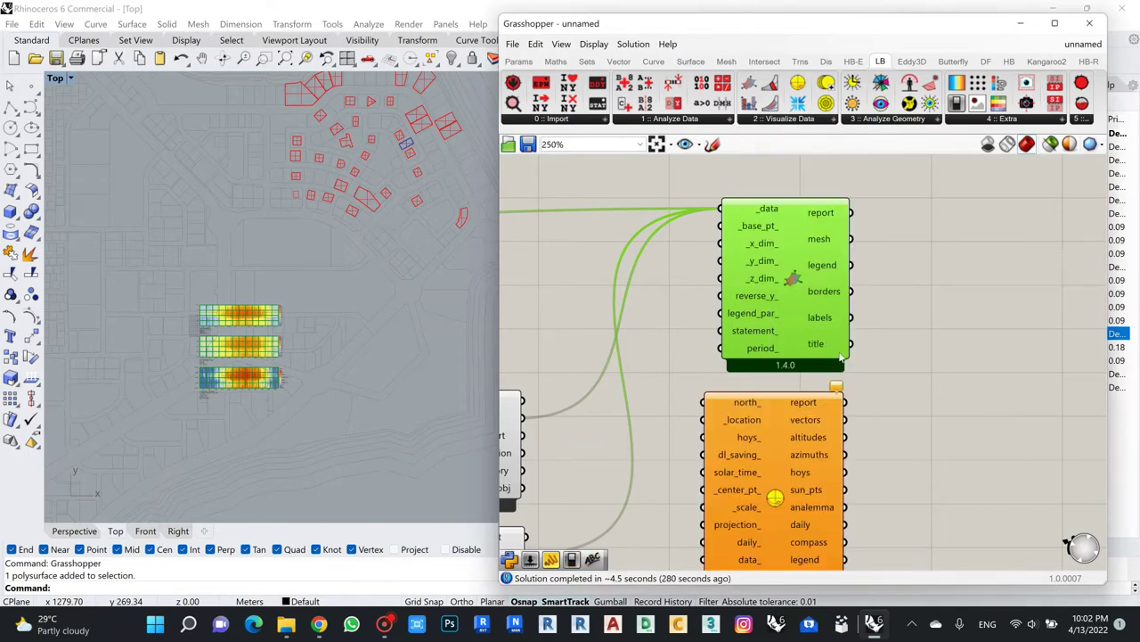
pyautogui.scroll(-1, 841, 356)
pyautogui.moveTo(808, 515); pyautogui.dragTo(817, 410, button='right')
pyautogui.moveTo(793, 372); pyautogui.dragTo(811, 364)
pyautogui.scroll(1, 945, 376)
pyautogui.click(1005, 372)
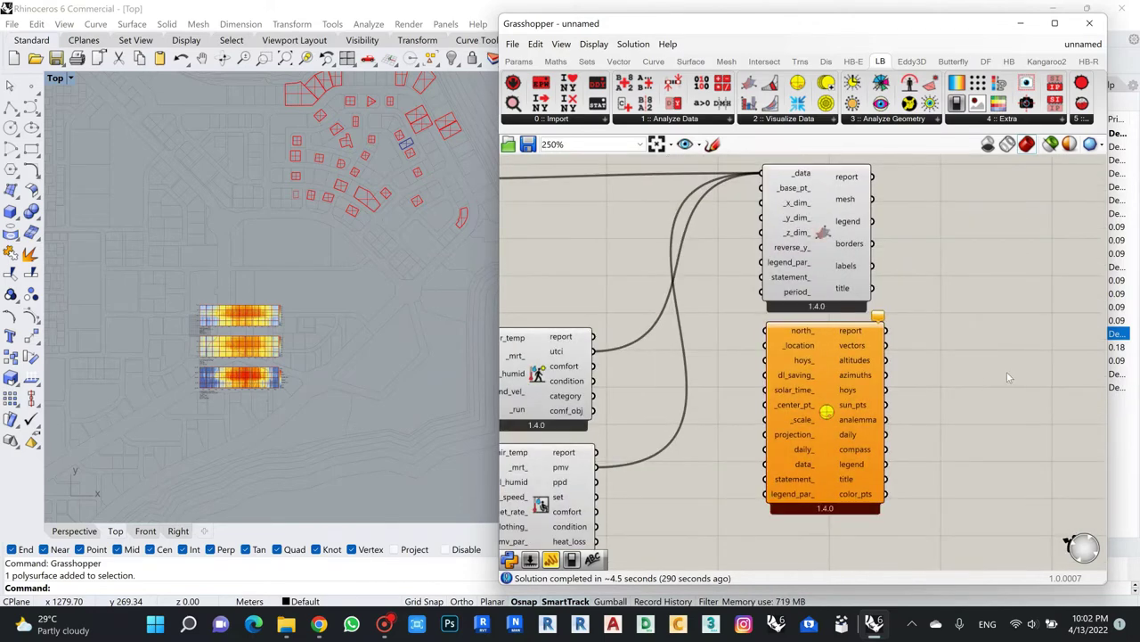
# Connect the EPW location output to the sun path's _location input and shift the SunPath component slightly.
pyautogui.scroll(3, 959, 411)
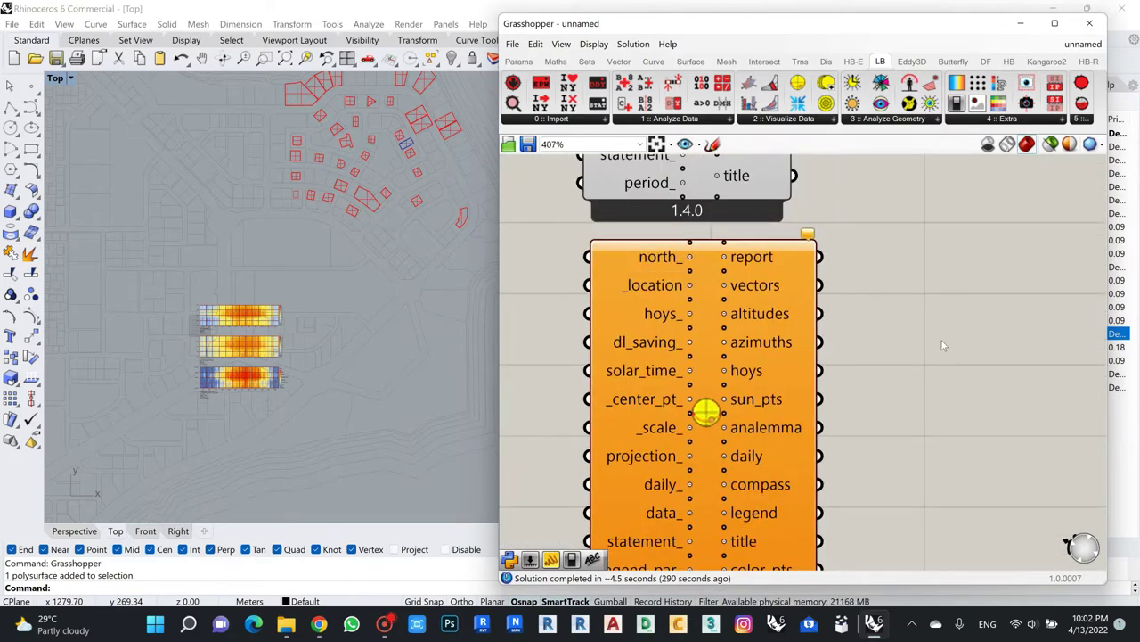
pyautogui.scroll(-5, 942, 344)
pyautogui.scroll(3, 601, 245)
pyautogui.moveTo(601, 184); pyautogui.dragTo(971, 365)
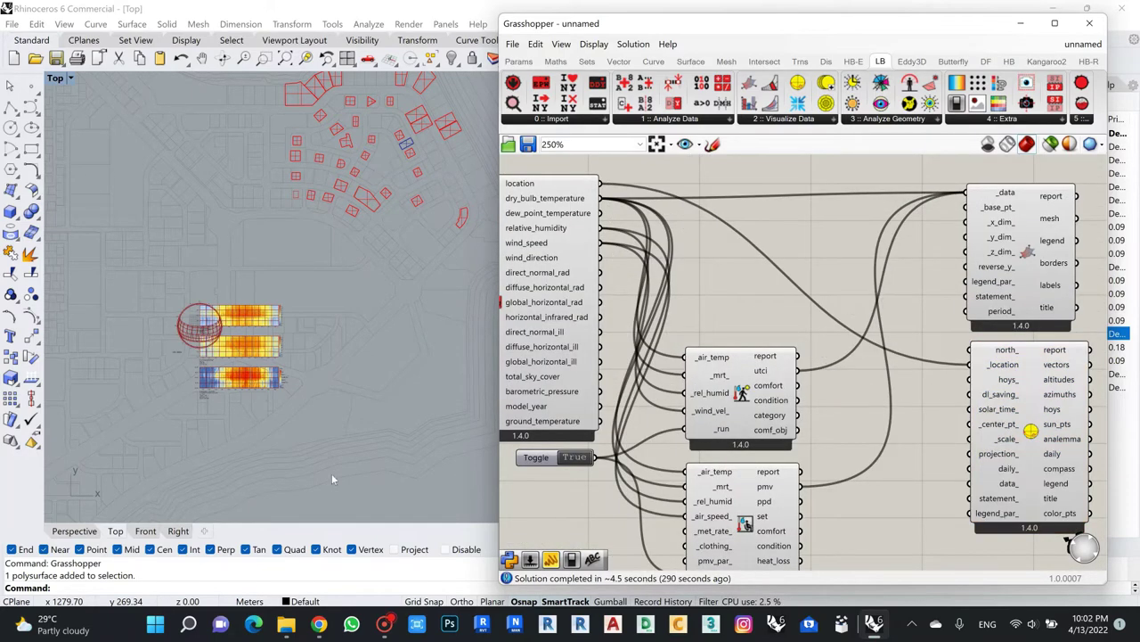
pyautogui.scroll(1, 911, 394)
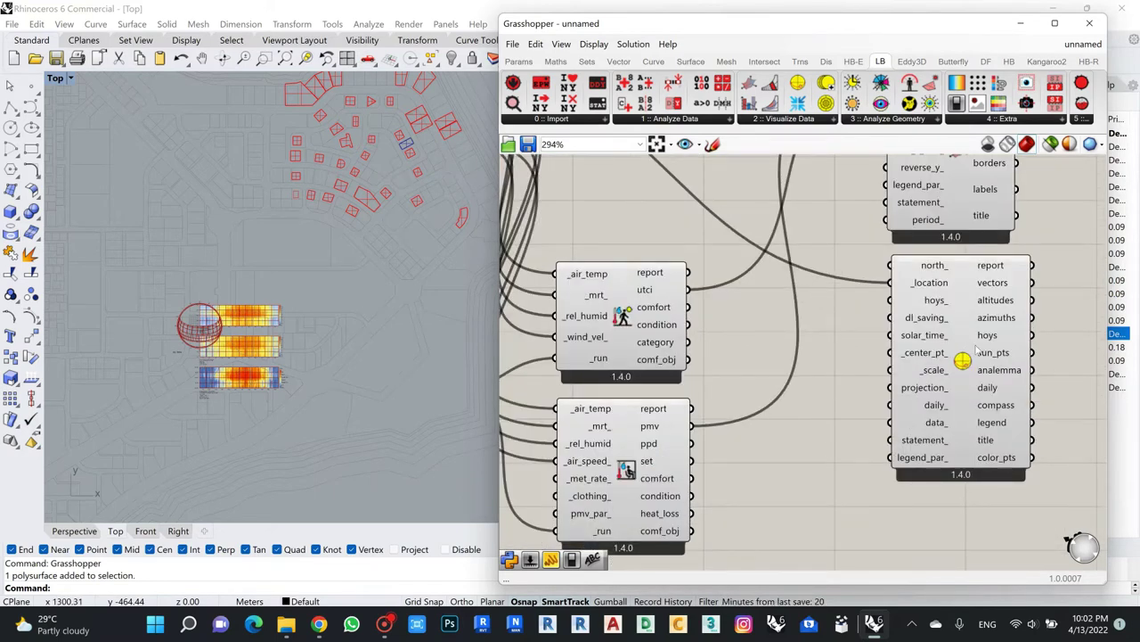
pyautogui.moveTo(976, 349); pyautogui.dragTo(972, 344)
pyautogui.click(1060, 340)
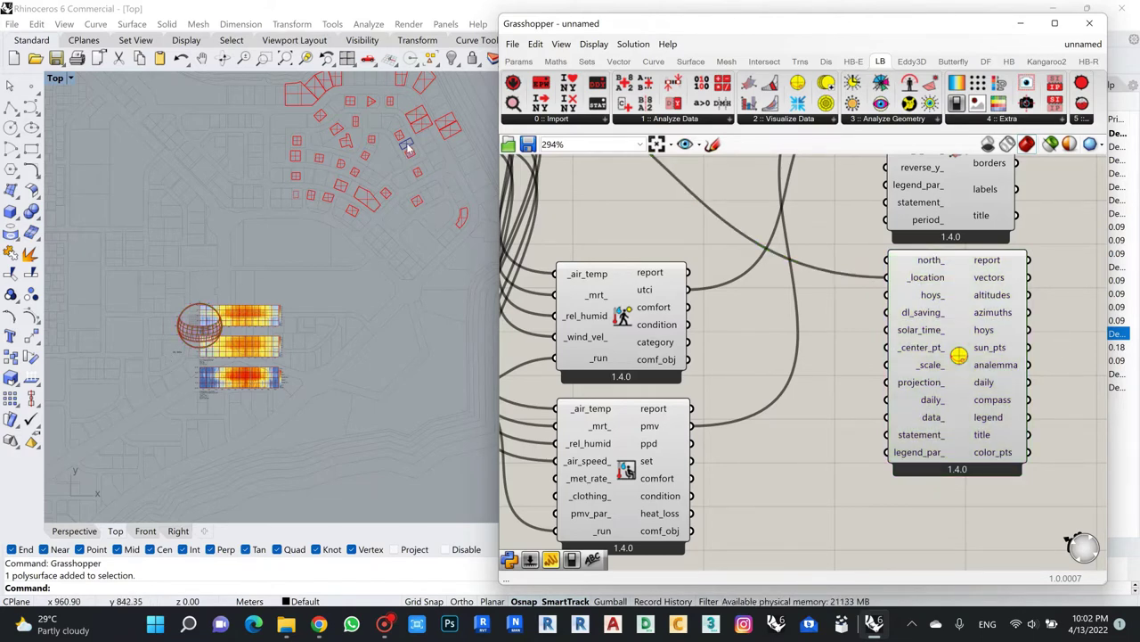
# Place a point object at the centre of the blue study building in Rhino's Top view.
pyautogui.scroll(10, 408, 142)
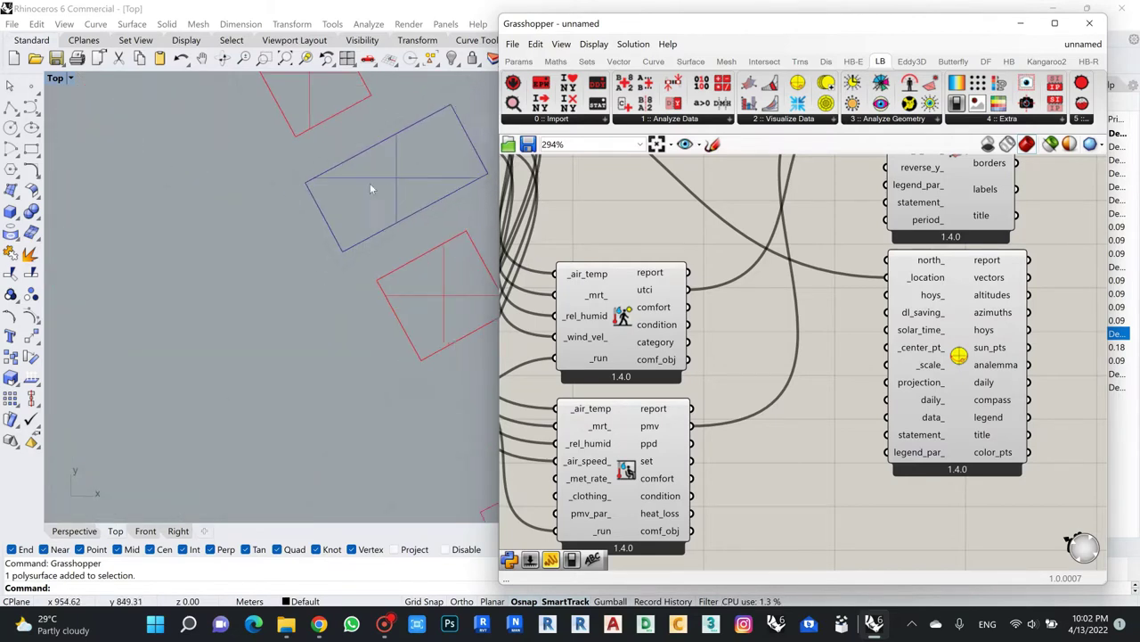
pyautogui.click(30, 86)
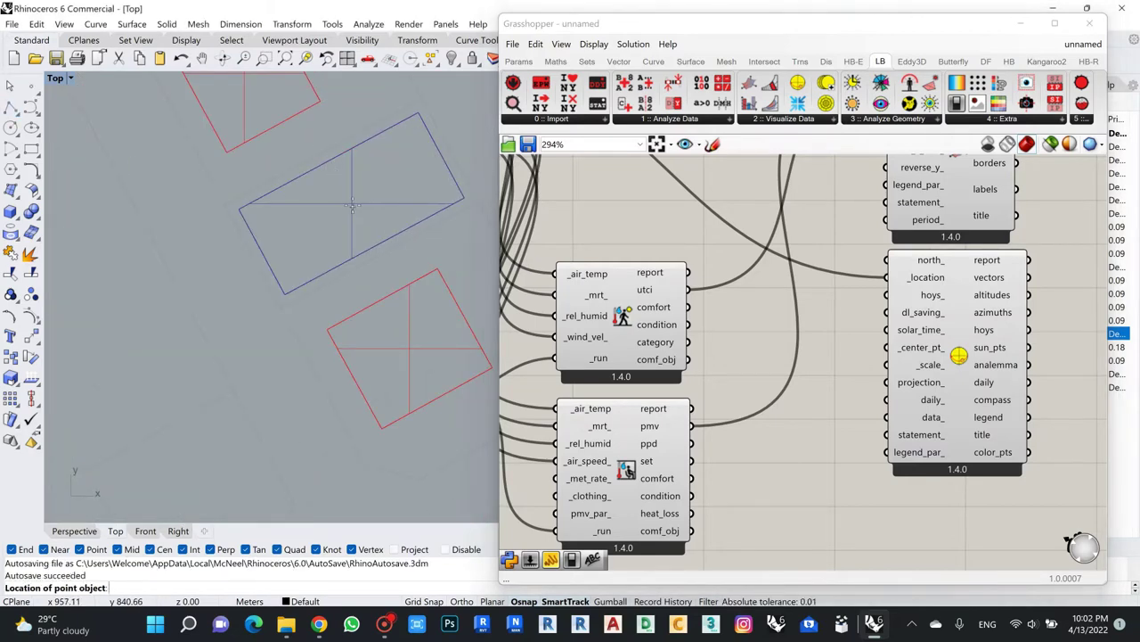
pyautogui.click(352, 205)
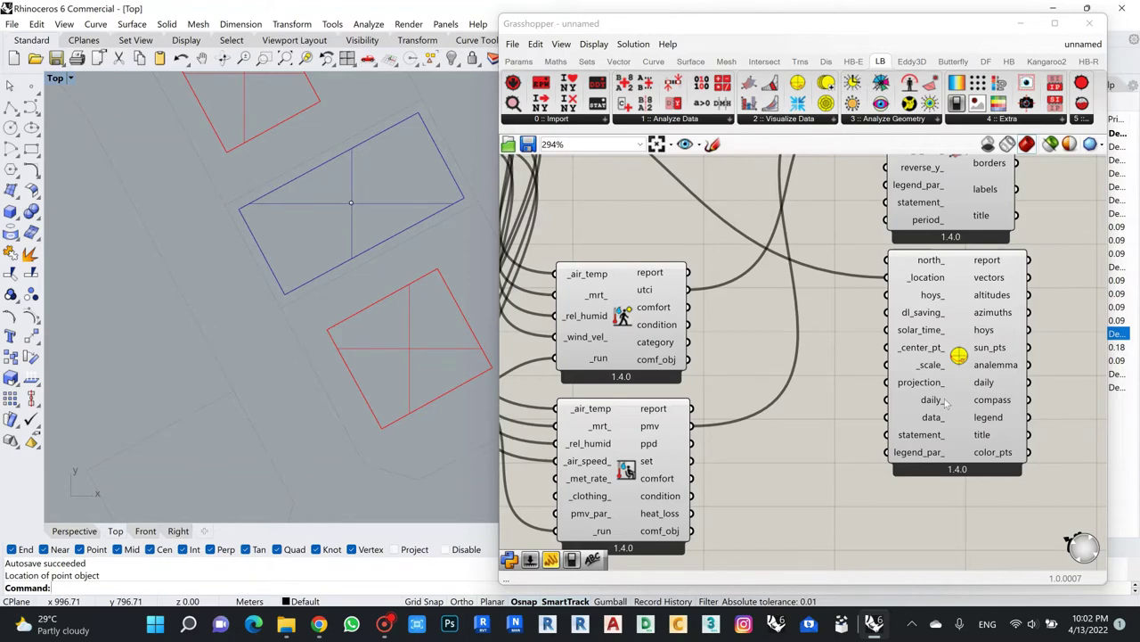
# Add a Point parameter to the canvas, between the PMV comfort component and LB SunPath.
pyautogui.scroll(-2, 932, 323)
pyautogui.moveTo(936, 326); pyautogui.dragTo(967, 347)
pyautogui.doubleClick(863, 392)
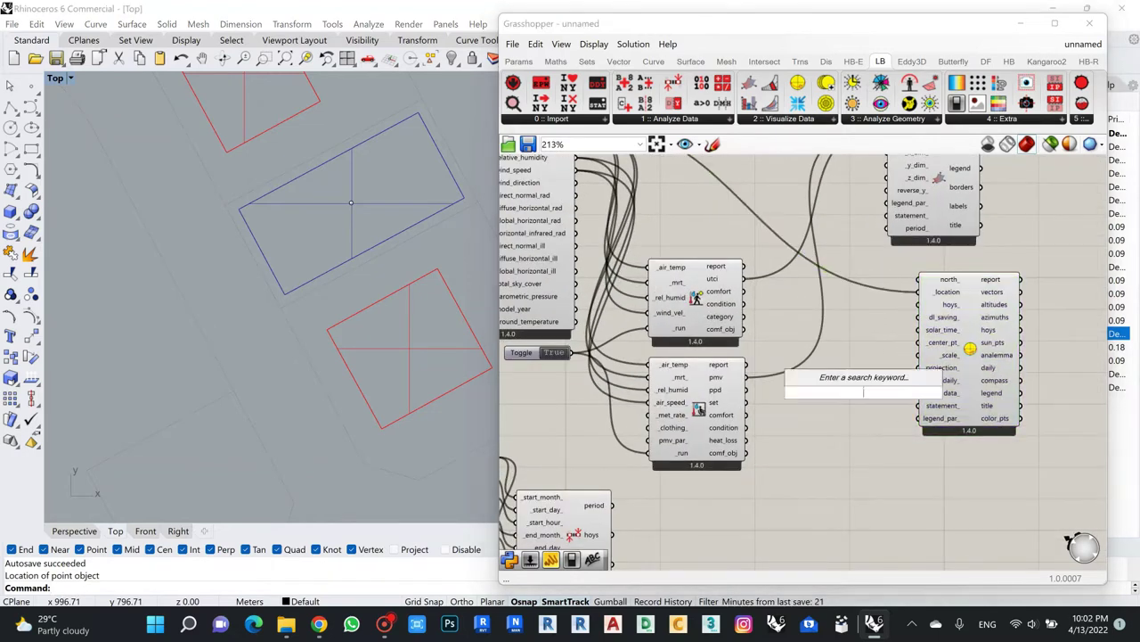
pyautogui.write('point')
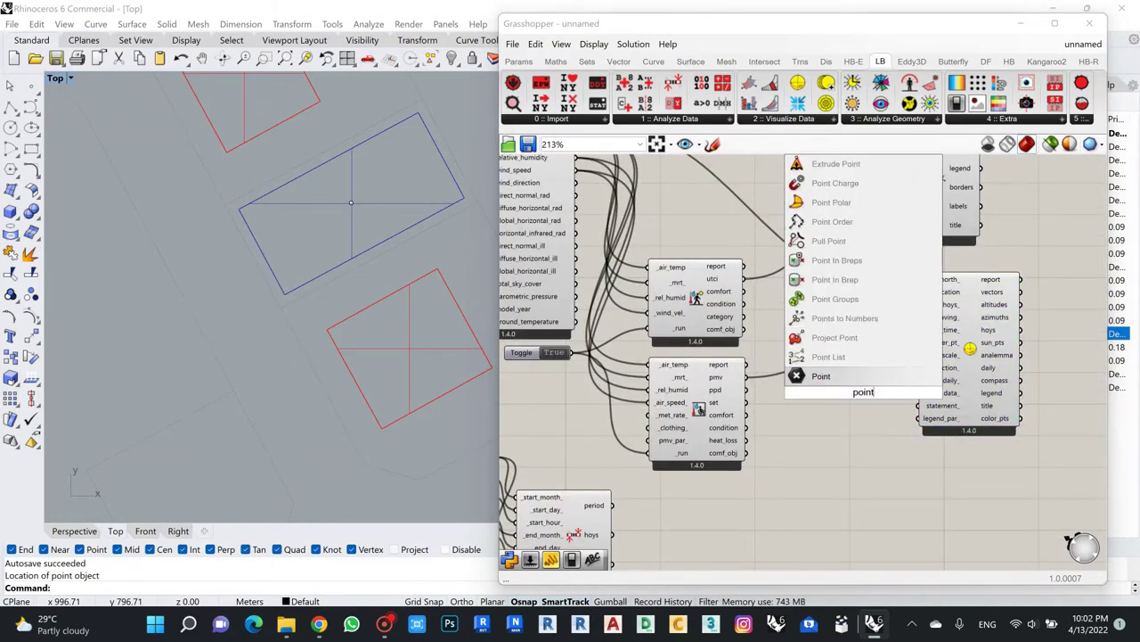
pyautogui.click(847, 376)
pyautogui.moveTo(870, 394); pyautogui.dragTo(849, 382)
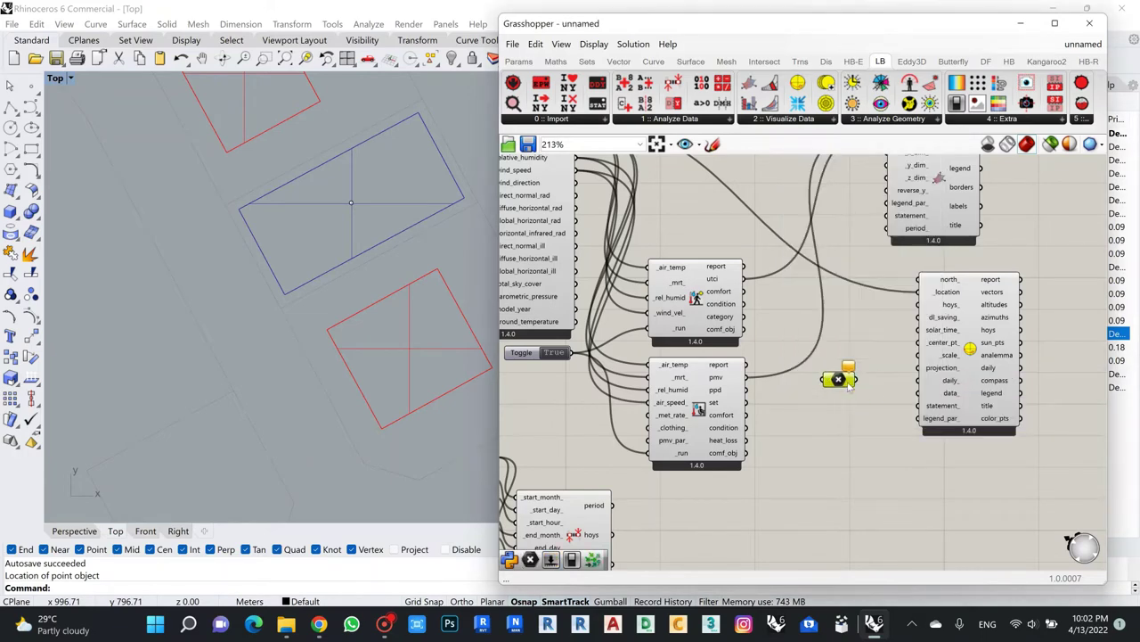
# Reference the Rhino point at the study building's centre in the Point parameter.
pyautogui.rightClick(848, 382)
pyautogui.click(893, 512)
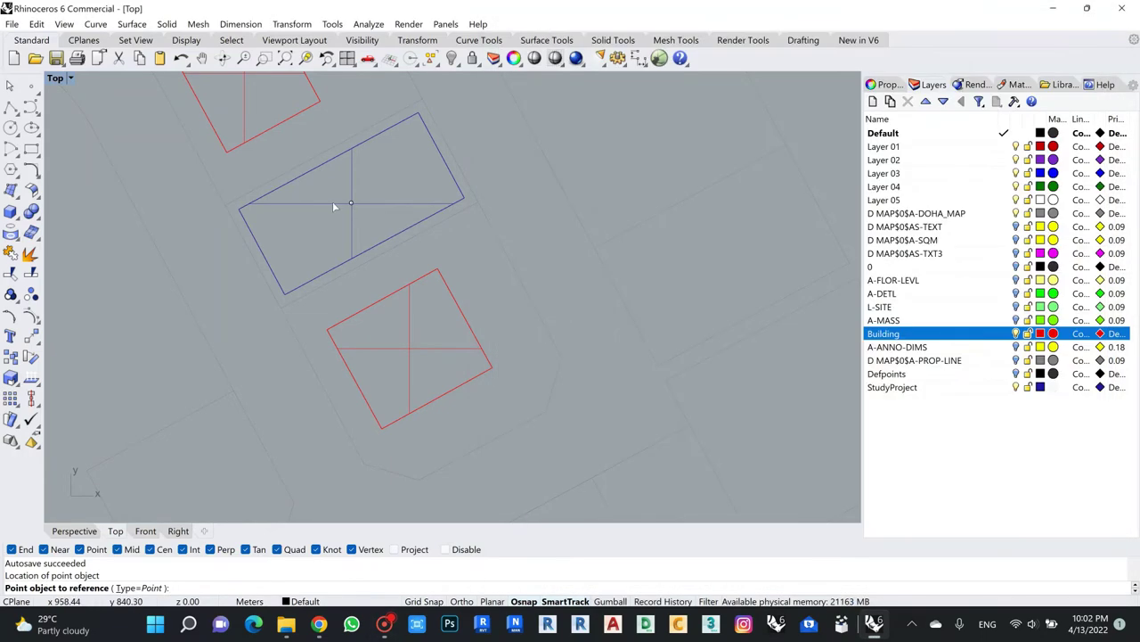
pyautogui.click(351, 203)
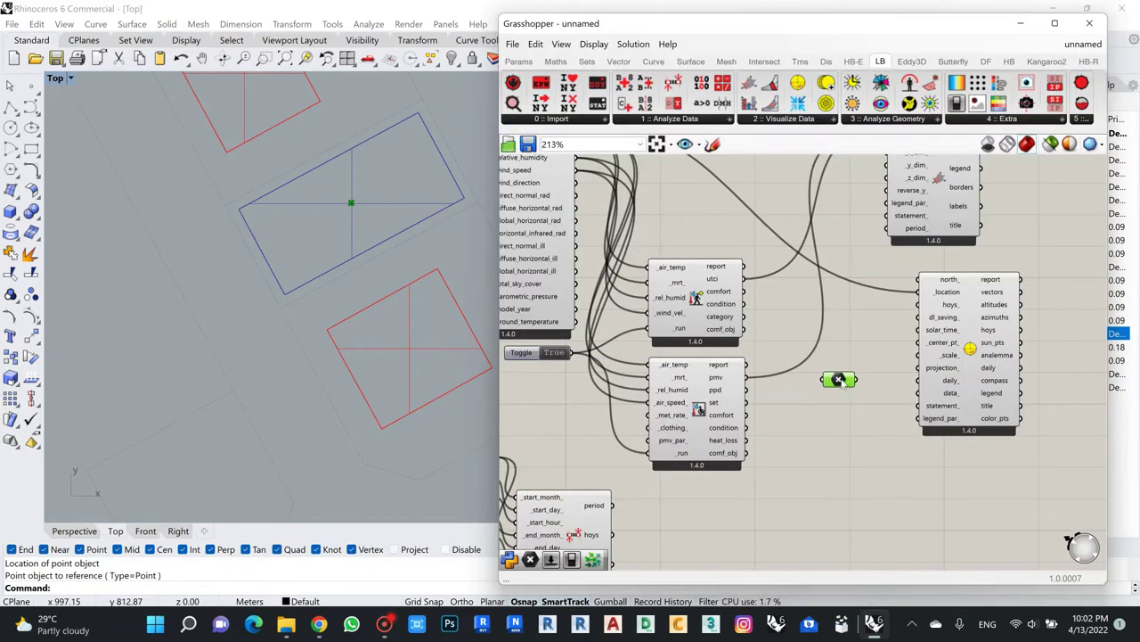
# Connect the Point parameter to the sun path's _center_pt_ input and align it level with that input.
pyautogui.scroll(4, 842, 389)
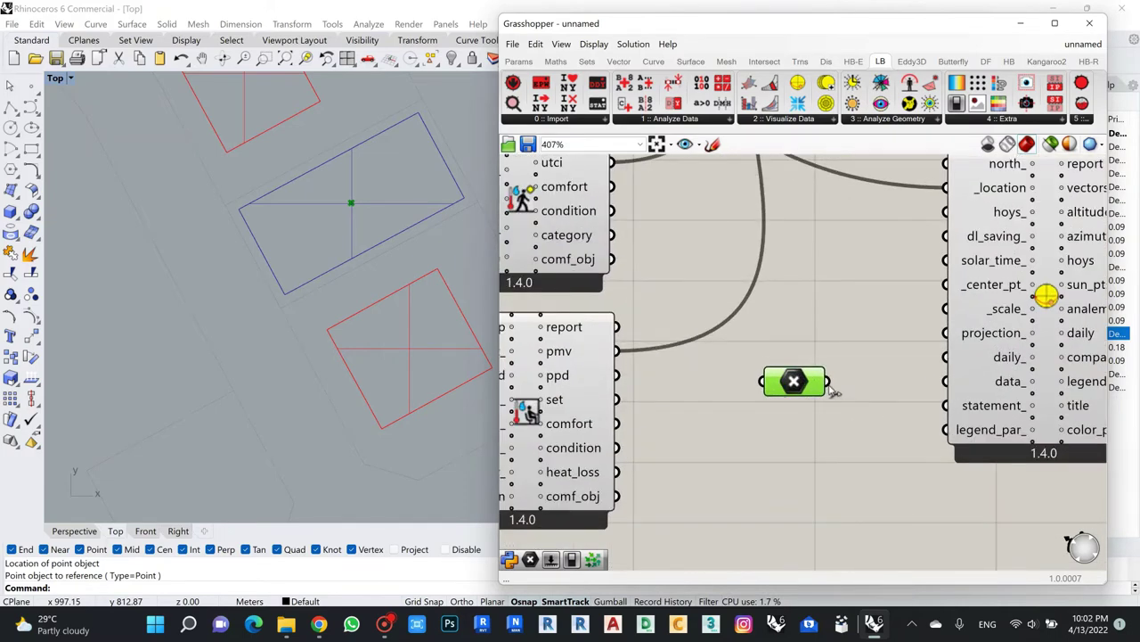
pyautogui.moveTo(828, 382); pyautogui.dragTo(945, 284)
pyautogui.scroll(-5, 380, 388)
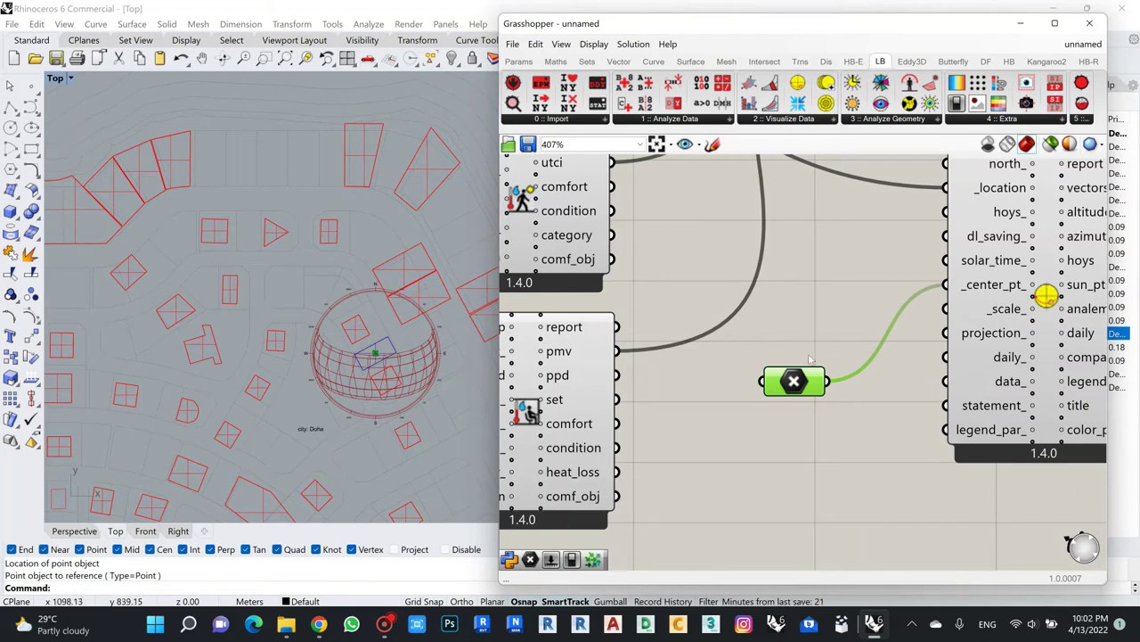
pyautogui.moveTo(807, 374); pyautogui.dragTo(807, 277)
# Add a number slider, connect it to the sun path's _scale_ input and set the scale to 7.
pyautogui.scroll(-3, 378, 337)
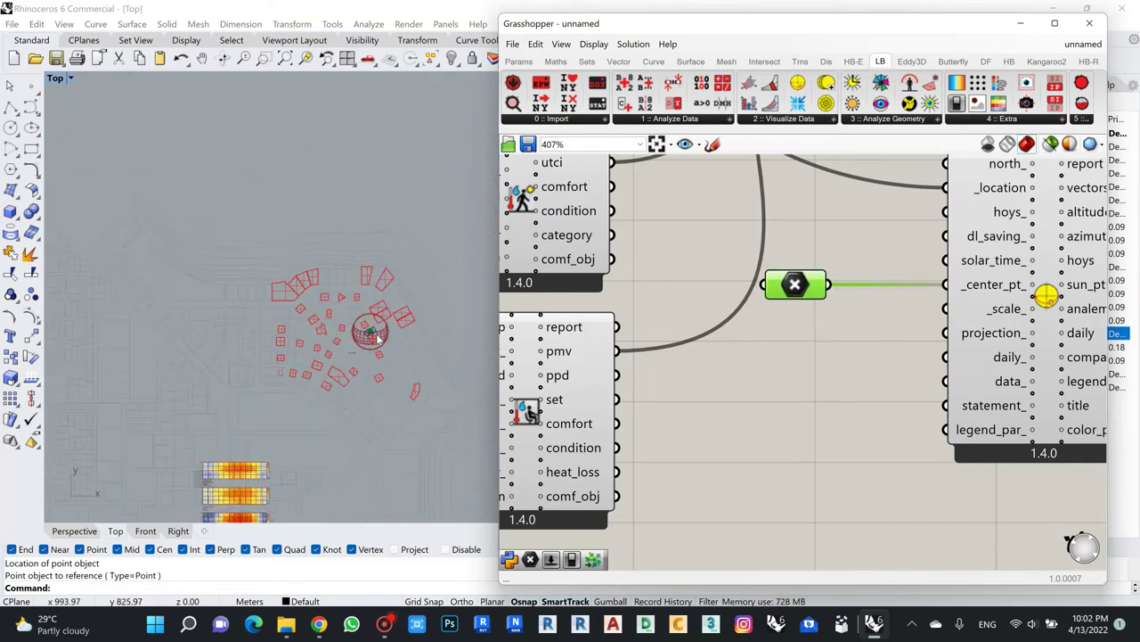
pyautogui.scroll(-3, 376, 335)
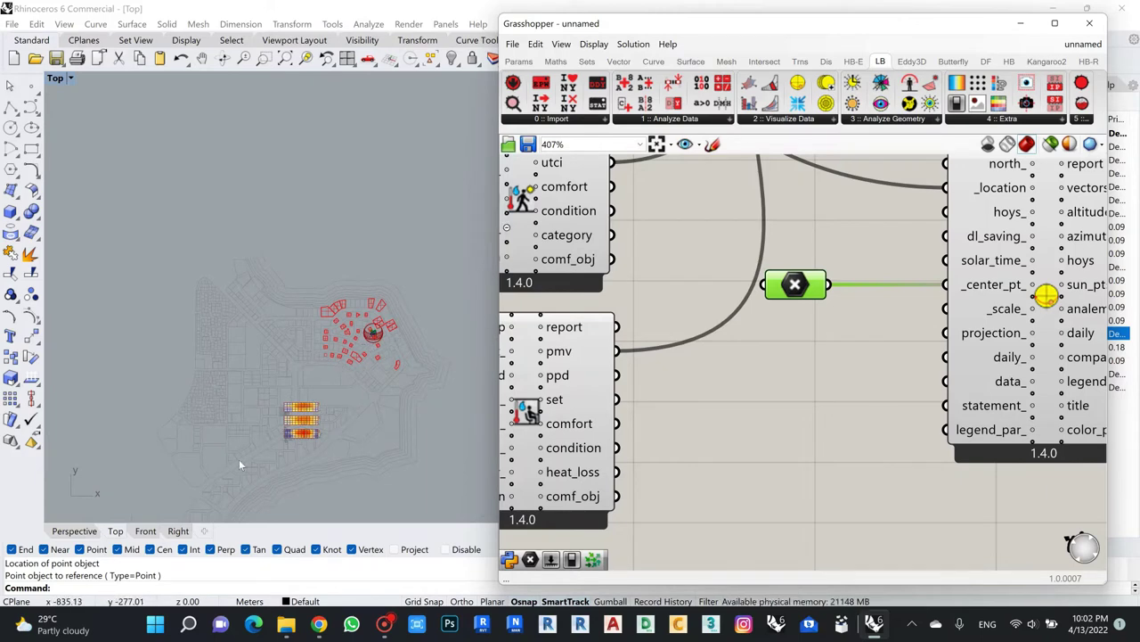
pyautogui.scroll(5, 374, 335)
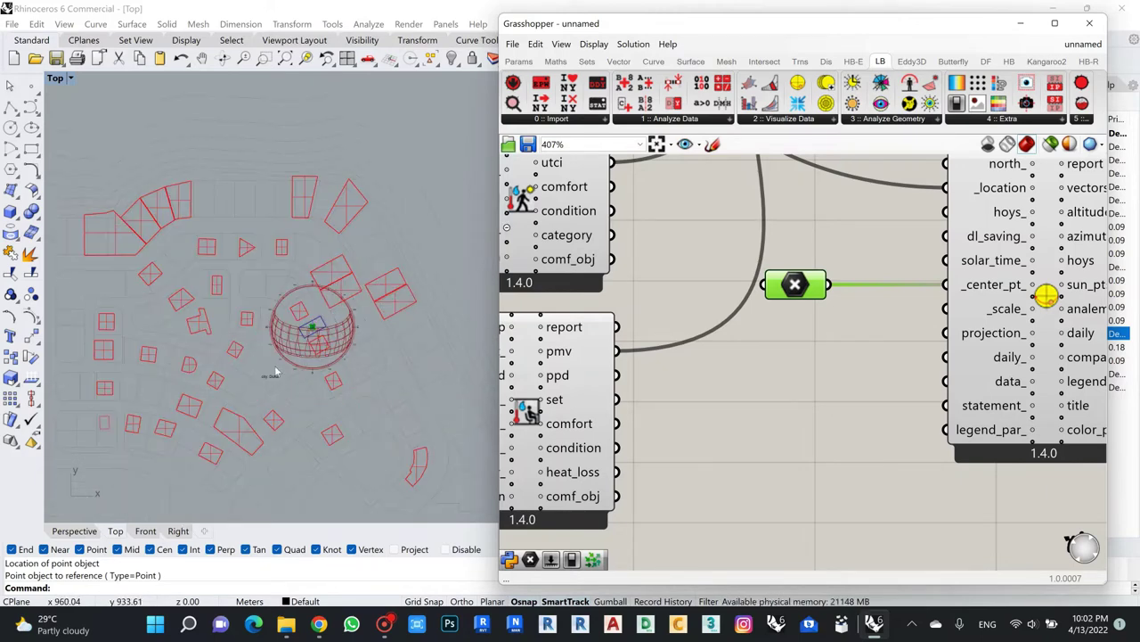
pyautogui.scroll(2, 303, 342)
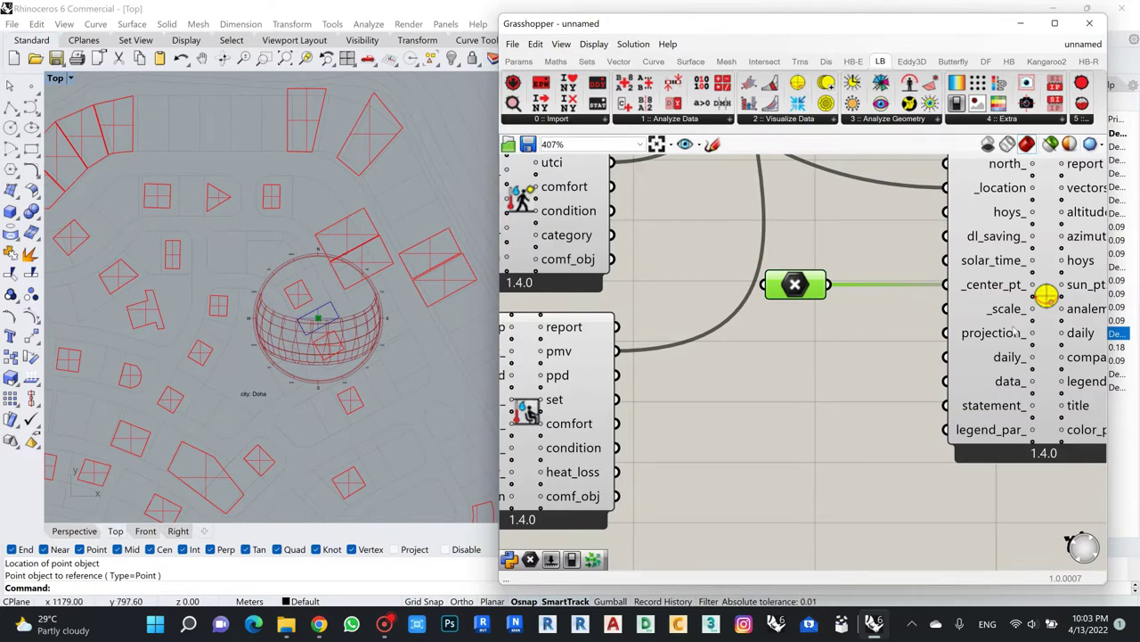
pyautogui.doubleClick(792, 335)
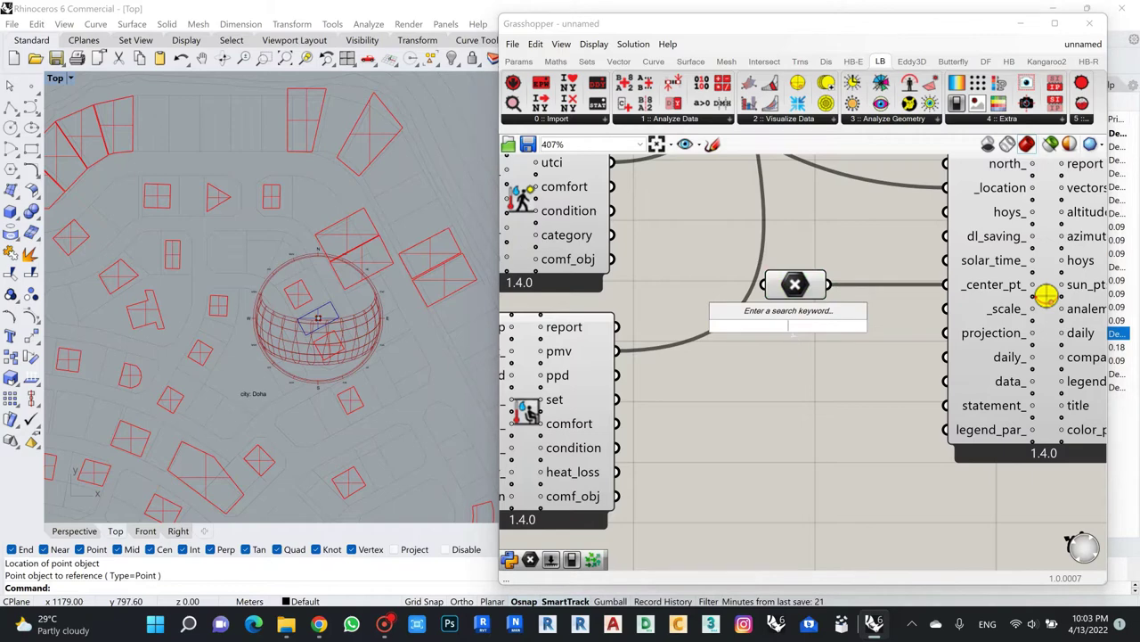
pyautogui.write('3')
pyautogui.press('Return')
pyautogui.moveTo(884, 325); pyautogui.dragTo(946, 309)
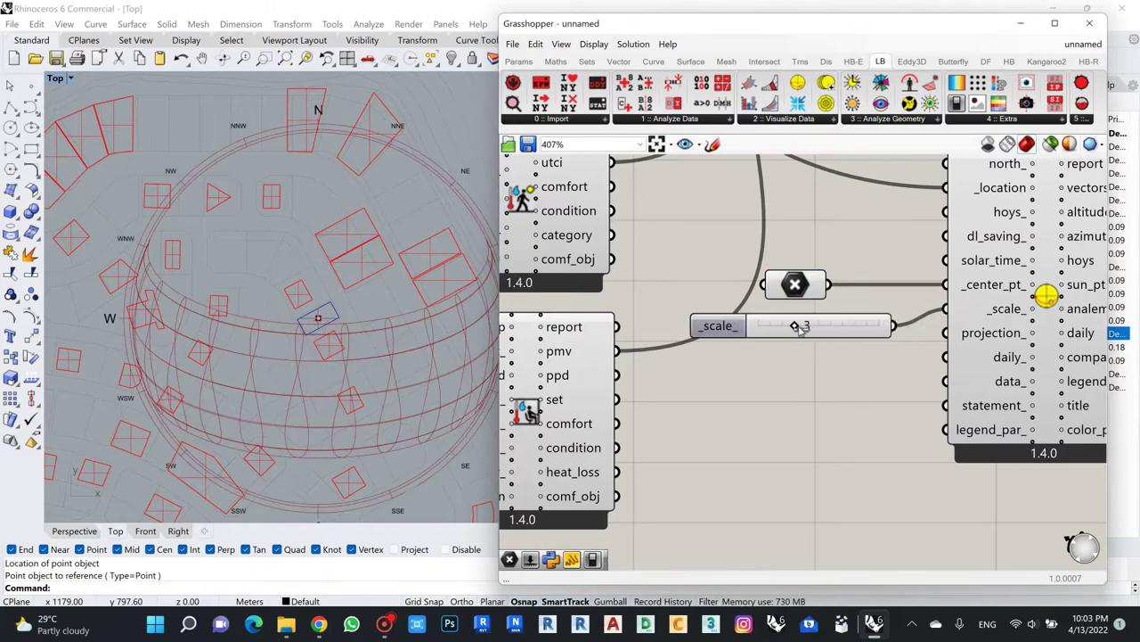
pyautogui.moveTo(799, 326); pyautogui.dragTo(848, 328)
# Examine the scaled sun path around the buildings from several angles in a maximized Perspective view.
pyautogui.scroll(-5, 364, 306)
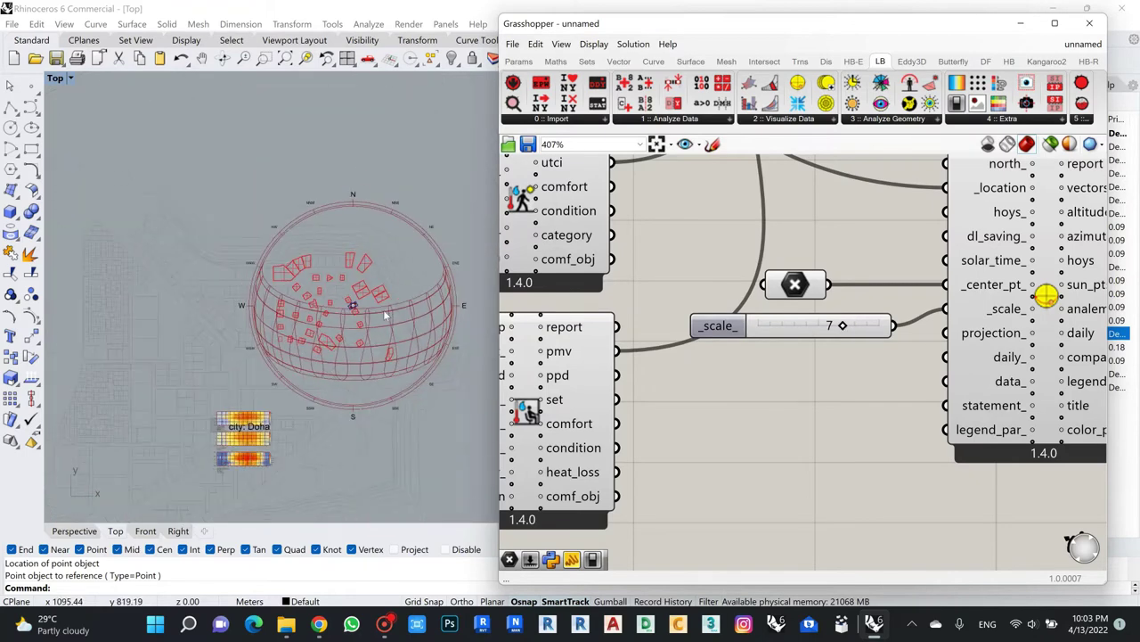
pyautogui.scroll(1, 319, 226)
pyautogui.doubleClick(56, 78)
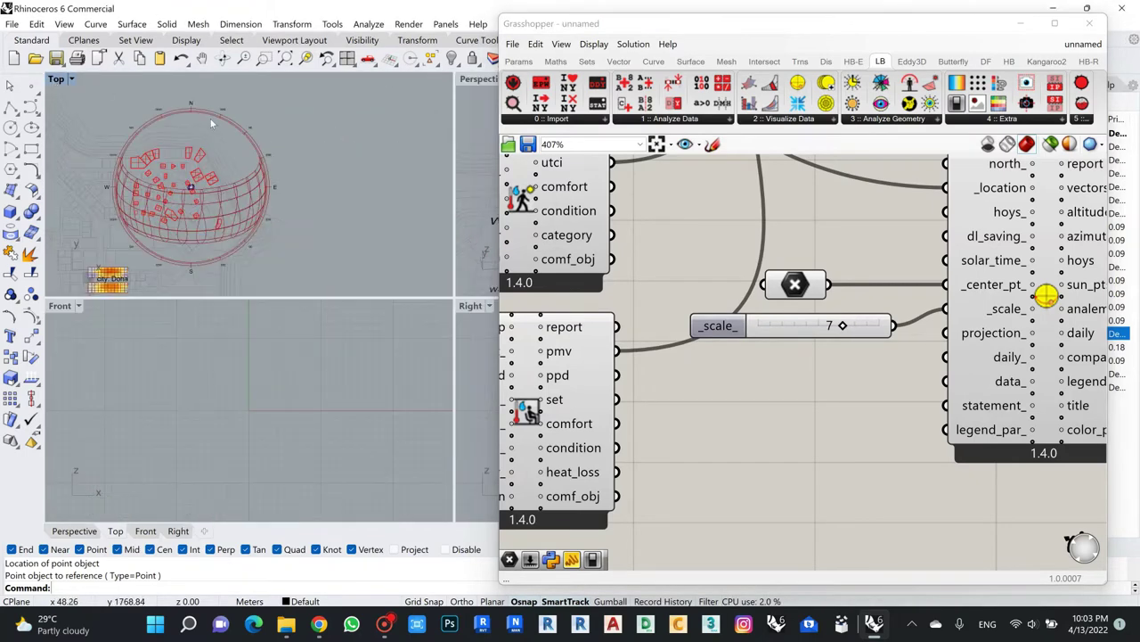
pyautogui.doubleClick(474, 79)
pyautogui.scroll(-5, 316, 304)
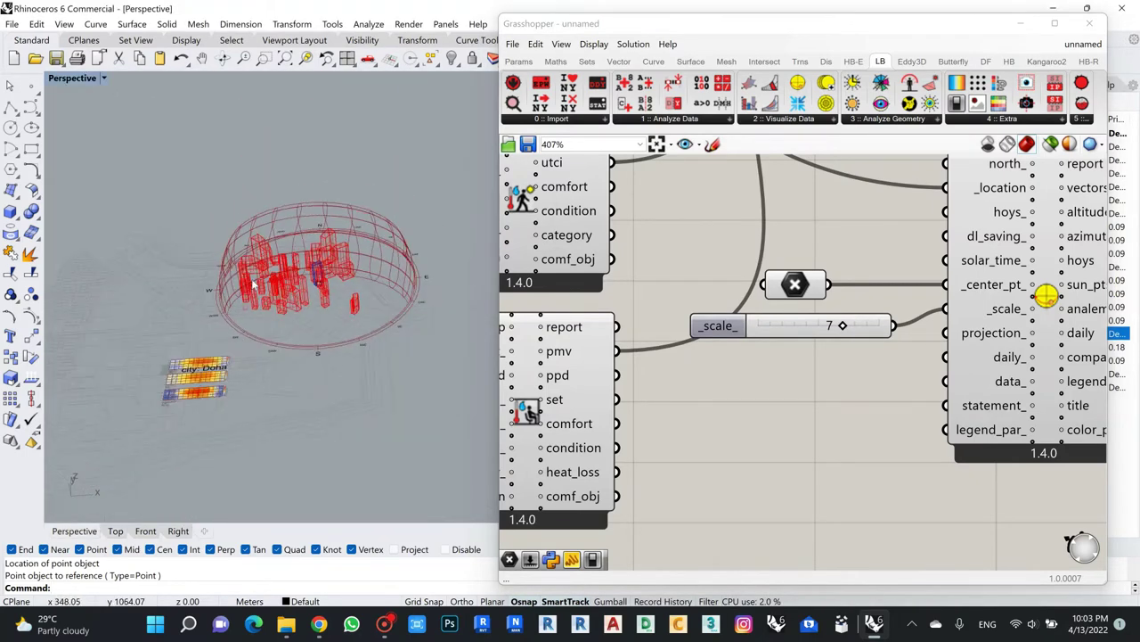
pyautogui.scroll(2, 317, 304)
pyautogui.moveTo(316, 304); pyautogui.dragTo(339, 282, button='right')
pyautogui.scroll(7, 405, 200)
pyautogui.scroll(-8, 338, 282)
pyautogui.moveTo(268, 300); pyautogui.dragTo(376, 258, button='right')
pyautogui.scroll(5, 372, 228)
pyautogui.scroll(-5, 372, 228)
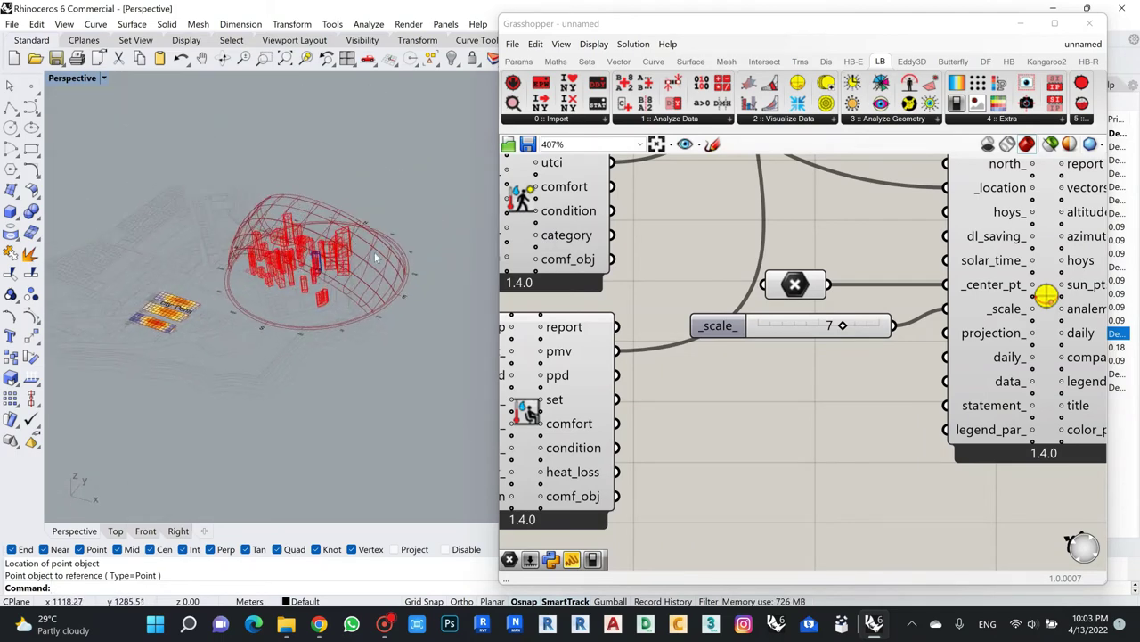
pyautogui.scroll(7, 400, 272)
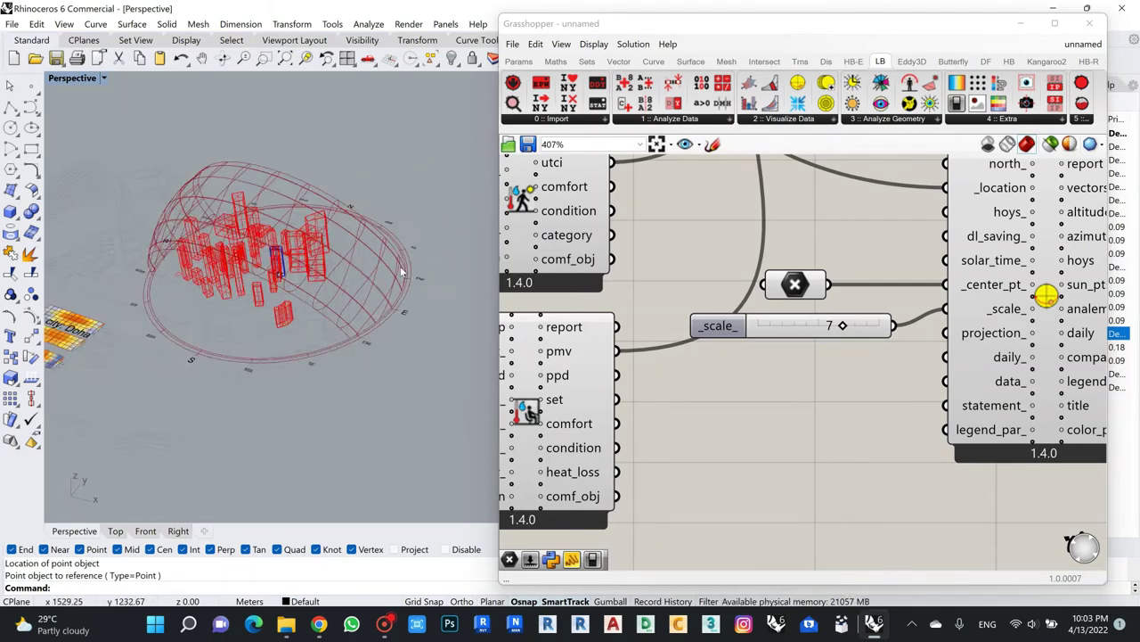
pyautogui.scroll(-5, 393, 271)
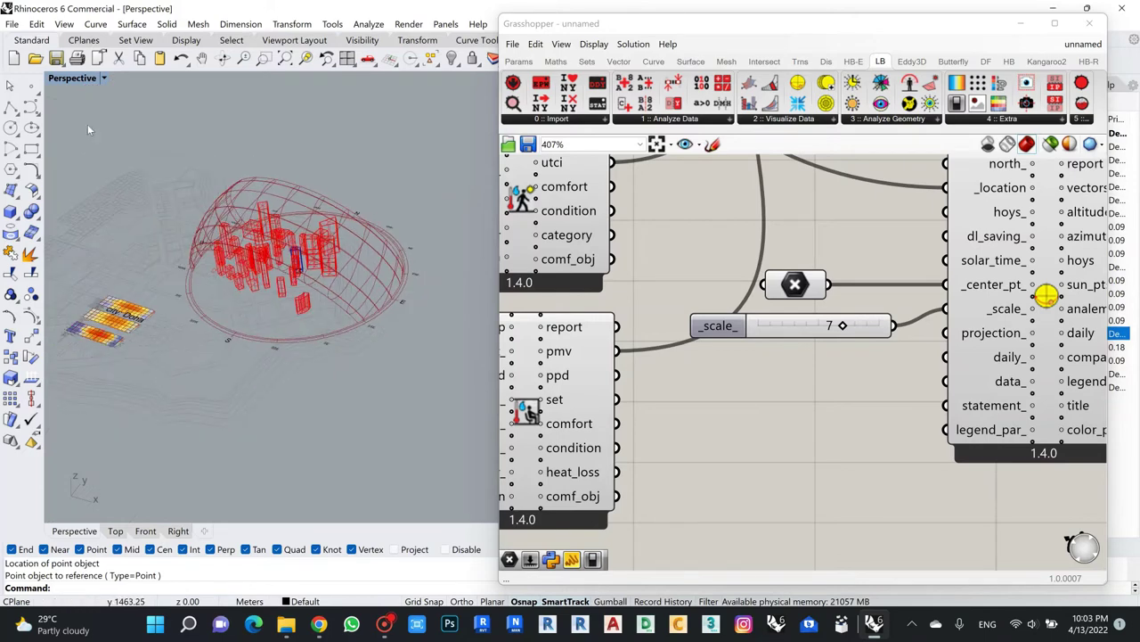
# Restore the four-viewport layout and view the sun path over the site in the Top view.
pyautogui.doubleClick(72, 78)
pyautogui.scroll(6, 201, 174)
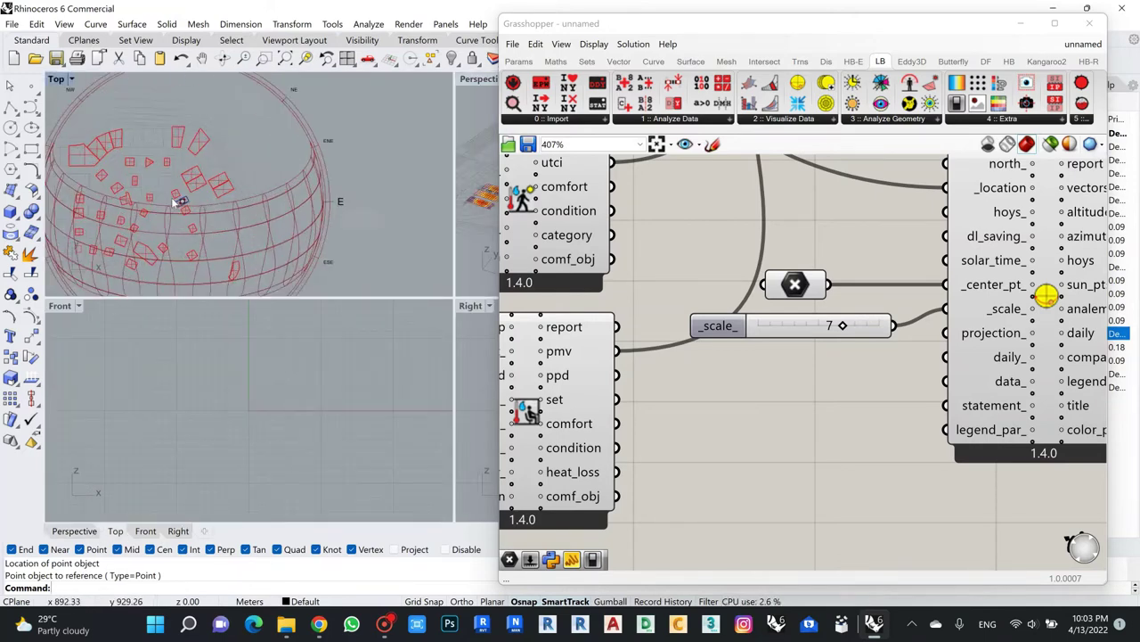
pyautogui.scroll(-4, 303, 203)
pyautogui.moveTo(303, 204); pyautogui.dragTo(409, 216, button='right')
pyautogui.scroll(2, 409, 215)
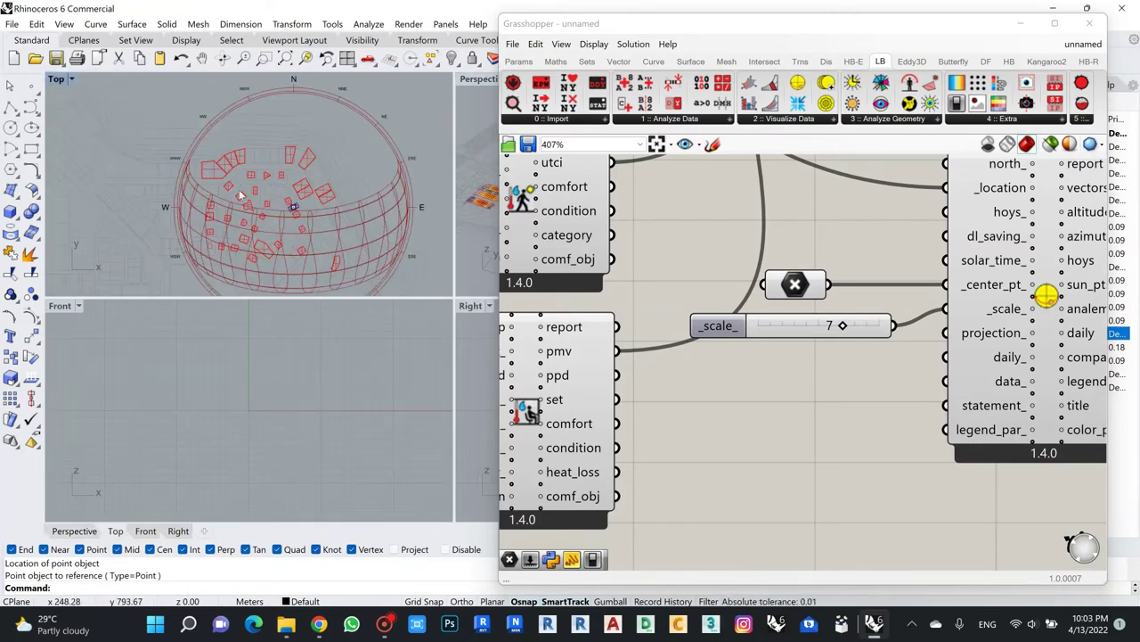
pyautogui.scroll(-3, 240, 196)
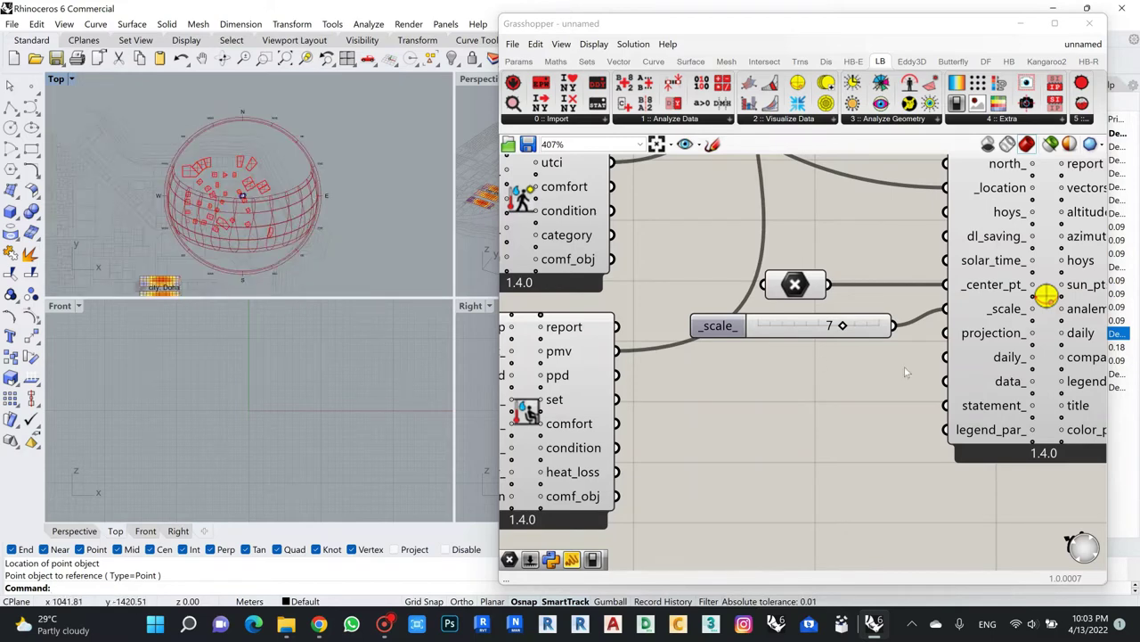
# Connect the analysis period's hoys output to the sun path's hoys_ input.
pyautogui.scroll(-3, 929, 383)
pyautogui.scroll(2, 929, 383)
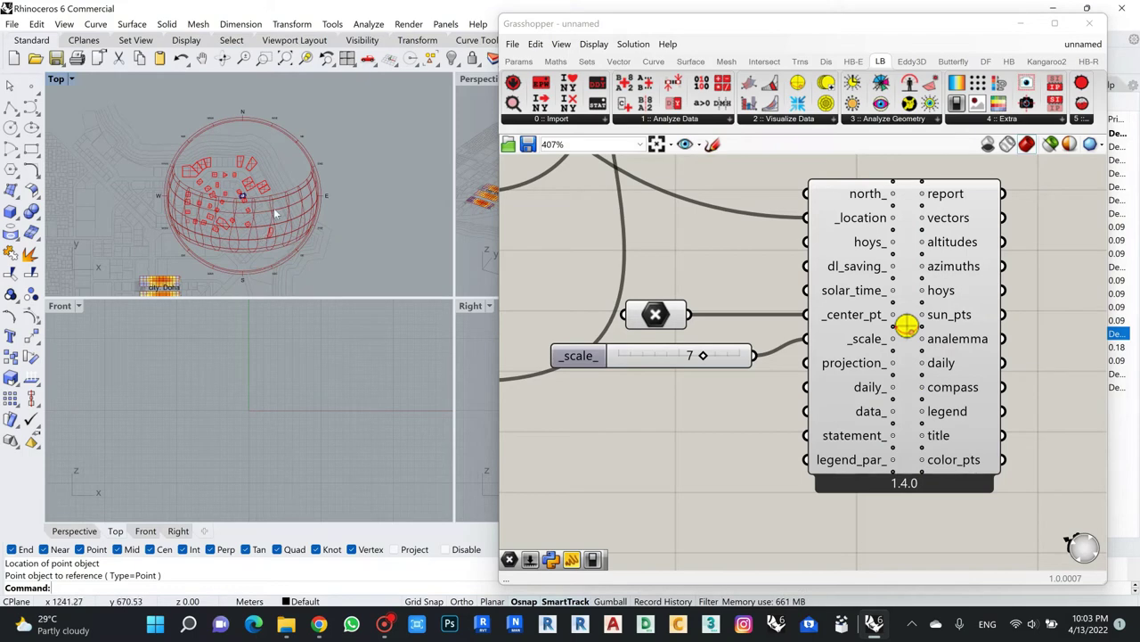
pyautogui.scroll(1, 872, 254)
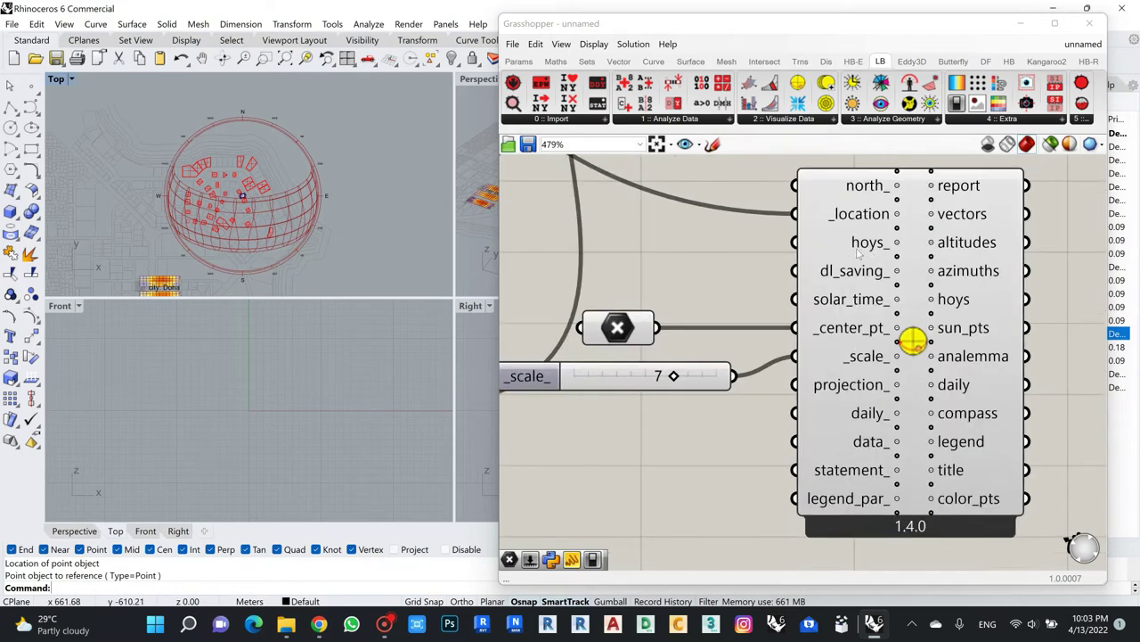
pyautogui.scroll(-6, 885, 249)
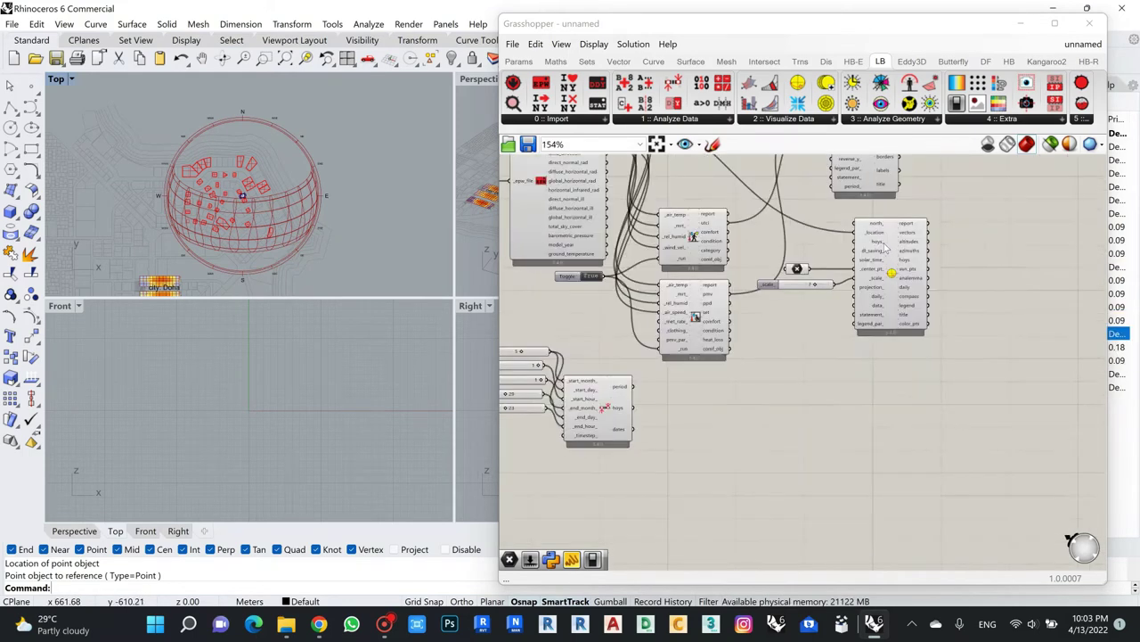
pyautogui.scroll(4, 624, 405)
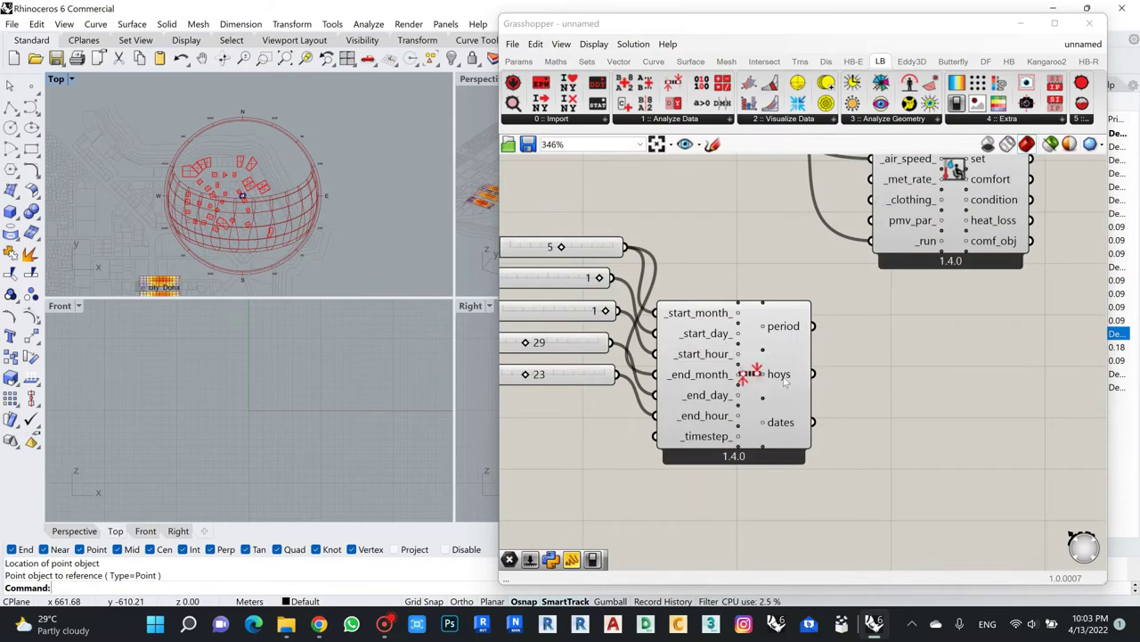
pyautogui.scroll(-6, 680, 384)
pyautogui.scroll(3, 888, 306)
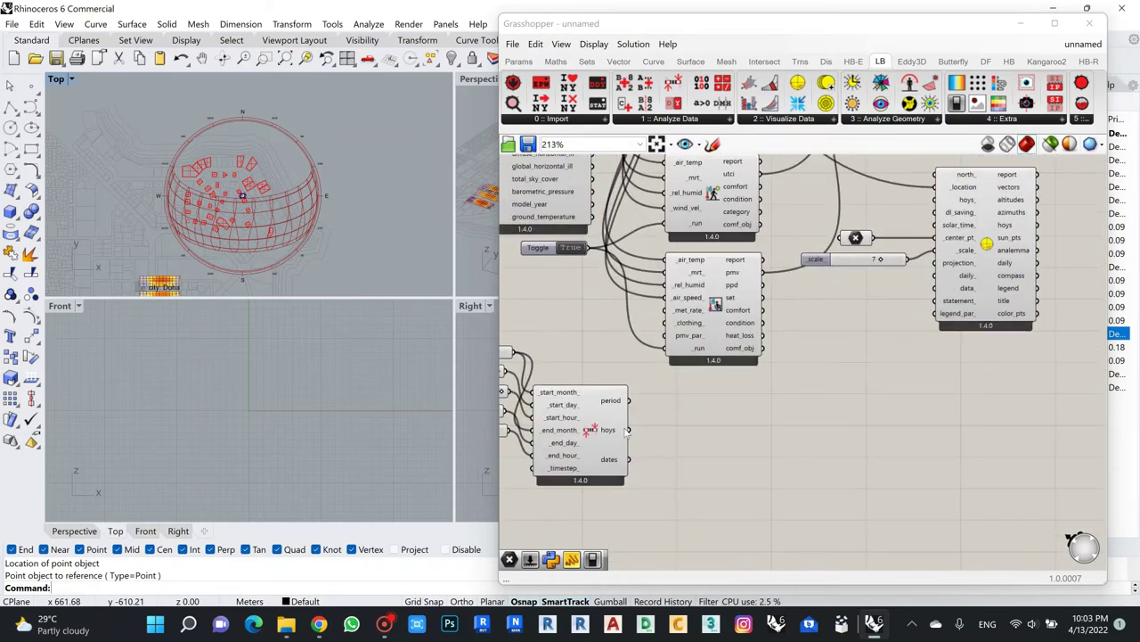
pyautogui.moveTo(630, 432); pyautogui.dragTo(933, 205)
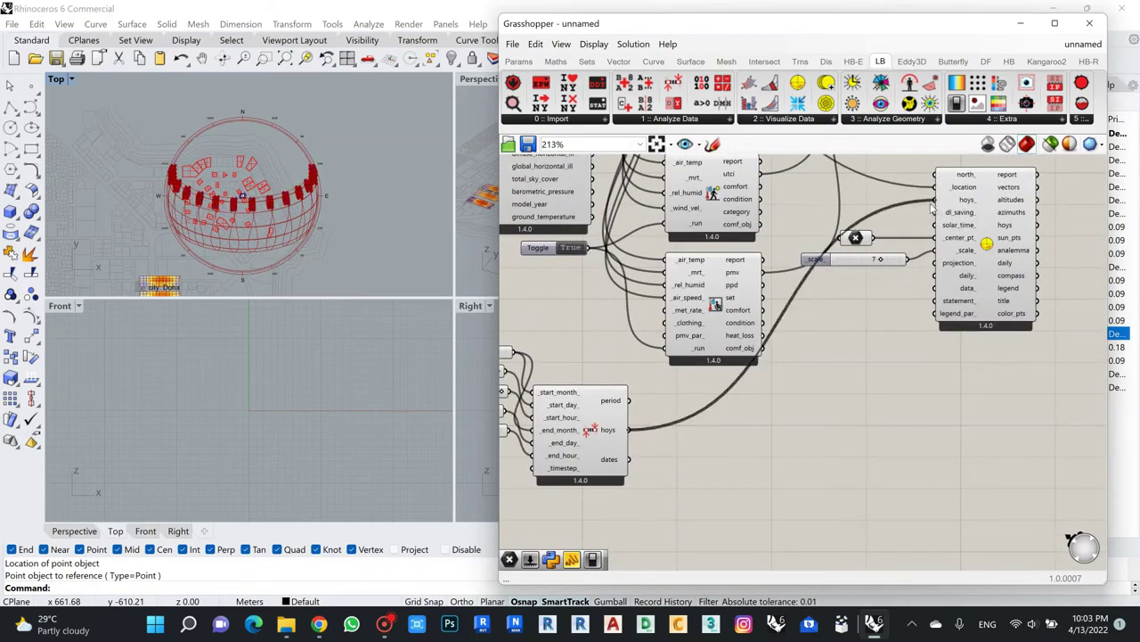
# Examine the hourly sun positions along the east and west sides of the sun path in the Top view.
pyautogui.scroll(5, 323, 207)
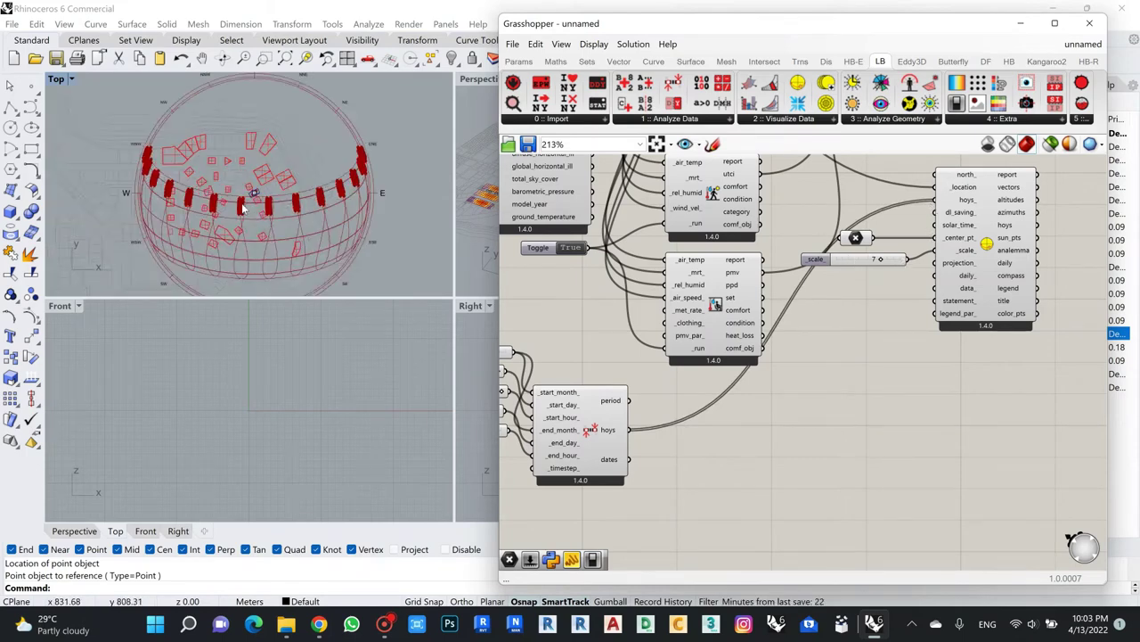
pyautogui.scroll(-2, 323, 208)
pyautogui.scroll(3, 323, 207)
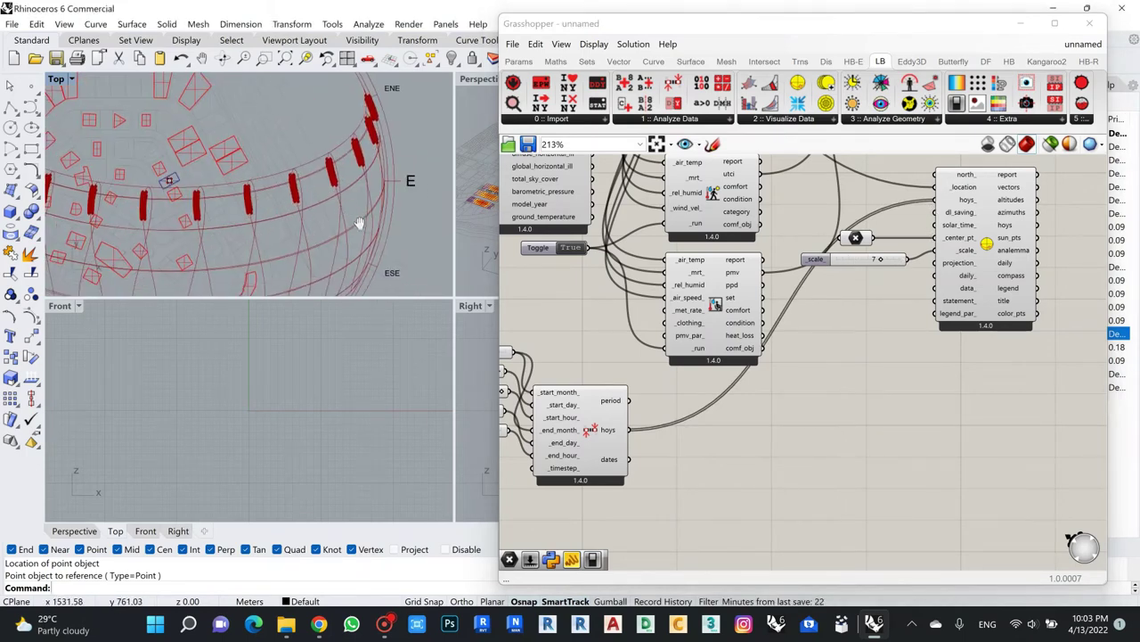
pyautogui.scroll(-4, 280, 194)
pyautogui.scroll(3, 280, 194)
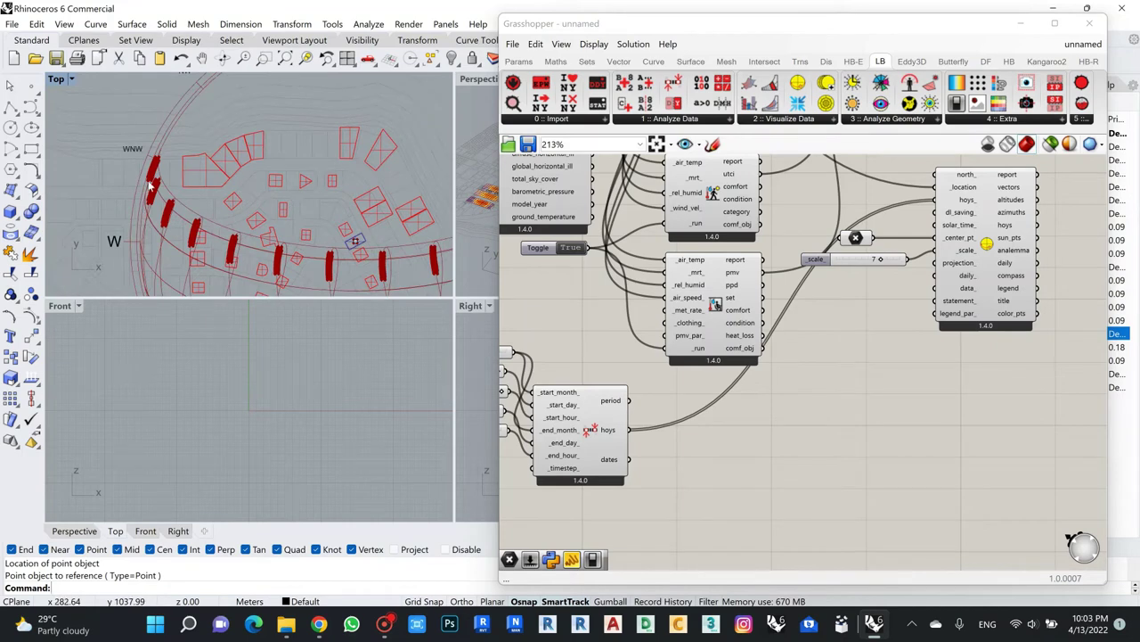
pyautogui.scroll(-3, 357, 196)
pyautogui.scroll(4, 339, 195)
pyautogui.scroll(2, 339, 189)
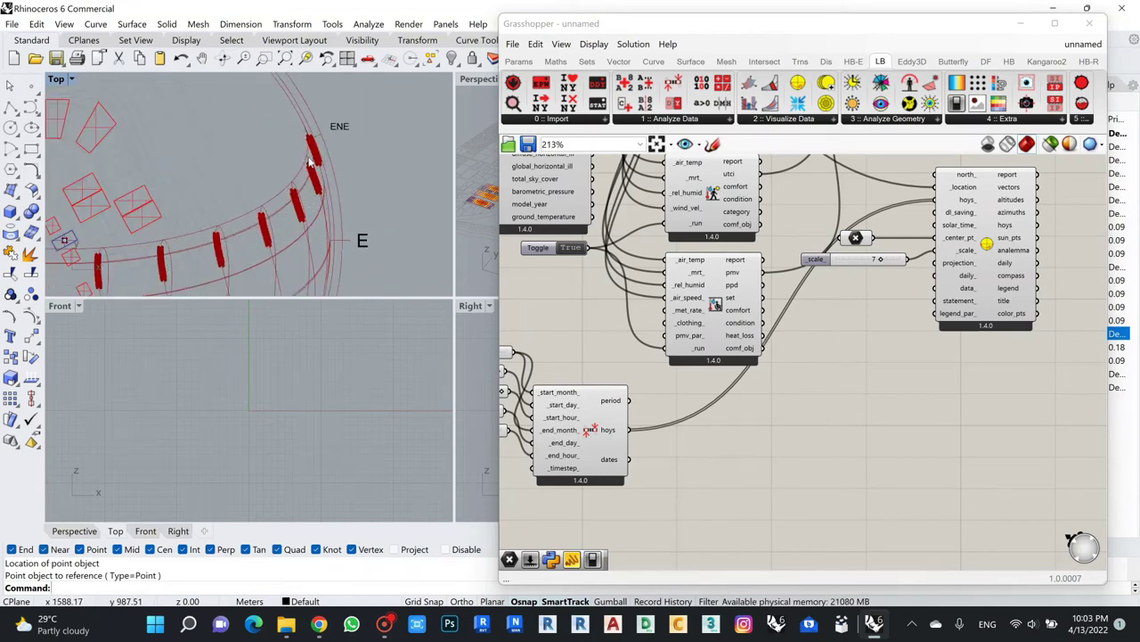
pyautogui.scroll(2, 334, 183)
pyautogui.scroll(-4, 328, 165)
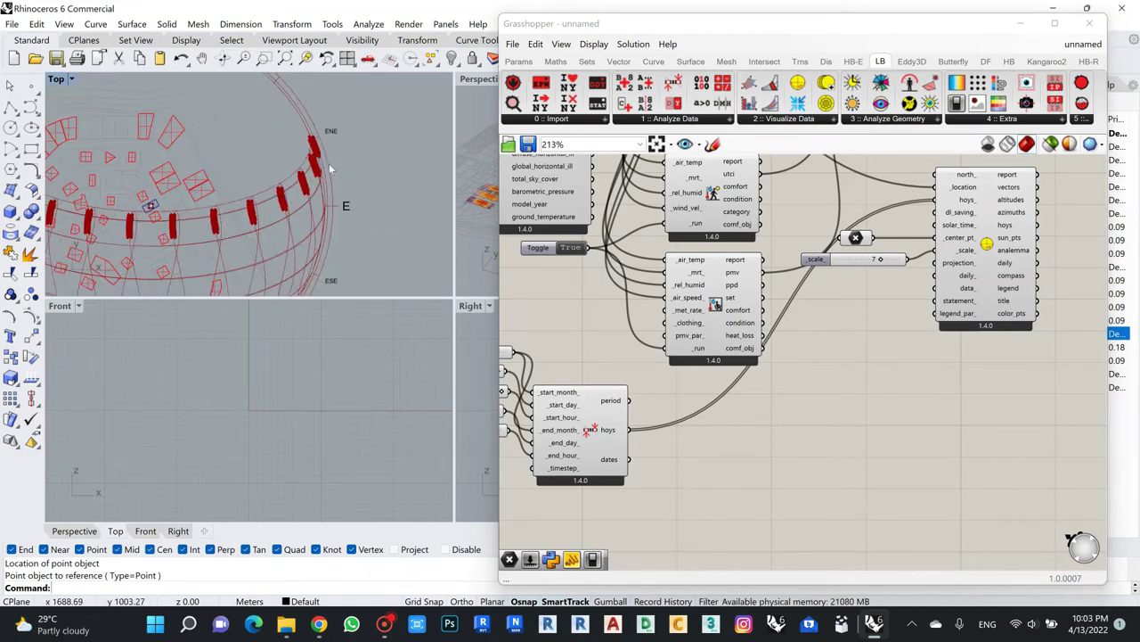
pyautogui.scroll(-3, 326, 163)
pyautogui.scroll(2, 356, 169)
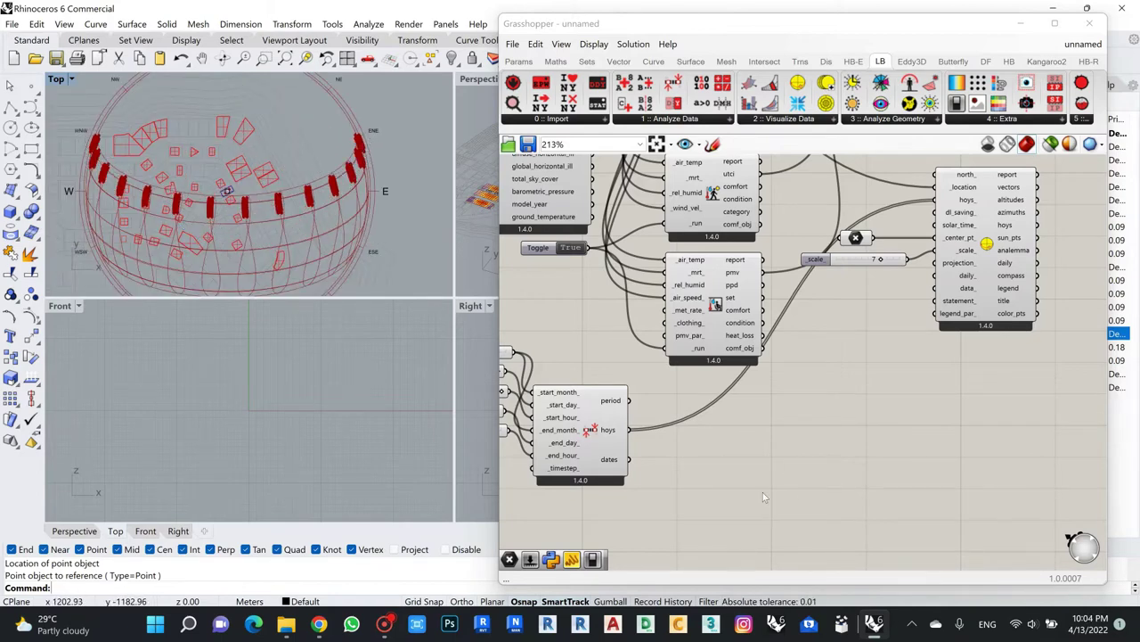
# Set the analysis period's _end_day_ slider to 2 and inspect the sun points up close in the Top view.
pyautogui.scroll(-3, 858, 445)
pyautogui.scroll(5, 644, 429)
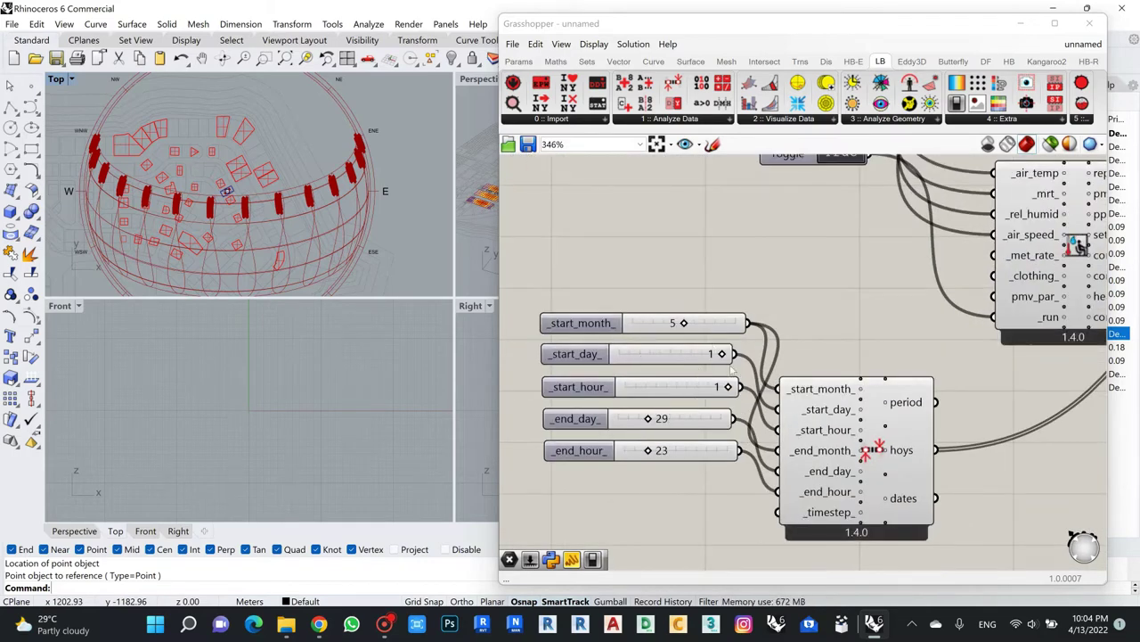
pyautogui.doubleClick(687, 425)
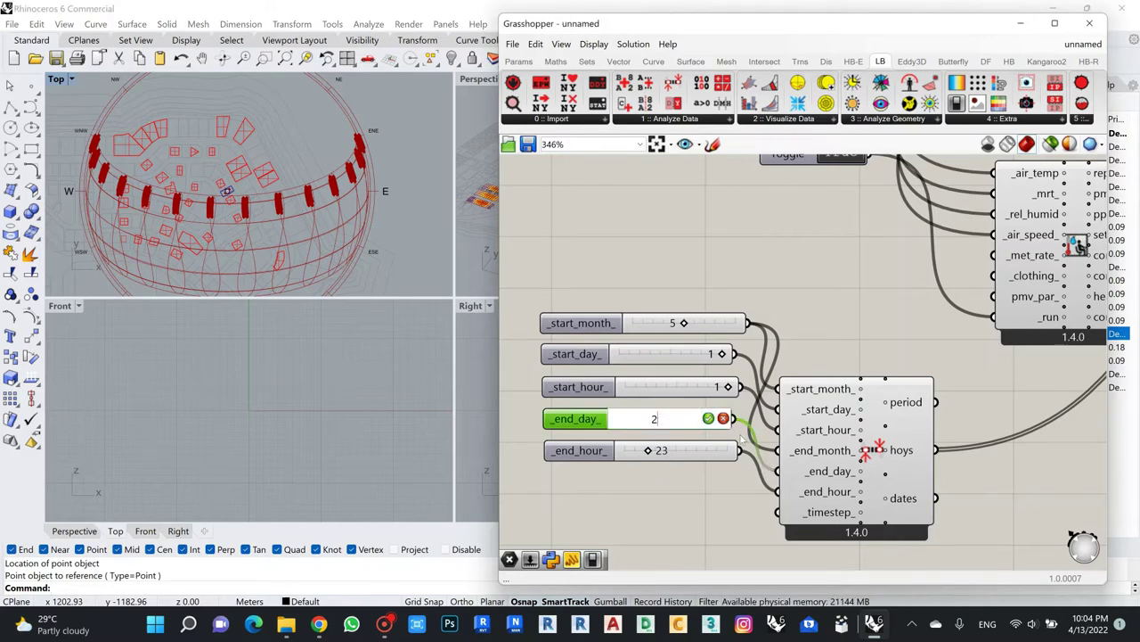
pyautogui.click(710, 421)
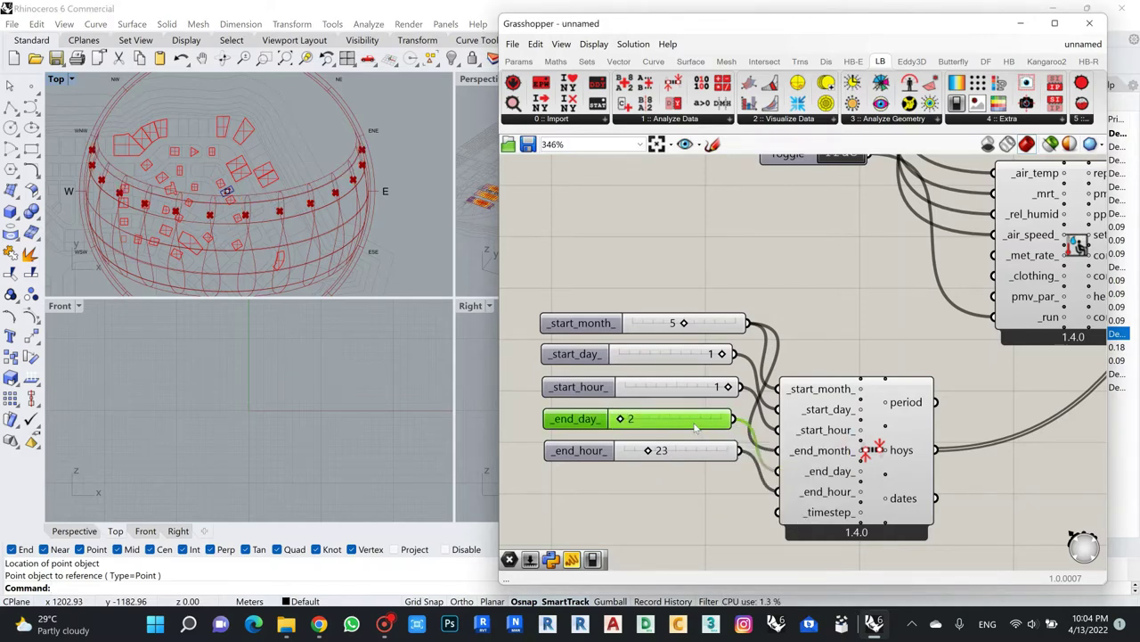
pyautogui.scroll(10, 295, 242)
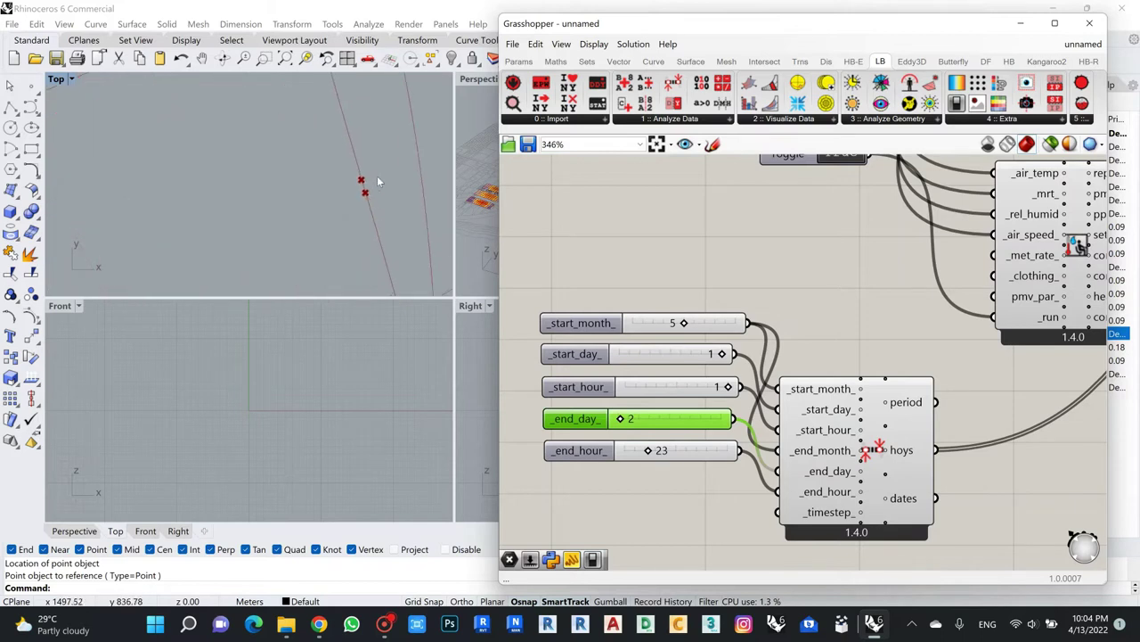
# Set the analysis period's _end_day_ slider to 1 and check the sun points around the buildings in the Top view.
pyautogui.doubleClick(632, 421)
pyautogui.write('1')
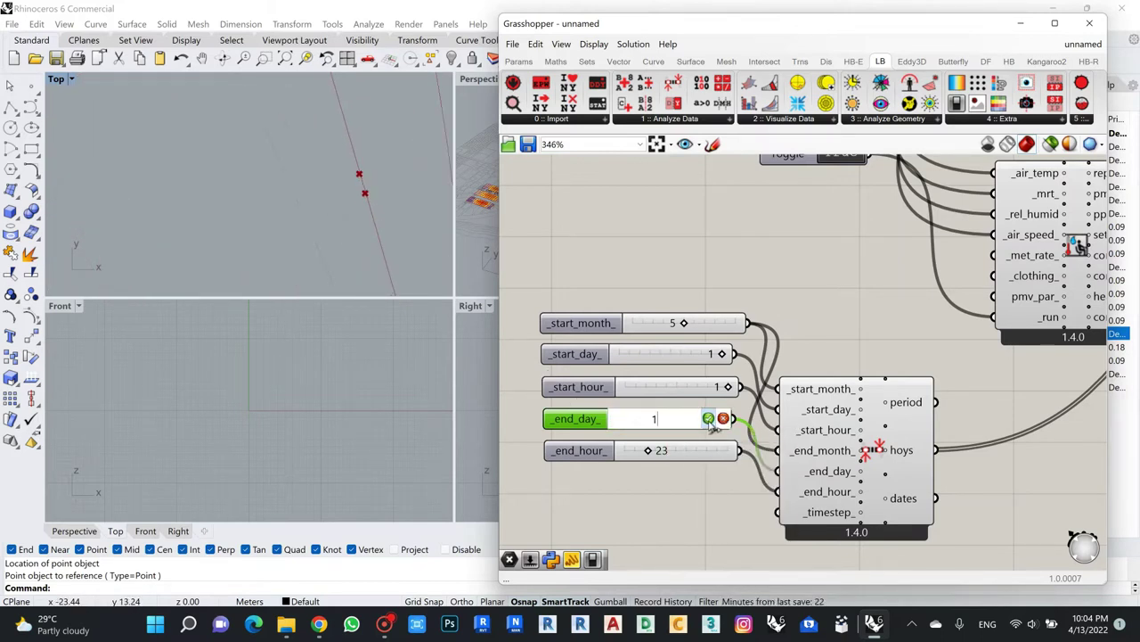
pyautogui.press('Return')
pyautogui.scroll(-8, 254, 169)
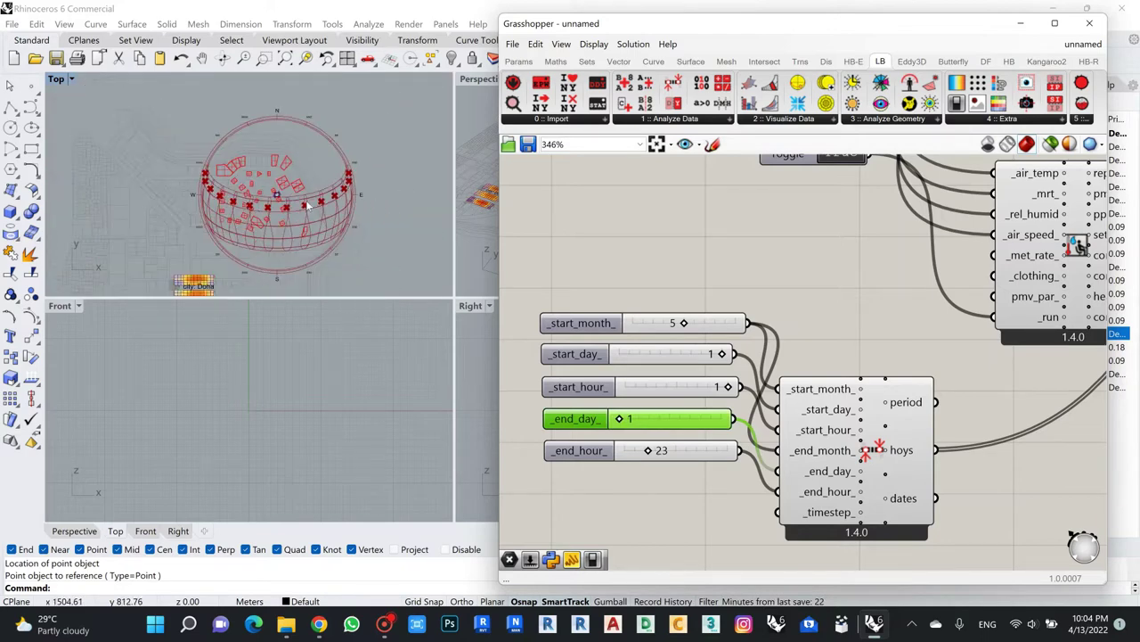
pyautogui.scroll(3, 241, 207)
pyautogui.scroll(-4, 241, 207)
pyautogui.scroll(2, 125, 203)
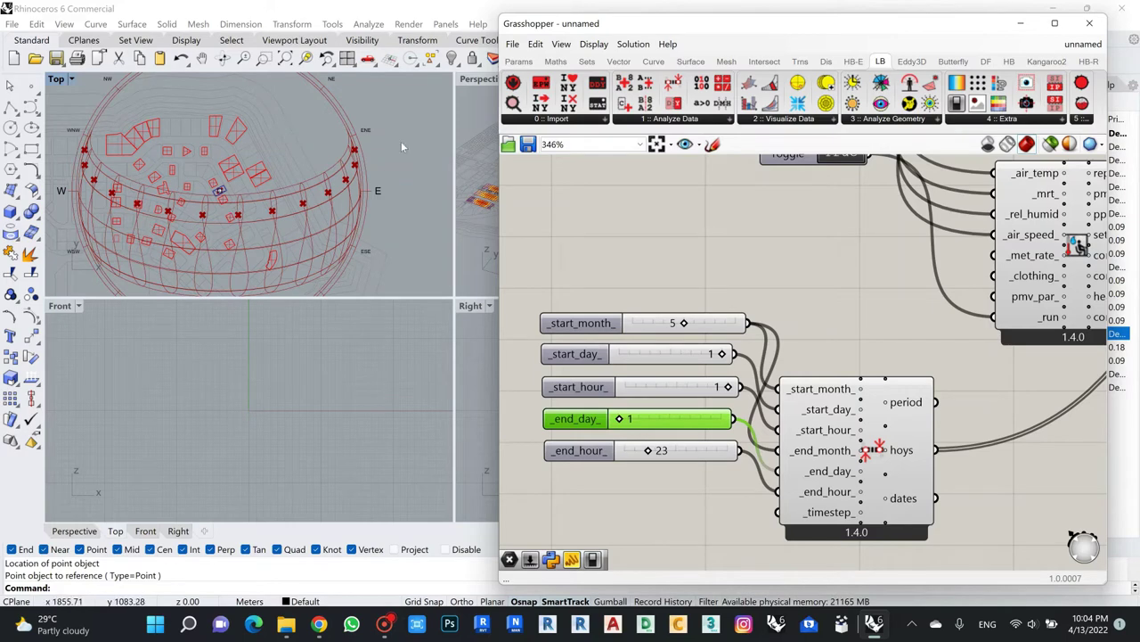
# Move the hourly plot component so it sits directly above the sun path component on the canvas.
pyautogui.scroll(-6, 606, 266)
pyautogui.moveTo(895, 212); pyautogui.dragTo(797, 303, button='right')
pyautogui.scroll(5, 798, 302)
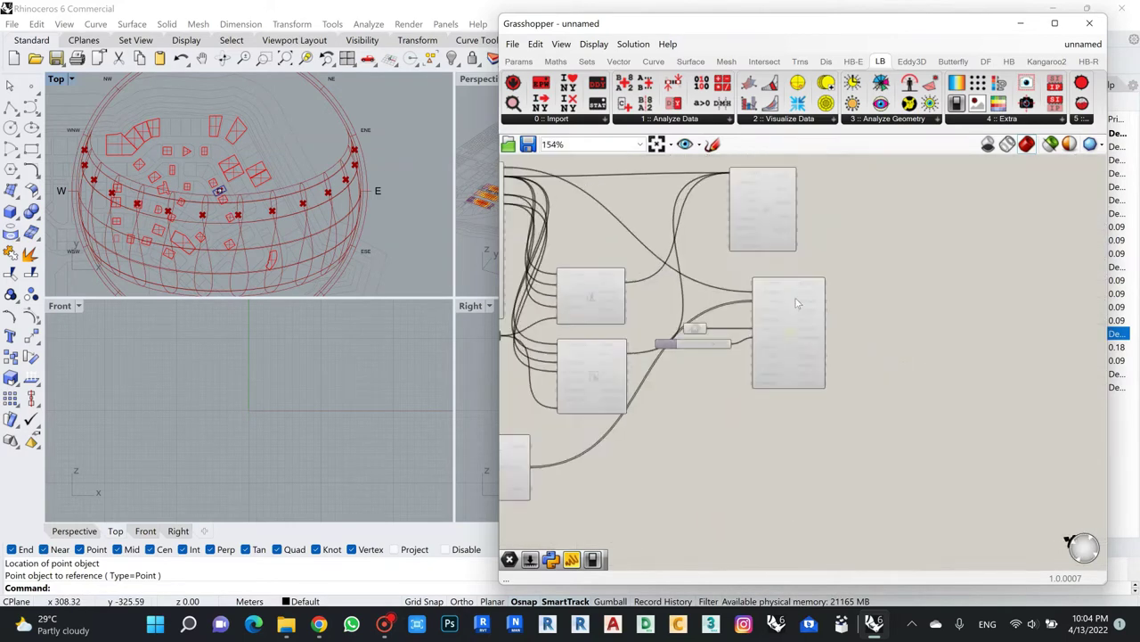
pyautogui.moveTo(757, 193); pyautogui.dragTo(794, 218)
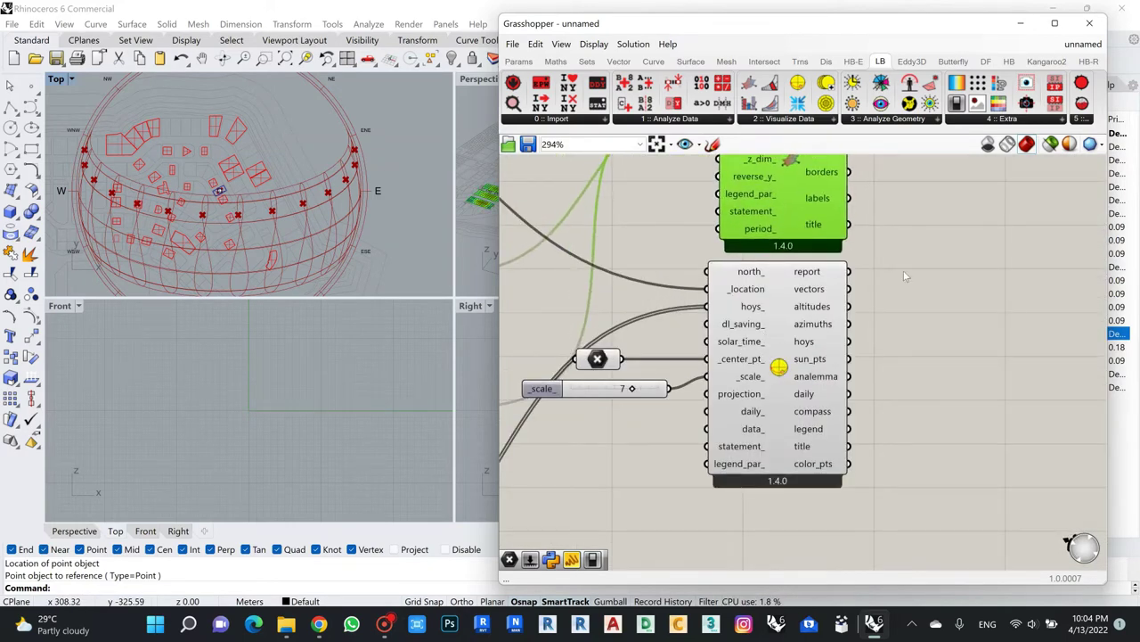
pyautogui.click(903, 270)
# Examine the sun points relative to the study building in the Top view and in a maximized Perspective view.
pyautogui.scroll(-4, 307, 144)
pyautogui.scroll(6, 305, 202)
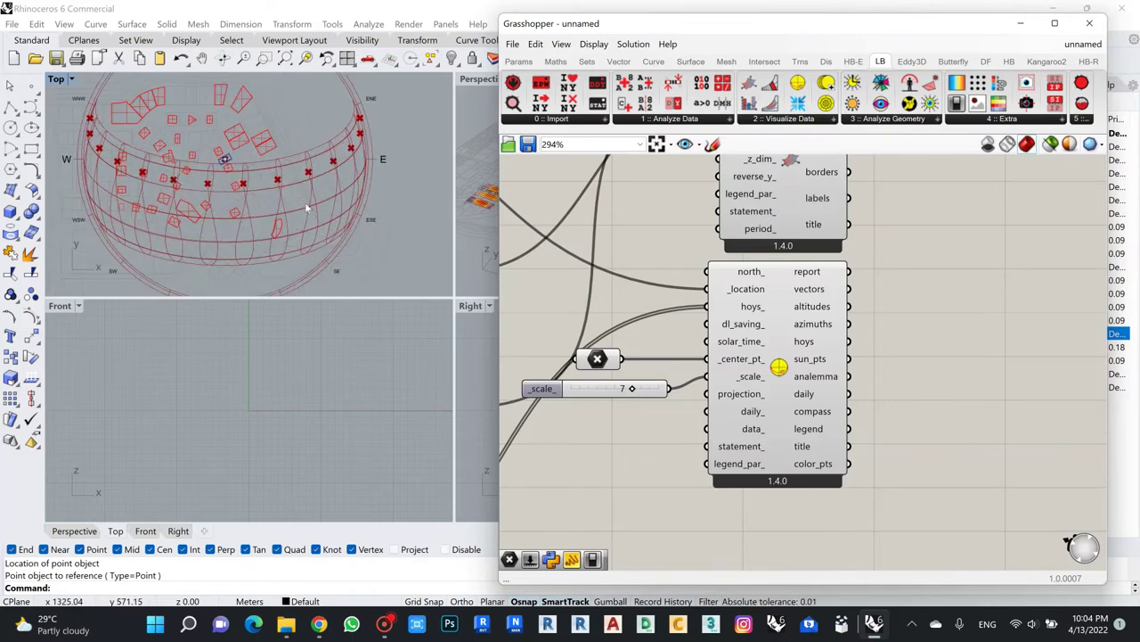
pyautogui.scroll(2, 234, 165)
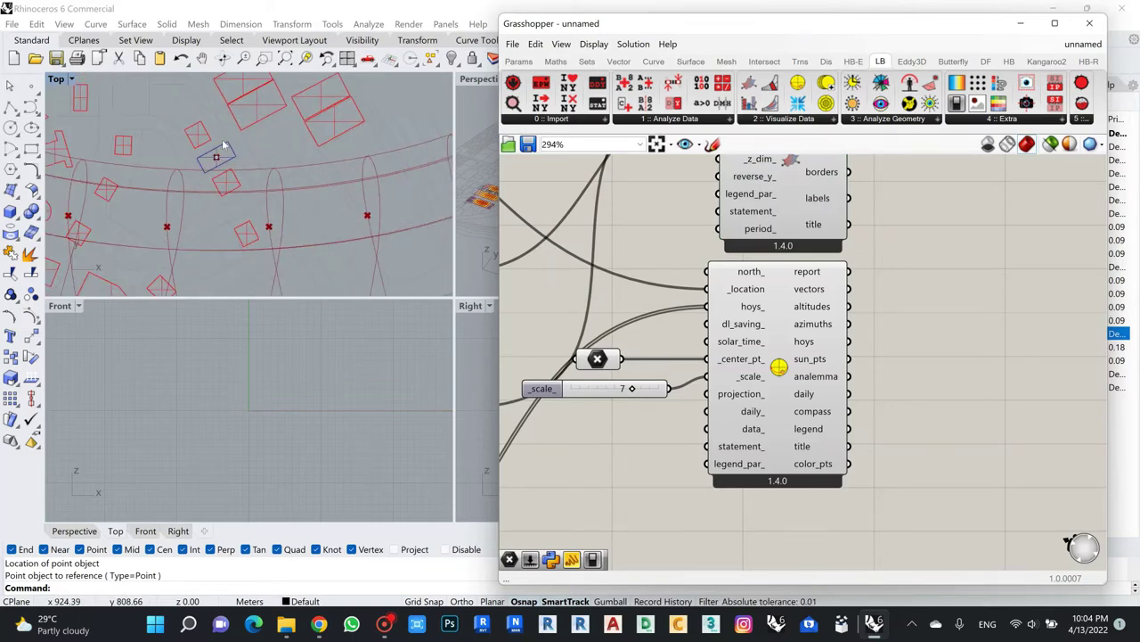
pyautogui.scroll(-12, 224, 144)
pyautogui.scroll(4, 232, 182)
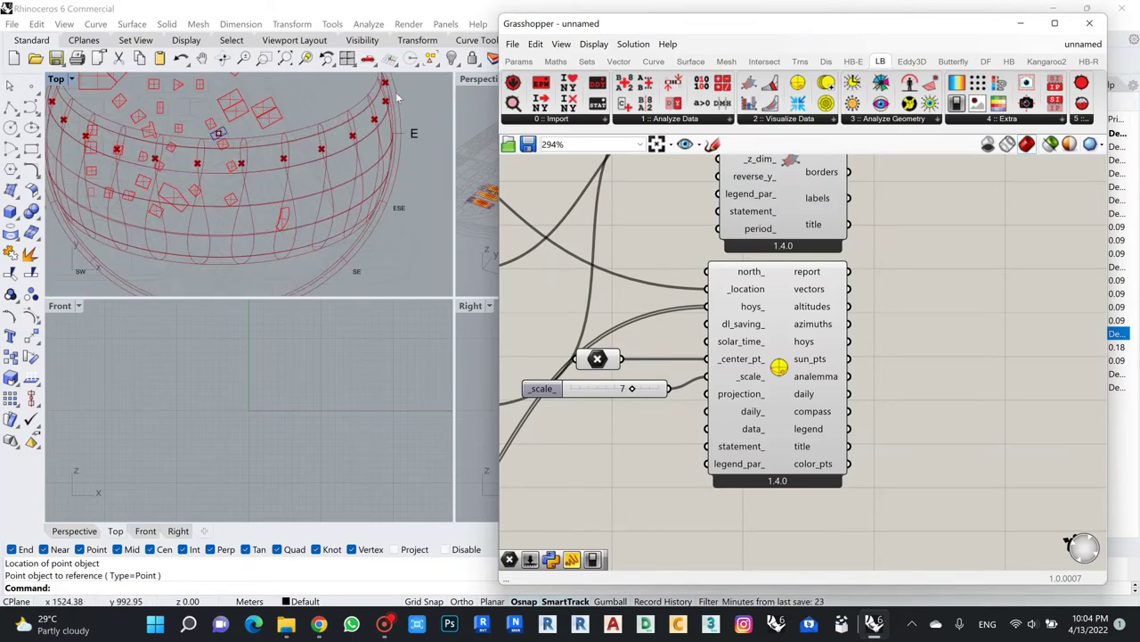
pyautogui.doubleClick(474, 78)
pyautogui.moveTo(225, 221); pyautogui.dragTo(310, 252, button='right')
pyautogui.scroll(5, 304, 249)
# Add a Point parameter beside the sun path component and connect the sun_pts output to it.
pyautogui.scroll(1, 882, 365)
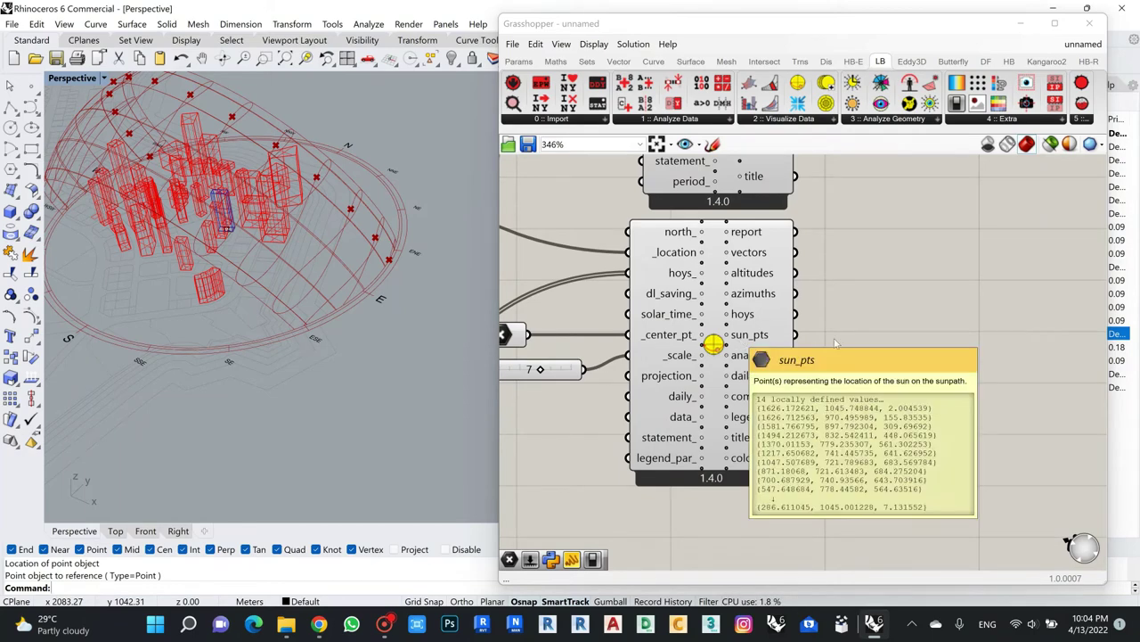
pyautogui.click(524, 64)
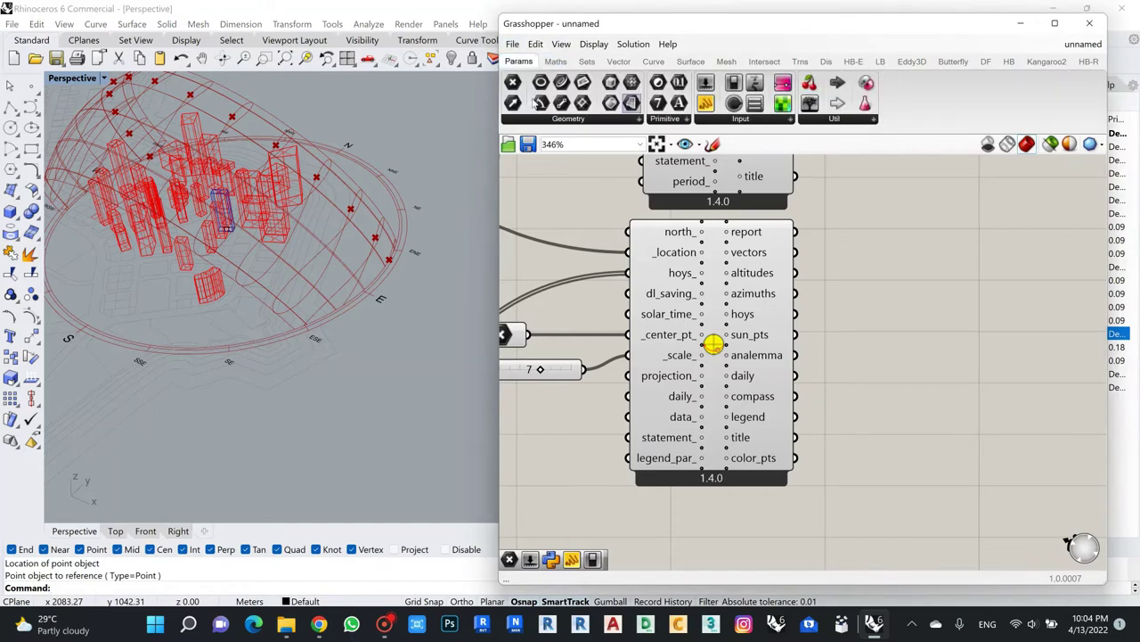
pyautogui.moveTo(513, 82); pyautogui.dragTo(837, 350)
pyautogui.scroll(-2, 916, 324)
pyautogui.scroll(2, 855, 298)
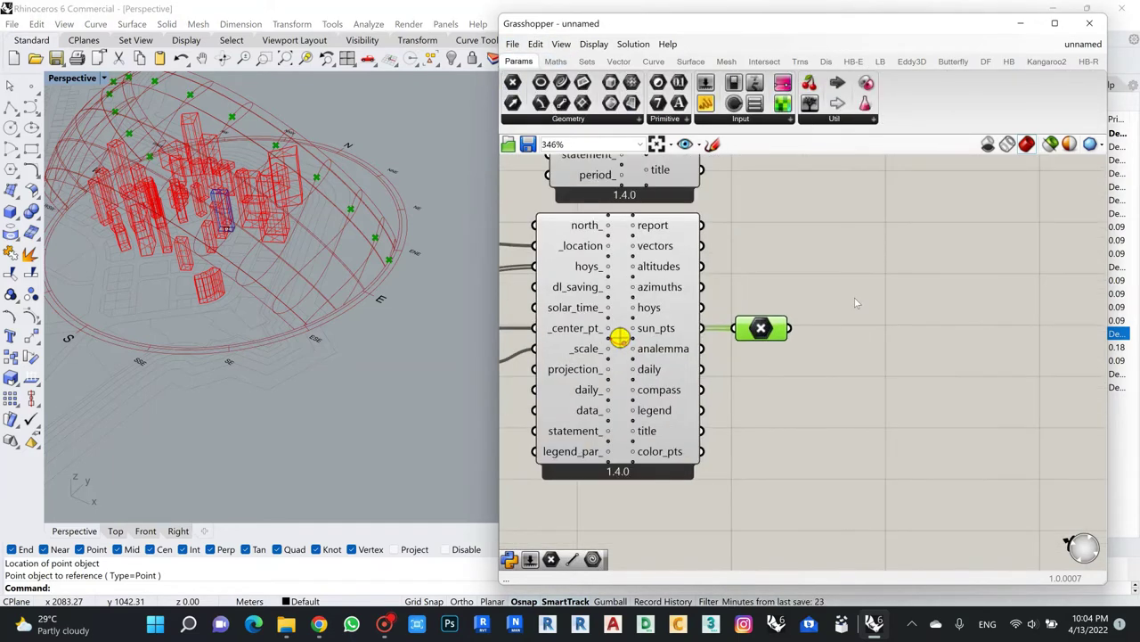
pyautogui.scroll(-3, 863, 306)
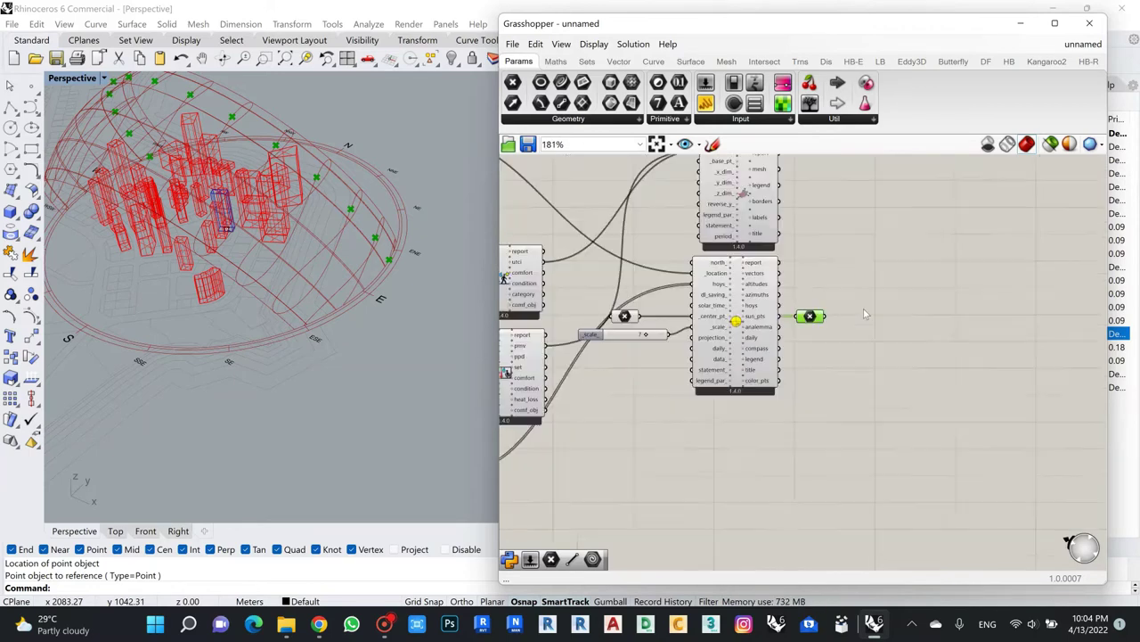
pyautogui.scroll(3, 869, 309)
pyautogui.rightClick(896, 296)
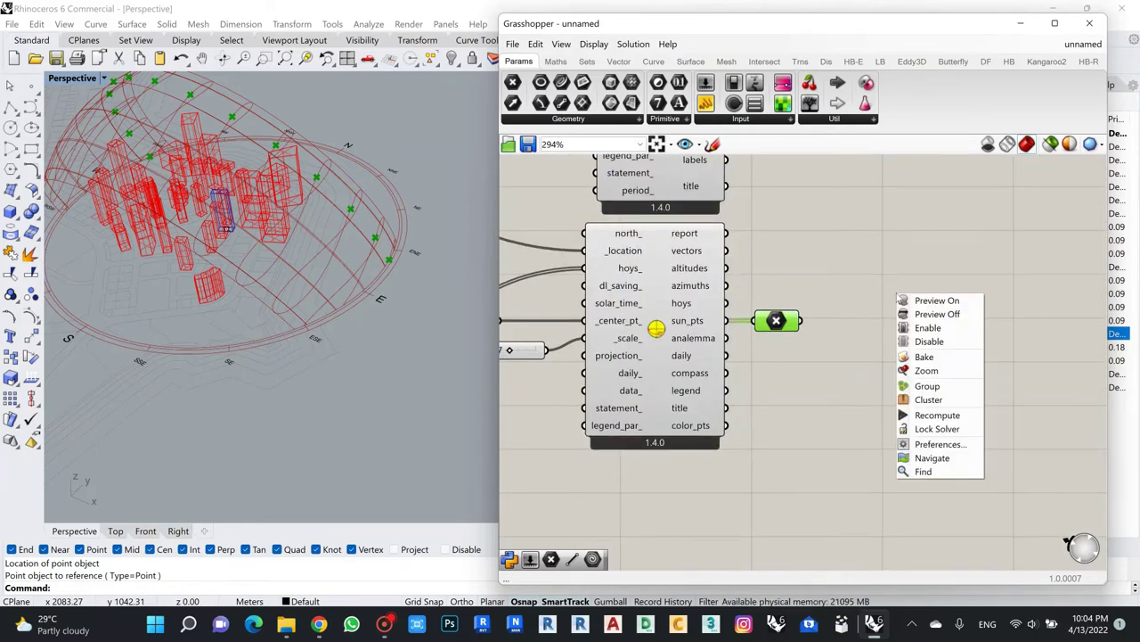
pyautogui.doubleClick(896, 242)
pyautogui.write('line')
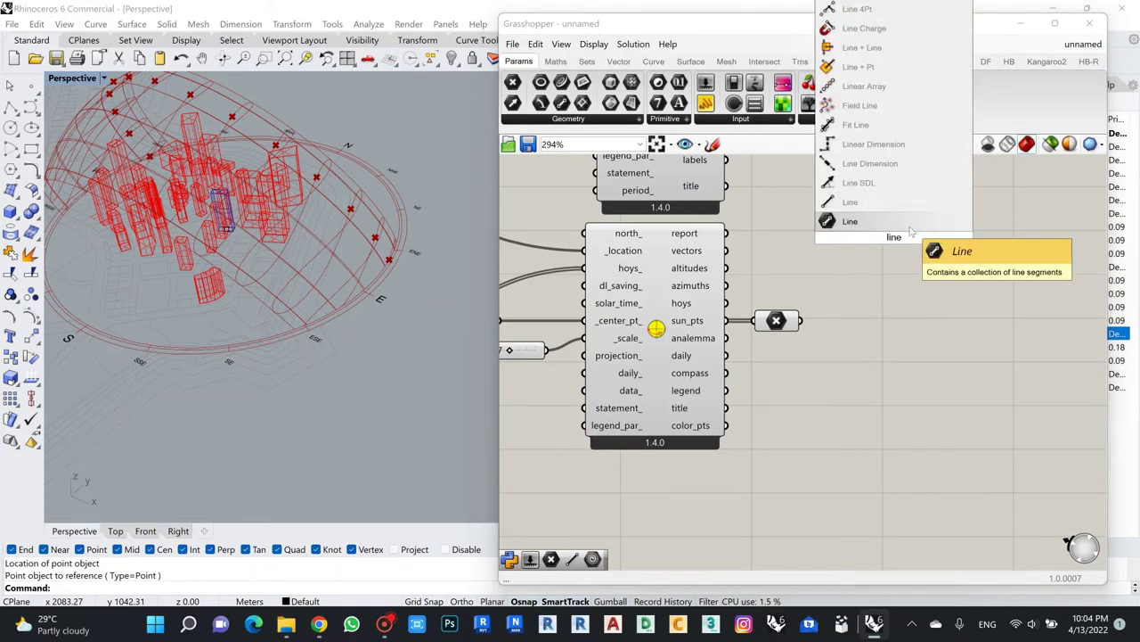
pyautogui.press('Return')
pyautogui.moveTo(895, 238); pyautogui.dragTo(897, 277)
pyautogui.rightClick(882, 288)
pyautogui.write('lInE')
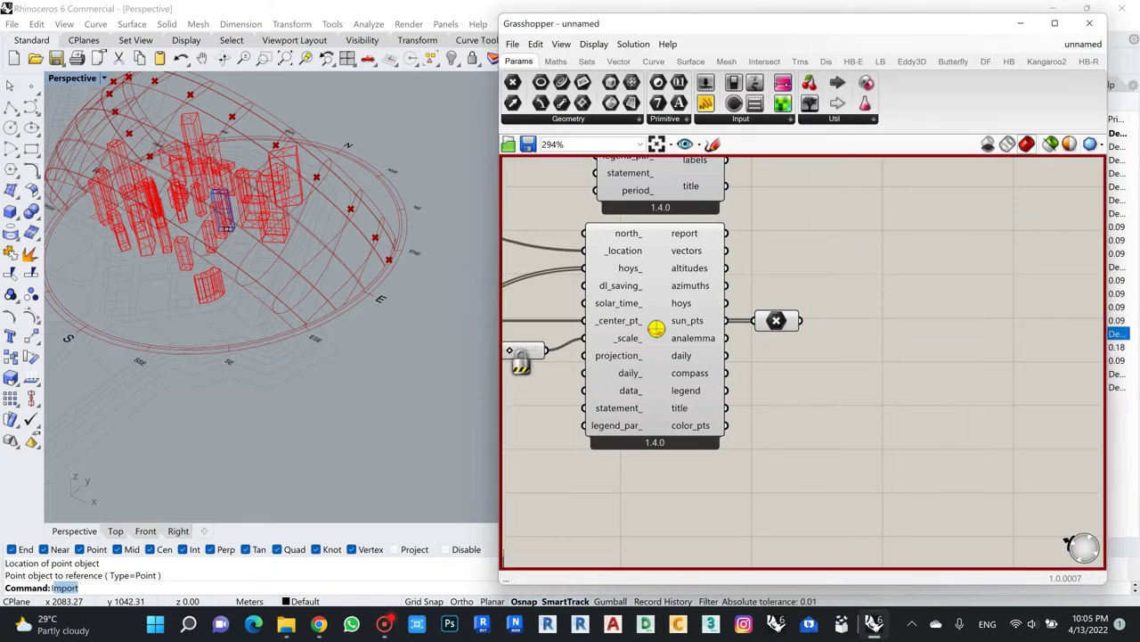
pyautogui.doubleClick(881, 286)
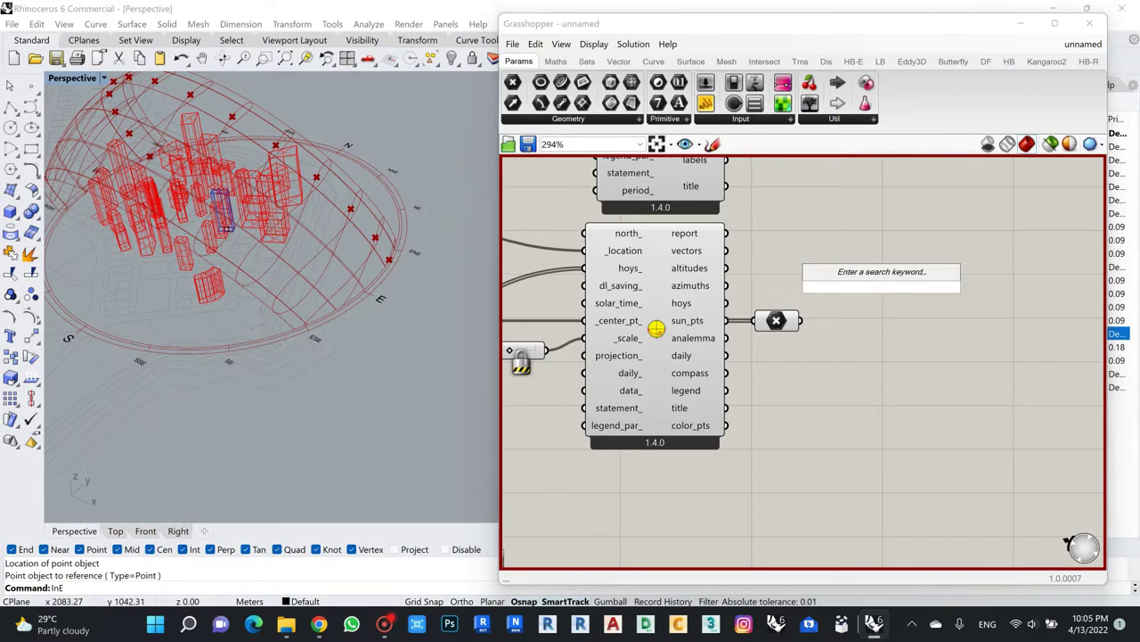
pyautogui.write('li')
pyautogui.click(907, 384)
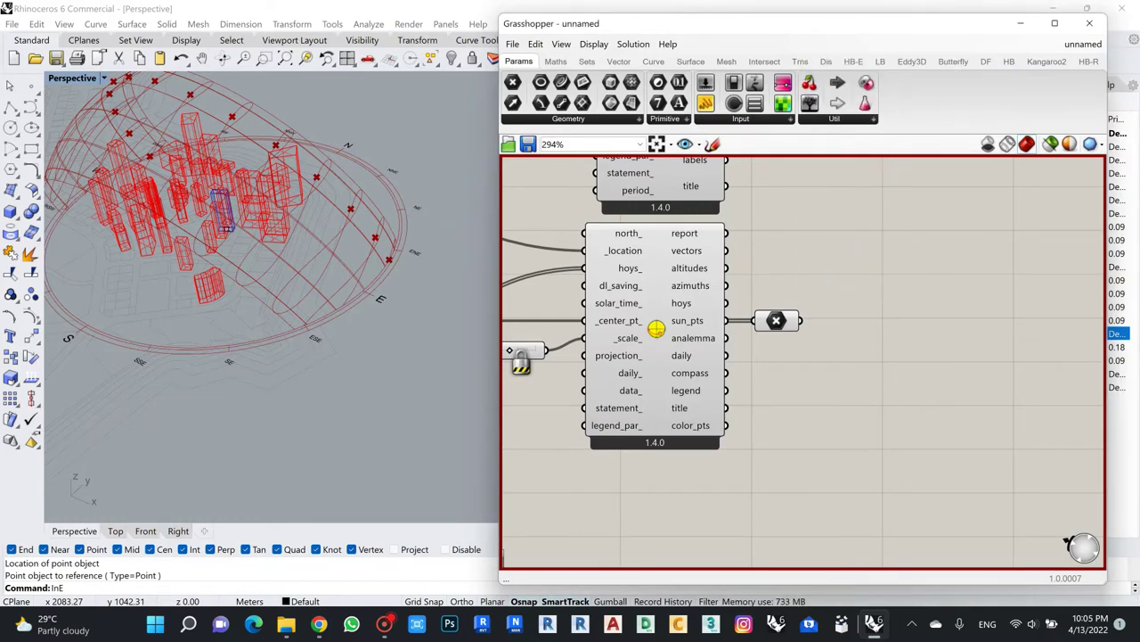
# Add a Line component and connect the sun points parameter to A and the sun path's center point parameter to B.
pyautogui.doubleClick(906, 299)
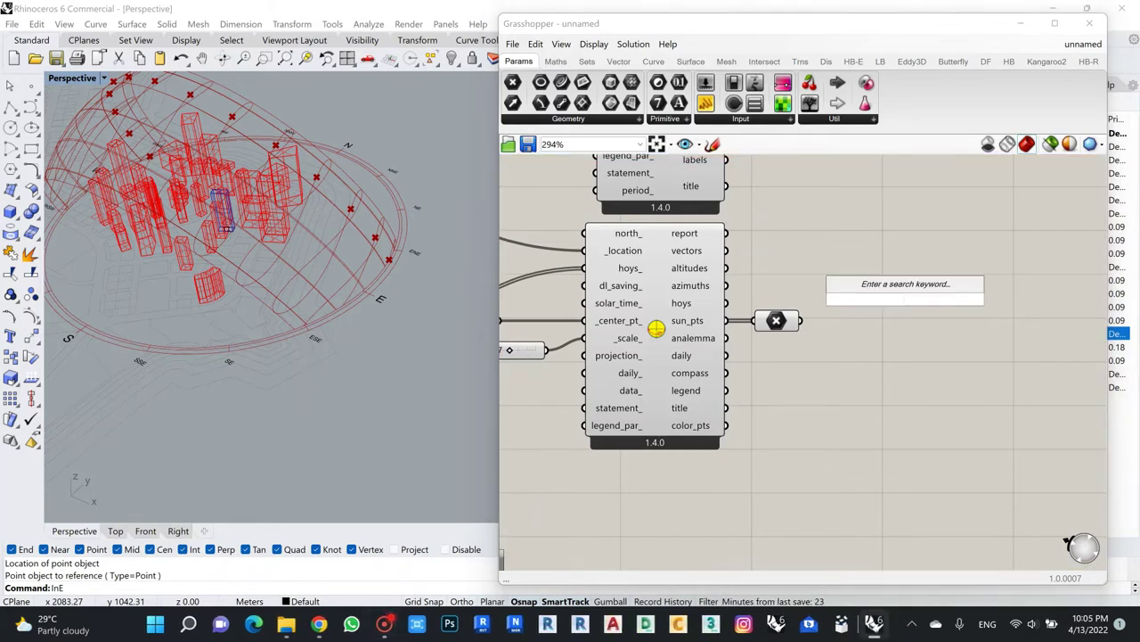
pyautogui.write('LINE')
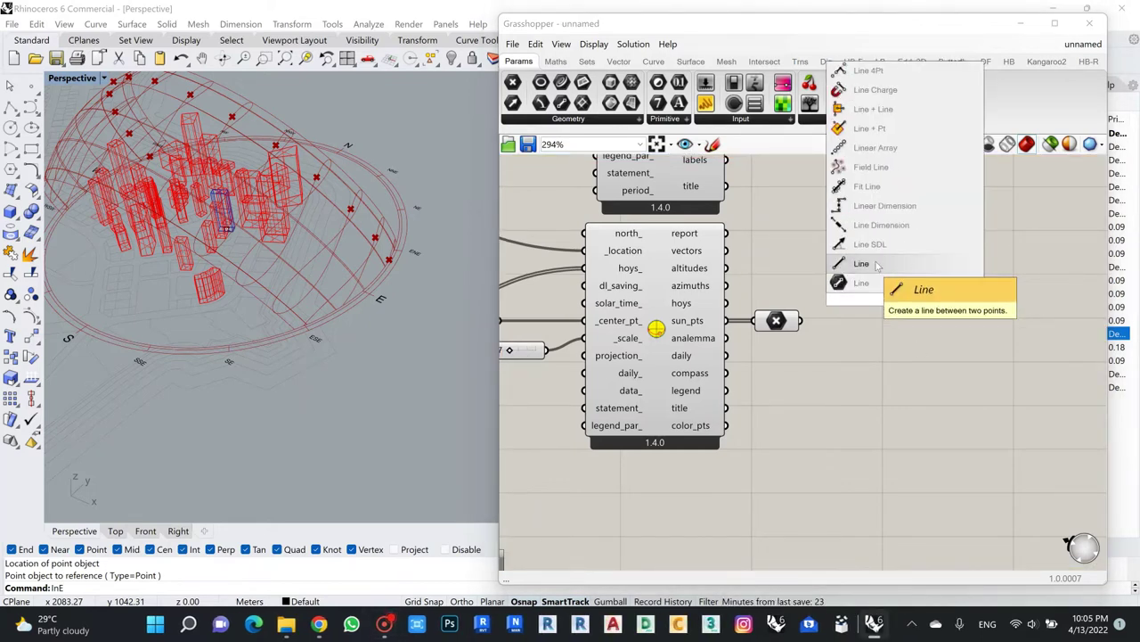
pyautogui.moveTo(877, 266); pyautogui.dragTo(898, 339)
pyautogui.moveTo(799, 320); pyautogui.dragTo(875, 332)
pyautogui.scroll(-3, 896, 335)
pyautogui.scroll(3, 767, 327)
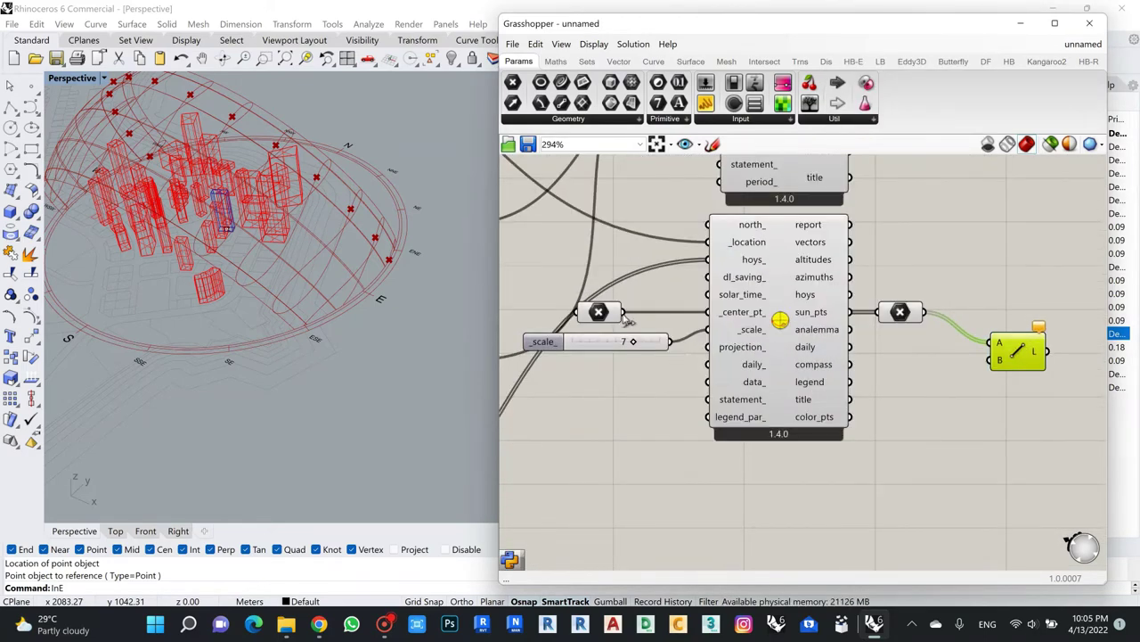
pyautogui.moveTo(624, 312); pyautogui.dragTo(992, 361)
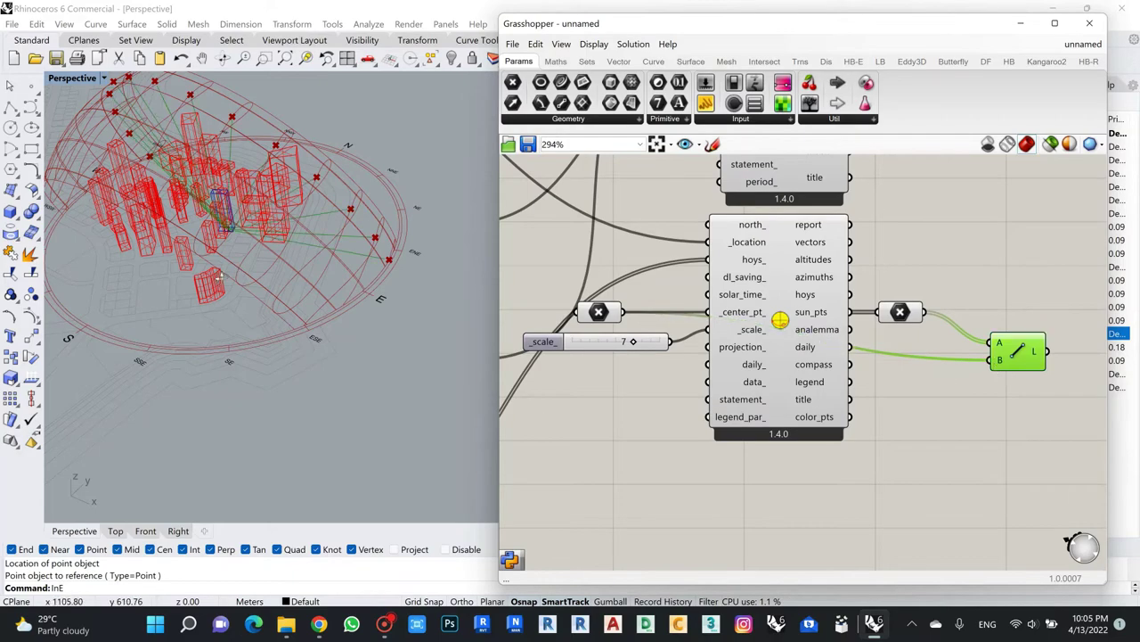
# Examine the lines between the sun points and the study building from several angles in the Perspective view.
pyautogui.moveTo(335, 298); pyautogui.dragTo(288, 271, button='right')
pyautogui.scroll(-6, 335, 297)
pyautogui.scroll(6, 106, 378)
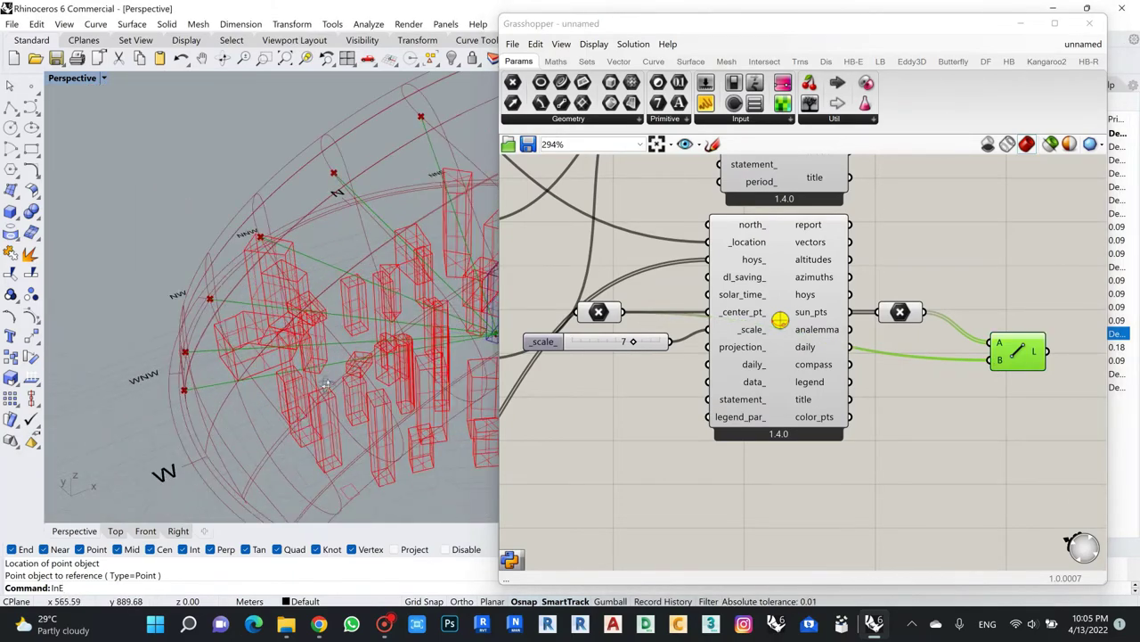
pyautogui.moveTo(335, 386); pyautogui.dragTo(284, 305, button='right')
pyautogui.scroll(3, 293, 350)
pyautogui.scroll(-8, 293, 350)
pyautogui.scroll(-6, 285, 306)
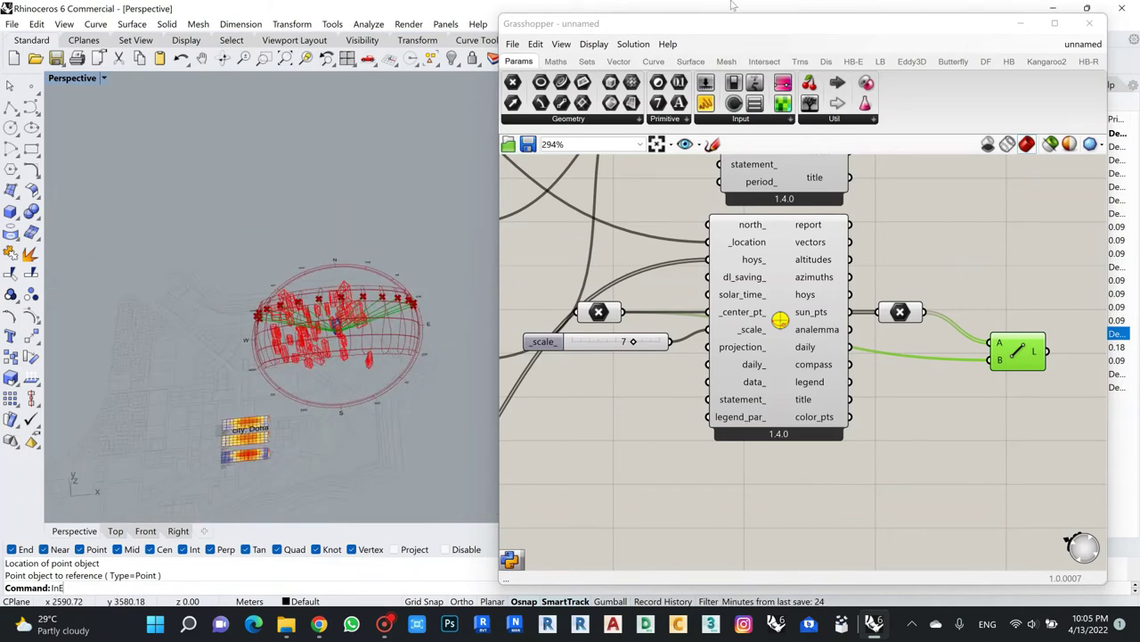
# Shade the Perspective viewport and check the sun lines against the solid buildings around the study building.
pyautogui.moveTo(700, 31); pyautogui.dragTo(591, 90)
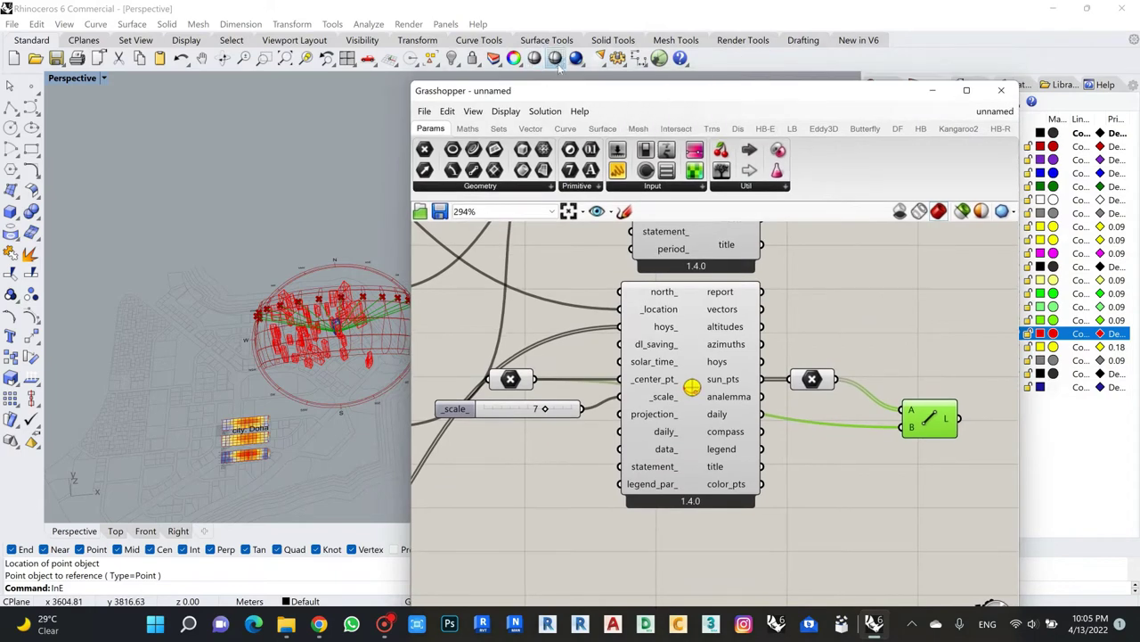
pyautogui.click(563, 68)
pyautogui.click(595, 86)
pyautogui.scroll(4, 349, 317)
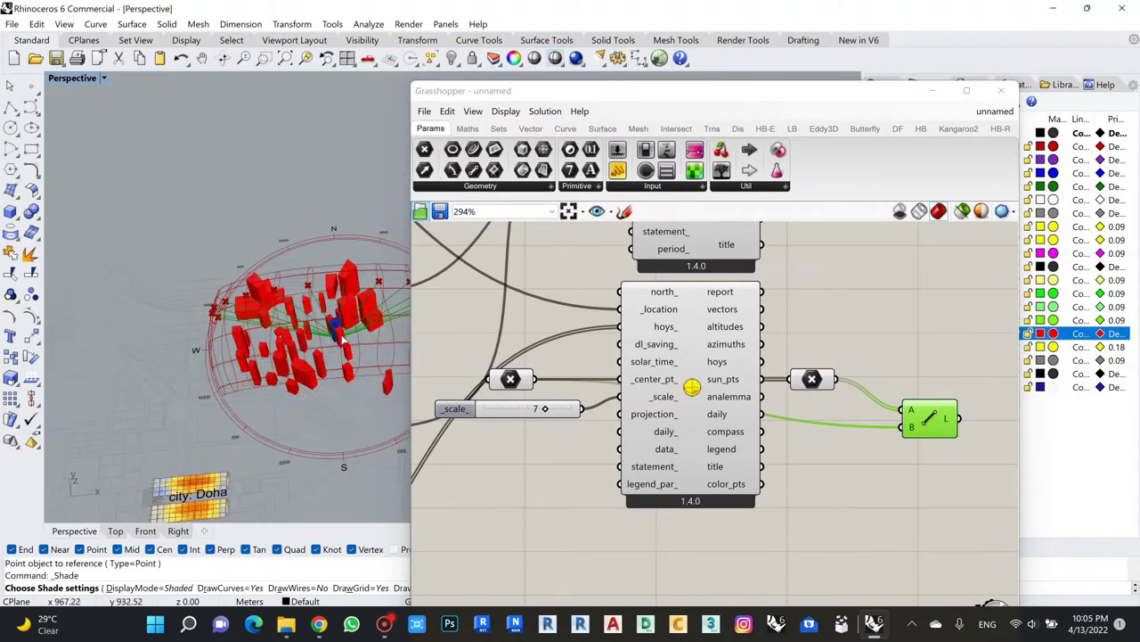
pyautogui.moveTo(344, 335); pyautogui.dragTo(332, 321, button='right')
pyautogui.scroll(5, 332, 323)
pyautogui.scroll(-3, 308, 338)
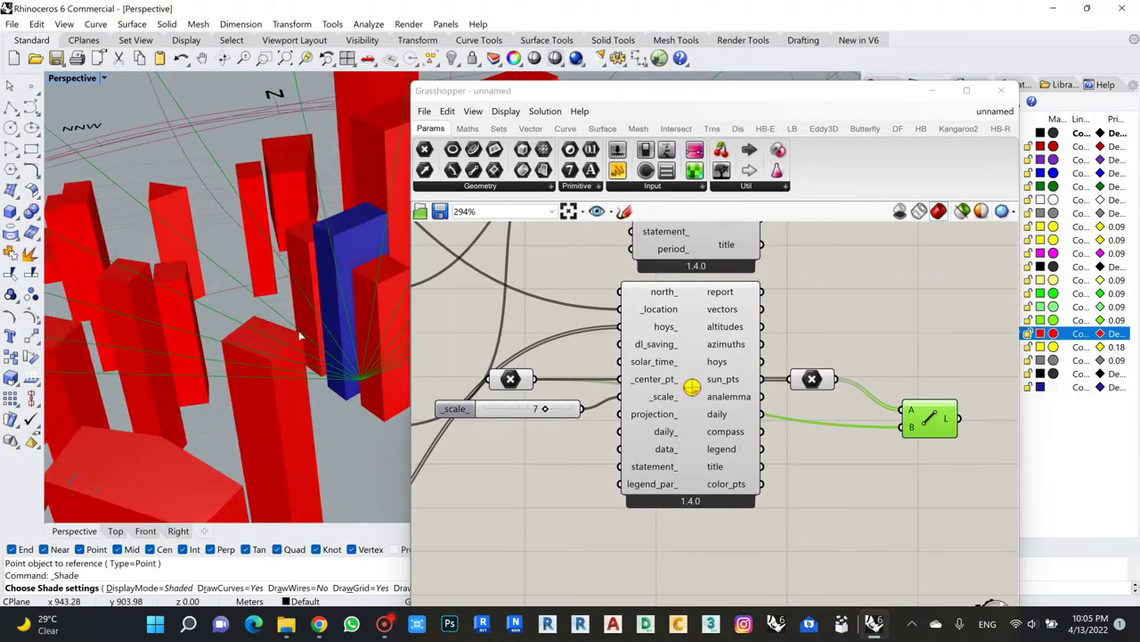
pyautogui.scroll(4, 343, 348)
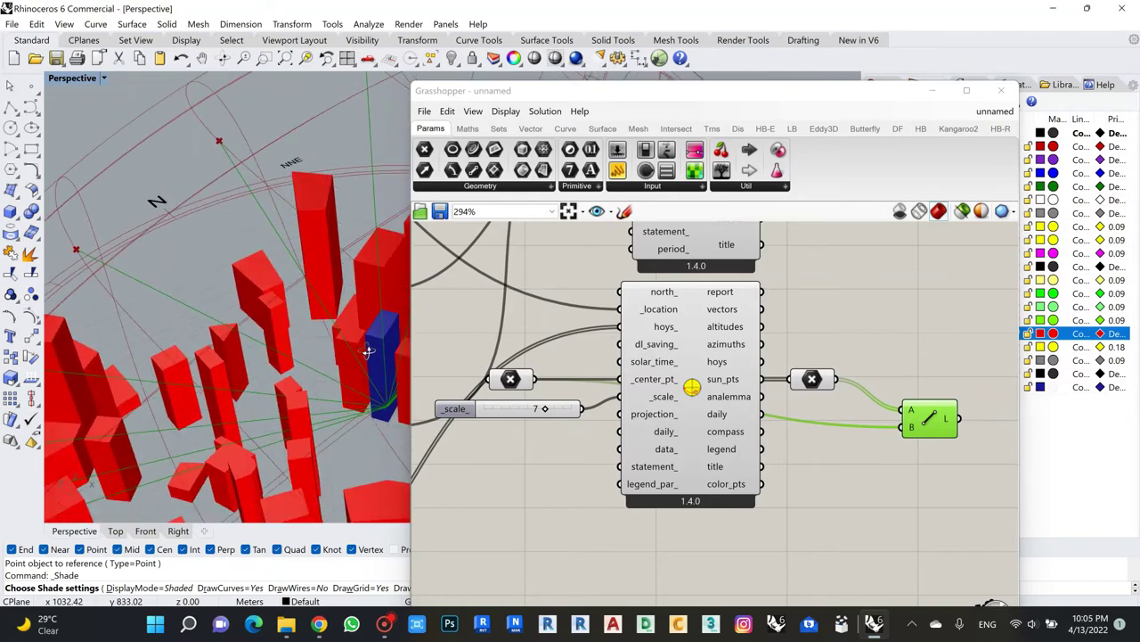
pyautogui.moveTo(340, 351); pyautogui.dragTo(326, 417, button='right')
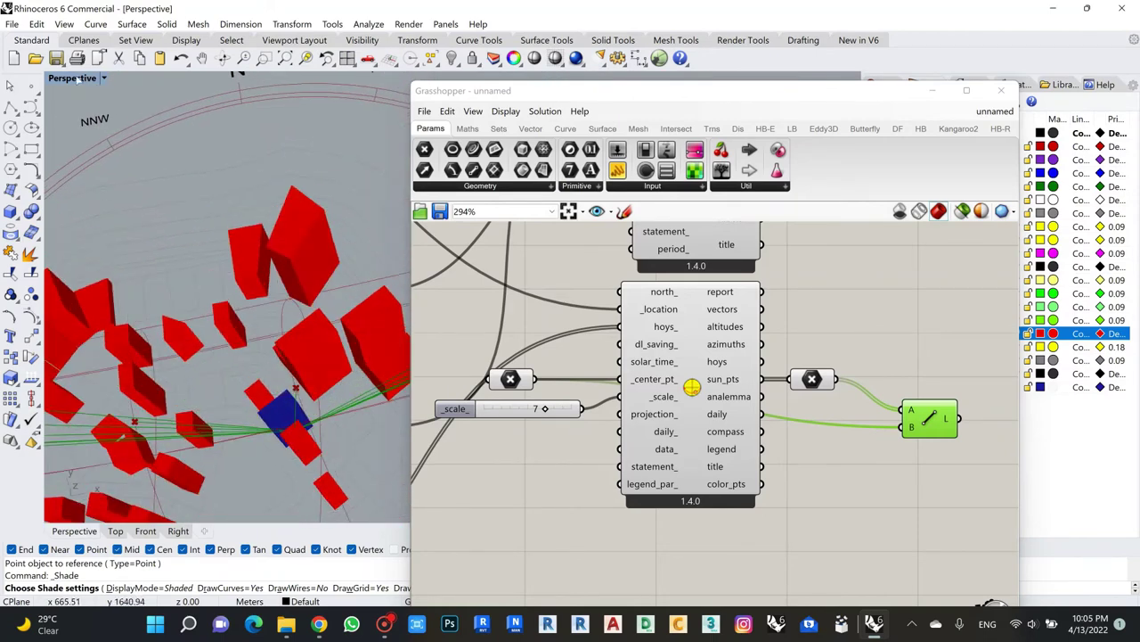
# Examine in the Top view which neighbouring buildings the sun lines cross around the study building.
pyautogui.doubleClick(76, 79)
pyautogui.doubleClick(58, 79)
pyautogui.scroll(4, 333, 218)
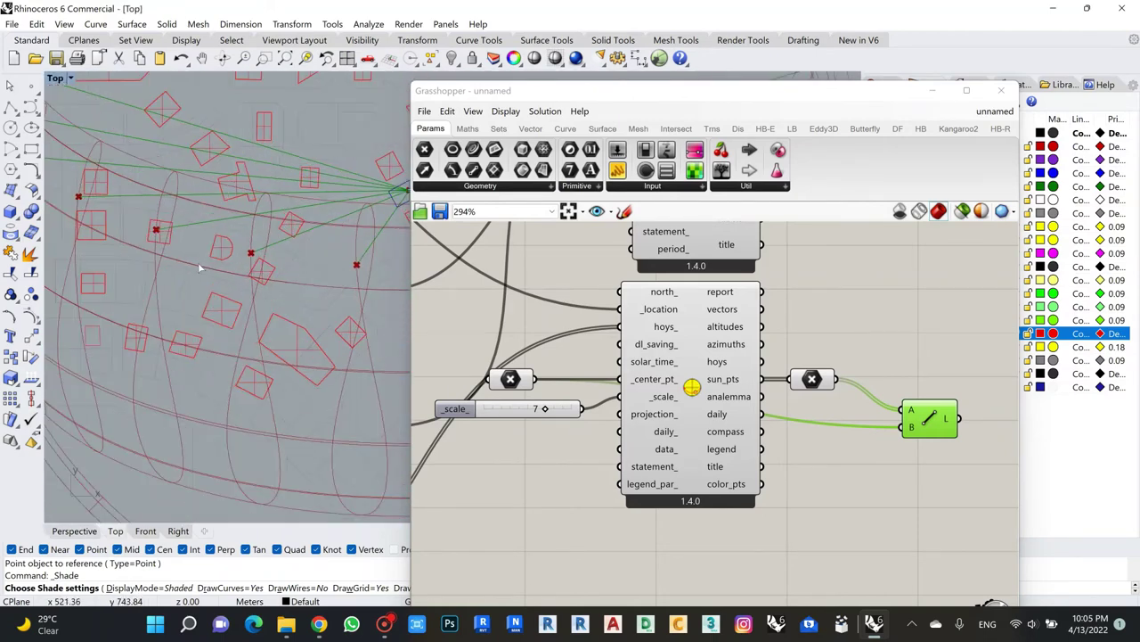
pyautogui.scroll(5, 332, 218)
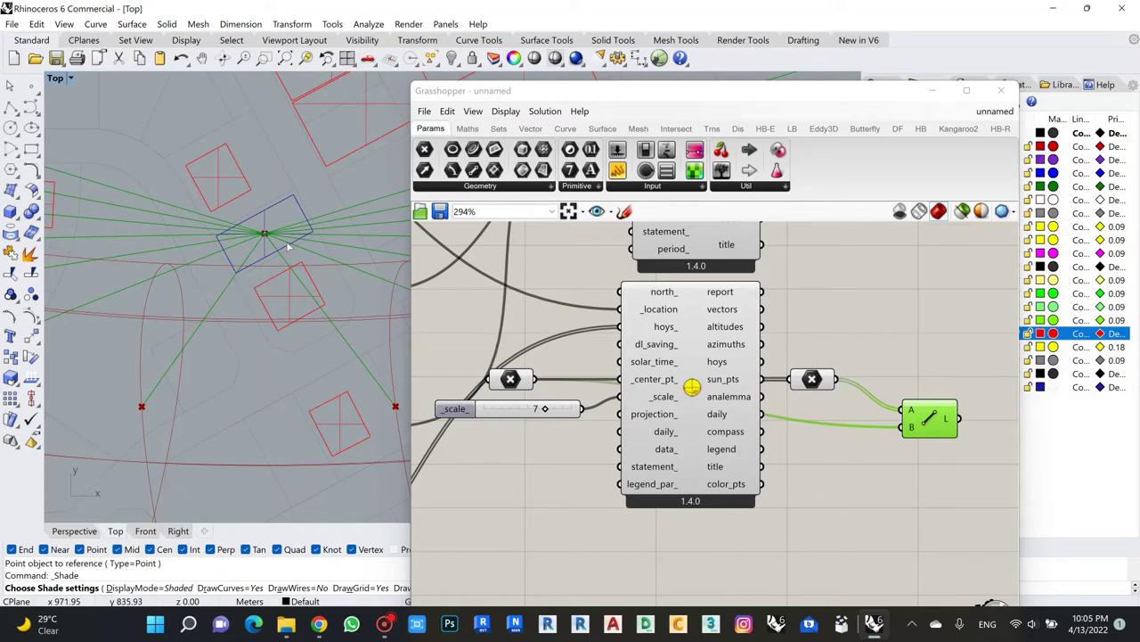
pyautogui.scroll(3, 271, 248)
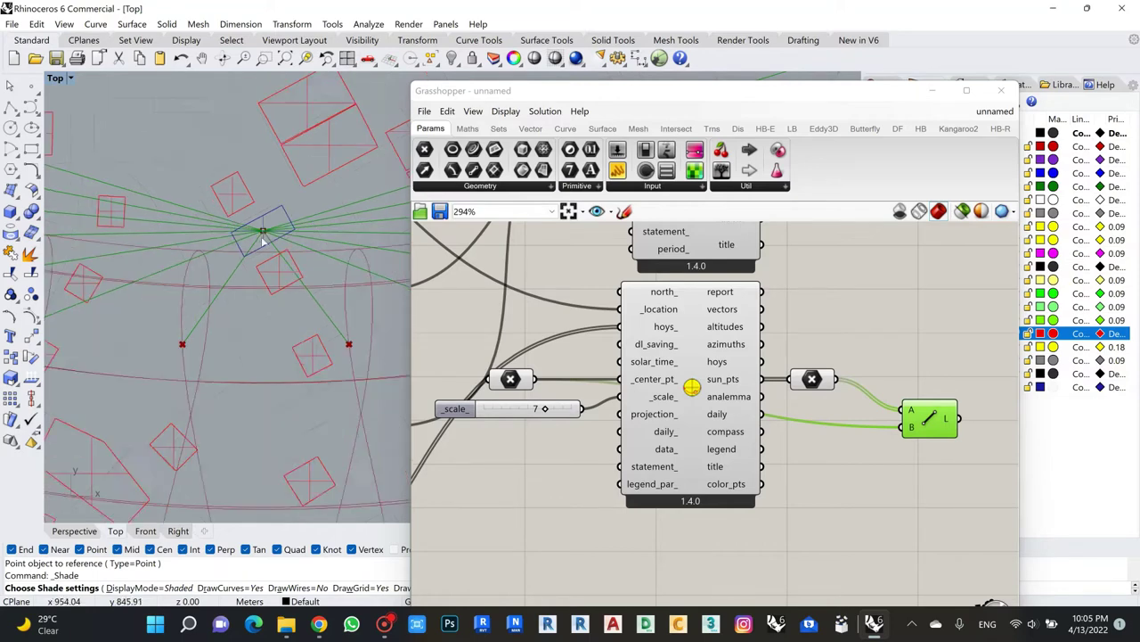
pyautogui.scroll(-2, 264, 250)
pyautogui.scroll(3, 762, 348)
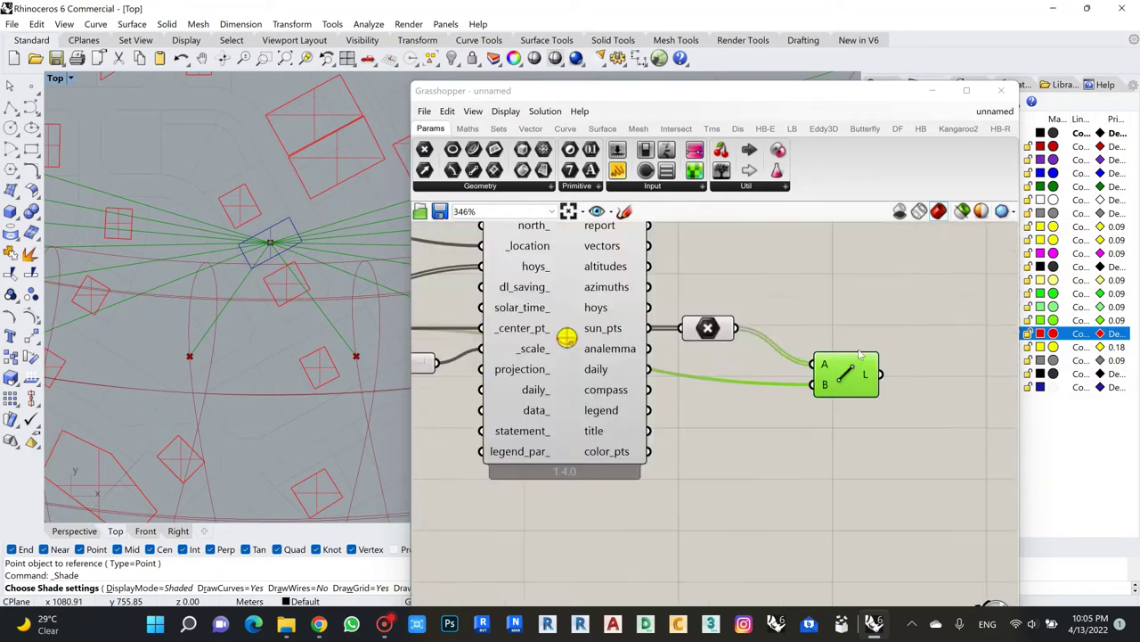
# Turn off the preview of the Line component.
pyautogui.scroll(-3, 806, 285)
pyautogui.moveTo(872, 262)
pyautogui.mouseDown()
pyautogui.moveTo(751, 361)
pyautogui.moveTo(827, 313)
pyautogui.mouseUp()
pyautogui.click(782, 318)
pyautogui.rightClick(782, 318)
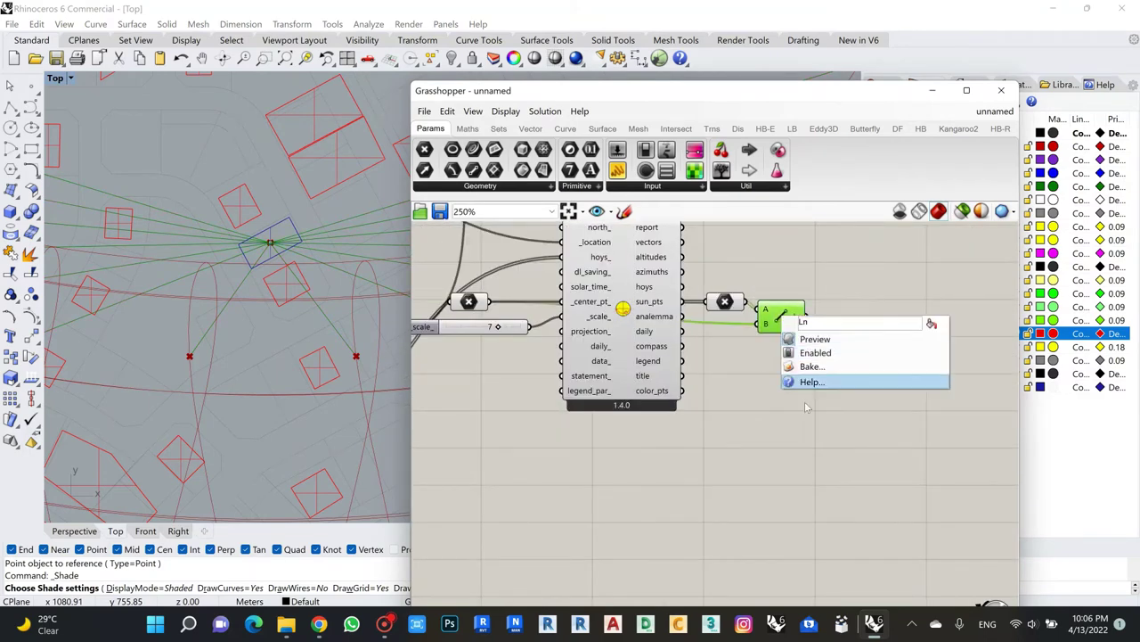
pyautogui.click(806, 337)
# Add an LB Incident Radiation component and place it below the sun path component.
pyautogui.scroll(-6, 761, 356)
pyautogui.scroll(2, 677, 374)
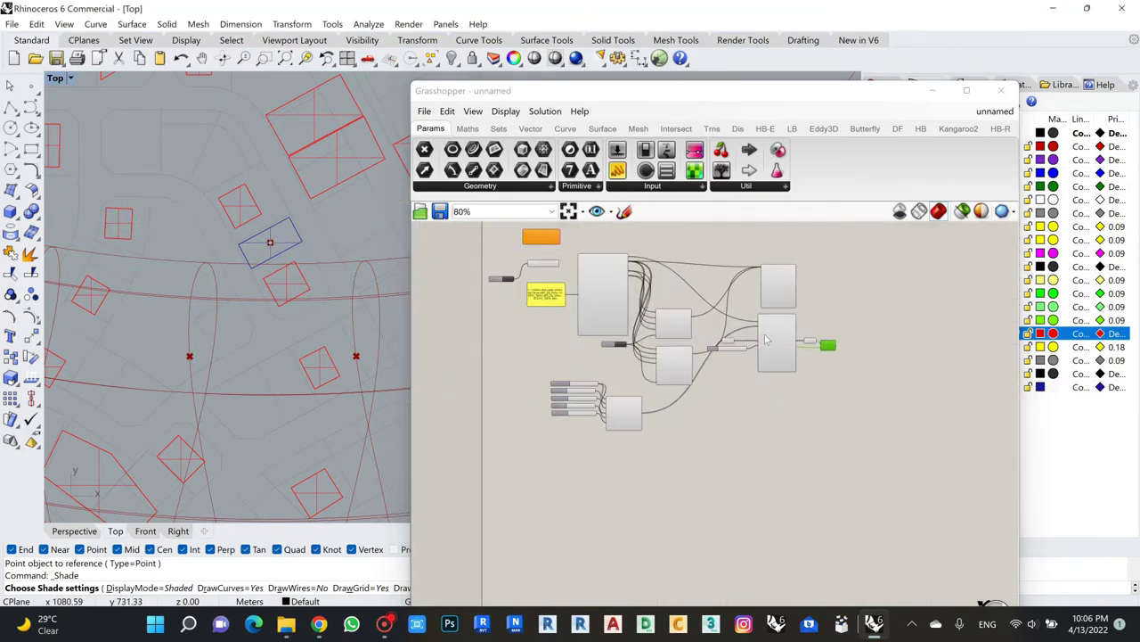
pyautogui.scroll(3, 682, 392)
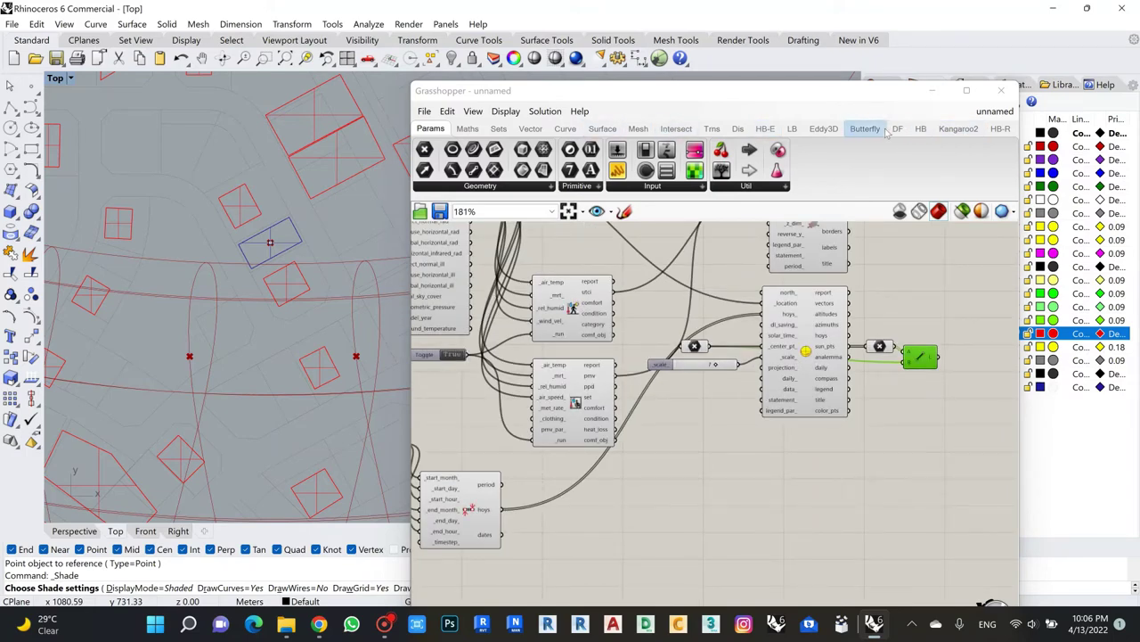
pyautogui.click(792, 128)
pyautogui.click(697, 186)
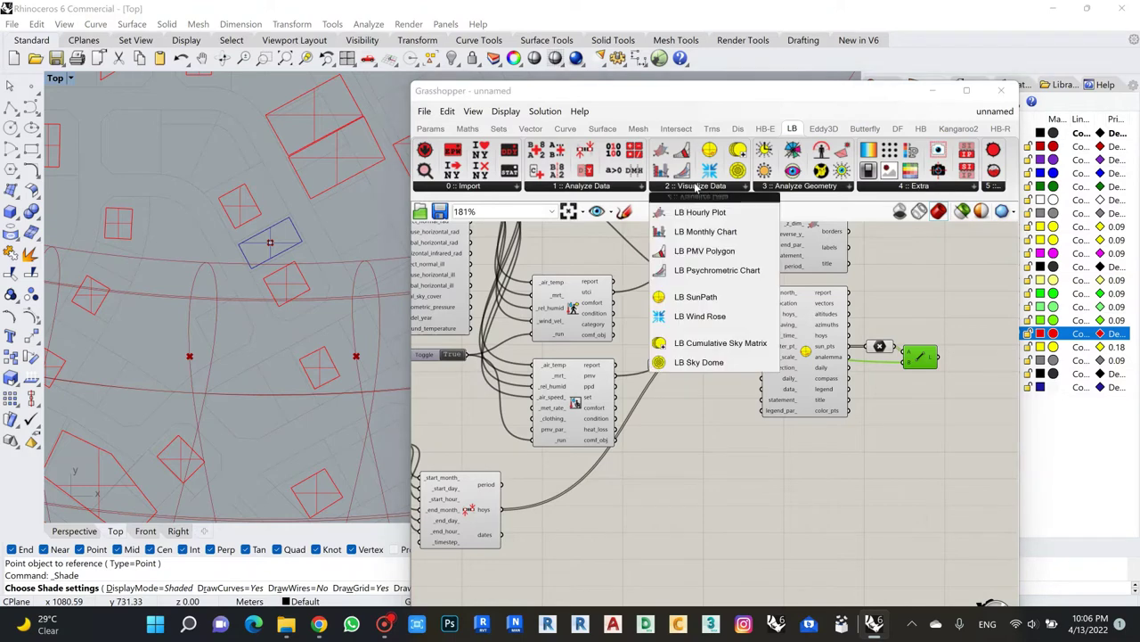
pyautogui.click(807, 186)
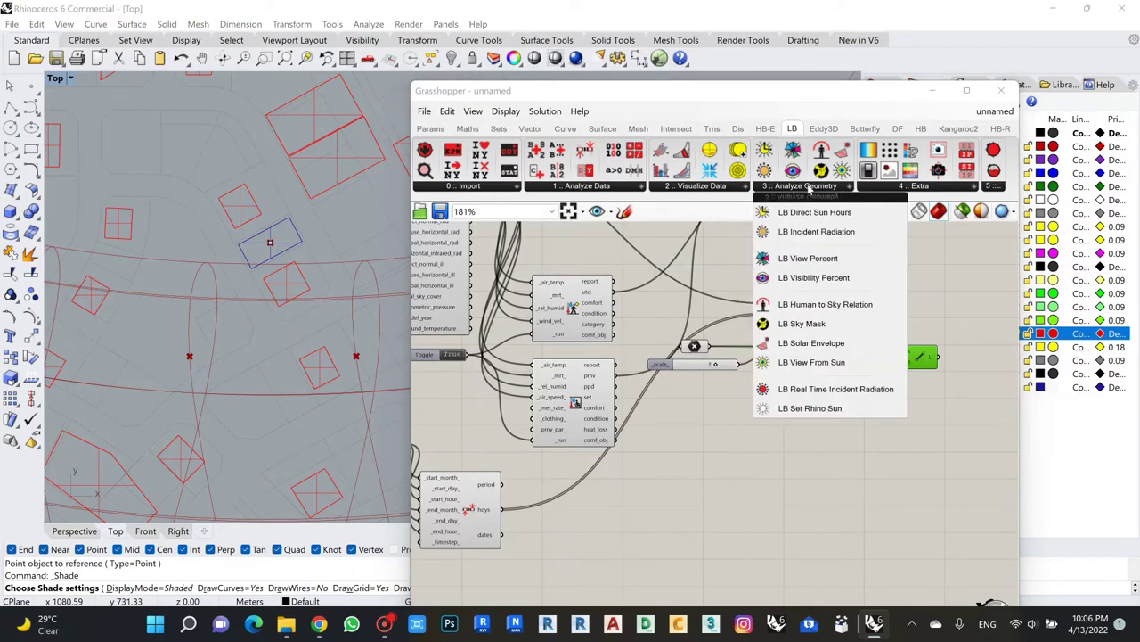
pyautogui.moveTo(807, 238)
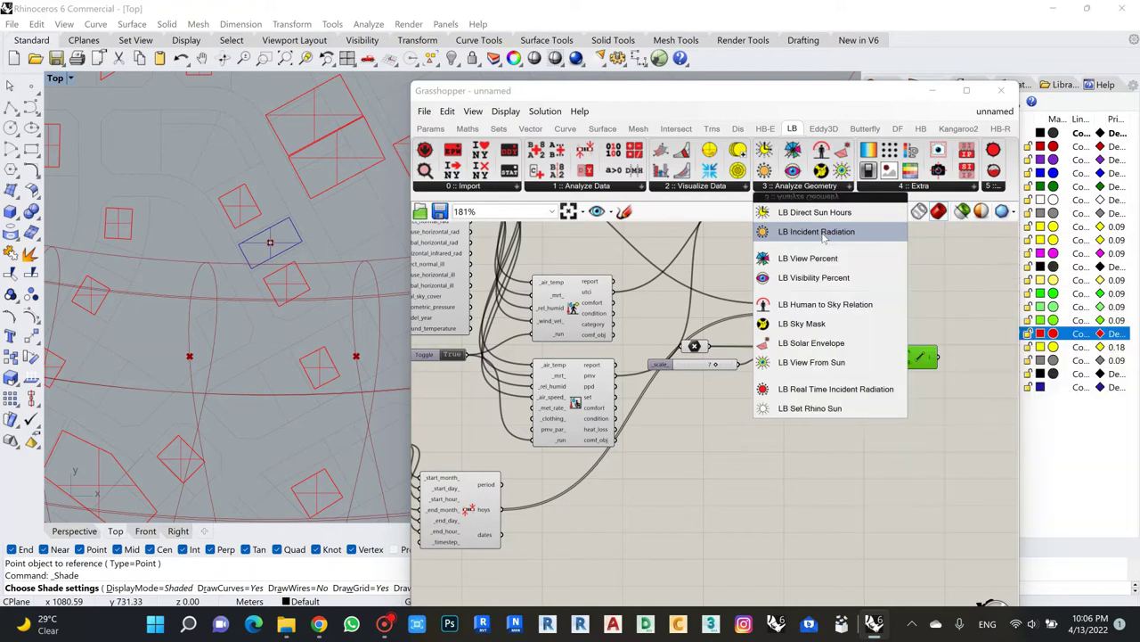
pyautogui.moveTo(824, 233); pyautogui.dragTo(833, 410)
pyautogui.scroll(3, 838, 364)
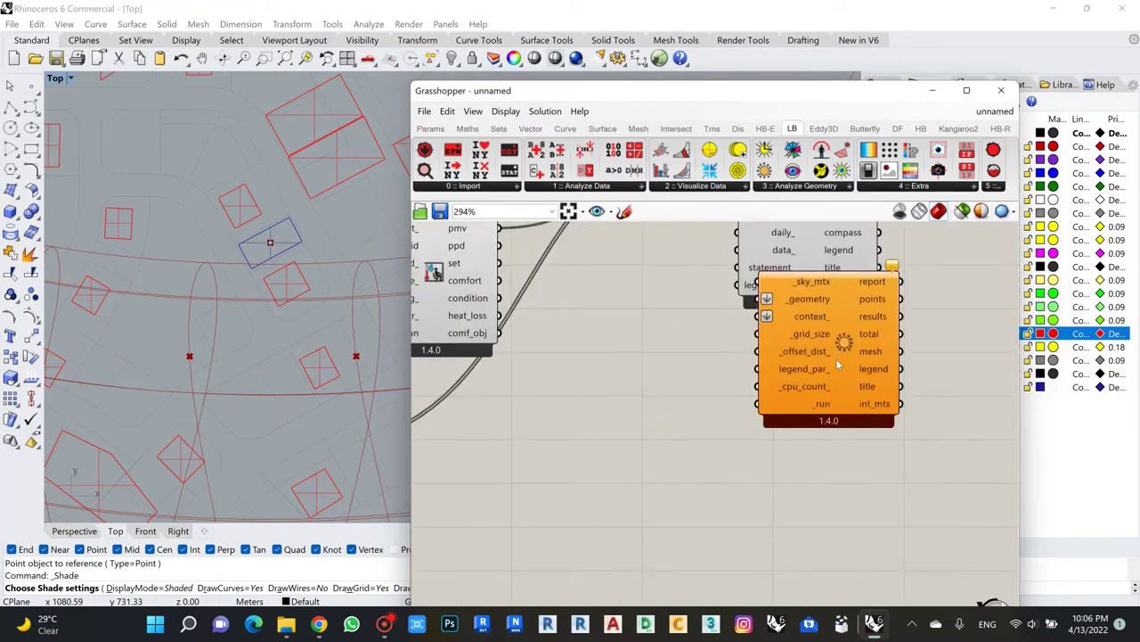
pyautogui.moveTo(838, 364); pyautogui.dragTo(818, 441)
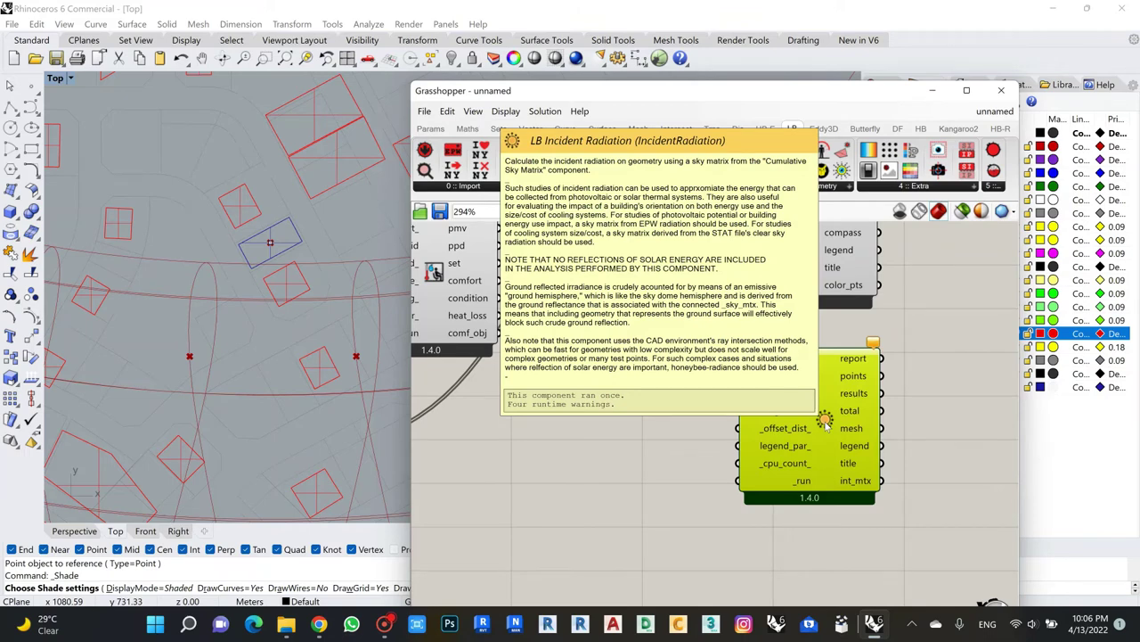
# Add an LB Cumulative Sky Matrix component beside the Incident Radiation component to supply its _sky_mtx input.
pyautogui.scroll(-3, 793, 392)
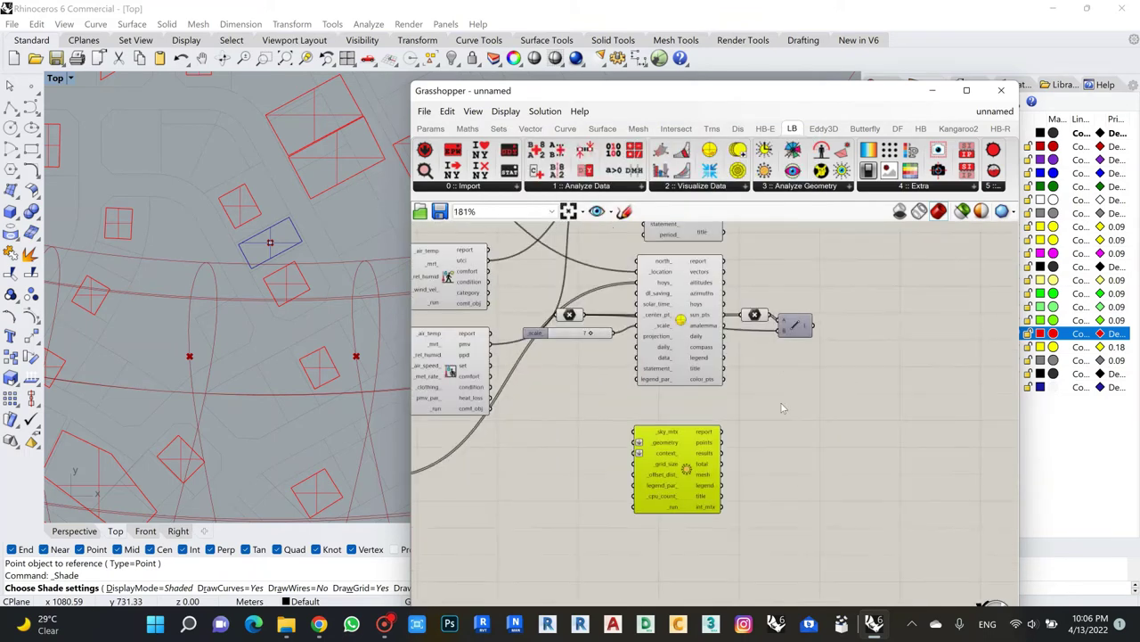
pyautogui.scroll(2, 757, 428)
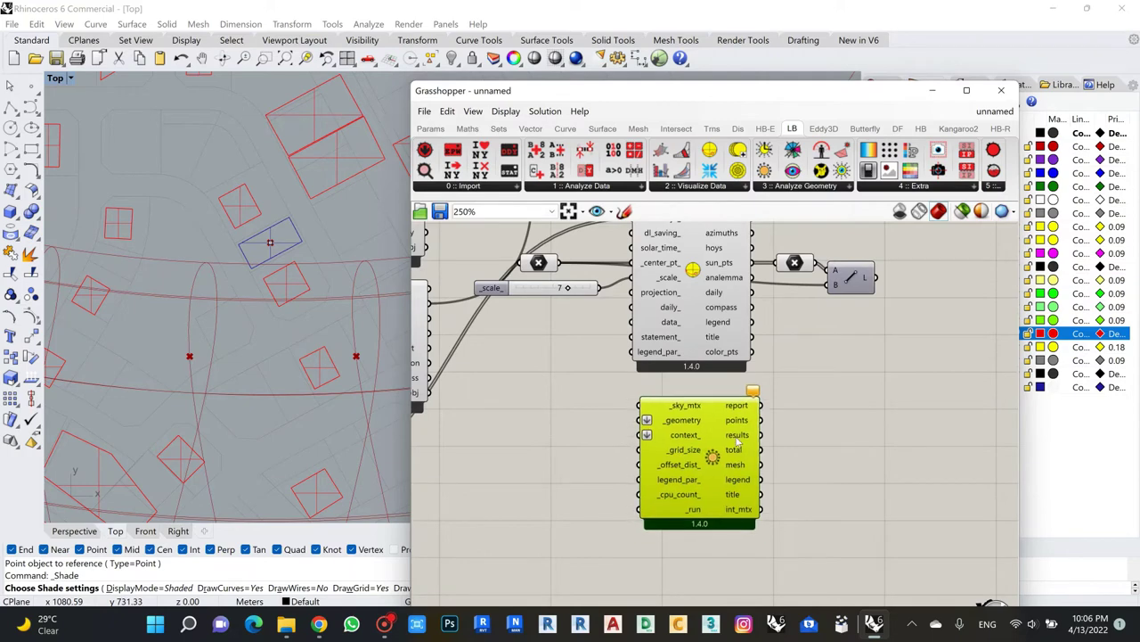
pyautogui.scroll(2, 737, 441)
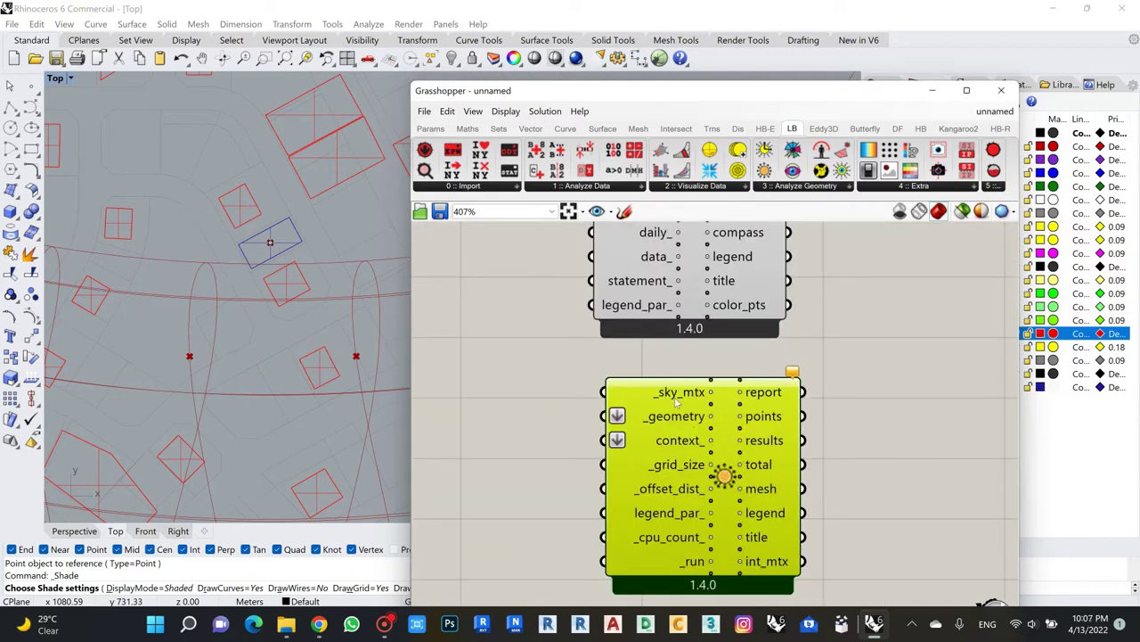
pyautogui.scroll(-6, 684, 394)
pyautogui.scroll(6, 688, 414)
pyautogui.moveTo(678, 407); pyautogui.dragTo(673, 394)
pyautogui.scroll(-5, 797, 420)
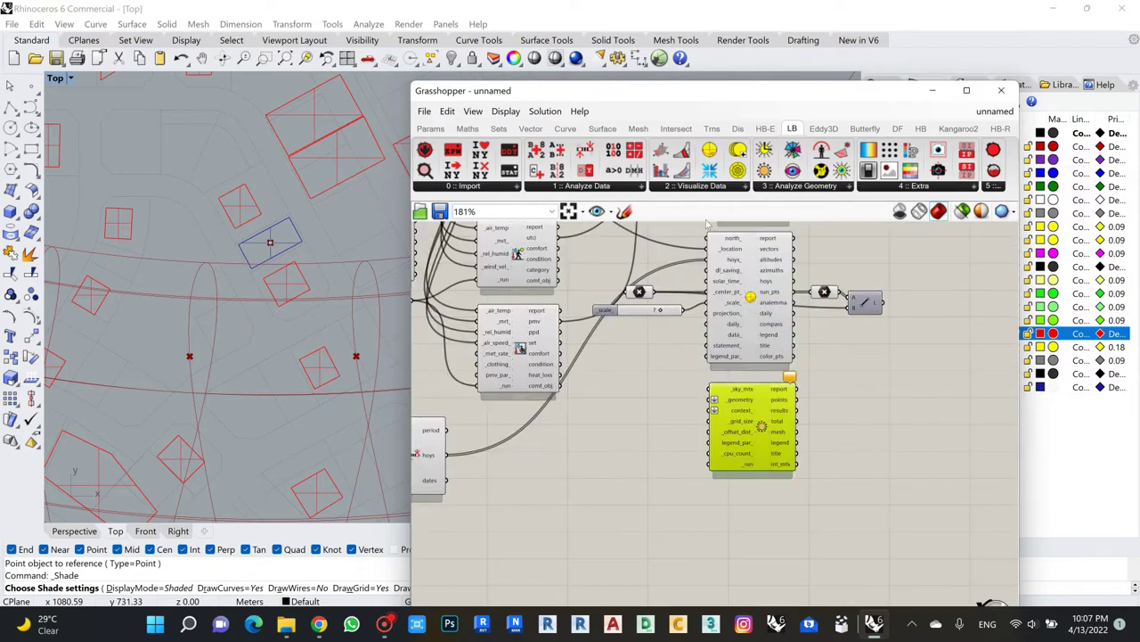
pyautogui.scroll(1, 706, 224)
pyautogui.click(694, 185)
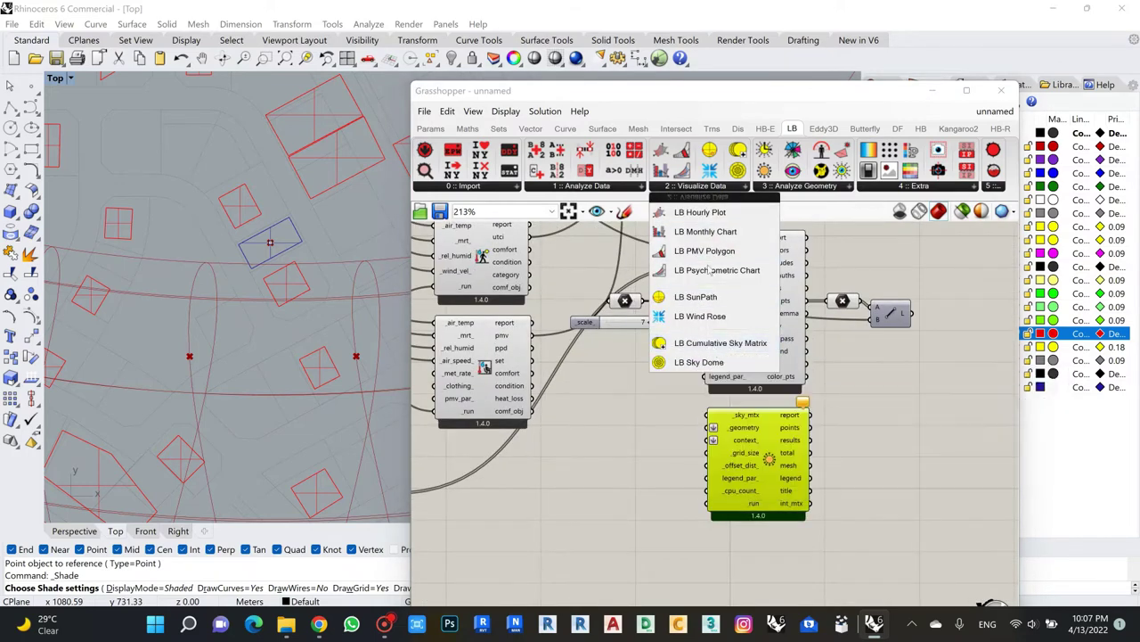
pyautogui.click(704, 343)
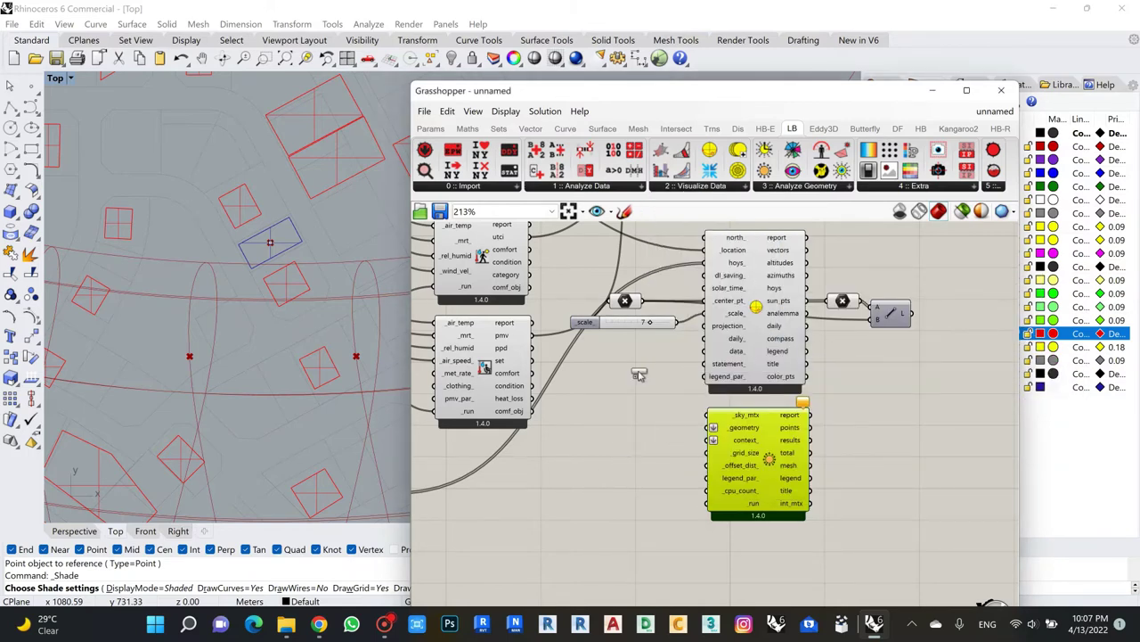
pyautogui.click(632, 440)
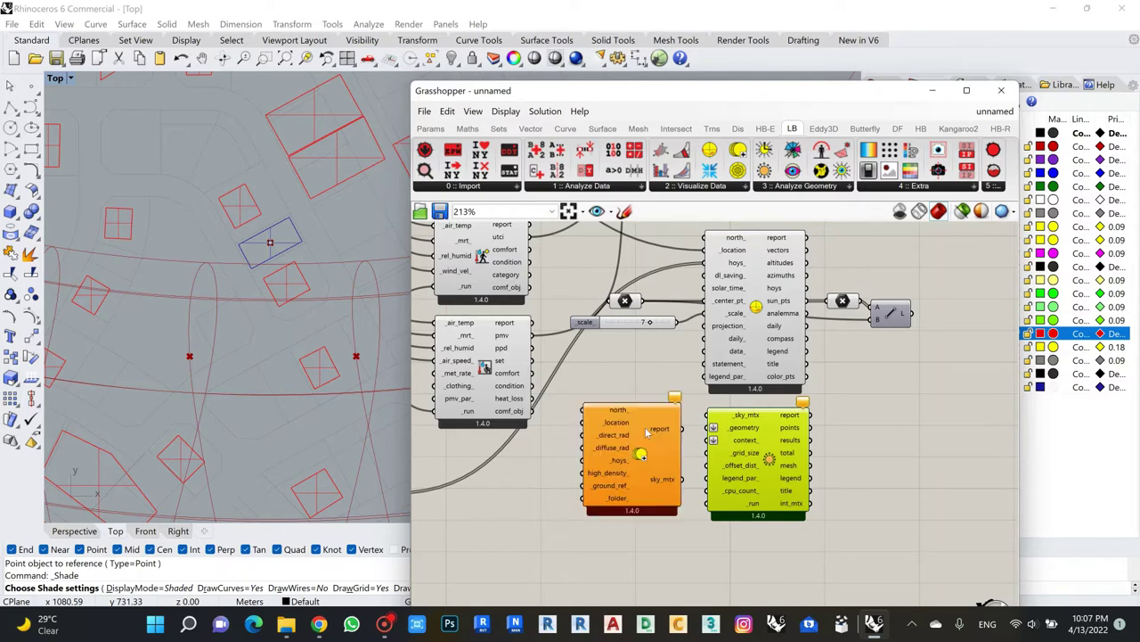
pyautogui.scroll(2, 628, 468)
pyautogui.click(638, 461)
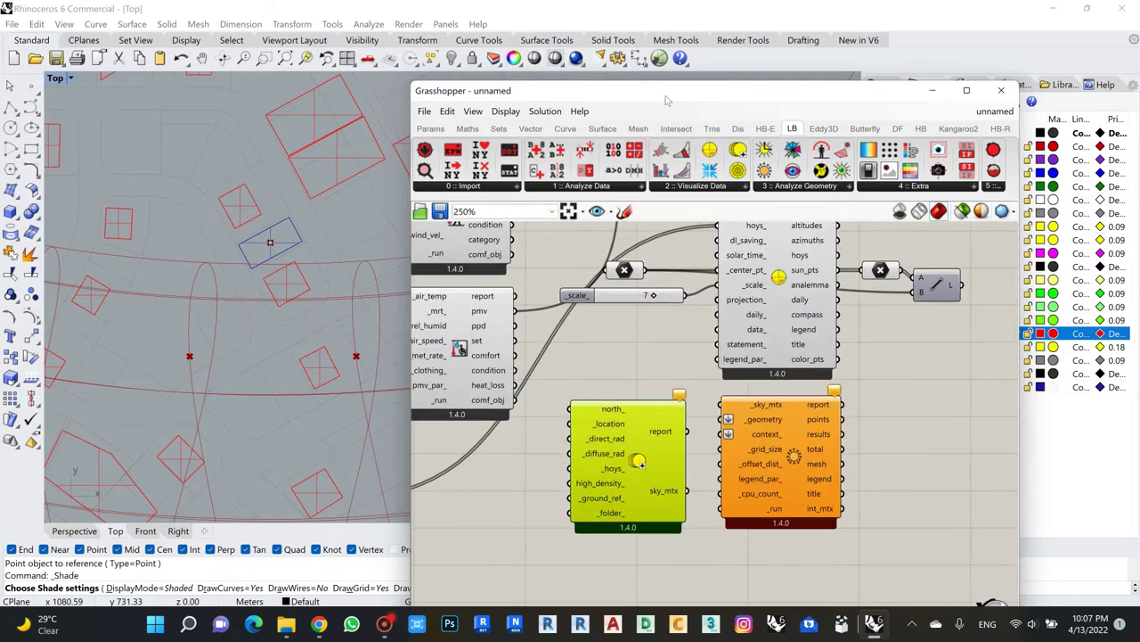
# Connect the EPW import component's location output to the _location input of the Cumulative Sky Matrix component.
pyautogui.moveTo(669, 90); pyautogui.dragTo(702, 39)
pyautogui.click(671, 337)
pyautogui.scroll(1, 671, 336)
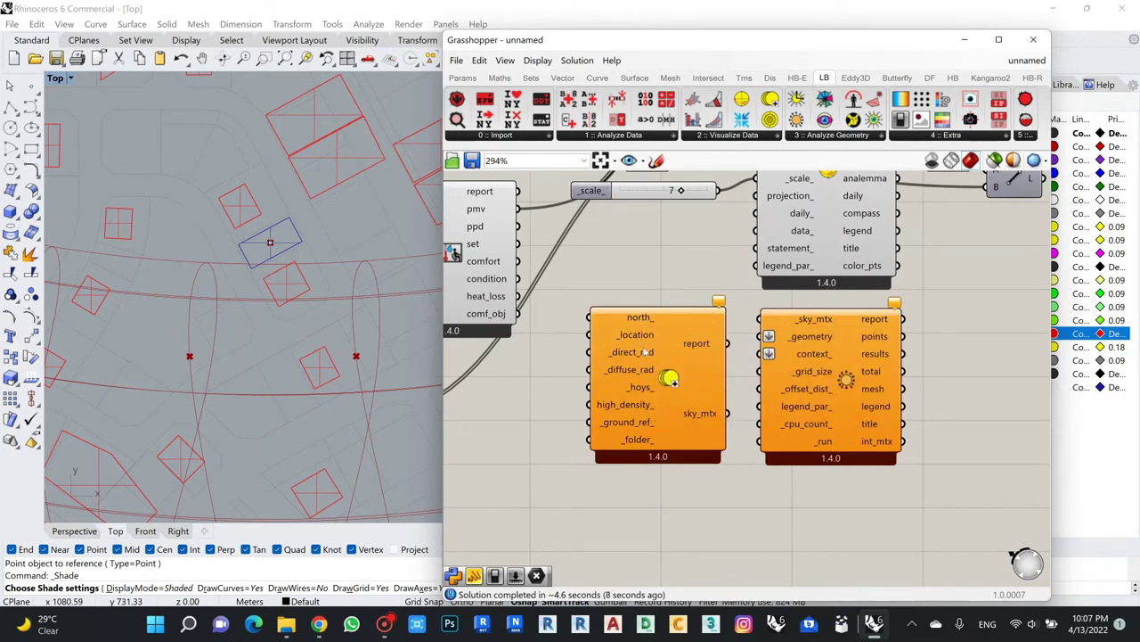
pyautogui.scroll(-4, 646, 353)
pyautogui.scroll(4, 534, 205)
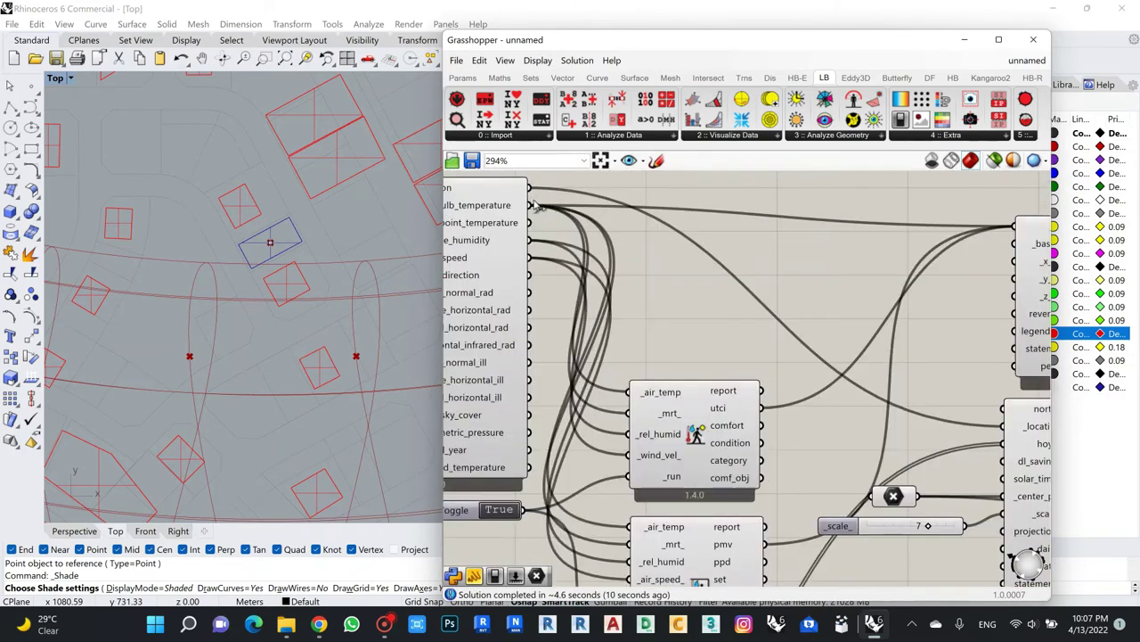
pyautogui.scroll(-5, 680, 298)
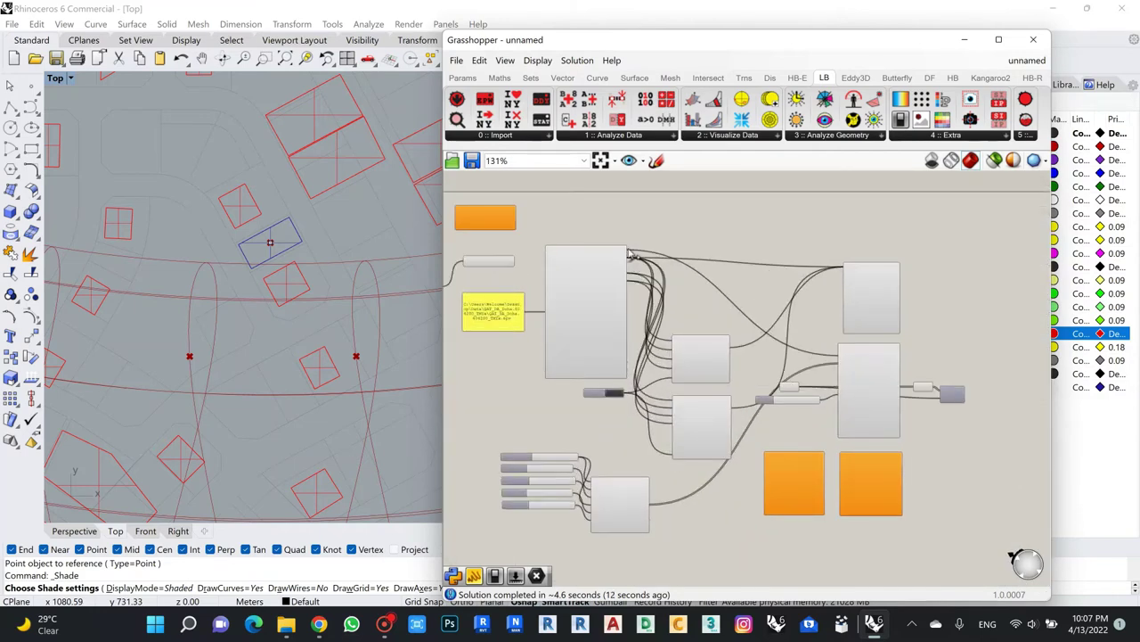
pyautogui.moveTo(629, 254); pyautogui.dragTo(741, 489)
pyautogui.scroll(5, 771, 470)
pyautogui.scroll(-2, 802, 457)
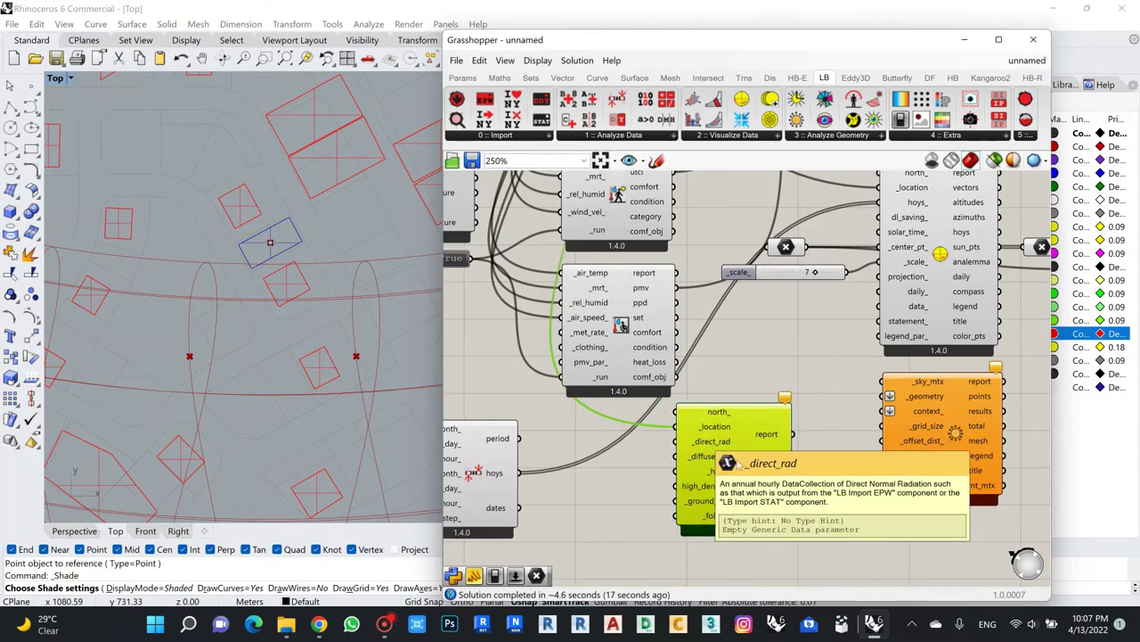
# Move the Cumulative Sky Matrix beside the EPW import component and connect direct_normal_rad to _direct_rad and diffuse_horizontal_rad to _diffuse_rad.
pyautogui.scroll(-5, 709, 428)
pyautogui.scroll(3, 700, 356)
pyautogui.scroll(2, 700, 357)
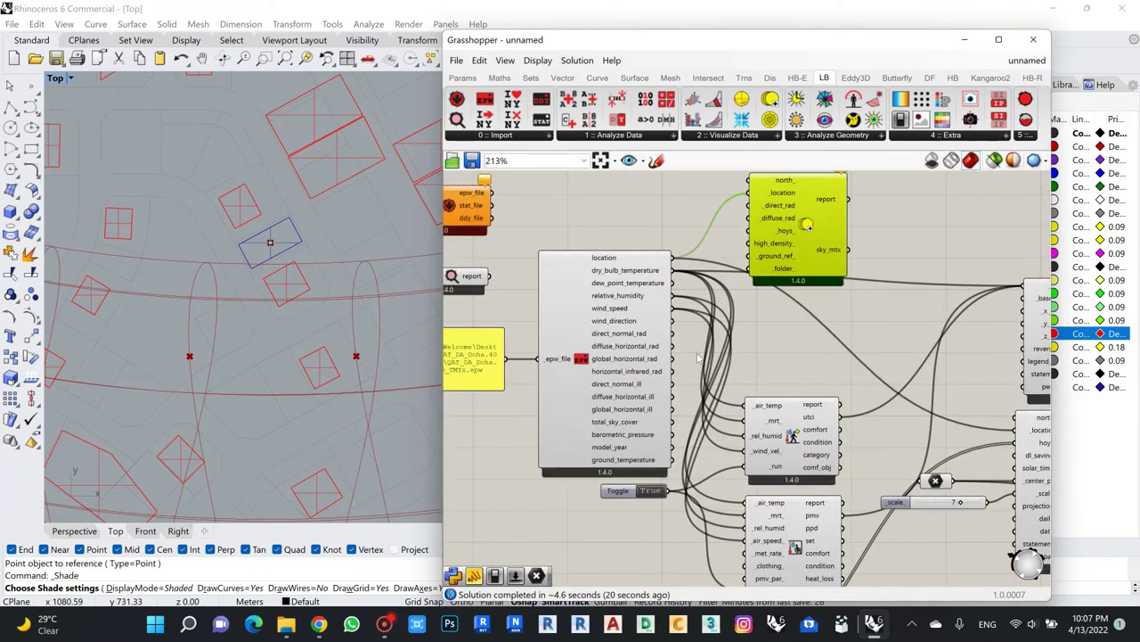
pyautogui.moveTo(806, 225); pyautogui.dragTo(804, 317)
pyautogui.scroll(4, 804, 317)
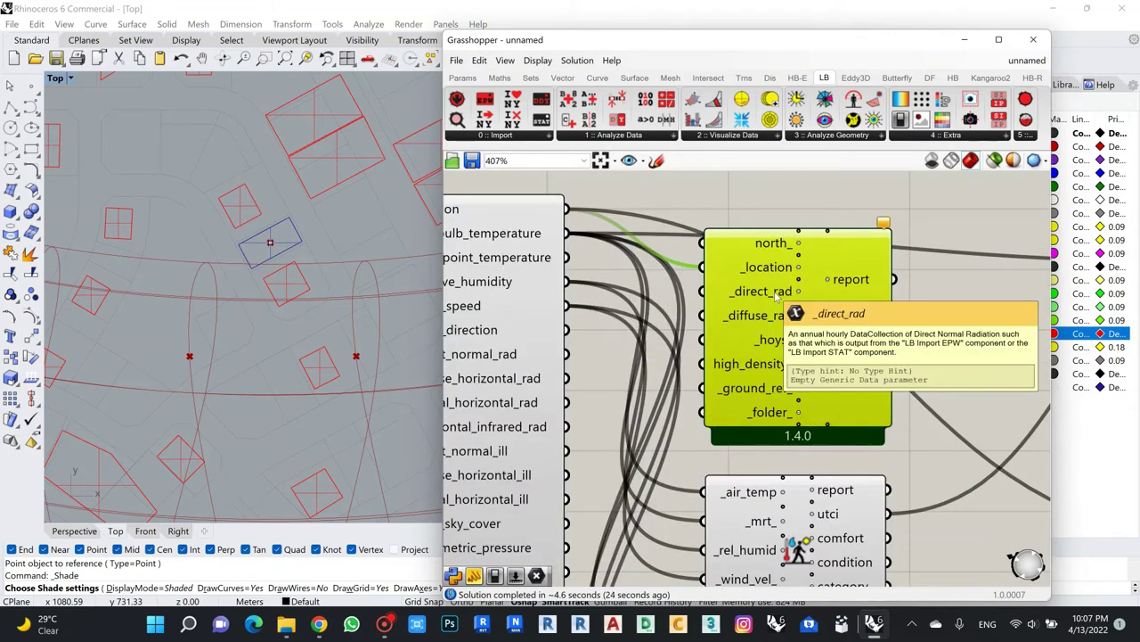
pyautogui.scroll(-2, 777, 294)
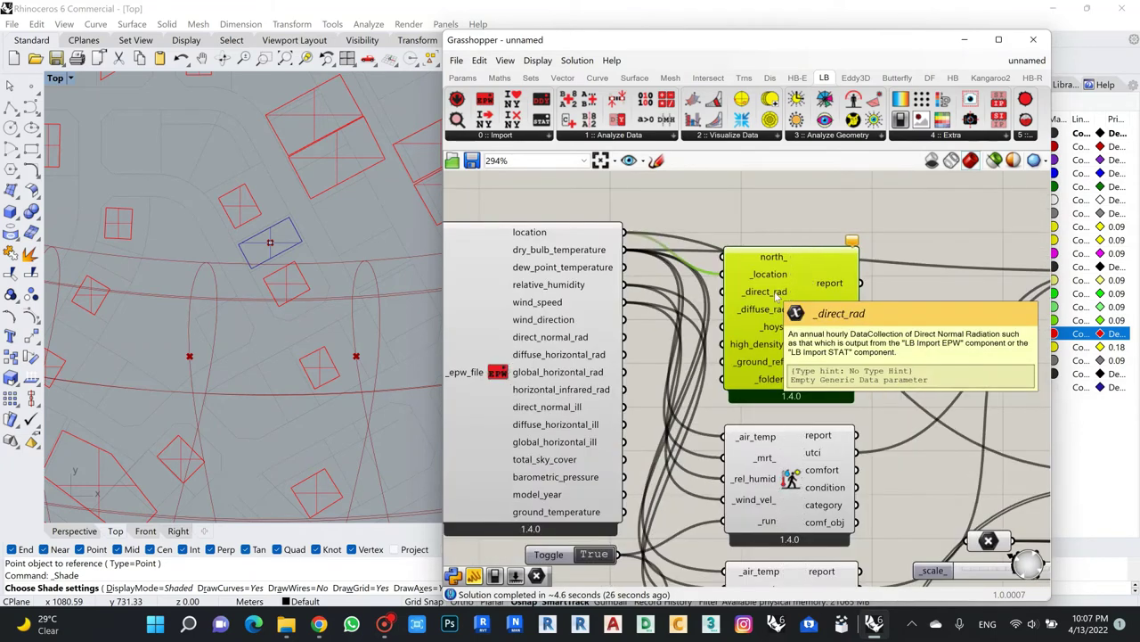
pyautogui.click(802, 318)
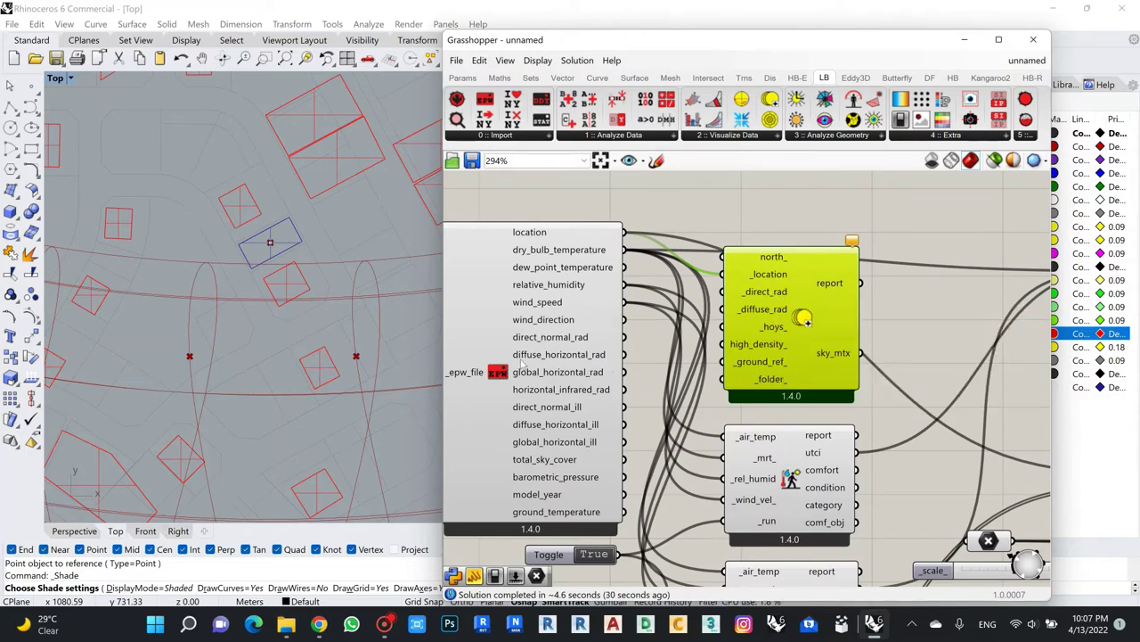
pyautogui.moveTo(627, 338); pyautogui.dragTo(720, 292)
pyautogui.moveTo(626, 357); pyautogui.dragTo(721, 309)
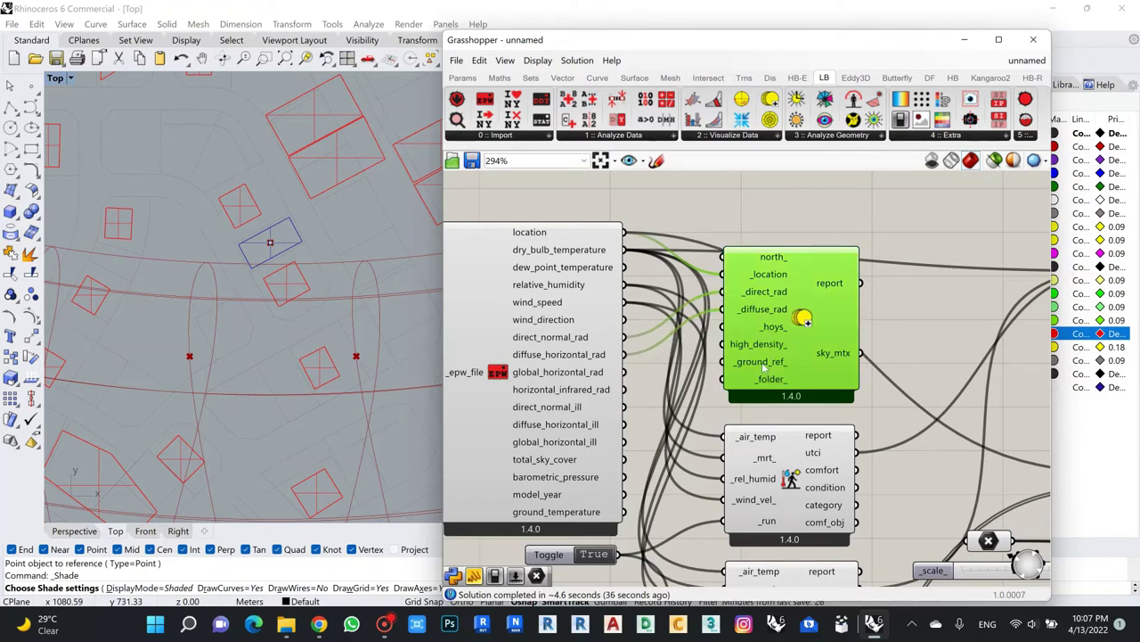
pyautogui.click(895, 340)
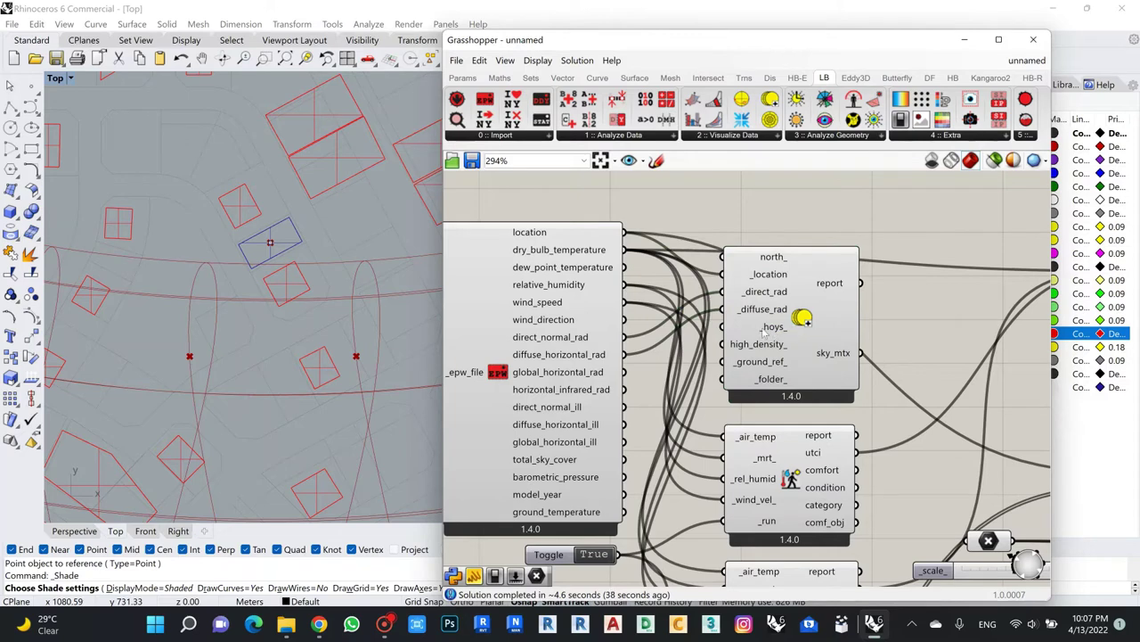
# Move the Cumulative Sky Matrix component back down beside the Incident Radiation component, leaving a gap between them.
pyautogui.scroll(-3, 775, 277)
pyautogui.moveTo(775, 277); pyautogui.dragTo(887, 507)
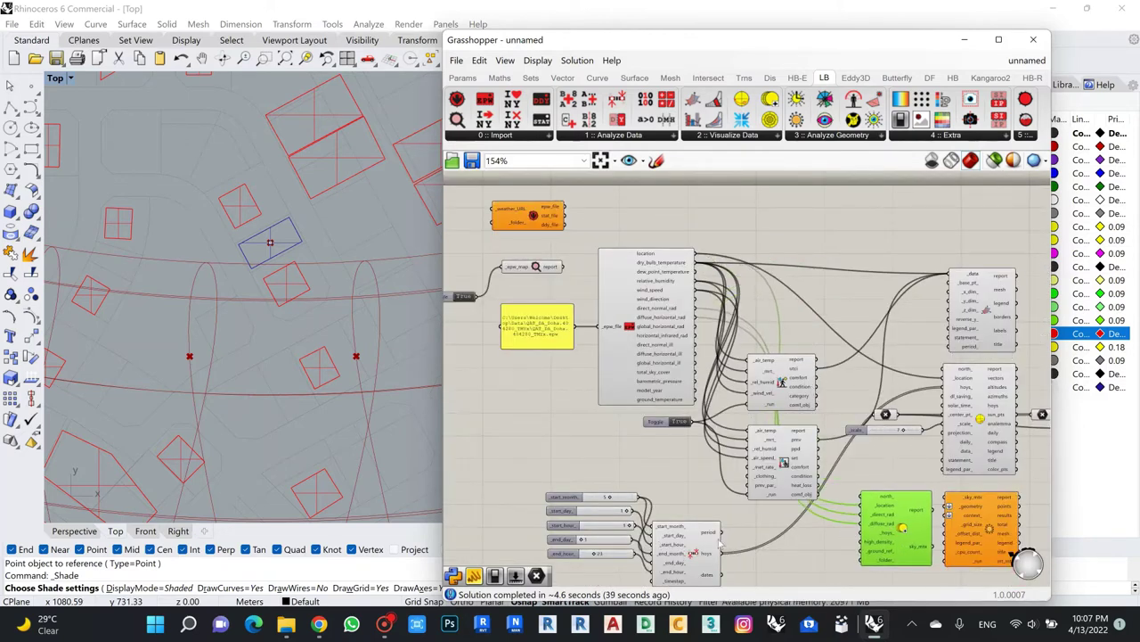
pyautogui.scroll(2, 802, 486)
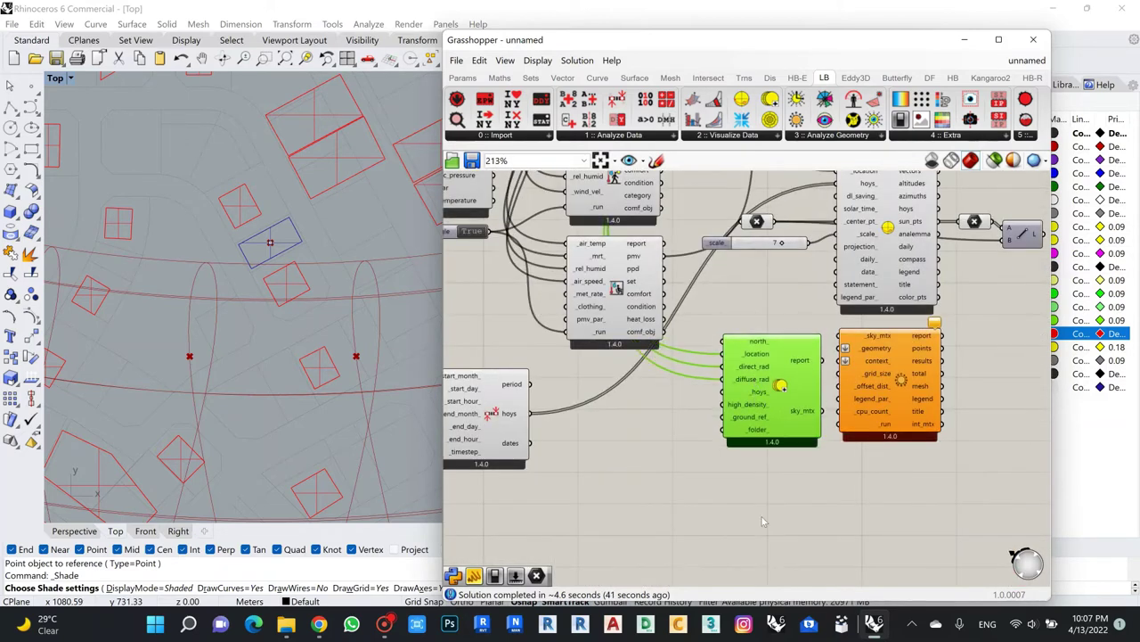
pyautogui.moveTo(788, 389); pyautogui.dragTo(720, 424)
pyautogui.scroll(2, 721, 428)
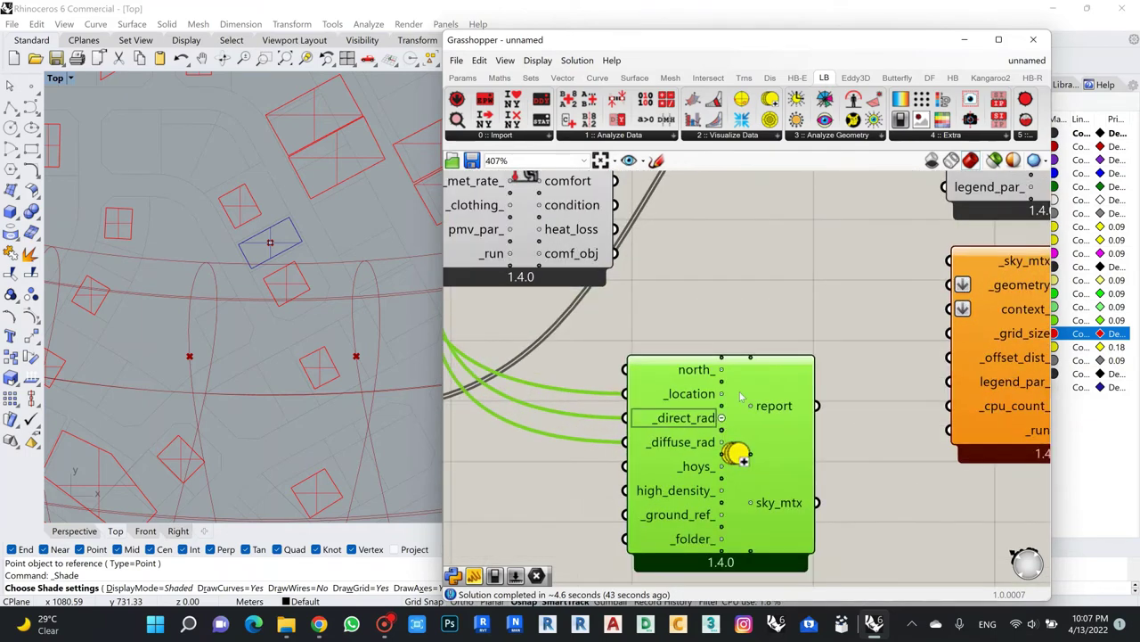
pyautogui.scroll(-3, 735, 423)
pyautogui.scroll(5, 737, 421)
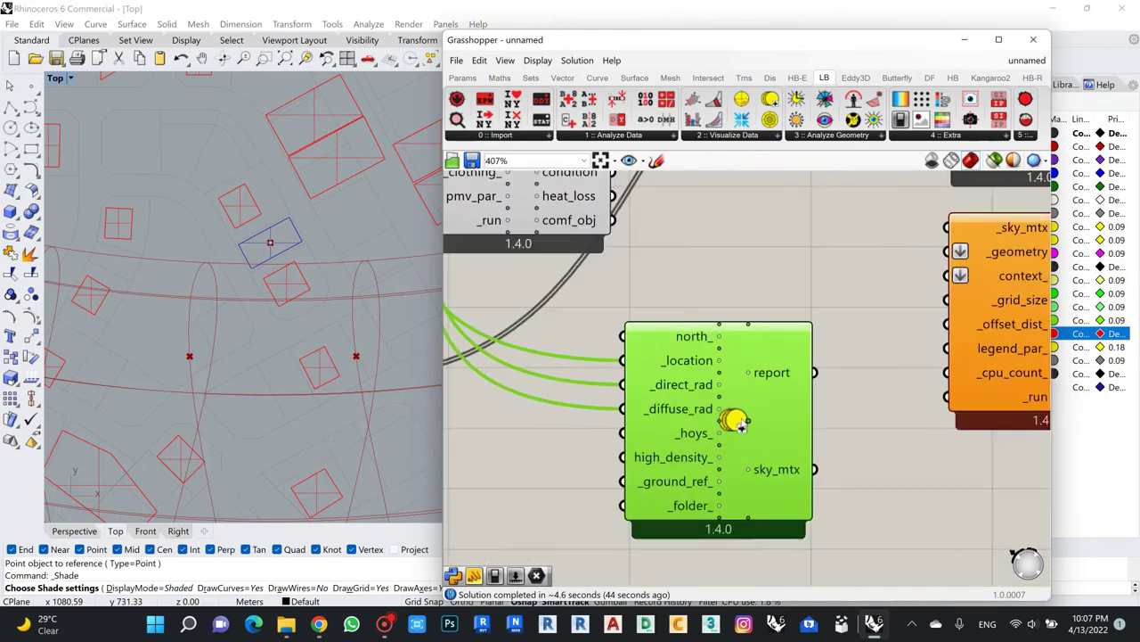
pyautogui.click(788, 275)
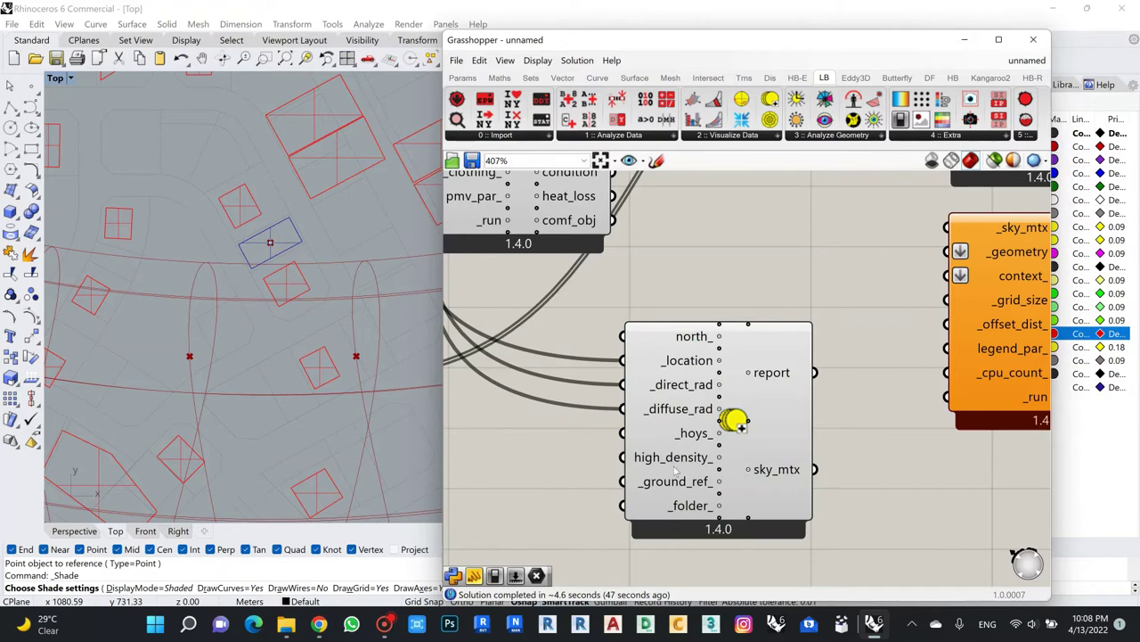
# Examine the EPW import component's outputs and the wires running from them to the Cumulative Sky Matrix inputs.
pyautogui.scroll(-5, 767, 392)
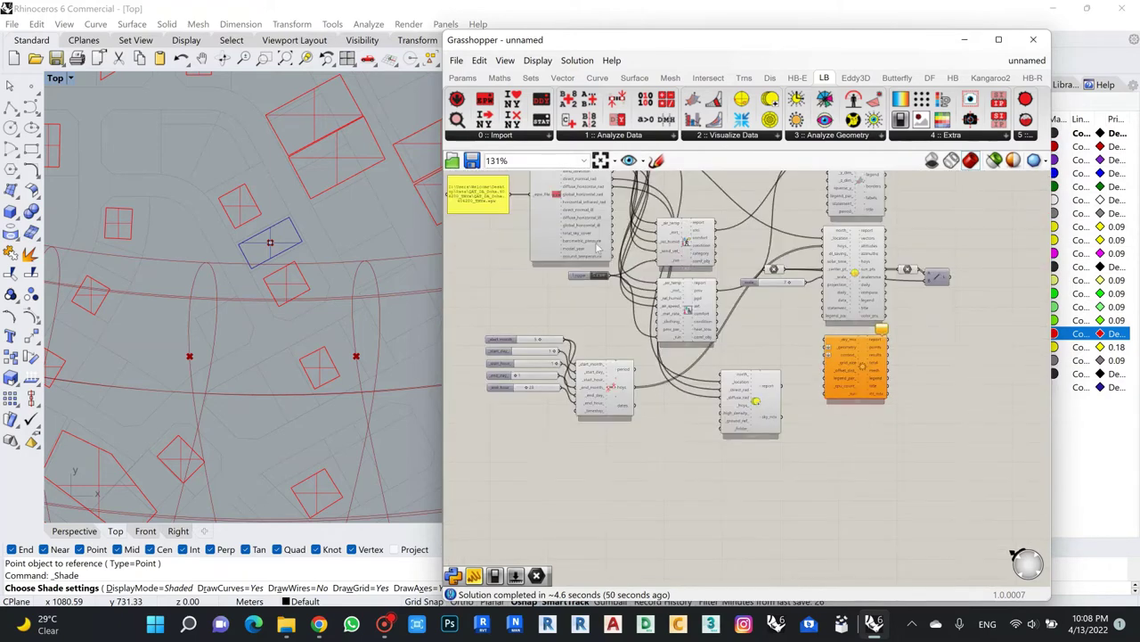
pyautogui.scroll(4, 606, 265)
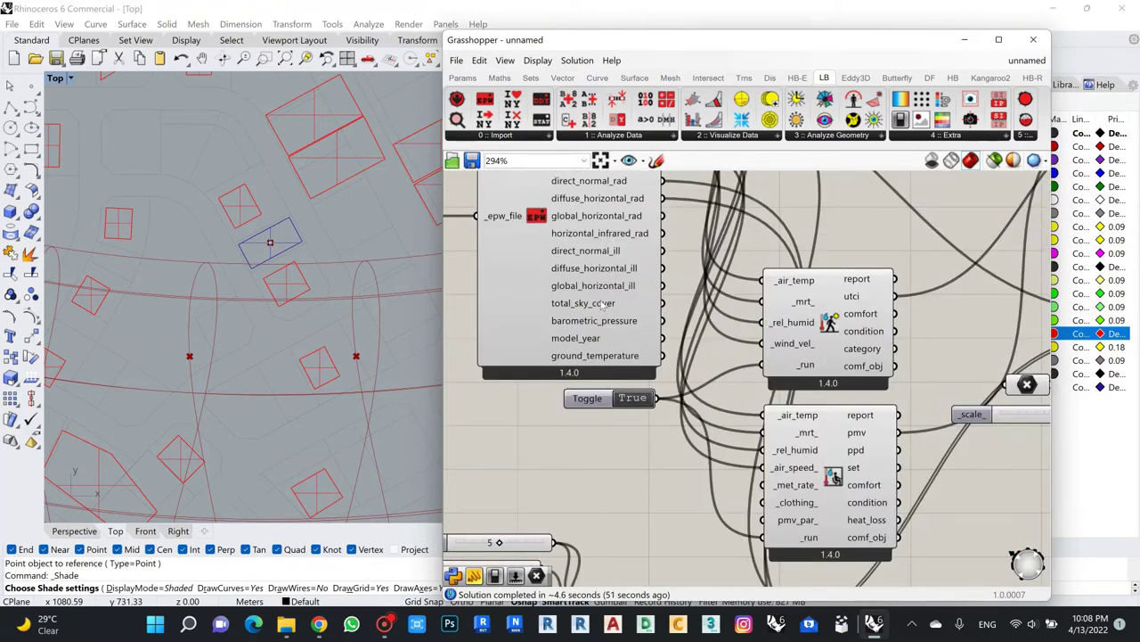
pyautogui.scroll(-3, 602, 315)
pyautogui.scroll(3, 611, 215)
pyautogui.scroll(-4, 613, 219)
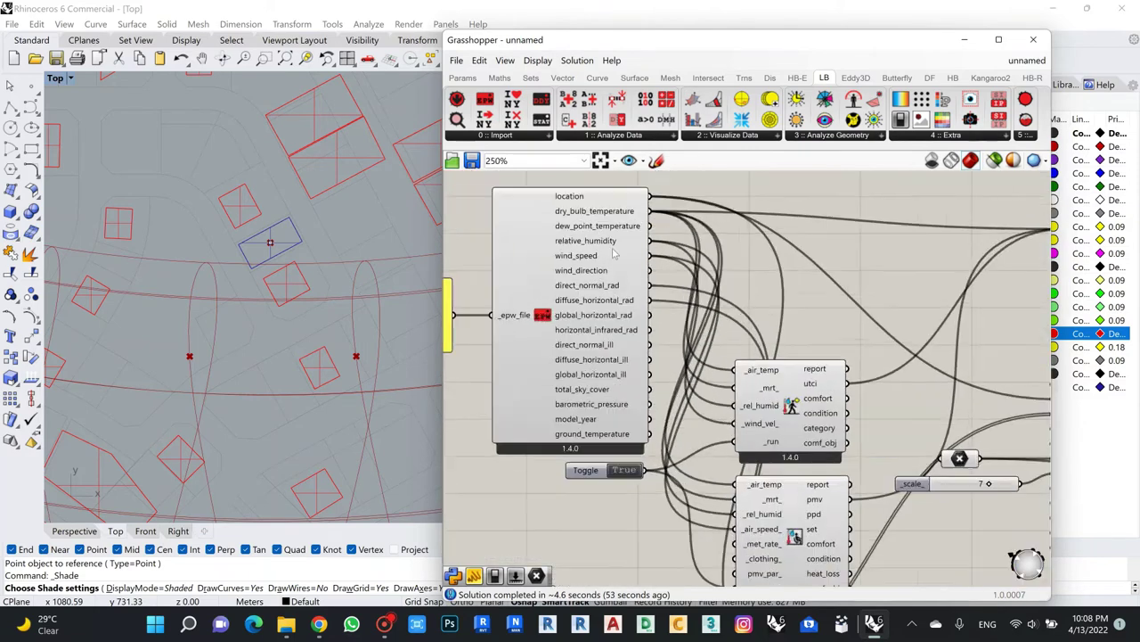
pyautogui.scroll(4, 594, 248)
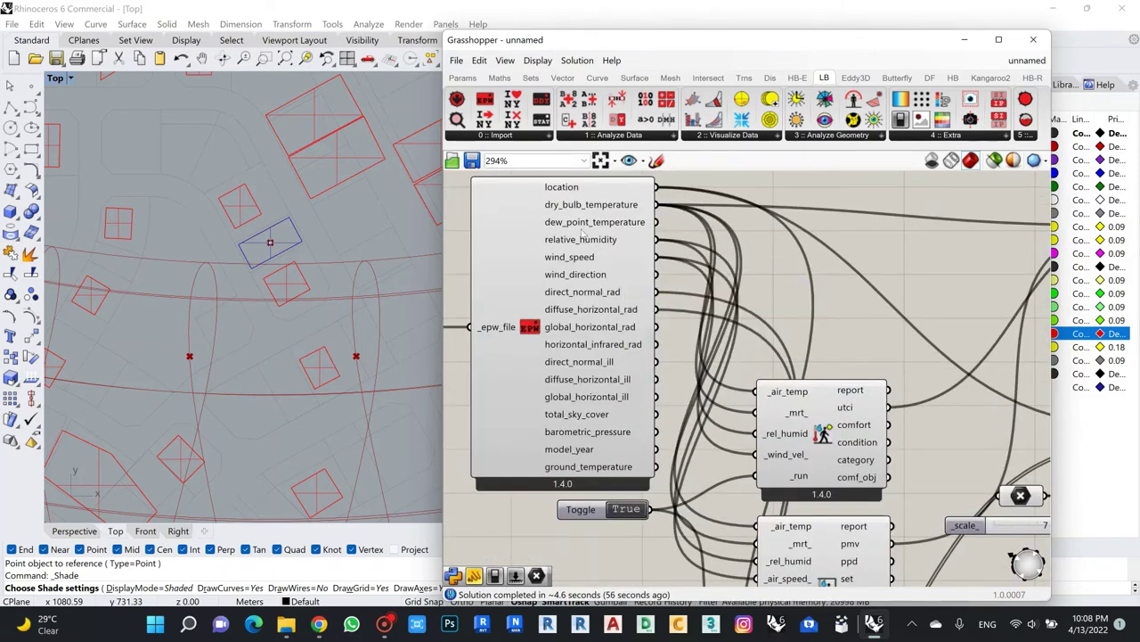
pyautogui.scroll(-4, 583, 233)
pyautogui.scroll(4, 665, 455)
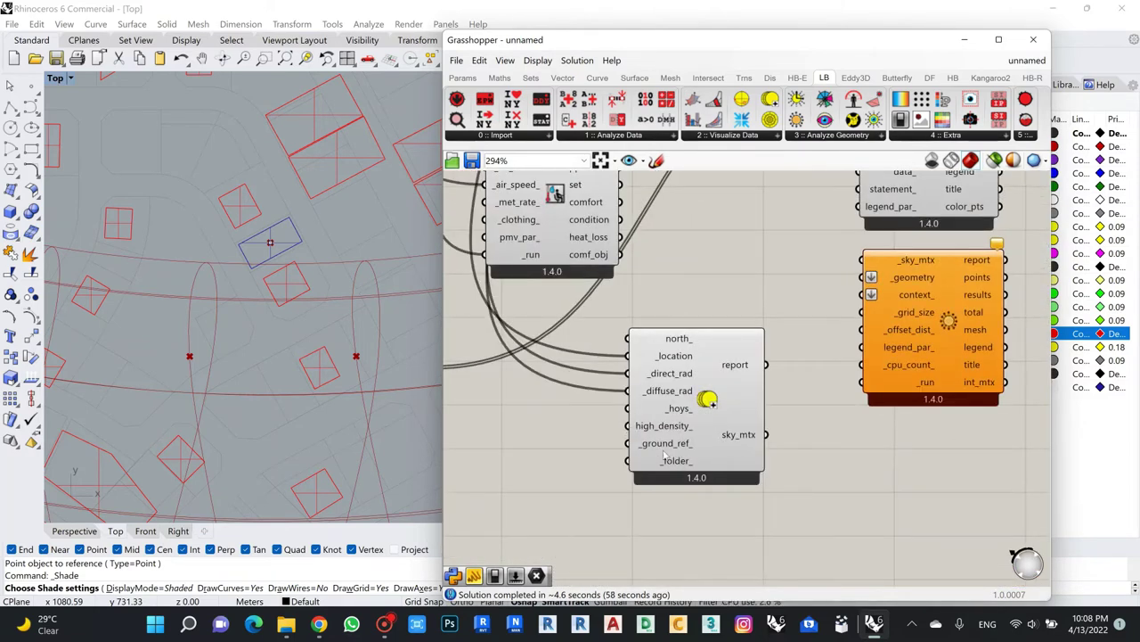
# Shift the Cumulative Sky Matrix slightly and connect its sky_mtx output to the _sky_mtx input of the Incident Radiation component.
pyautogui.moveTo(678, 381); pyautogui.dragTo(658, 390)
pyautogui.click(772, 298)
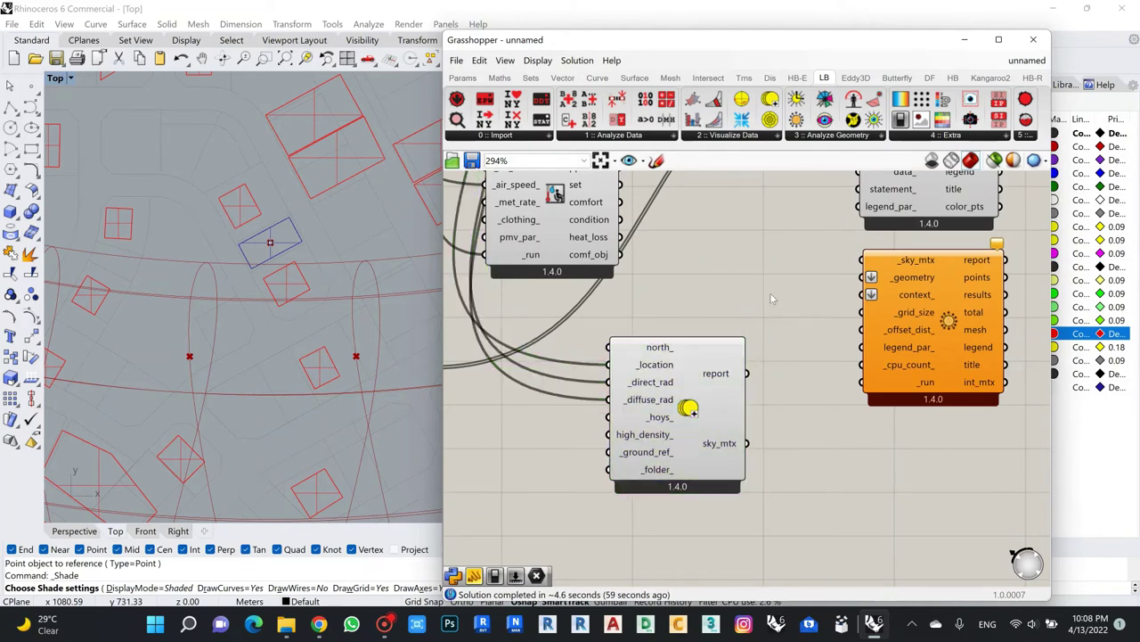
pyautogui.moveTo(746, 443); pyautogui.dragTo(862, 259)
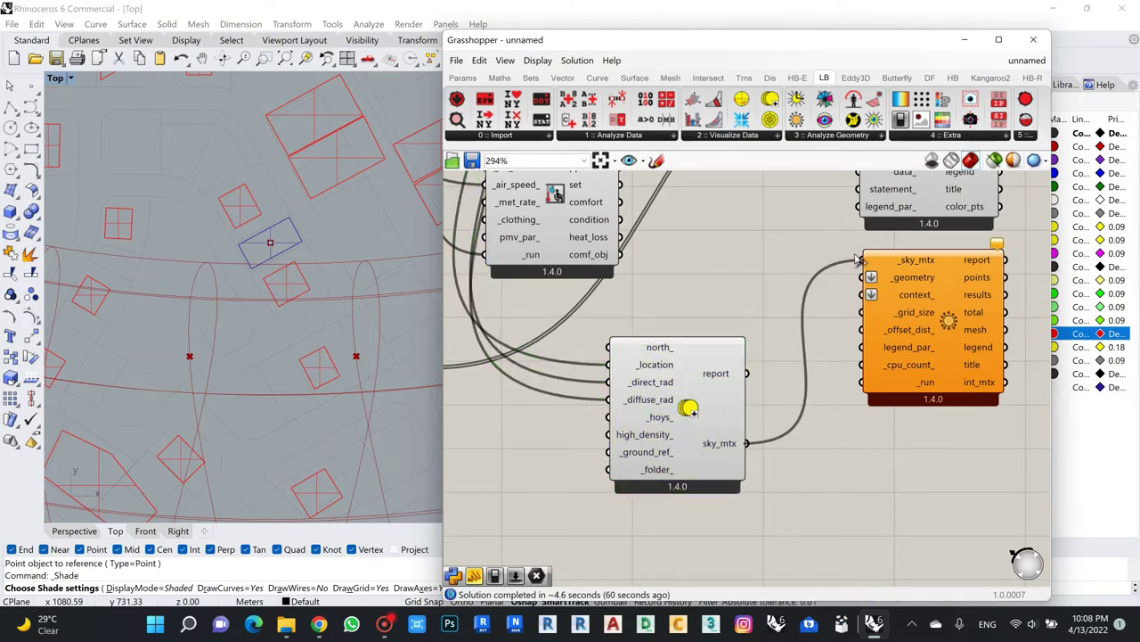
pyautogui.scroll(2, 873, 297)
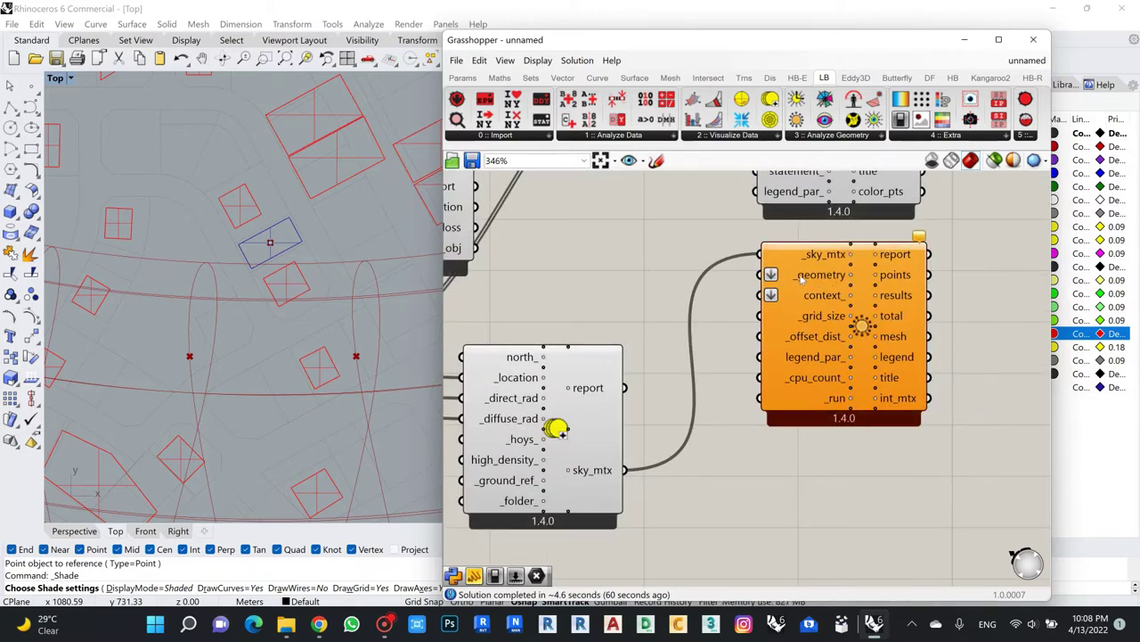
# Add two Geometry parameters, one above the other, between the Cumulative Sky Matrix and Incident Radiation components.
pyautogui.moveTo(811, 281)
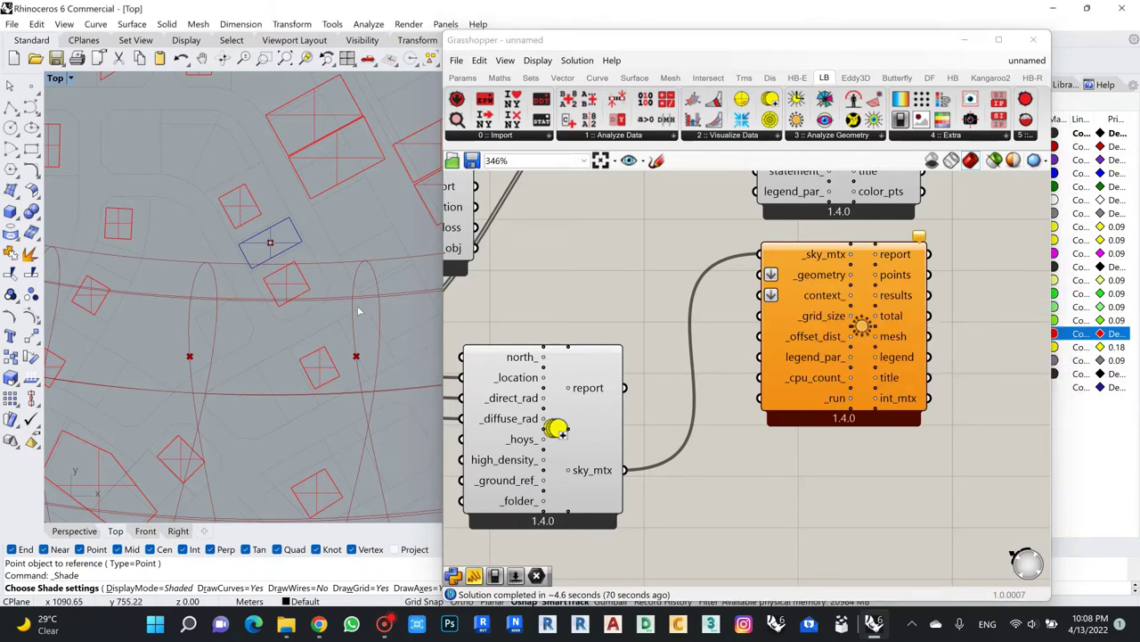
pyautogui.scroll(-5, 297, 162)
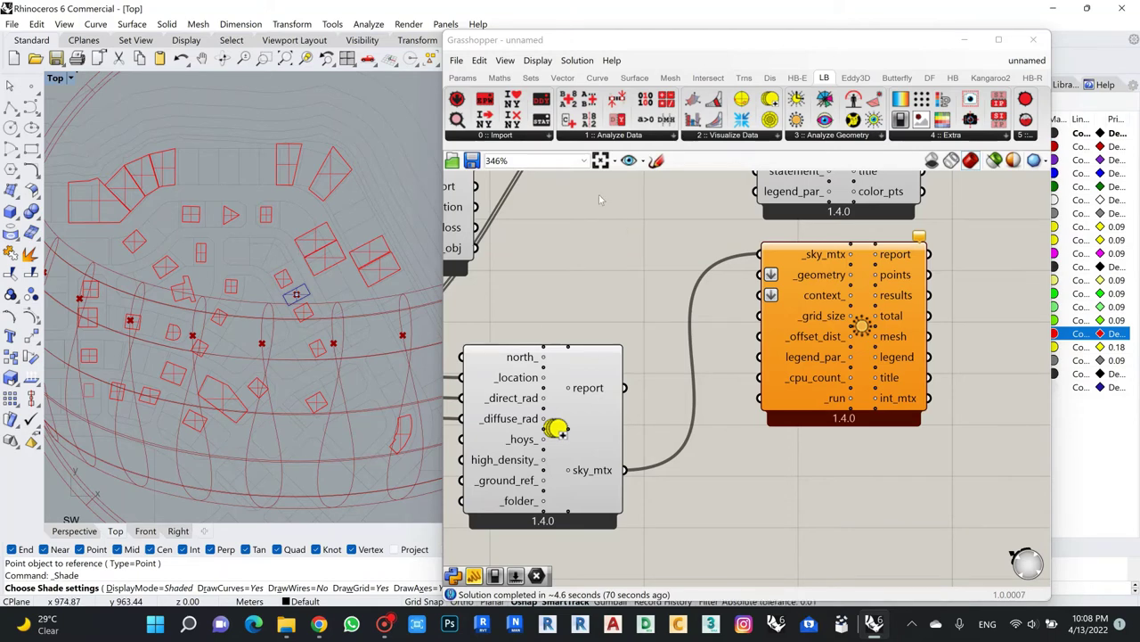
pyautogui.click(462, 78)
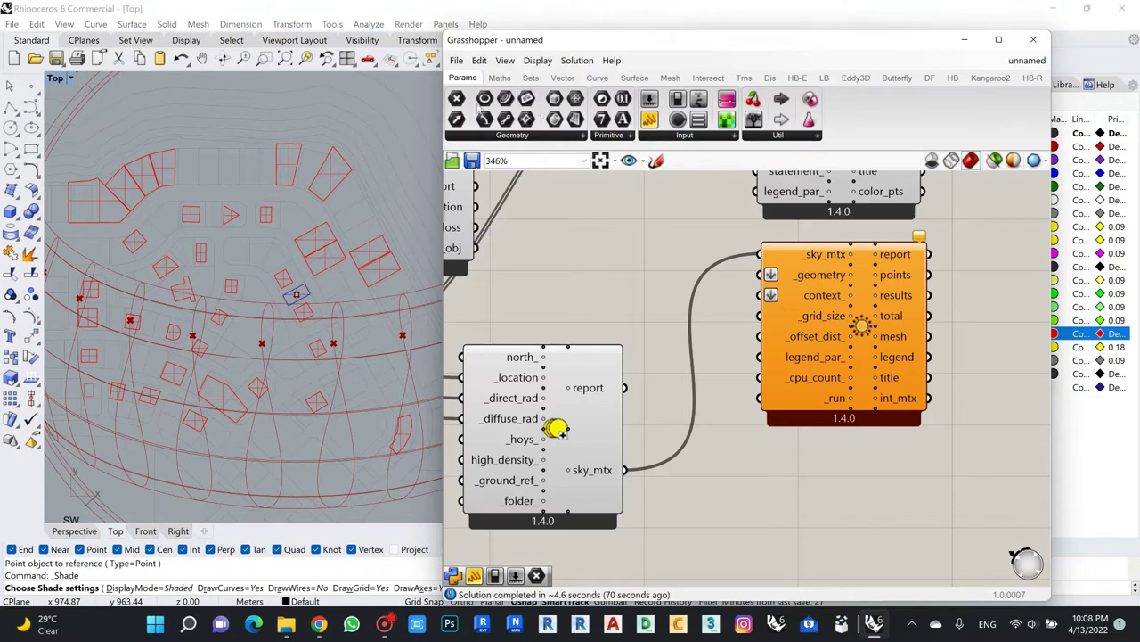
pyautogui.click(515, 136)
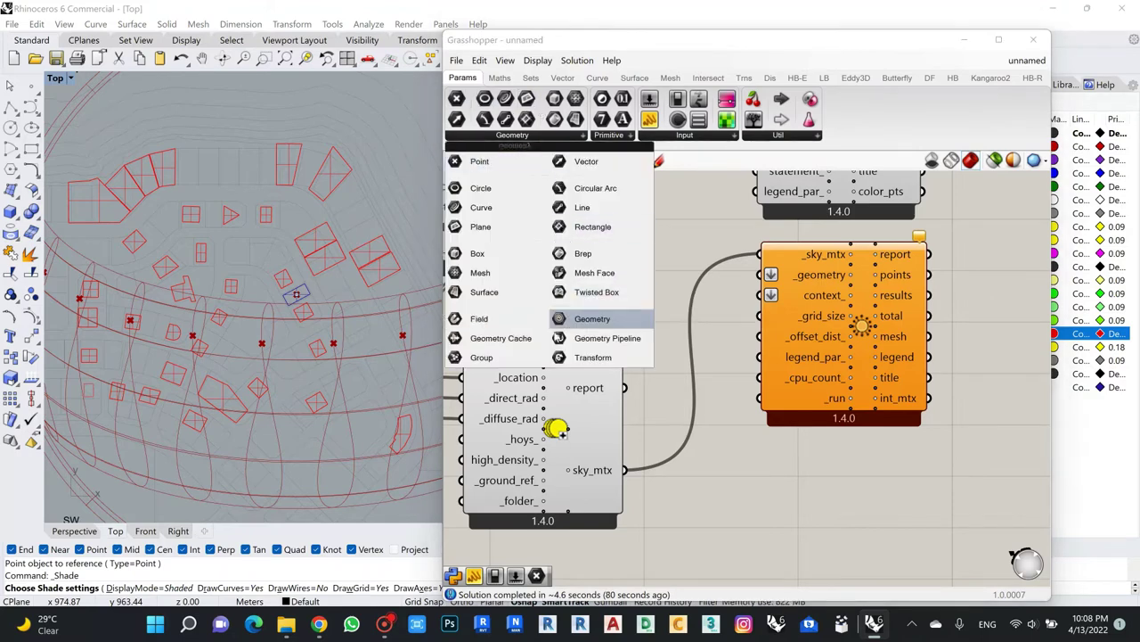
pyautogui.moveTo(624, 320); pyautogui.dragTo(633, 274)
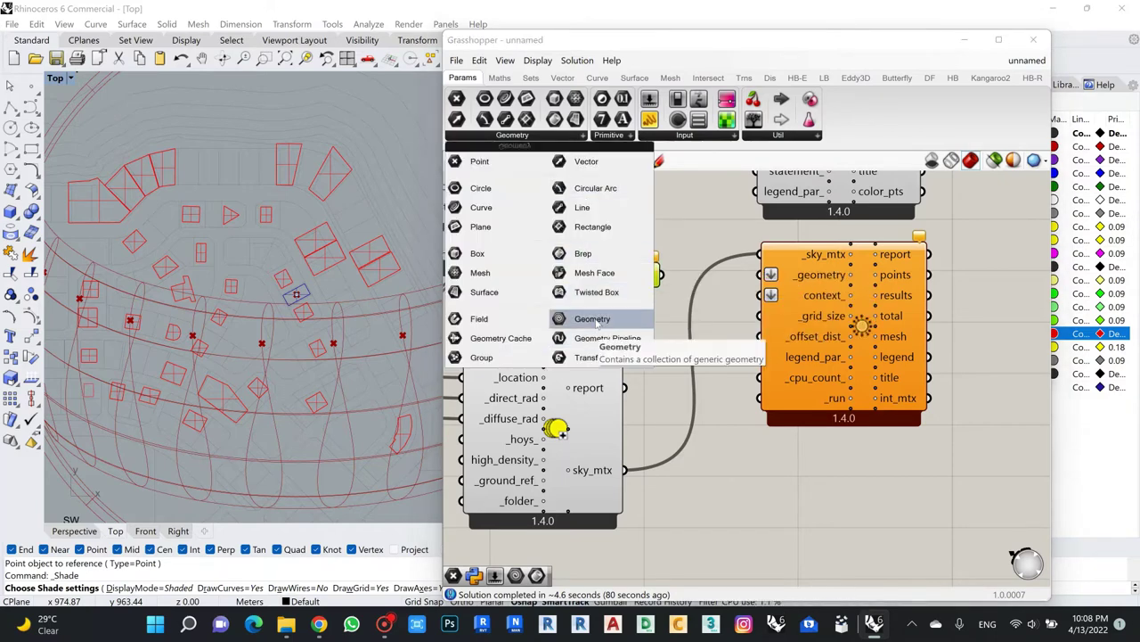
pyautogui.click(592, 319)
pyautogui.click(637, 315)
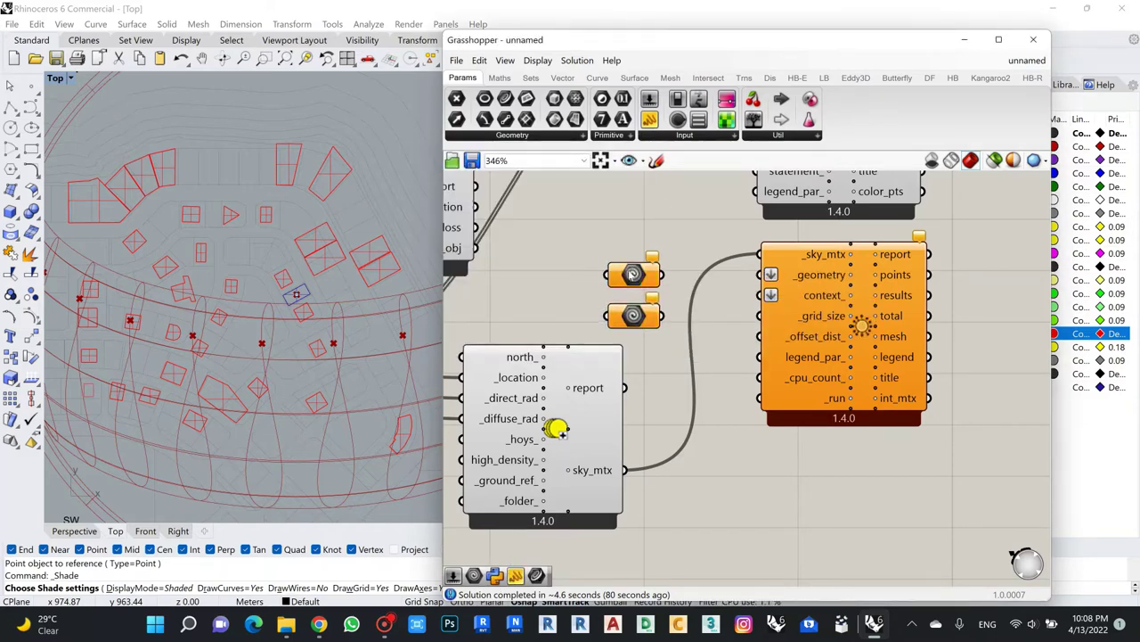
# Assign the study building in the Rhino model to the upper Geometry parameter as a single geometry.
pyautogui.rightClick(631, 278)
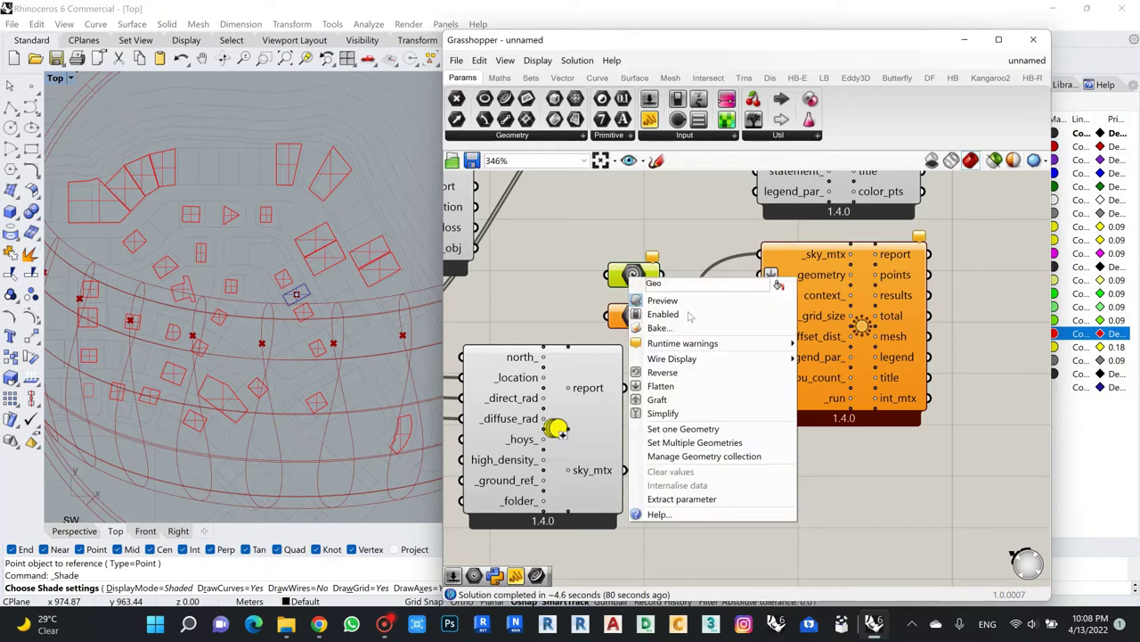
pyautogui.click(706, 431)
pyautogui.scroll(2, 297, 294)
pyautogui.scroll(3, 297, 294)
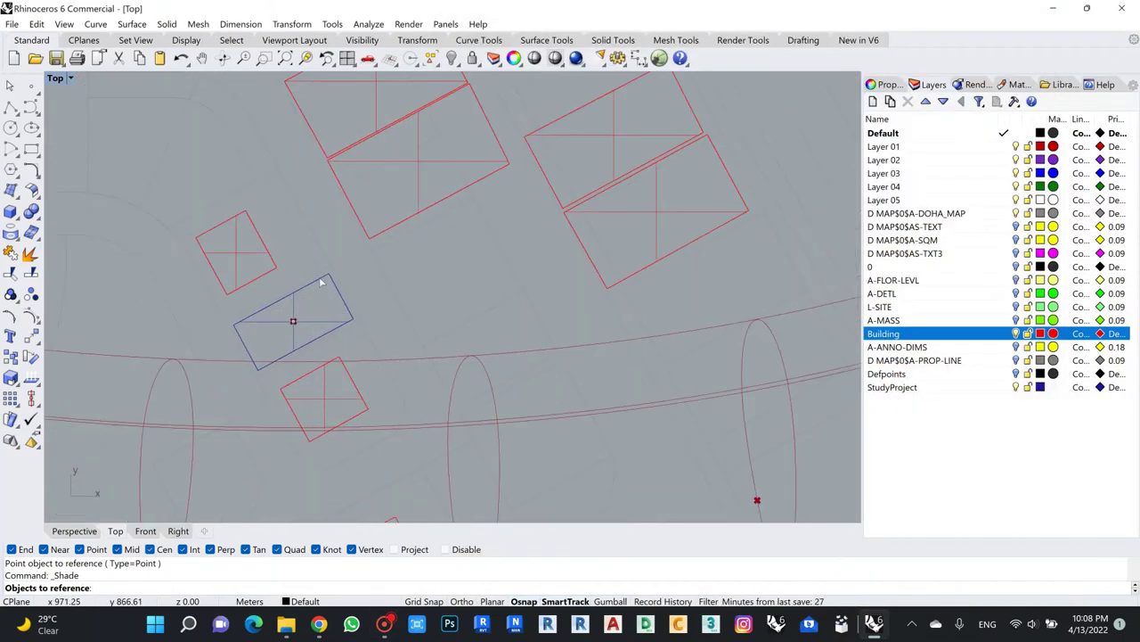
pyautogui.click(304, 289)
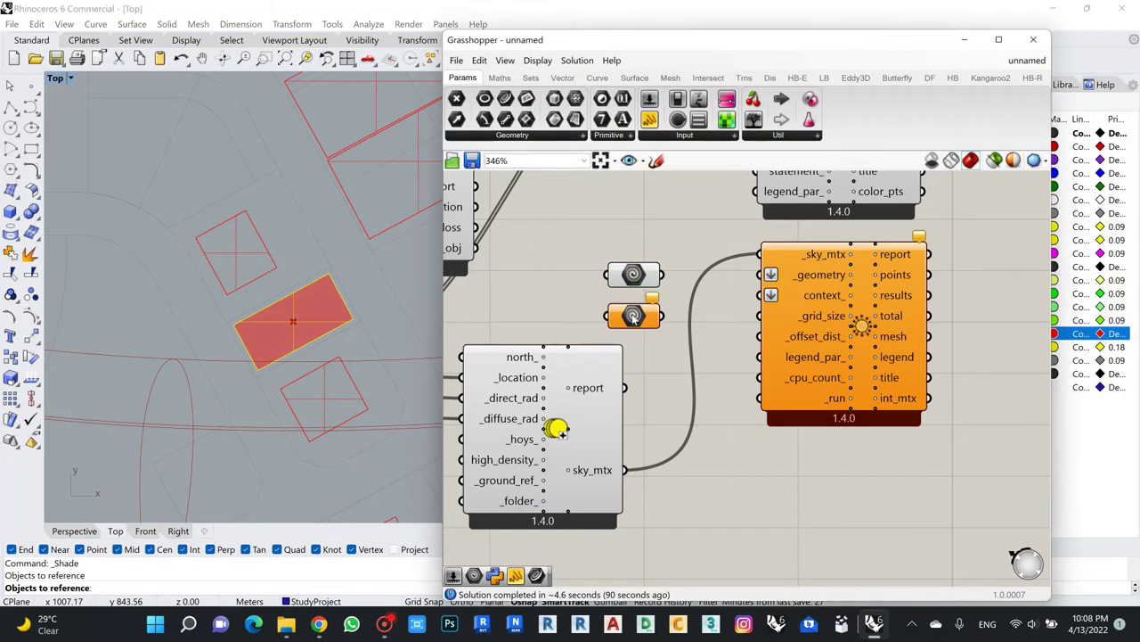
# Select all objects on the Building layer in Rhino and assign them to the lower Geometry parameter as multiple geometries.
pyautogui.scroll(-5, 302, 286)
pyautogui.scroll(-3, 302, 286)
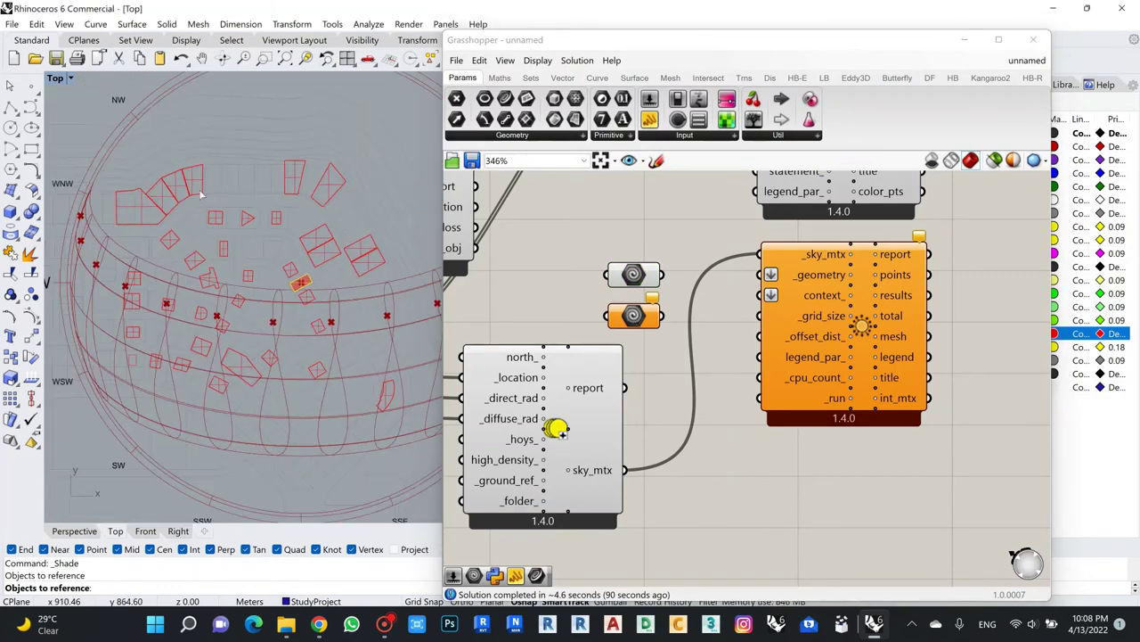
pyautogui.moveTo(750, 39); pyautogui.dragTo(575, 37)
pyautogui.rightClick(909, 334)
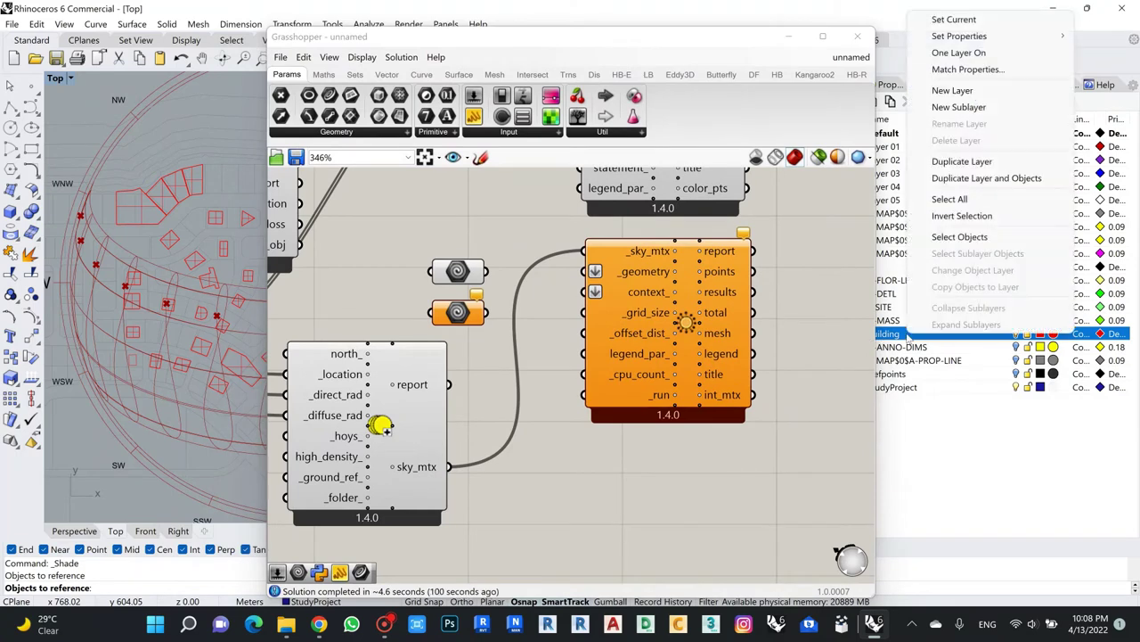
pyautogui.click(973, 239)
pyautogui.rightClick(456, 312)
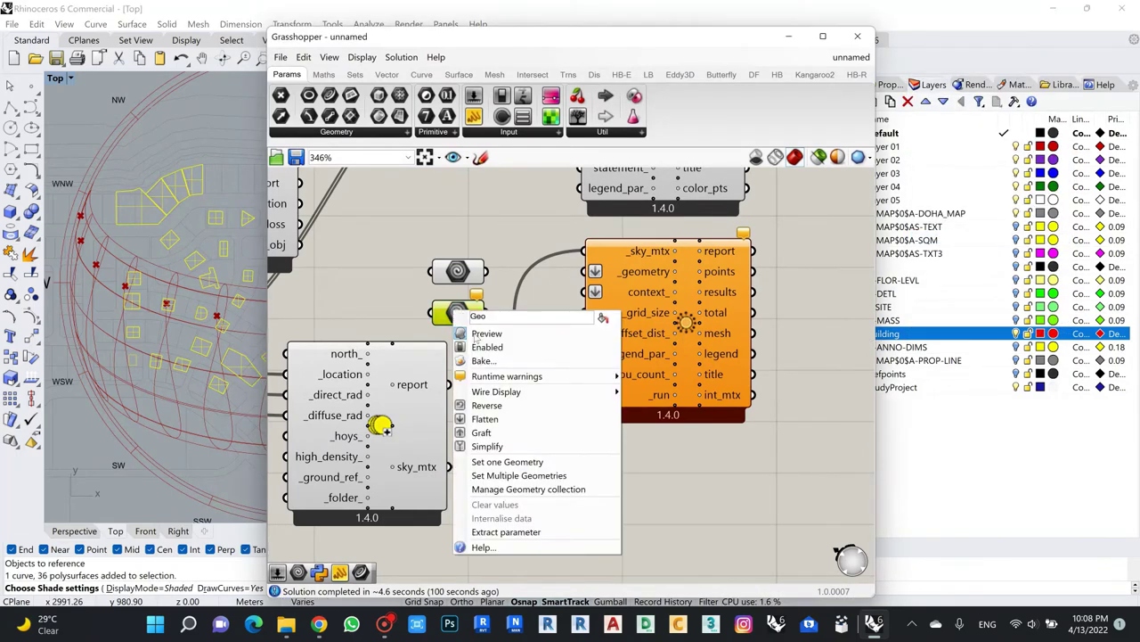
pyautogui.click(559, 475)
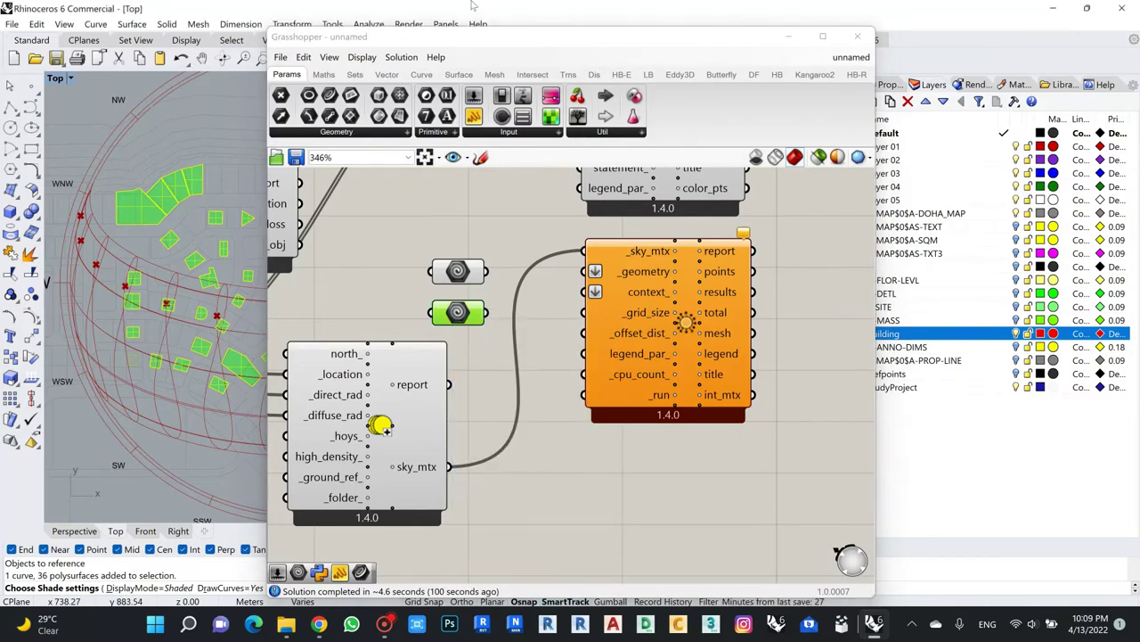
# Connect the upper Geometry parameter to _geometry and the lower one to context_ on the Incident Radiation component, and nudge both parameters into line.
pyautogui.moveTo(496, 42); pyautogui.dragTo(665, 29)
pyautogui.scroll(2, 624, 303)
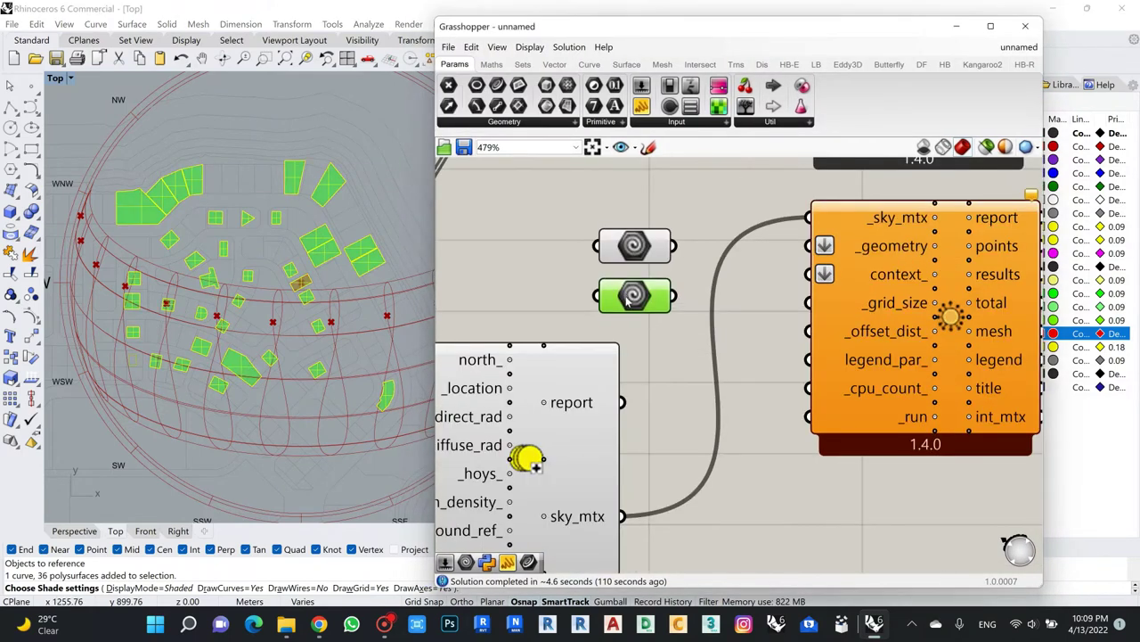
pyautogui.moveTo(637, 245); pyautogui.dragTo(809, 246)
pyautogui.click(633, 220)
pyautogui.moveTo(674, 295); pyautogui.dragTo(809, 274)
pyautogui.click(642, 238)
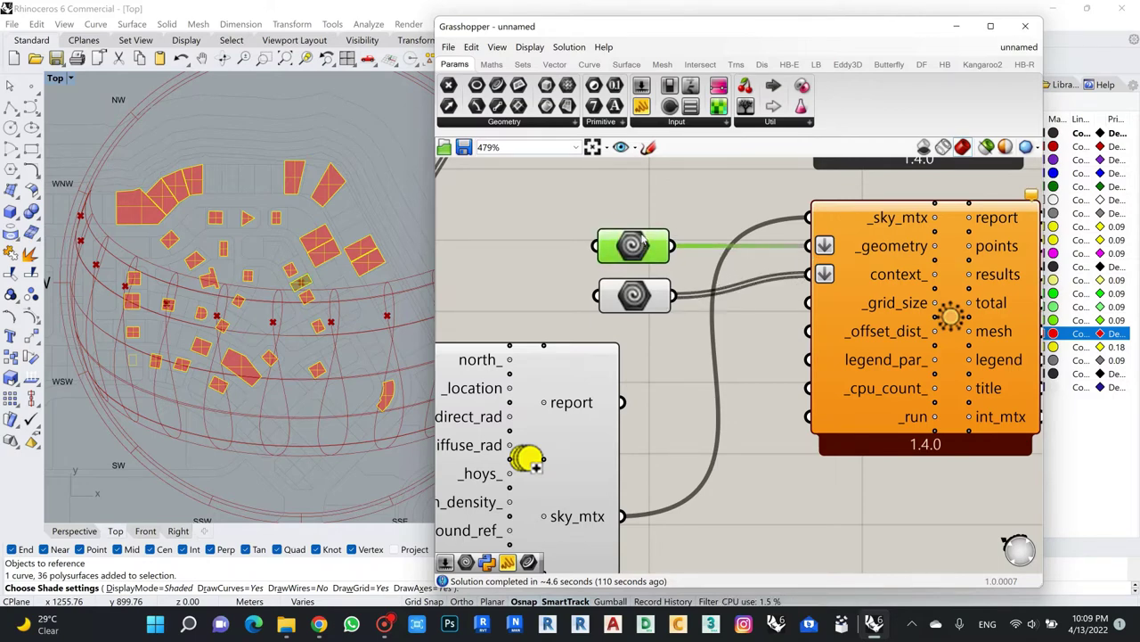
pyautogui.moveTo(643, 239); pyautogui.dragTo(643, 229)
pyautogui.moveTo(640, 304)
pyautogui.mouseDown()
pyautogui.moveTo(639, 283)
pyautogui.moveTo(638, 296)
pyautogui.mouseUp()
pyautogui.click(611, 306)
pyautogui.scroll(-4, 605, 294)
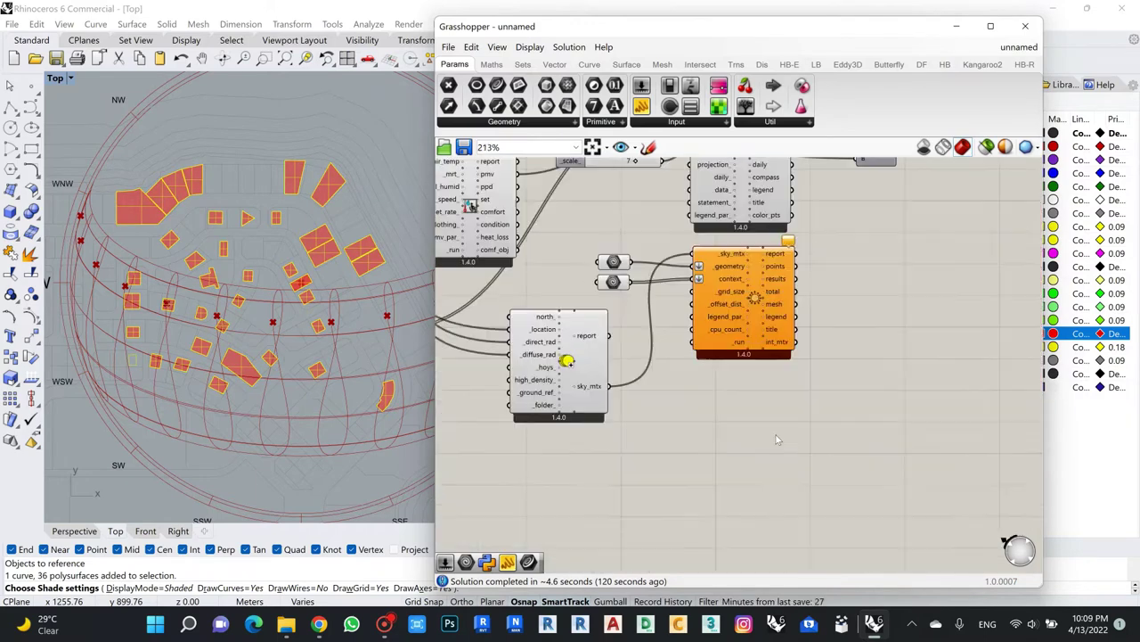
# Add a number slider with the value 2 and connect it to the _grid_size input of the Incident Radiation component.
pyautogui.scroll(3, 788, 442)
pyautogui.moveTo(728, 251); pyautogui.dragTo(753, 342)
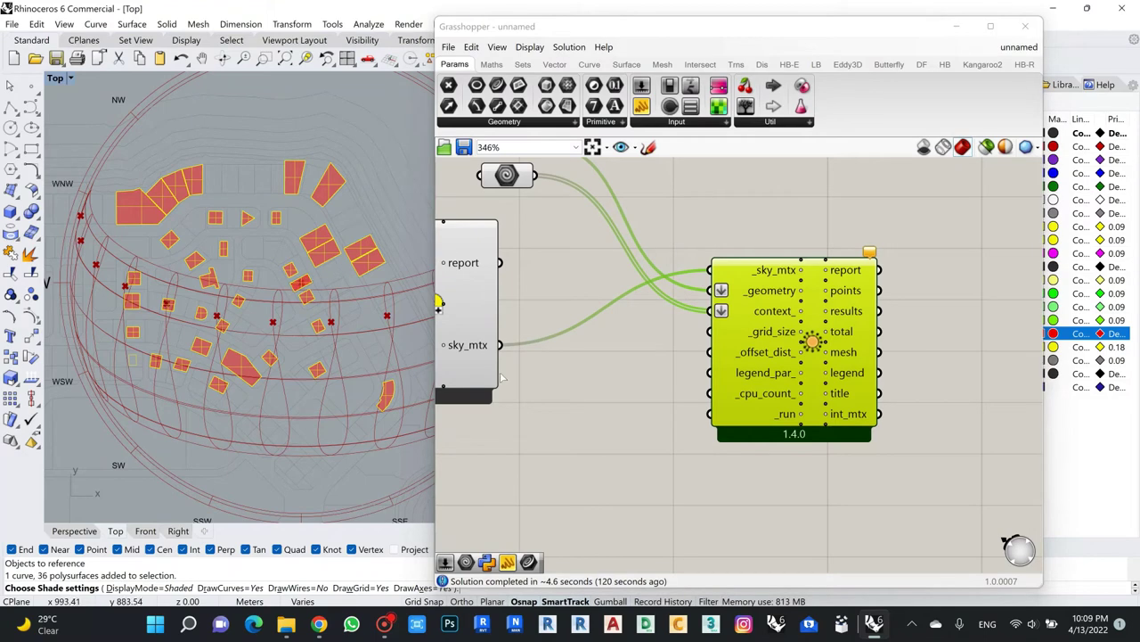
pyautogui.scroll(4, 326, 302)
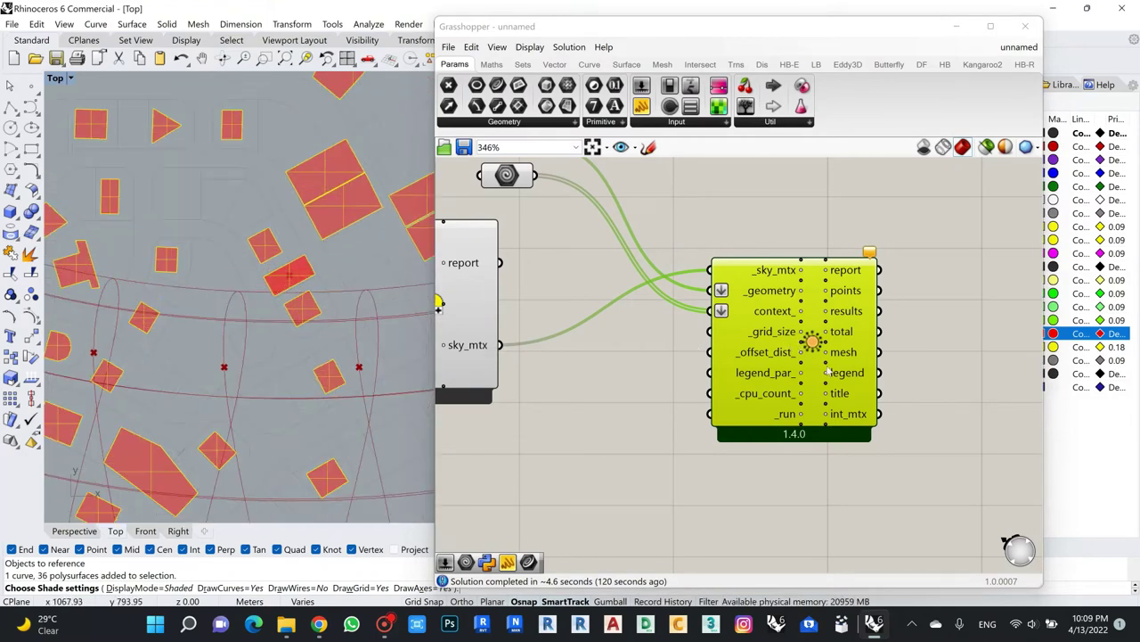
pyautogui.moveTo(769, 334)
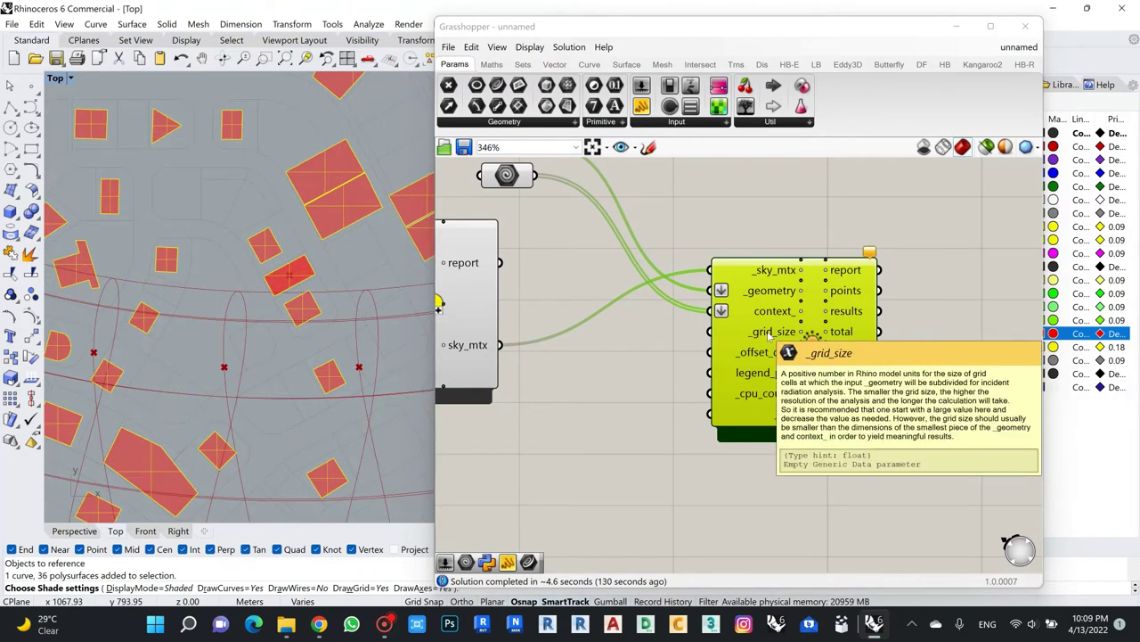
pyautogui.doubleClick(624, 336)
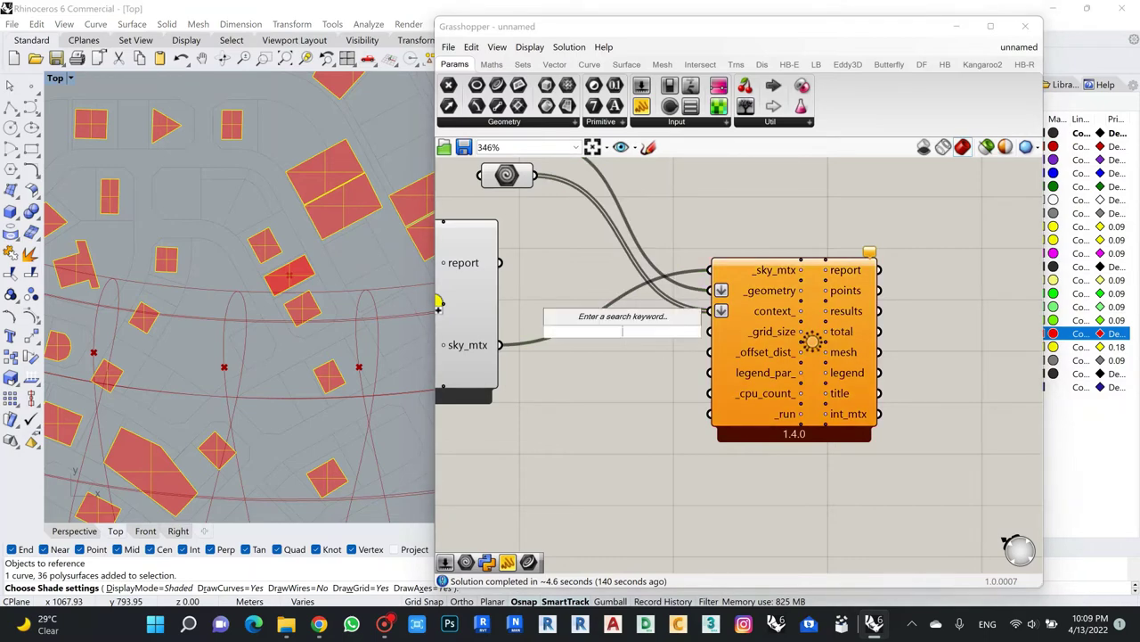
pyautogui.write('2')
pyautogui.press('Return')
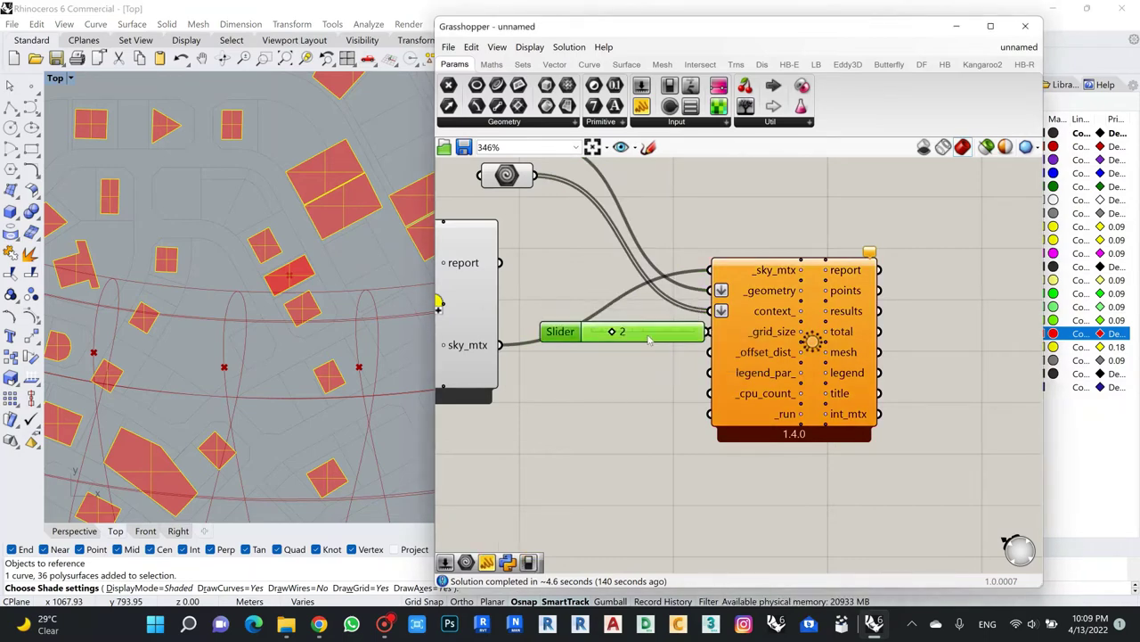
pyautogui.moveTo(686, 338); pyautogui.dragTo(711, 332)
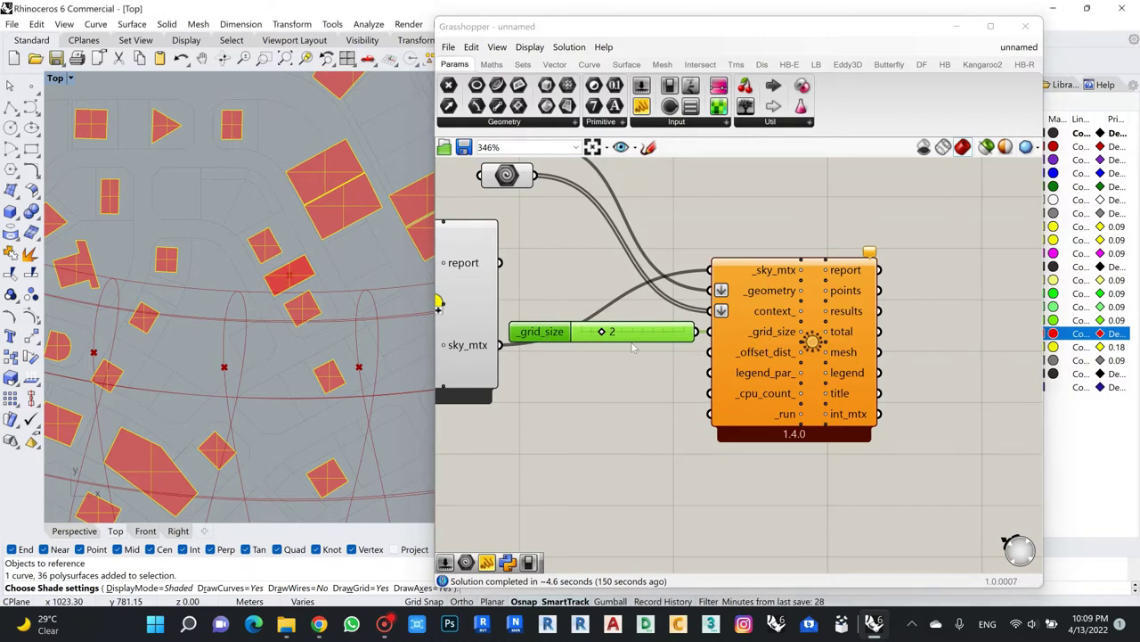
# Add a number slider with the value 1, connect it to _offset_dist_, and move the Incident Radiation component clear of the sliders.
pyautogui.scroll(2, 632, 356)
pyautogui.doubleClick(570, 361)
pyautogui.write('slider')
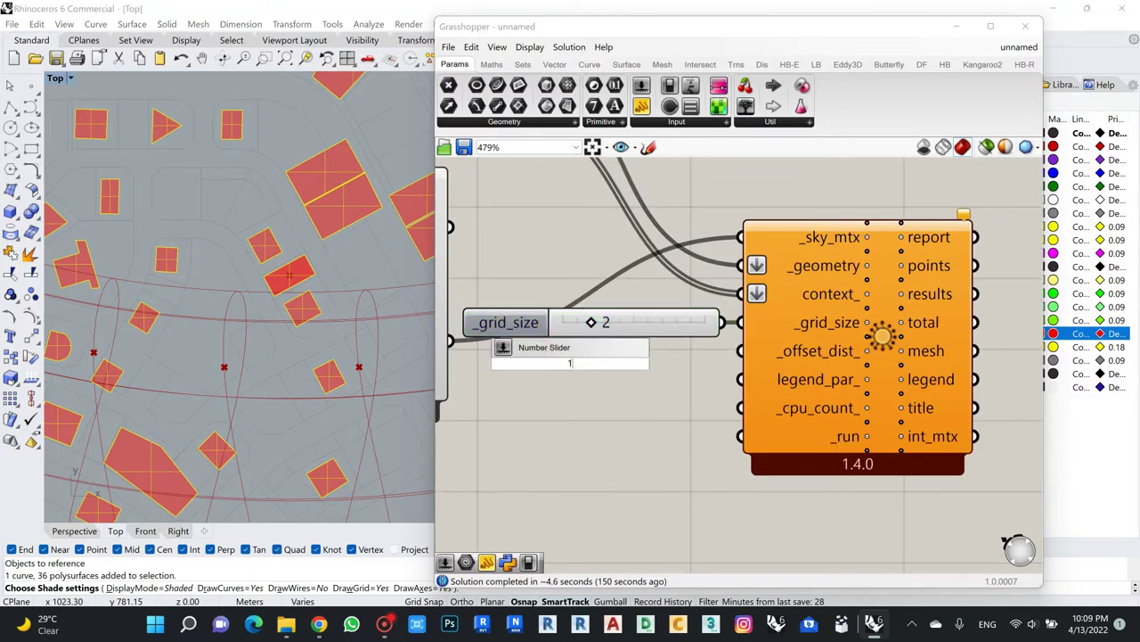
pyautogui.press('Return')
pyautogui.moveTo(694, 363); pyautogui.dragTo(740, 352)
pyautogui.scroll(-2, 581, 389)
pyautogui.moveTo(793, 424); pyautogui.dragTo(691, 393, button='right')
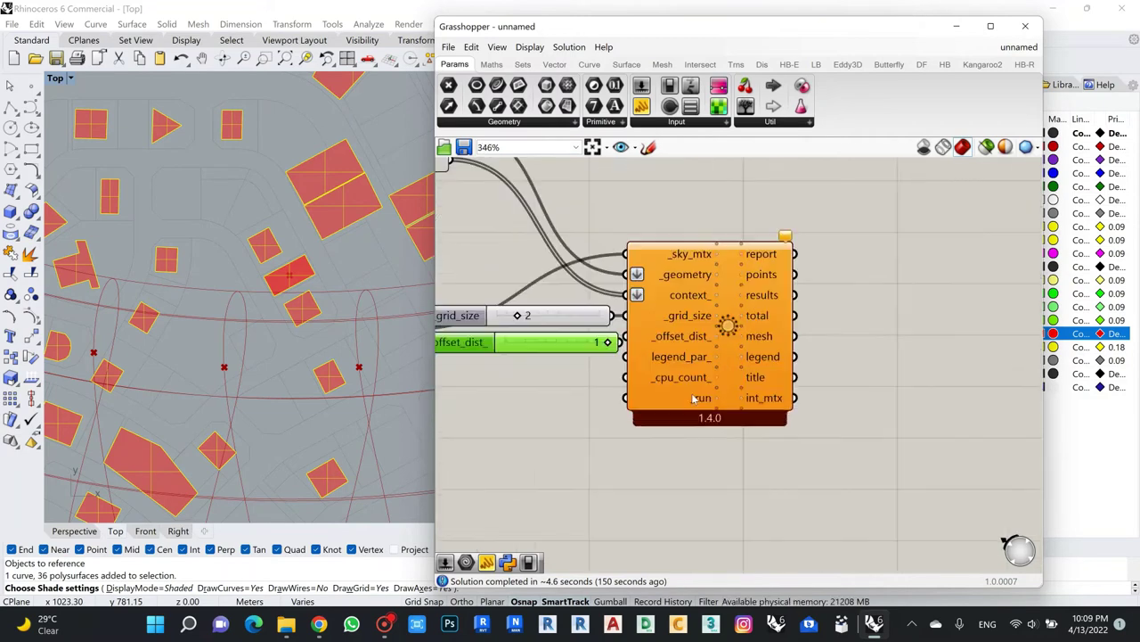
pyautogui.moveTo(687, 377); pyautogui.dragTo(728, 412)
pyautogui.click(777, 201)
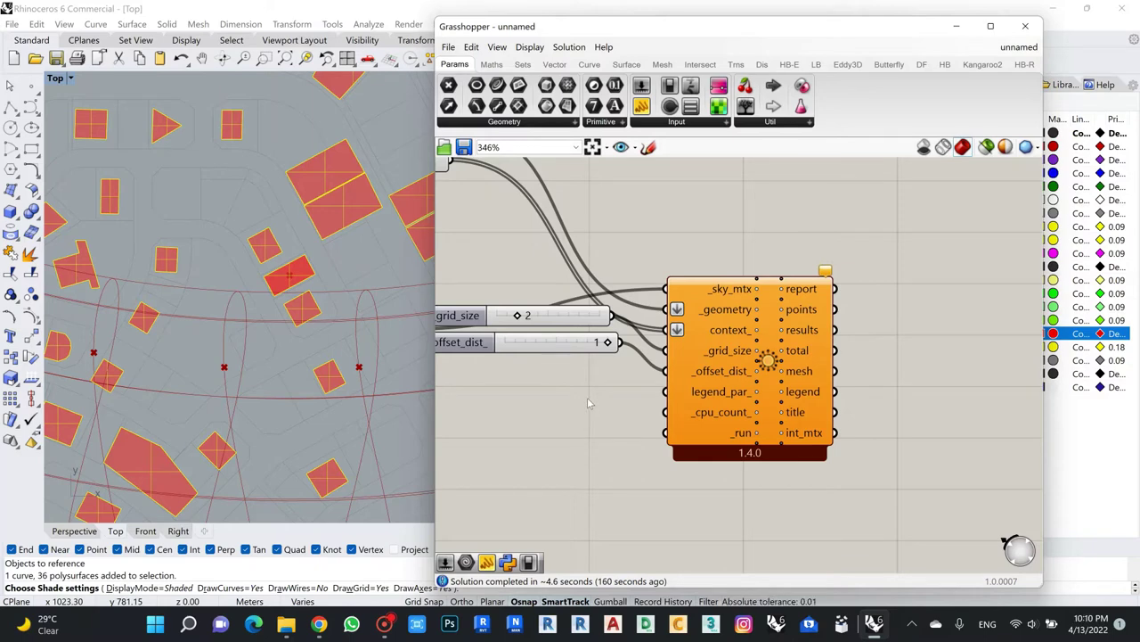
# Add a Boolean Toggle, connect it to _run on the Incident Radiation component, align it with that input, and set it to True.
pyautogui.click(239, 244)
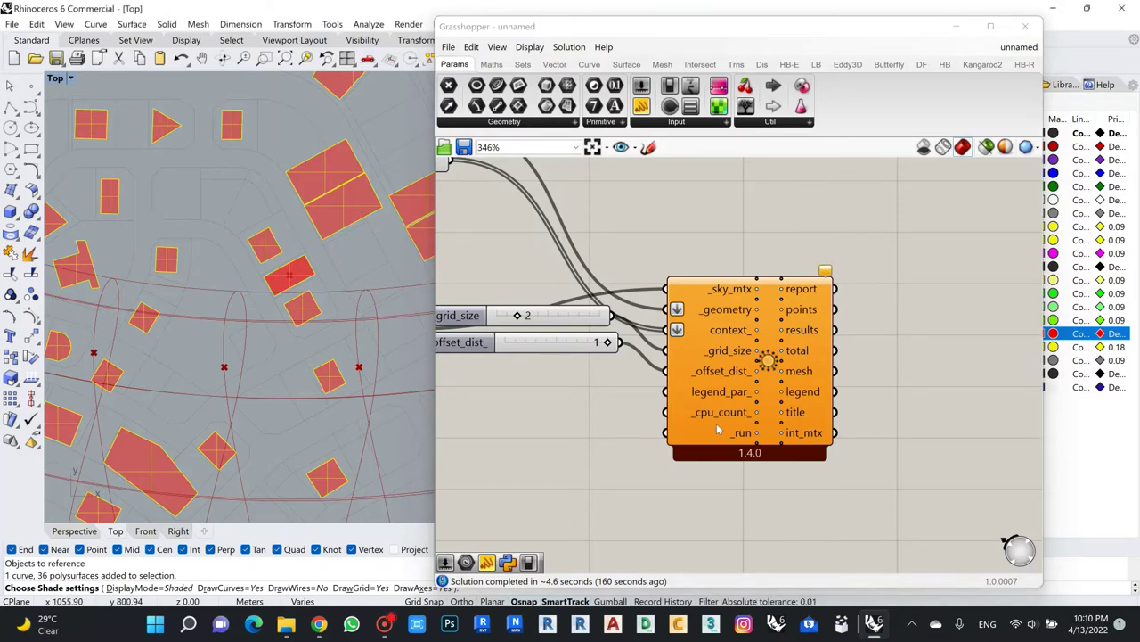
pyautogui.scroll(1, 712, 305)
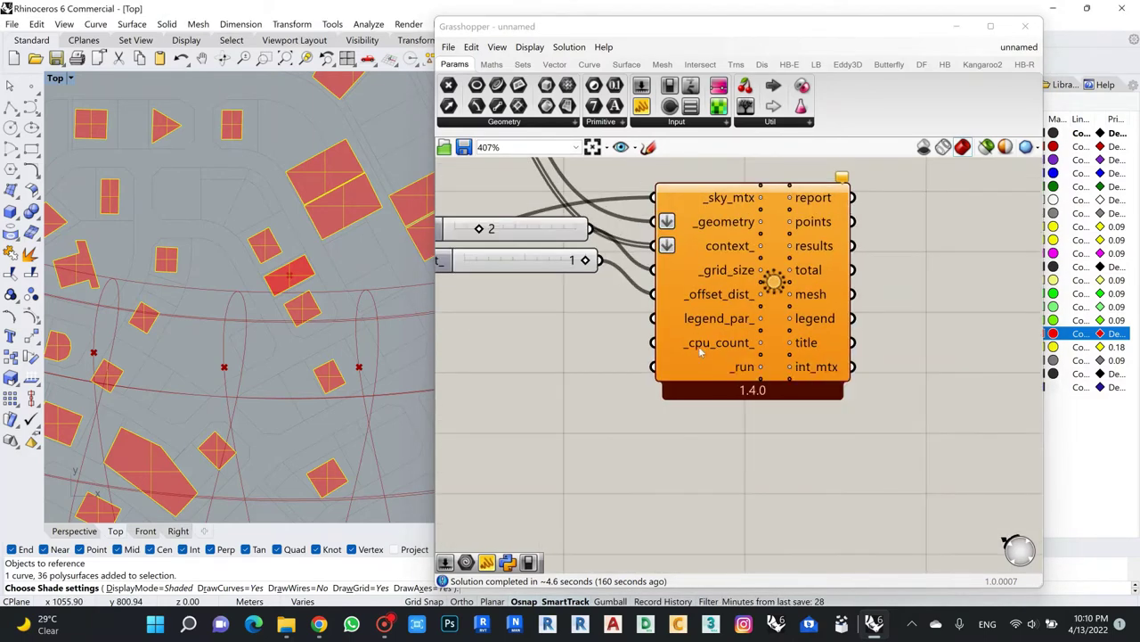
pyautogui.moveTo(701, 351)
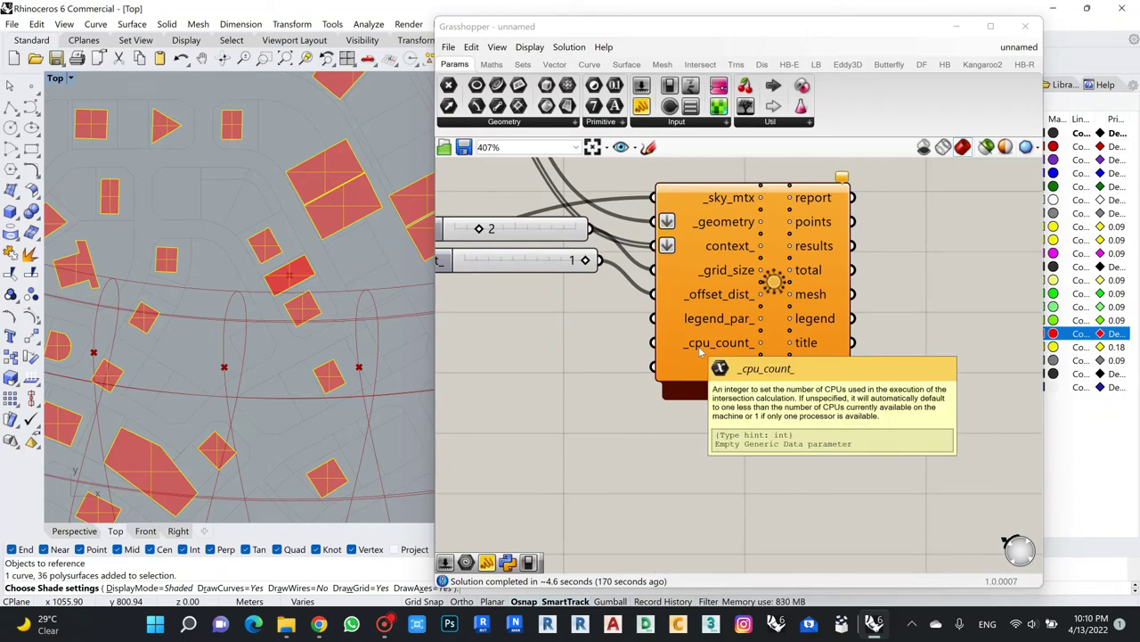
pyautogui.scroll(-3, 672, 303)
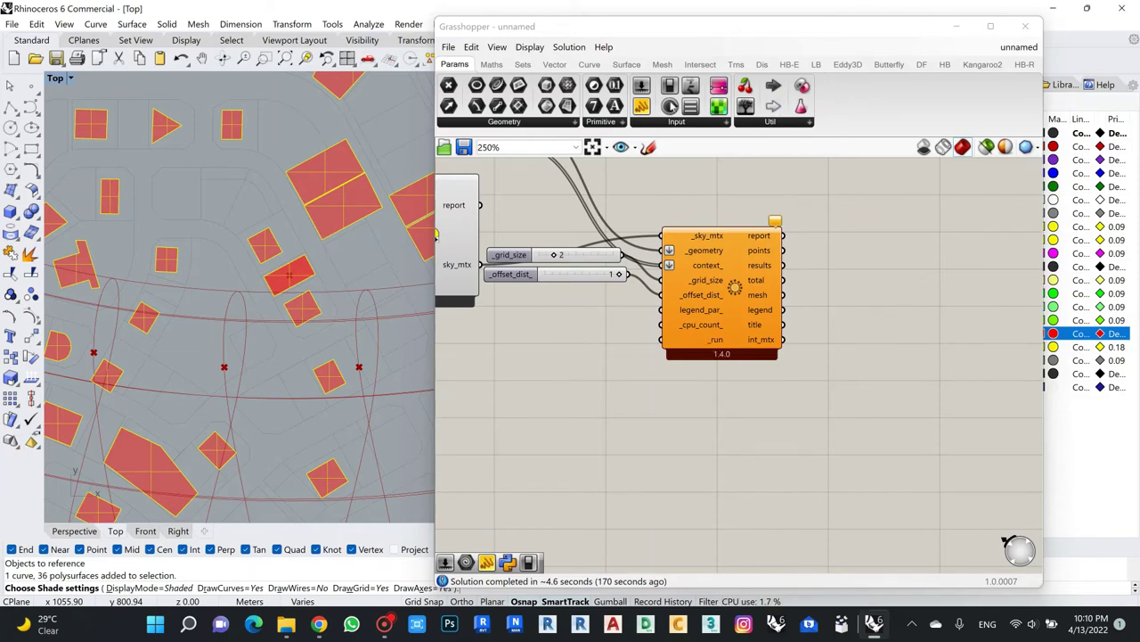
pyautogui.scroll(3, 526, 397)
pyautogui.moveTo(450, 326); pyautogui.dragTo(499, 422)
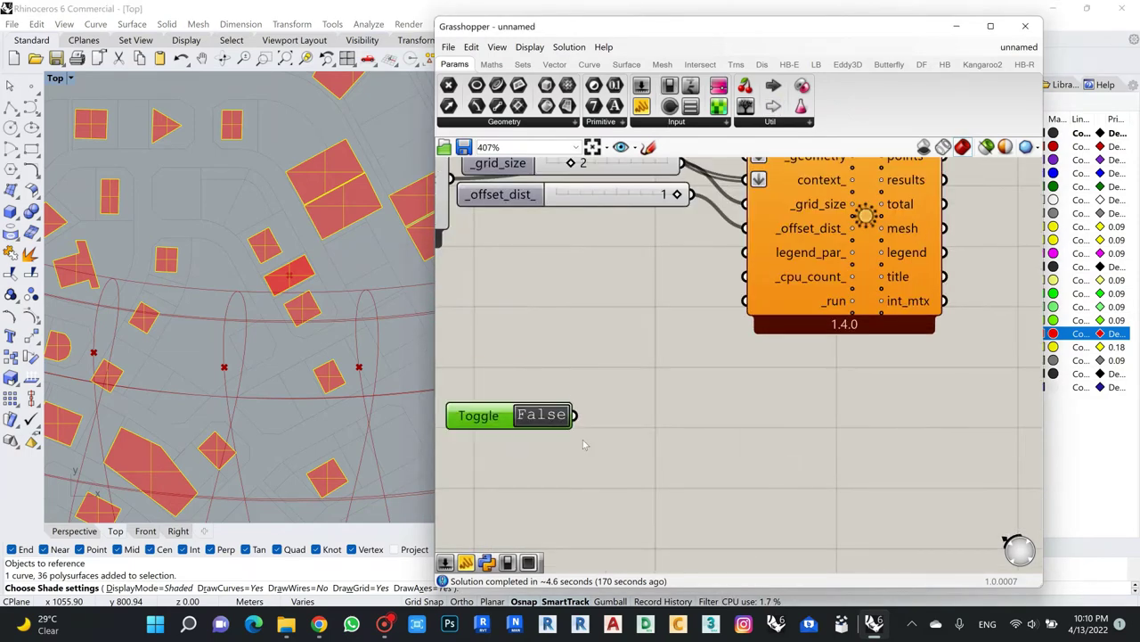
pyautogui.moveTo(574, 415)
pyautogui.mouseDown()
pyautogui.moveTo(624, 395)
pyautogui.moveTo(745, 300)
pyautogui.mouseUp()
pyautogui.scroll(-2, 624, 355)
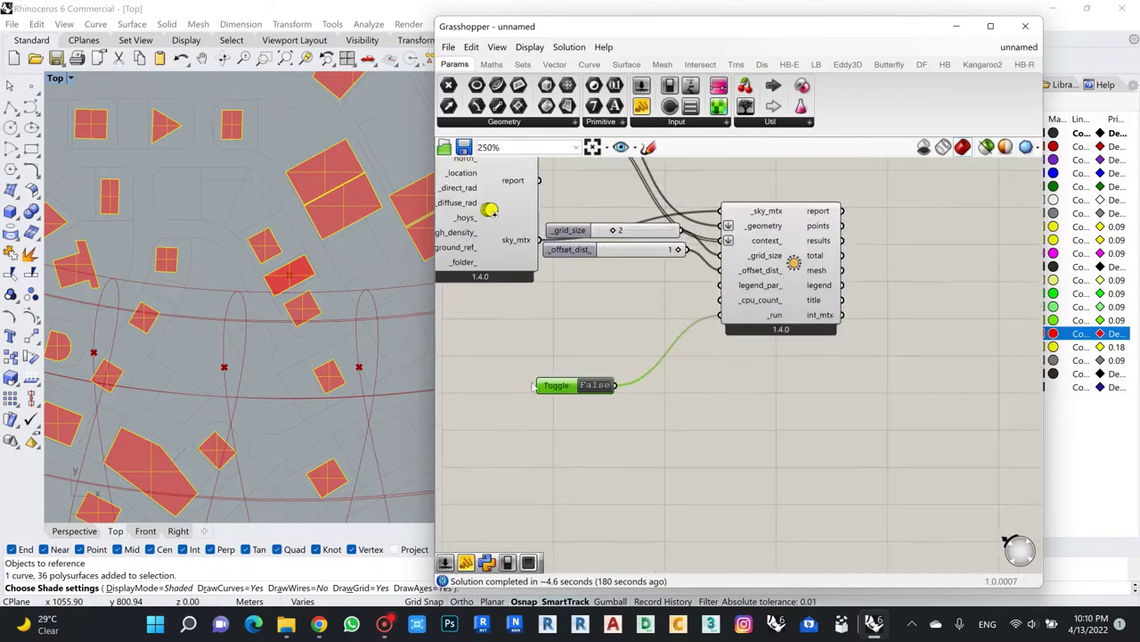
pyautogui.moveTo(560, 388); pyautogui.dragTo(589, 301)
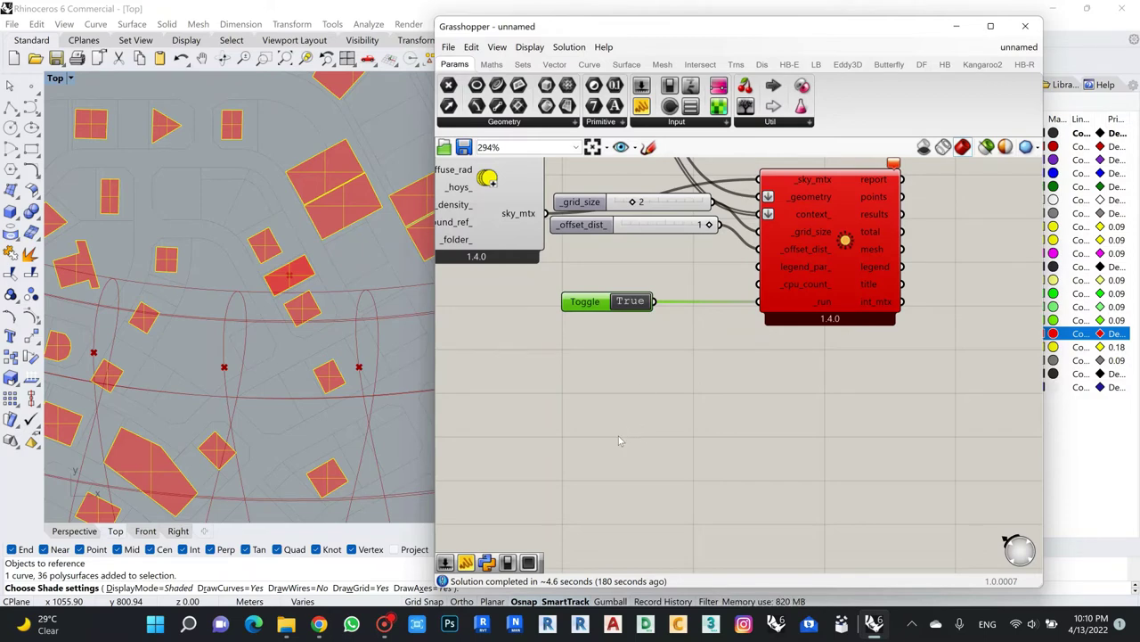
# Read the full error message on the Incident Radiation component.
pyautogui.moveTo(620, 440); pyautogui.dragTo(508, 536, button='right')
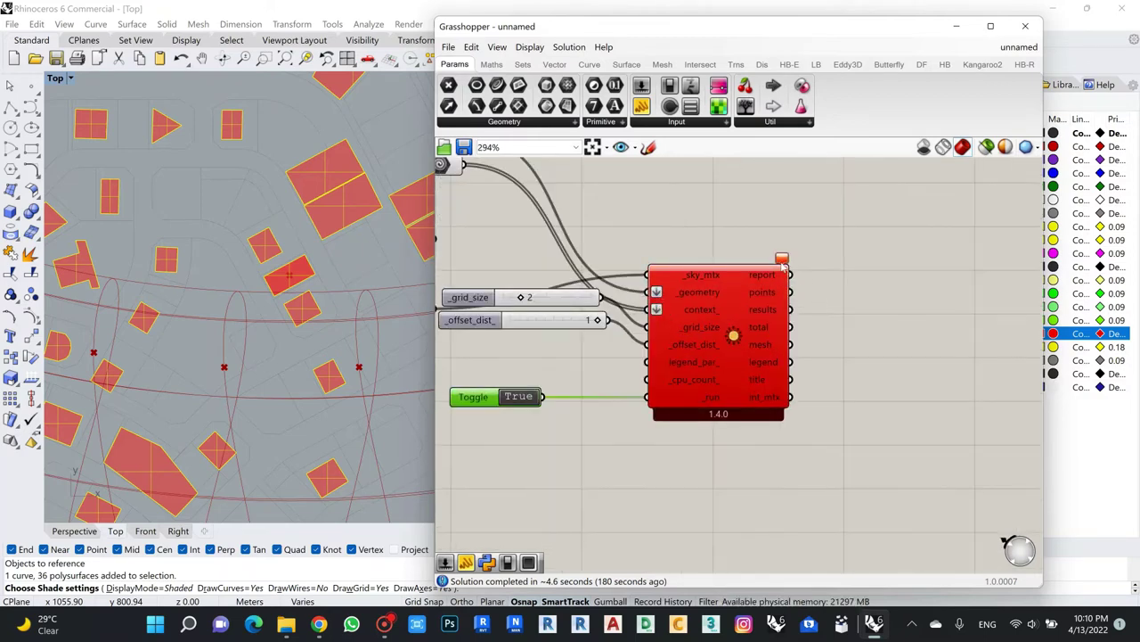
pyautogui.moveTo(782, 261)
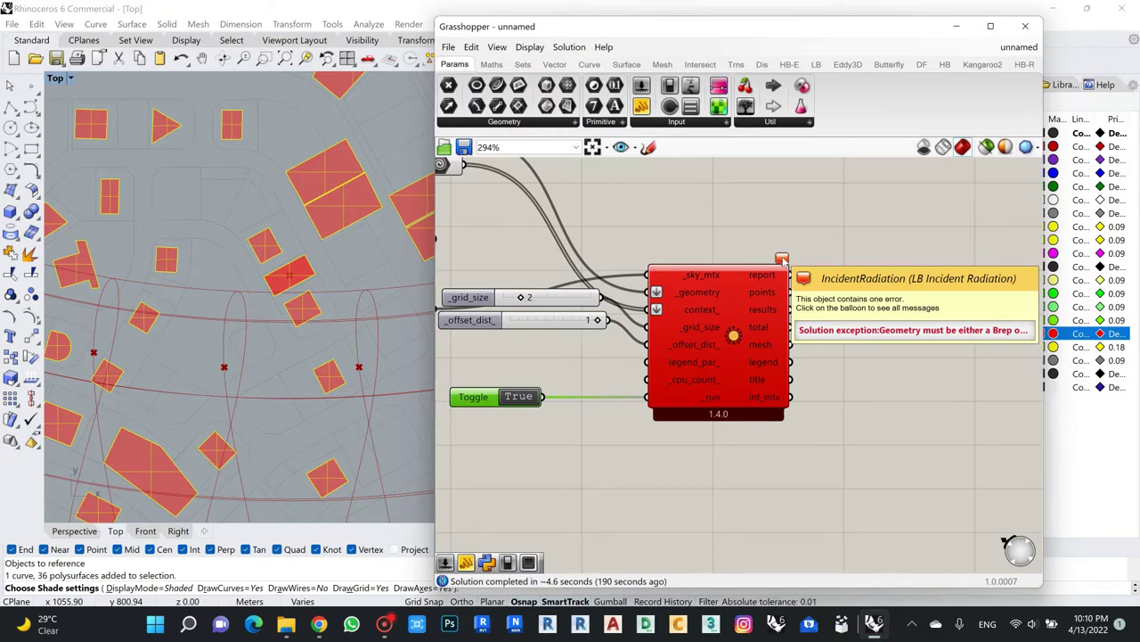
pyautogui.click(783, 260)
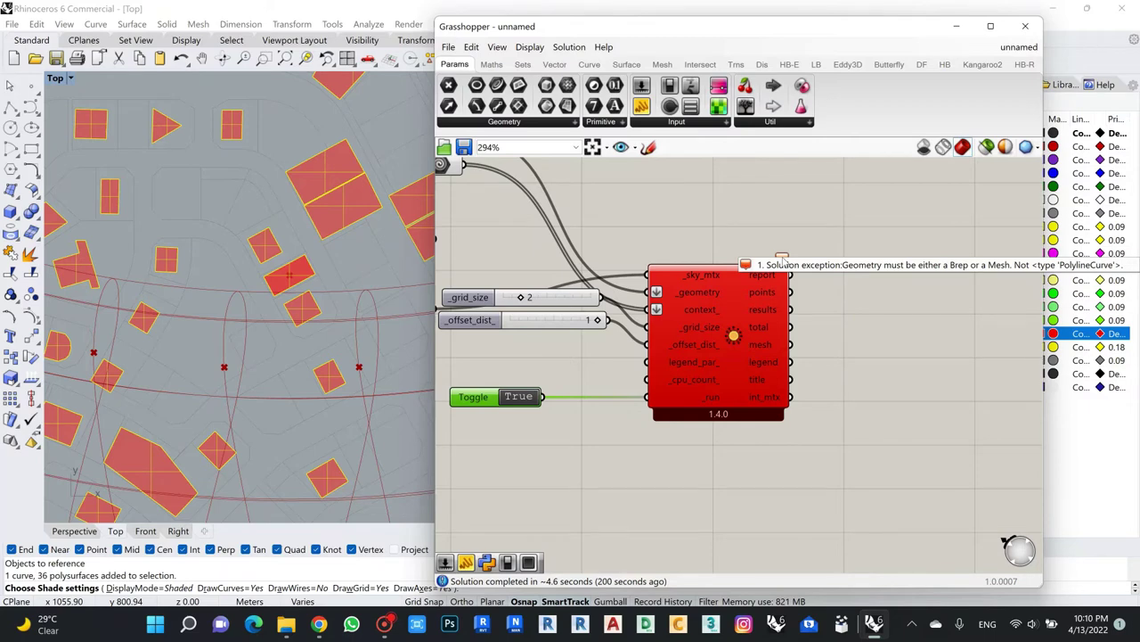
pyautogui.click(245, 319)
# Move the _grid_size and _offset_dist_ sliders down, closer in line with their inputs on the Incident Radiation component.
pyautogui.scroll(-6, 774, 275)
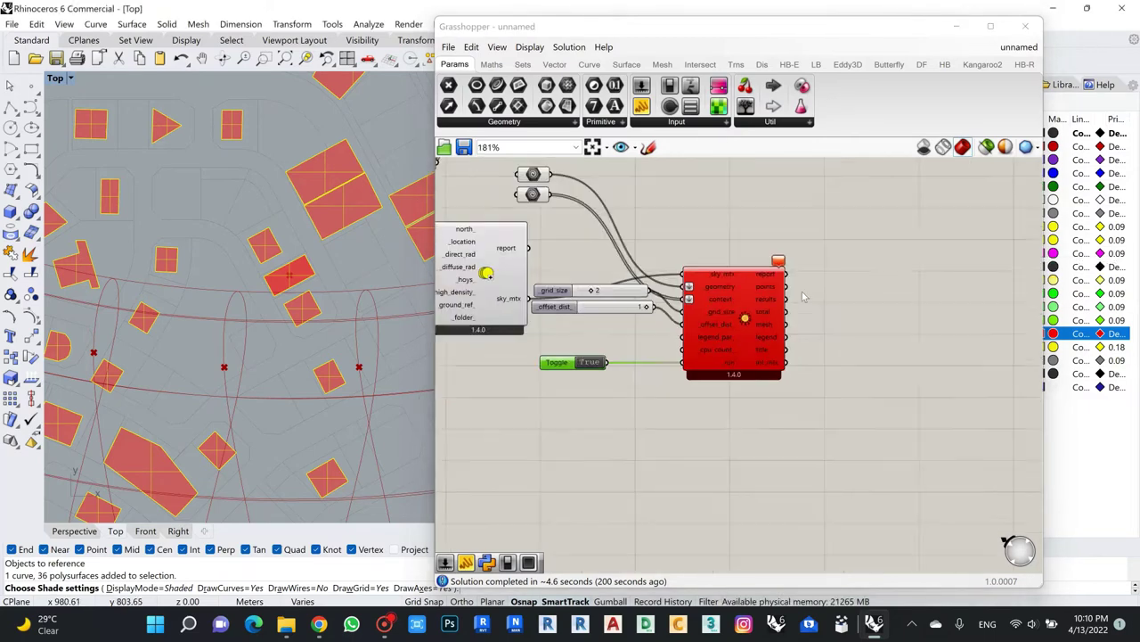
pyautogui.scroll(4, 695, 299)
pyautogui.moveTo(686, 280)
pyautogui.mouseDown()
pyautogui.moveTo(685, 312)
pyautogui.moveTo(670, 290)
pyautogui.mouseUp()
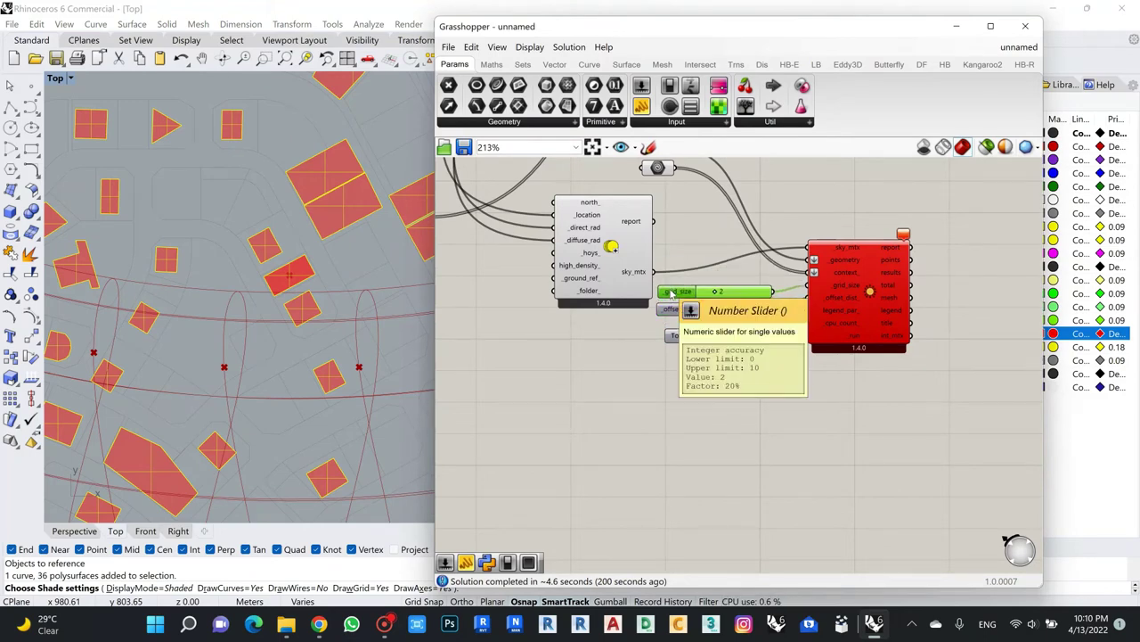
pyautogui.scroll(-3, 673, 293)
pyautogui.moveTo(674, 293); pyautogui.dragTo(646, 404, button='right')
# Delete both Geometry parameters that feed _geometry and context_ on the Incident Radiation component.
pyautogui.scroll(2, 646, 404)
pyautogui.click(624, 331)
pyautogui.click(623, 333)
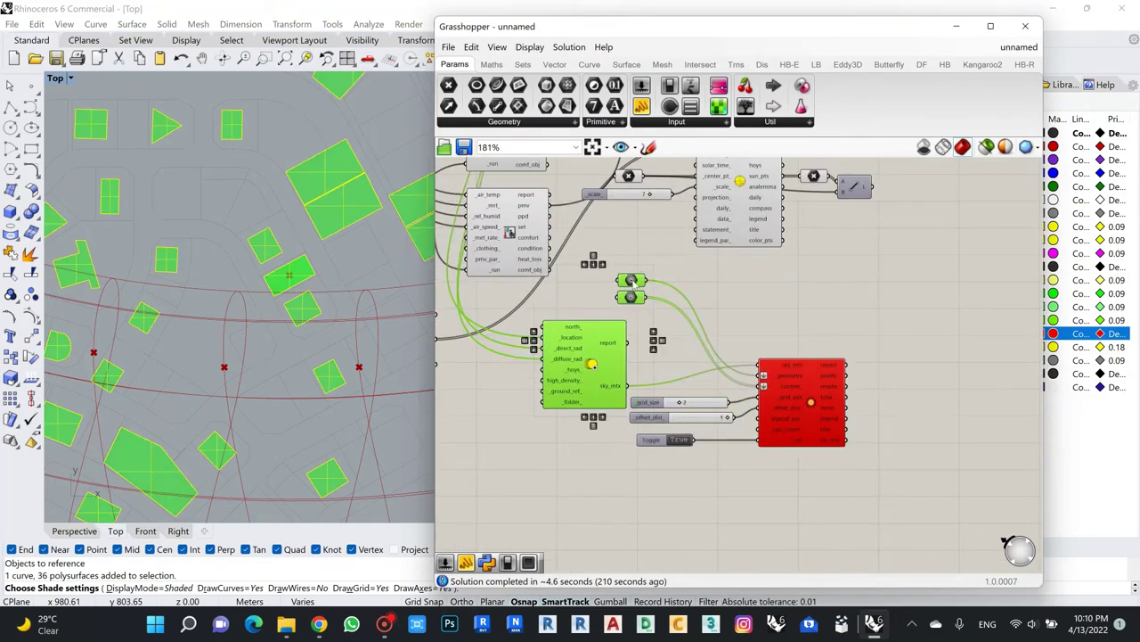
pyautogui.click(660, 281)
pyautogui.moveTo(636, 280); pyautogui.dragTo(695, 328)
pyautogui.click(815, 267)
pyautogui.click(695, 293)
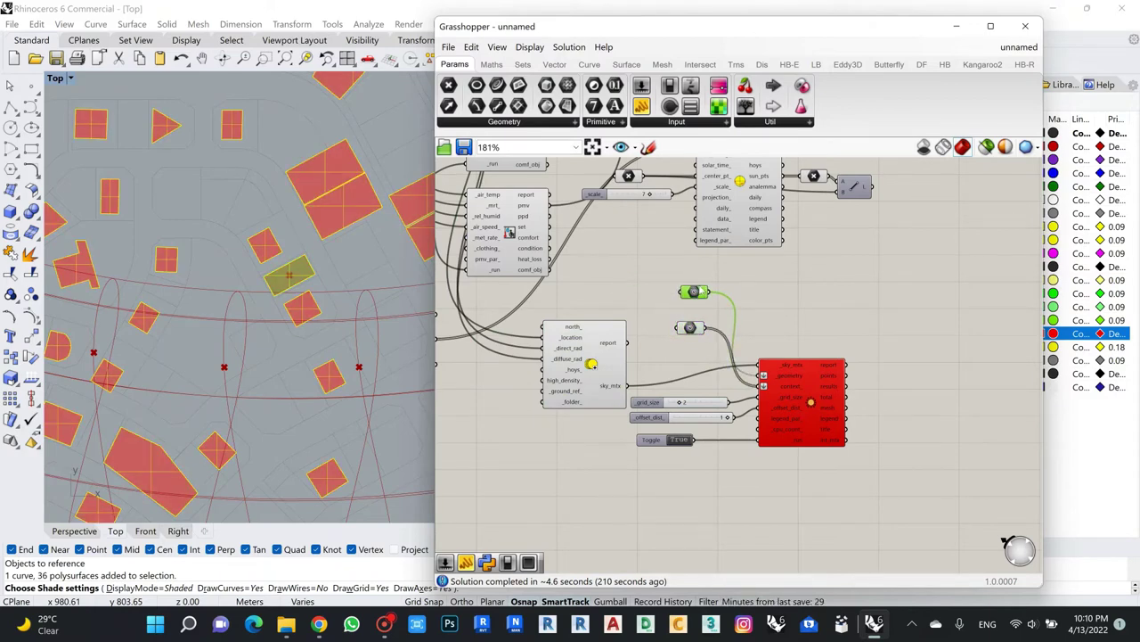
pyautogui.press('Delete')
pyautogui.click(690, 327)
pyautogui.press('Delete')
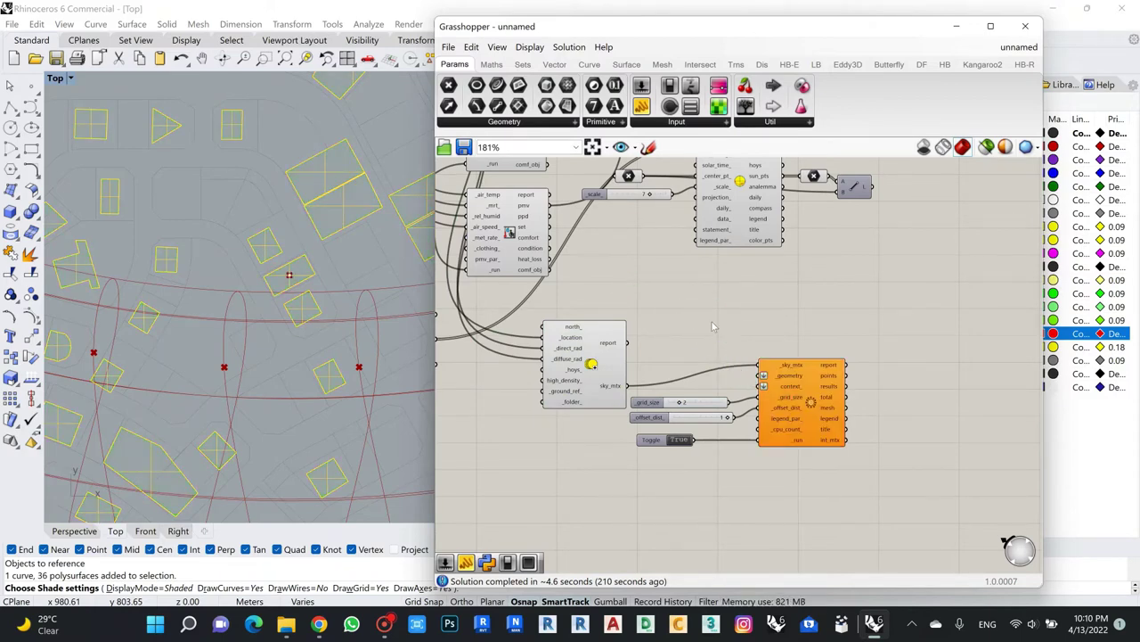
# Add a Brep parameter above and between the Cumulative Sky Matrix and Incident Radiation components.
pyautogui.rightClick(720, 315)
pyautogui.doubleClick(683, 299)
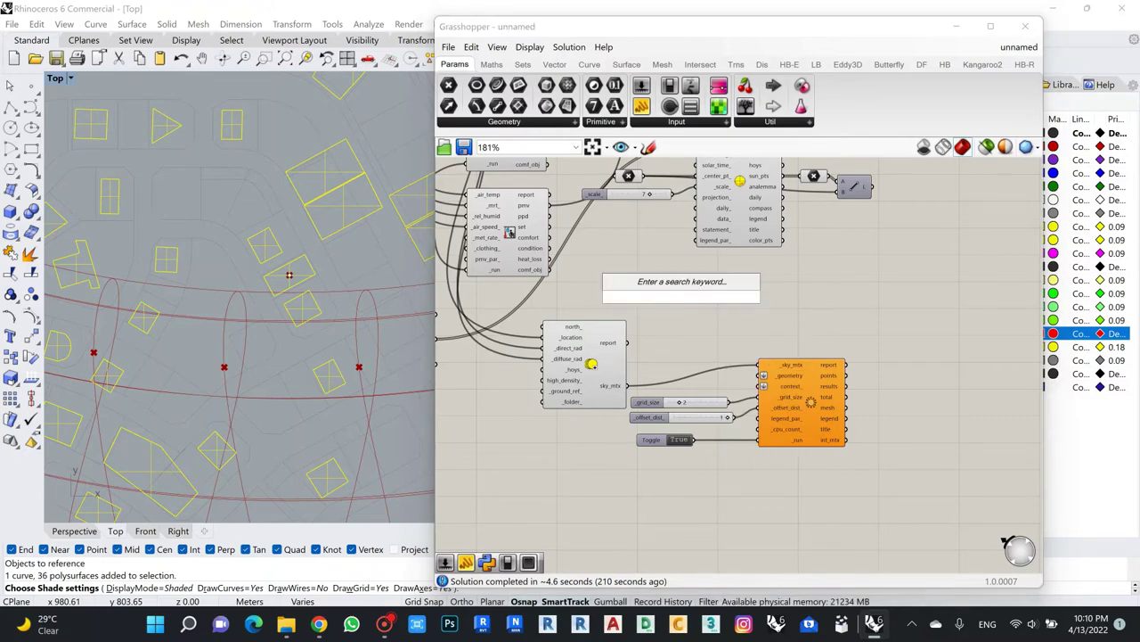
pyautogui.write('BREO')
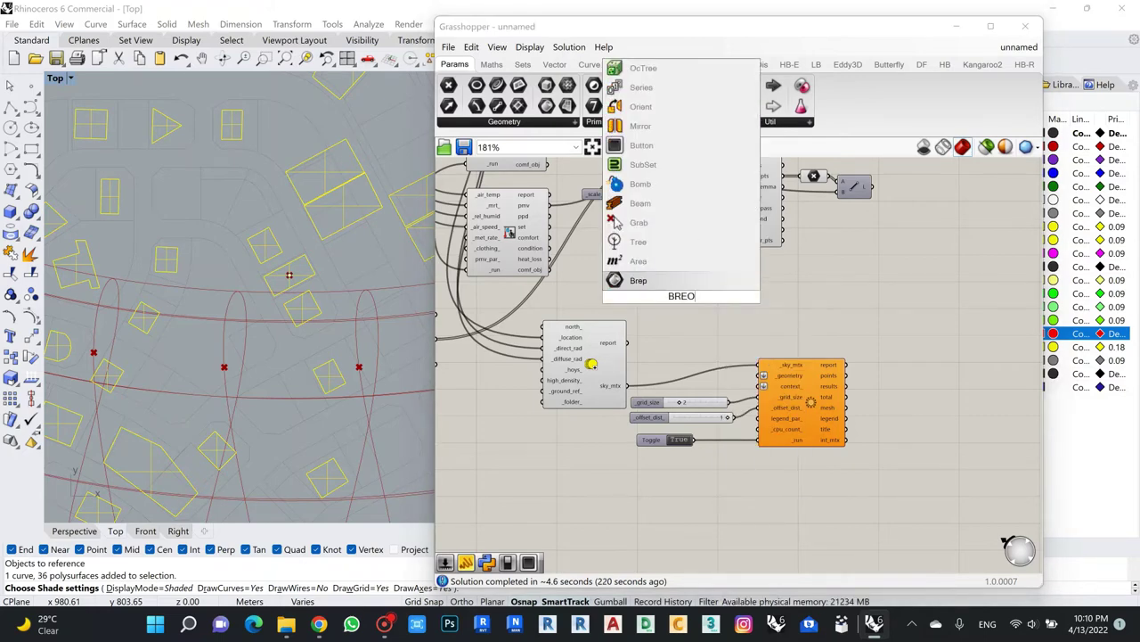
pyautogui.click(638, 280)
pyautogui.scroll(2, 661, 299)
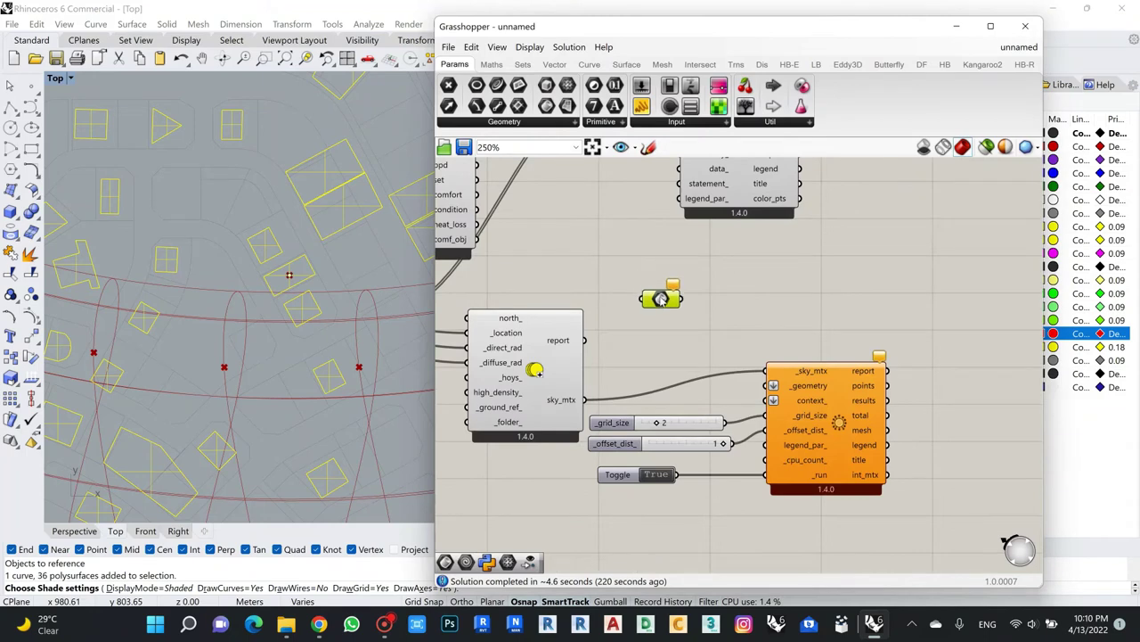
pyautogui.moveTo(661, 299); pyautogui.dragTo(660, 303)
pyautogui.click(631, 314)
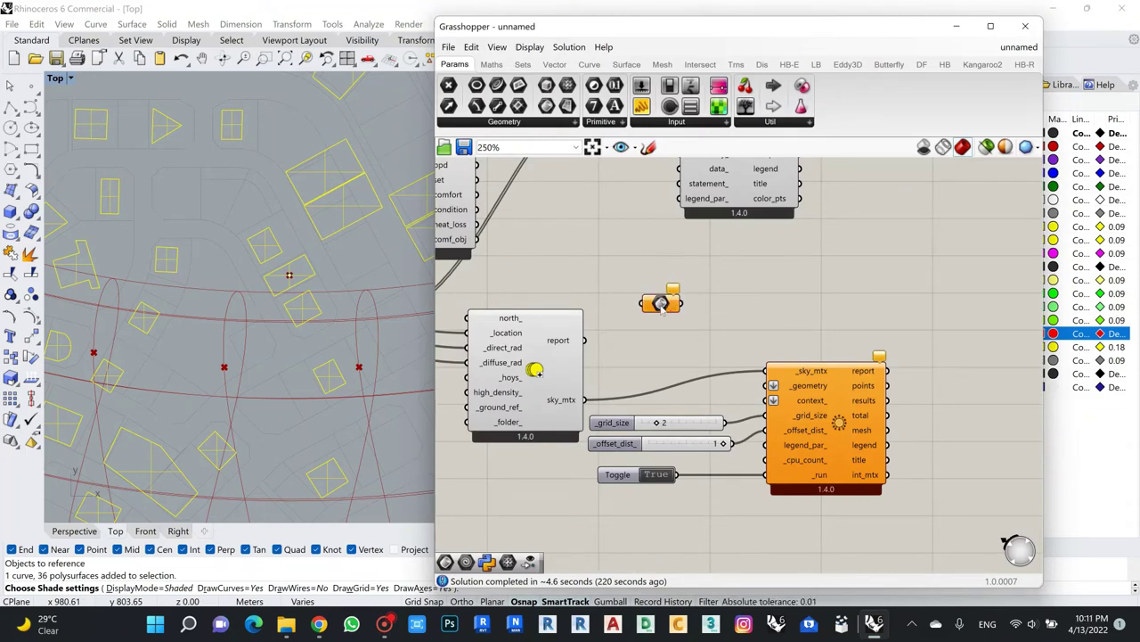
# Clear the Rhino selection and assign the study building to the Brep parameter as one Brep.
pyautogui.click(265, 217)
pyautogui.press('Escape')
pyautogui.click(251, 213)
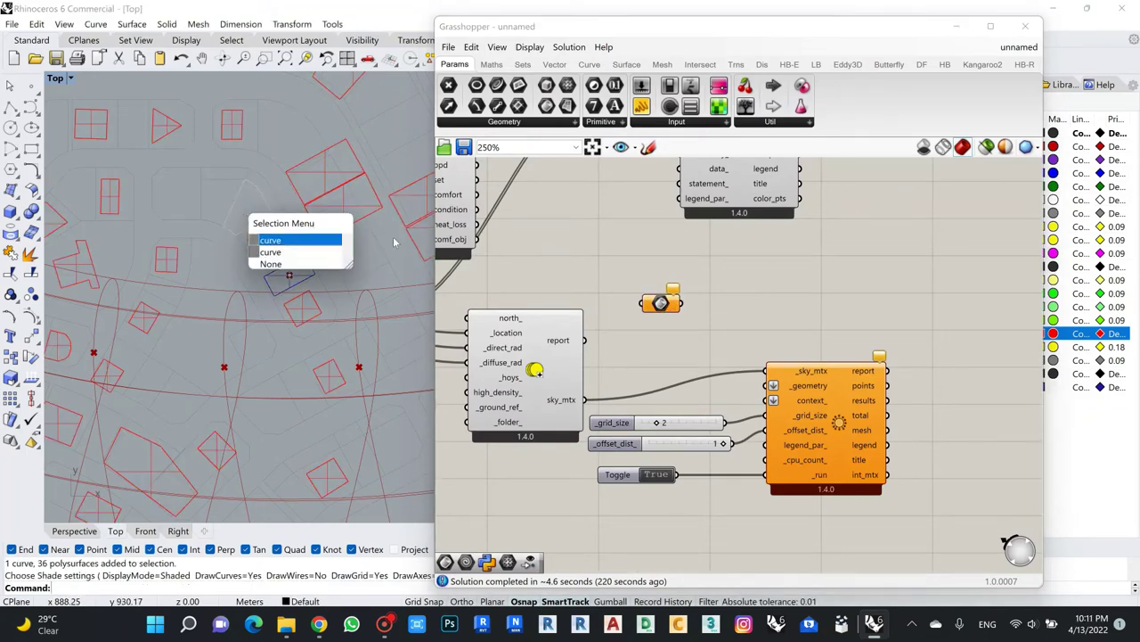
pyautogui.click(272, 240)
pyautogui.rightClick(657, 303)
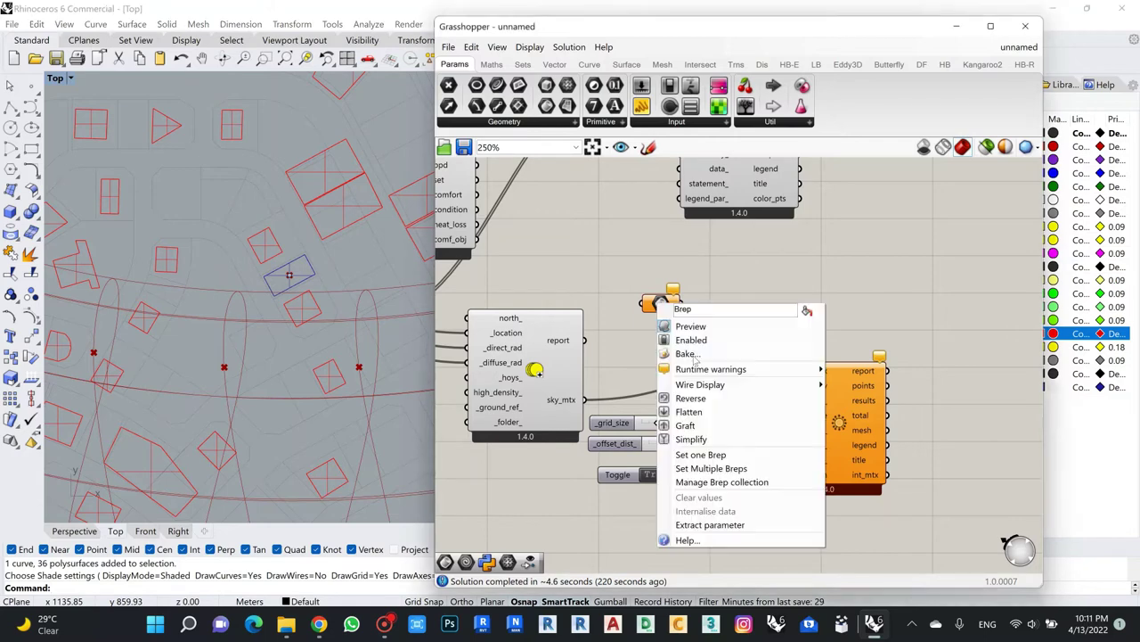
pyautogui.click(713, 454)
pyautogui.click(300, 267)
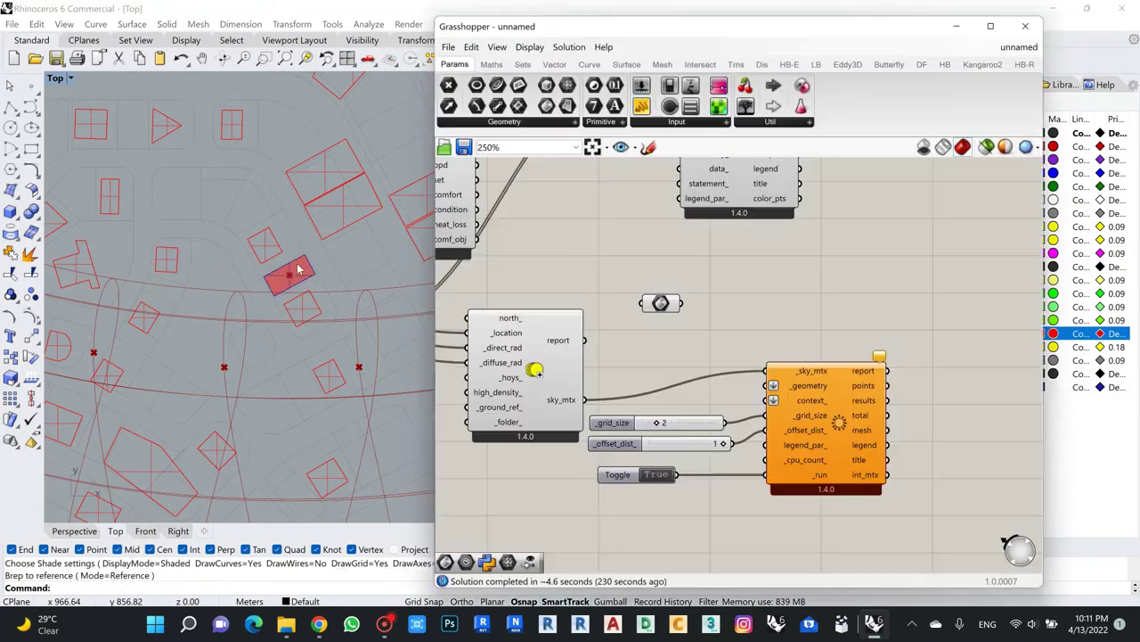
# Select all objects on the Building layer in Rhino.
pyautogui.click(1086, 331)
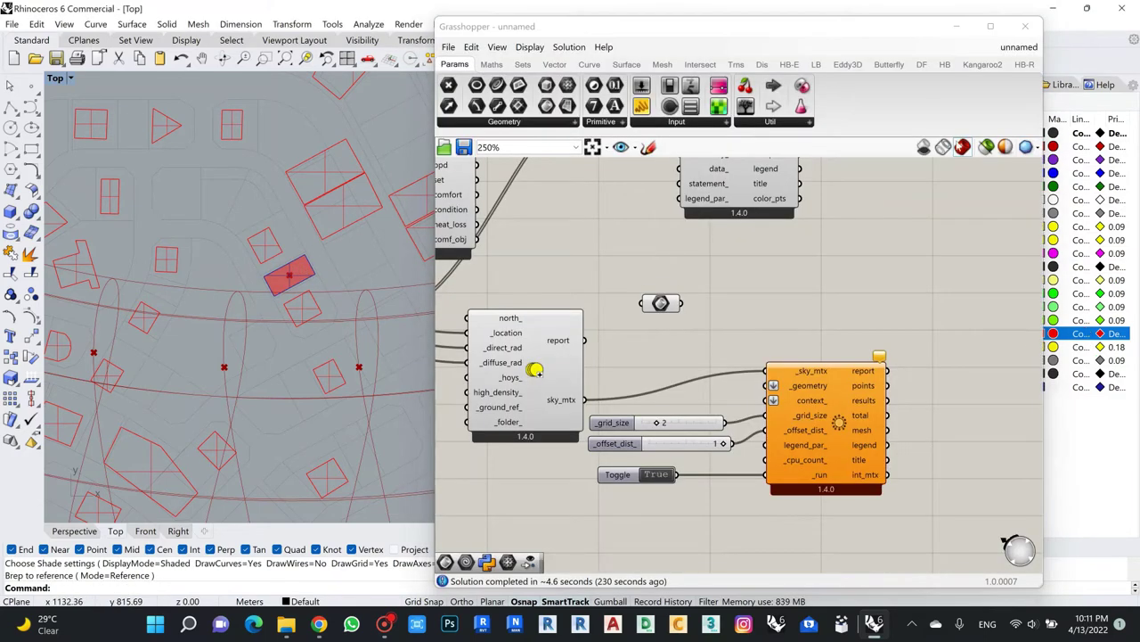
pyautogui.moveTo(841, 25); pyautogui.dragTo(781, 26)
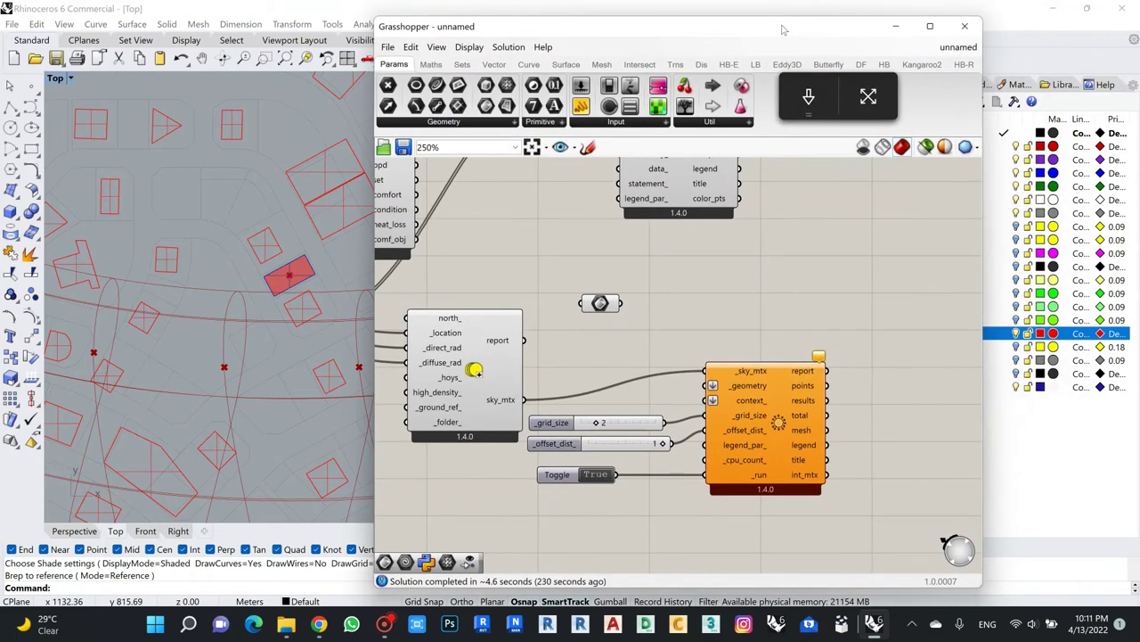
pyautogui.rightClick(989, 337)
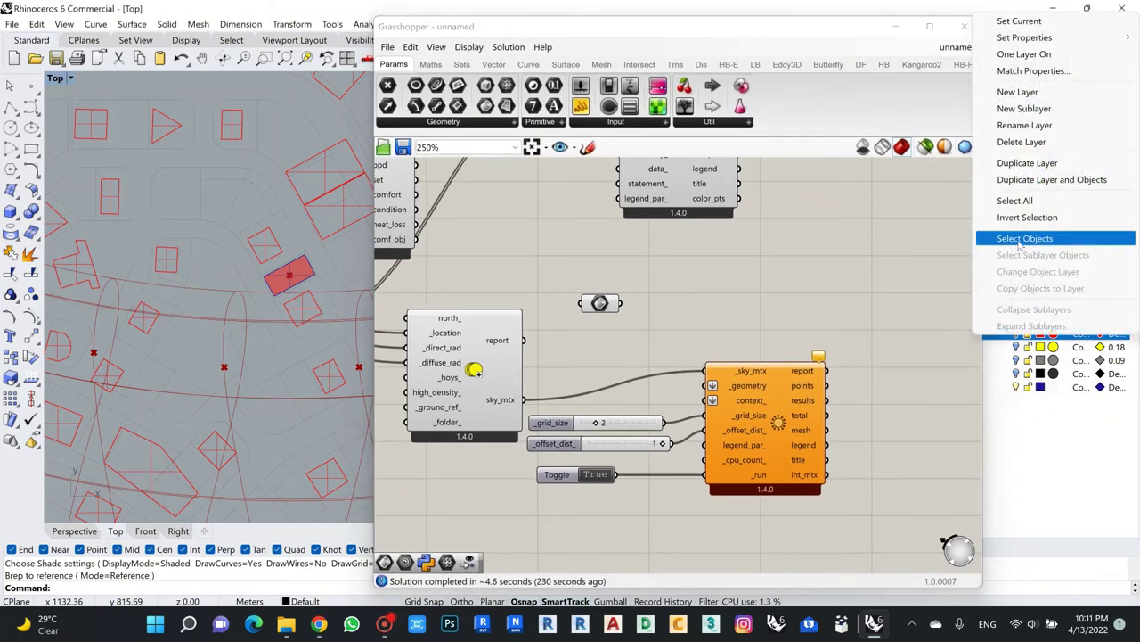
pyautogui.click(1022, 238)
# Add a second Brep parameter below the first and assign the selected Building layer objects to it as multiple Breps.
pyautogui.doubleClick(633, 361)
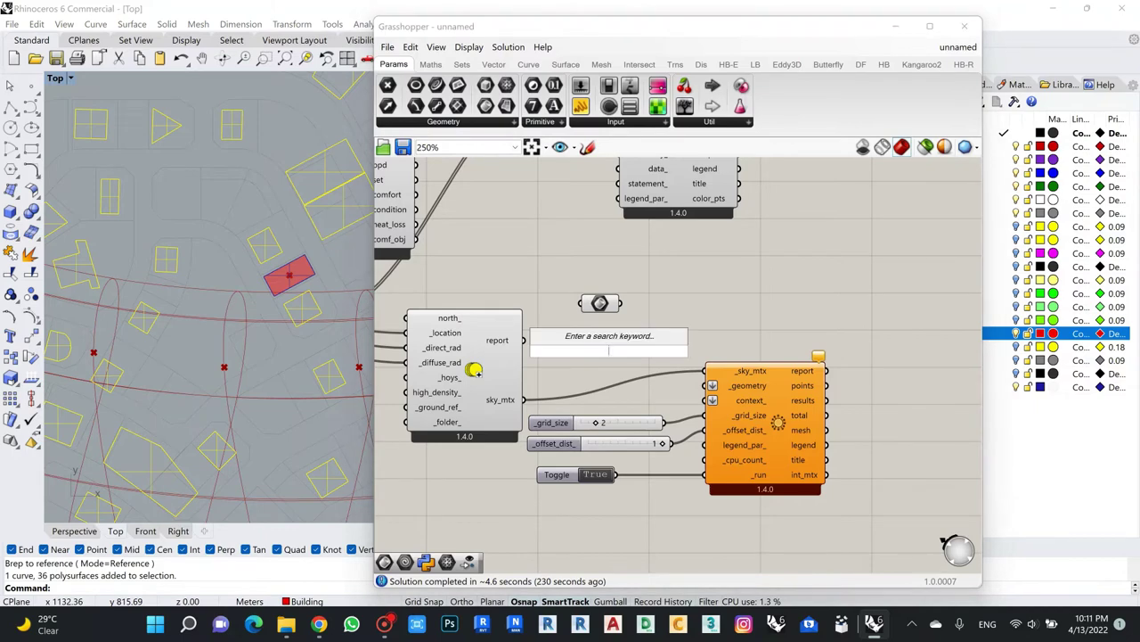
pyautogui.write('BREP')
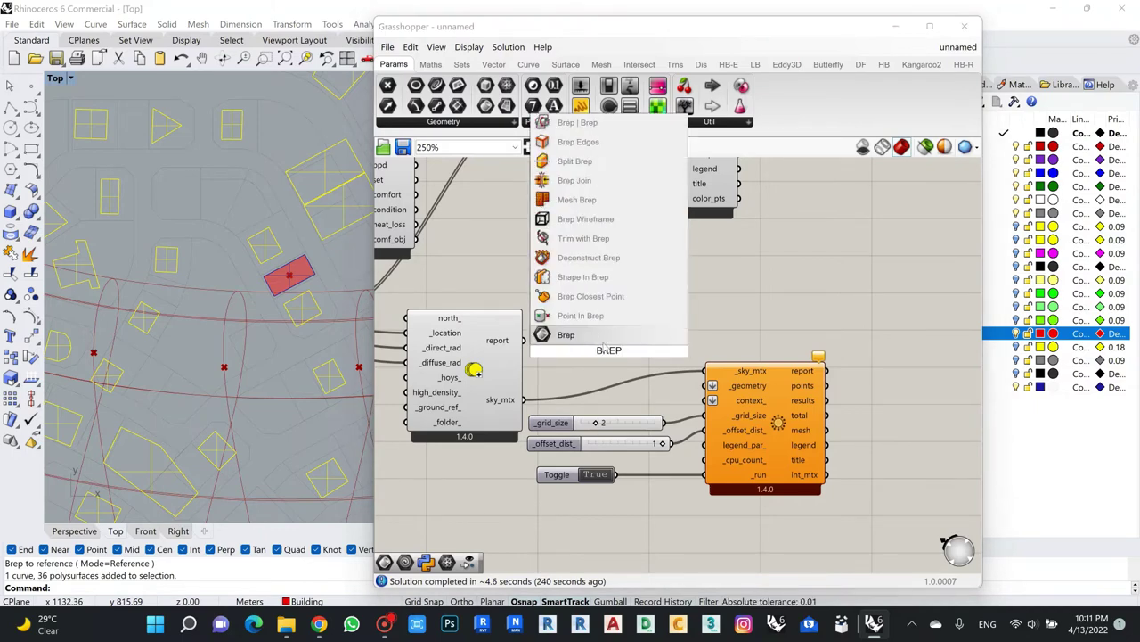
pyautogui.press('Return')
pyautogui.rightClick(609, 353)
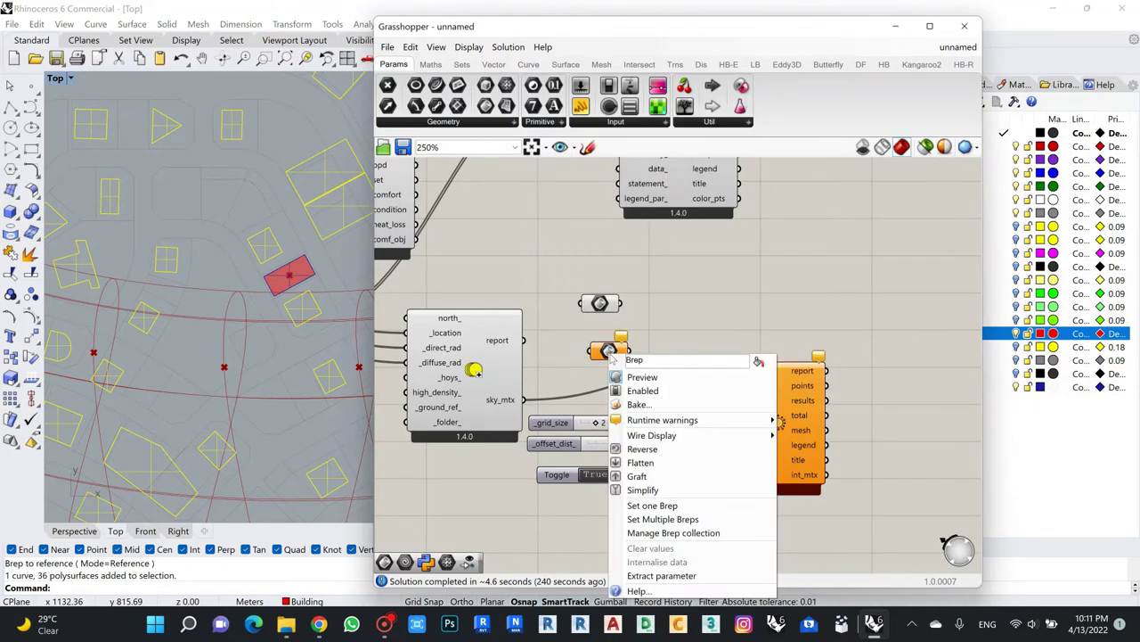
pyautogui.click(648, 520)
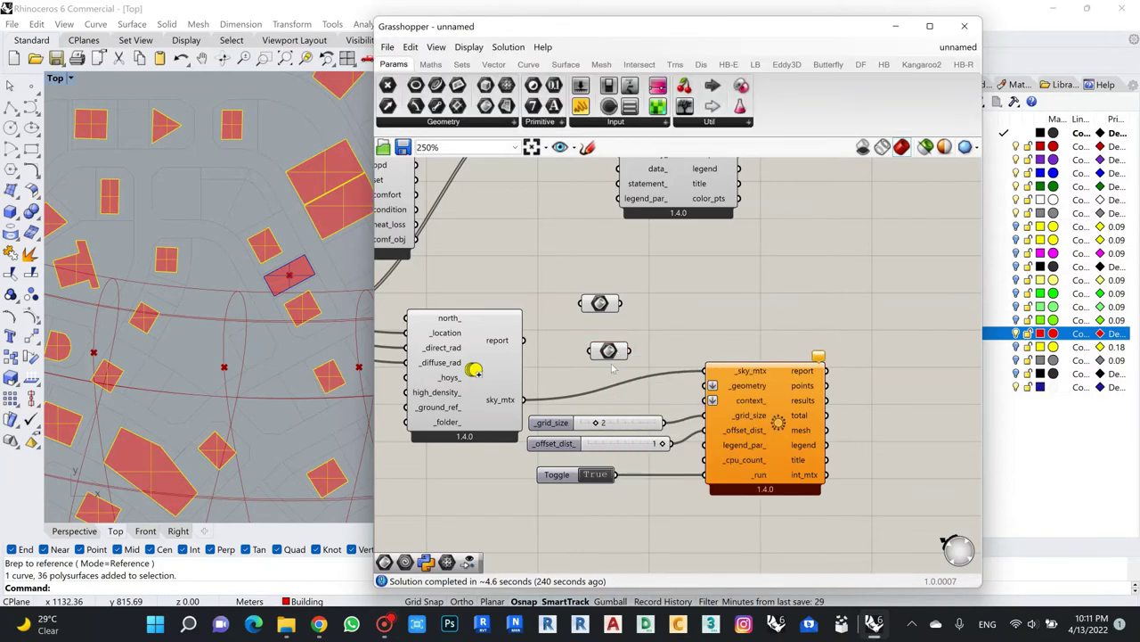
# Connect the surrounding buildings' Brep to context_ and the study building's Brep to _geometry on Incident Radiation, placing the two parameters close together.
pyautogui.moveTo(611, 353); pyautogui.dragTo(712, 385)
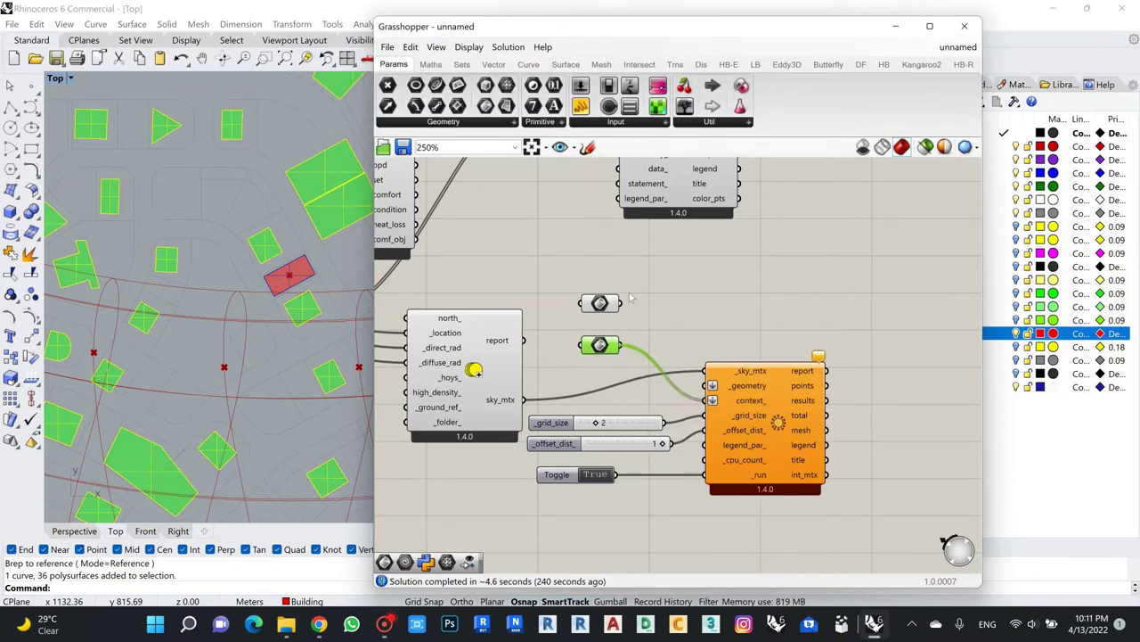
pyautogui.moveTo(622, 303); pyautogui.dragTo(712, 386)
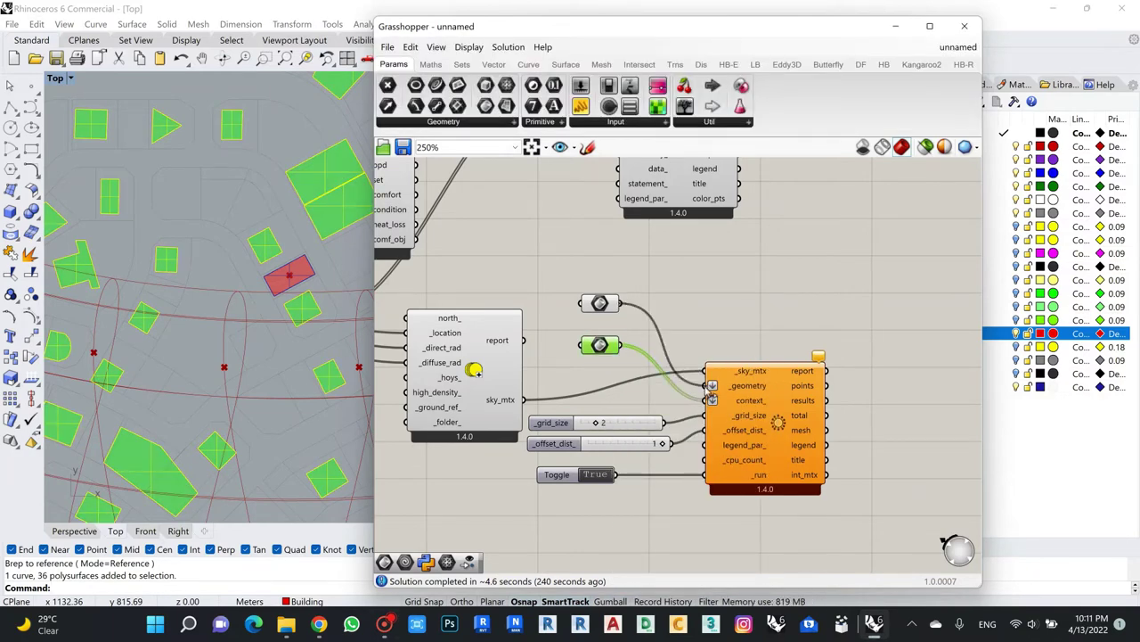
pyautogui.click(688, 301)
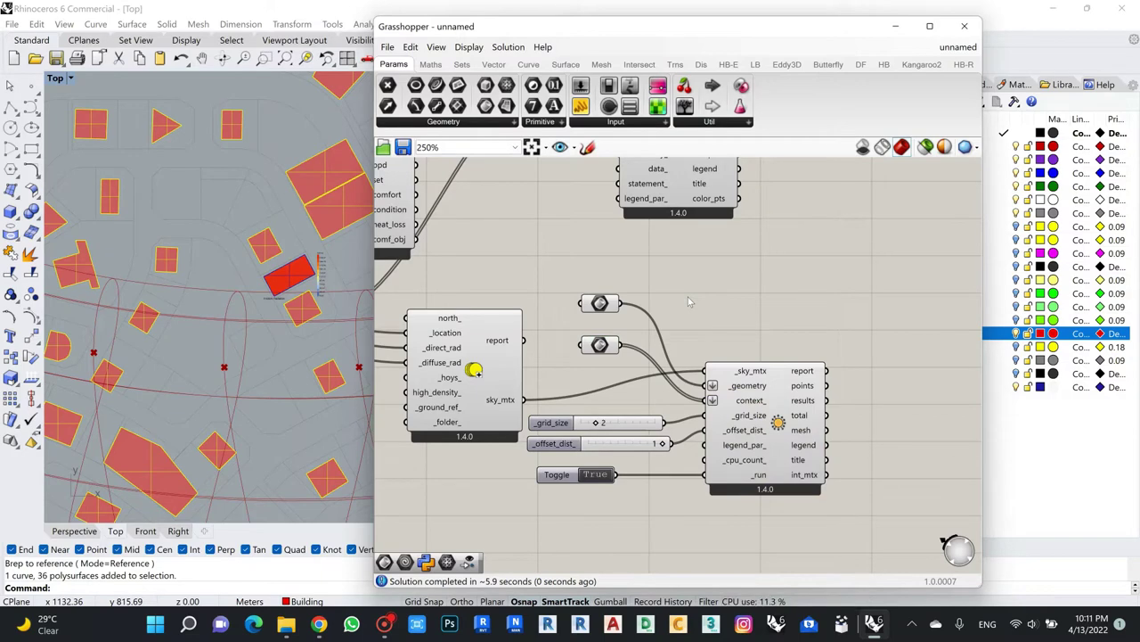
pyautogui.moveTo(603, 308); pyautogui.dragTo(600, 324)
pyautogui.click(625, 291)
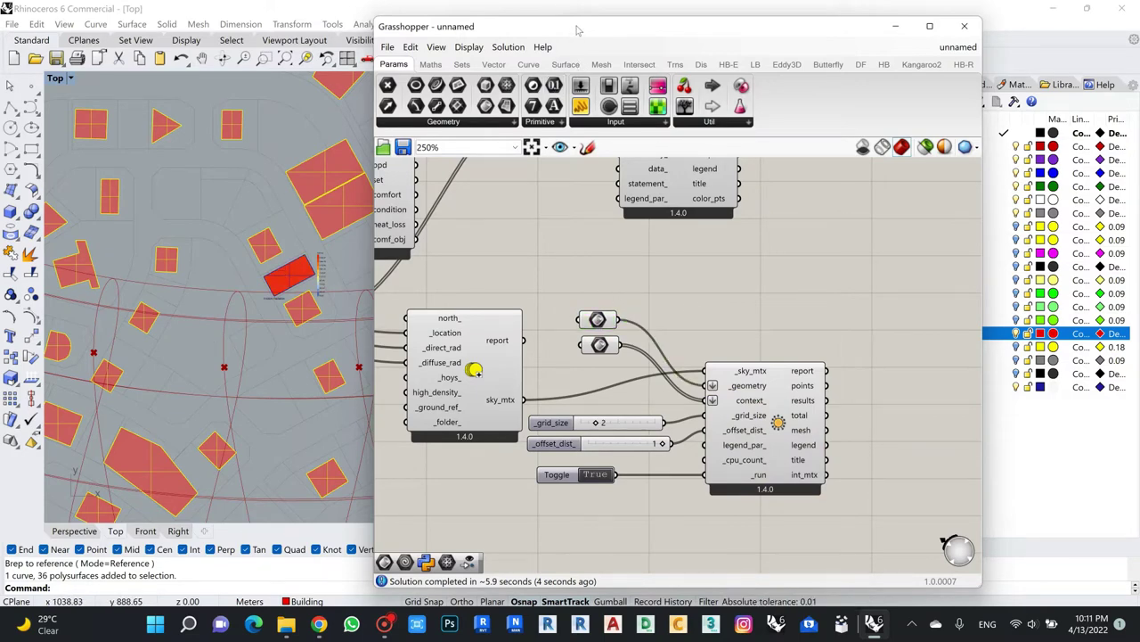
# Hide the StudyProject layer in Rhino so that it does not cover the radiation mesh.
pyautogui.moveTo(577, 32); pyautogui.dragTo(648, 34)
pyautogui.scroll(-2, 228, 301)
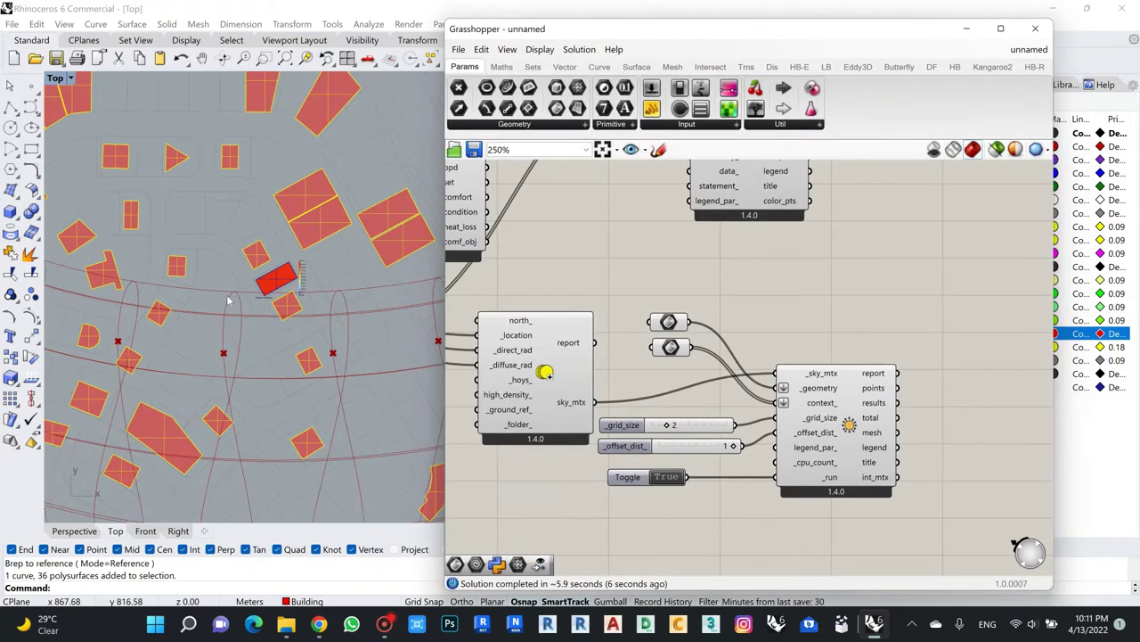
pyautogui.moveTo(835, 32); pyautogui.dragTo(575, 37)
pyautogui.click(1074, 333)
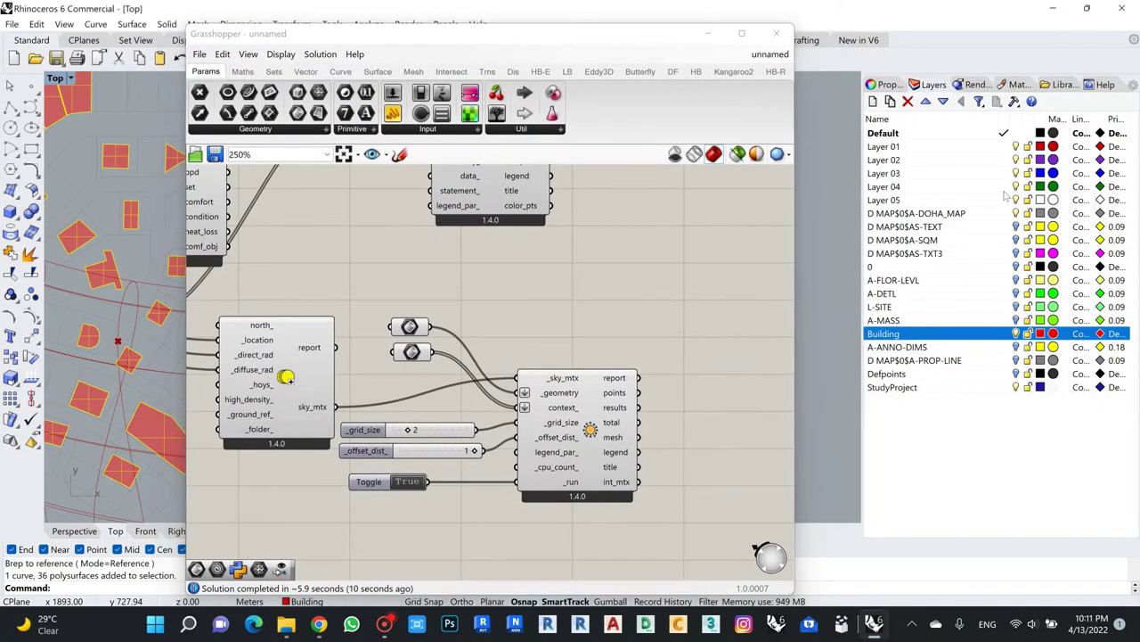
pyautogui.click(1014, 388)
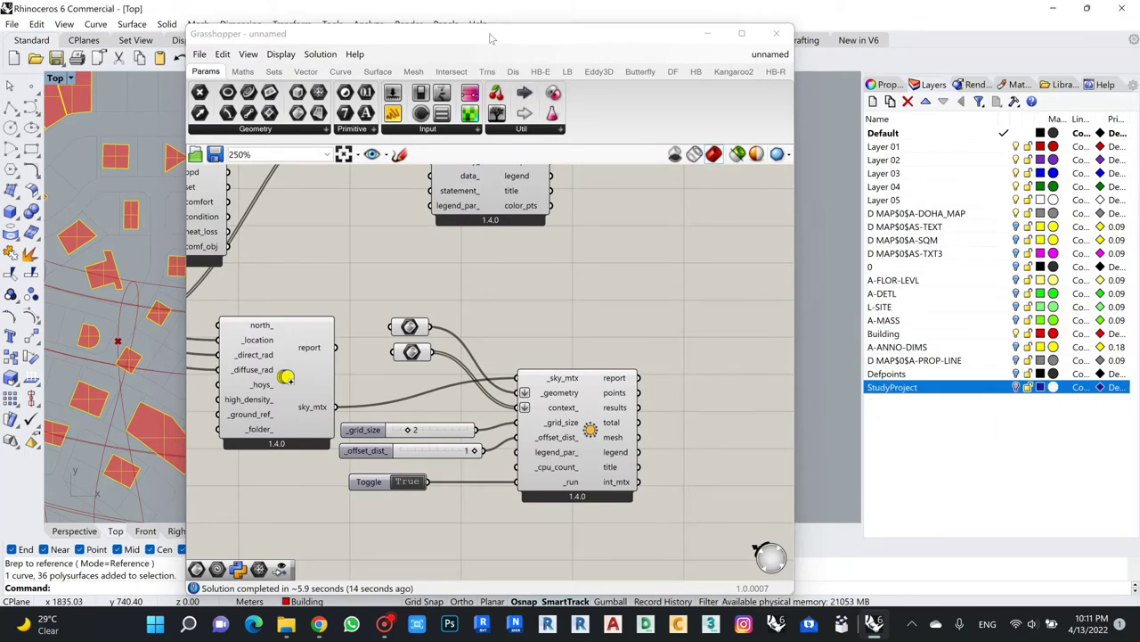
pyautogui.moveTo(493, 37); pyautogui.dragTo(721, 46)
pyautogui.scroll(-5, 161, 142)
pyautogui.scroll(3, 191, 105)
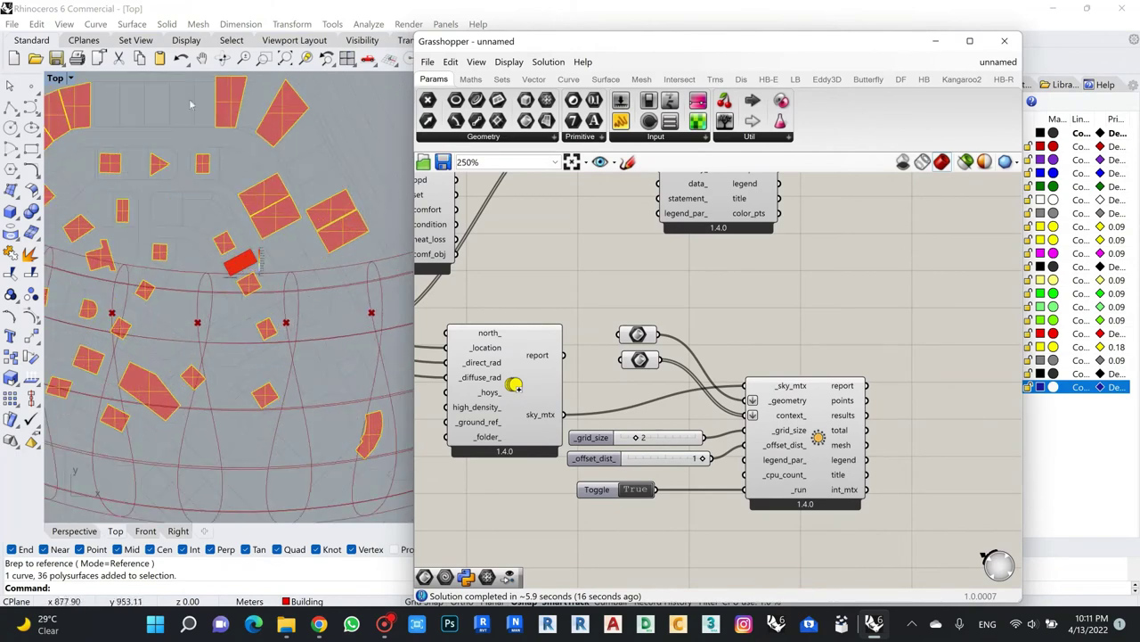
# Leave the maximized Top view and maximize the Perspective viewport.
pyautogui.click(56, 82)
pyautogui.doubleClick(55, 79)
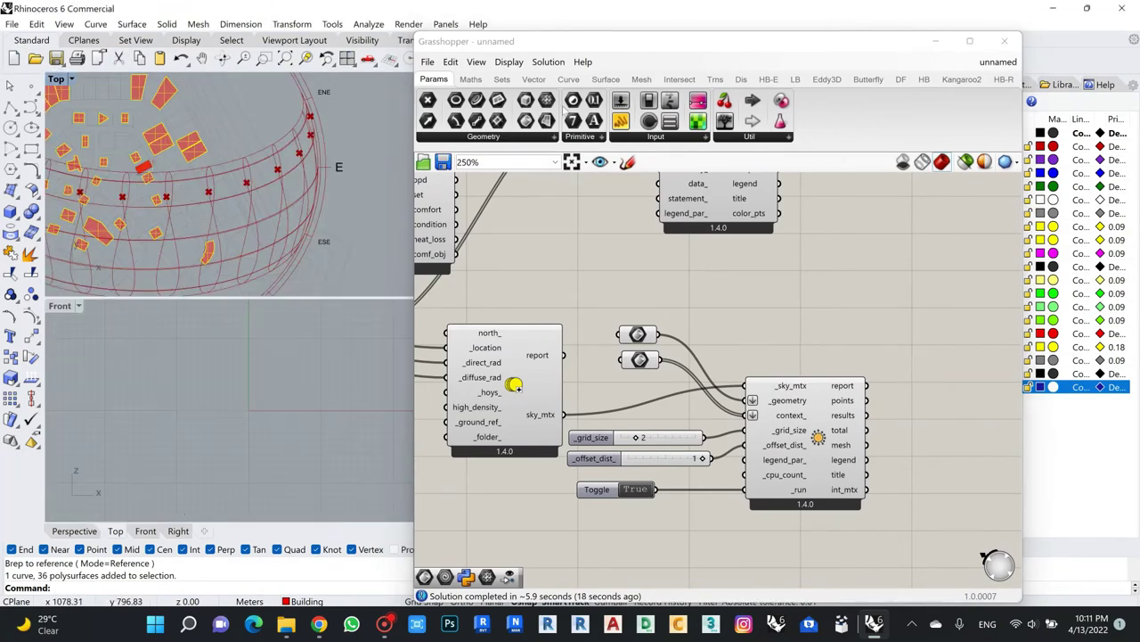
pyautogui.moveTo(572, 41); pyautogui.dragTo(638, 38)
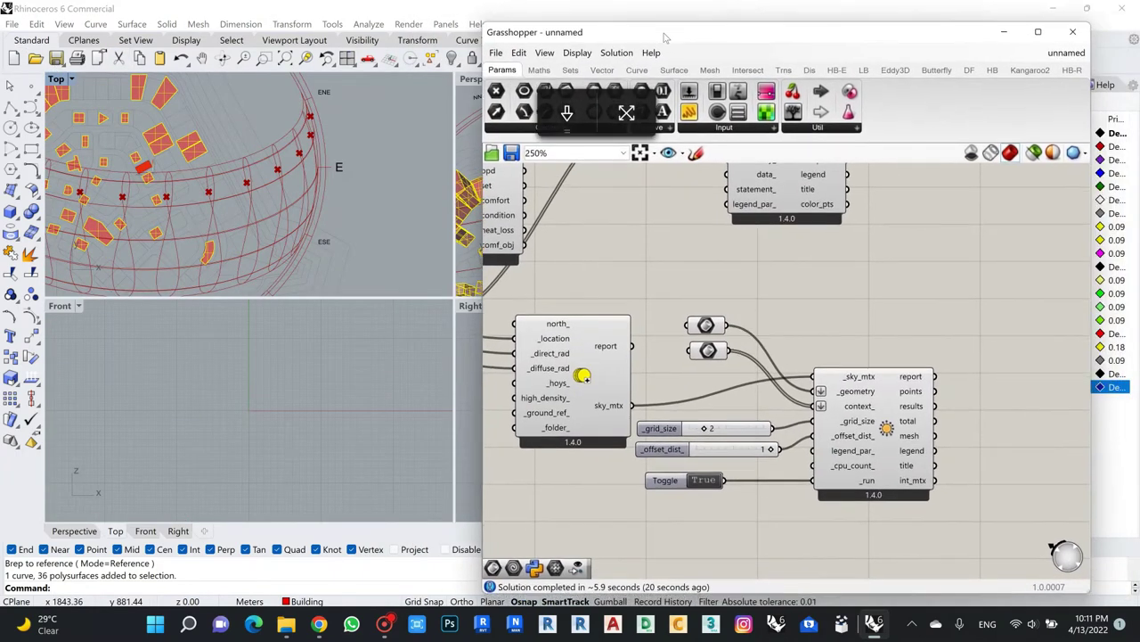
pyautogui.doubleClick(470, 78)
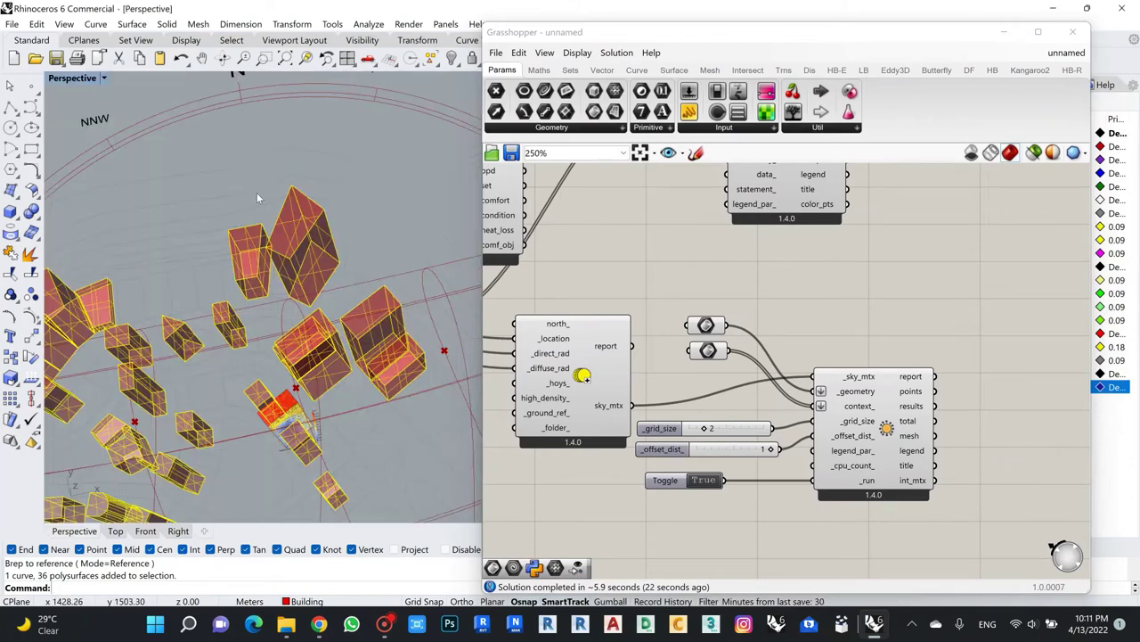
# Examine the incident radiation colours on the study building's roof and facades, and read the kWh/m2 legend beside it.
pyautogui.scroll(-5, 291, 338)
pyautogui.scroll(4, 303, 348)
pyautogui.moveTo(308, 353)
pyautogui.mouseDown(button='right')
pyautogui.moveTo(280, 319)
pyautogui.moveTo(257, 336)
pyautogui.moveTo(298, 304)
pyautogui.moveTo(283, 305)
pyautogui.mouseUp(button='right')
pyautogui.scroll(5, 278, 305)
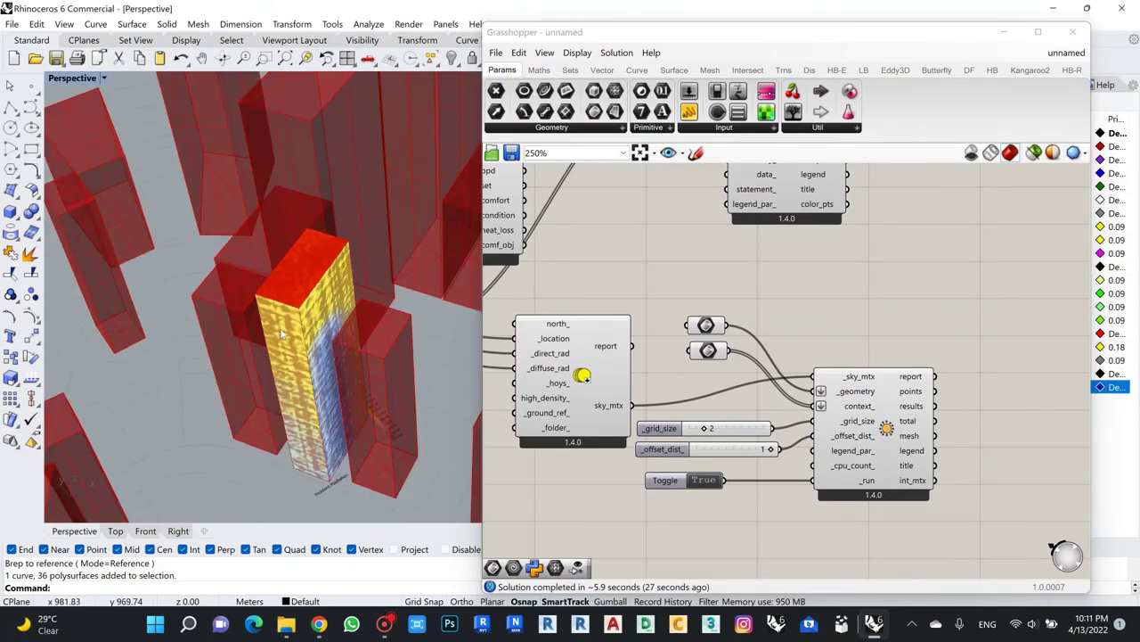
pyautogui.moveTo(313, 354); pyautogui.dragTo(301, 282, button='right')
pyautogui.click(301, 282)
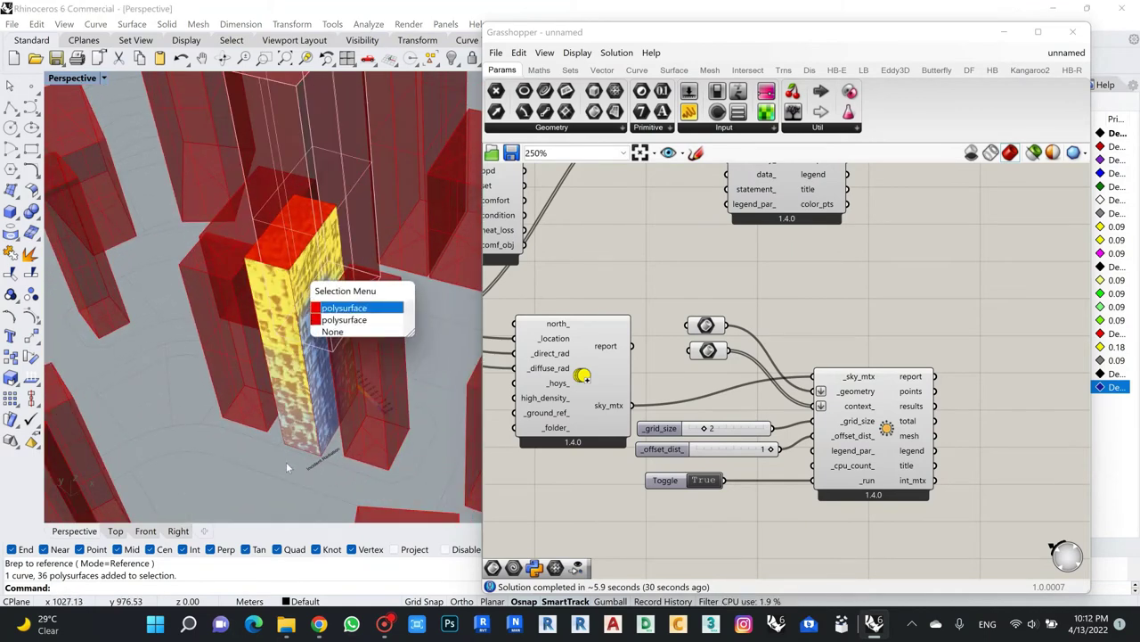
pyautogui.press('Escape')
pyautogui.scroll(3, 268, 259)
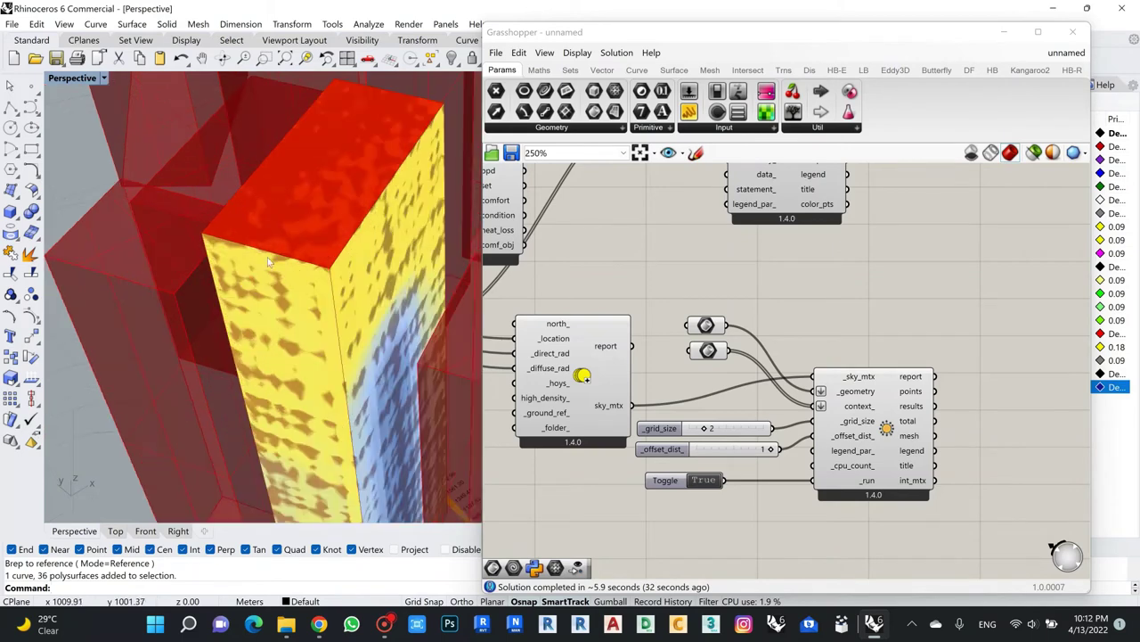
pyautogui.scroll(-5, 273, 235)
pyautogui.scroll(-3, 285, 245)
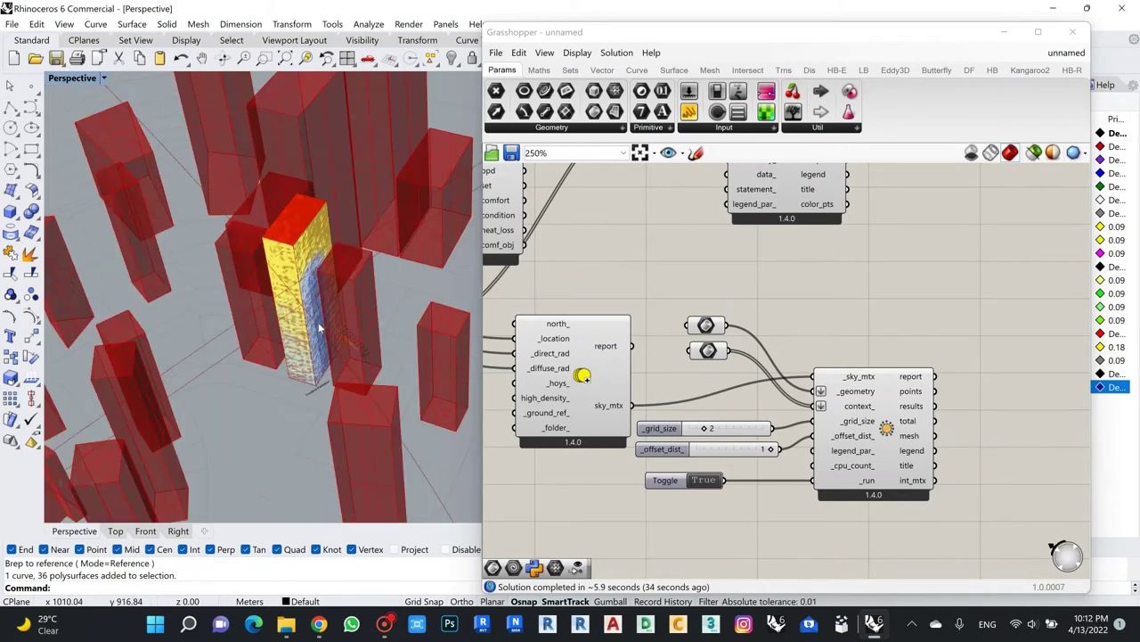
pyautogui.moveTo(319, 328); pyautogui.dragTo(294, 359, button='right')
pyautogui.scroll(10, 267, 447)
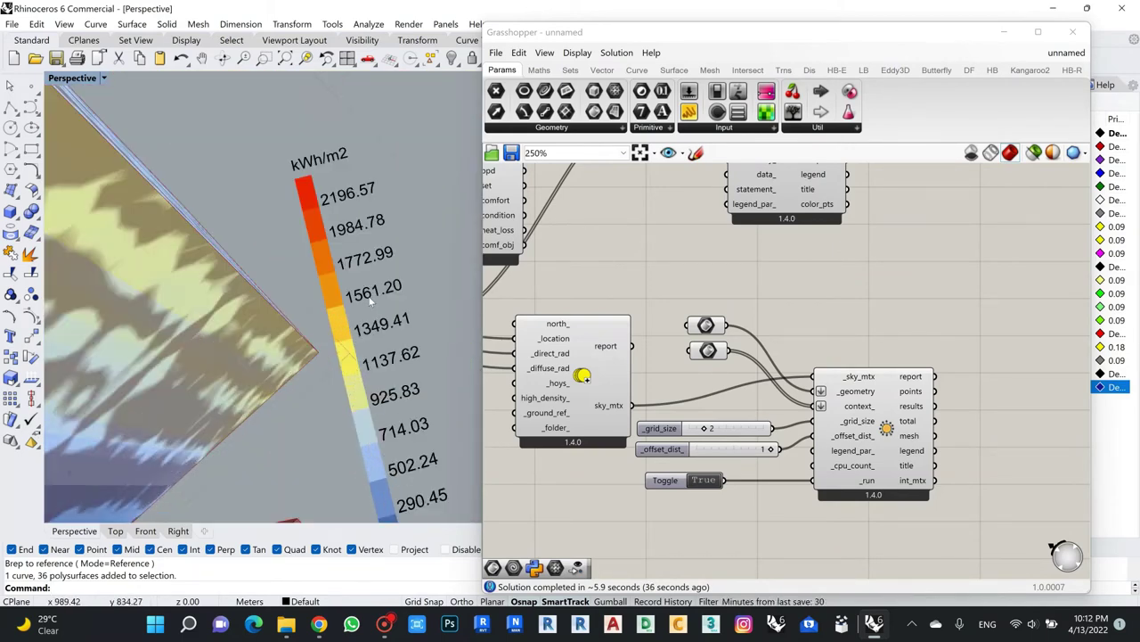
pyautogui.moveTo(371, 300); pyautogui.dragTo(316, 219, button='right')
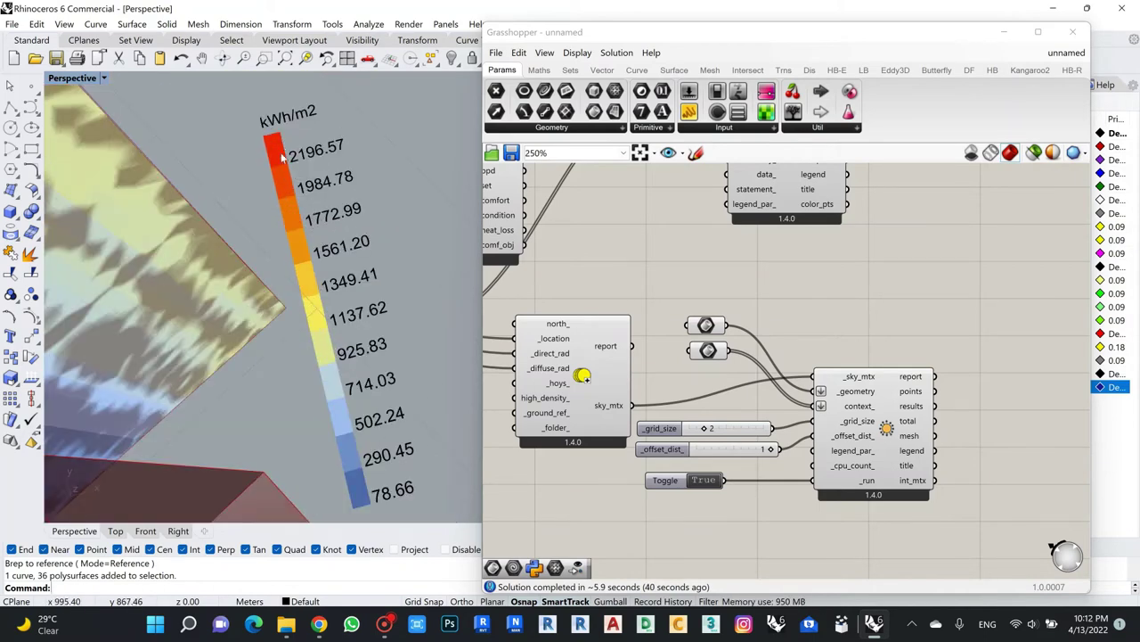
pyautogui.scroll(-5, 267, 213)
pyautogui.scroll(2, 265, 219)
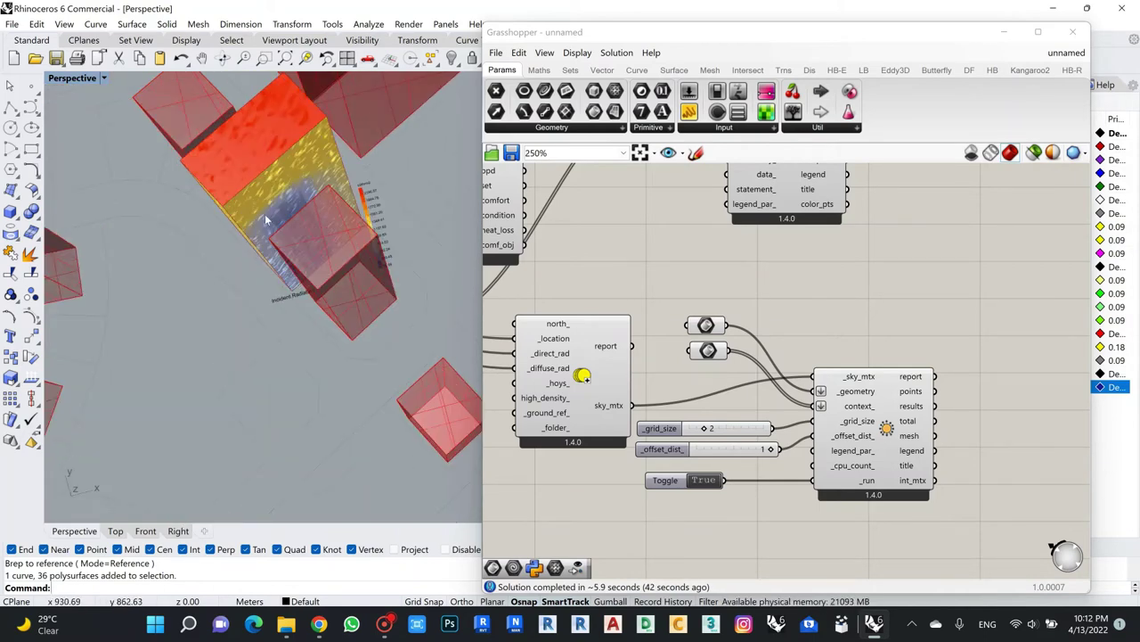
# Examine how radiation varies between the study building's roof, its exposed facade and the facade facing the neighbouring building.
pyautogui.moveTo(248, 280)
pyautogui.mouseDown(button='right')
pyautogui.moveTo(252, 261)
pyautogui.moveTo(255, 308)
pyautogui.moveTo(271, 237)
pyautogui.moveTo(230, 279)
pyautogui.mouseUp(button='right')
pyautogui.scroll(6, 271, 237)
pyautogui.scroll(-6, 230, 279)
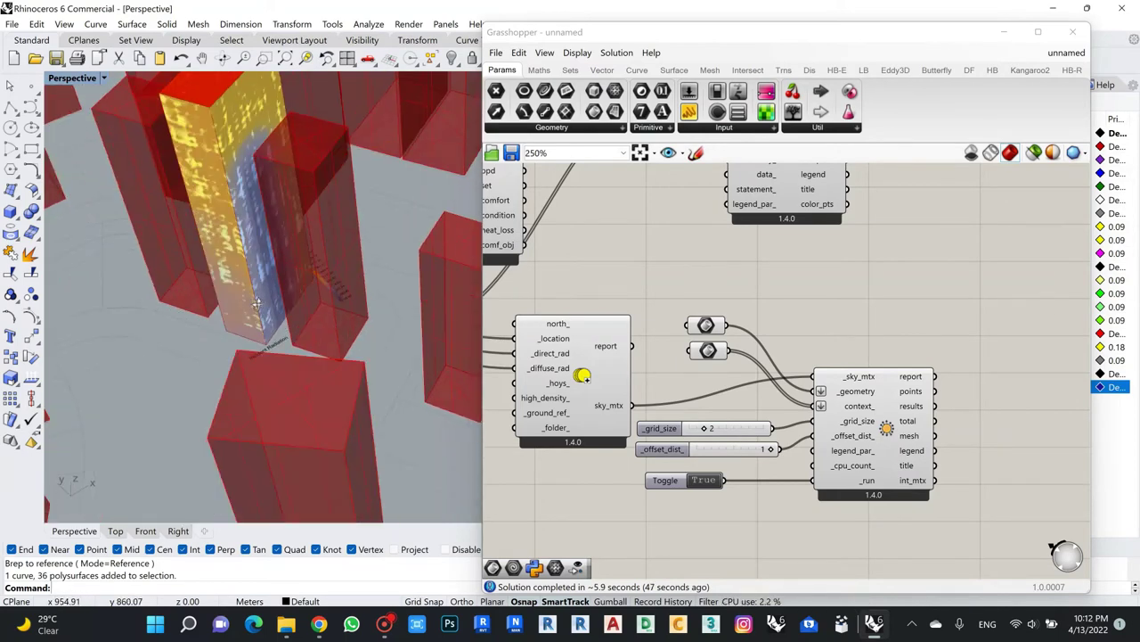
pyautogui.scroll(-2, 270, 274)
pyautogui.scroll(6, 246, 265)
pyautogui.scroll(-4, 223, 290)
pyautogui.scroll(5, 203, 285)
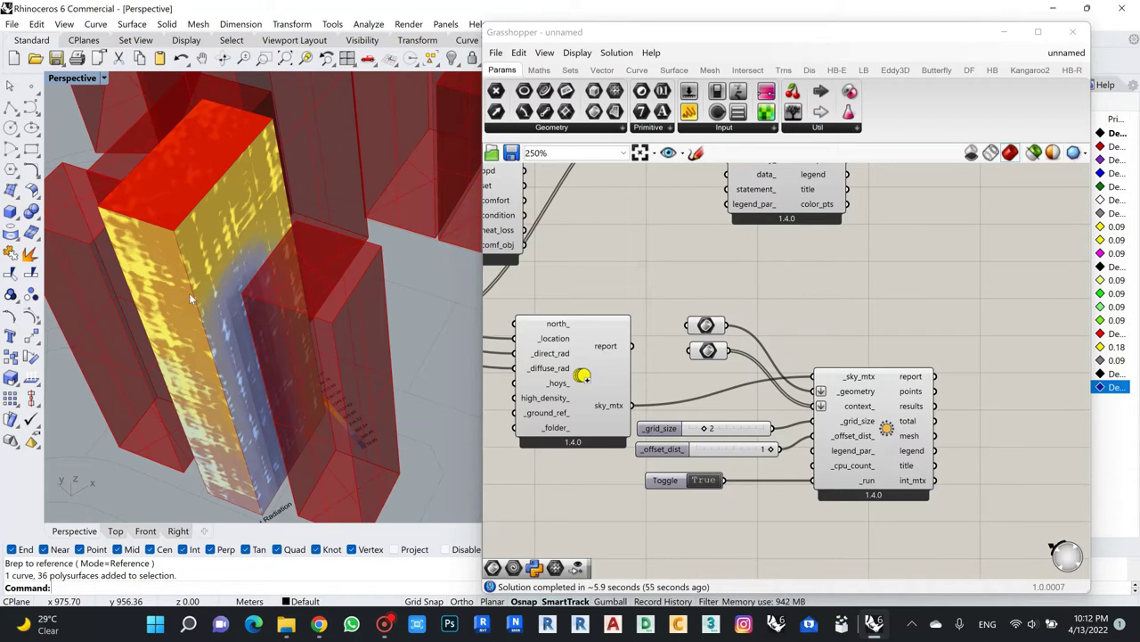
pyautogui.scroll(-5, 318, 302)
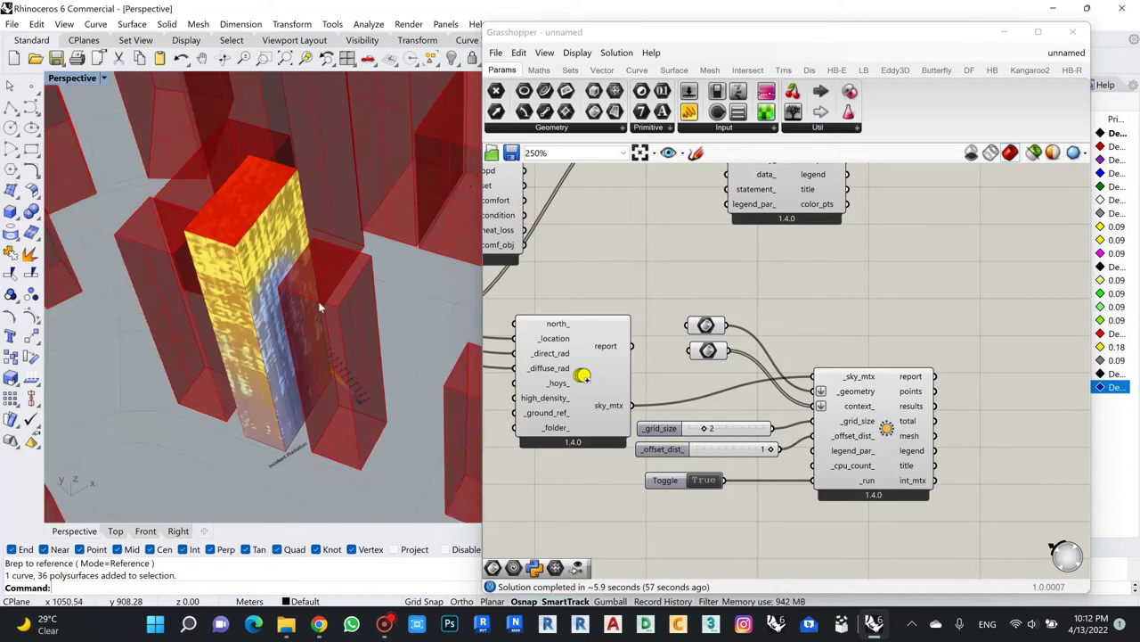
pyautogui.scroll(5, 264, 331)
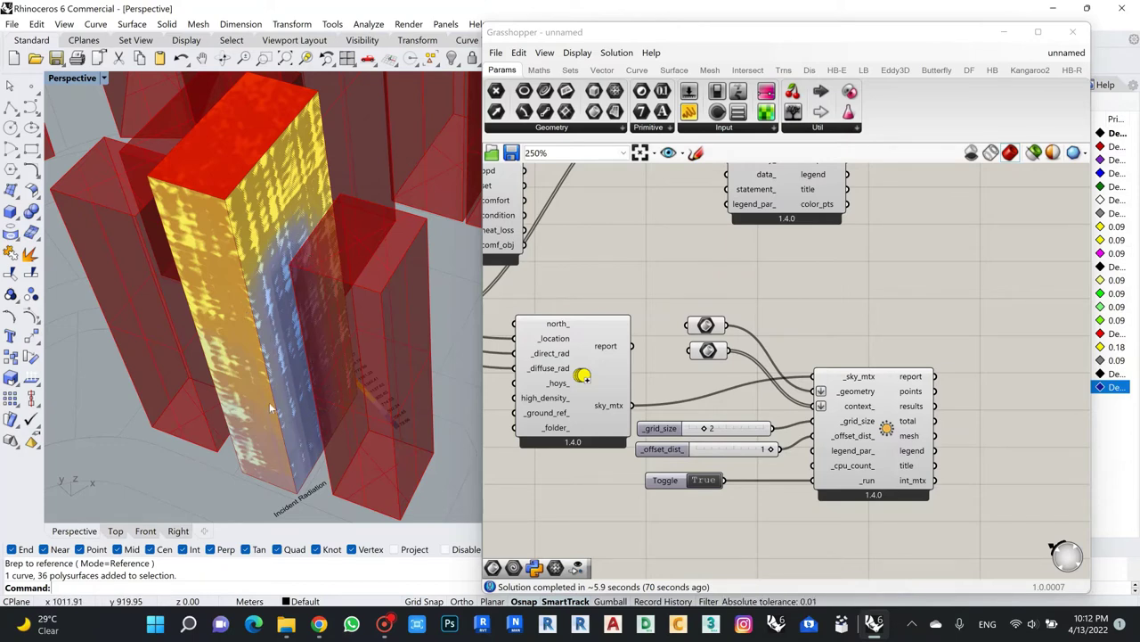
pyautogui.scroll(-5, 316, 294)
pyautogui.scroll(9, 267, 303)
pyautogui.scroll(-7, 272, 304)
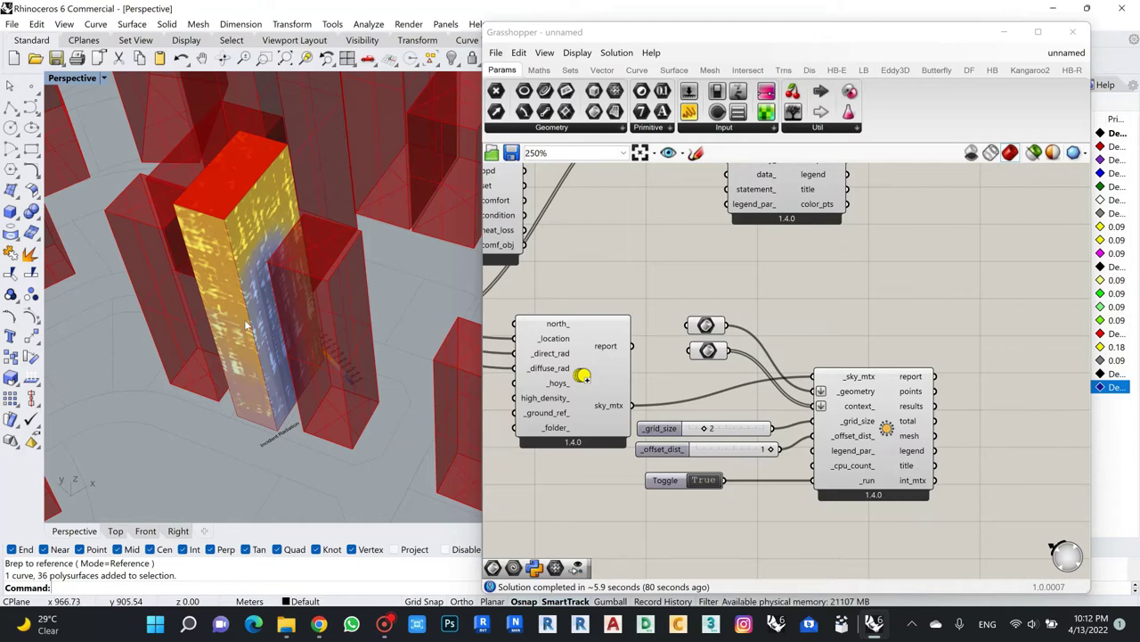
pyautogui.scroll(5, 331, 154)
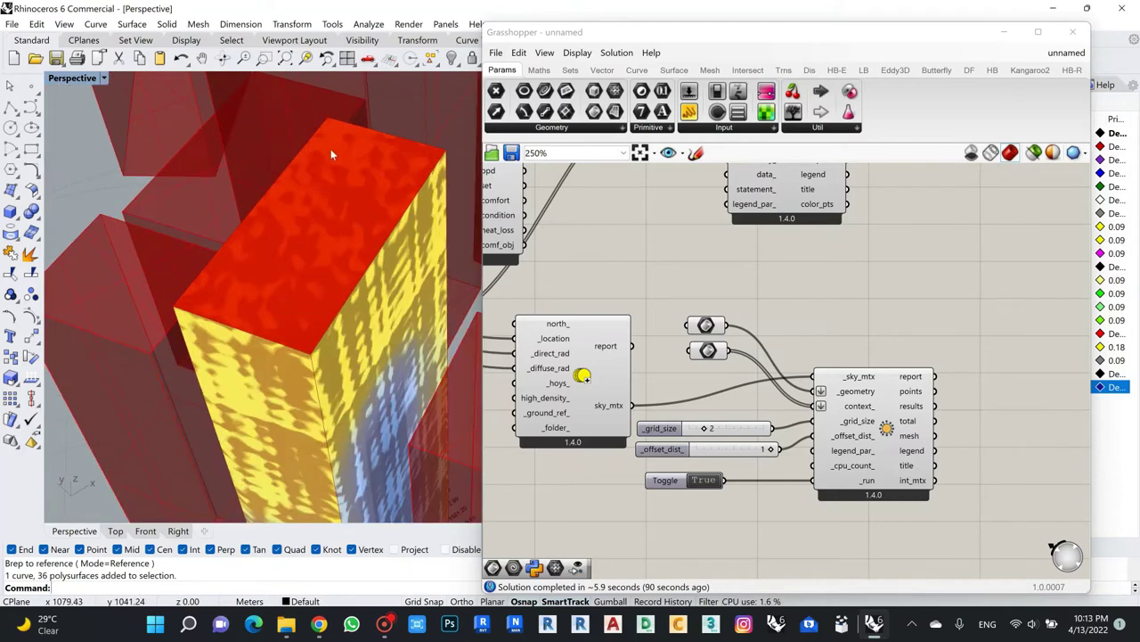
pyautogui.scroll(-7, 315, 187)
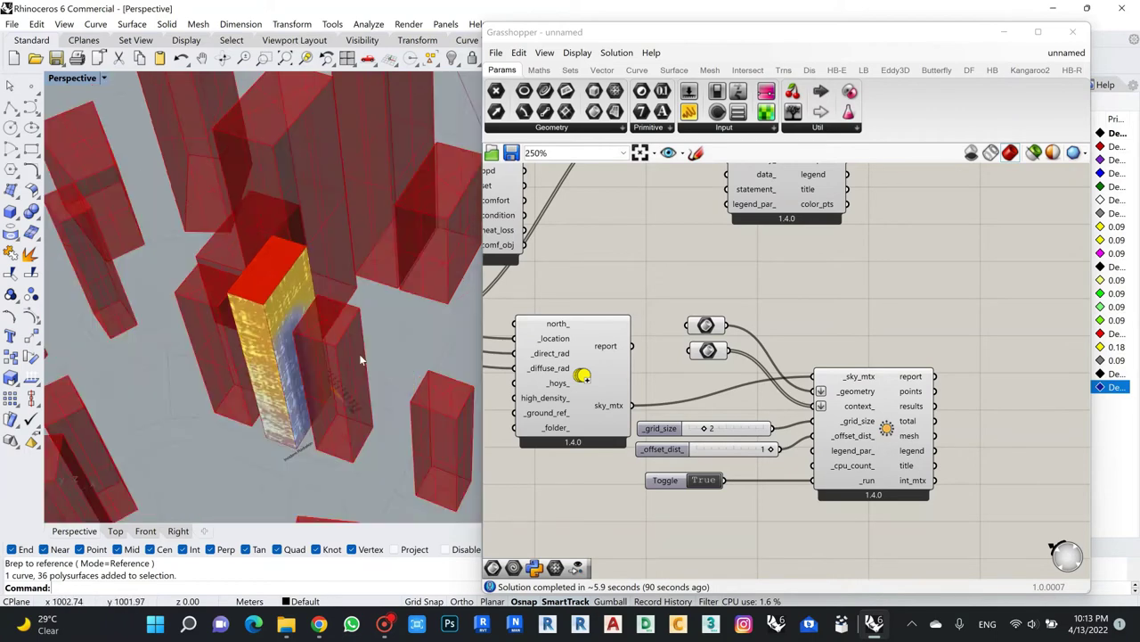
# Compare the upper values of the kWh/m2 legend with the colours on the study building's roof.
pyautogui.moveTo(359, 354); pyautogui.dragTo(336, 377, button='right')
pyautogui.scroll(10, 321, 345)
pyautogui.scroll(3, 259, 310)
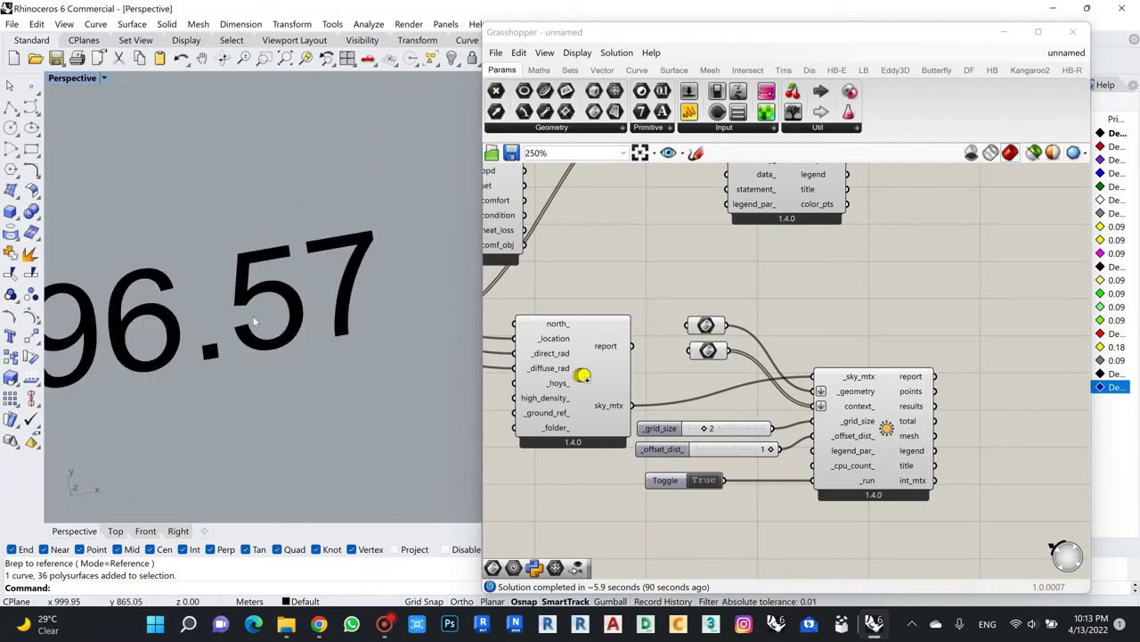
pyautogui.scroll(-5, 286, 312)
pyautogui.scroll(2, 312, 316)
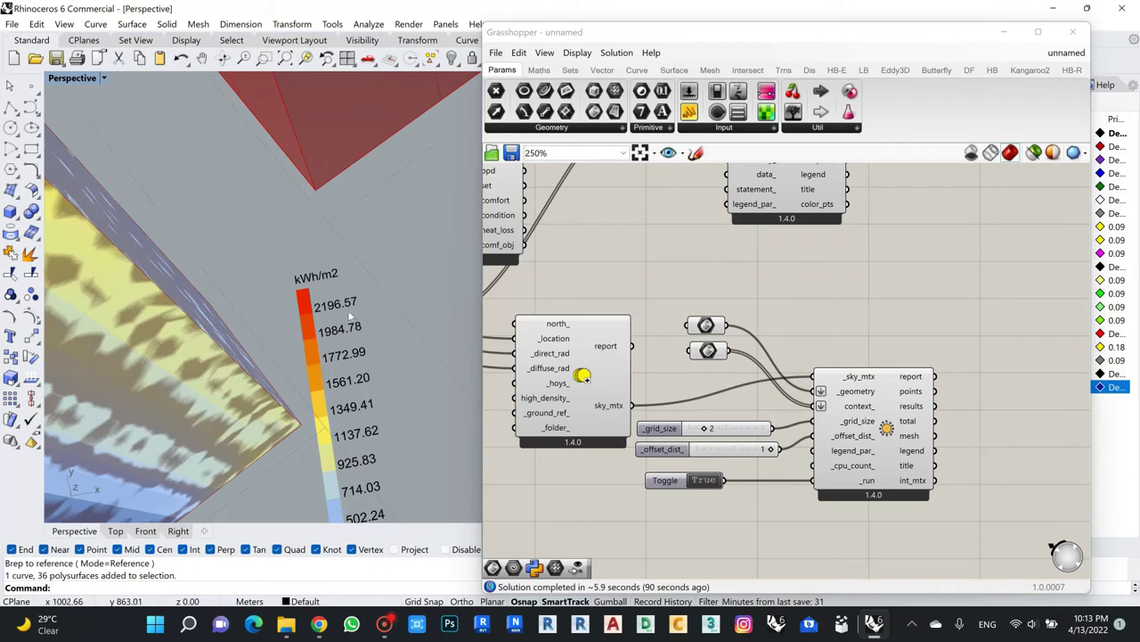
pyautogui.scroll(-10, 357, 295)
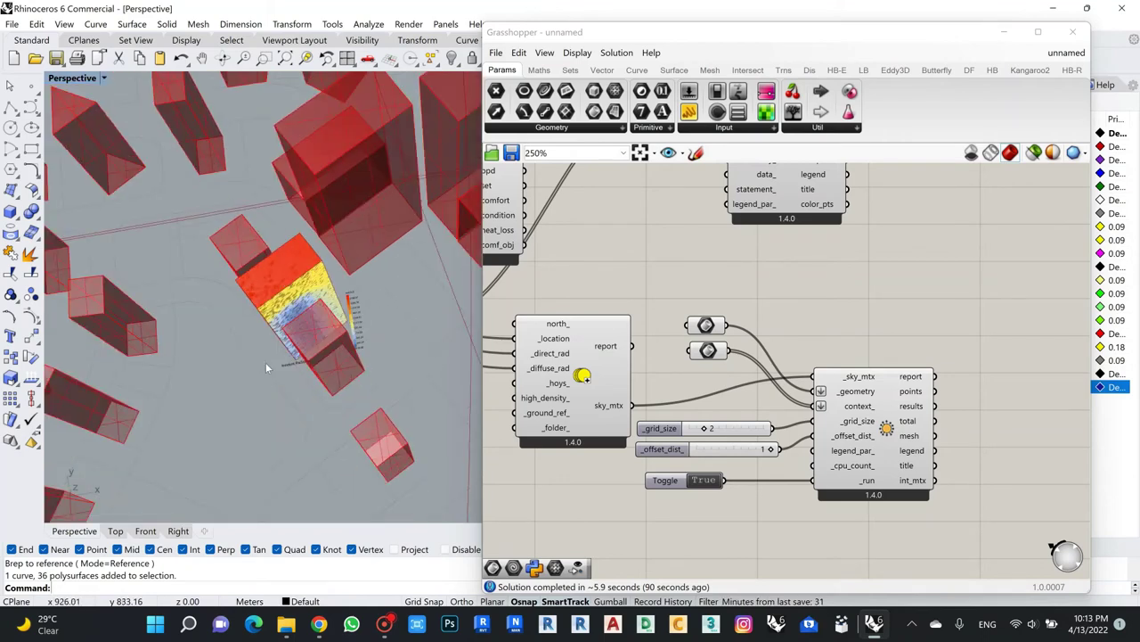
pyautogui.scroll(8, 326, 368)
pyautogui.scroll(-5, 257, 379)
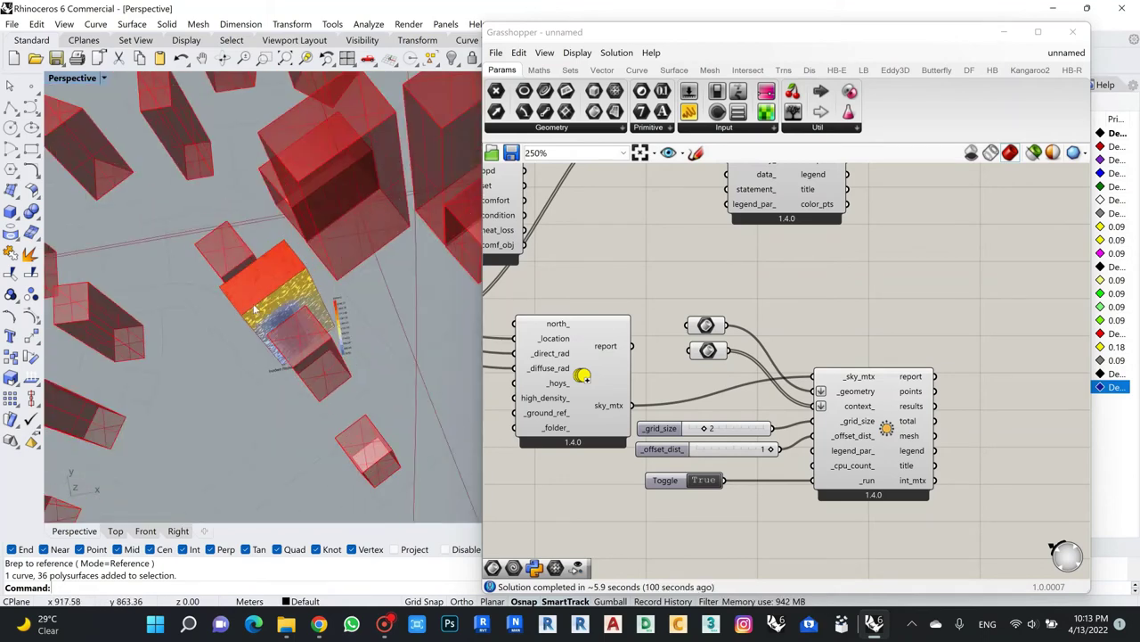
# Examine the study building's roof and facade radiation from several sides, in relation to the neighbouring buildings and the sun path.
pyautogui.scroll(5, 257, 306)
pyautogui.scroll(-5, 233, 285)
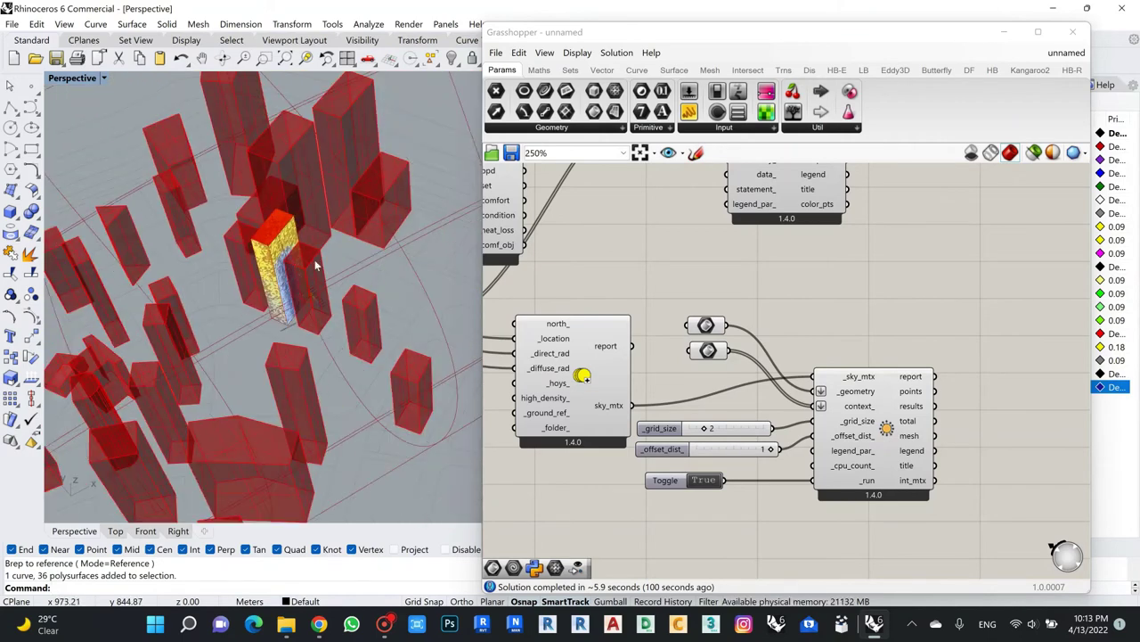
pyautogui.scroll(4, 229, 191)
pyautogui.scroll(-5, 316, 285)
pyautogui.scroll(5, 246, 366)
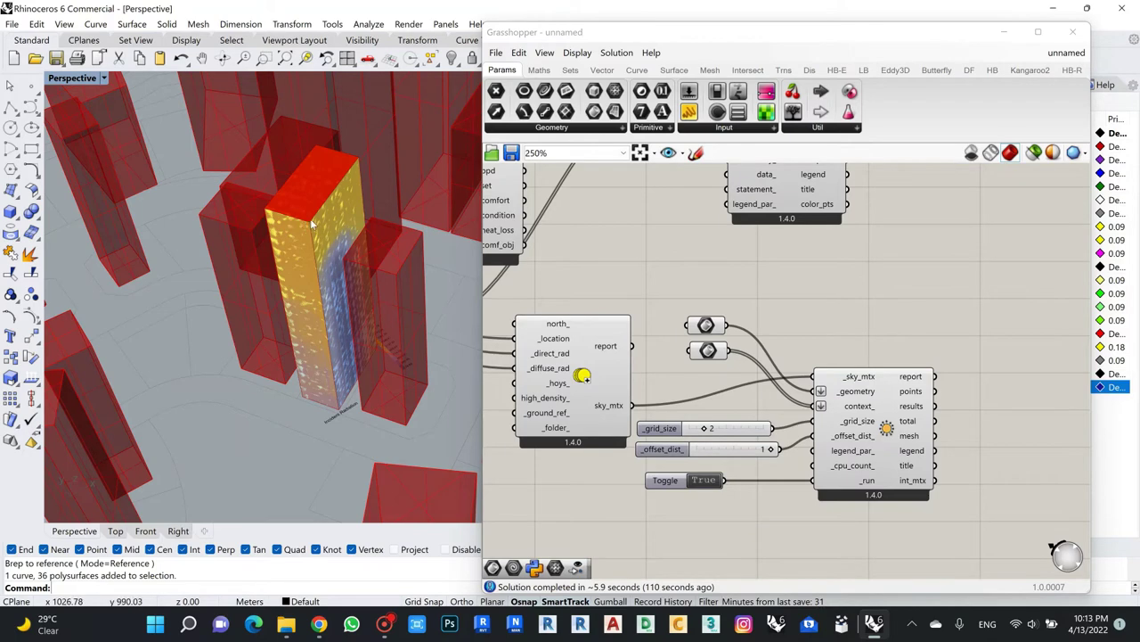
pyautogui.moveTo(294, 334)
pyautogui.mouseDown(button='right')
pyautogui.moveTo(386, 348)
pyautogui.moveTo(382, 363)
pyautogui.moveTo(338, 240)
pyautogui.mouseUp(button='right')
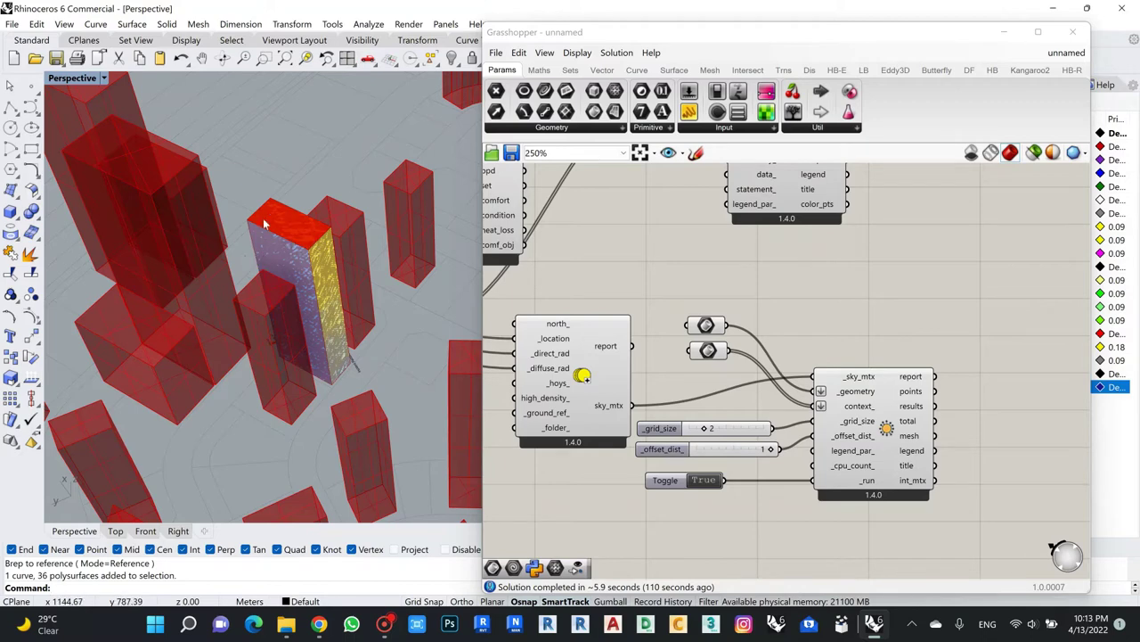
pyautogui.moveTo(275, 239)
pyautogui.mouseDown(button='right')
pyautogui.moveTo(267, 267)
pyautogui.moveTo(285, 313)
pyautogui.mouseUp(button='right')
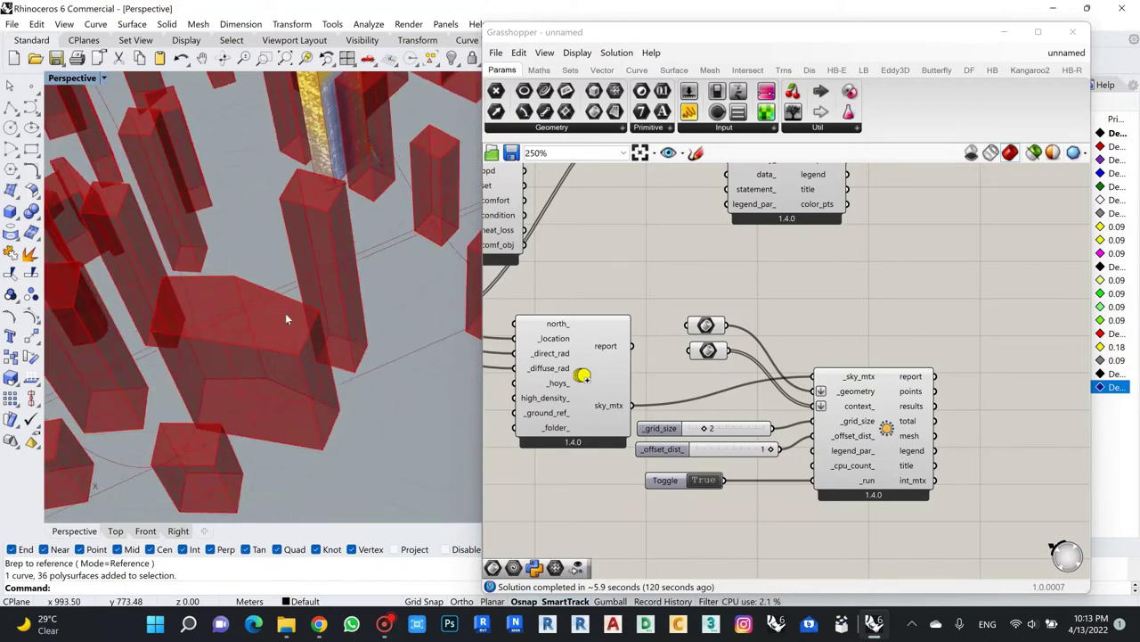
pyautogui.scroll(-3, 286, 315)
pyautogui.scroll(4, 324, 185)
pyautogui.moveTo(323, 184)
pyautogui.mouseDown(button='right')
pyautogui.moveTo(288, 270)
pyautogui.moveTo(258, 169)
pyautogui.moveTo(272, 348)
pyautogui.moveTo(341, 356)
pyautogui.moveTo(280, 371)
pyautogui.moveTo(313, 383)
pyautogui.moveTo(327, 405)
pyautogui.moveTo(416, 388)
pyautogui.moveTo(331, 306)
pyautogui.moveTo(329, 323)
pyautogui.mouseUp(button='right')
pyautogui.scroll(4, 294, 354)
pyautogui.scroll(-10, 330, 322)
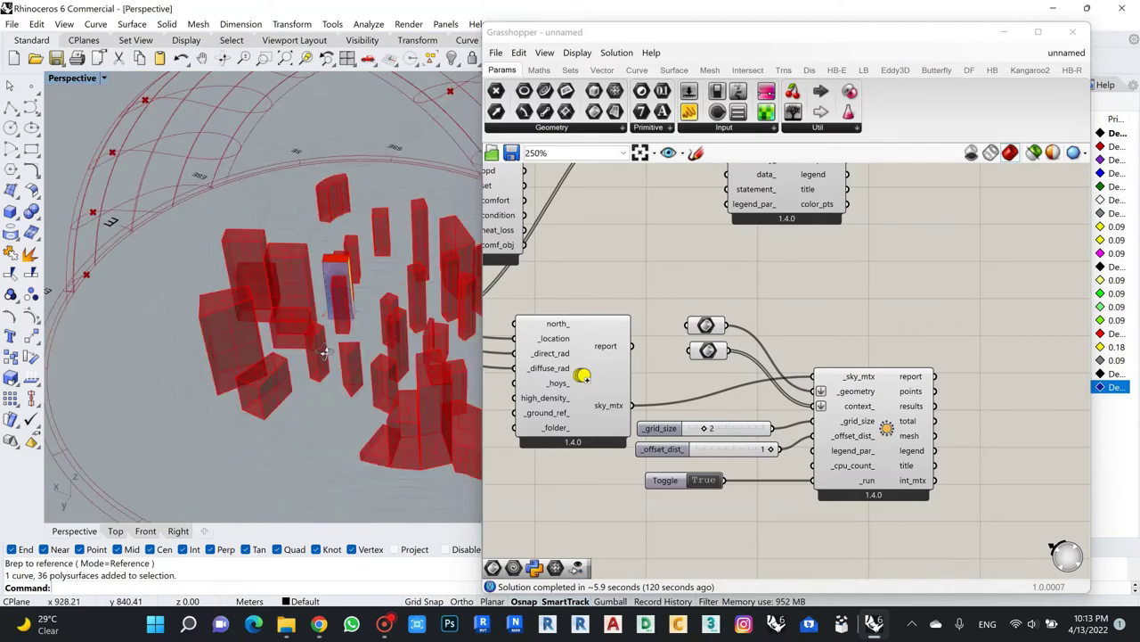
pyautogui.moveTo(237, 355); pyautogui.dragTo(199, 190, button='right')
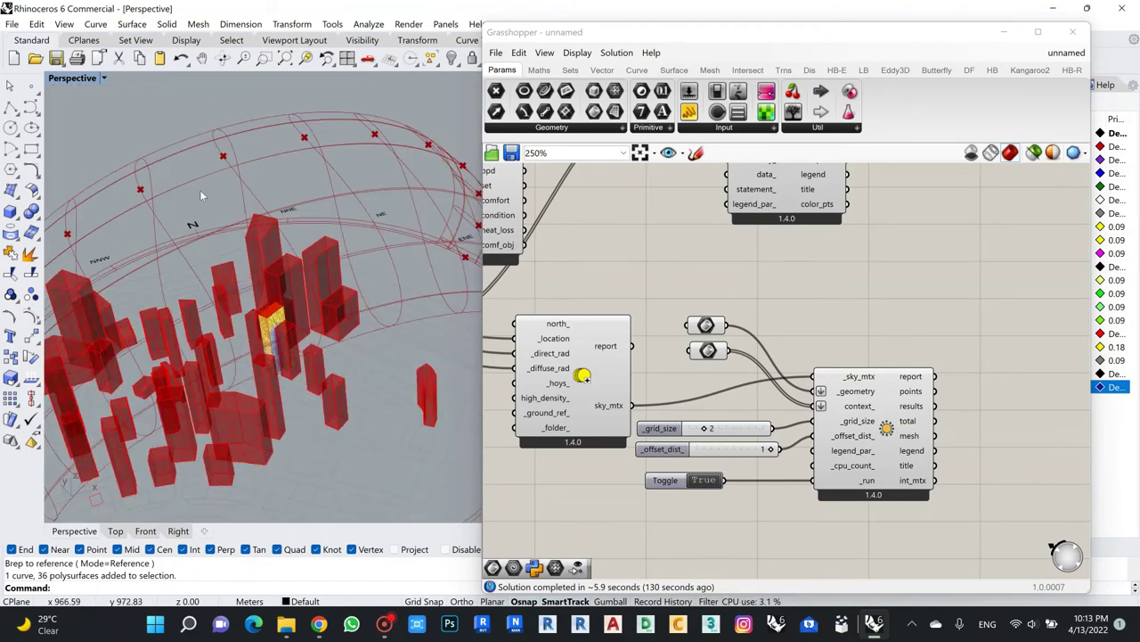
# Maximize the Top viewport in place of Perspective and examine the study building's roof and its kWh/m2 legend.
pyautogui.doubleClick(58, 79)
pyautogui.doubleClick(55, 79)
pyautogui.scroll(-3, 277, 279)
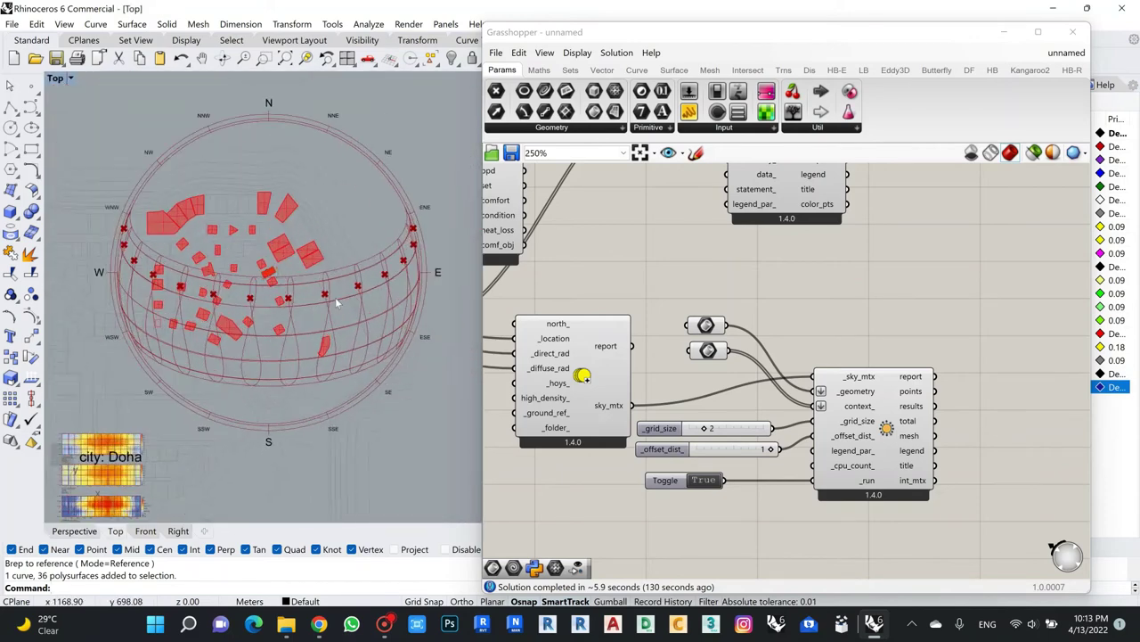
pyautogui.scroll(2, 276, 279)
pyautogui.scroll(5, 276, 278)
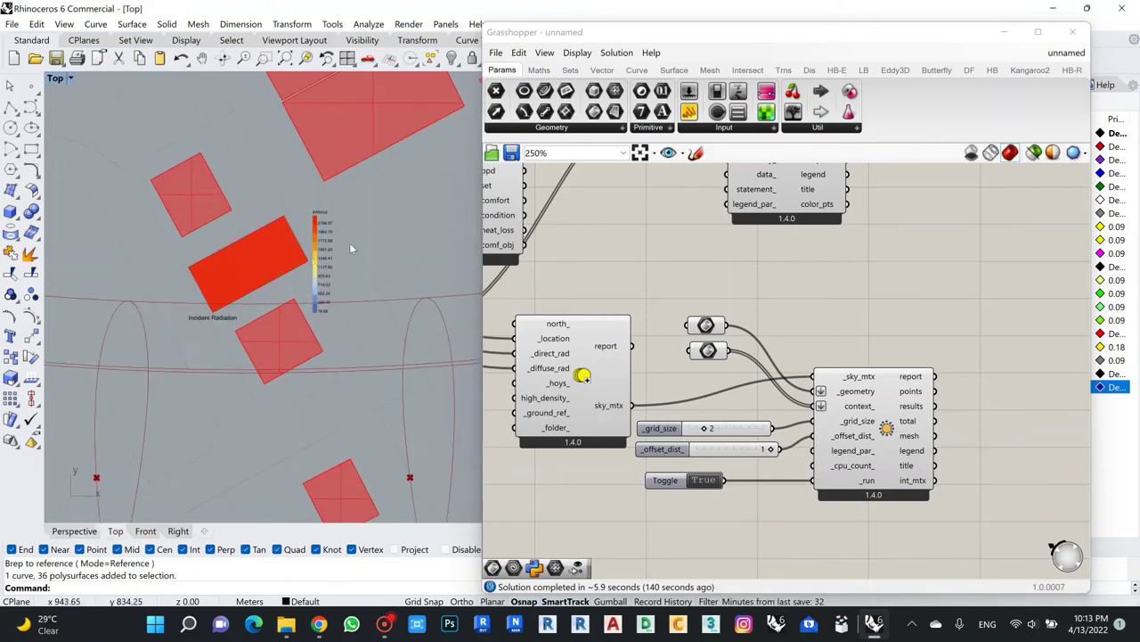
pyautogui.scroll(-5, 890, 325)
pyautogui.scroll(3, 882, 330)
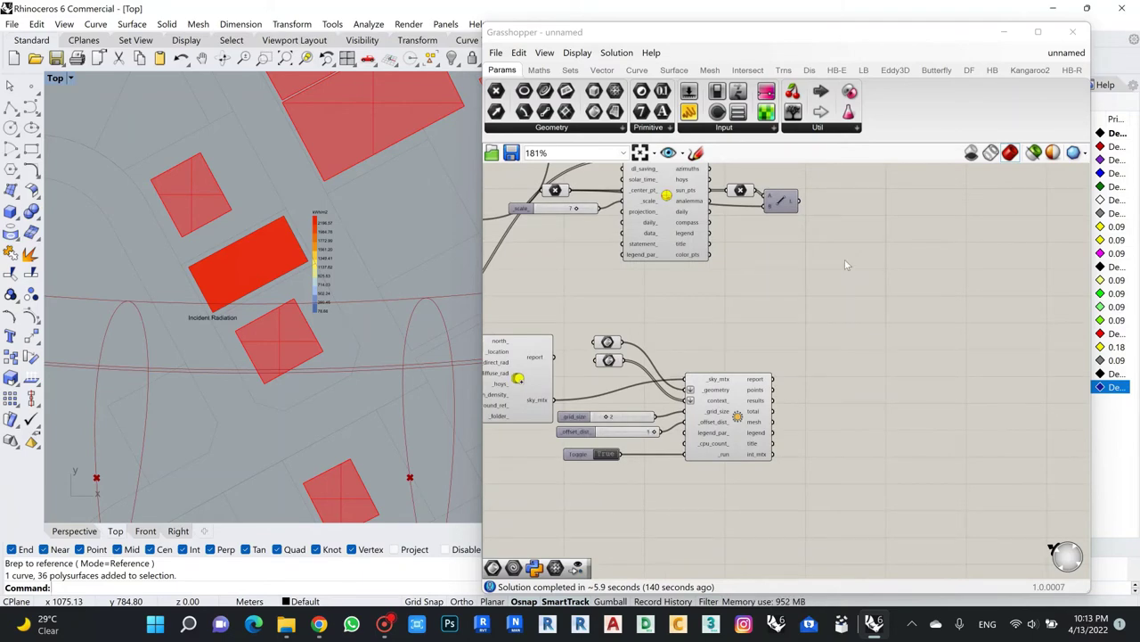
# Connect the analysis period's hoys output to the _hoys input of the sky matrix component.
pyautogui.scroll(-3, 879, 309)
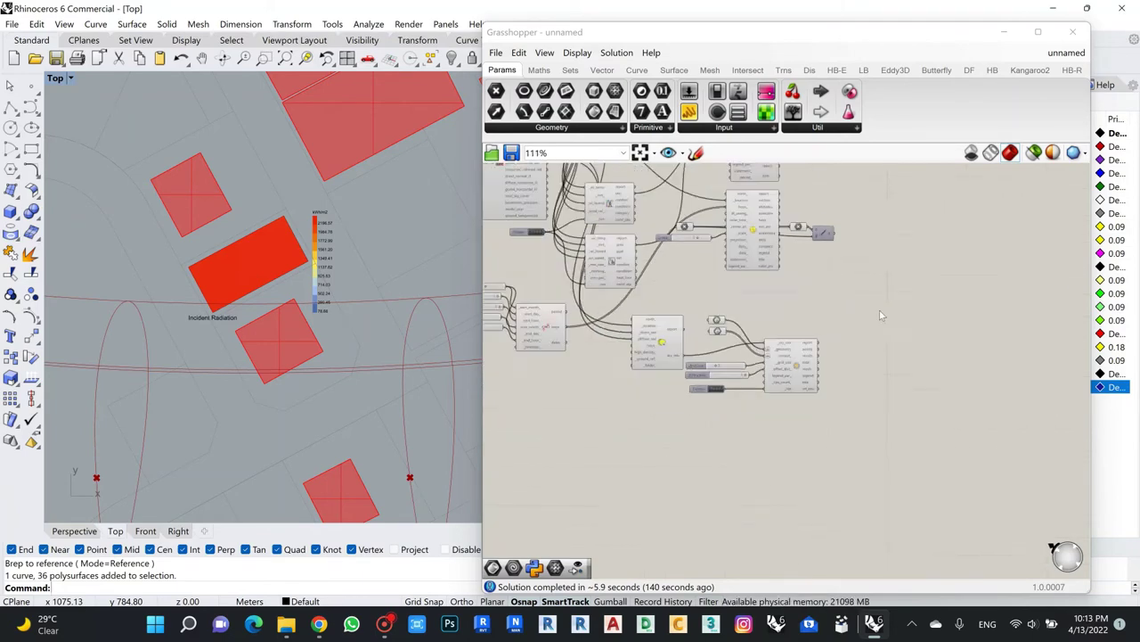
pyautogui.scroll(4, 696, 372)
pyautogui.scroll(1, 611, 339)
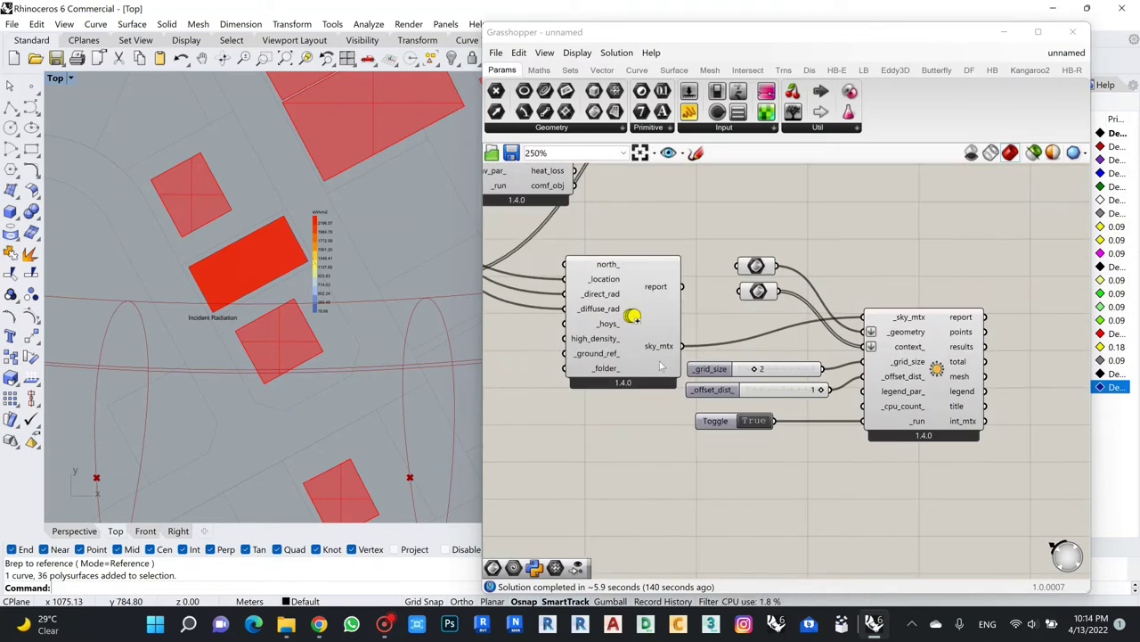
pyautogui.scroll(-3, 632, 316)
pyautogui.scroll(2, 601, 309)
pyautogui.moveTo(597, 304); pyautogui.dragTo(701, 333)
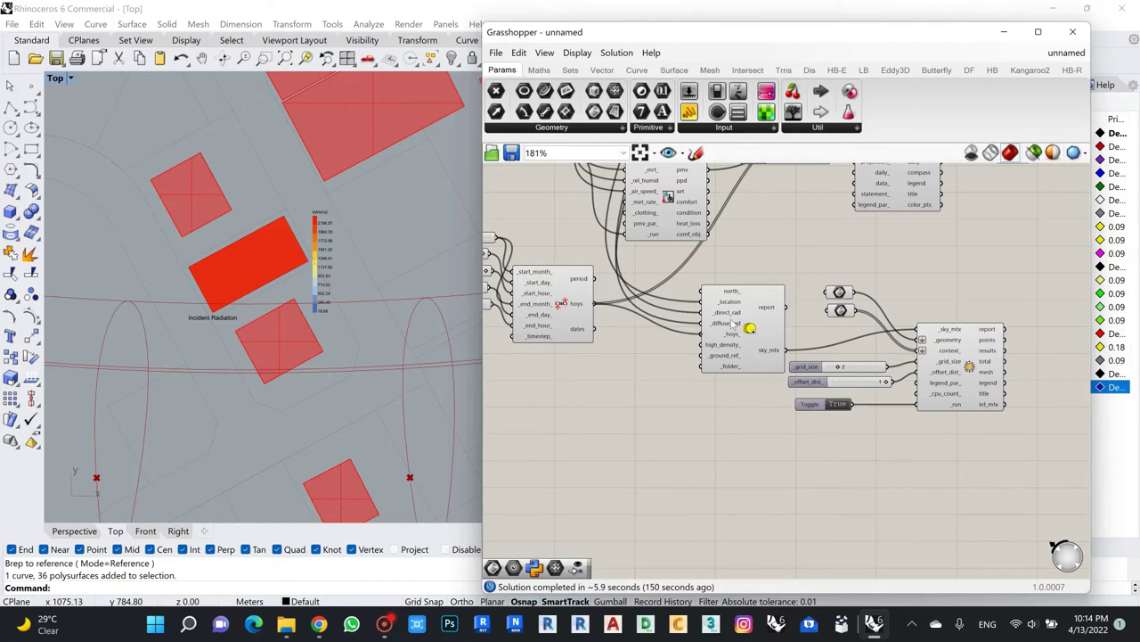
pyautogui.scroll(-3, 732, 324)
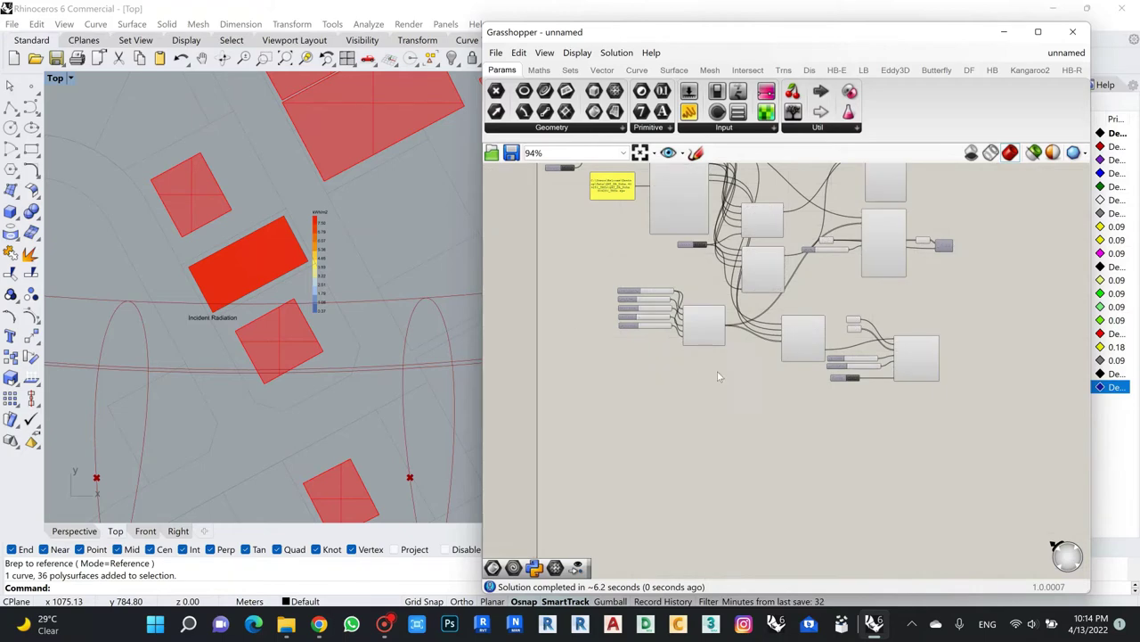
# Read the recalculated kWh/m2 legend in the Top view and examine the study building's facades in the maximized Perspective viewport.
pyautogui.scroll(5, 280, 285)
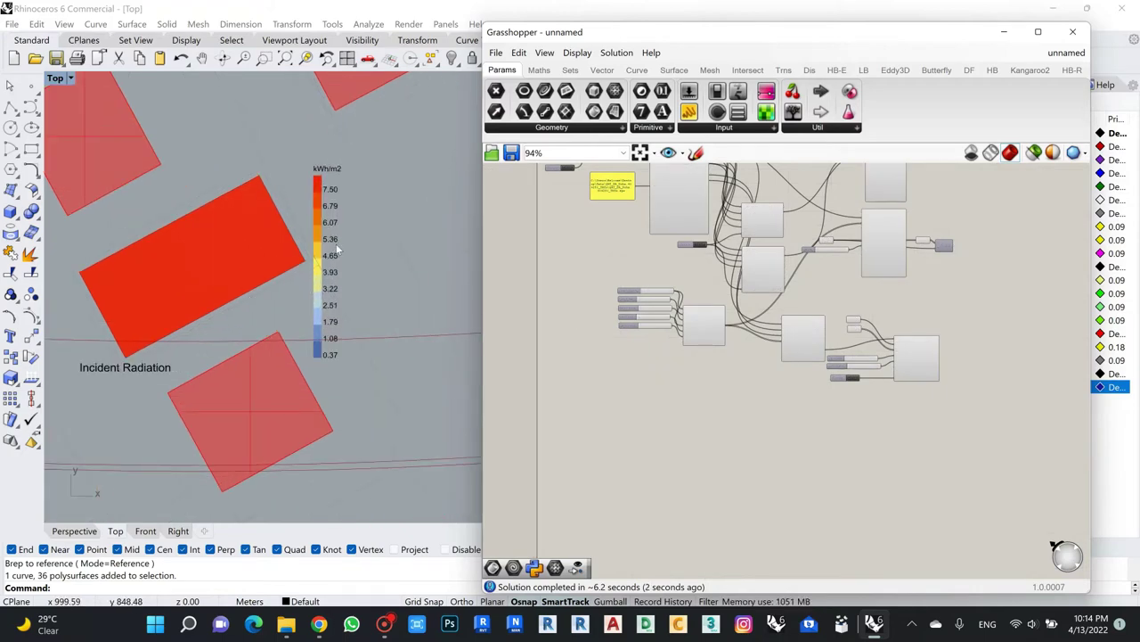
pyautogui.scroll(-5, 339, 197)
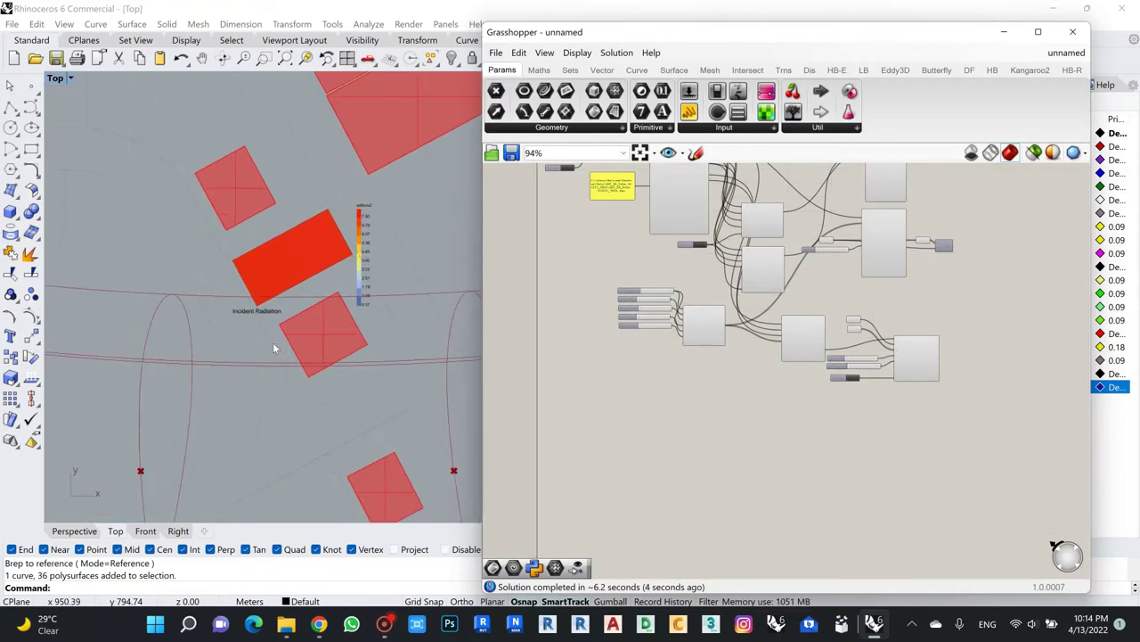
pyautogui.scroll(2, 259, 312)
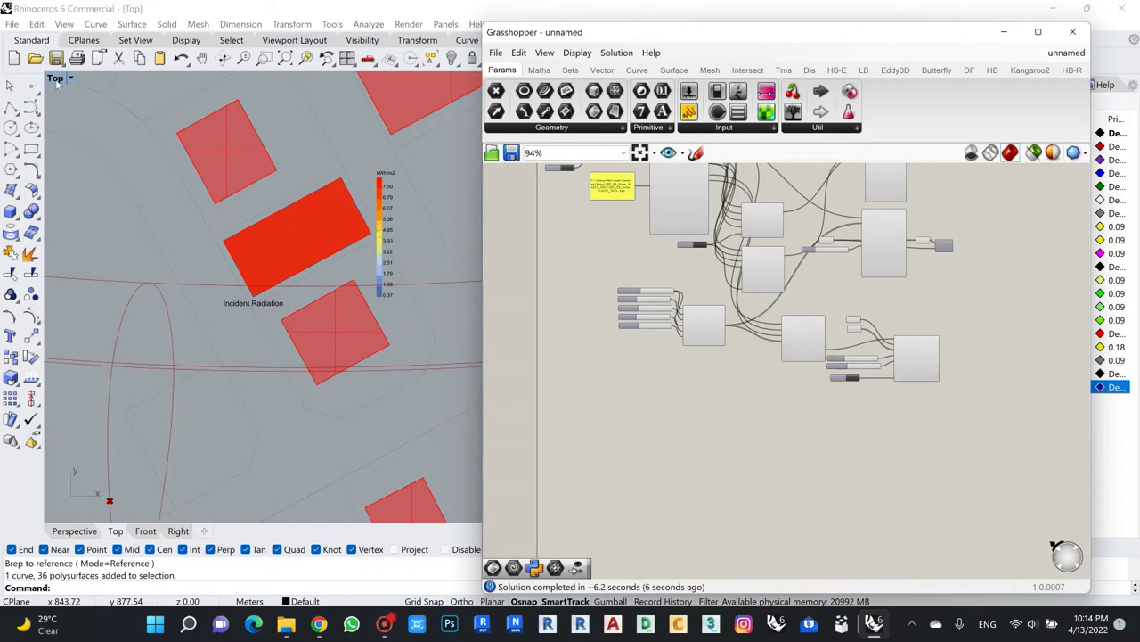
pyautogui.doubleClick(56, 79)
pyautogui.doubleClick(468, 78)
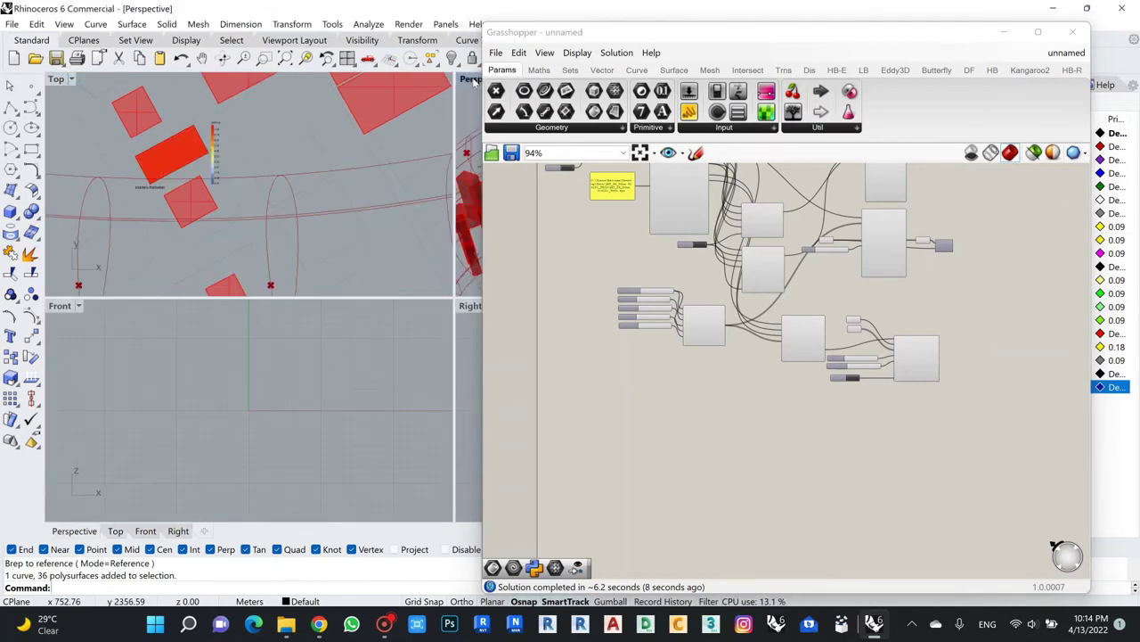
pyautogui.scroll(10, 326, 274)
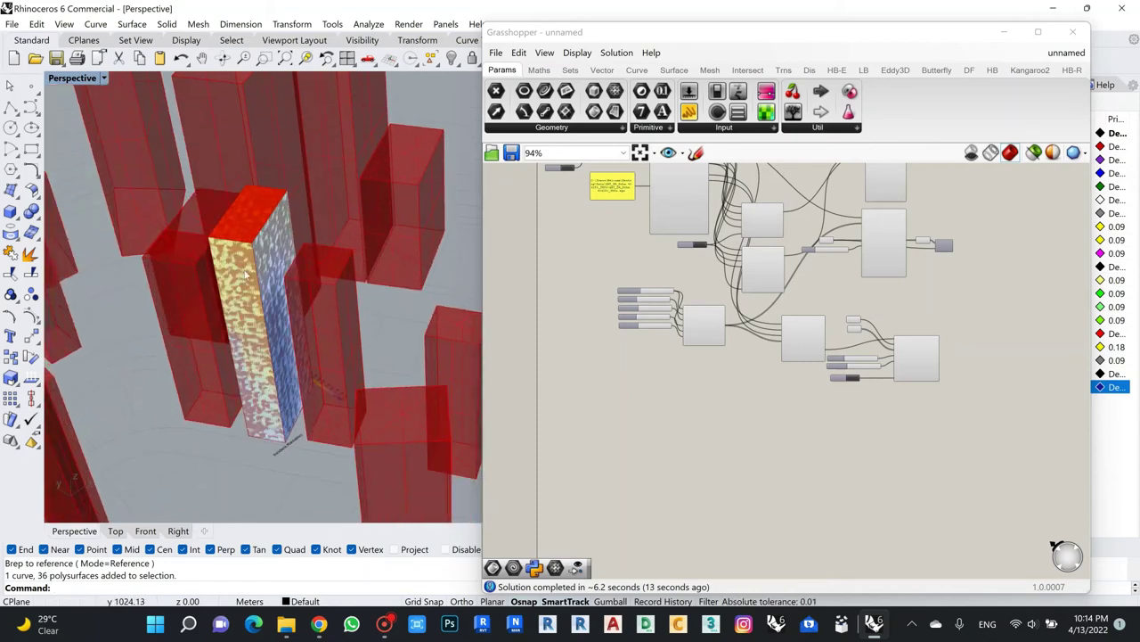
pyautogui.scroll(3, 238, 277)
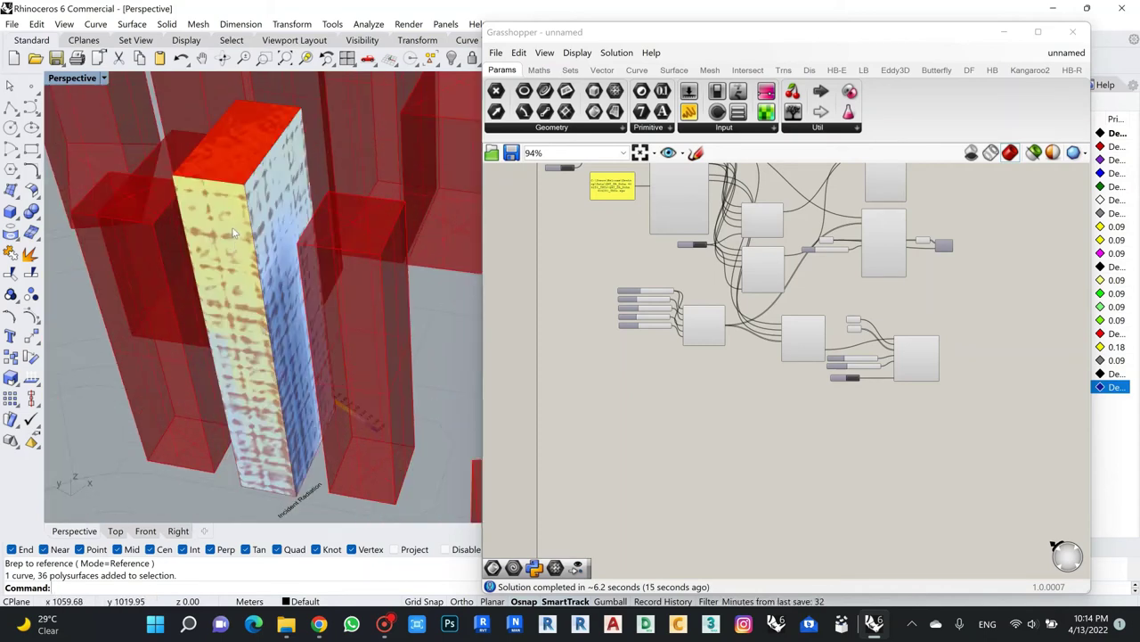
# Set the analysis period's start_month slider to 8.
pyautogui.scroll(-5, 790, 345)
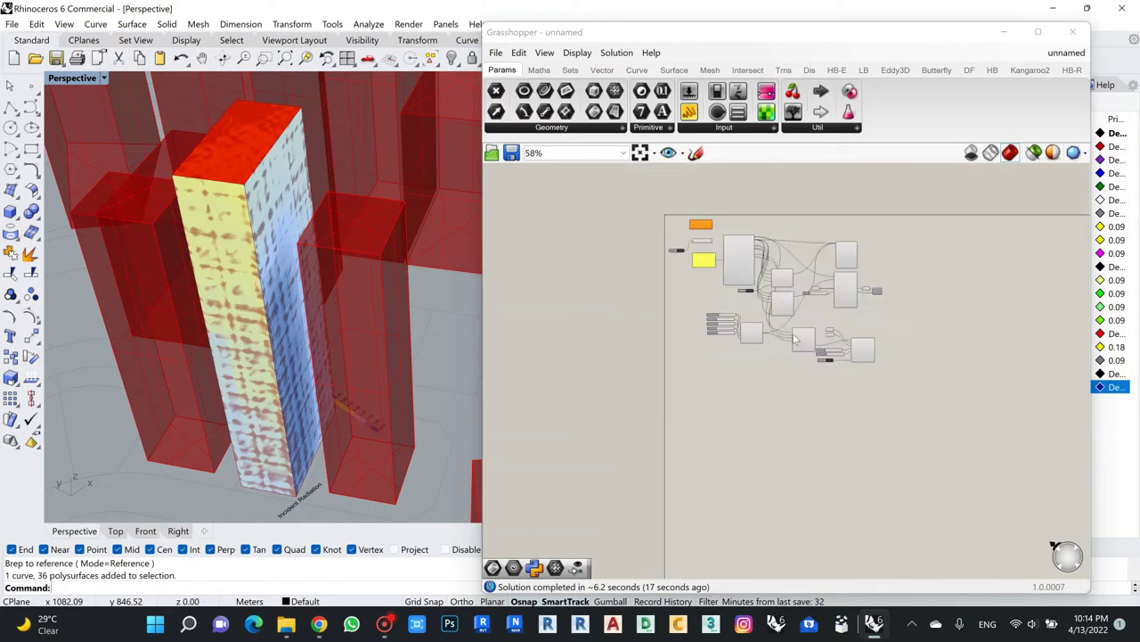
pyautogui.scroll(10, 790, 345)
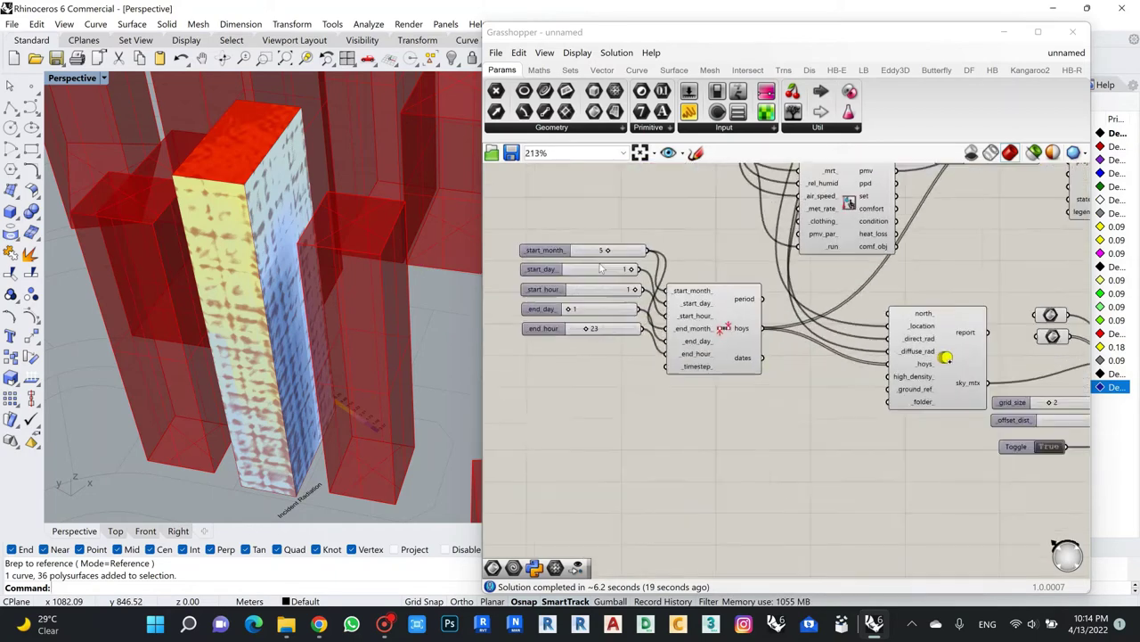
pyautogui.doubleClick(602, 245)
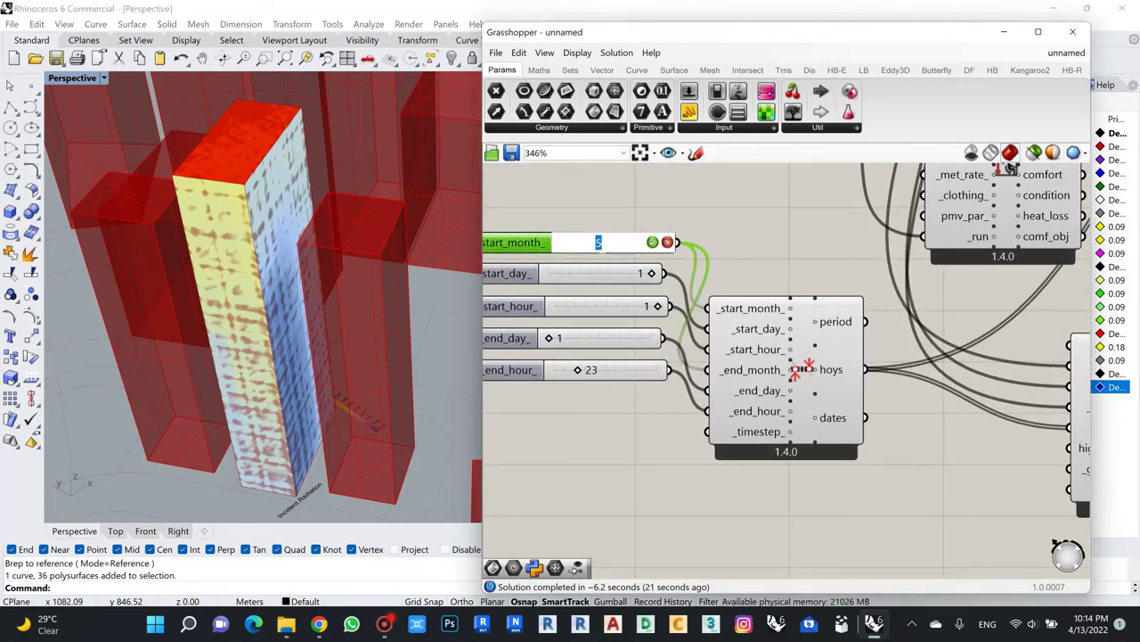
pyautogui.write('8')
pyautogui.press('Return')
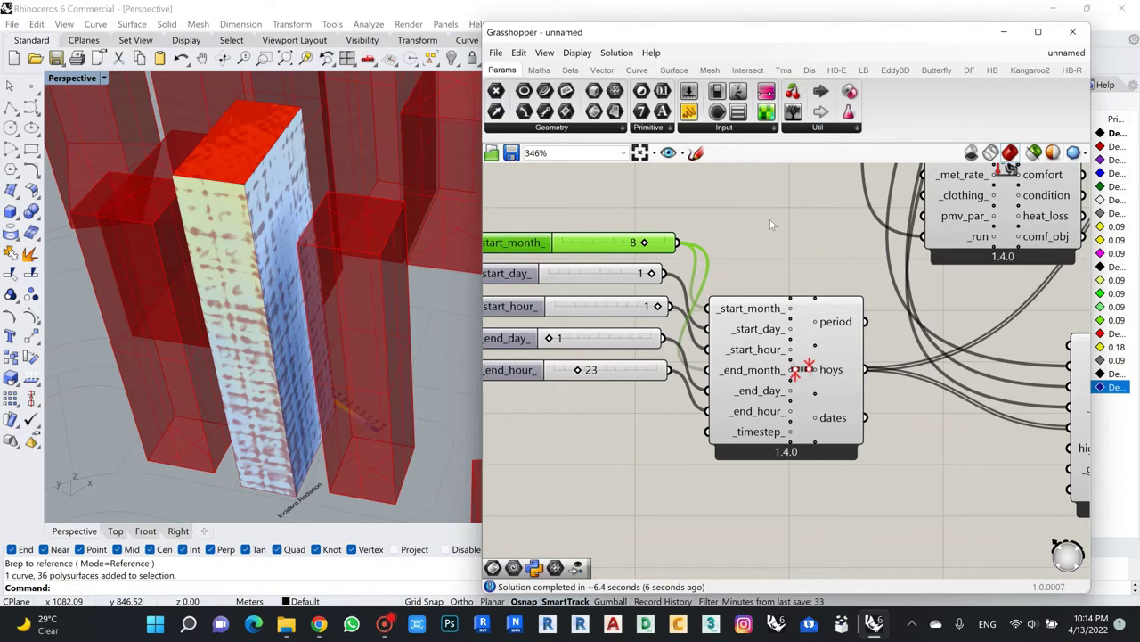
pyautogui.scroll(-3, 770, 223)
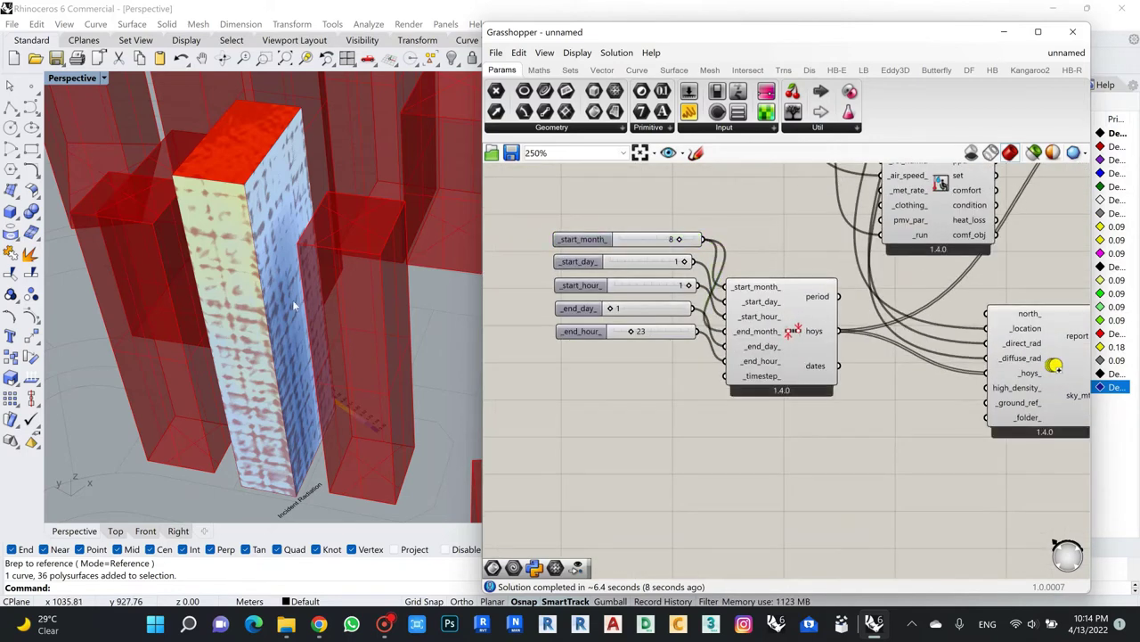
# Examine the recalculated radiation on the study building and view the whole Doha site with its sun path.
pyautogui.scroll(-4, 290, 308)
pyautogui.moveTo(288, 322)
pyautogui.mouseDown(button='right')
pyautogui.moveTo(241, 306)
pyautogui.moveTo(280, 318)
pyautogui.moveTo(255, 311)
pyautogui.moveTo(280, 335)
pyautogui.mouseUp(button='right')
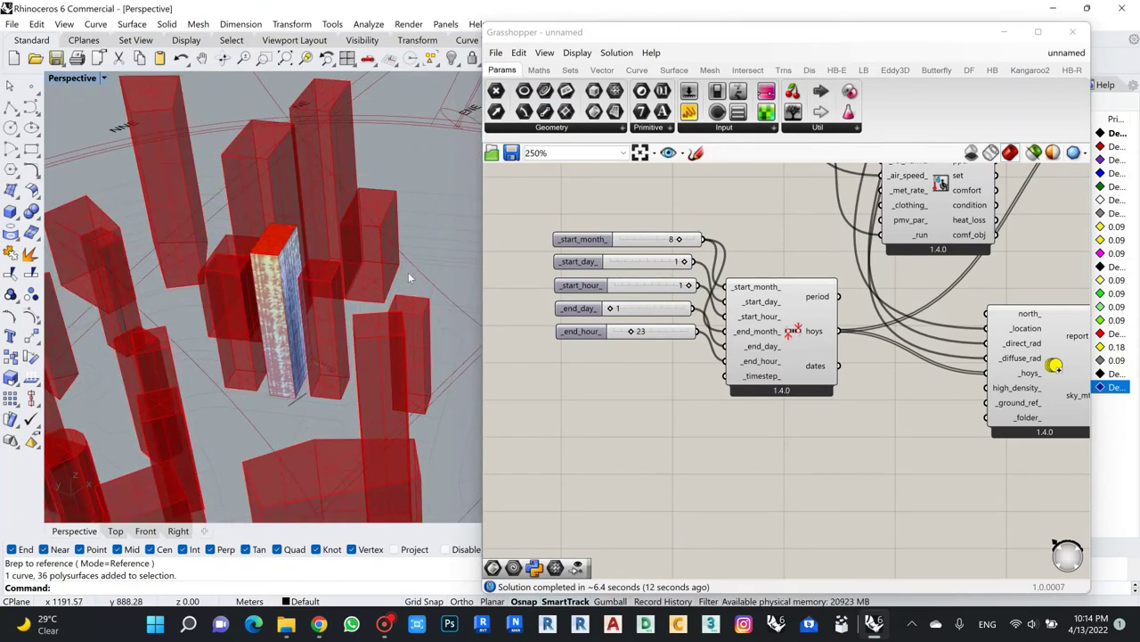
pyautogui.moveTo(413, 269); pyautogui.dragTo(282, 343, button='right')
pyautogui.scroll(-8, 314, 329)
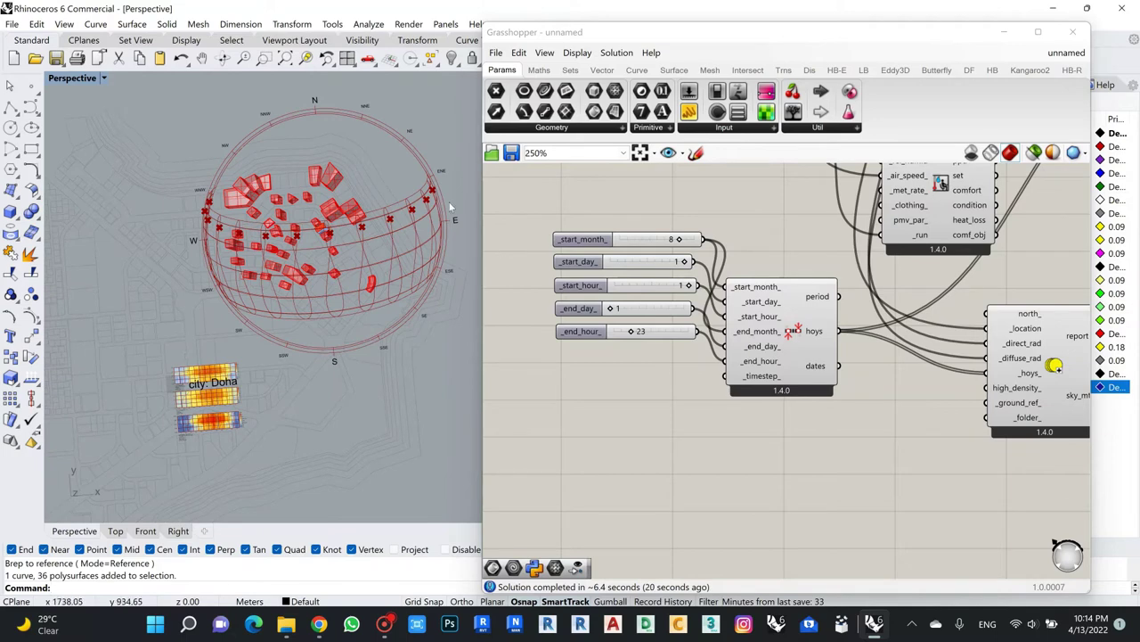
pyautogui.moveTo(320, 343); pyautogui.dragTo(296, 306, button='right')
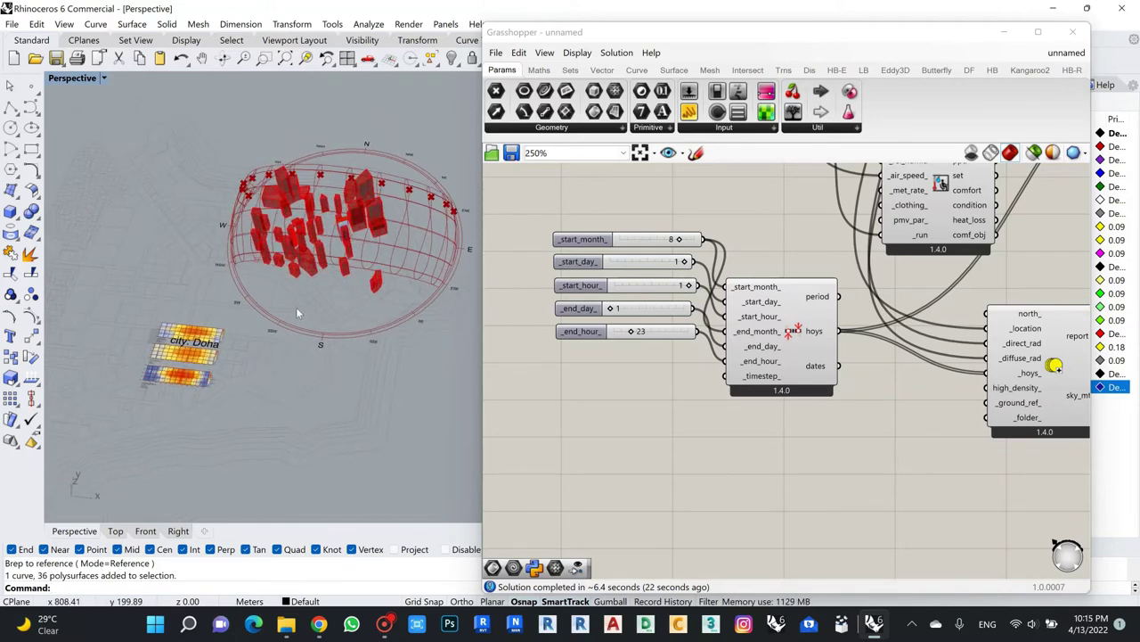
# Turn off the preview of the incident radiation component so its coloured mesh is hidden in the Perspective view.
pyautogui.scroll(-1, 636, 342)
pyautogui.scroll(-5, 636, 339)
pyautogui.scroll(7, 898, 376)
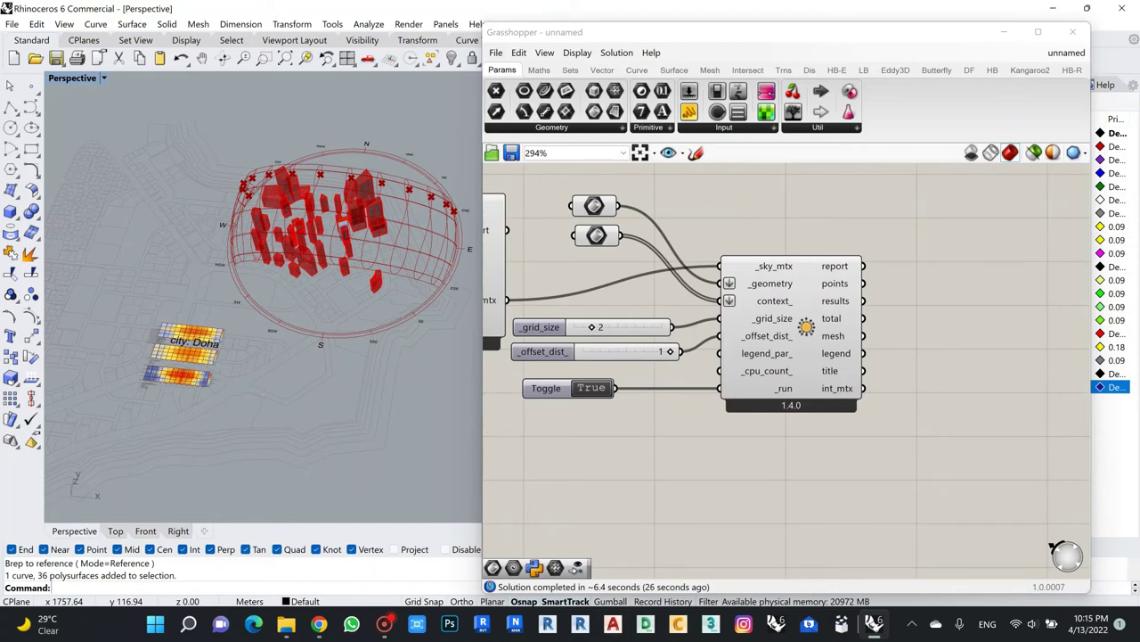
pyautogui.click(863, 70)
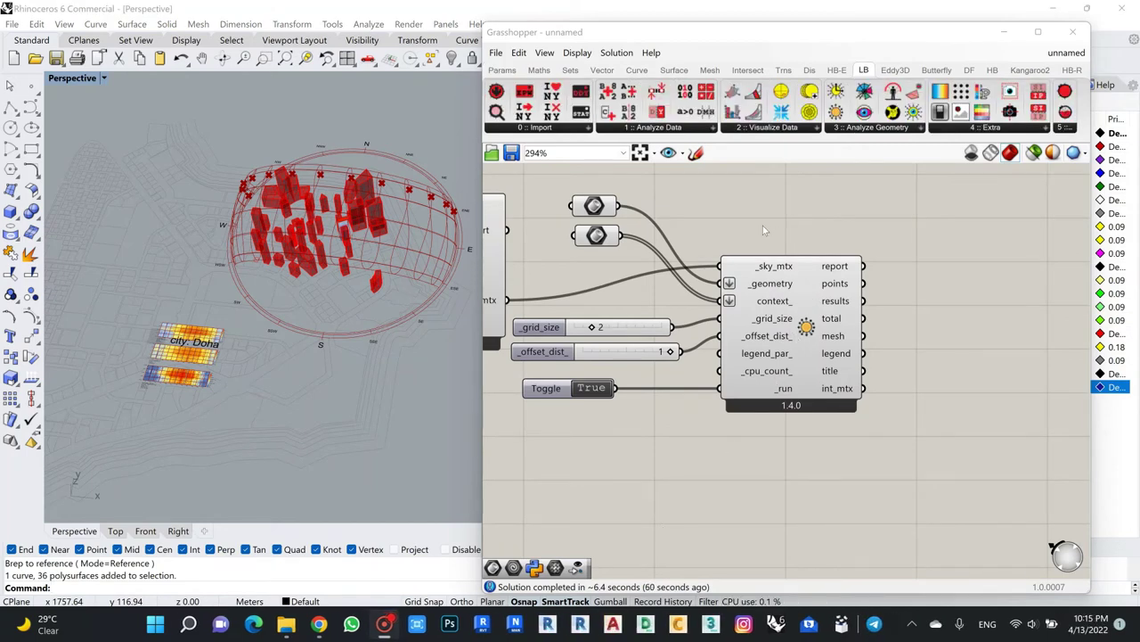
pyautogui.scroll(-2, 835, 322)
pyautogui.scroll(2, 821, 334)
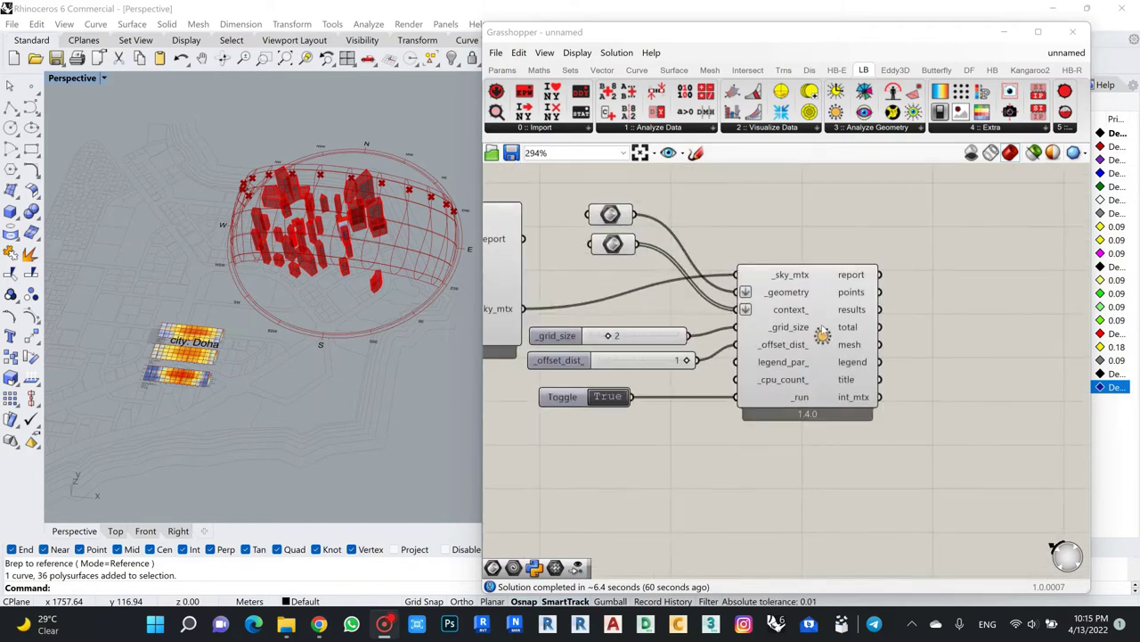
pyautogui.rightClick(822, 330)
pyautogui.click(840, 412)
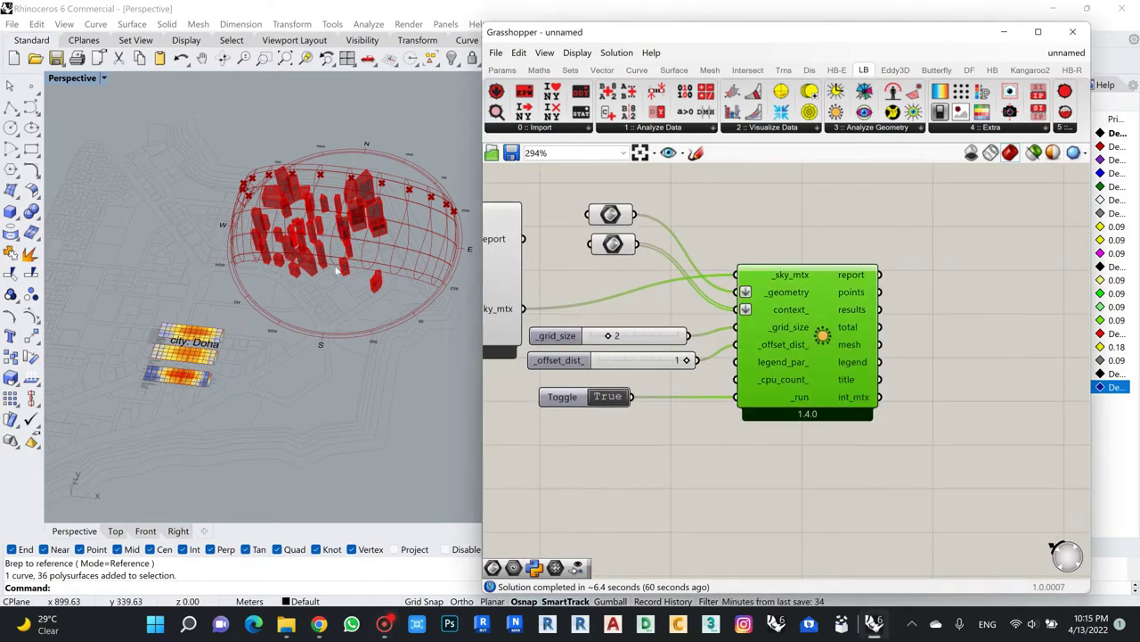
pyautogui.scroll(5, 336, 272)
pyautogui.scroll(-4, 331, 309)
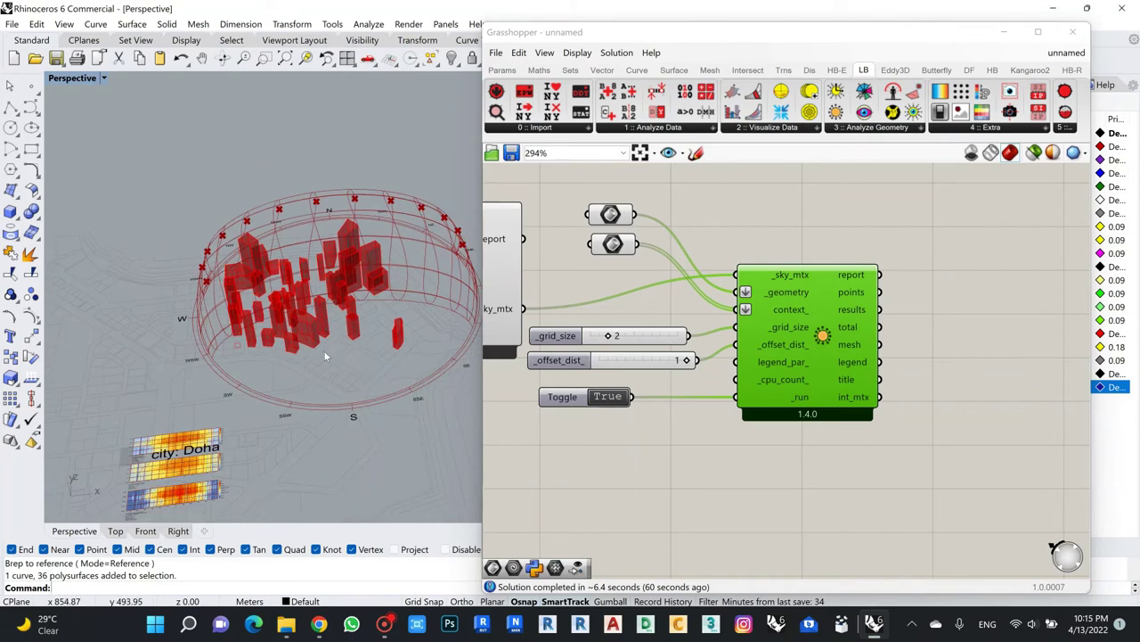
pyautogui.scroll(1, 325, 357)
# Add an LB View Percent component to the canvas below the incident radiation component.
pyautogui.click(870, 128)
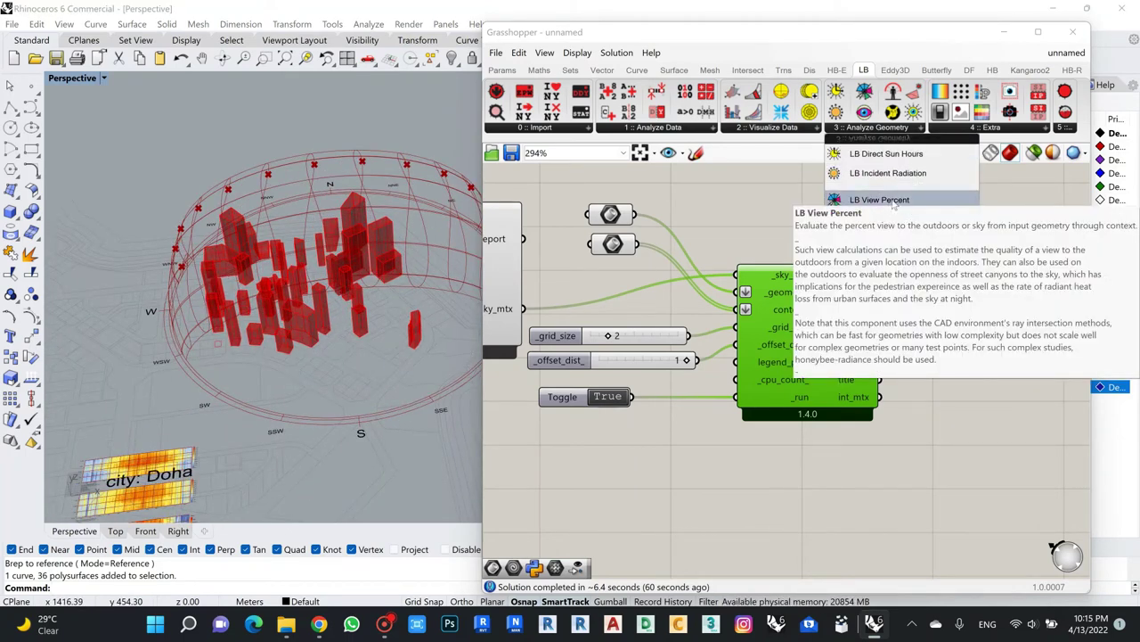
pyautogui.moveTo(894, 205); pyautogui.dragTo(857, 362)
pyautogui.moveTo(858, 363)
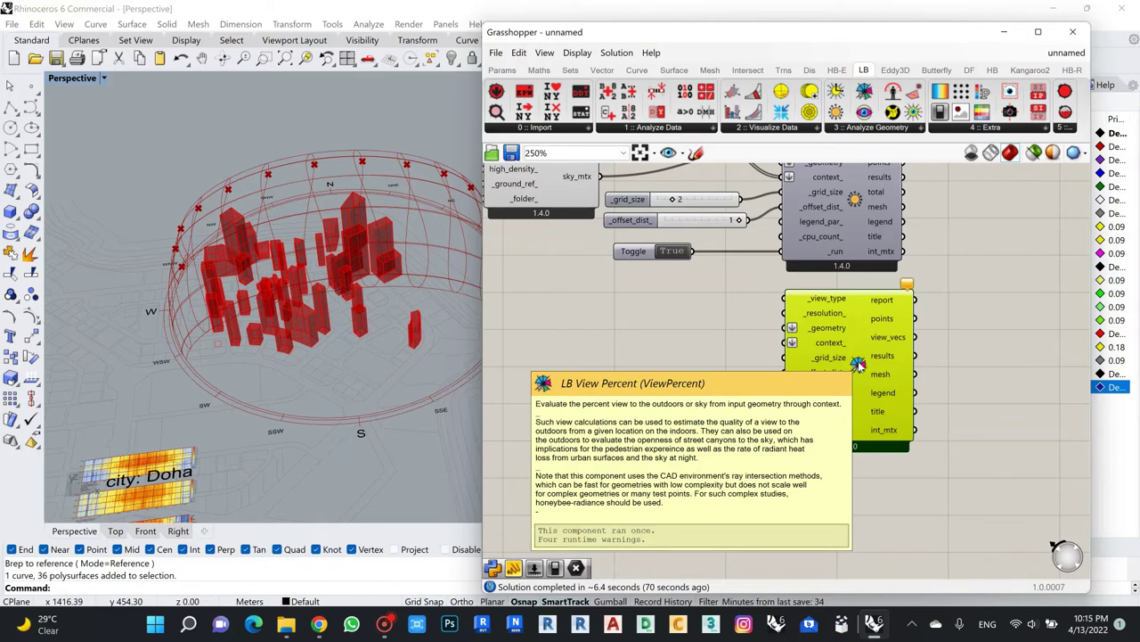
pyautogui.click(701, 366)
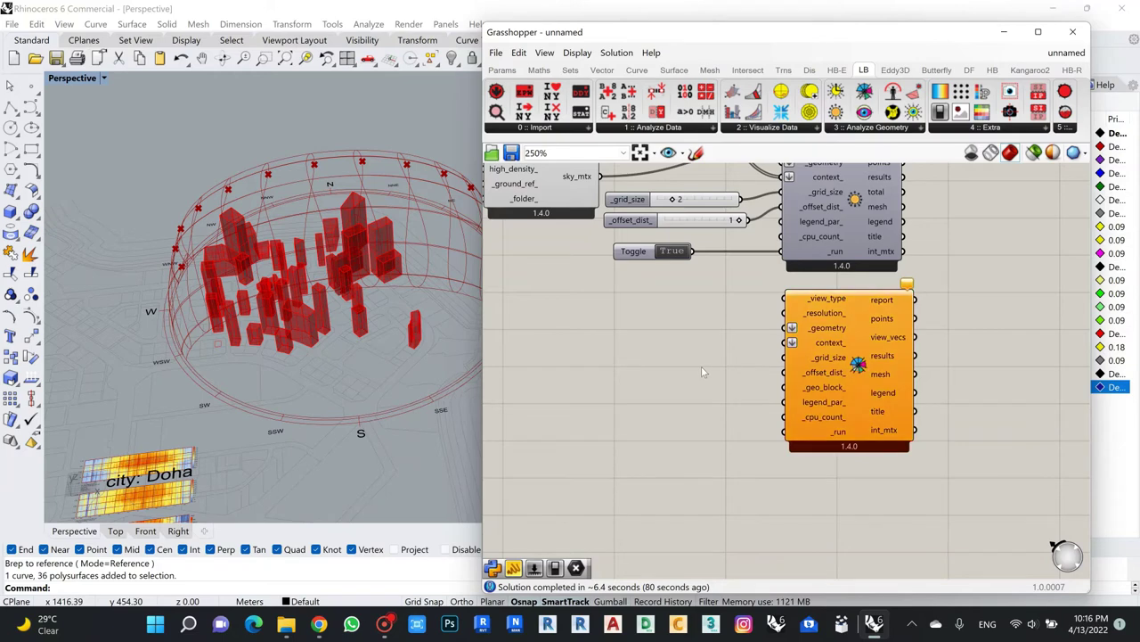
# Move the View Percent component beneath the Boolean toggle that drives the incident radiation component.
pyautogui.scroll(-4, 696, 388)
pyautogui.scroll(4, 762, 354)
pyautogui.moveTo(781, 399); pyautogui.dragTo(657, 392)
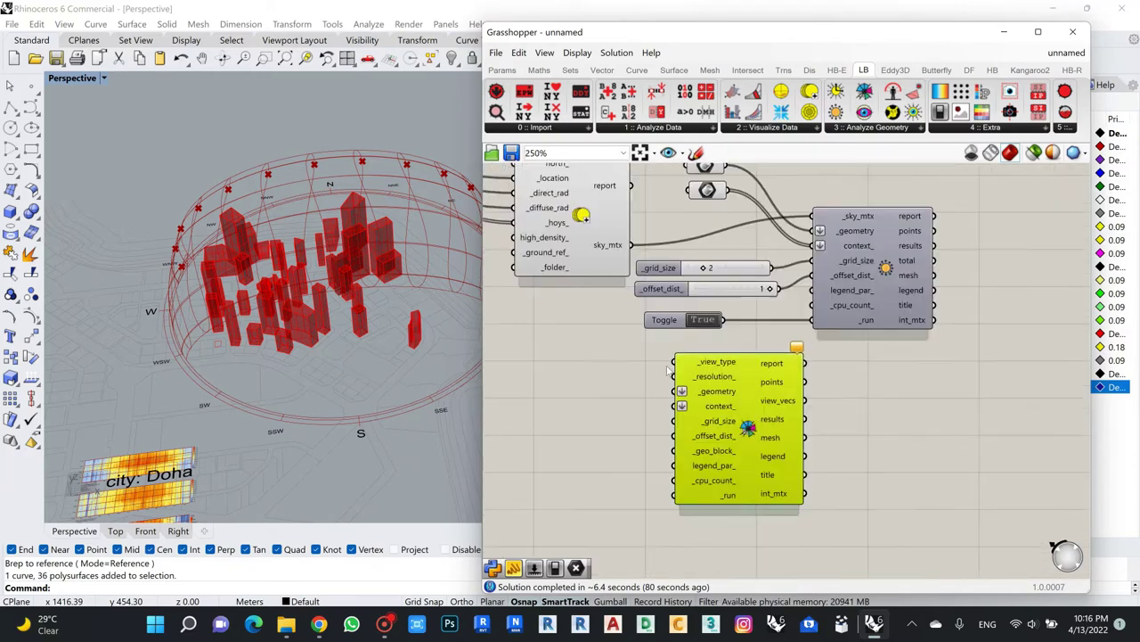
# Add a number slider with the value 2 and connect it to the View Percent component's _view_type input for a spherical view.
pyautogui.scroll(3, 678, 332)
pyautogui.moveTo(753, 381)
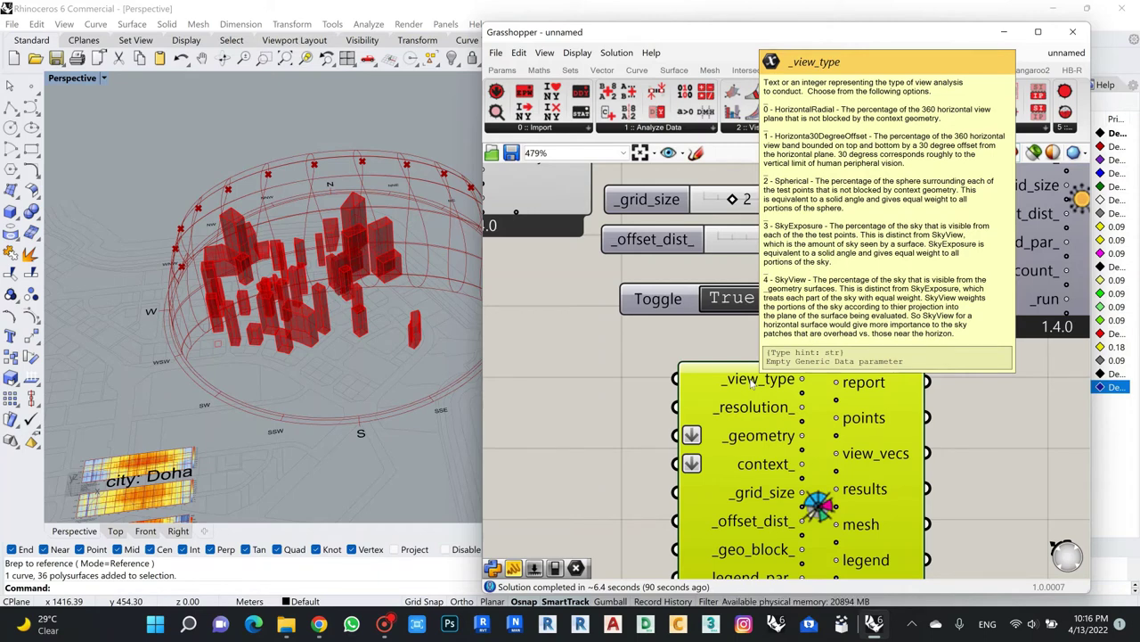
pyautogui.scroll(-2, 950, 378)
pyautogui.scroll(1, 618, 386)
pyautogui.click(624, 379)
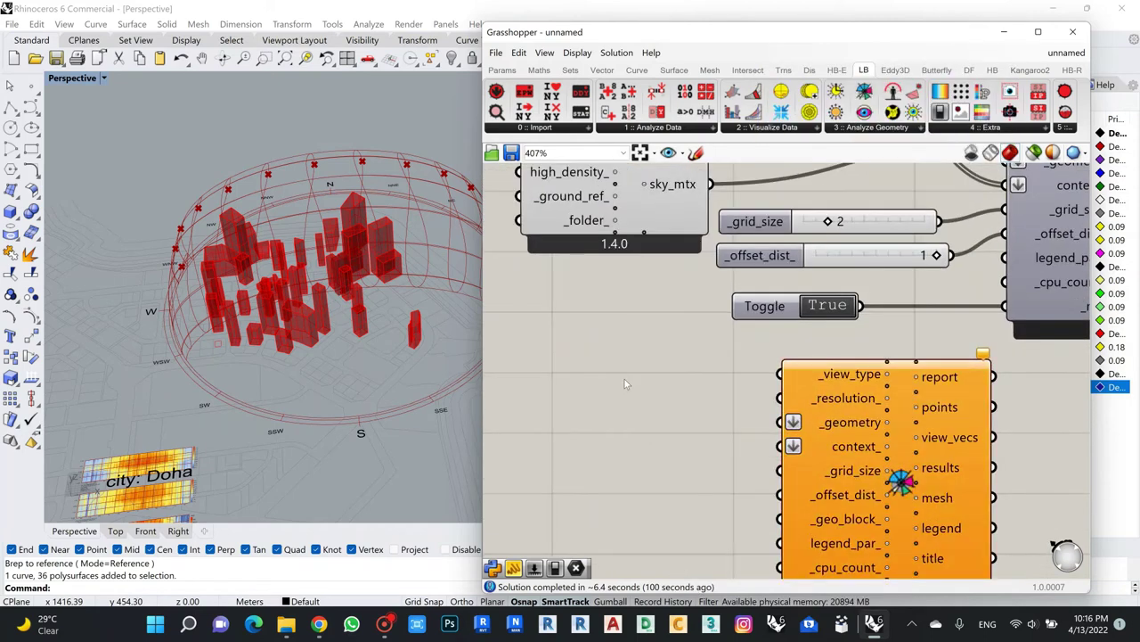
pyautogui.doubleClick(625, 378)
pyautogui.write('2')
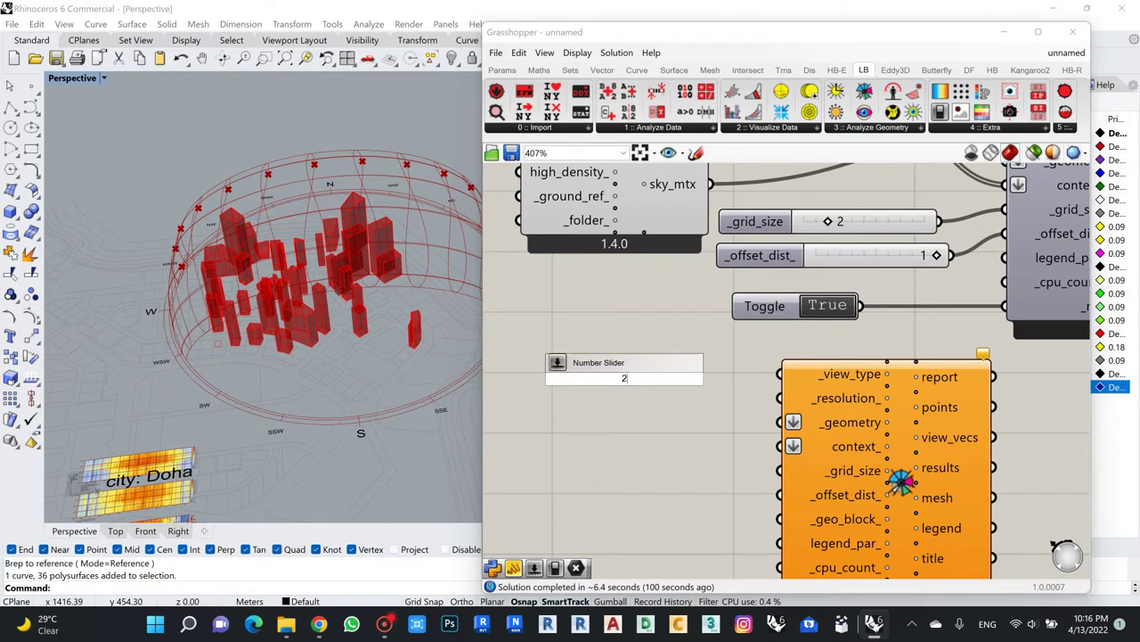
pyautogui.click(669, 364)
pyautogui.click(709, 370)
pyautogui.moveTo(751, 374); pyautogui.dragTo(782, 375)
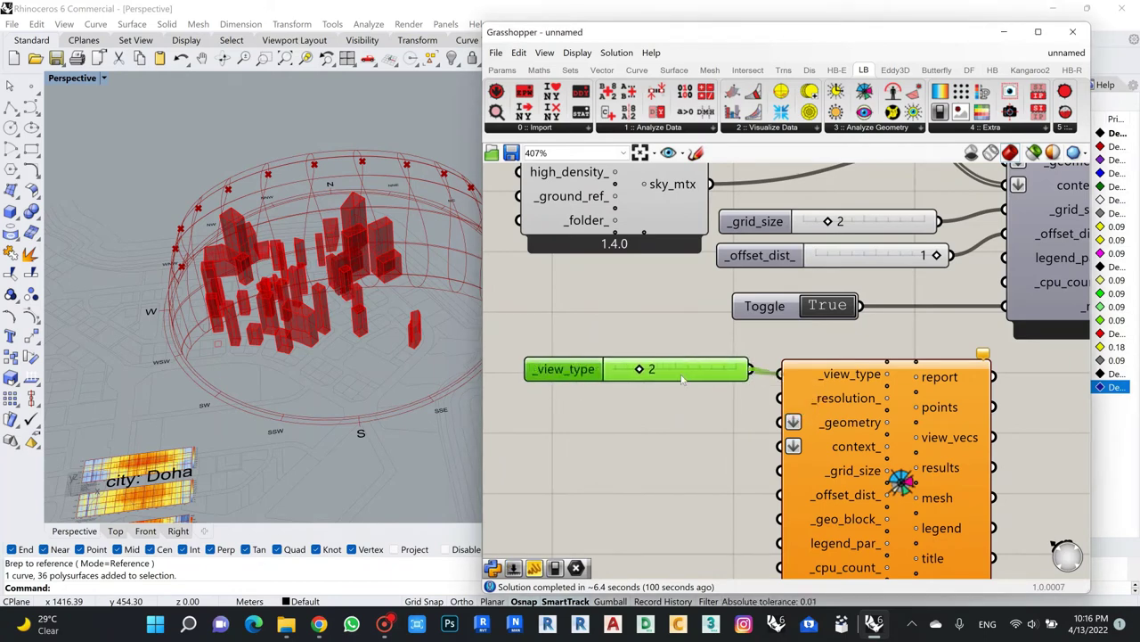
# Read the description of the View Percent component's _resolution_ input and look over its remaining inputs.
pyautogui.scroll(-2, 682, 378)
pyautogui.scroll(1, 757, 369)
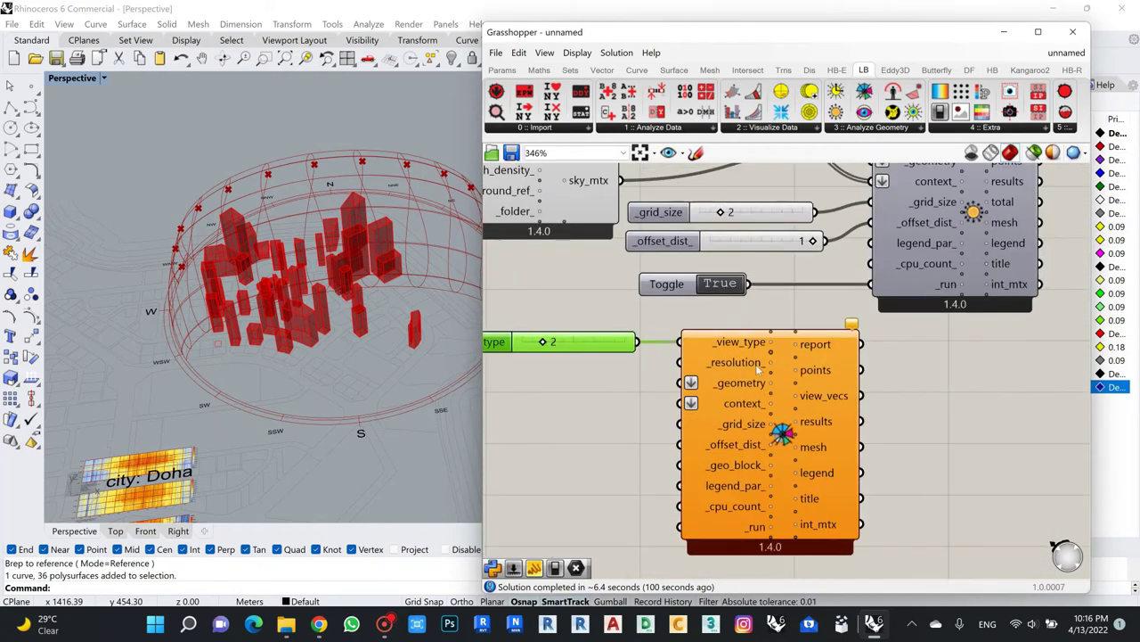
pyautogui.moveTo(736, 363)
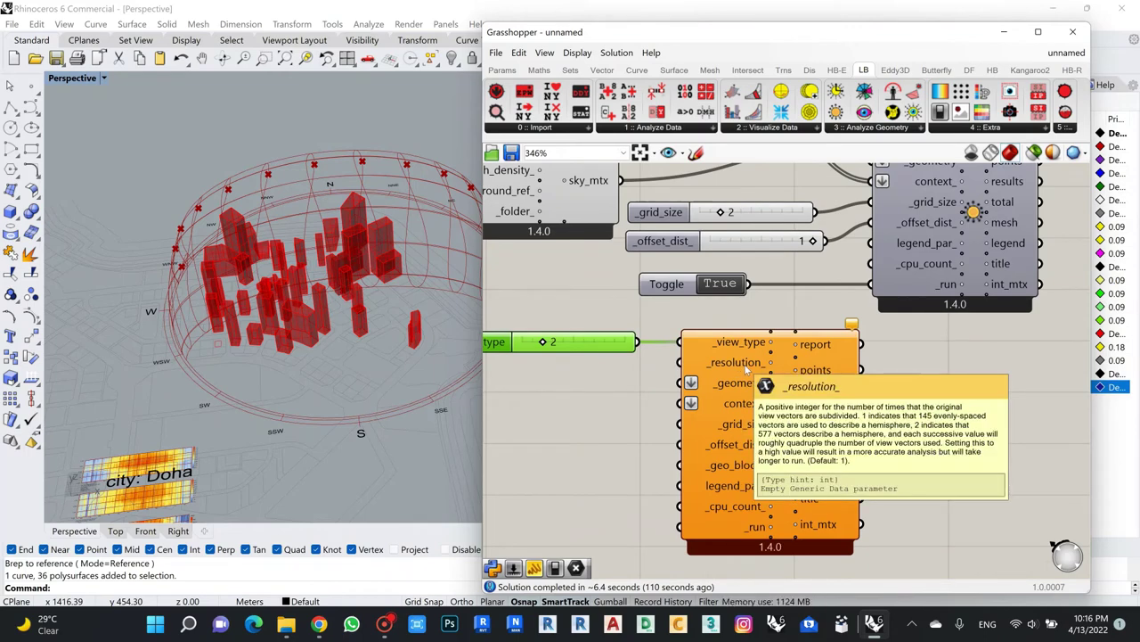
pyautogui.scroll(3, 746, 369)
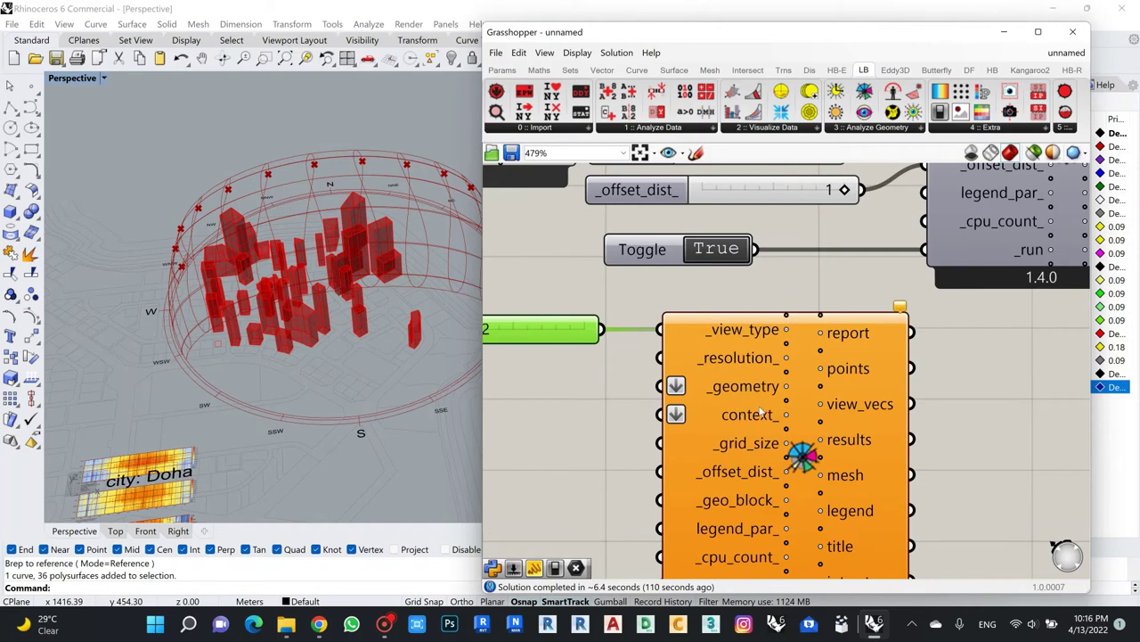
pyautogui.scroll(-7, 760, 408)
pyautogui.scroll(3, 720, 299)
pyautogui.scroll(-1, 728, 273)
pyautogui.scroll(3, 784, 430)
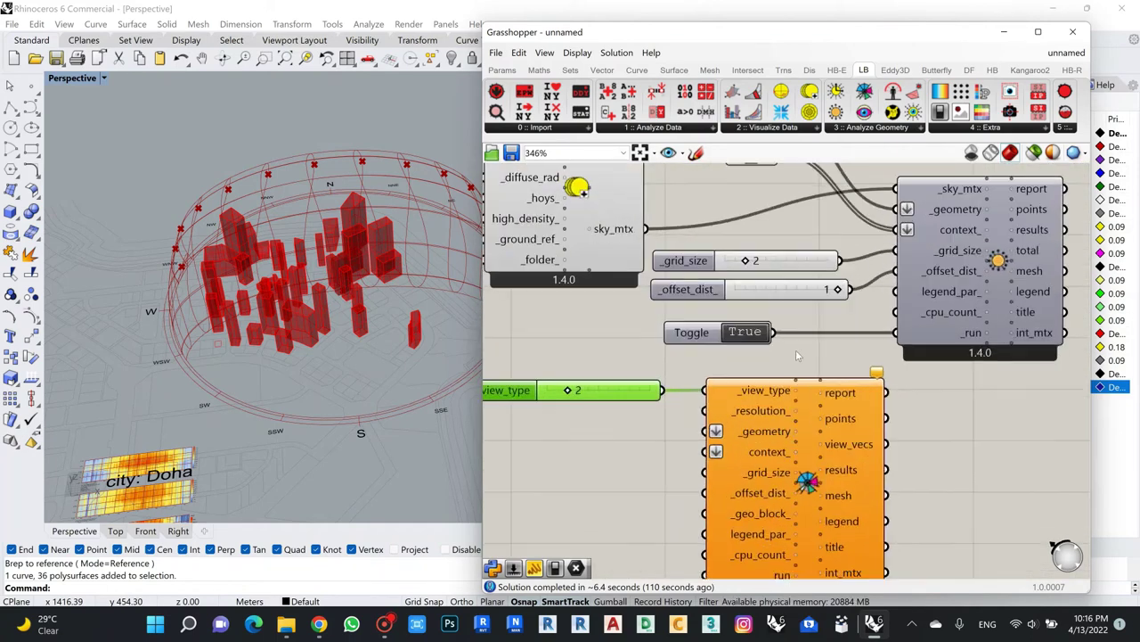
# Connect the study building and surrounding buildings geometry parameters to the View Percent component's _geometry and context_ inputs.
pyautogui.scroll(-2, 810, 328)
pyautogui.moveTo(777, 215); pyautogui.dragTo(733, 443)
pyautogui.moveTo(781, 240); pyautogui.dragTo(734, 456)
# Connect the existing _grid_size and _offset_dist_ sliders to the matching inputs of the View Percent component.
pyautogui.scroll(-2, 748, 342)
pyautogui.scroll(2, 765, 406)
pyautogui.moveTo(819, 287); pyautogui.dragTo(727, 449)
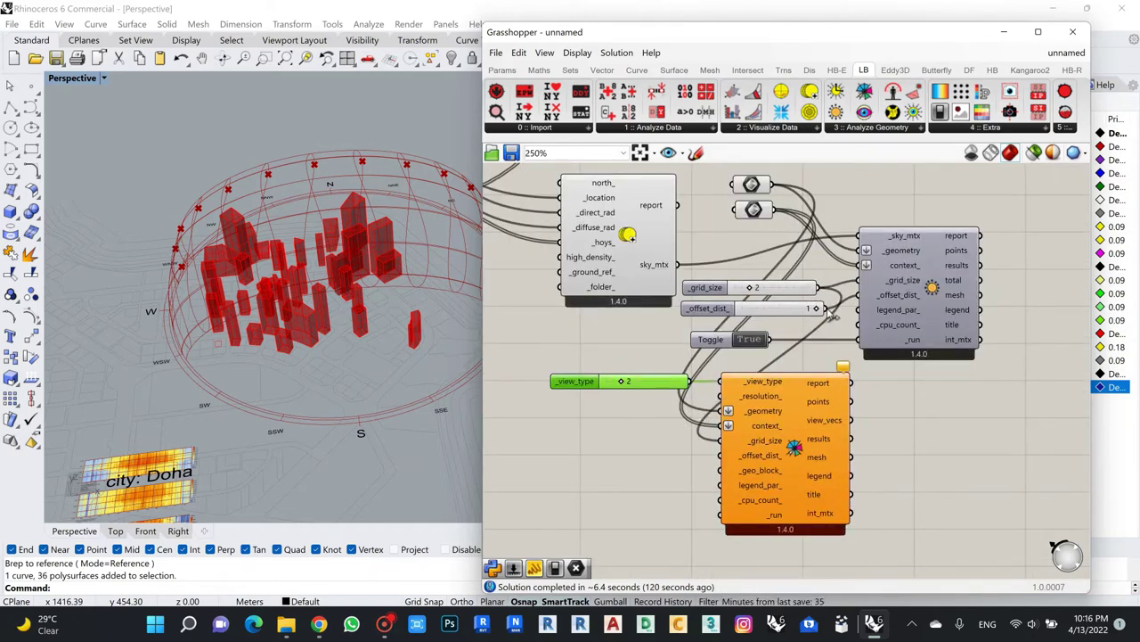
pyautogui.moveTo(824, 308); pyautogui.dragTo(711, 472)
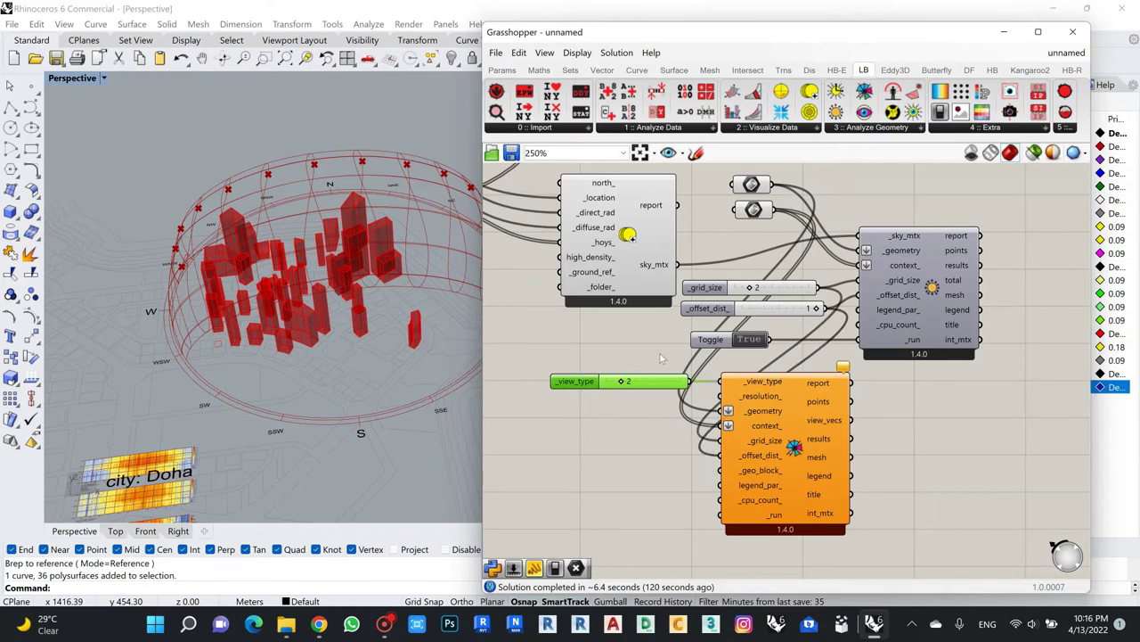
# Add a Boolean Toggle set to False and connect it to the View Percent component's _geo_block_ input.
pyautogui.scroll(-2, 713, 461)
pyautogui.scroll(5, 713, 461)
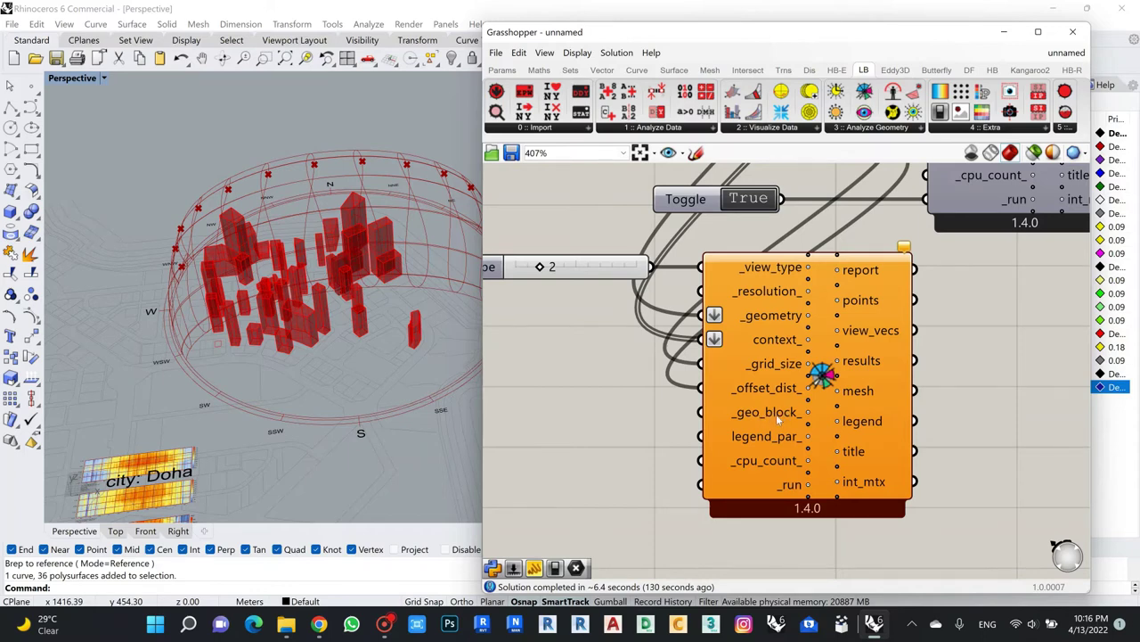
pyautogui.moveTo(777, 418)
pyautogui.click(501, 70)
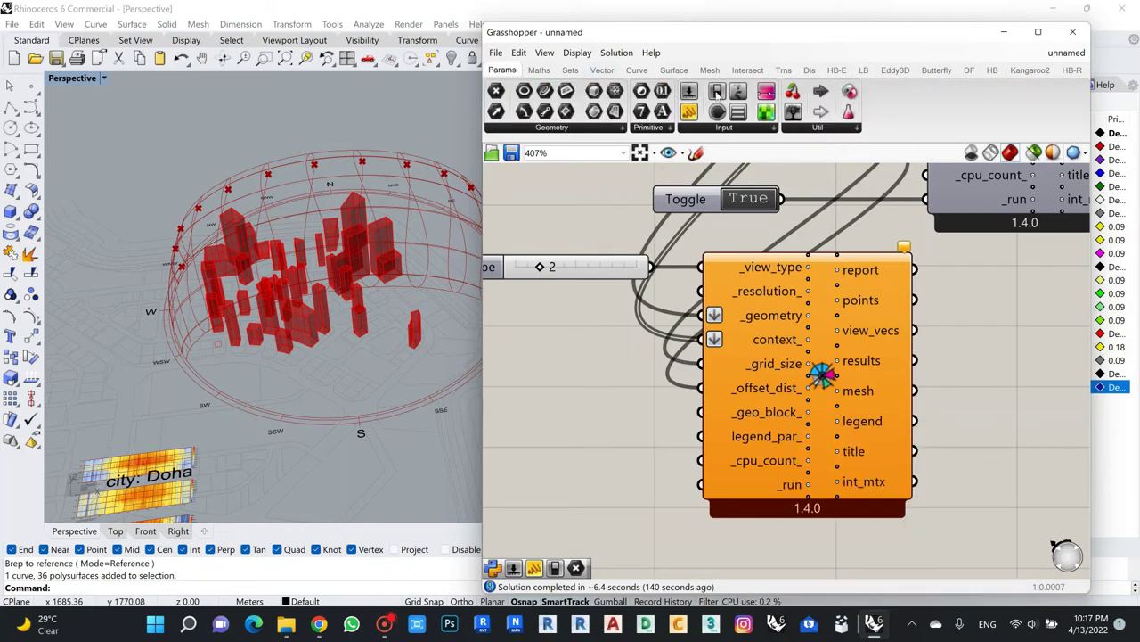
pyautogui.moveTo(559, 427); pyautogui.dragTo(701, 411)
pyautogui.click(609, 403)
pyautogui.click(612, 403)
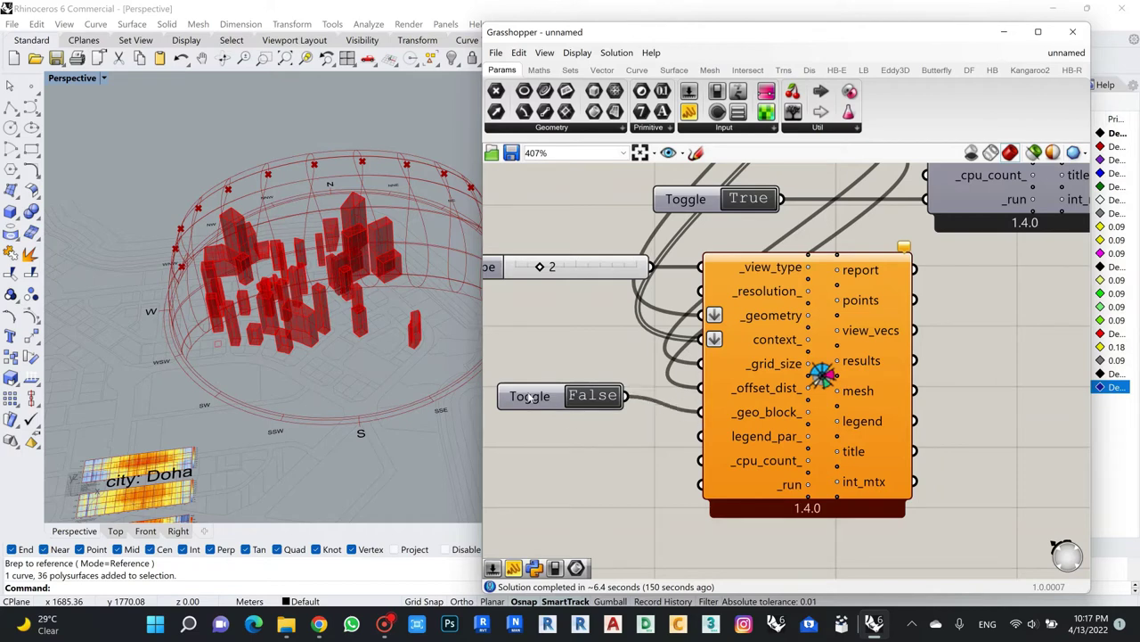
pyautogui.moveTo(529, 398); pyautogui.dragTo(559, 390)
pyautogui.scroll(-1, 528, 413)
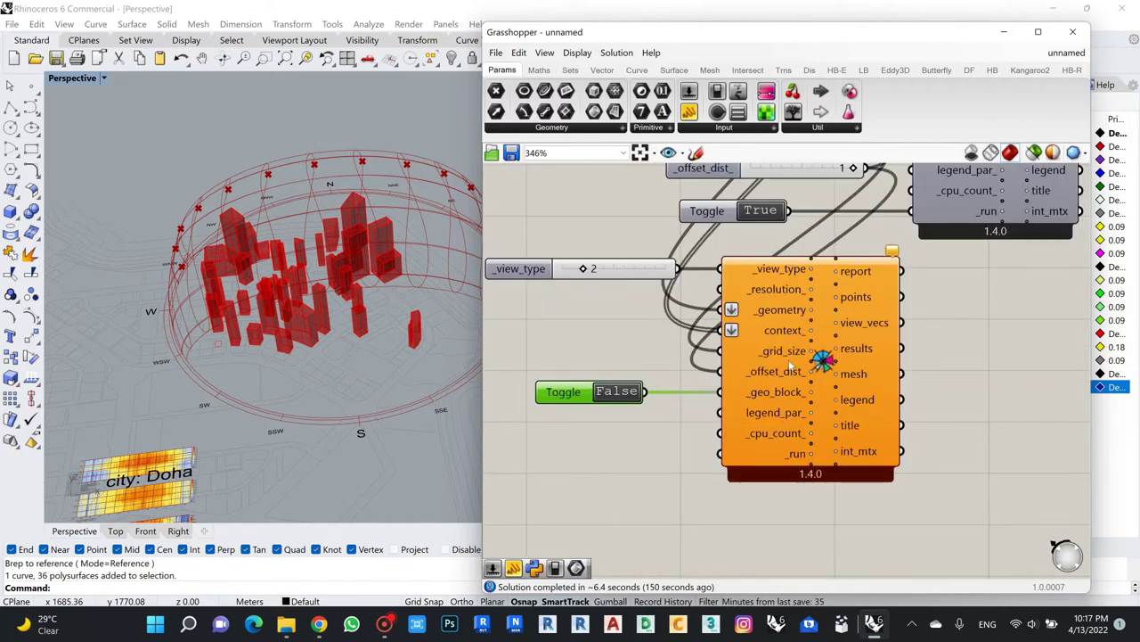
# Add another Boolean Toggle, connect it to the View Percent component's _run input and set it to True.
pyautogui.scroll(-2, 791, 365)
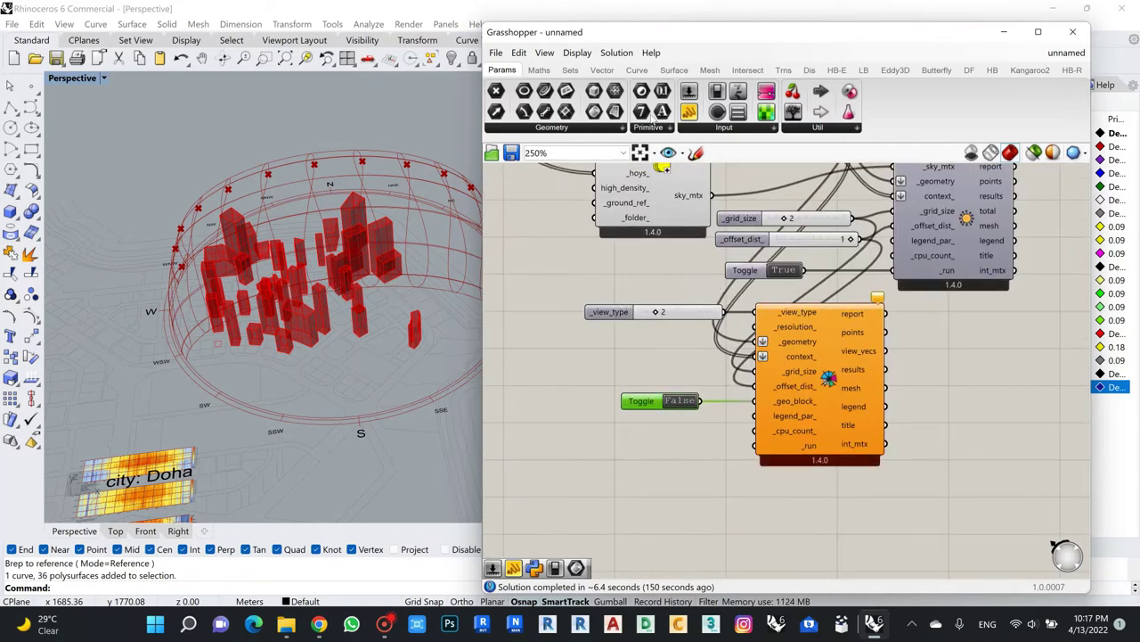
pyautogui.moveTo(718, 92); pyautogui.dragTo(788, 439)
pyautogui.scroll(2, 659, 456)
pyautogui.doubleClick(662, 452)
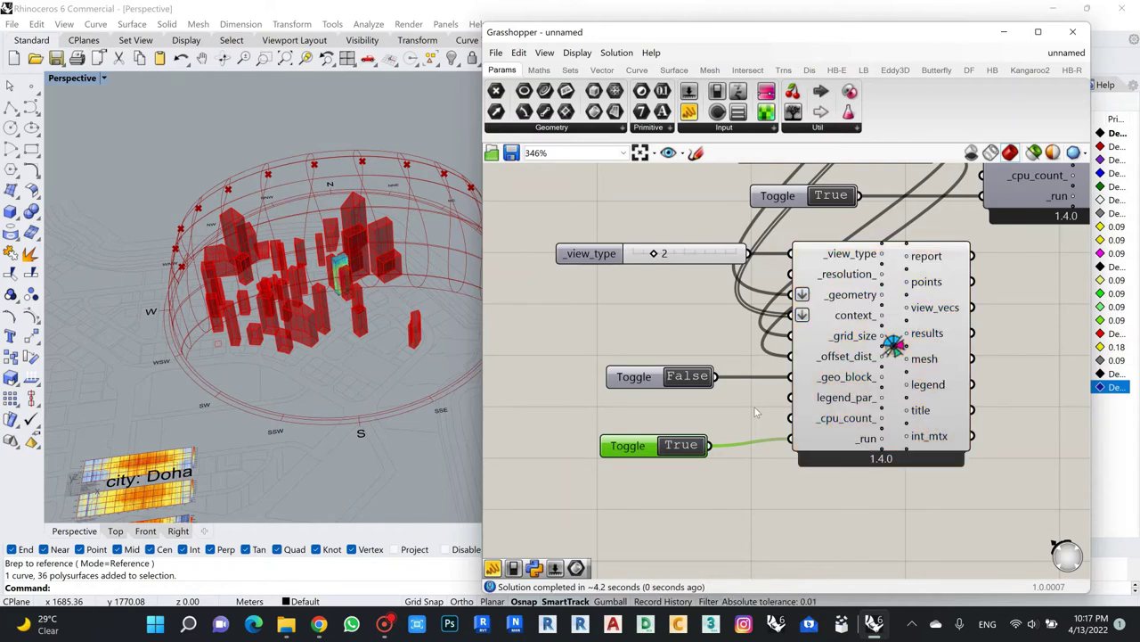
# Examine the spherical view legend and its percentage scale beside the base of the study building.
pyautogui.scroll(10, 348, 276)
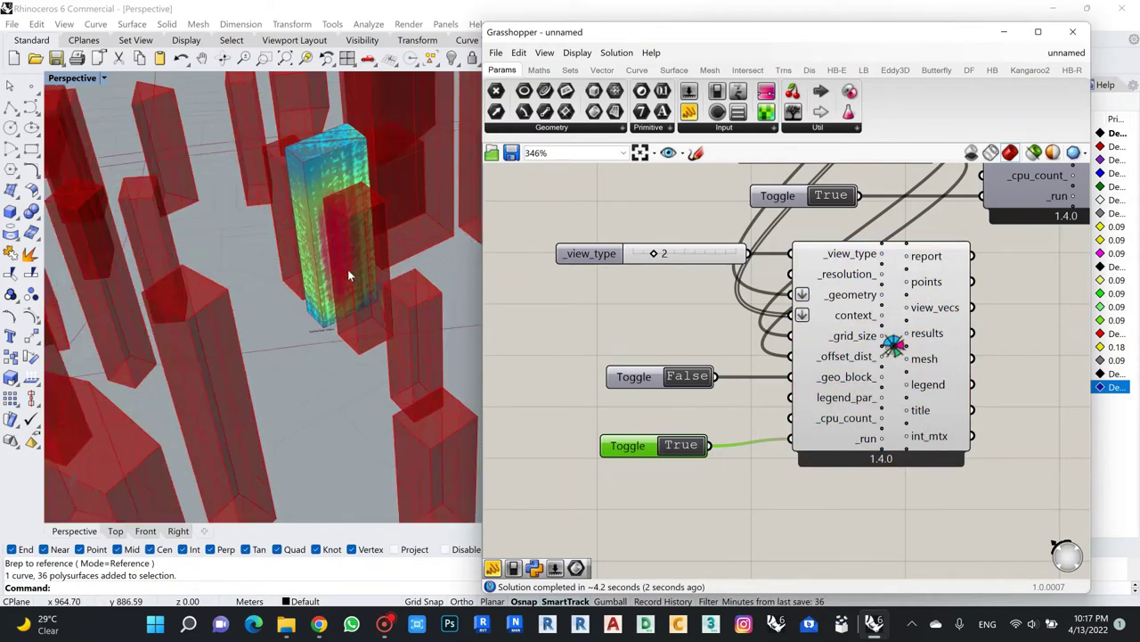
pyautogui.moveTo(348, 274); pyautogui.dragTo(399, 206, button='right')
pyautogui.scroll(-5, 399, 206)
pyautogui.scroll(8, 387, 218)
pyautogui.scroll(1, 387, 286)
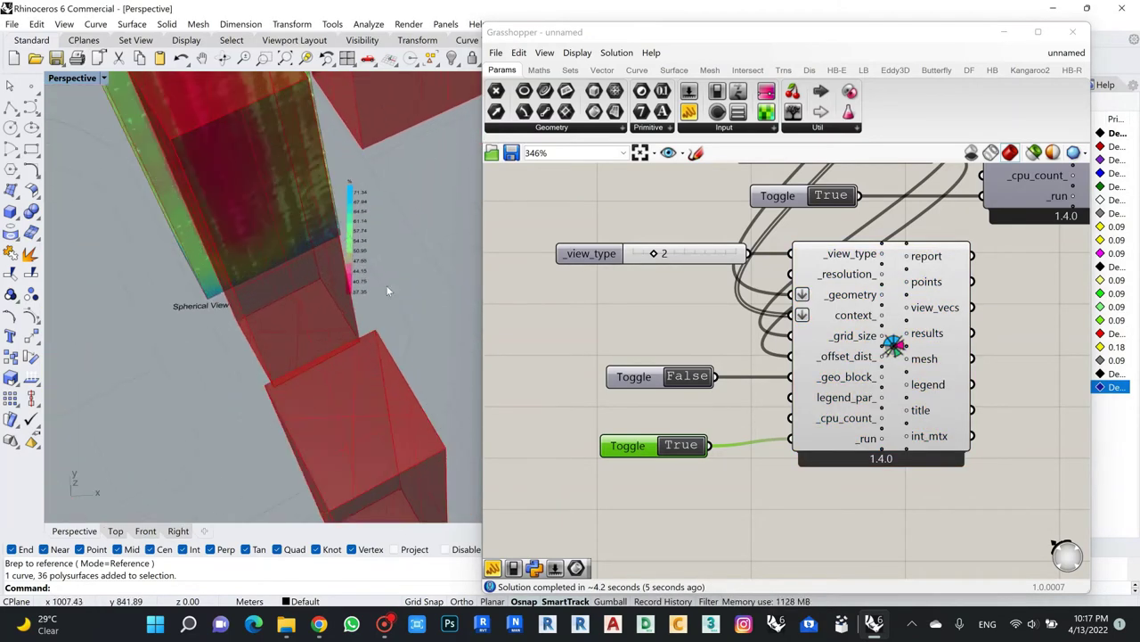
pyautogui.scroll(5, 387, 290)
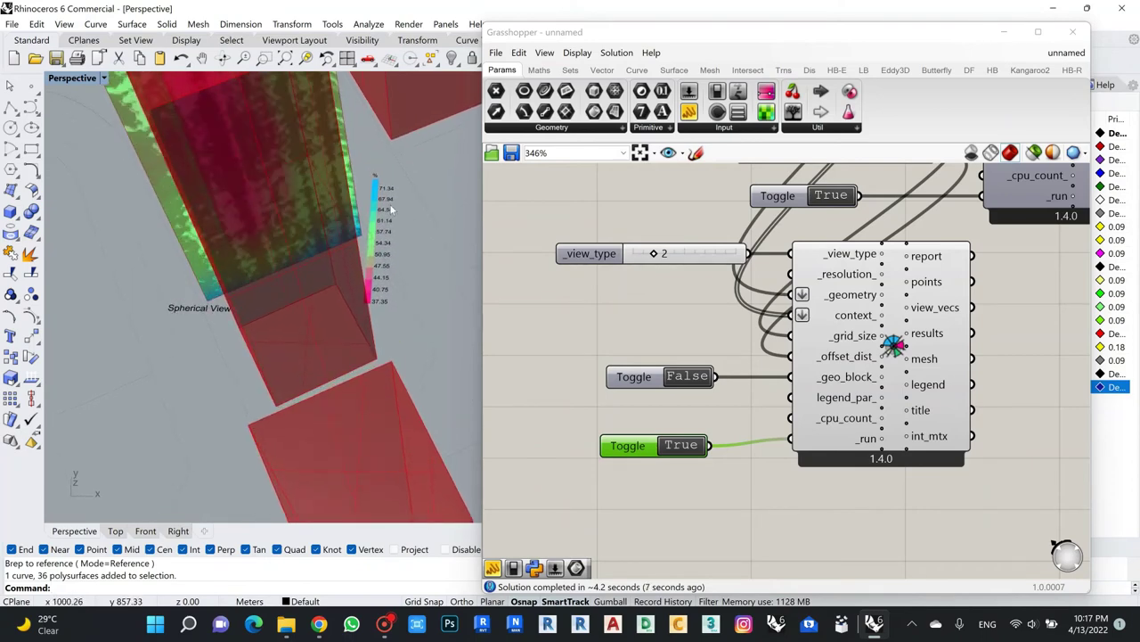
pyautogui.scroll(-4, 394, 221)
pyautogui.moveTo(392, 223); pyautogui.dragTo(320, 339, button='right')
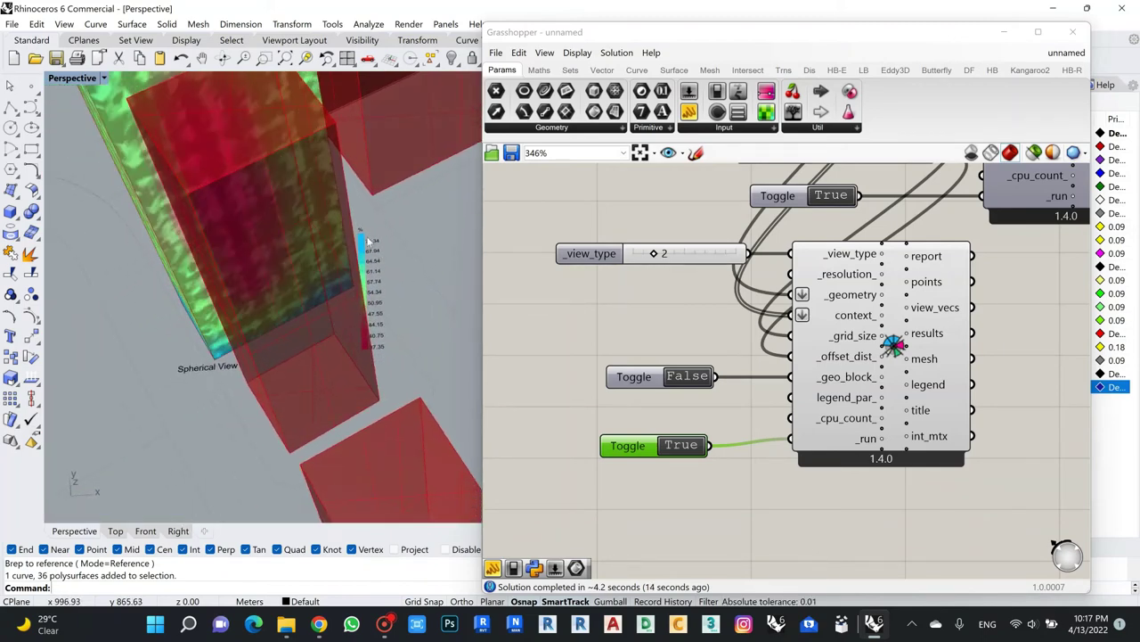
# Inspect the spherical view colours on the study building's roof and facades, especially where the neighbouring tower blocks it.
pyautogui.scroll(-2, 365, 250)
pyautogui.moveTo(268, 364); pyautogui.dragTo(343, 323, button='right')
pyautogui.scroll(-7, 342, 324)
pyautogui.scroll(10, 342, 328)
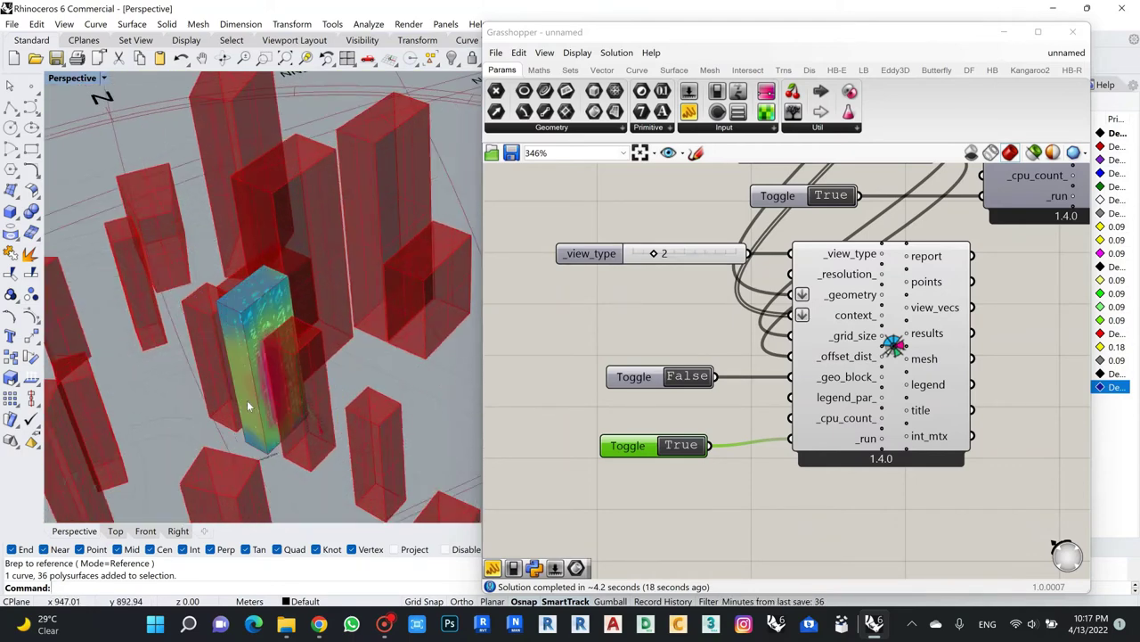
pyautogui.scroll(-5, 317, 349)
pyautogui.scroll(4, 246, 412)
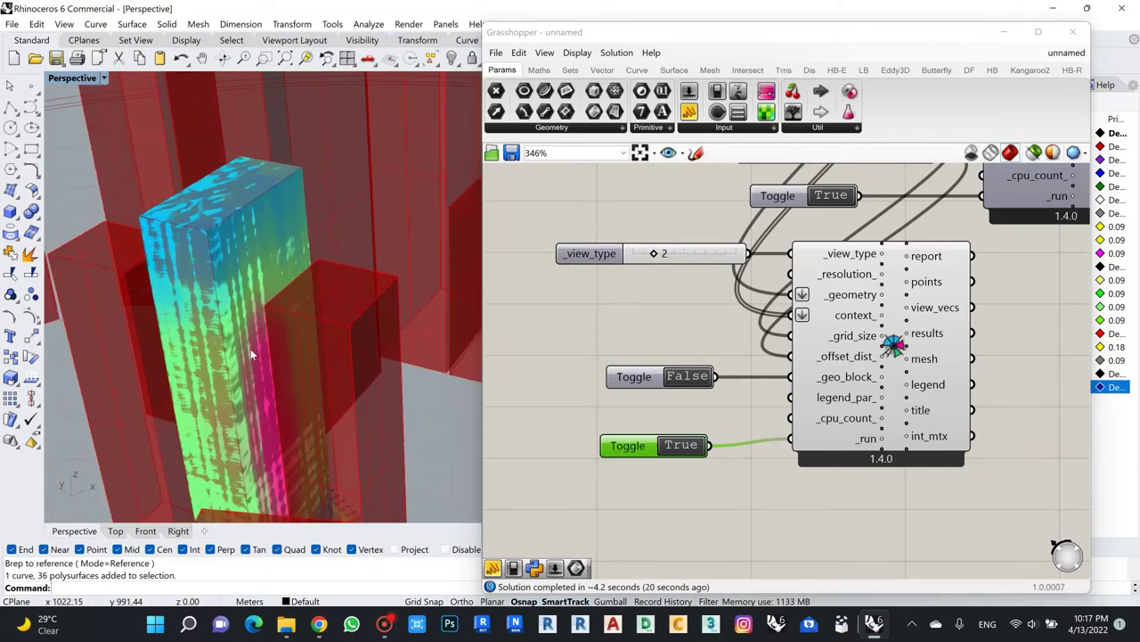
pyautogui.moveTo(248, 366); pyautogui.dragTo(298, 308, button='right')
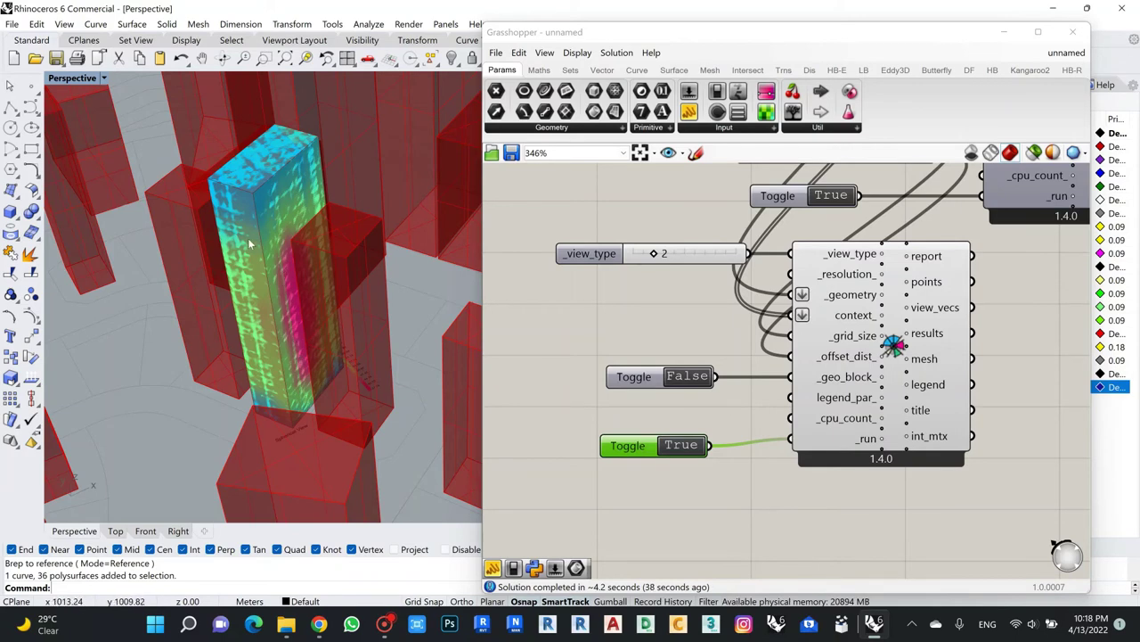
# Inspect the spherical view colours on the study building's roof and its opposite facades from several angles.
pyautogui.scroll(2, 291, 206)
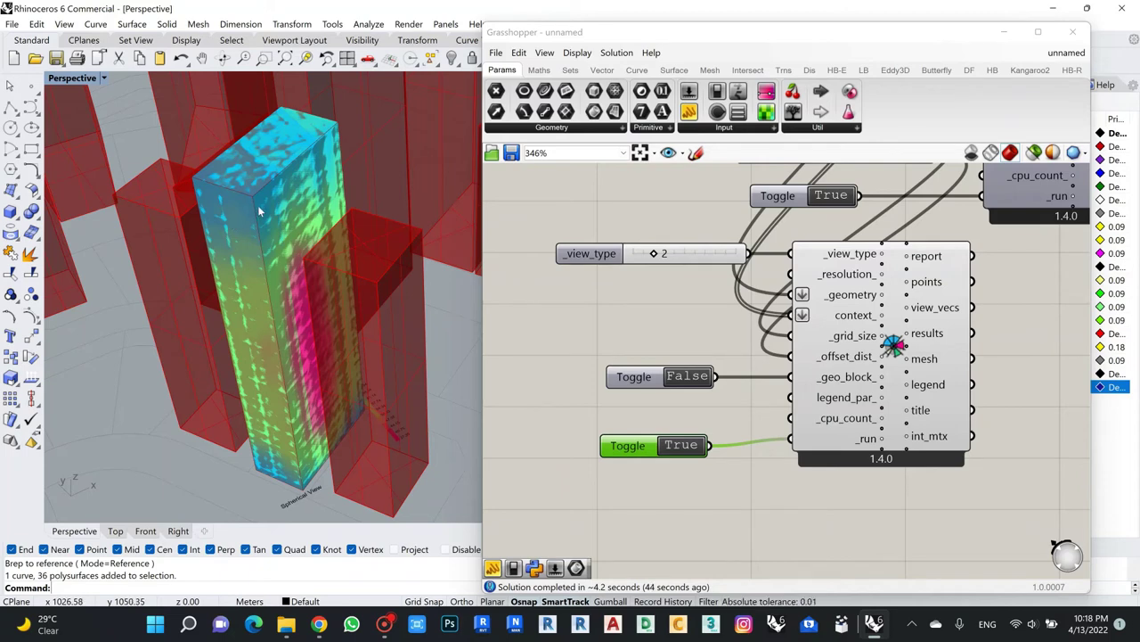
pyautogui.scroll(-5, 280, 189)
pyautogui.scroll(5, 275, 186)
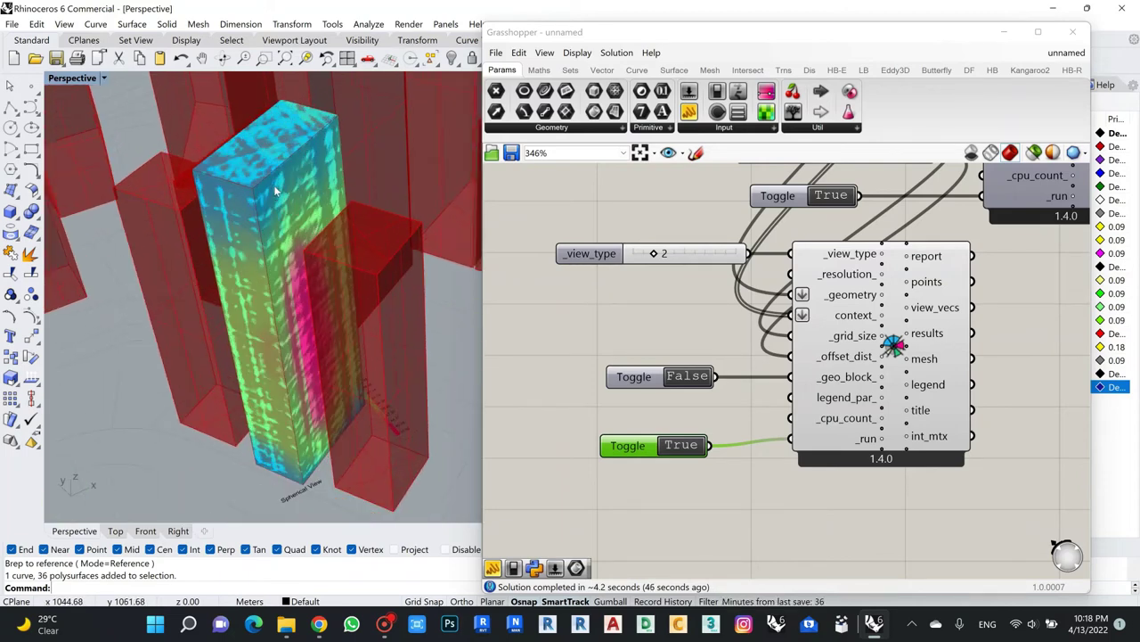
pyautogui.scroll(-7, 289, 252)
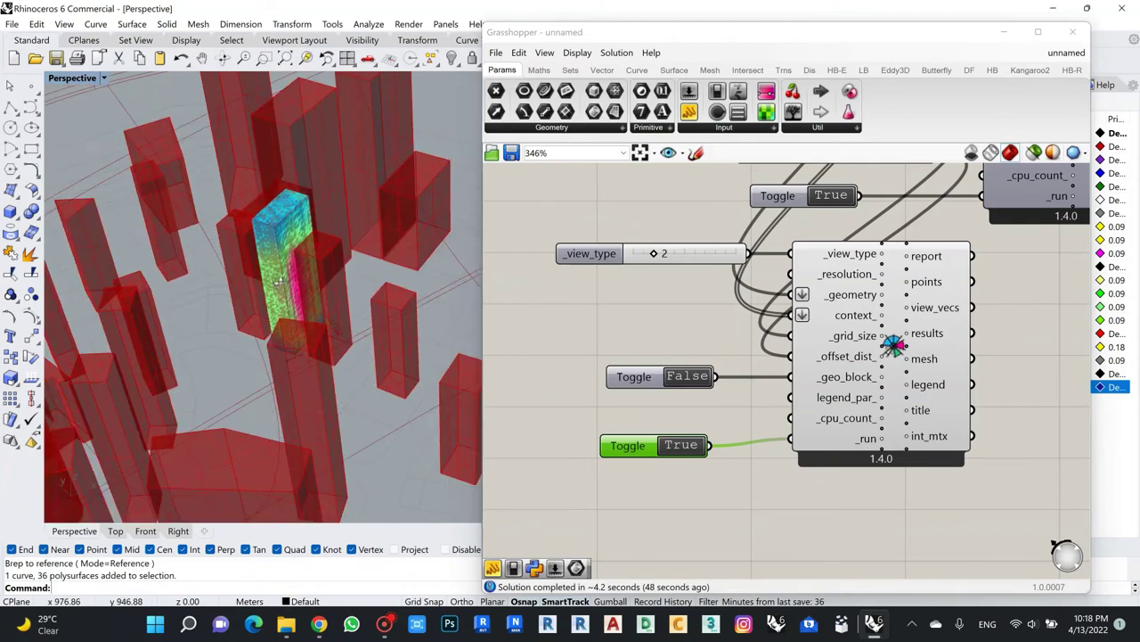
pyautogui.moveTo(294, 371); pyautogui.dragTo(350, 340, button='right')
pyautogui.scroll(-2, 359, 267)
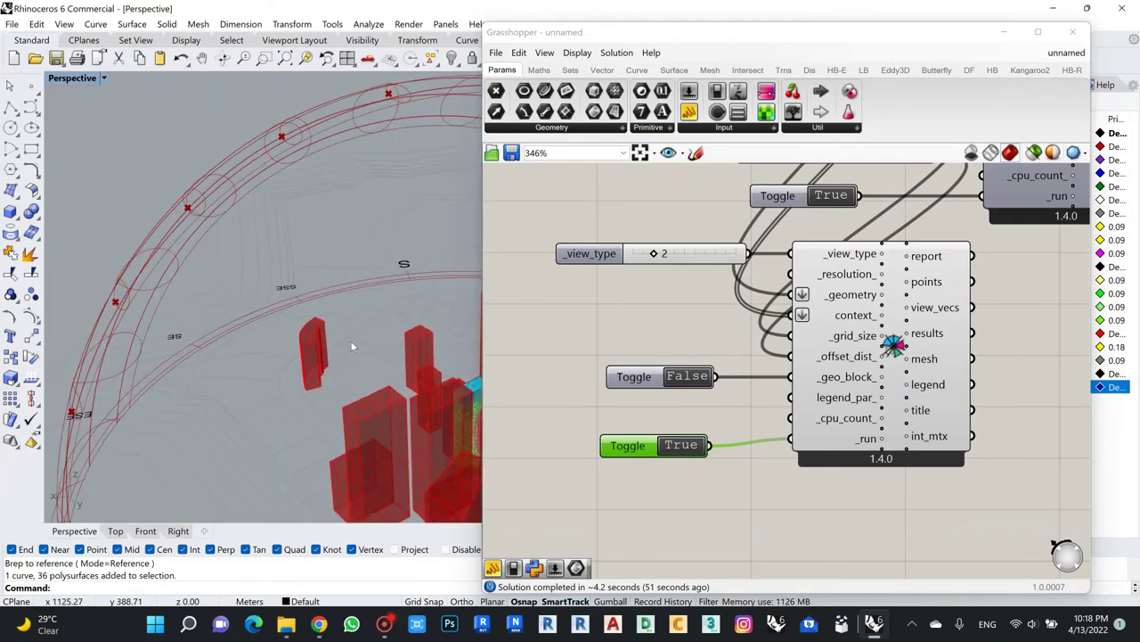
pyautogui.scroll(8, 428, 397)
pyautogui.scroll(-3, 294, 368)
pyautogui.scroll(-10, 290, 373)
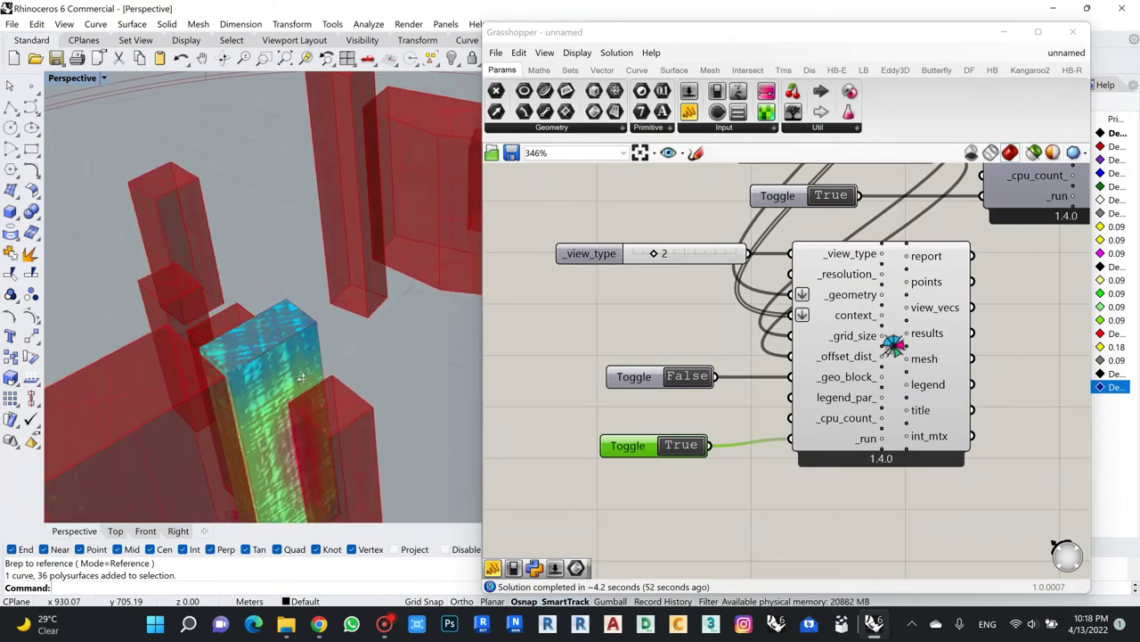
pyautogui.moveTo(321, 392); pyautogui.dragTo(443, 389, button='right')
pyautogui.scroll(5, 428, 388)
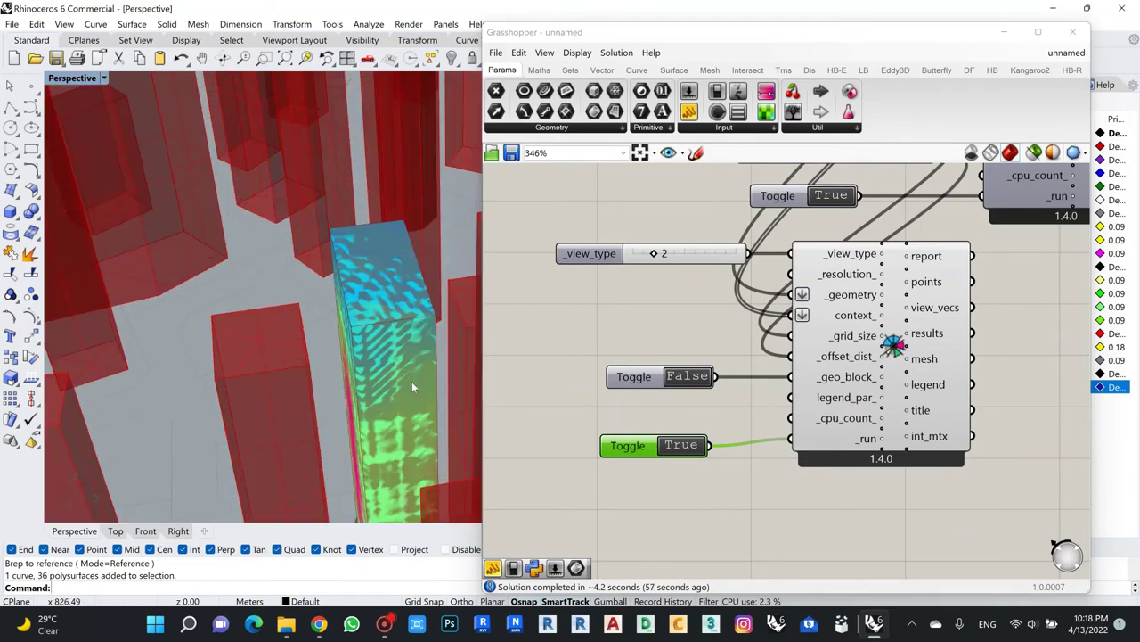
pyautogui.scroll(-5, 399, 379)
pyautogui.scroll(3, 376, 401)
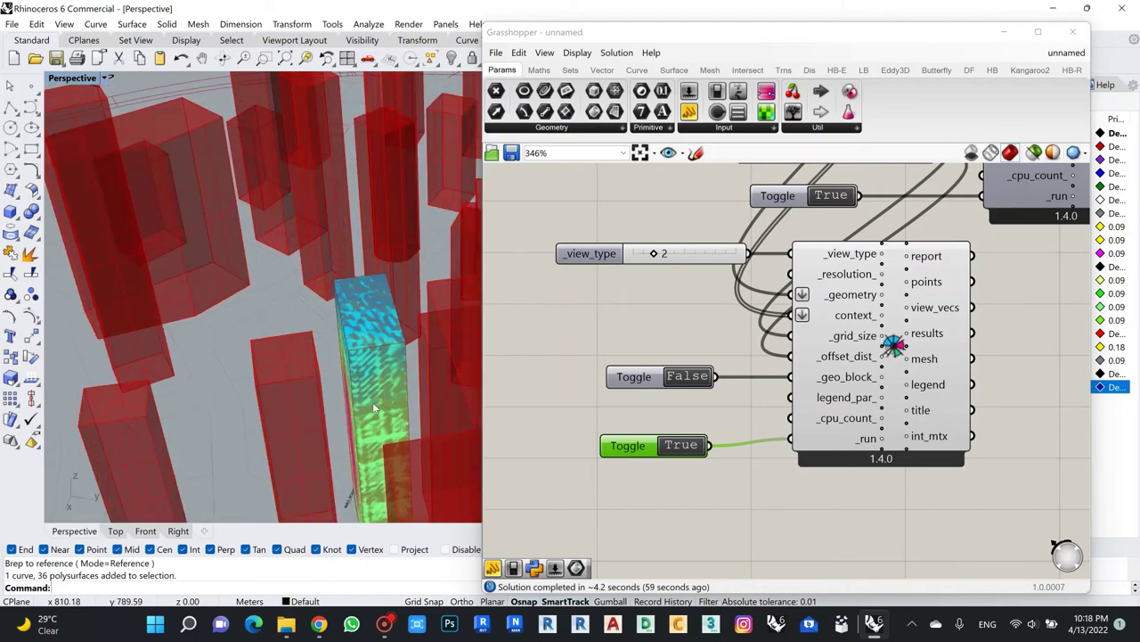
# Examine the study building's view results in relation to the surrounding towers and the compass directions across the whole site.
pyautogui.scroll(-3, 374, 383)
pyautogui.scroll(-3, 375, 383)
pyautogui.scroll(8, 379, 370)
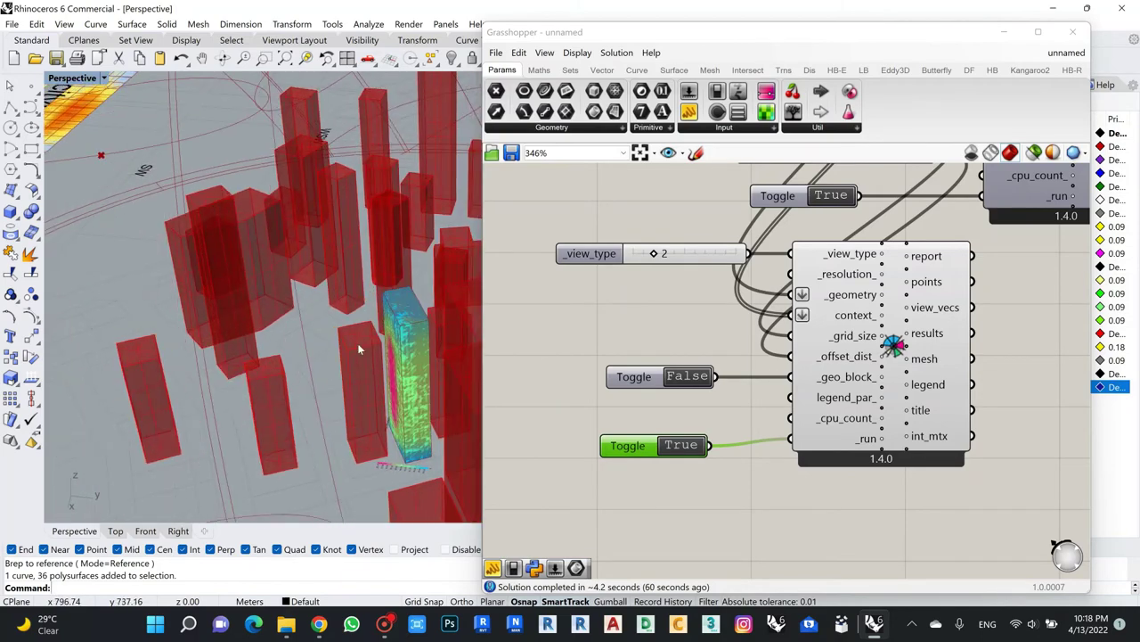
pyautogui.scroll(-8, 364, 294)
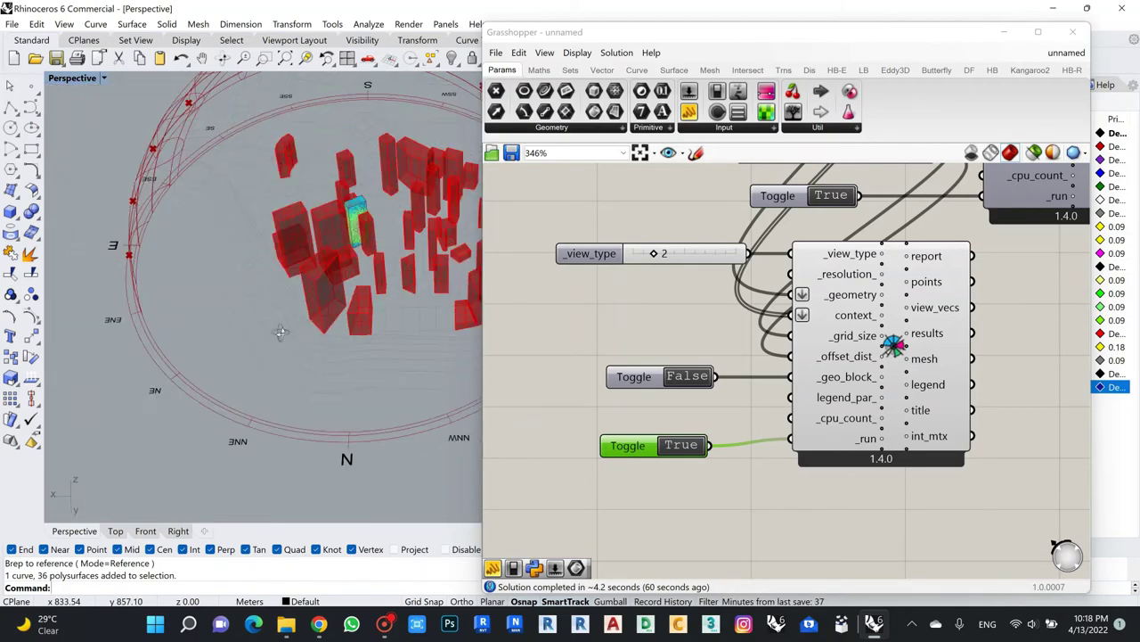
pyautogui.scroll(4, 312, 339)
pyautogui.scroll(2, 312, 339)
pyautogui.scroll(-6, 356, 307)
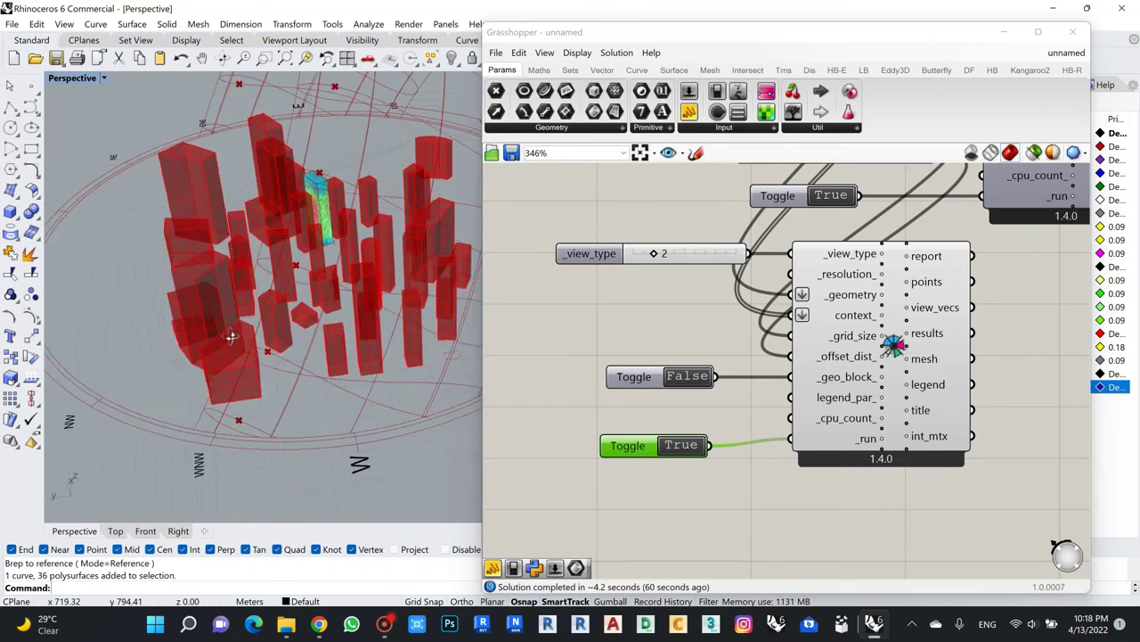
pyautogui.scroll(4, 363, 301)
pyautogui.scroll(-7, 326, 323)
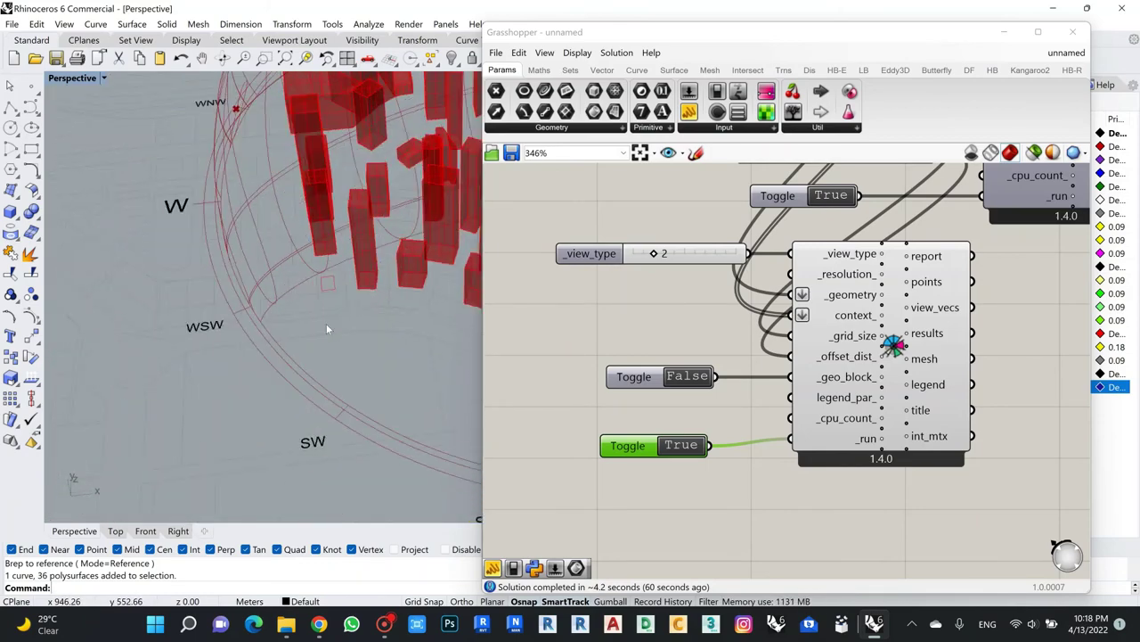
pyautogui.scroll(6, 377, 304)
pyautogui.scroll(3, 377, 304)
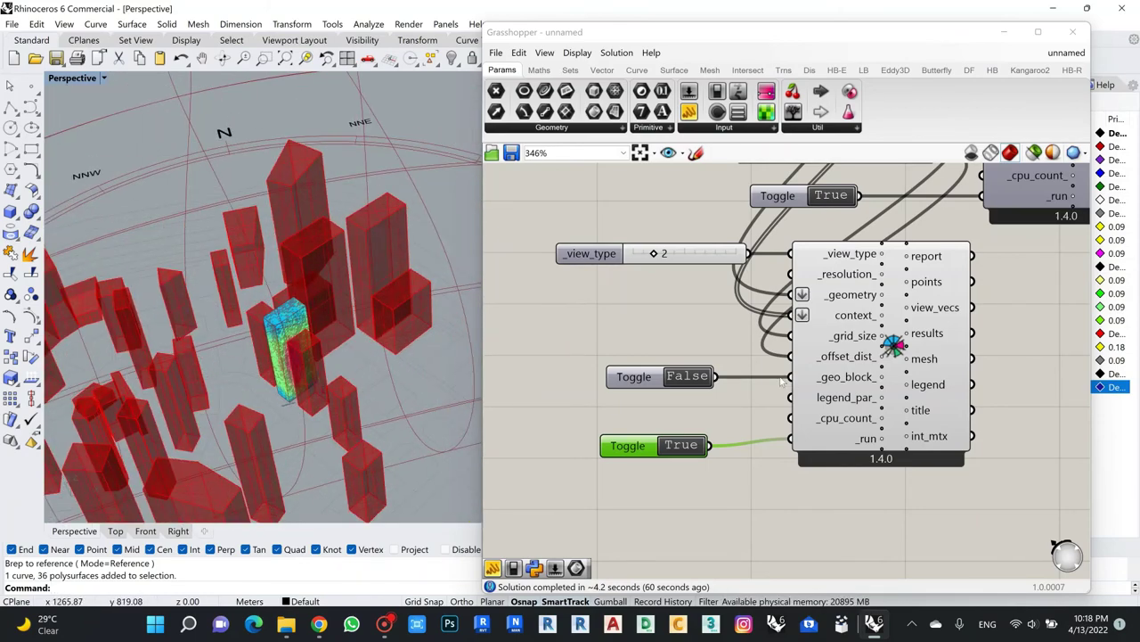
# Add a Panel beside the View Percent component and connect it to the points output.
pyautogui.scroll(-2, 709, 341)
pyautogui.scroll(2, 708, 341)
pyautogui.click(699, 321)
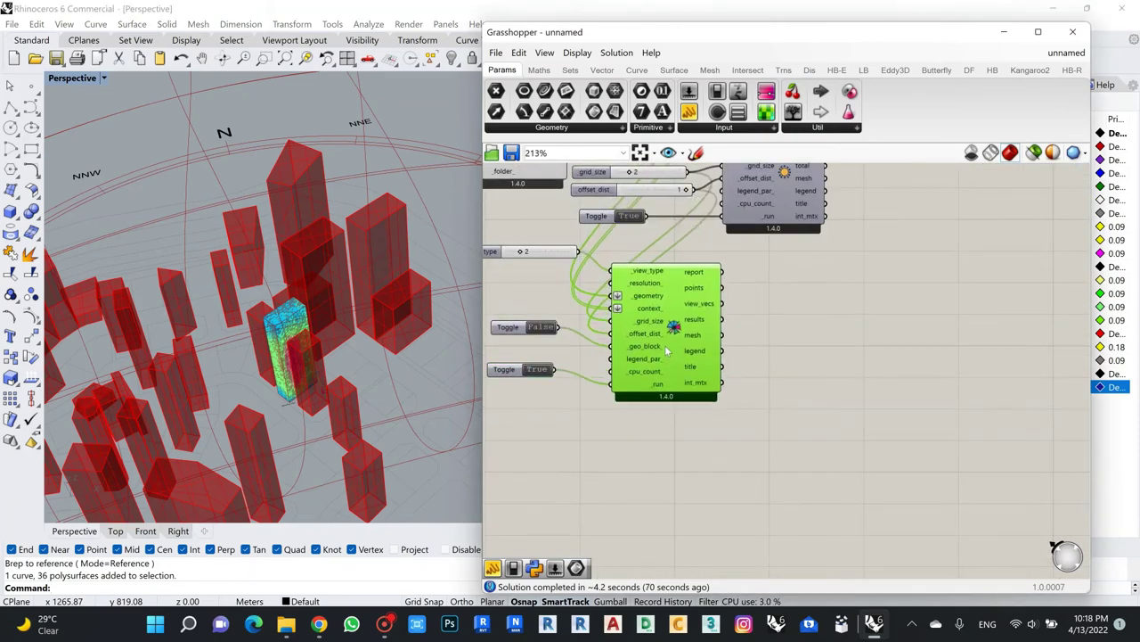
pyautogui.scroll(3, 677, 311)
pyautogui.moveTo(655, 302)
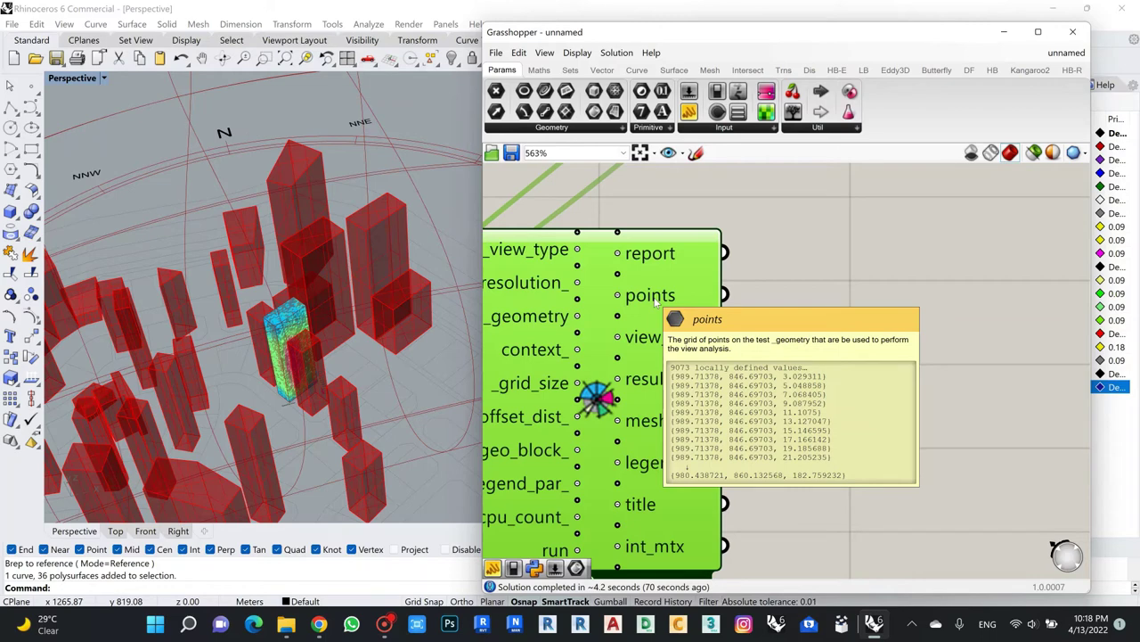
pyautogui.moveTo(690, 113); pyautogui.dragTo(866, 286)
pyautogui.moveTo(810, 253); pyautogui.dragTo(921, 273)
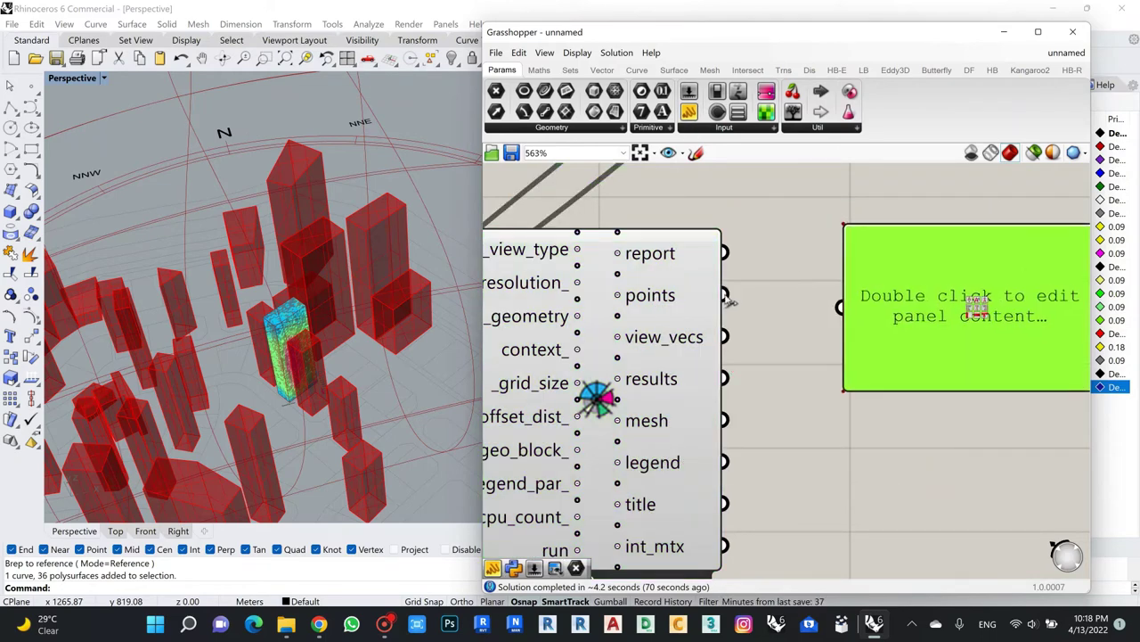
pyautogui.moveTo(726, 295); pyautogui.dragTo(843, 306)
# Move the points panel closer to the View Percent component and make it taller to list more coordinates.
pyautogui.moveTo(925, 266); pyautogui.dragTo(873, 249)
pyautogui.scroll(-4, 900, 356)
pyautogui.scroll(3, 907, 357)
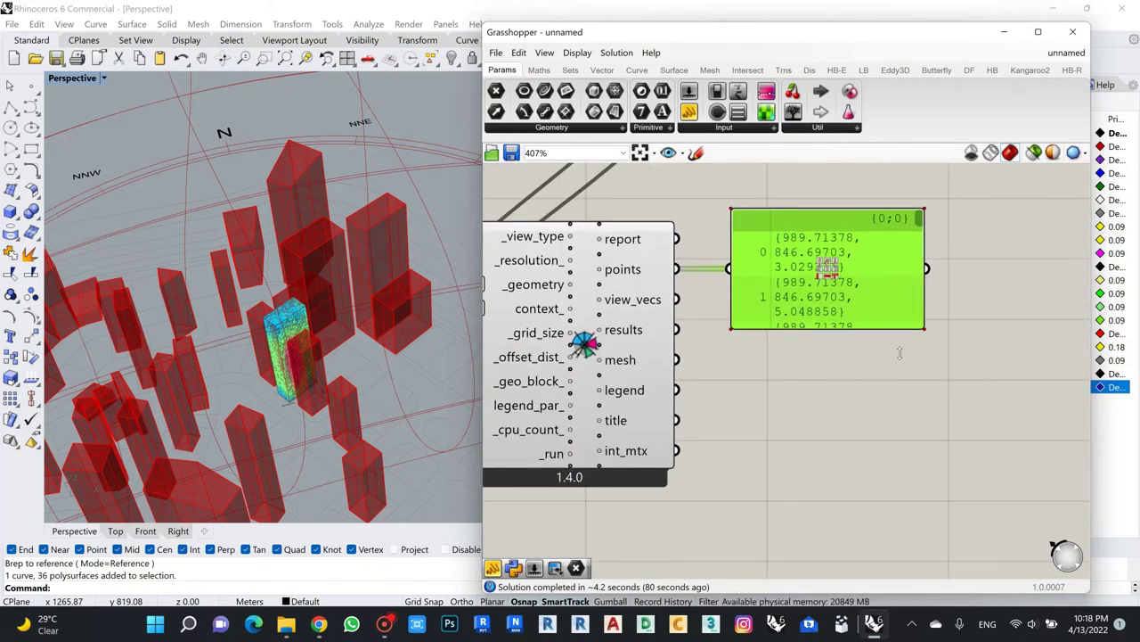
pyautogui.moveTo(900, 353); pyautogui.dragTo(894, 413)
pyautogui.click(976, 346)
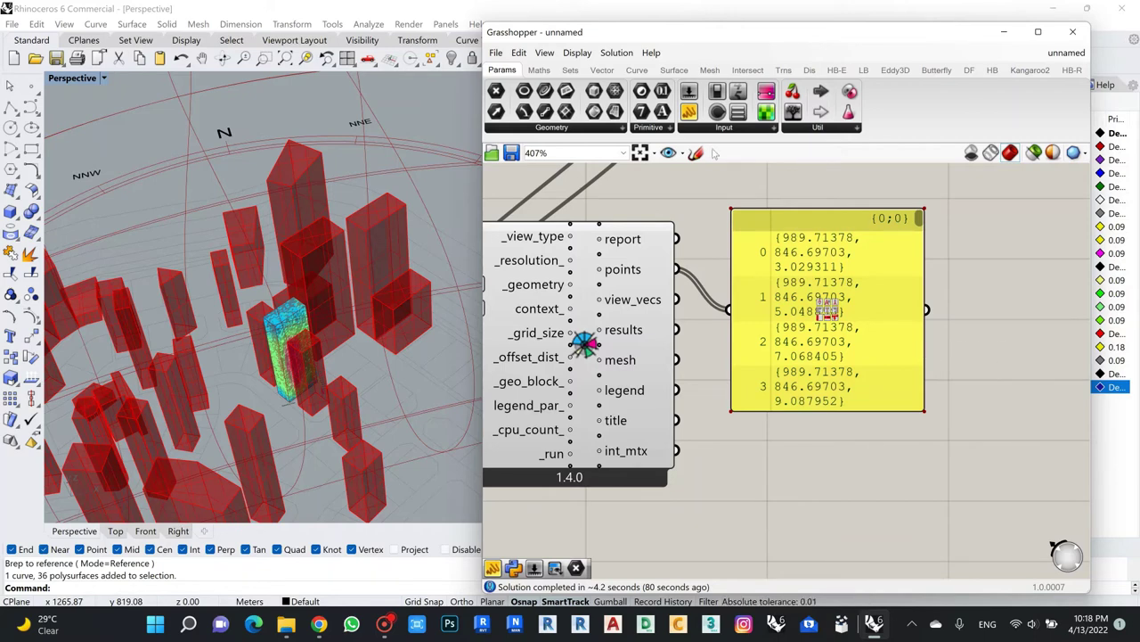
# Add a Point parameter below the panel and connect the View Percent points output to it, previewing the grid on the building.
pyautogui.moveTo(631, 285); pyautogui.dragTo(757, 468)
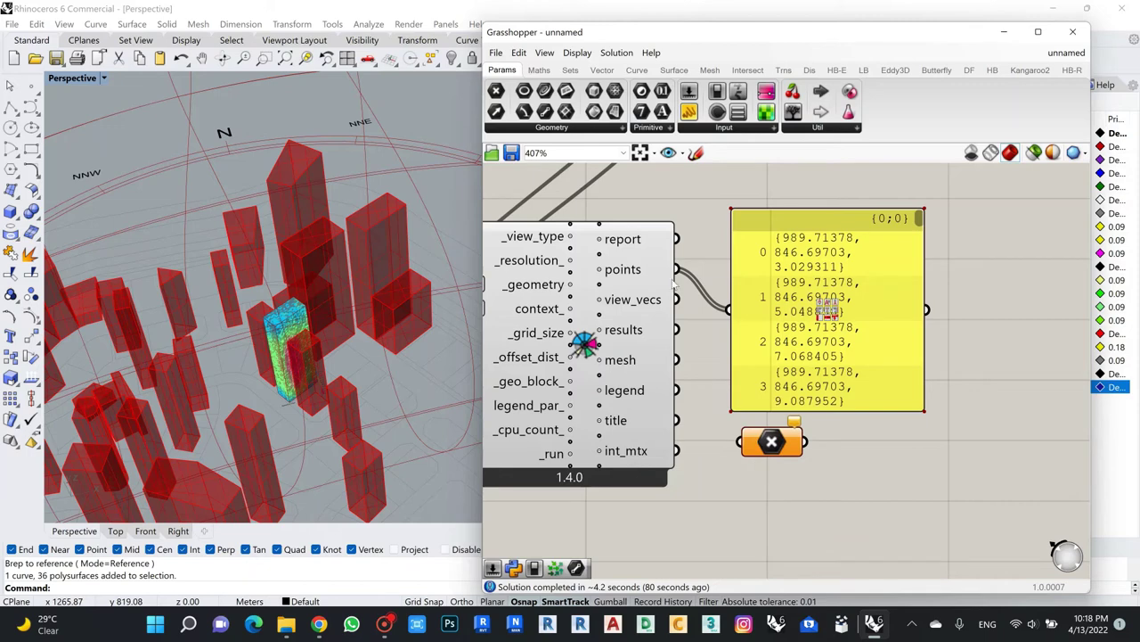
pyautogui.moveTo(678, 270); pyautogui.dragTo(741, 441)
pyautogui.scroll(1, 282, 320)
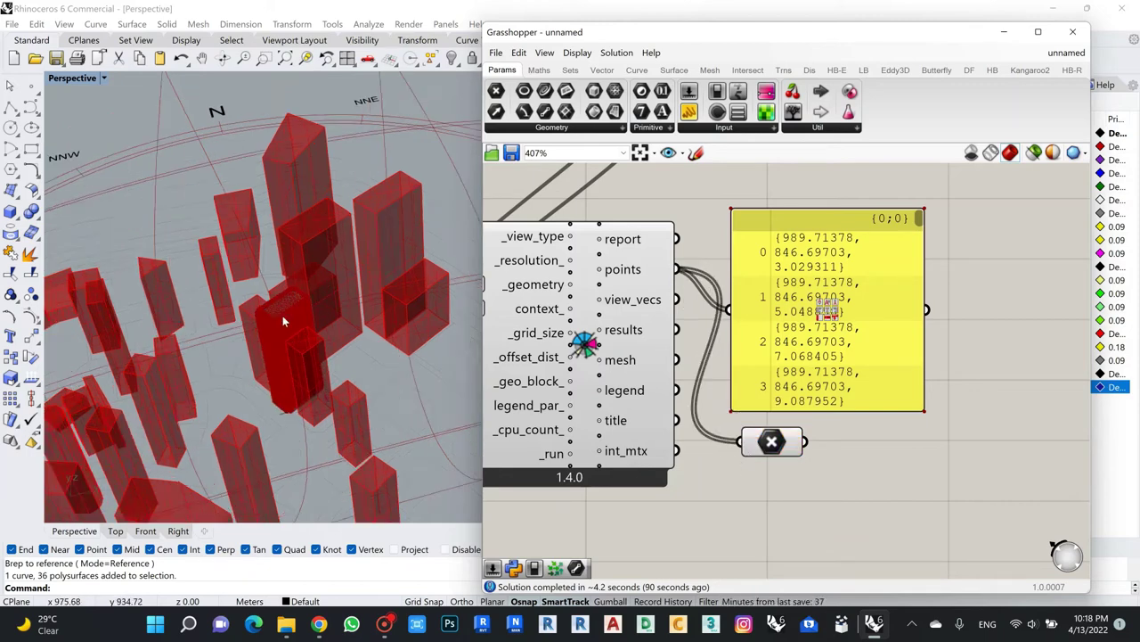
pyautogui.scroll(6, 264, 308)
pyautogui.middleClick(265, 314)
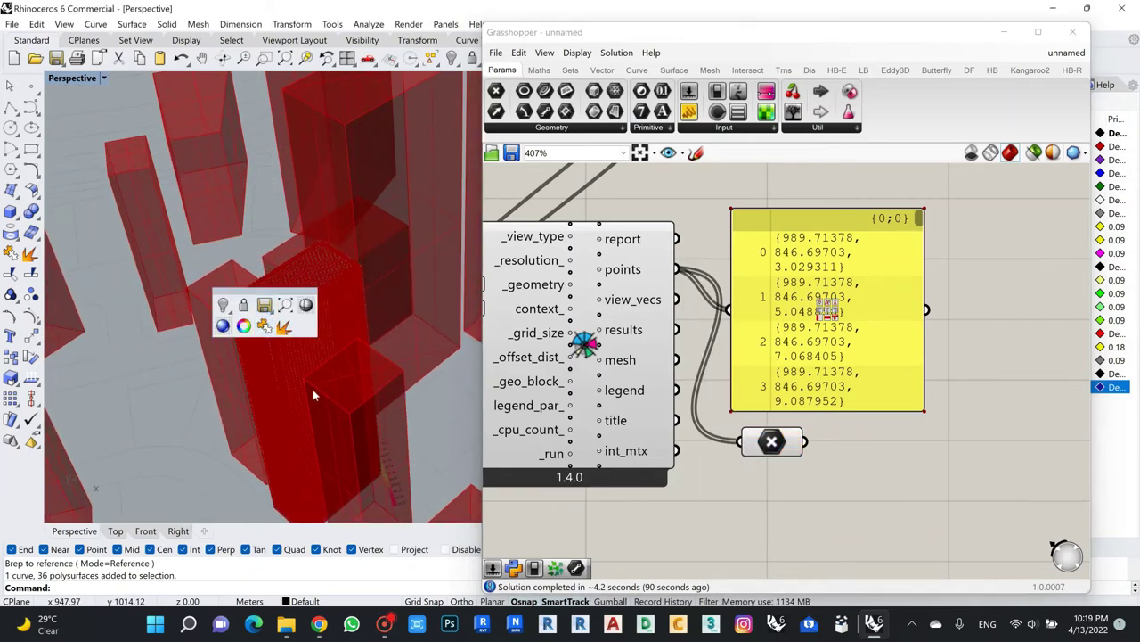
# Set the shared _grid_size slider to 6 to space out the analysis points on the study building.
pyautogui.scroll(-10, 824, 345)
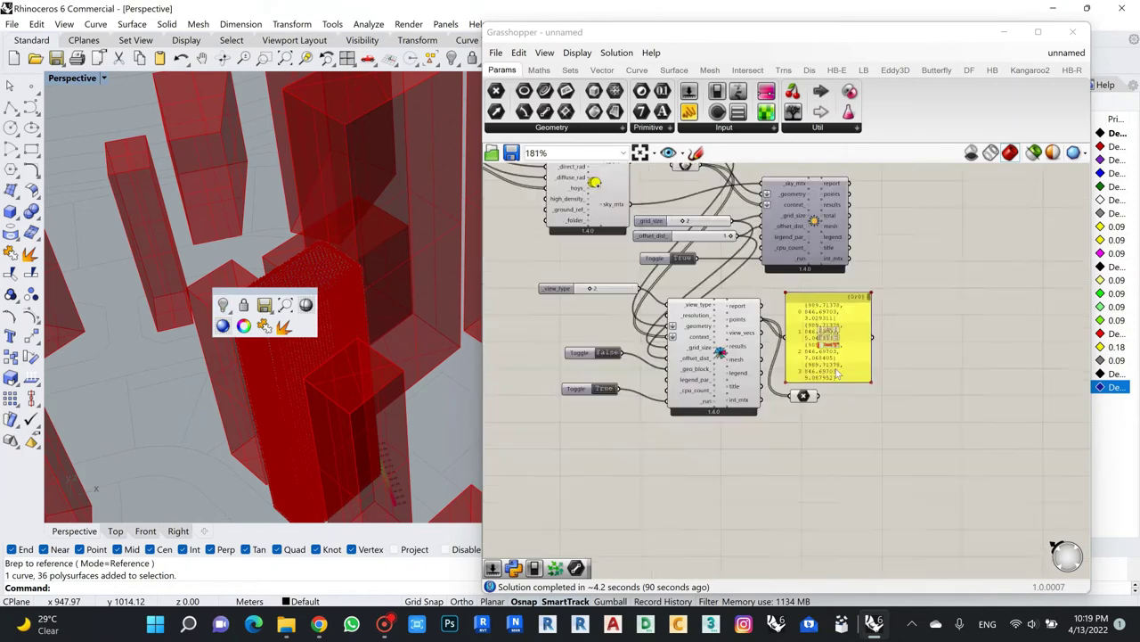
pyautogui.scroll(9, 741, 368)
pyautogui.scroll(-6, 593, 318)
pyautogui.scroll(5, 667, 251)
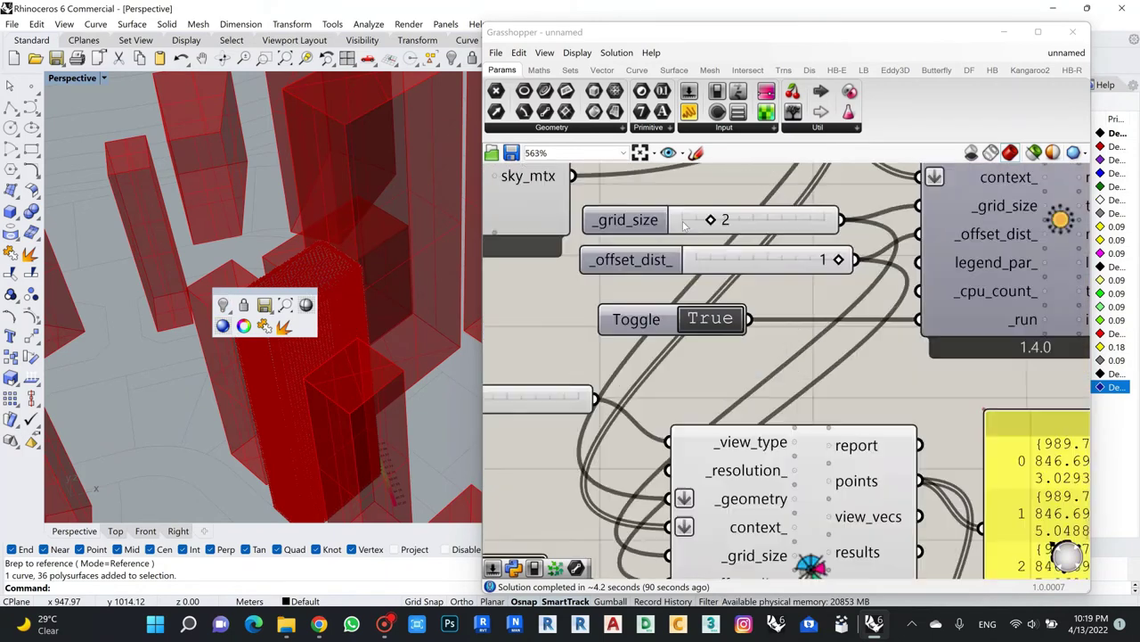
pyautogui.doubleClick(735, 221)
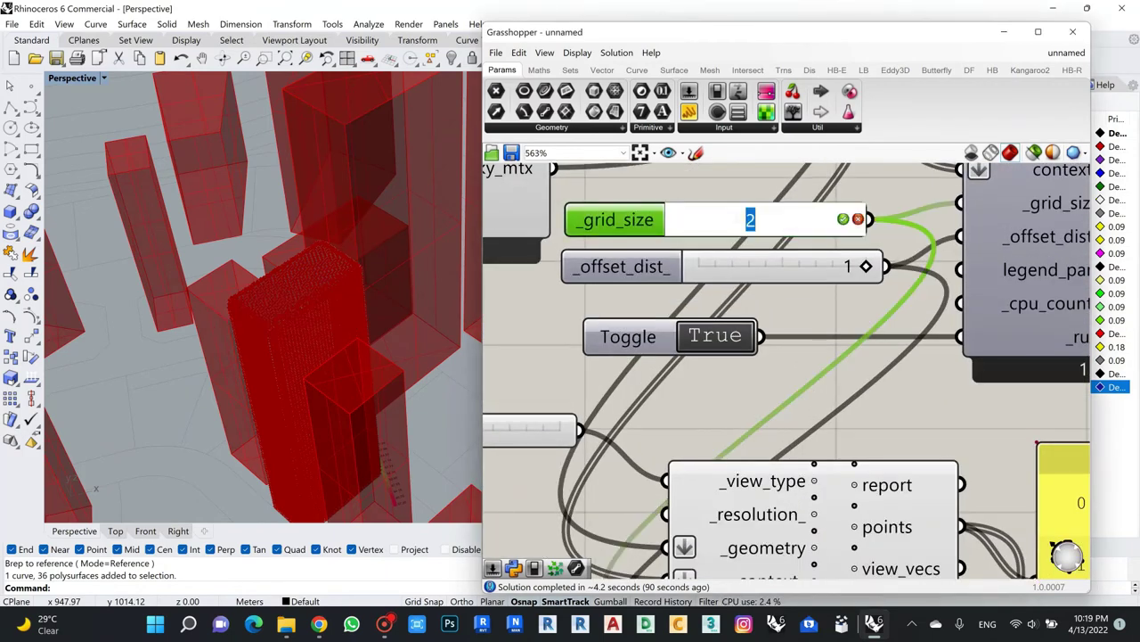
pyautogui.write('6')
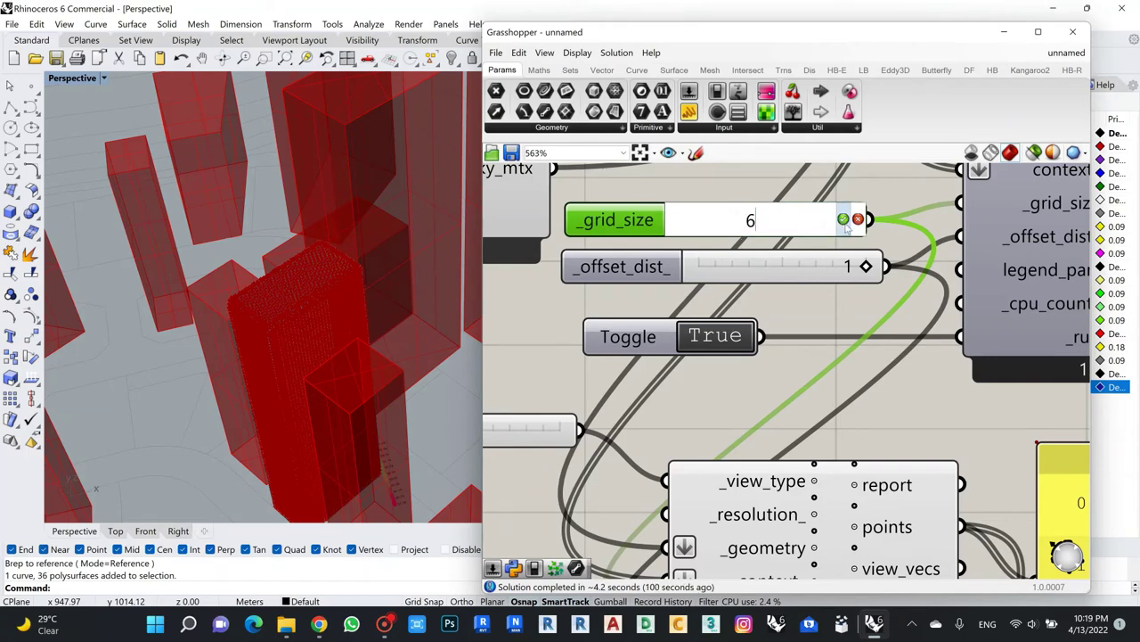
pyautogui.press('Return')
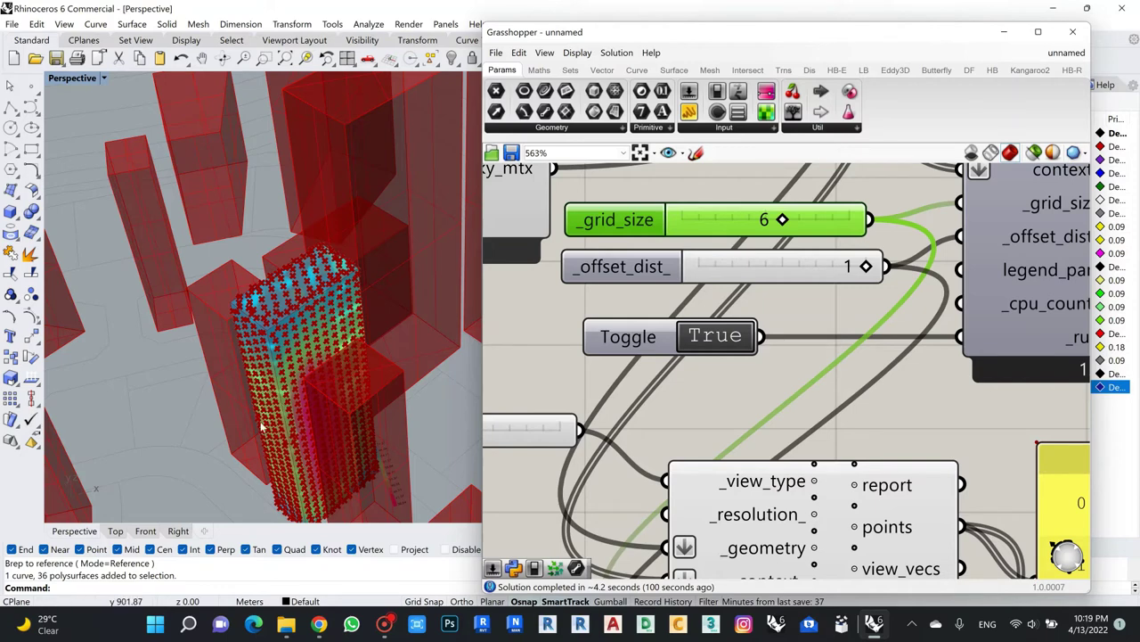
pyautogui.moveTo(249, 336)
pyautogui.mouseDown(button='right')
pyautogui.moveTo(281, 351)
pyautogui.moveTo(224, 343)
pyautogui.moveTo(242, 346)
pyautogui.mouseUp(button='right')
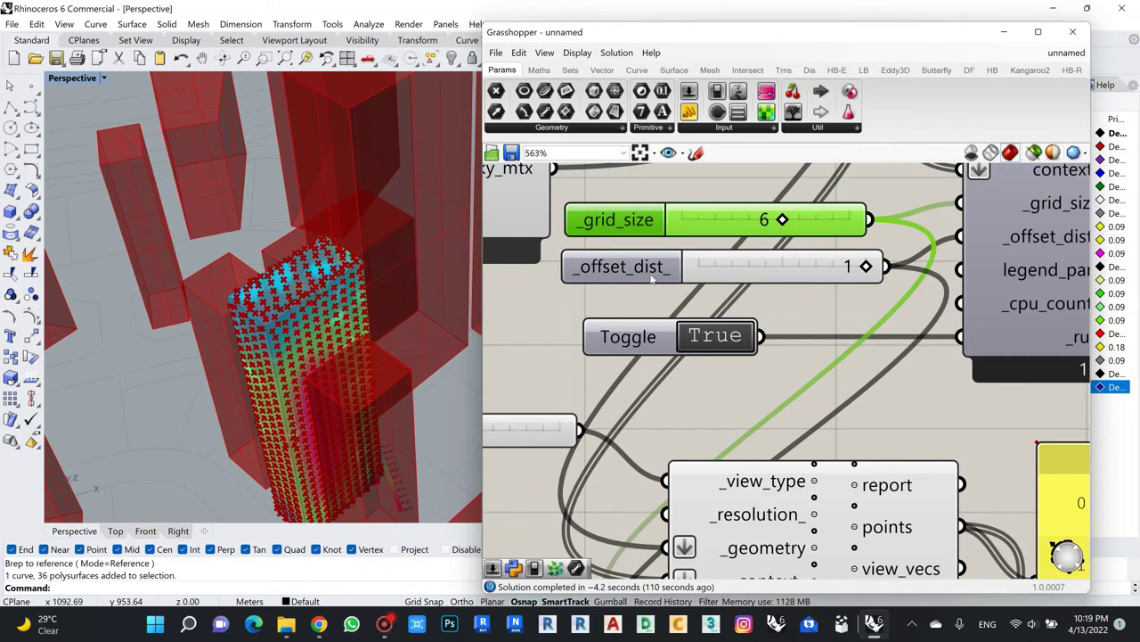
# Set the shared _offset_dist_ slider to 0 so the analysis points lie on the building surface.
pyautogui.click(836, 274)
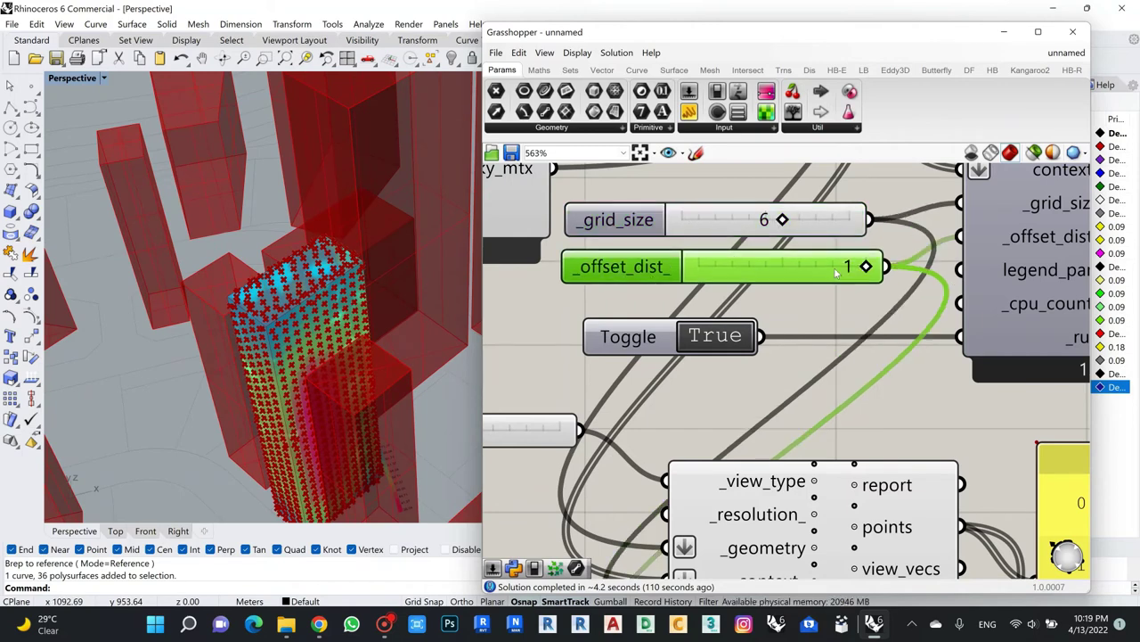
pyautogui.doubleClick(835, 273)
pyautogui.write('0')
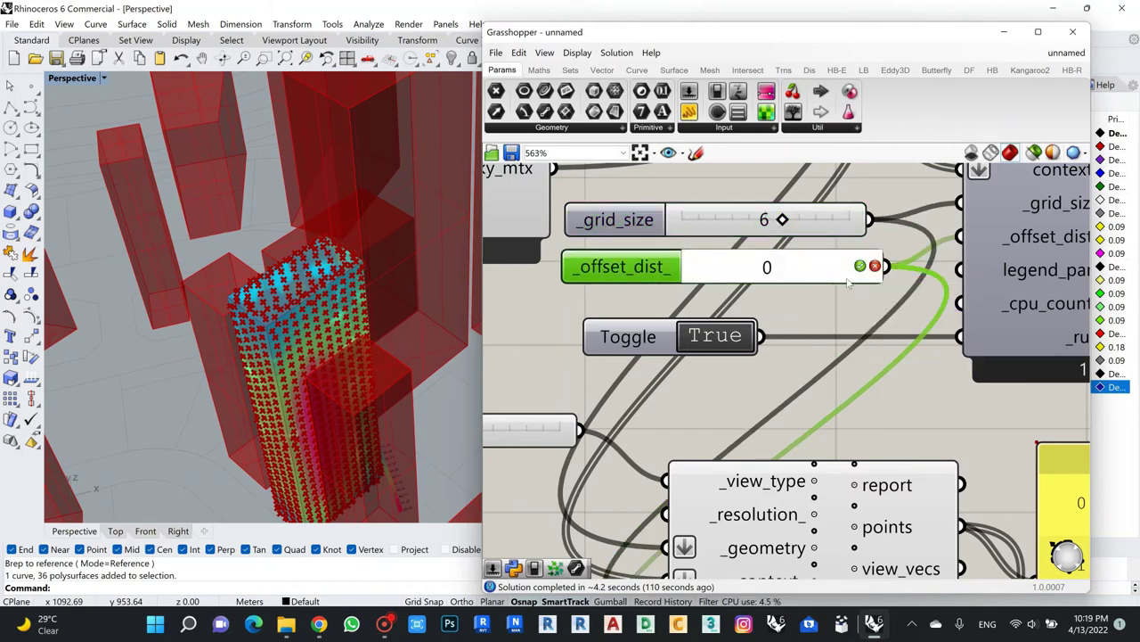
pyautogui.click(861, 267)
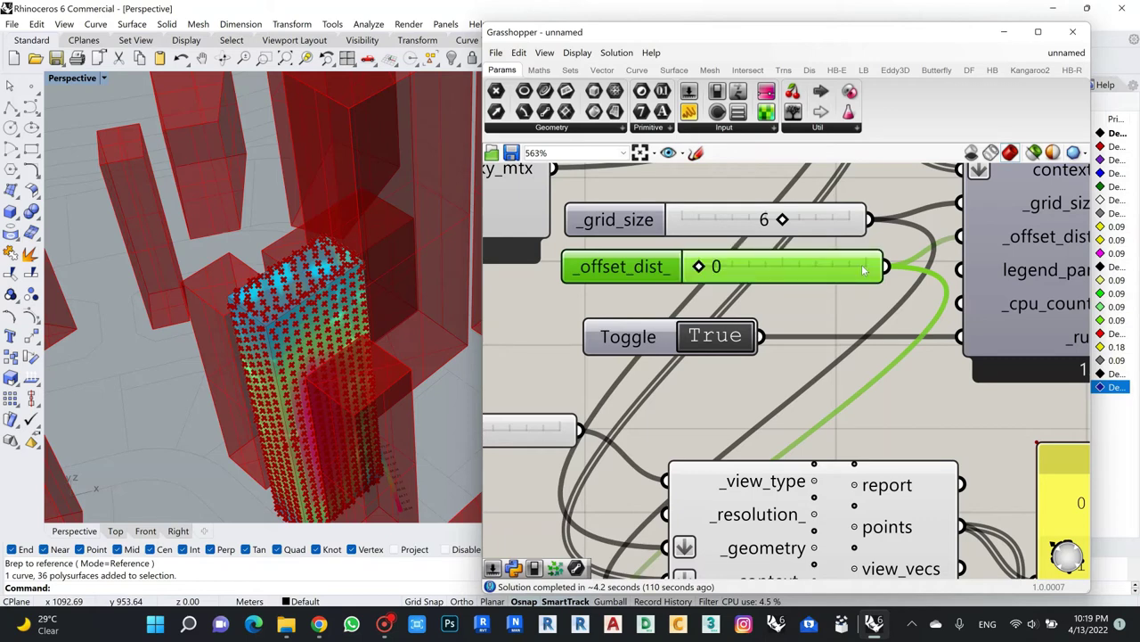
pyautogui.scroll(1, 863, 269)
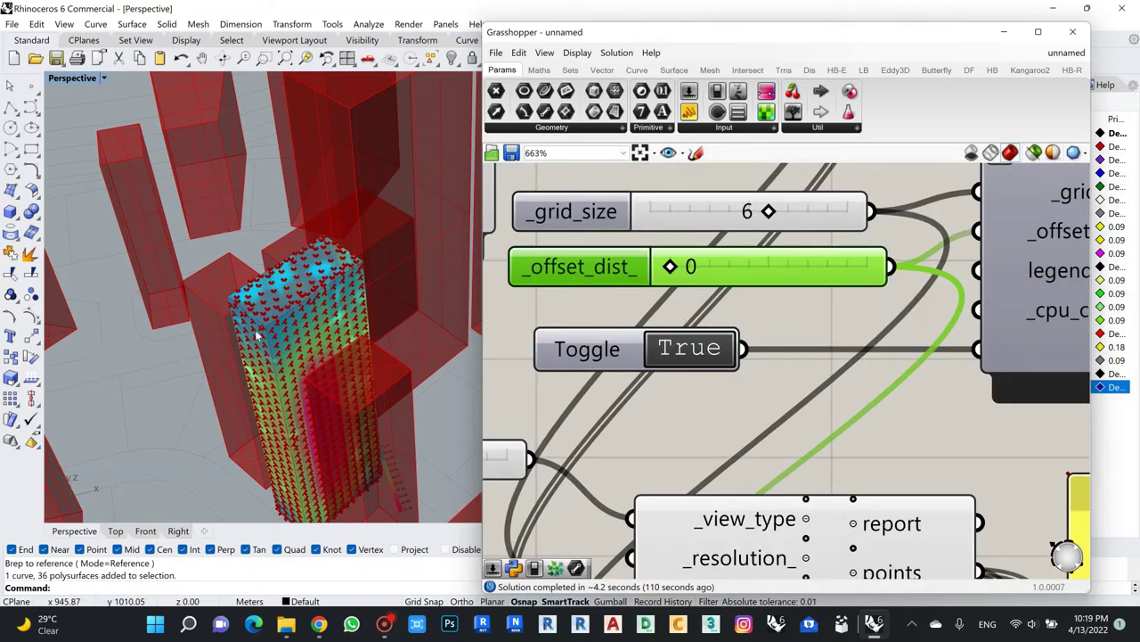
pyautogui.scroll(1, 312, 308)
pyautogui.scroll(-5, 312, 307)
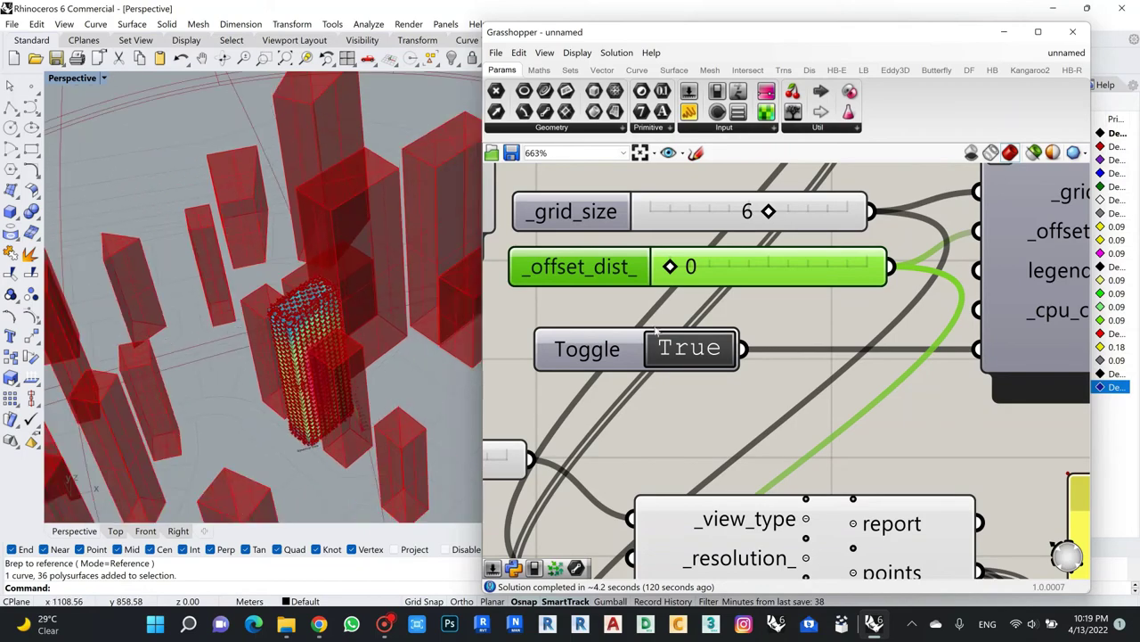
# Move the Point parameter up between the View Percent component's points output and the coordinate panel.
pyautogui.scroll(-4, 608, 300)
pyautogui.scroll(-3, 609, 297)
pyautogui.scroll(4, 678, 266)
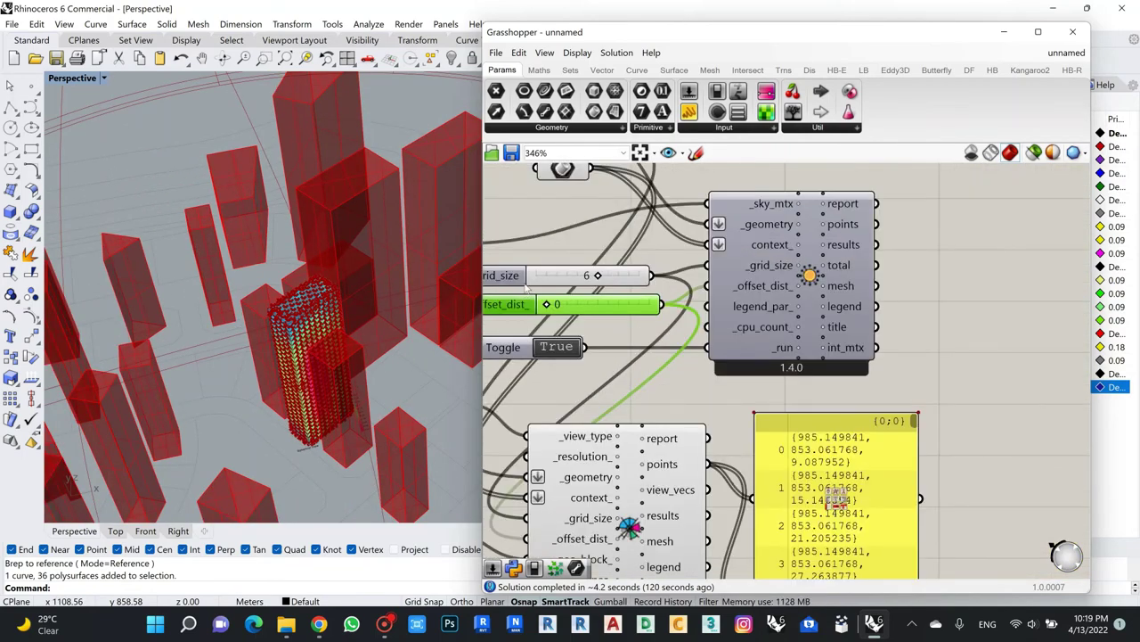
pyautogui.scroll(-5, 615, 294)
pyautogui.scroll(9, 580, 285)
pyautogui.scroll(-4, 579, 282)
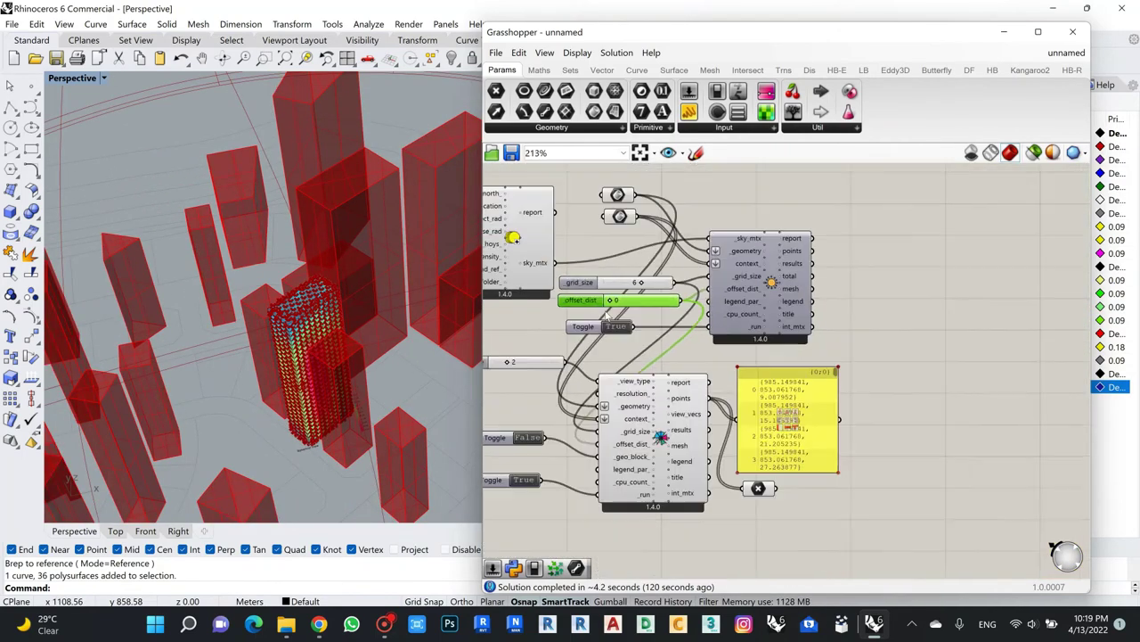
pyautogui.scroll(3, 774, 365)
pyautogui.scroll(-2, 735, 405)
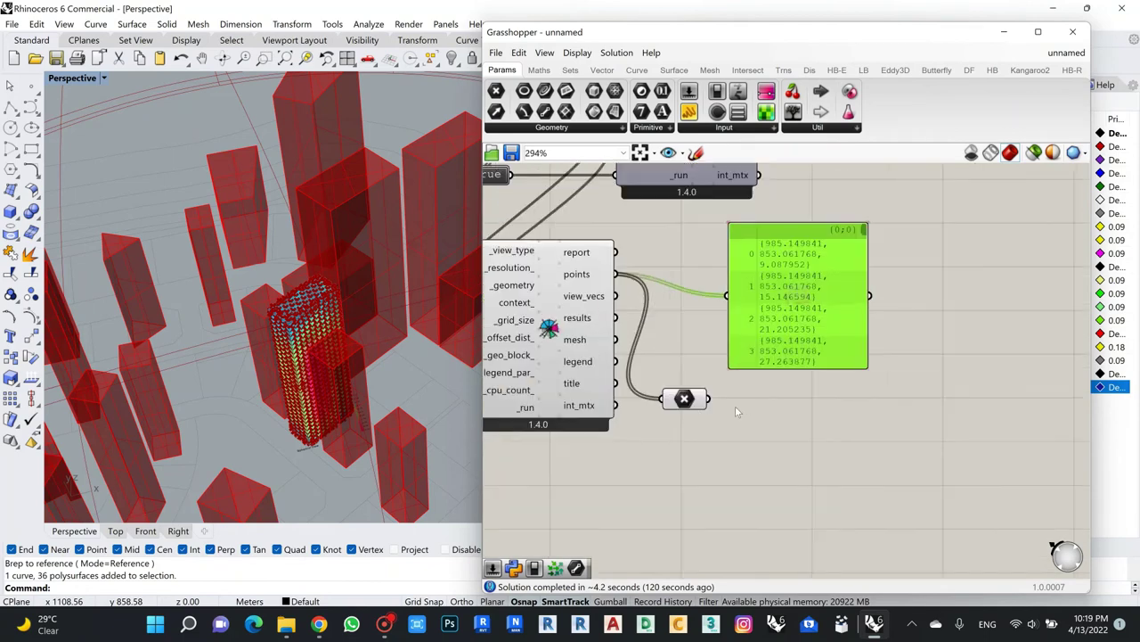
pyautogui.moveTo(684, 400); pyautogui.dragTo(684, 316)
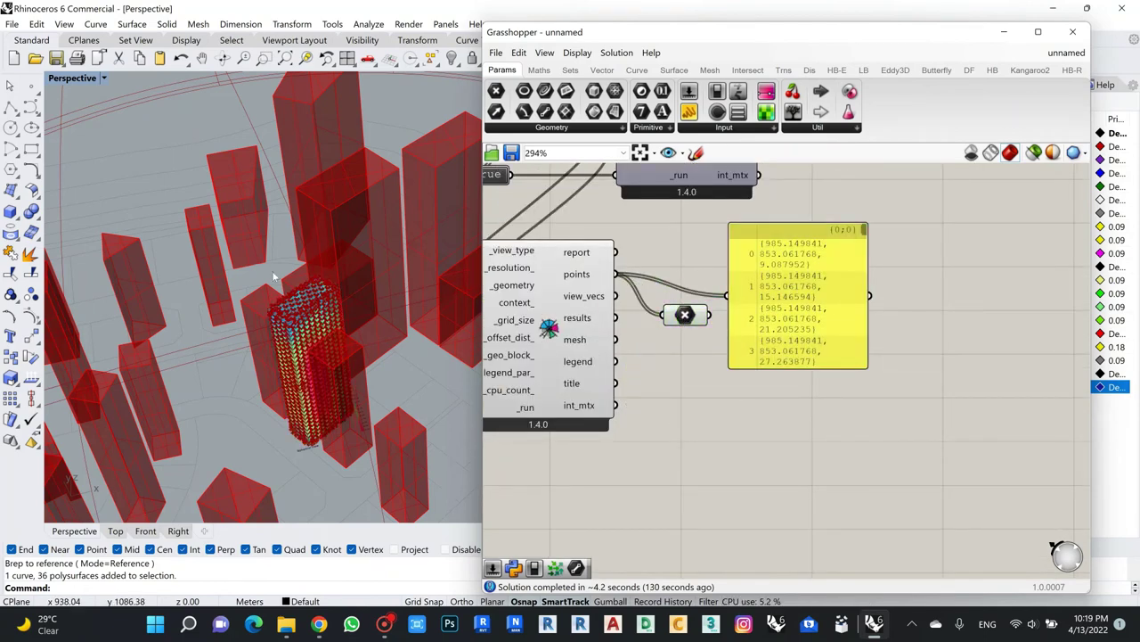
pyautogui.scroll(-7, 276, 274)
pyautogui.scroll(-3, 279, 296)
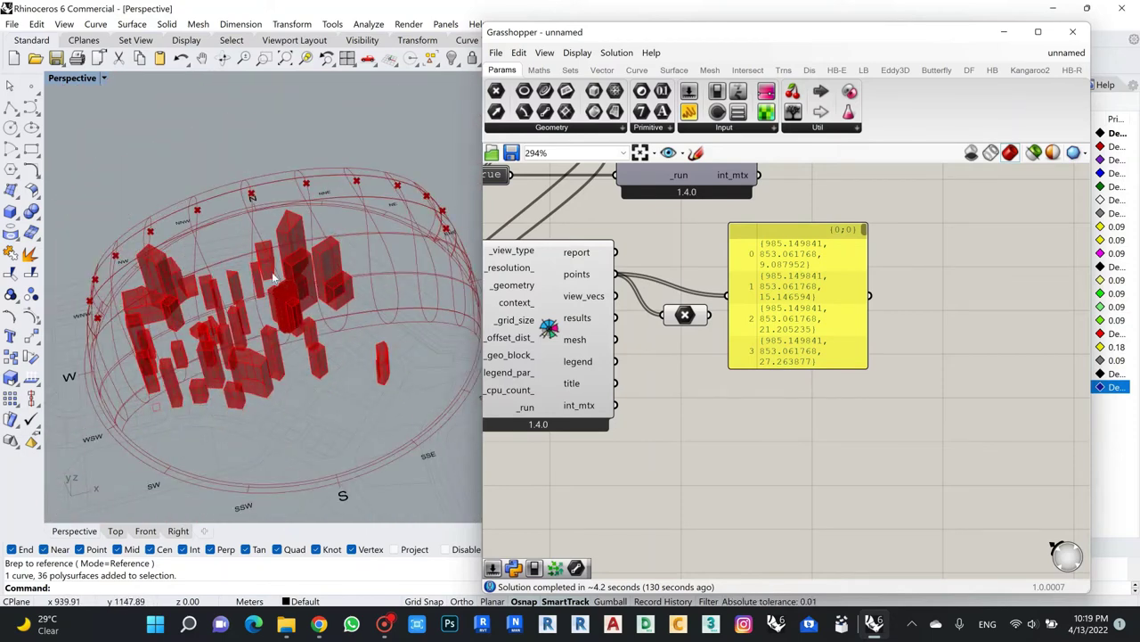
pyautogui.scroll(-2, 275, 298)
pyautogui.scroll(2, 278, 320)
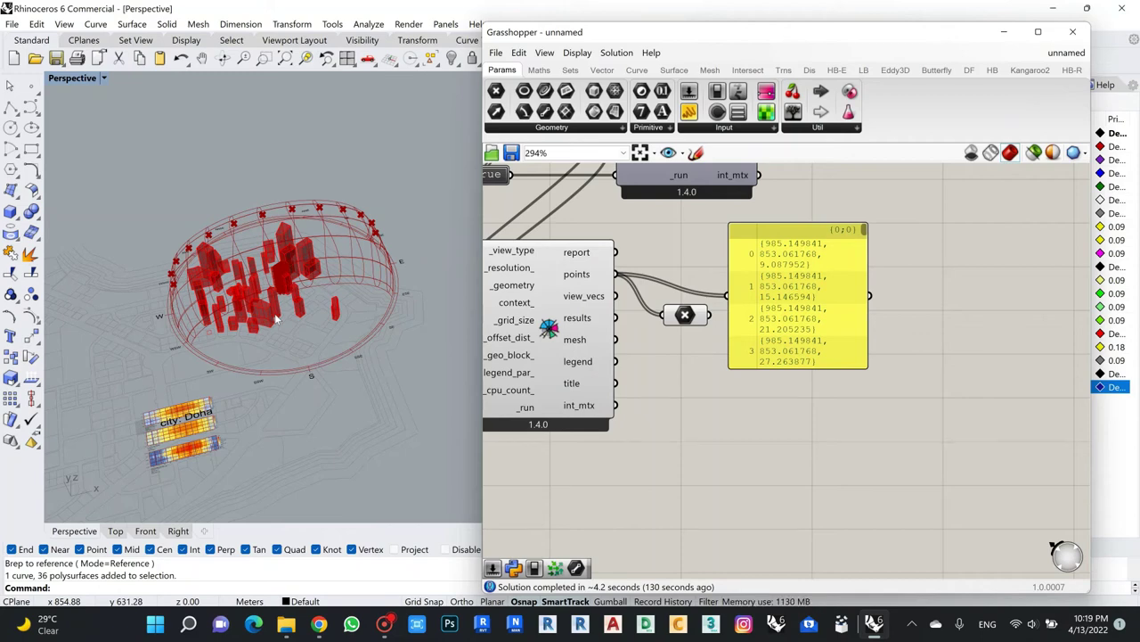
pyautogui.scroll(3, 277, 320)
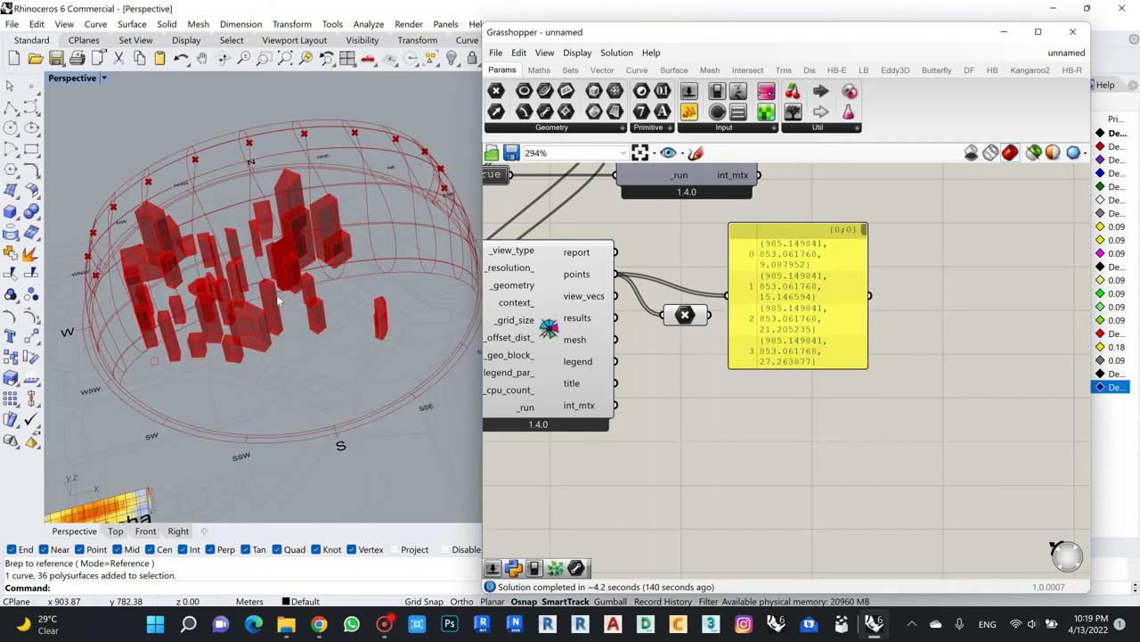
pyautogui.scroll(-2, 276, 321)
# Add an LB Wind Rose component to the canvas directly below the View Percent component.
pyautogui.click(864, 70)
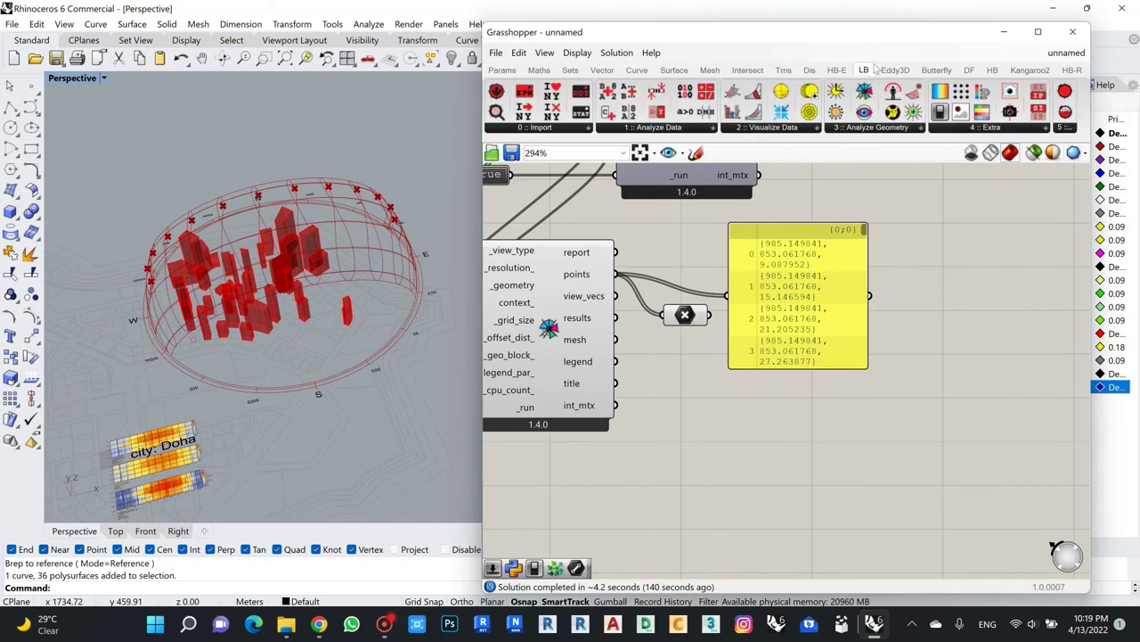
pyautogui.moveTo(768, 129)
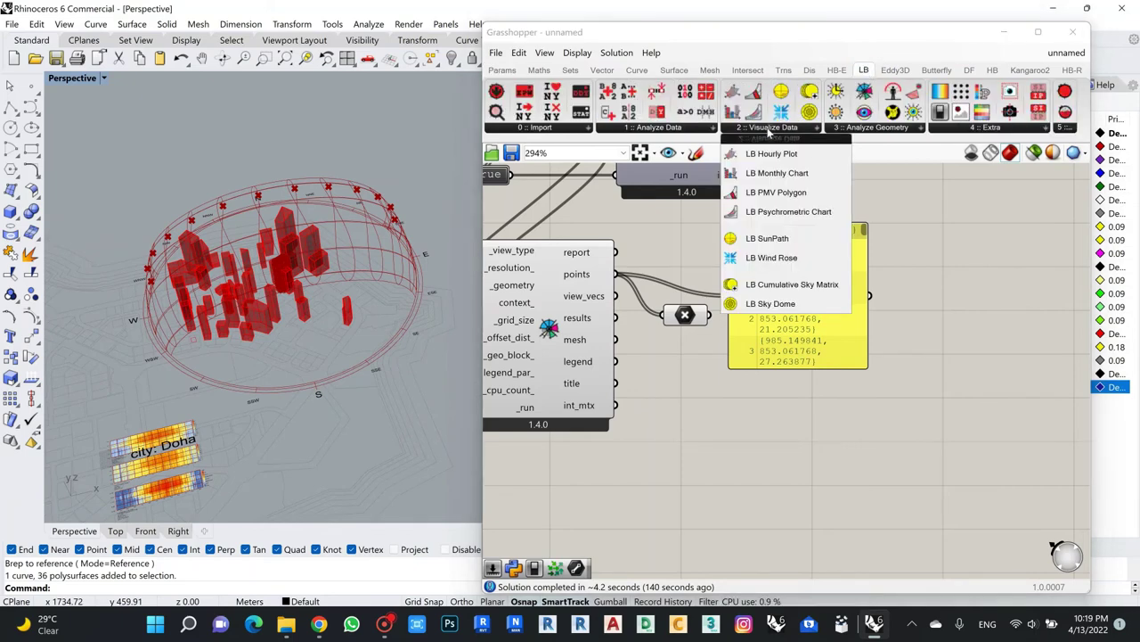
pyautogui.click(788, 260)
pyautogui.scroll(-6, 869, 270)
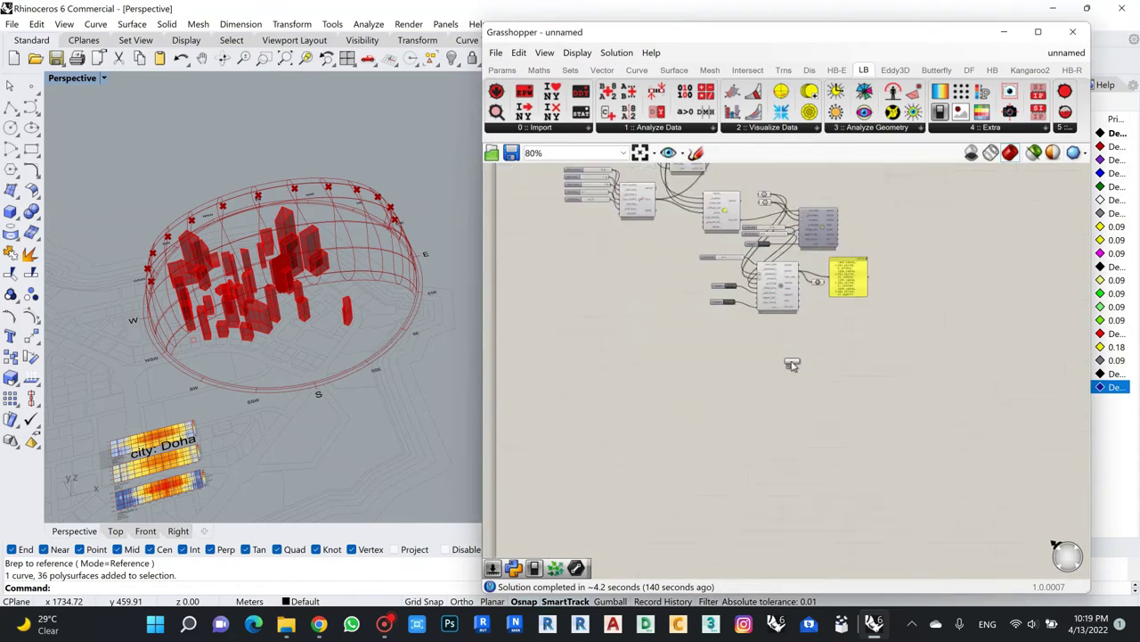
pyautogui.scroll(3, 769, 364)
pyautogui.click(773, 337)
pyautogui.scroll(3, 790, 344)
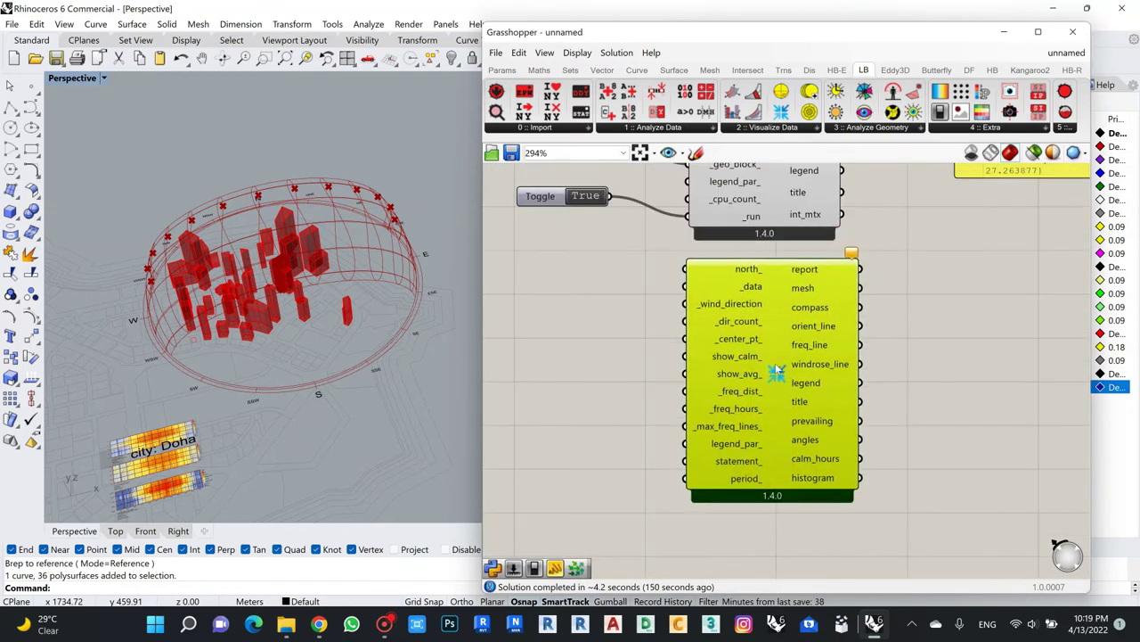
# Switch the Rhino model from the single Perspective view to a maximized Top view.
pyautogui.doubleClick(61, 79)
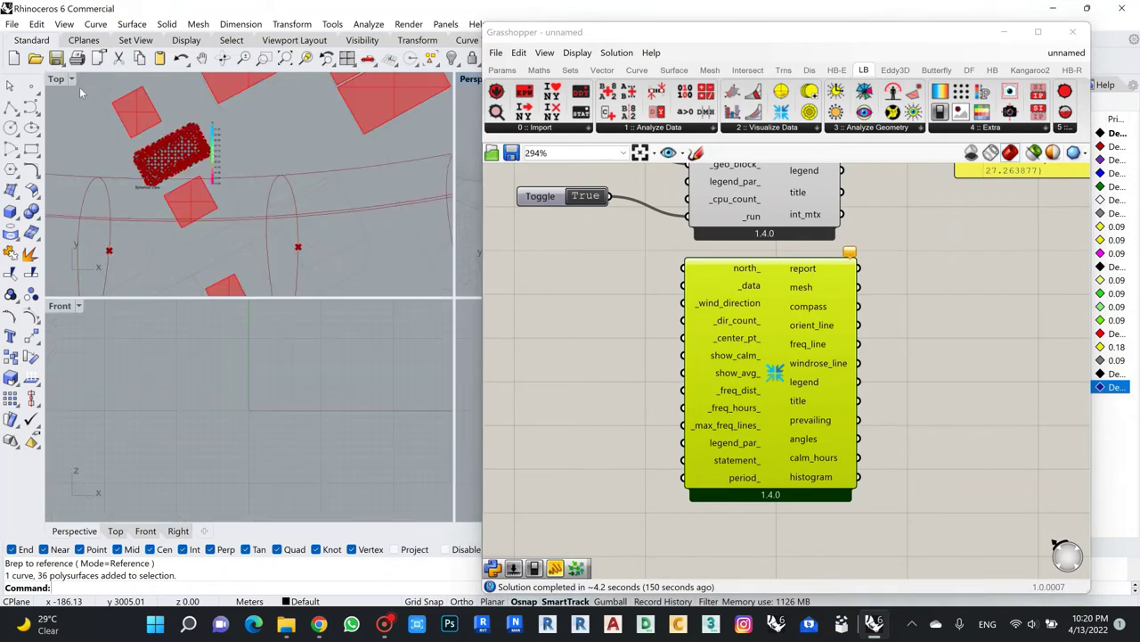
pyautogui.doubleClick(57, 79)
pyautogui.scroll(-3, 226, 242)
pyautogui.scroll(-5, 802, 312)
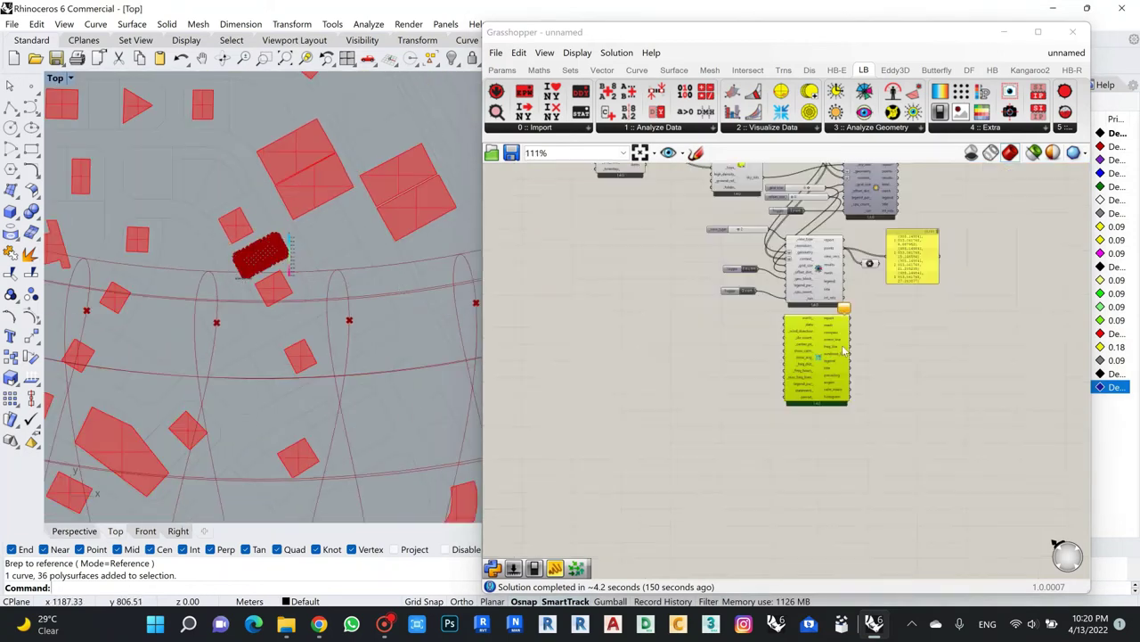
# Turn off the View Percent component's preview in the Rhino model.
pyautogui.scroll(2, 891, 258)
pyautogui.scroll(2, 754, 259)
pyautogui.scroll(-5, 754, 259)
pyautogui.scroll(5, 695, 418)
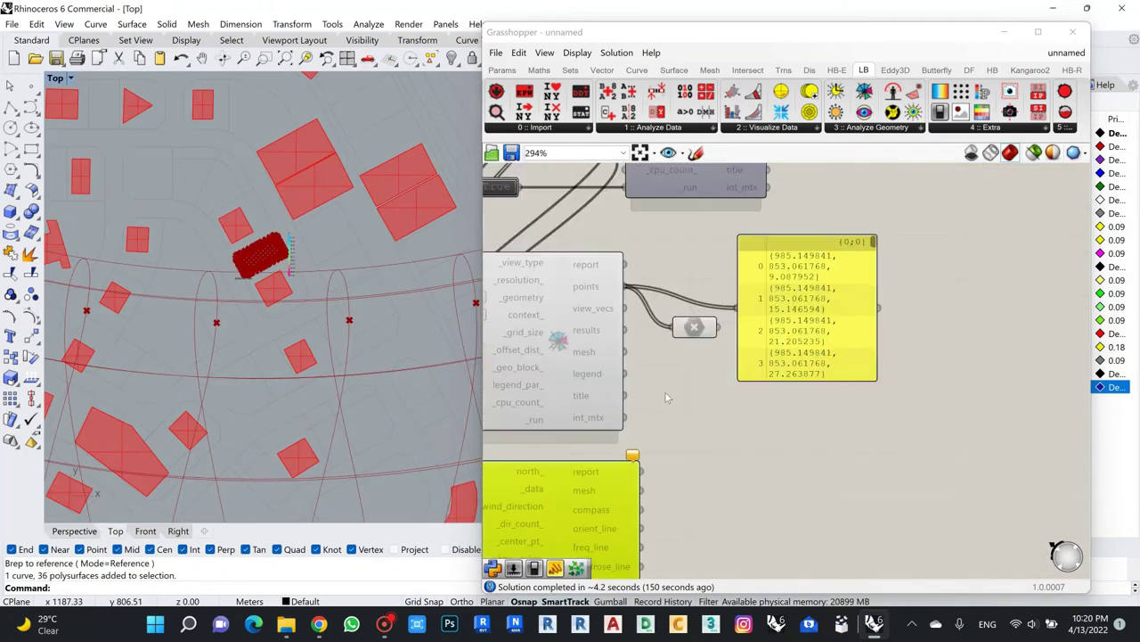
pyautogui.rightClick(558, 340)
pyautogui.click(590, 422)
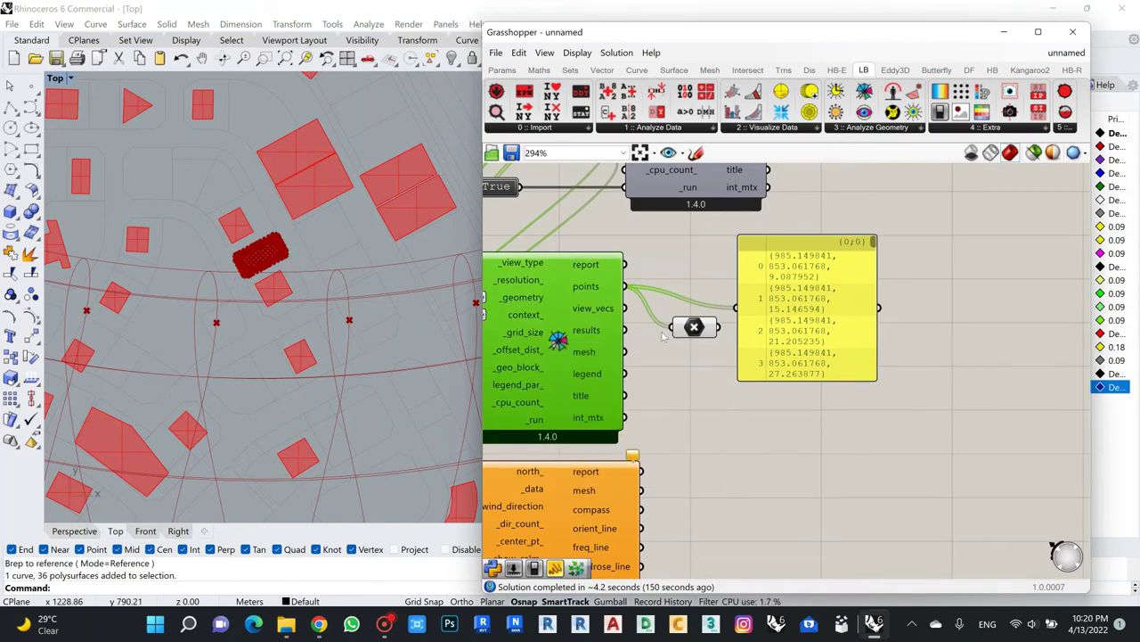
# Delete the Point parameter and the coordinate panel attached to the View Percent points output.
pyautogui.click(696, 328)
pyautogui.press('Delete')
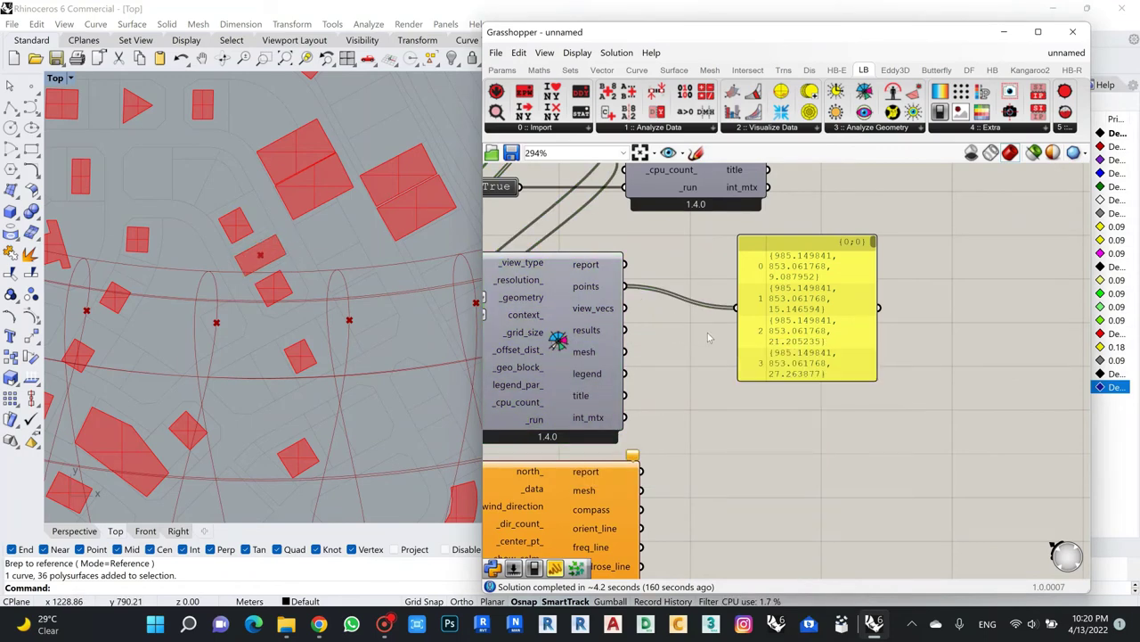
pyautogui.scroll(-5, 709, 337)
pyautogui.click(784, 350)
pyautogui.press('Delete')
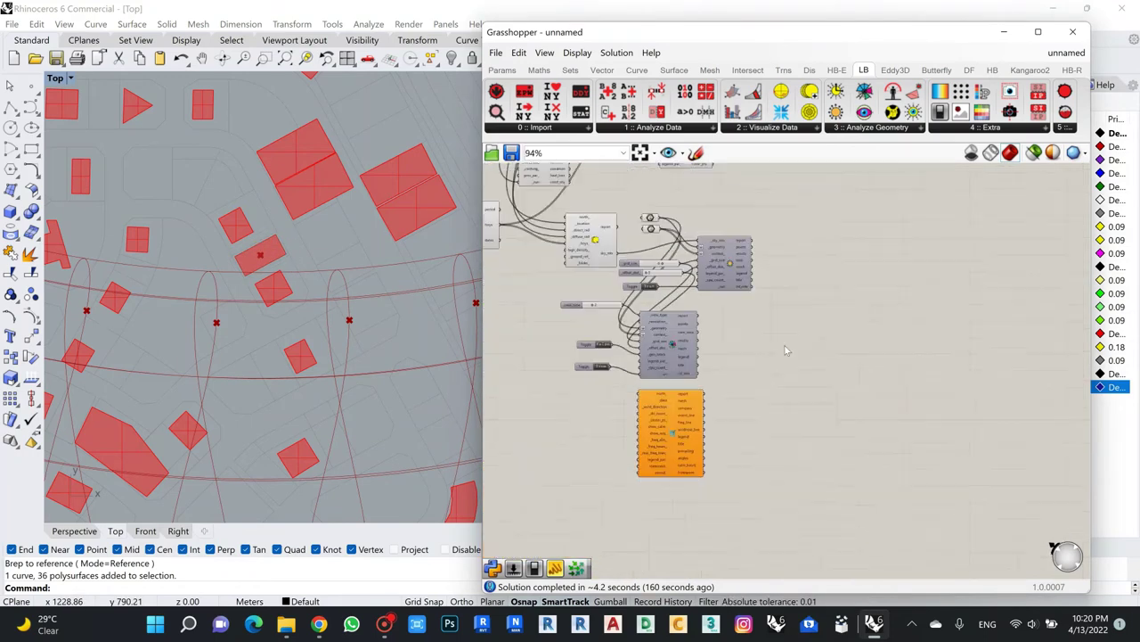
# Move the Wind Rose component up the canvas, beside the EPW import component and above the comfort components.
pyautogui.scroll(-8, 382, 286)
pyautogui.scroll(3, 397, 299)
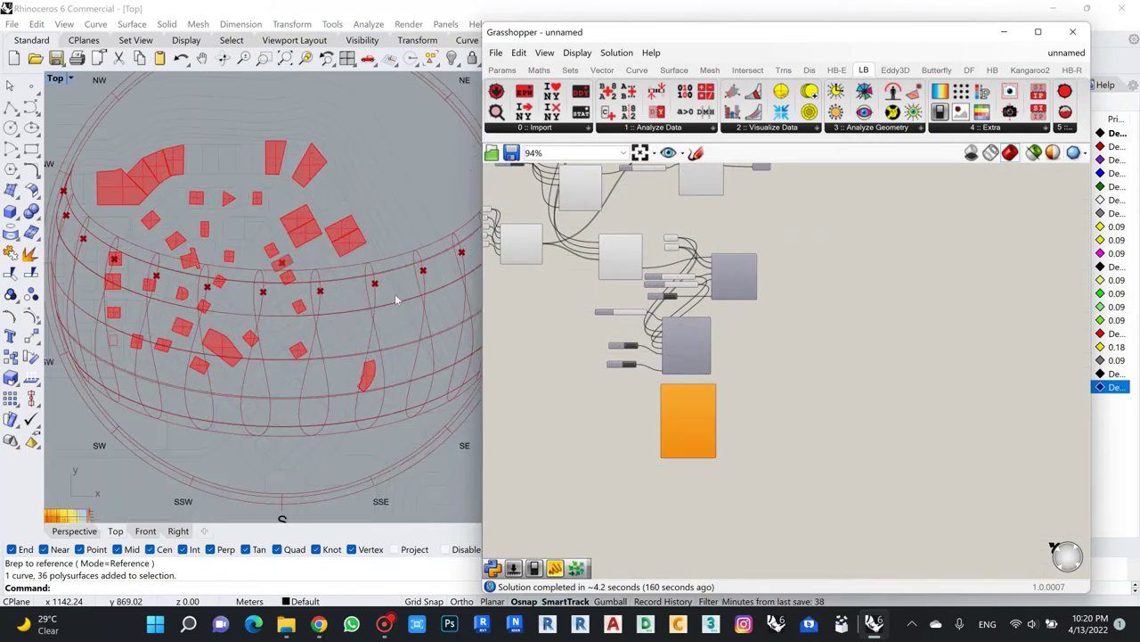
pyautogui.scroll(-4, 720, 415)
pyautogui.scroll(7, 708, 410)
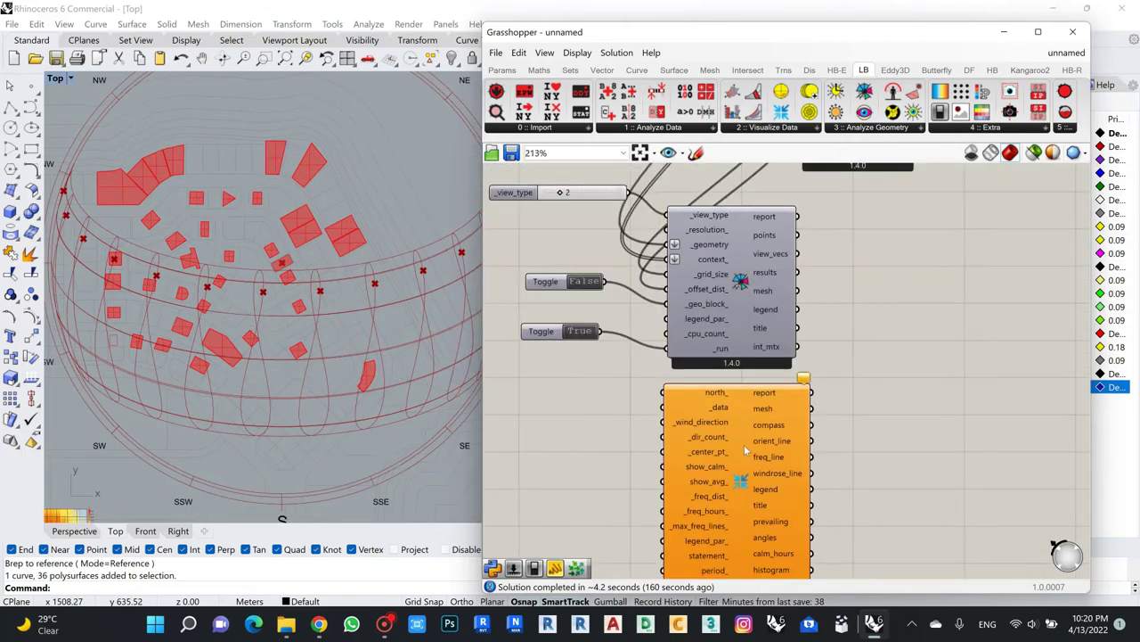
pyautogui.scroll(-7, 745, 450)
pyautogui.scroll(4, 744, 452)
pyautogui.moveTo(745, 452); pyautogui.dragTo(694, 302)
pyautogui.scroll(-4, 694, 305)
pyautogui.scroll(4, 686, 303)
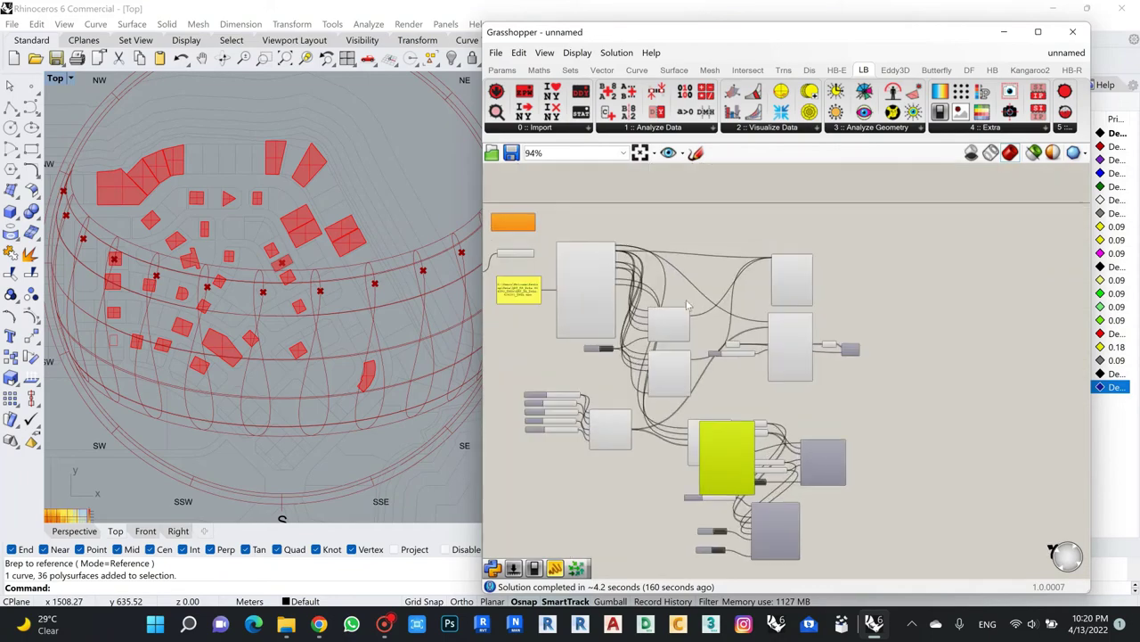
pyautogui.moveTo(732, 474); pyautogui.dragTo(668, 246)
pyautogui.scroll(6, 652, 271)
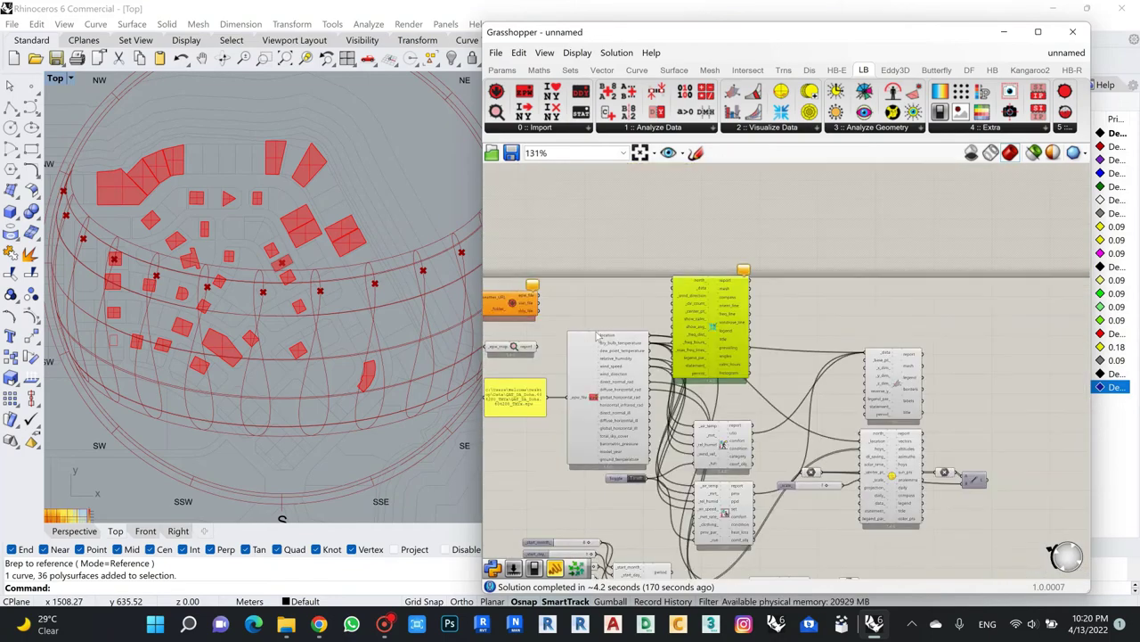
pyautogui.moveTo(847, 347); pyautogui.dragTo(847, 404)
pyautogui.scroll(-3, 649, 258)
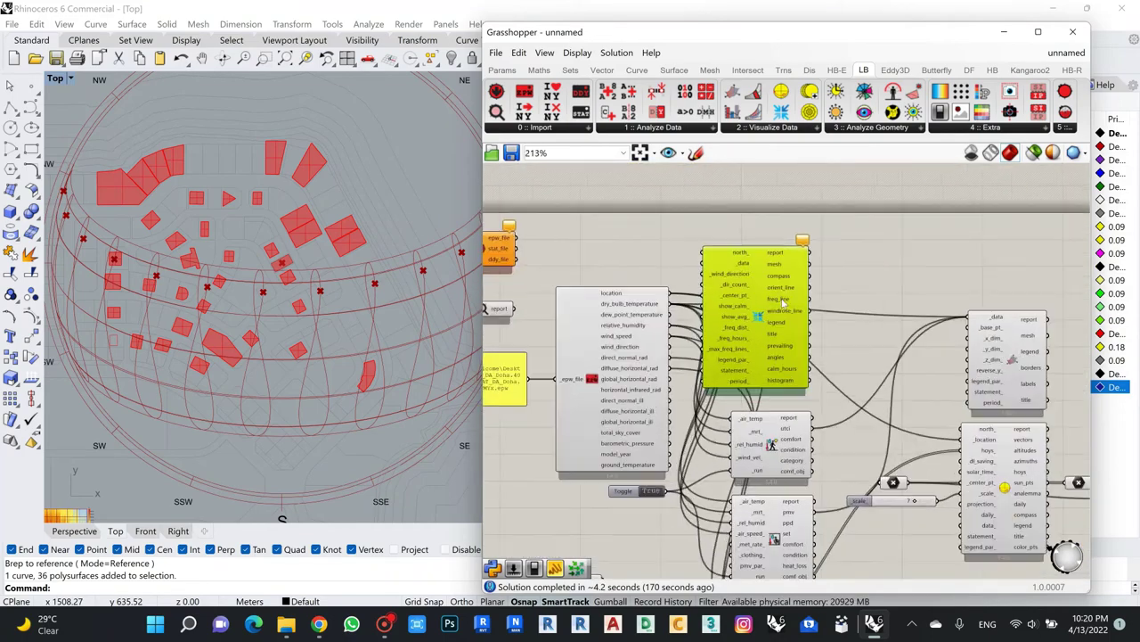
pyautogui.scroll(3, 749, 298)
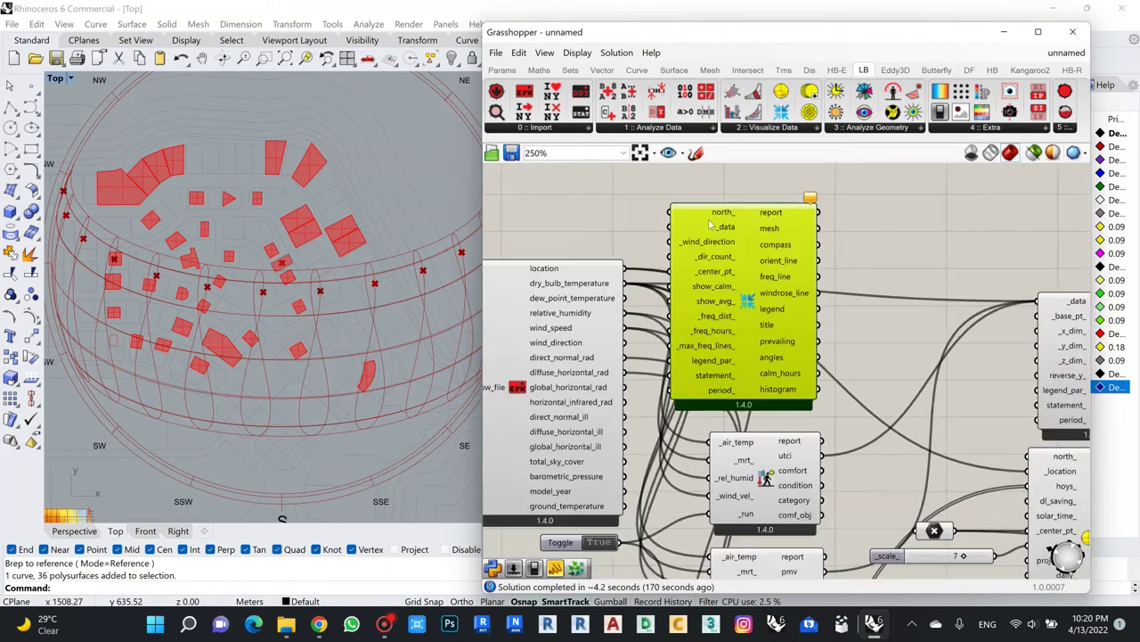
pyautogui.scroll(-1, 731, 227)
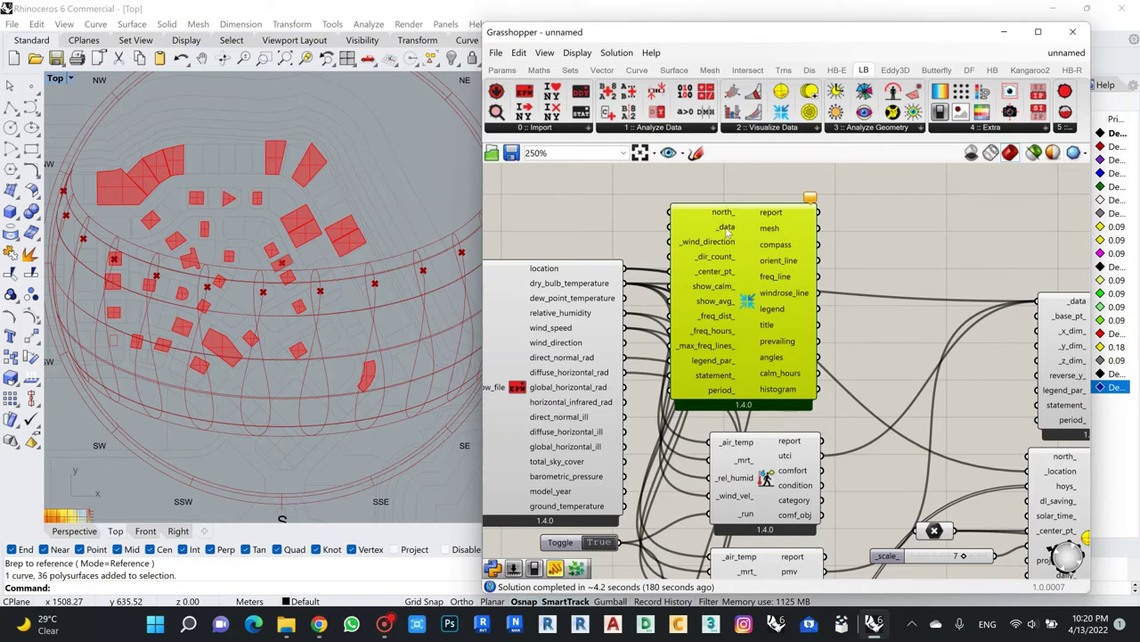
pyautogui.click(876, 222)
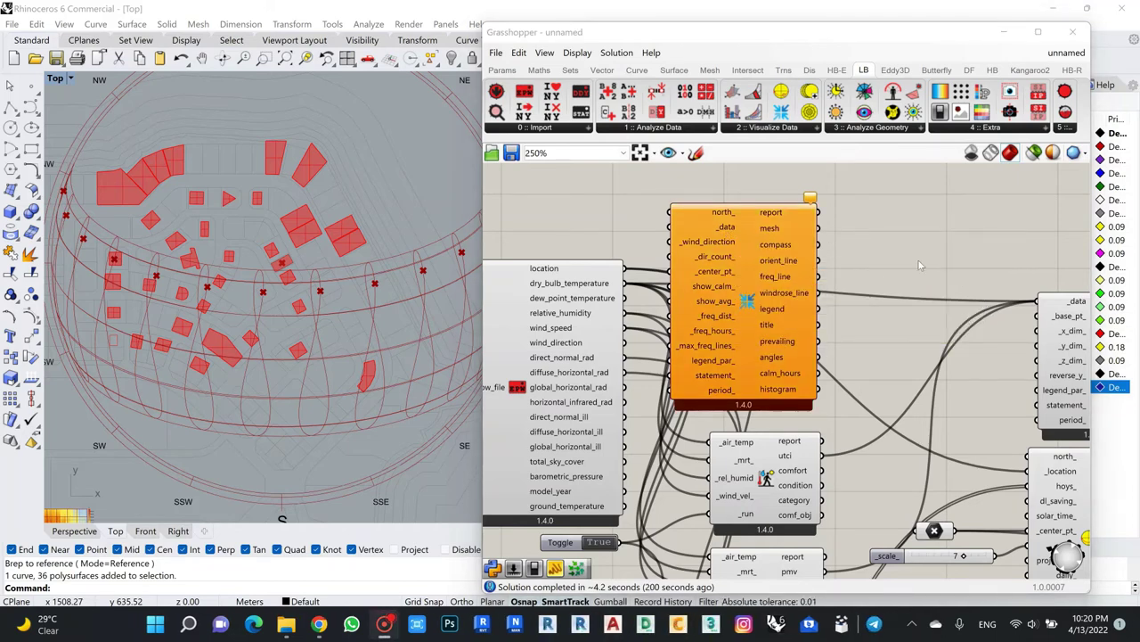
# Connect the EPW wind_speed output to the Wind Rose _data input and wind_direction to _wind_direction, shifting the component clear of the wires.
pyautogui.moveTo(726, 230)
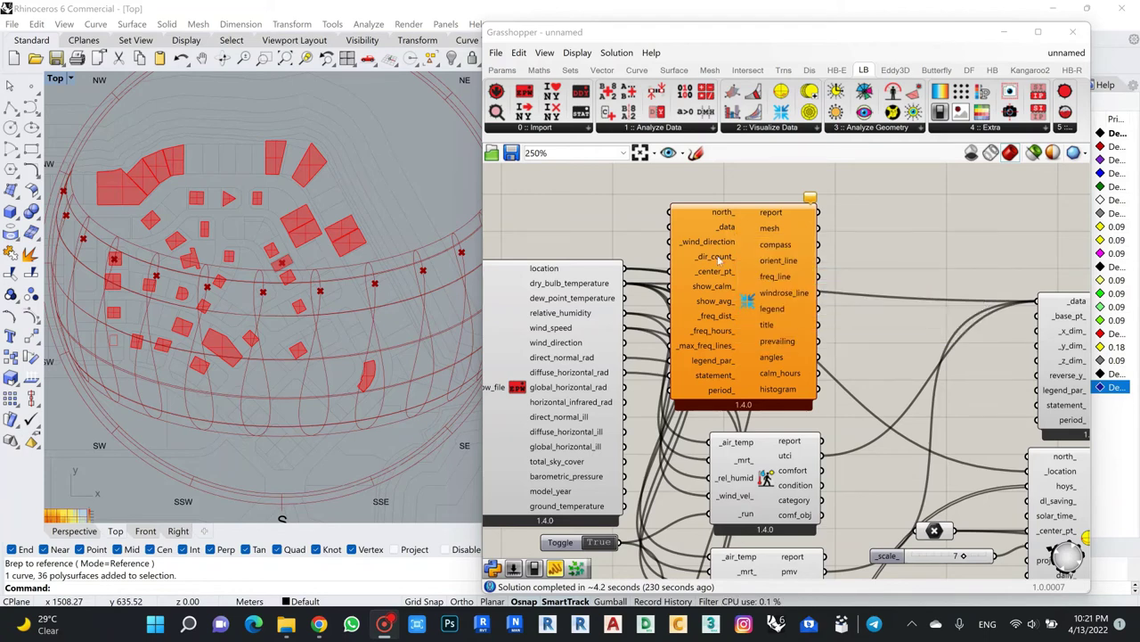
pyautogui.moveTo(627, 329); pyautogui.dragTo(674, 229)
pyautogui.moveTo(732, 262); pyautogui.dragTo(825, 235)
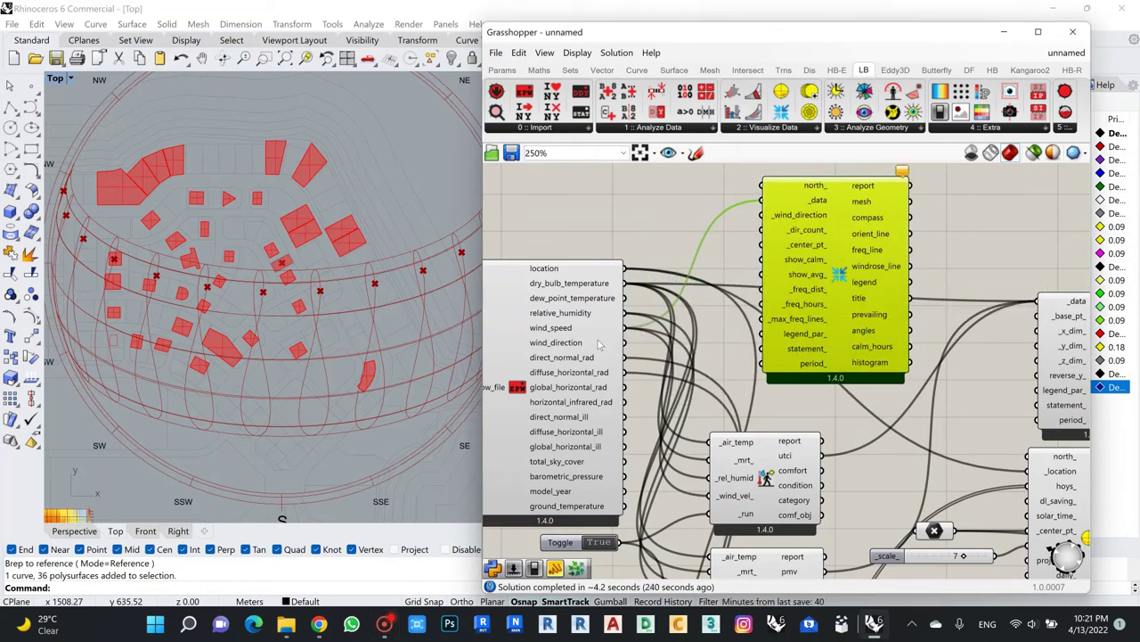
pyautogui.moveTo(625, 342); pyautogui.dragTo(762, 218)
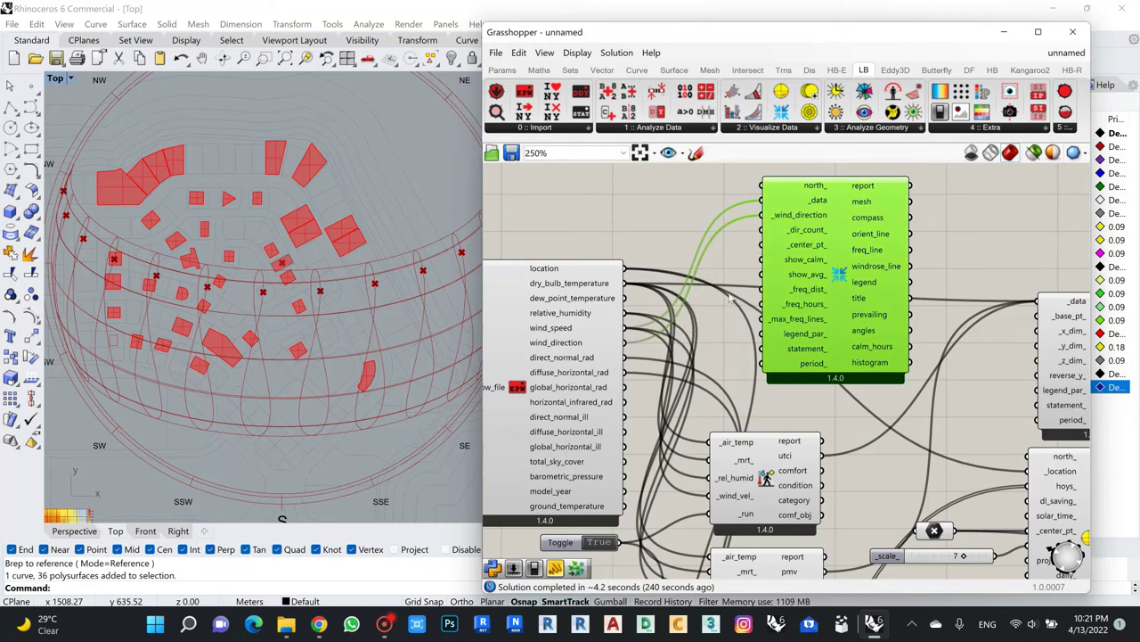
pyautogui.click(739, 268)
# Locate the generated wind rose in the Top view and place a Rhino point on the open ground just west of the study building.
pyautogui.moveTo(805, 233)
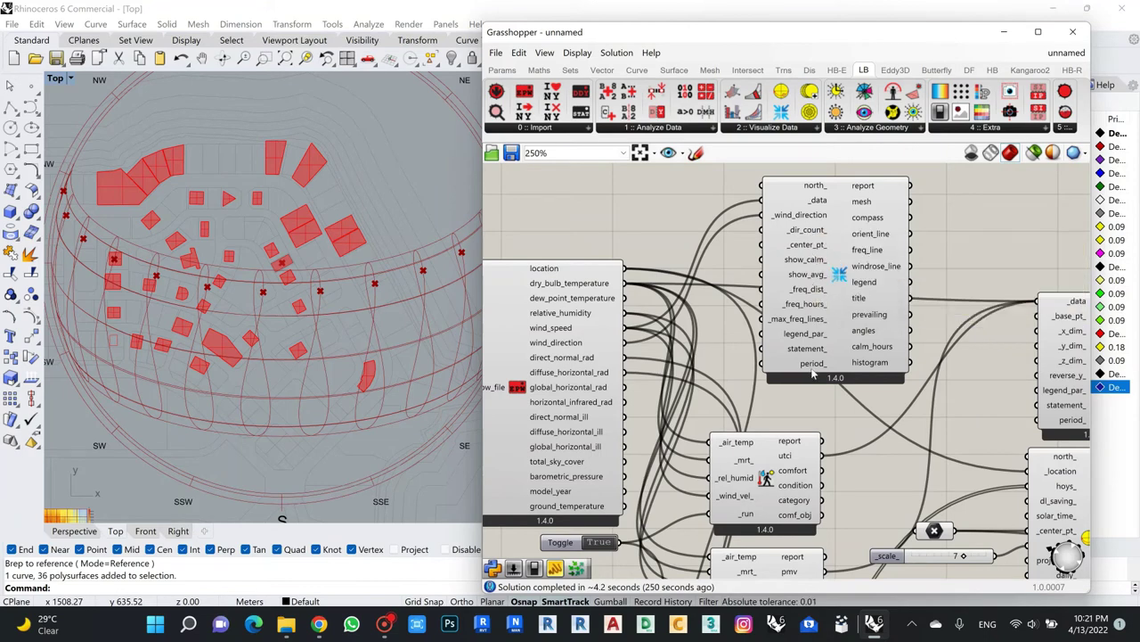
pyautogui.scroll(-5, 345, 369)
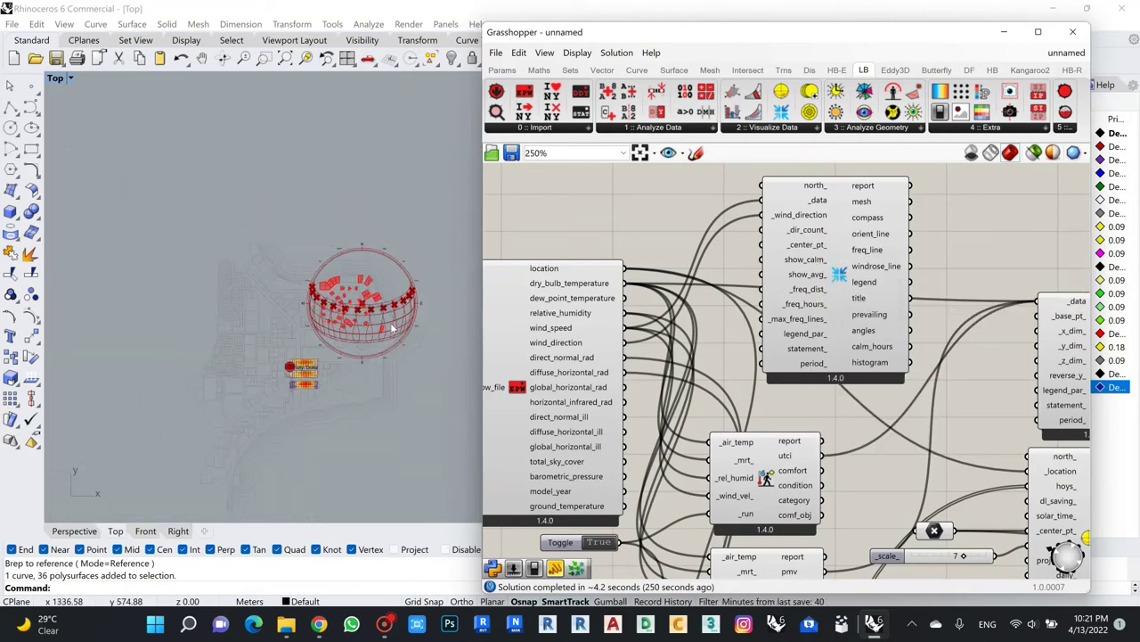
pyautogui.scroll(3, 345, 369)
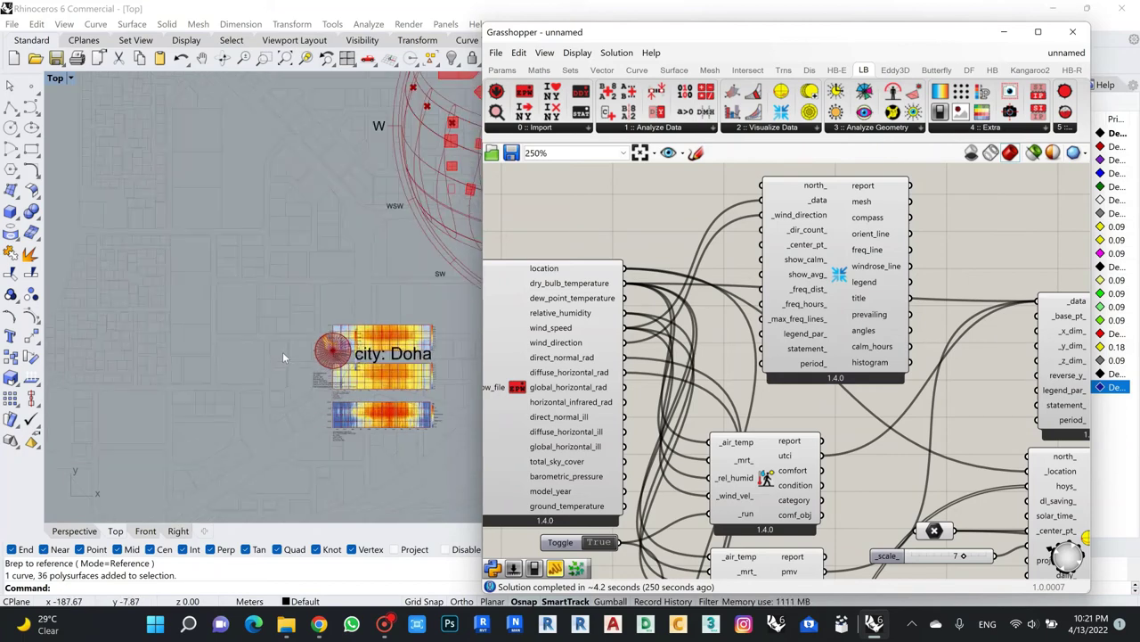
pyautogui.scroll(4, 331, 353)
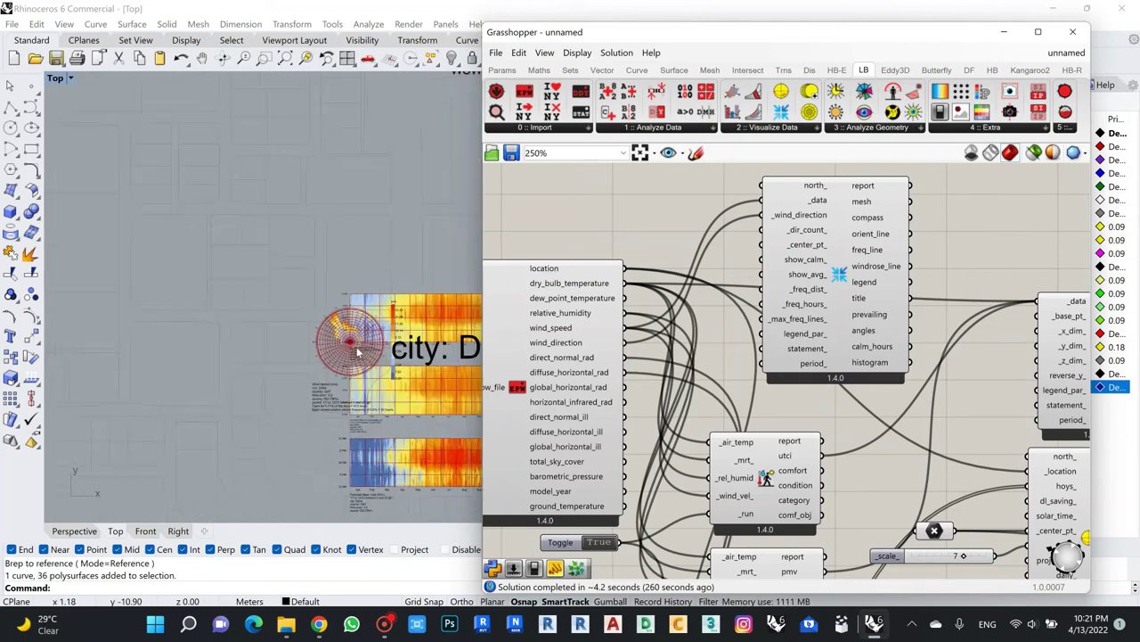
pyautogui.scroll(-4, 332, 331)
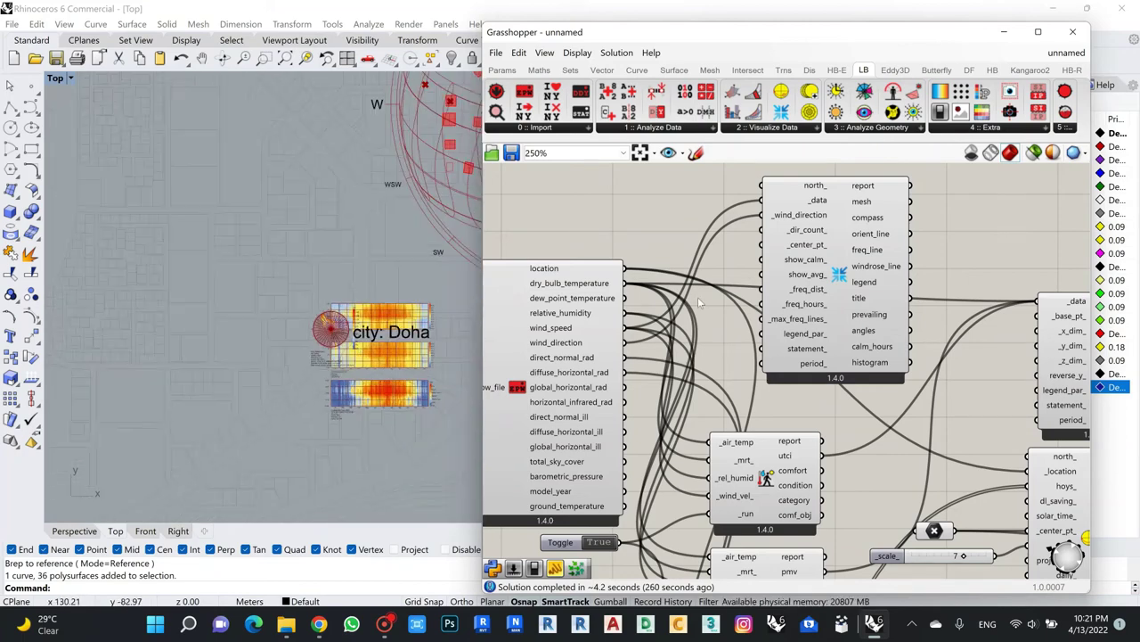
pyautogui.scroll(10, 374, 241)
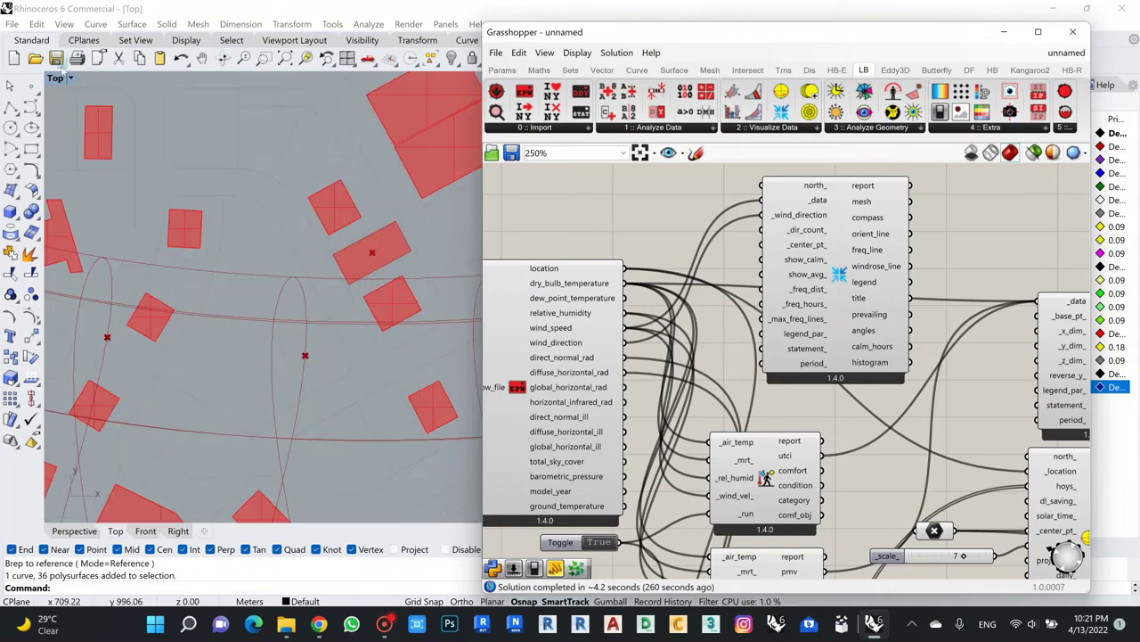
pyautogui.click(31, 85)
pyautogui.click(260, 256)
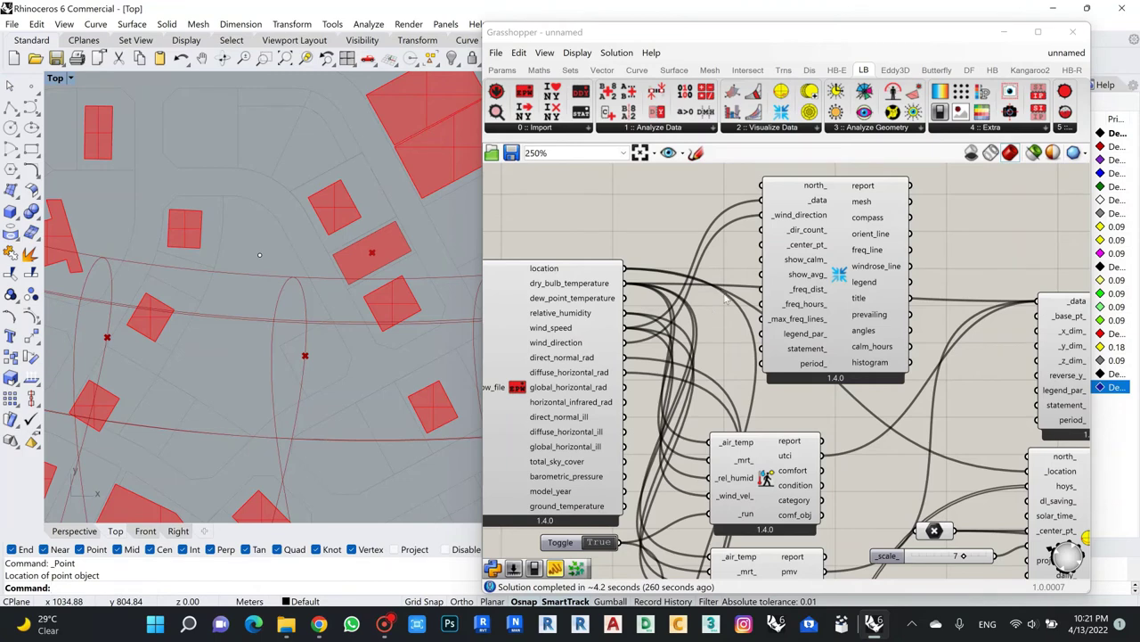
# Move the Wind Rose component to the empty canvas area right of the Hourly Plot component.
pyautogui.scroll(-6, 728, 299)
pyautogui.moveTo(744, 284); pyautogui.dragTo(915, 294)
pyautogui.scroll(6, 915, 294)
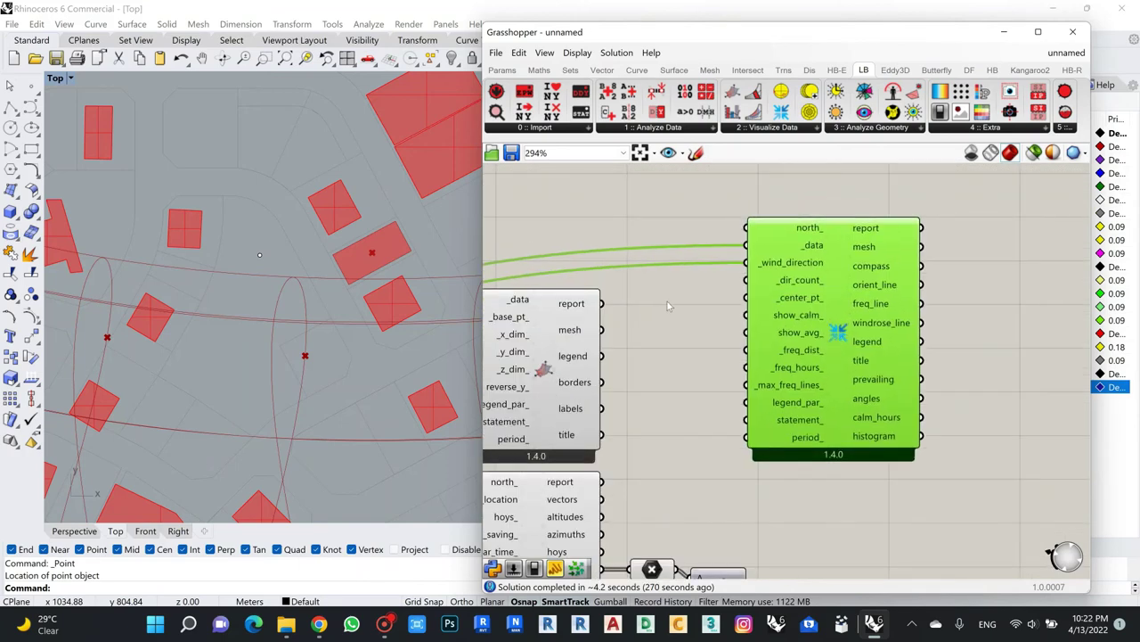
pyautogui.click(670, 305)
# Add a Point parameter referencing the Rhino point west of the study building and connect it to the Wind Rose _center_pt input.
pyautogui.click(496, 52)
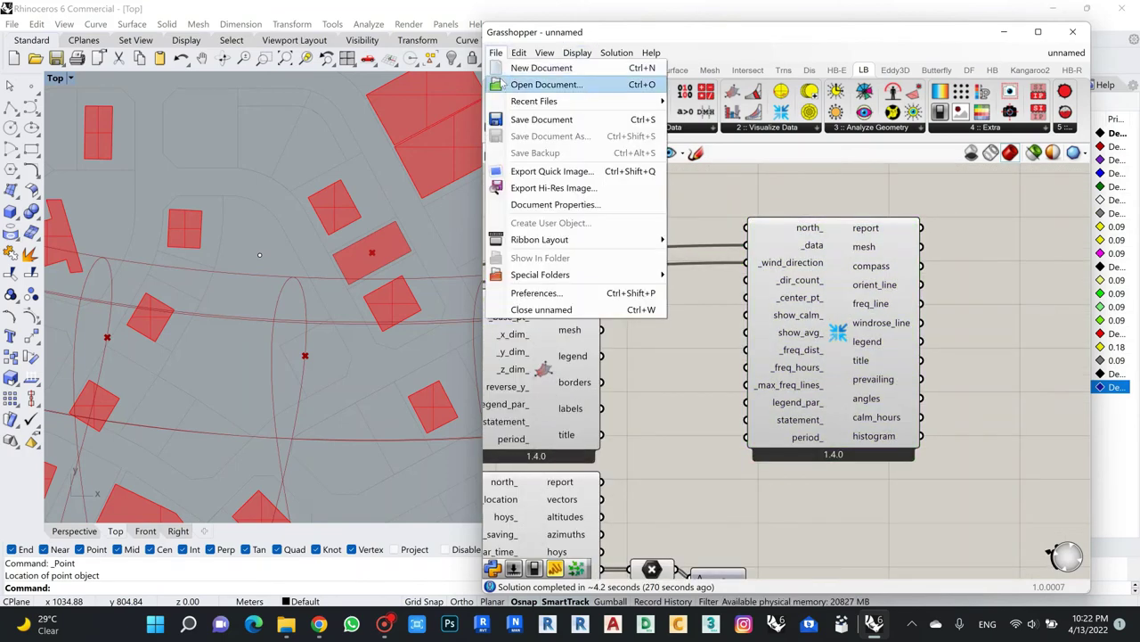
pyautogui.click(502, 69)
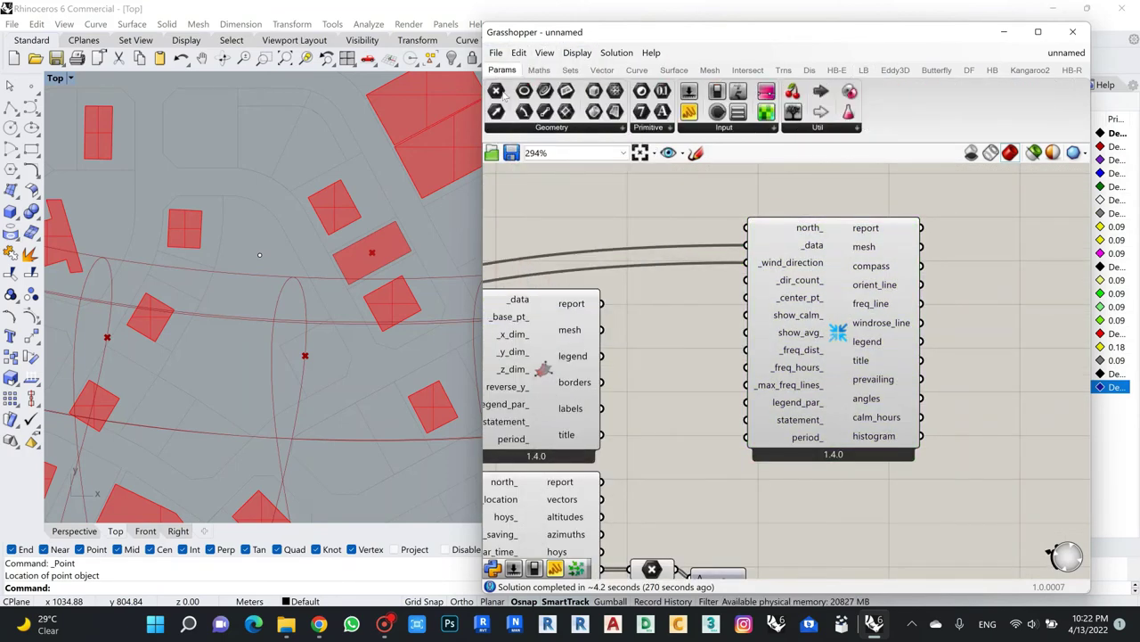
pyautogui.moveTo(497, 91); pyautogui.dragTo(683, 296)
pyautogui.rightClick(683, 296)
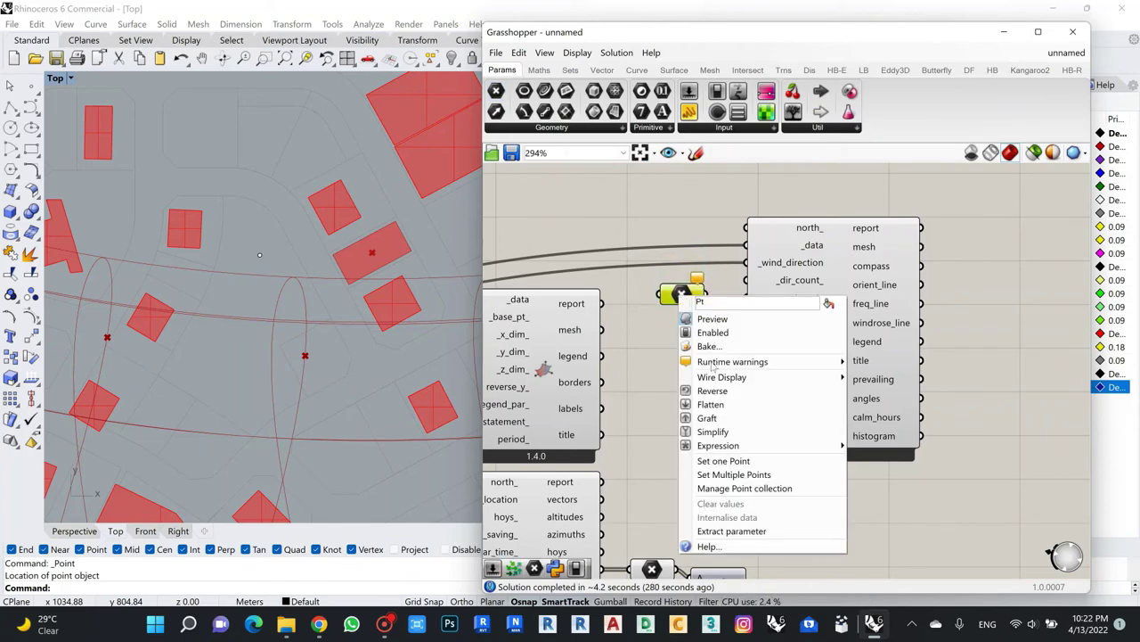
pyautogui.click(727, 472)
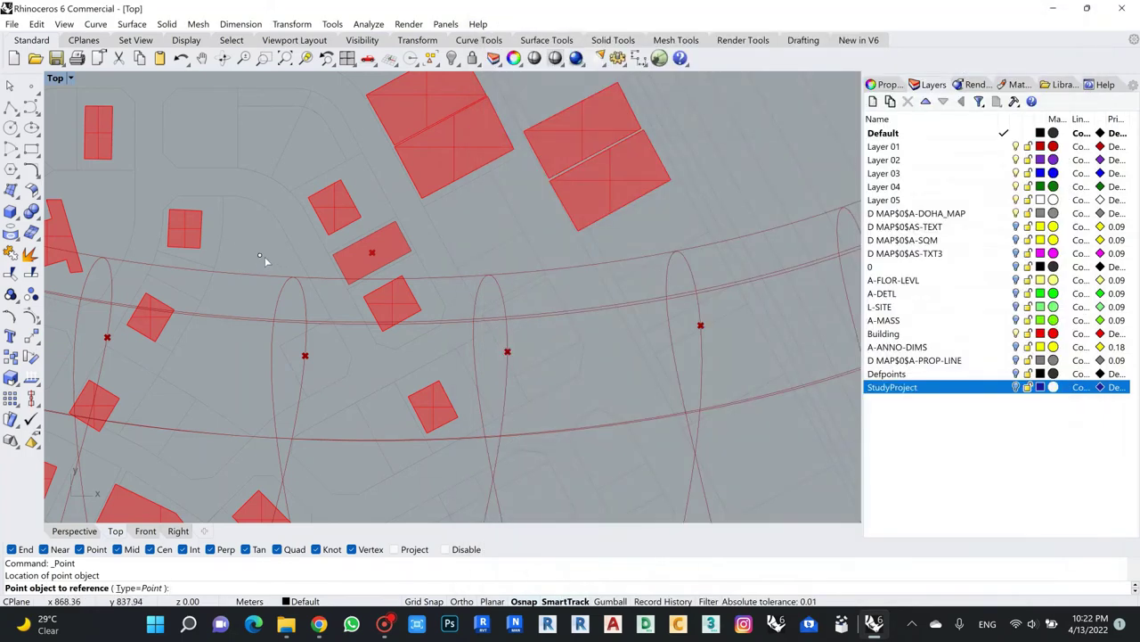
pyautogui.click(260, 255)
pyautogui.moveTo(683, 296); pyautogui.dragTo(751, 302)
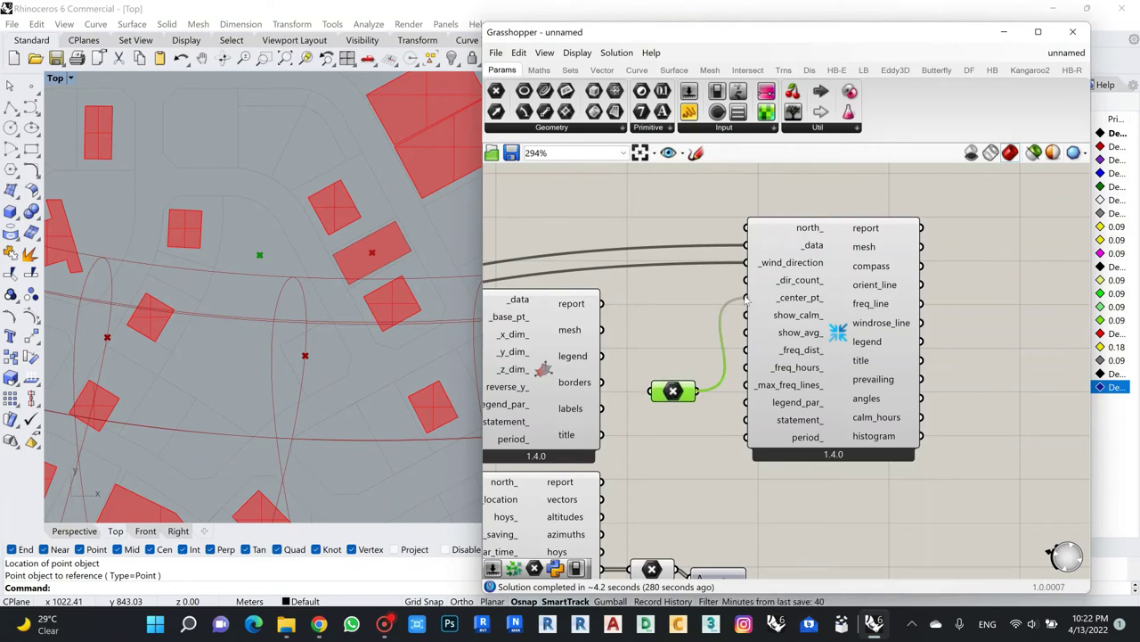
# Examine the relocated wind rose in the Top view and read its description text for location, period, calm hours and frequency.
pyautogui.scroll(-10, 252, 245)
pyautogui.scroll(13, 245, 235)
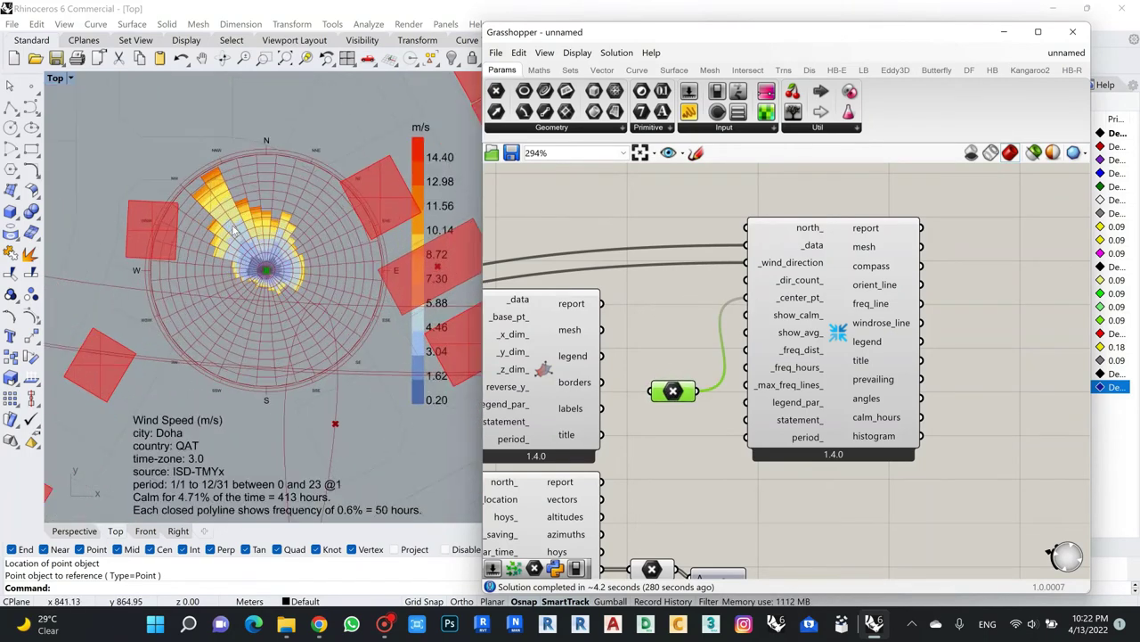
pyautogui.scroll(-4, 233, 226)
pyautogui.scroll(6, 183, 366)
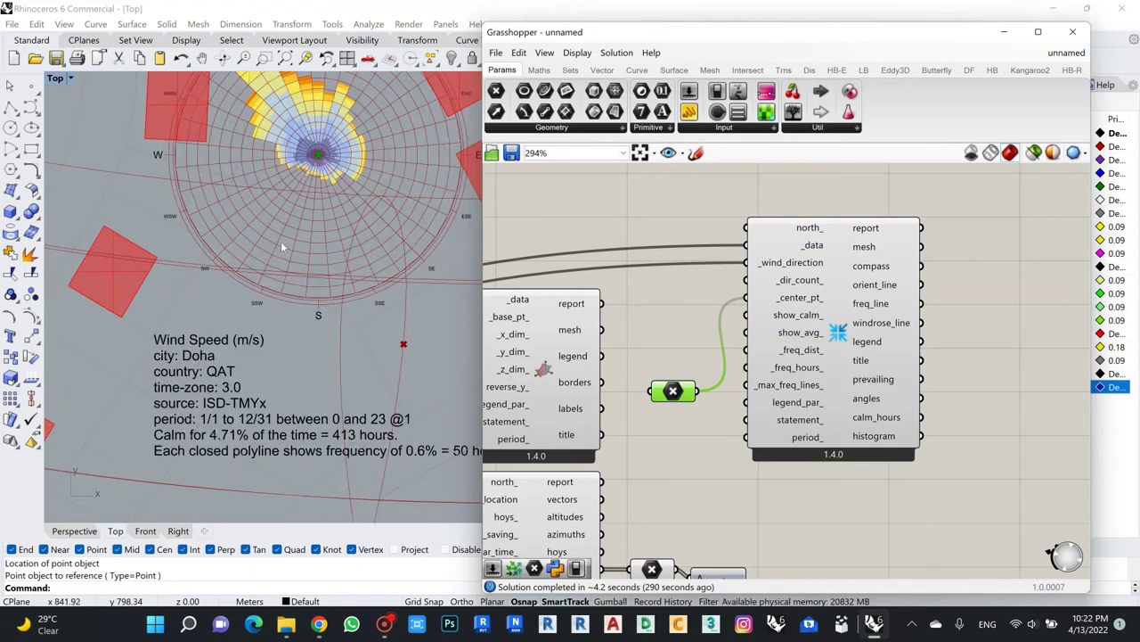
pyautogui.scroll(-3, 281, 240)
pyautogui.scroll(2, 289, 269)
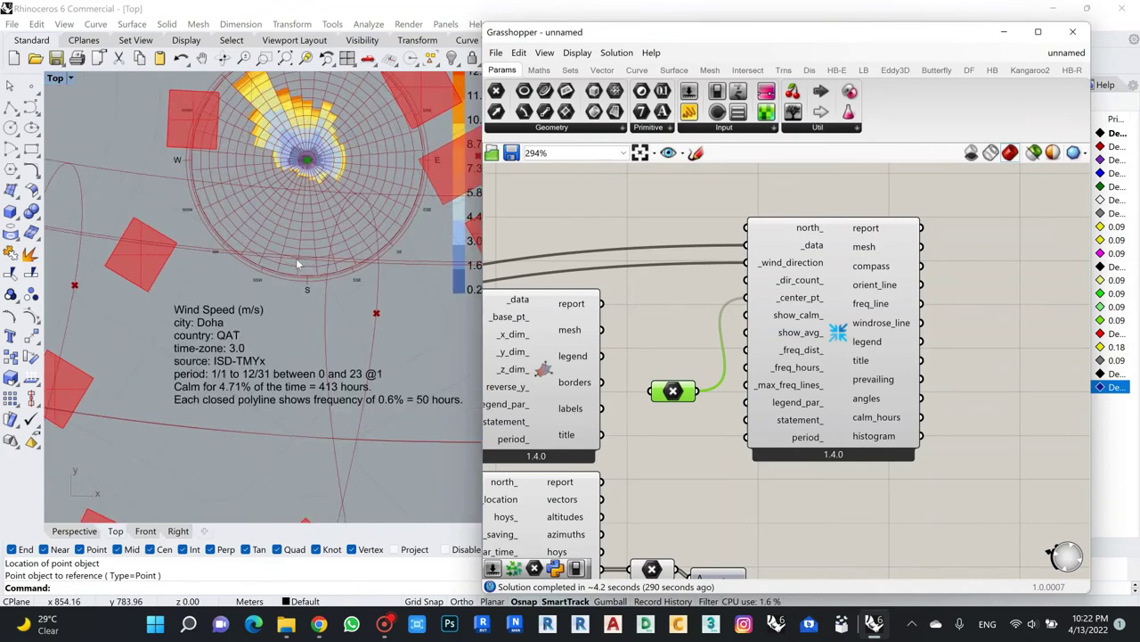
pyautogui.scroll(-3, 256, 268)
pyautogui.scroll(4, 173, 329)
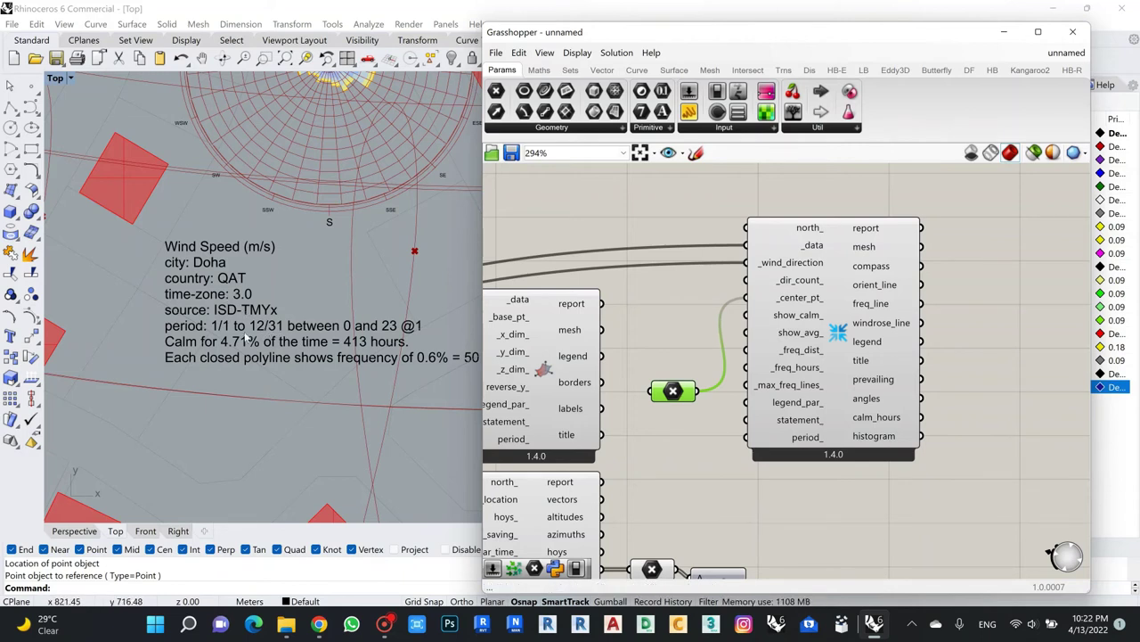
pyautogui.scroll(-5, 247, 337)
pyautogui.scroll(5, 254, 219)
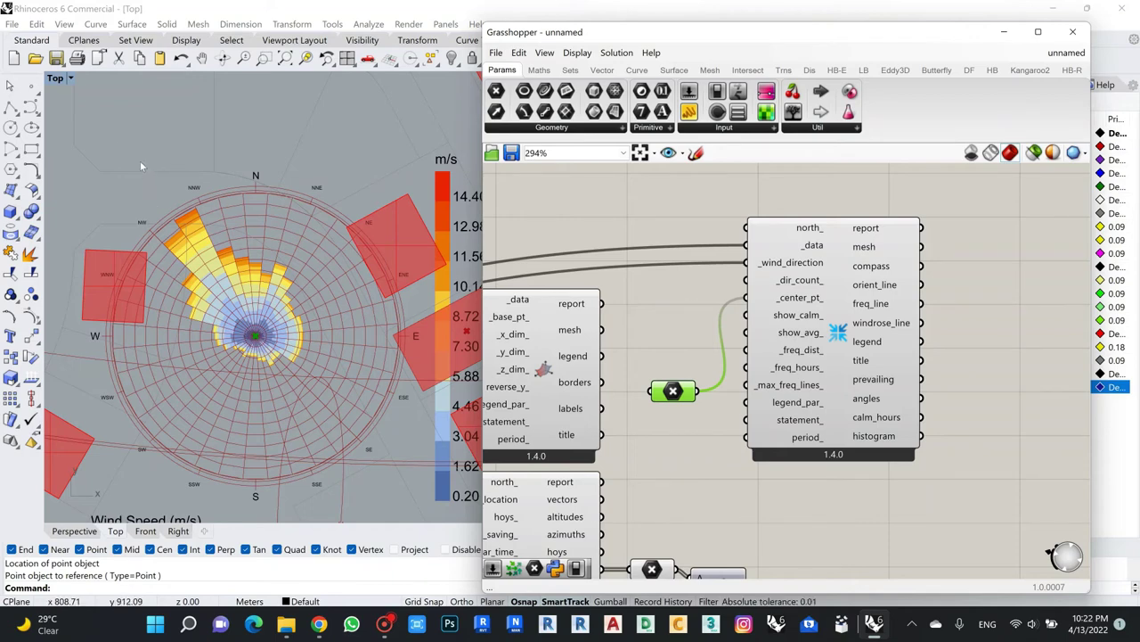
# Examine the wind rose's petals by compass direction and compare their colours with the m/s legend.
pyautogui.scroll(-1, 137, 154)
pyautogui.scroll(6, 180, 214)
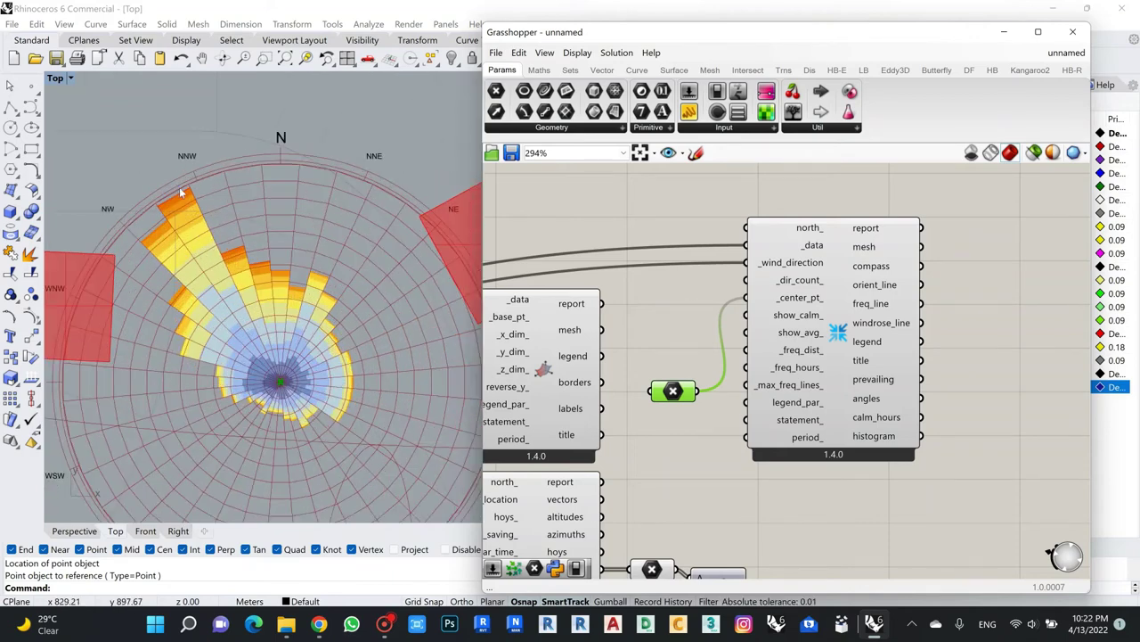
pyautogui.scroll(-2, 140, 201)
pyautogui.scroll(-3, 204, 205)
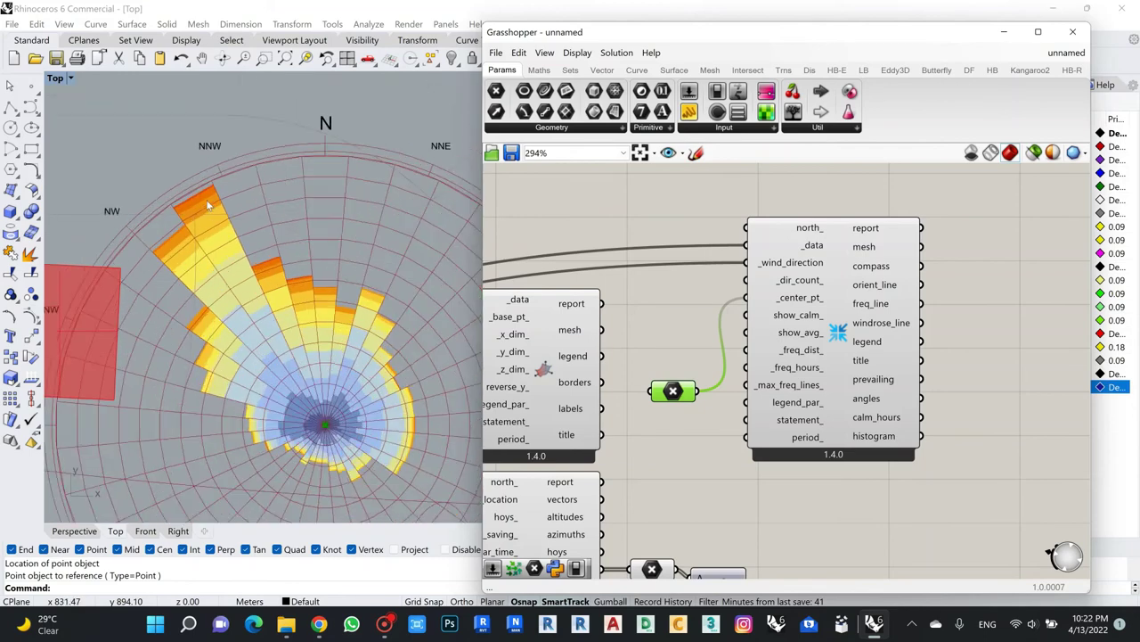
pyautogui.scroll(2, 193, 180)
pyautogui.scroll(-3, 237, 250)
pyautogui.scroll(-2, 251, 226)
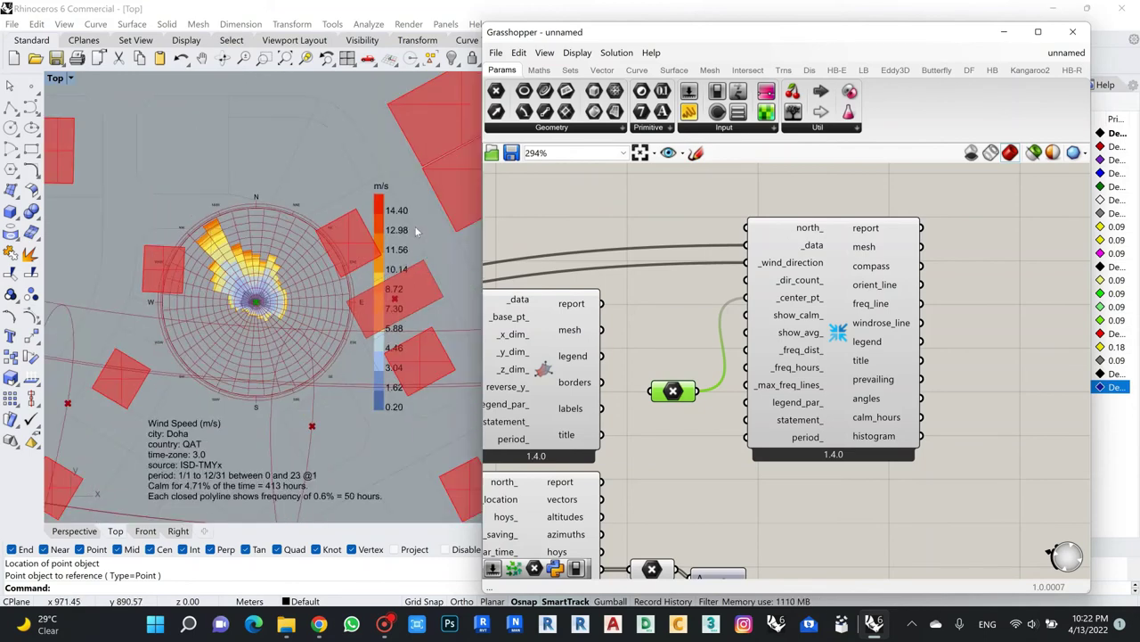
pyautogui.scroll(5, 403, 212)
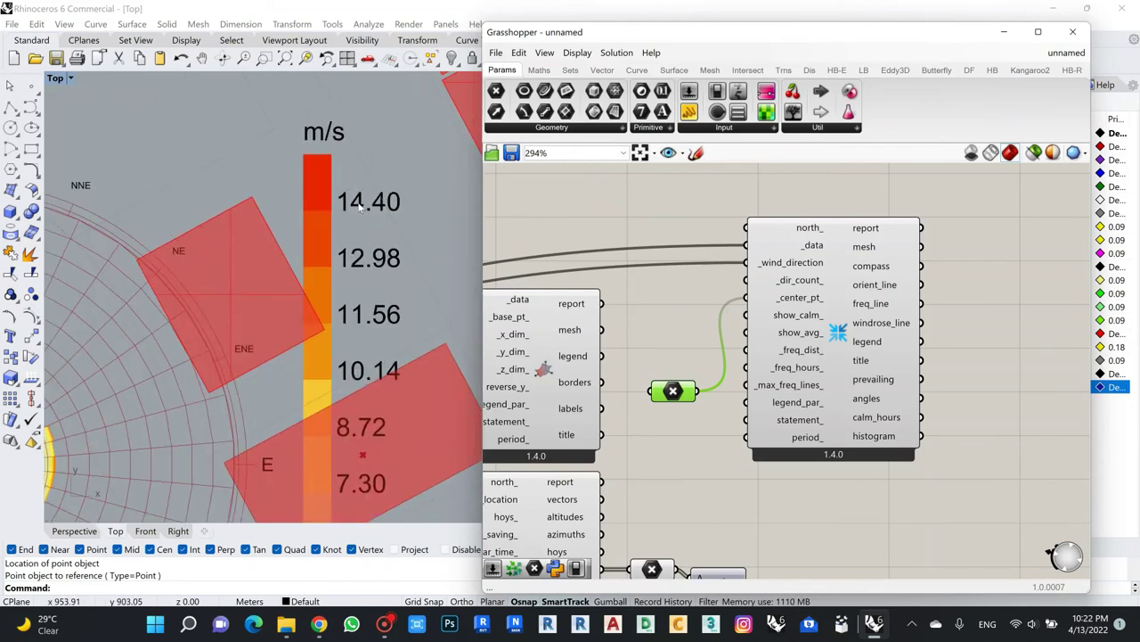
pyautogui.scroll(-5, 401, 209)
pyautogui.scroll(3, 234, 217)
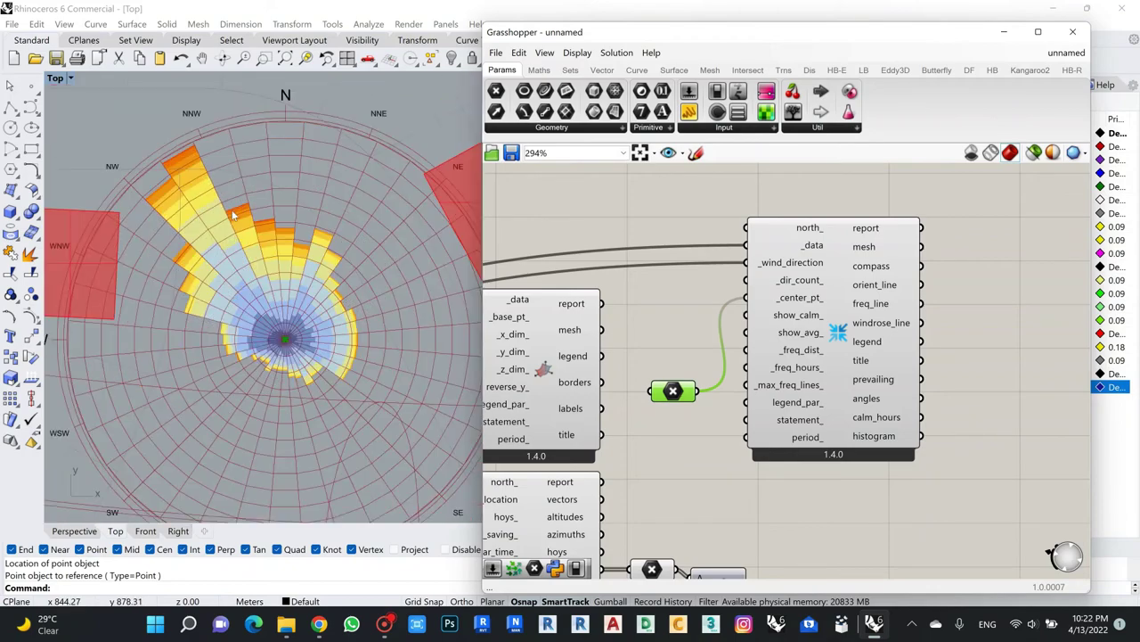
pyautogui.scroll(-3, 233, 217)
pyautogui.scroll(3, 251, 232)
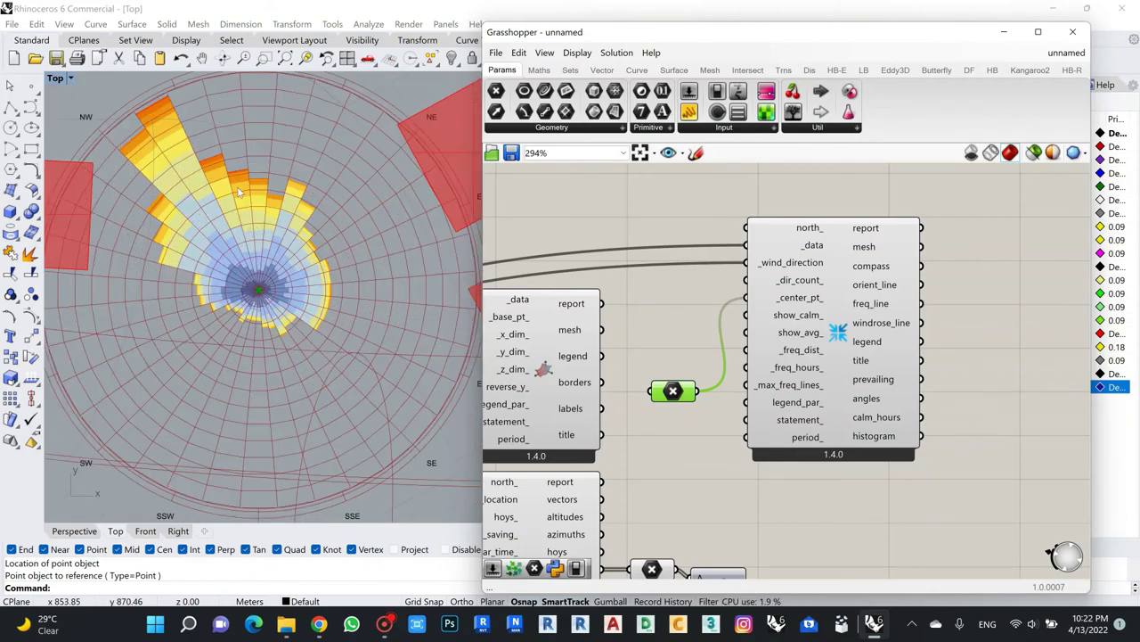
pyautogui.scroll(-4, 241, 187)
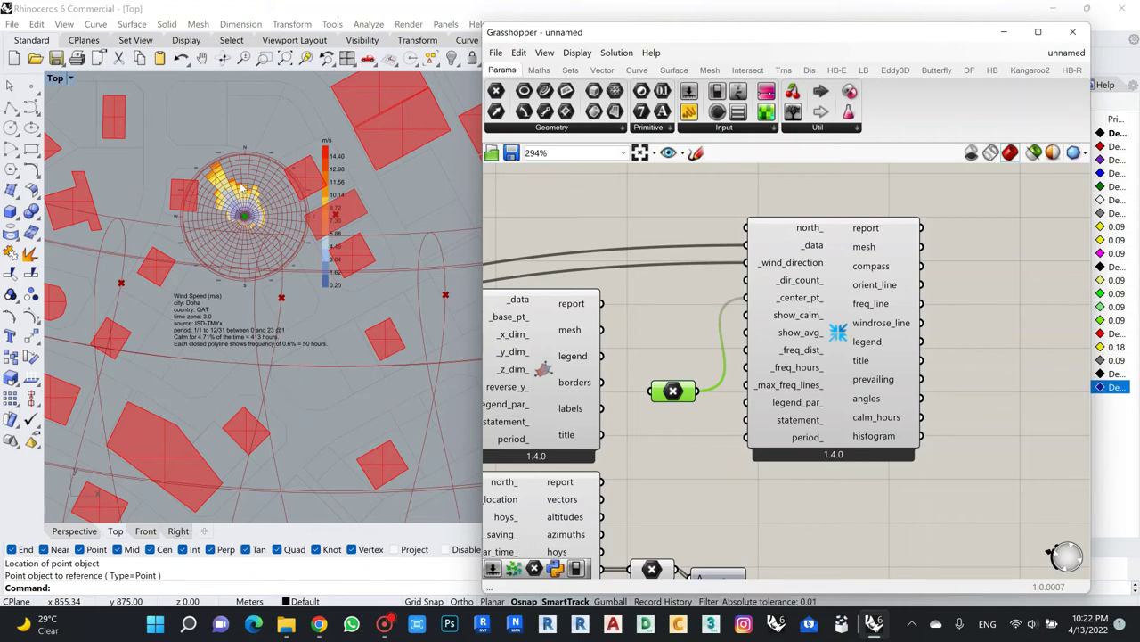
# Move the Wind Rose component below the Analysis Period component and connect the period output to its period_ input.
pyautogui.scroll(-3, 808, 335)
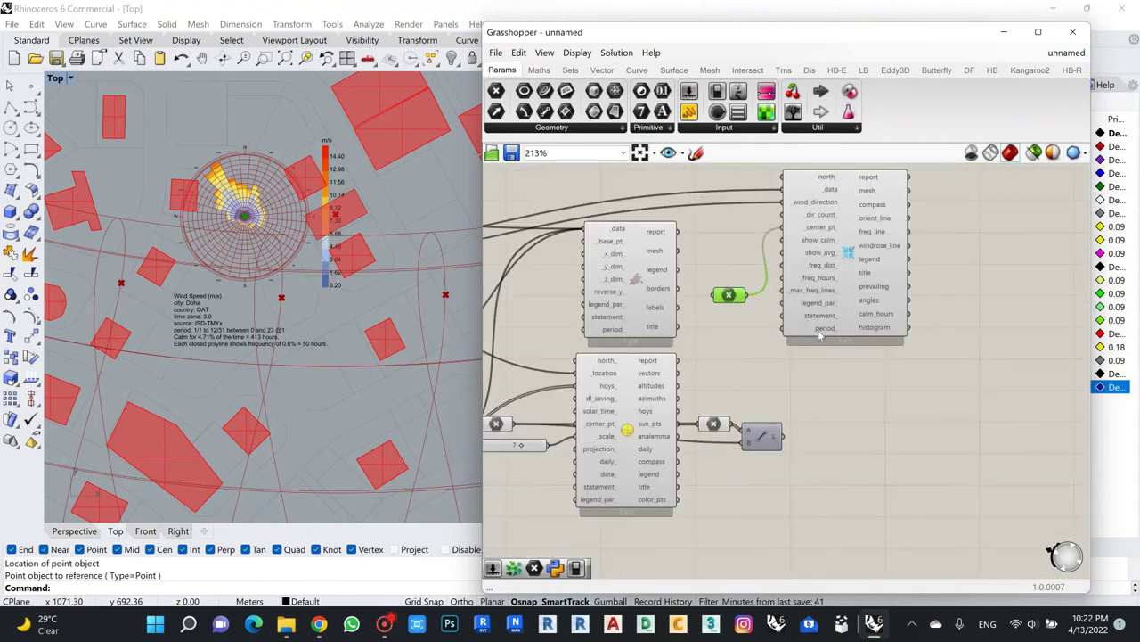
pyautogui.scroll(-5, 807, 332)
pyautogui.scroll(5, 596, 435)
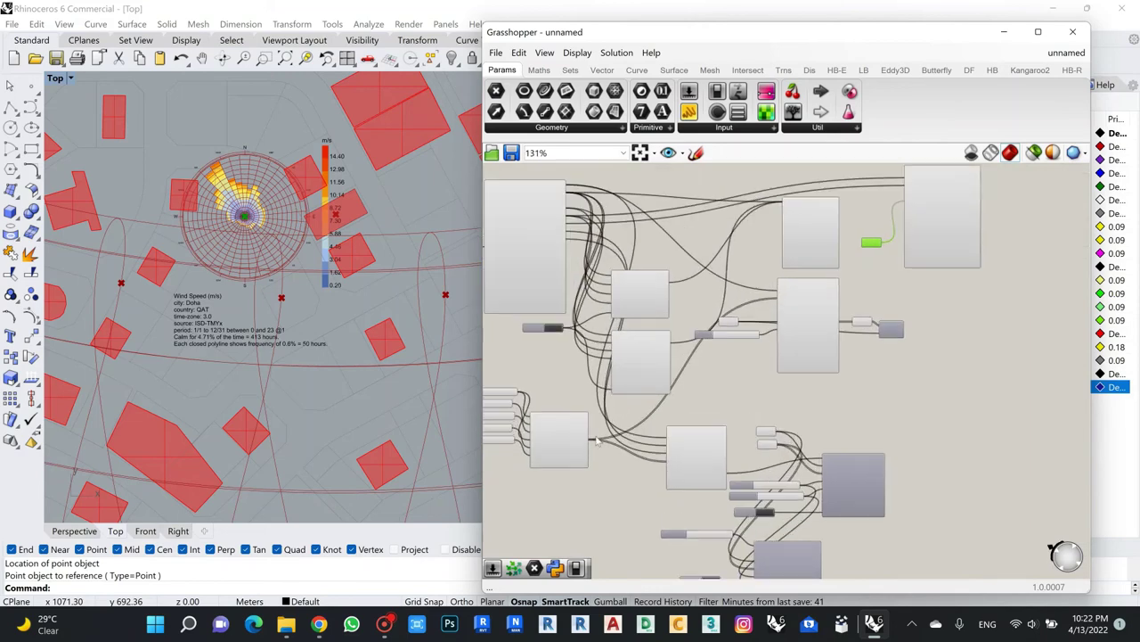
pyautogui.scroll(-5, 593, 424)
pyautogui.moveTo(684, 450); pyautogui.dragTo(622, 521)
pyautogui.scroll(4, 622, 521)
pyautogui.scroll(-2, 621, 521)
pyautogui.scroll(3, 622, 521)
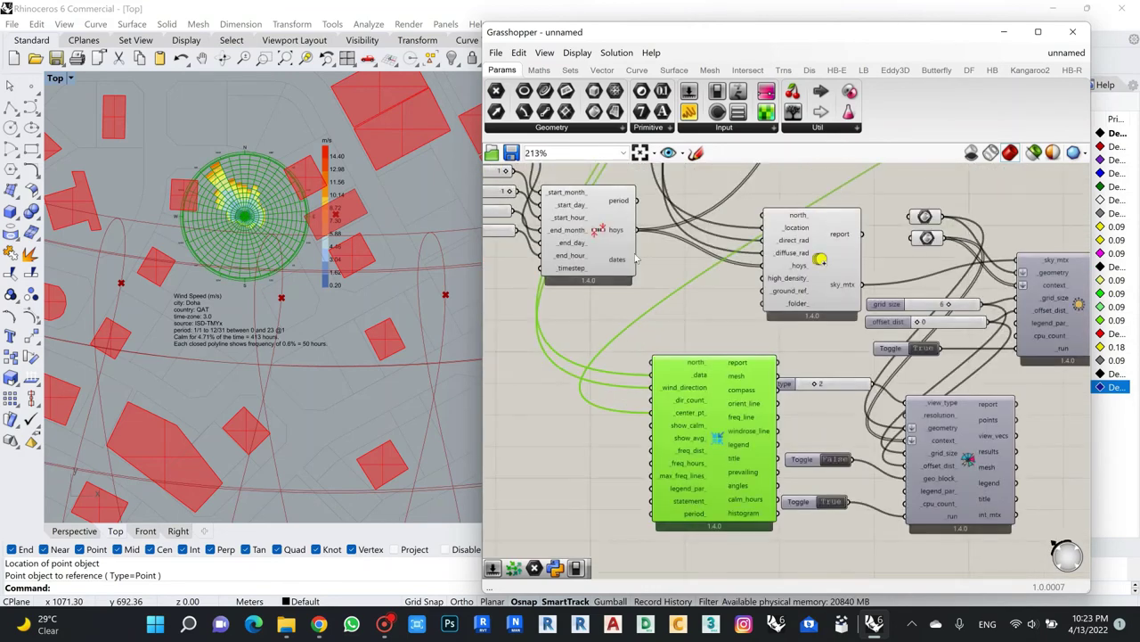
pyautogui.moveTo(663, 365); pyautogui.dragTo(656, 525)
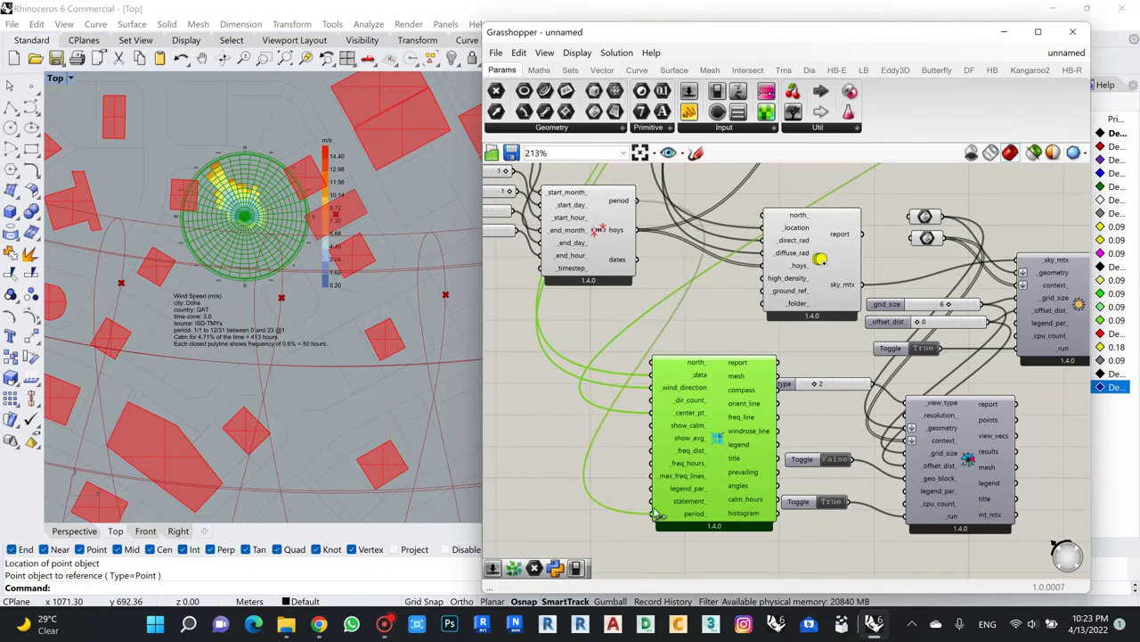
# Inspect the period-limited wind rose in the Top view, including its petals, speed legend and period text.
pyautogui.scroll(2, 192, 325)
pyautogui.scroll(-5, 241, 288)
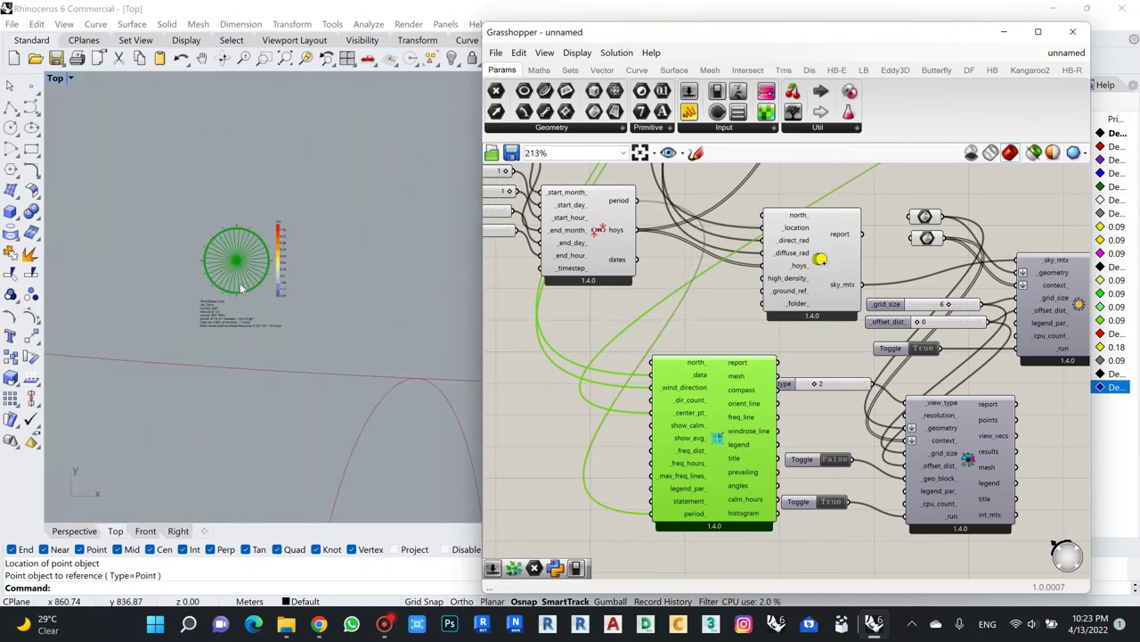
pyautogui.scroll(5, 241, 288)
pyautogui.scroll(6, 215, 185)
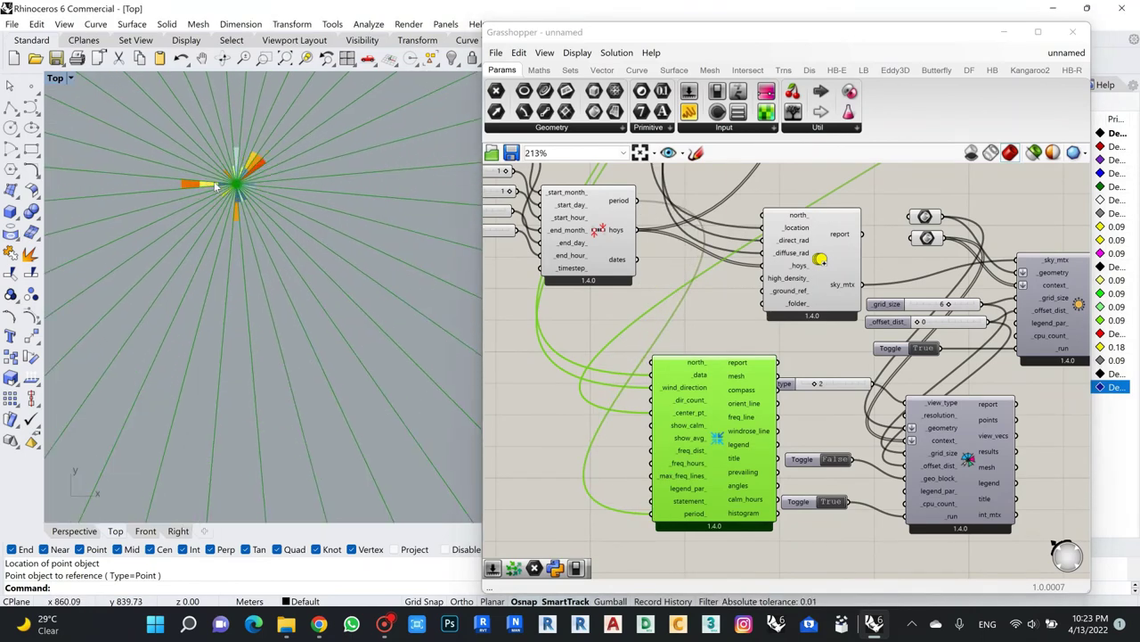
pyautogui.scroll(2, 215, 186)
pyautogui.scroll(-8, 232, 200)
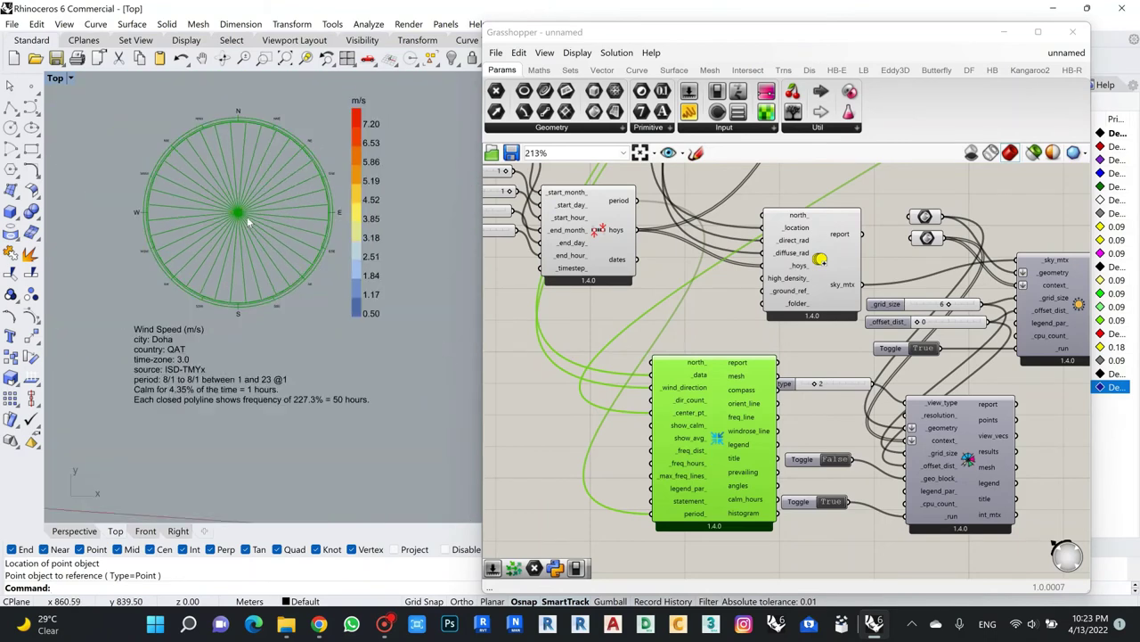
pyautogui.scroll(2, 178, 379)
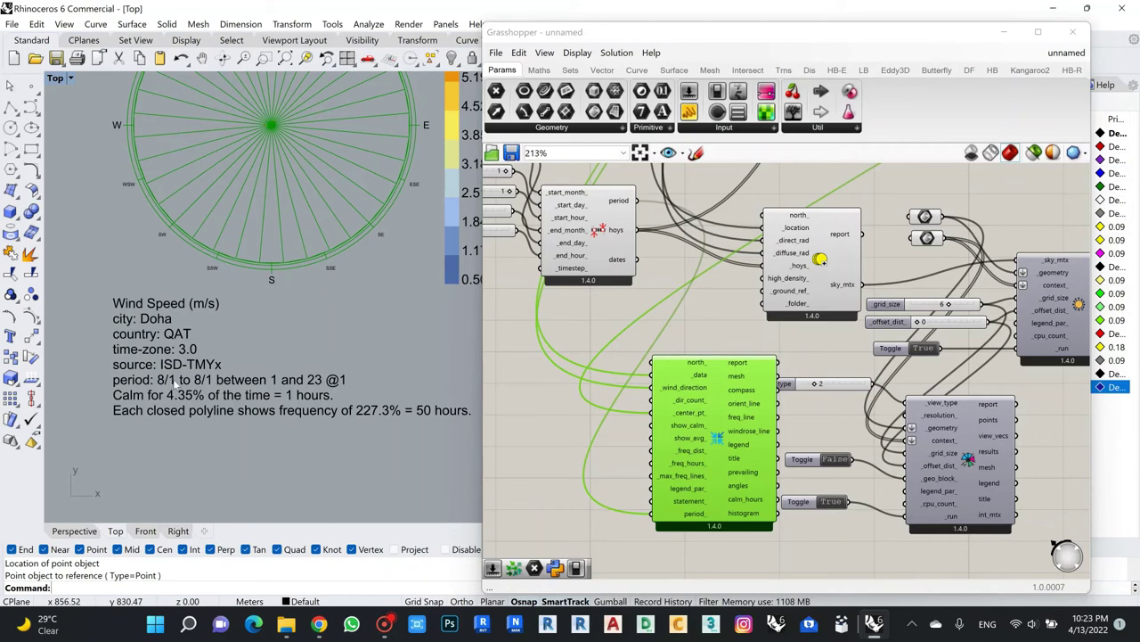
pyautogui.scroll(-5, 308, 381)
# Move the Wind Rose component back to the empty canvas area right of the Hourly Plot component and deselect it.
pyautogui.scroll(-6, 597, 408)
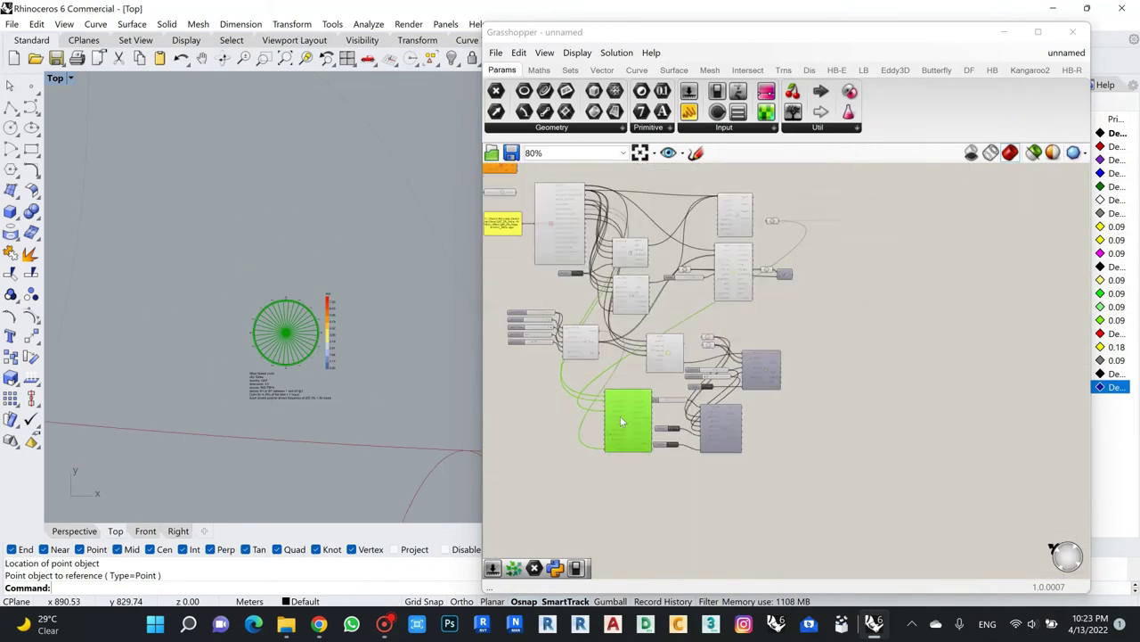
pyautogui.moveTo(632, 414); pyautogui.dragTo(782, 286)
pyautogui.scroll(5, 784, 288)
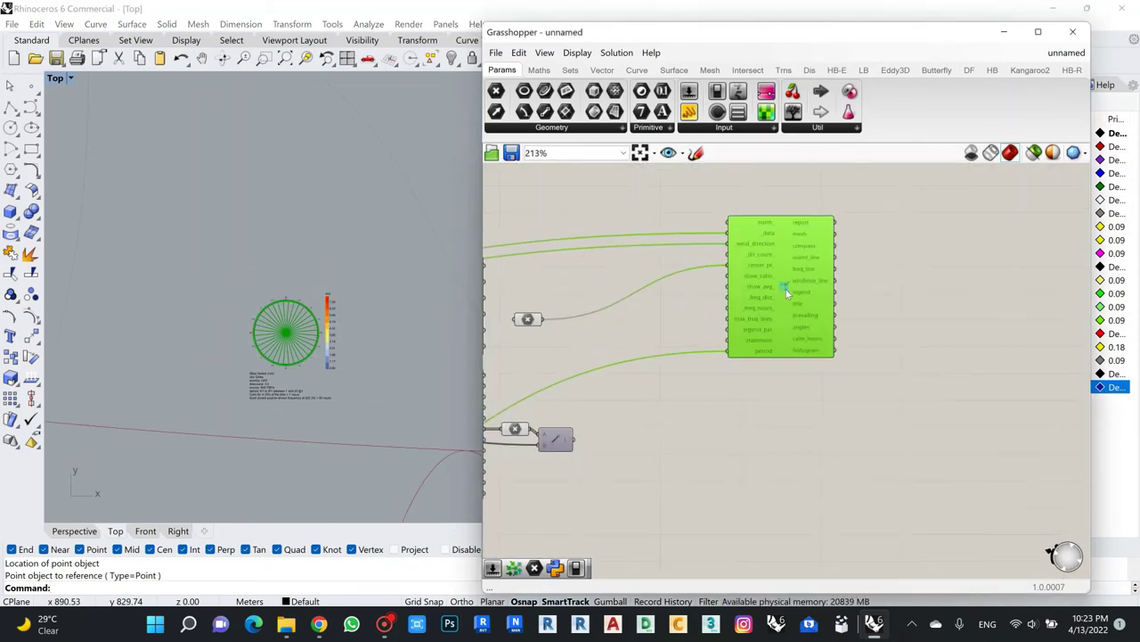
pyautogui.moveTo(688, 311); pyautogui.dragTo(590, 311)
pyautogui.click(787, 275)
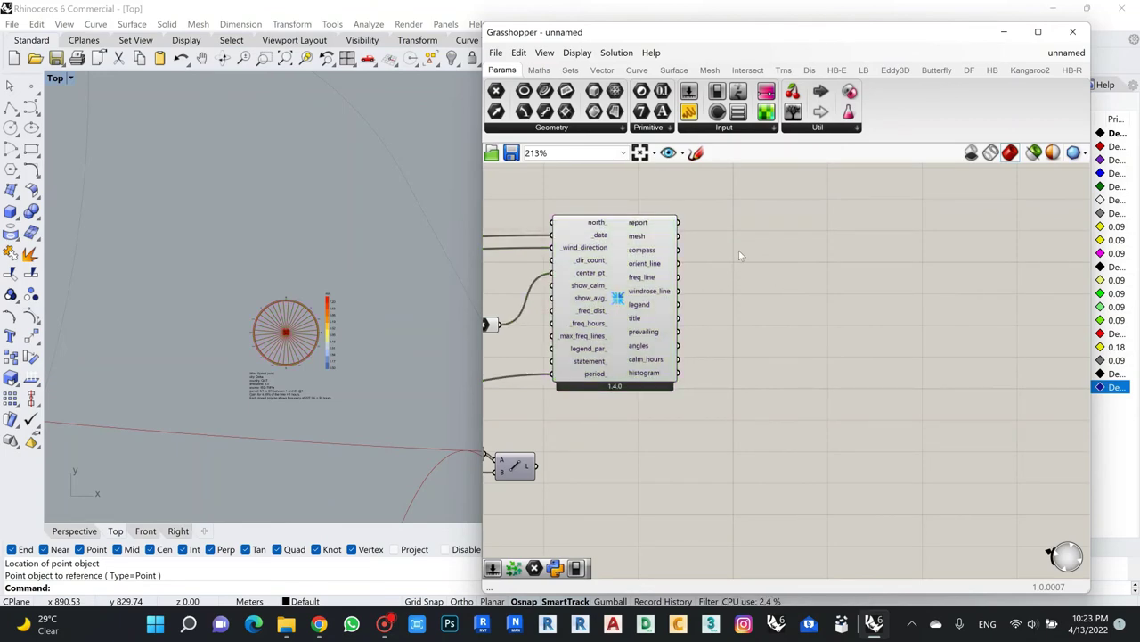
# Check the period-limited wind rose's size against the site buildings and review the Wind Rose component's inputs and outputs.
pyautogui.scroll(-3, 738, 250)
pyautogui.scroll(-2, 323, 307)
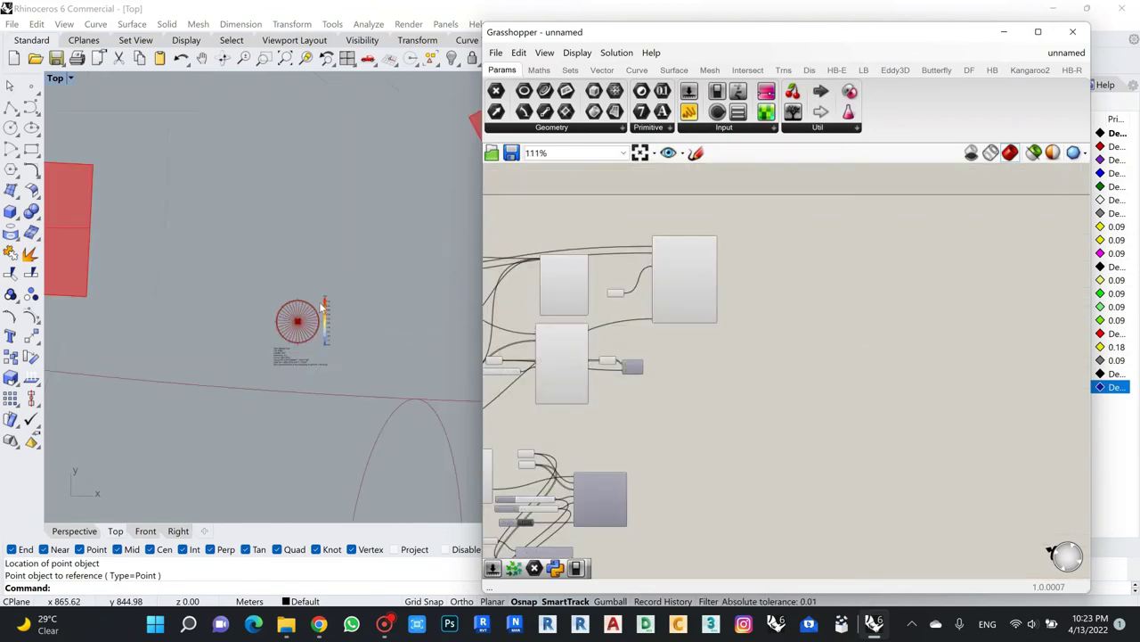
pyautogui.scroll(-3, 322, 306)
pyautogui.scroll(-2, 322, 268)
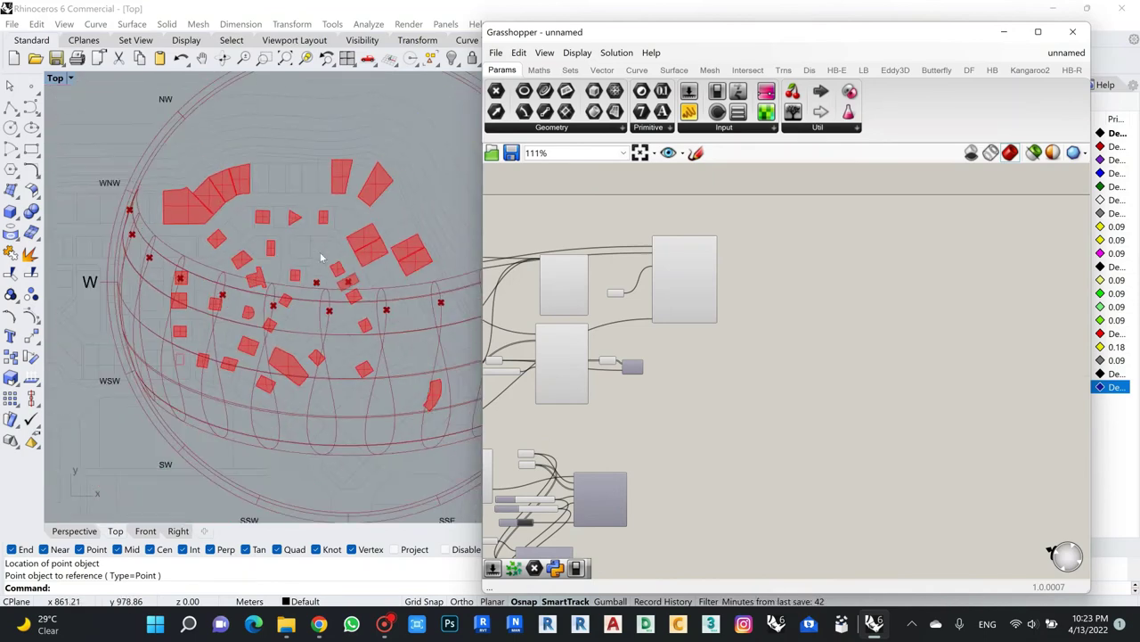
pyautogui.scroll(6, 312, 281)
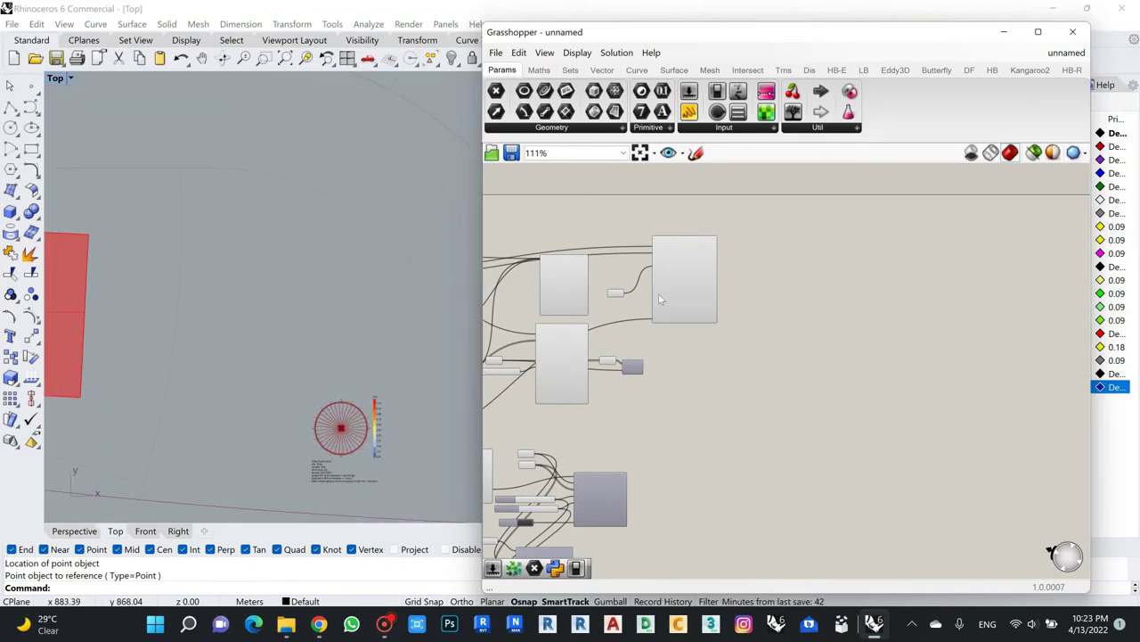
pyautogui.click(692, 299)
pyautogui.click(768, 267)
pyautogui.scroll(4, 712, 263)
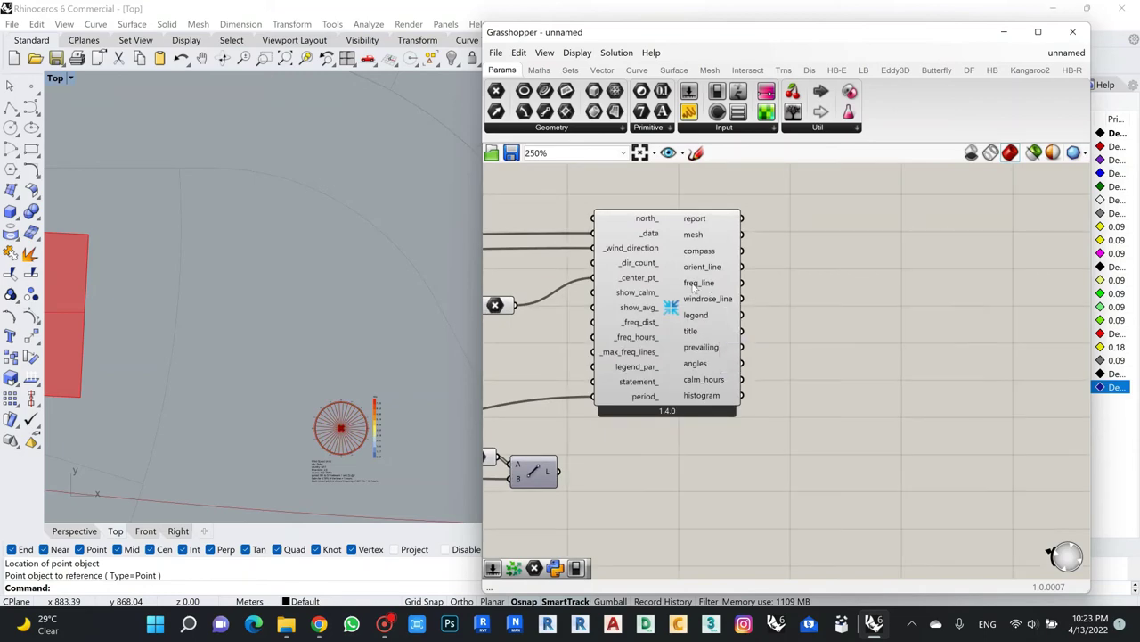
pyautogui.scroll(-5, 693, 287)
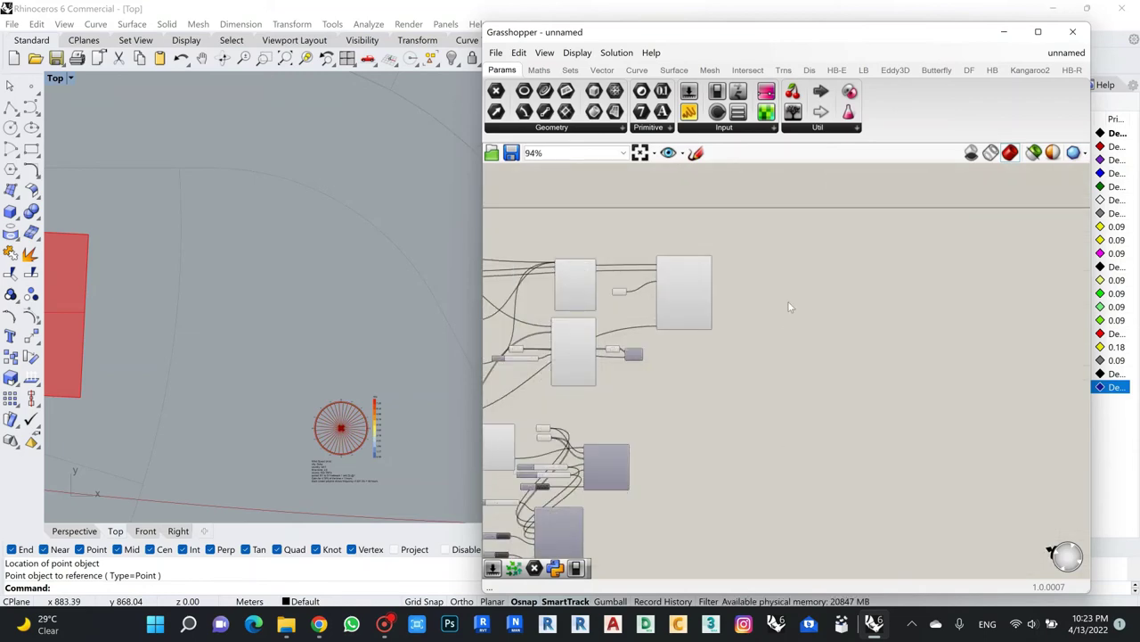
pyautogui.scroll(6, 650, 291)
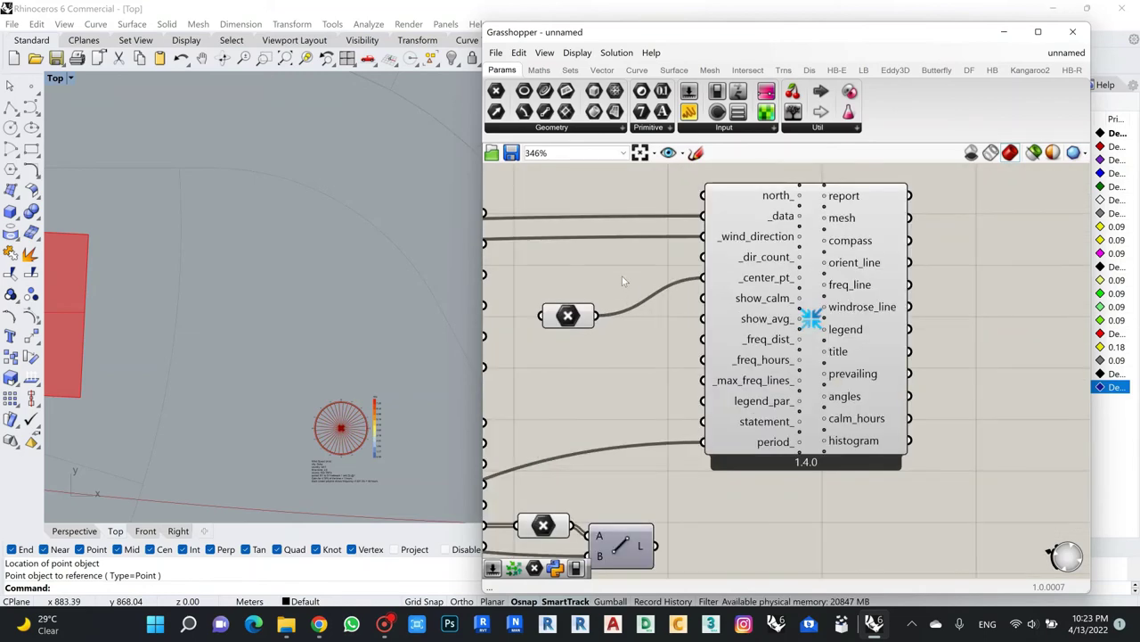
pyautogui.scroll(-4, 624, 280)
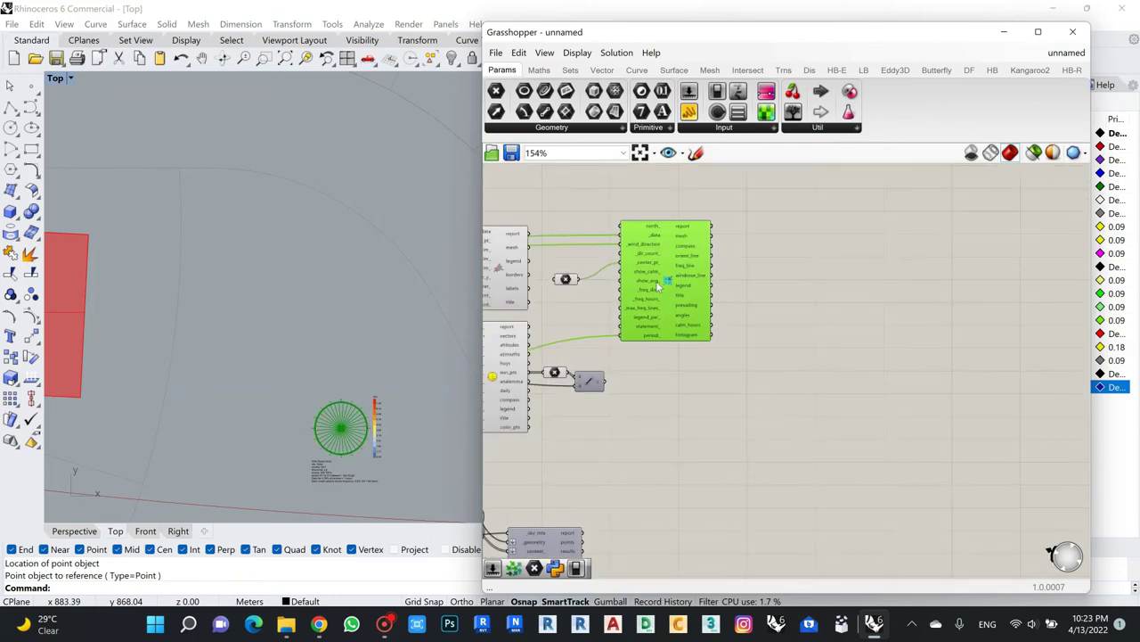
# Save the whole Grasshopper definition in the Data folder on the Desktop under the file name STUDY.
pyautogui.click(768, 275)
pyautogui.scroll(-3, 872, 293)
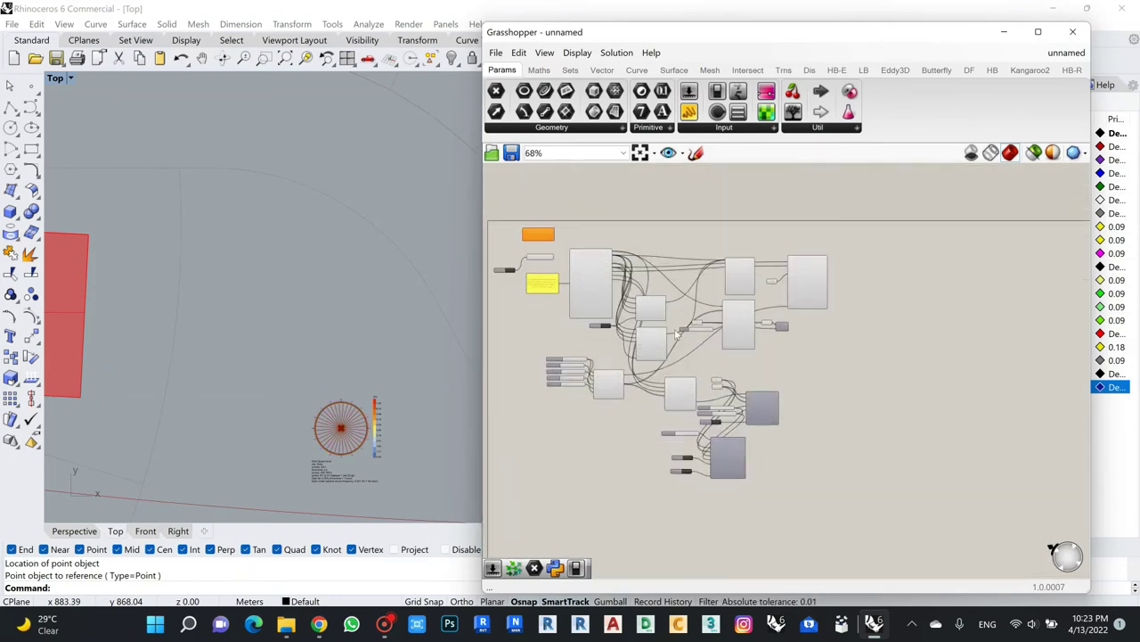
pyautogui.scroll(-2, 878, 357)
pyautogui.scroll(3, 872, 360)
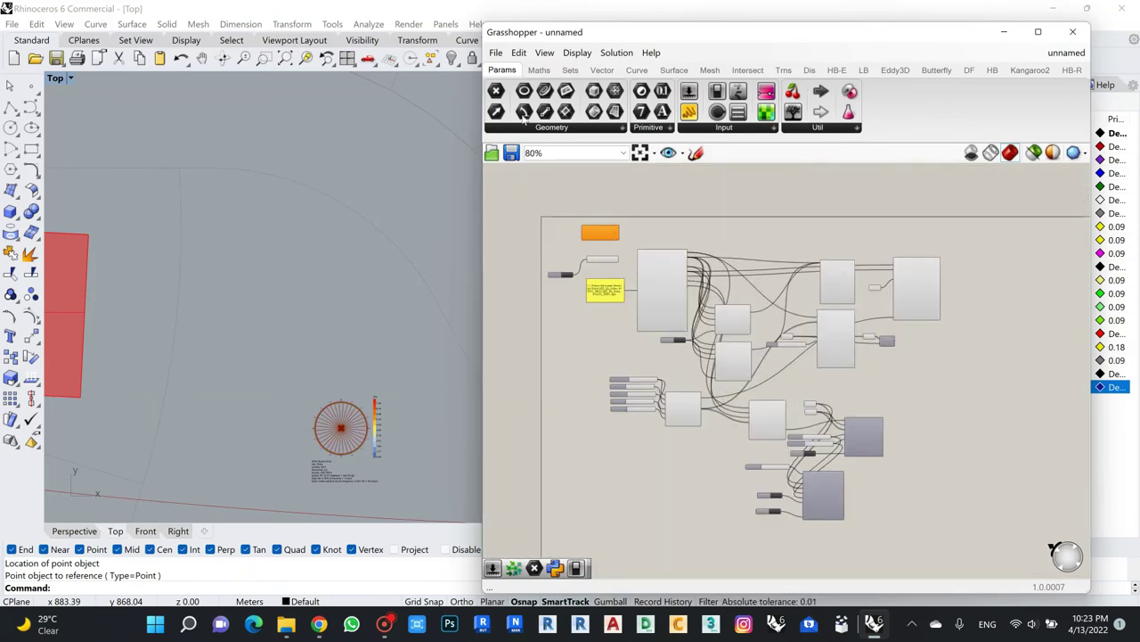
pyautogui.click(492, 154)
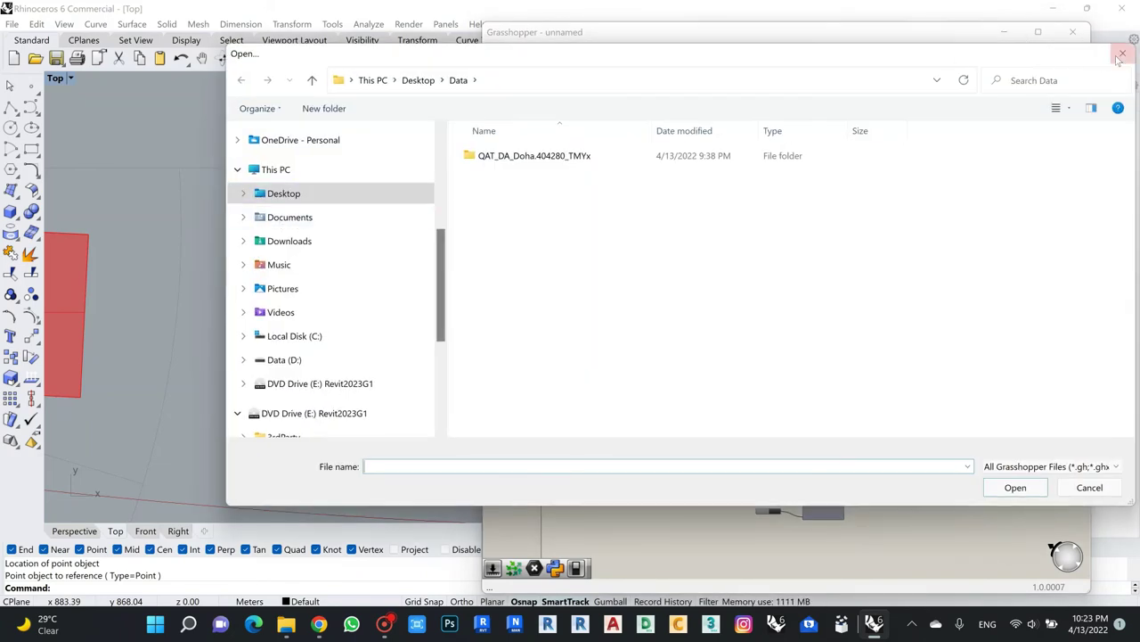
pyautogui.press('Escape')
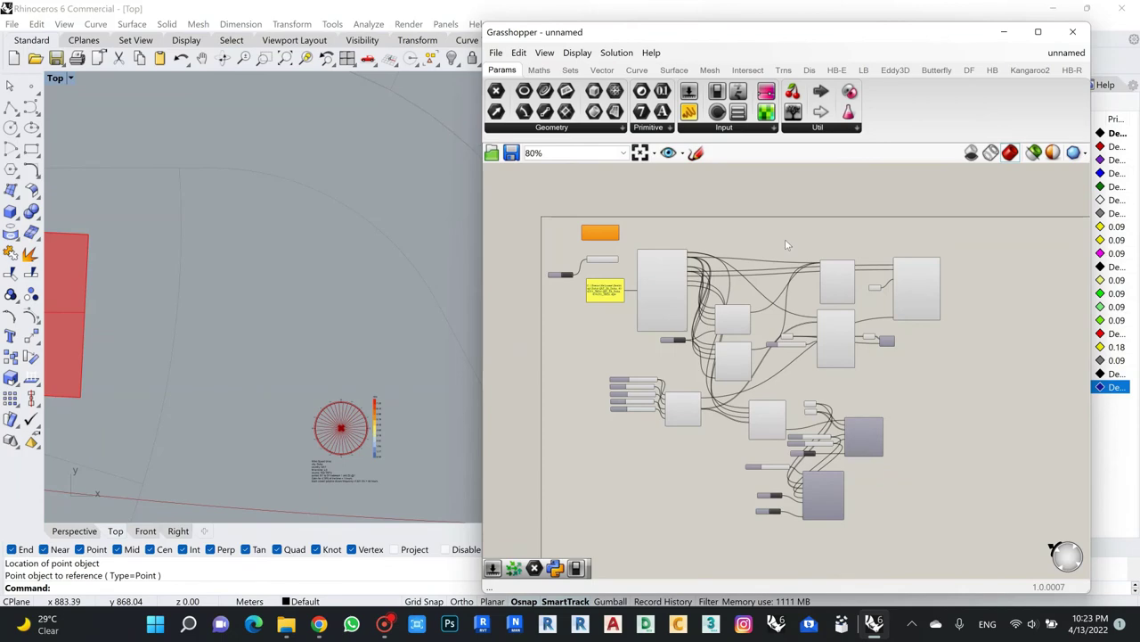
pyautogui.hotkey('ctrl', 's')
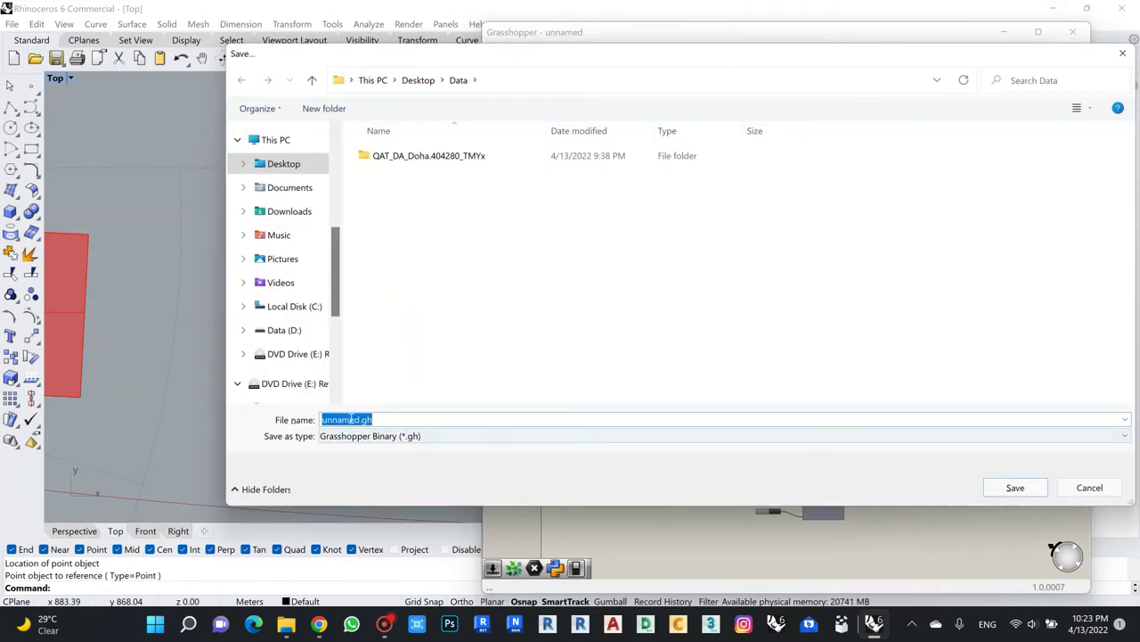
pyautogui.moveTo(360, 418); pyautogui.dragTo(326, 419)
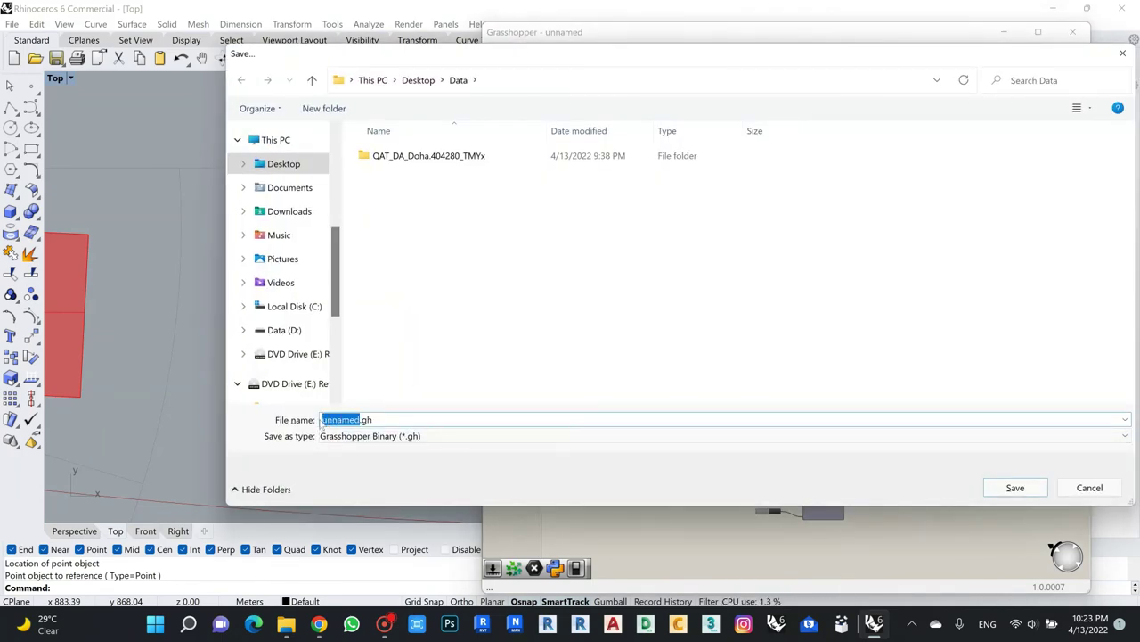
pyautogui.write('STUDY')
pyautogui.press('Return')
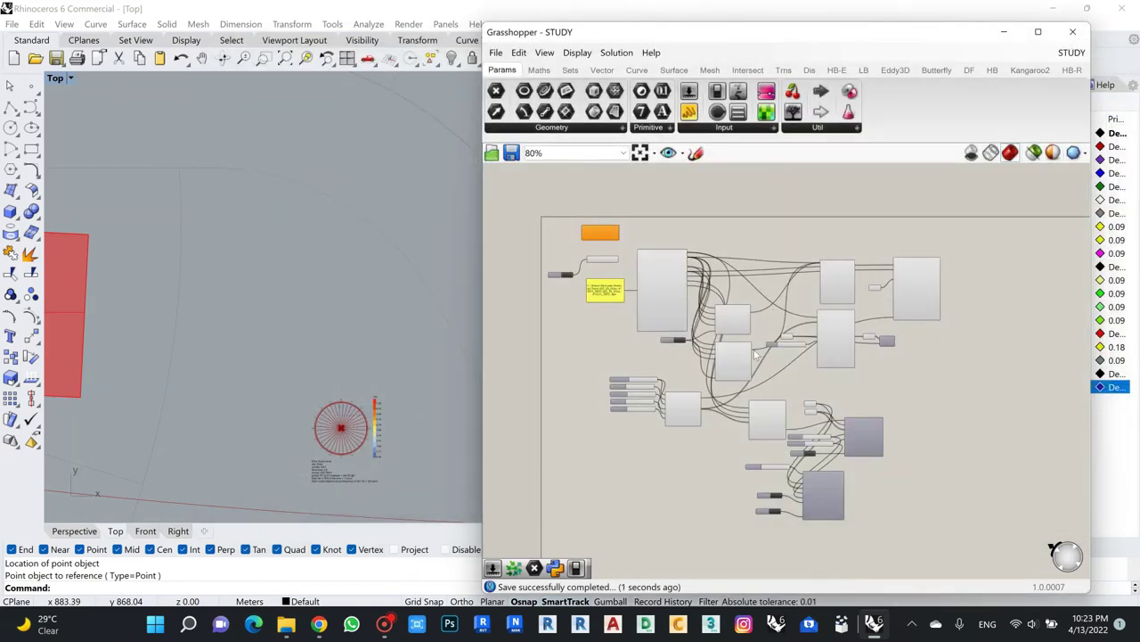
# Switch to Chrome and open the Hydra example-sharing site in a new tab.
pyautogui.click(322, 625)
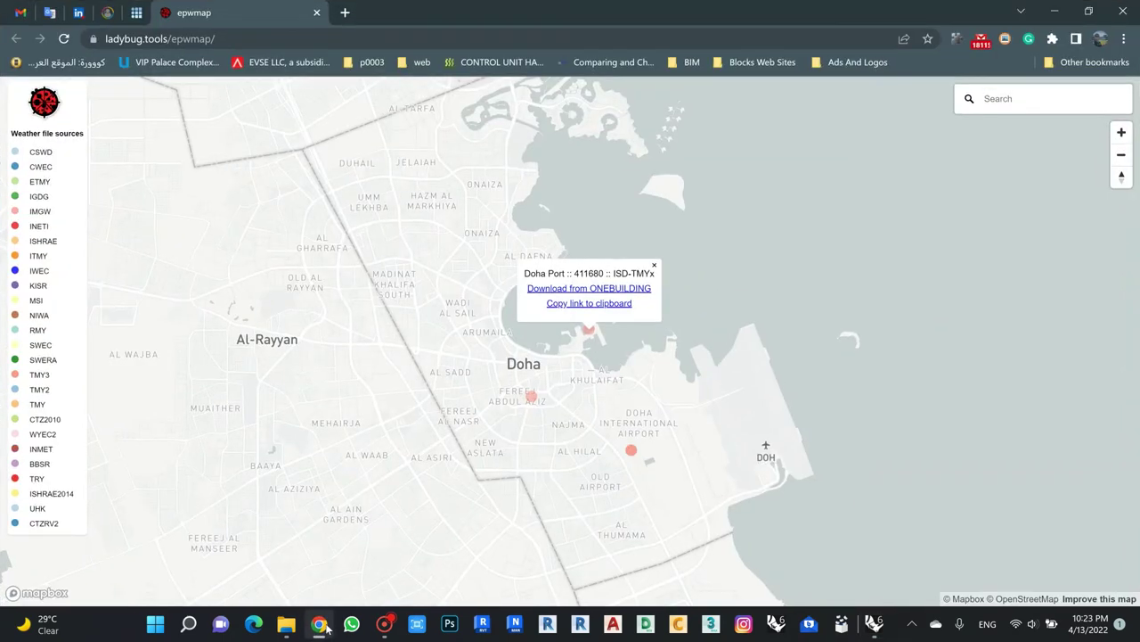
pyautogui.click(345, 12)
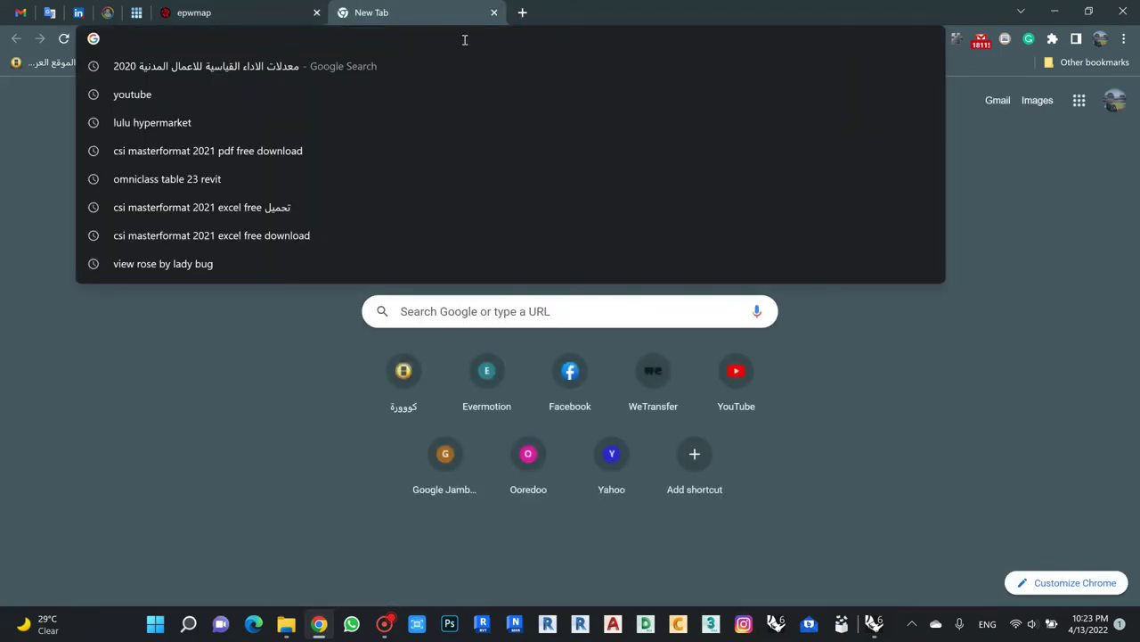
pyautogui.write('HYDRA')
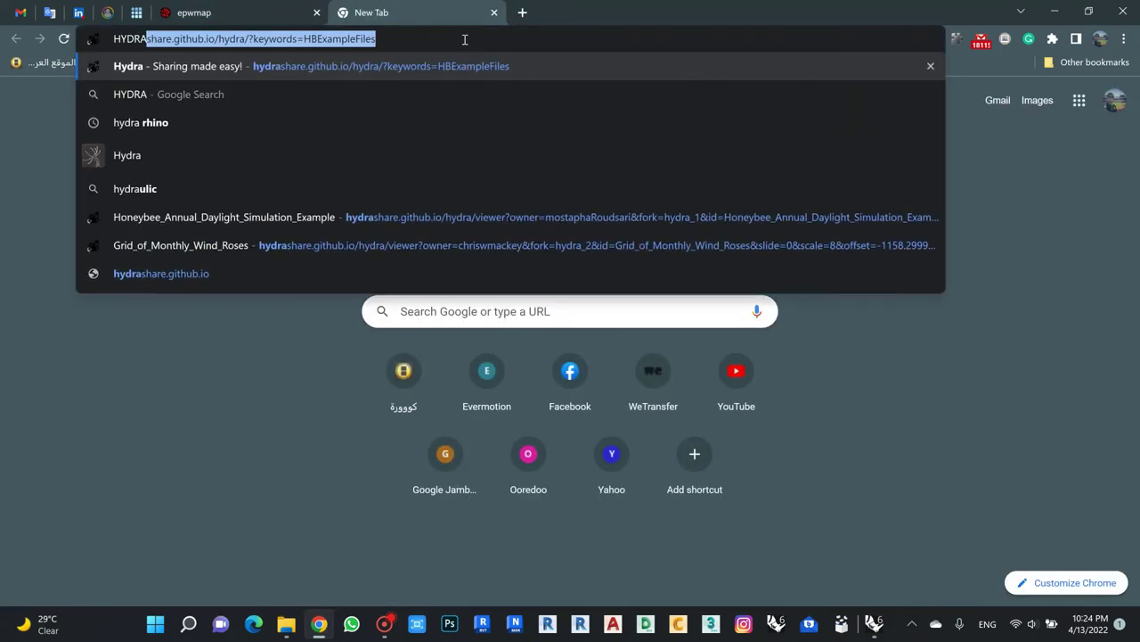
pyautogui.press('Return')
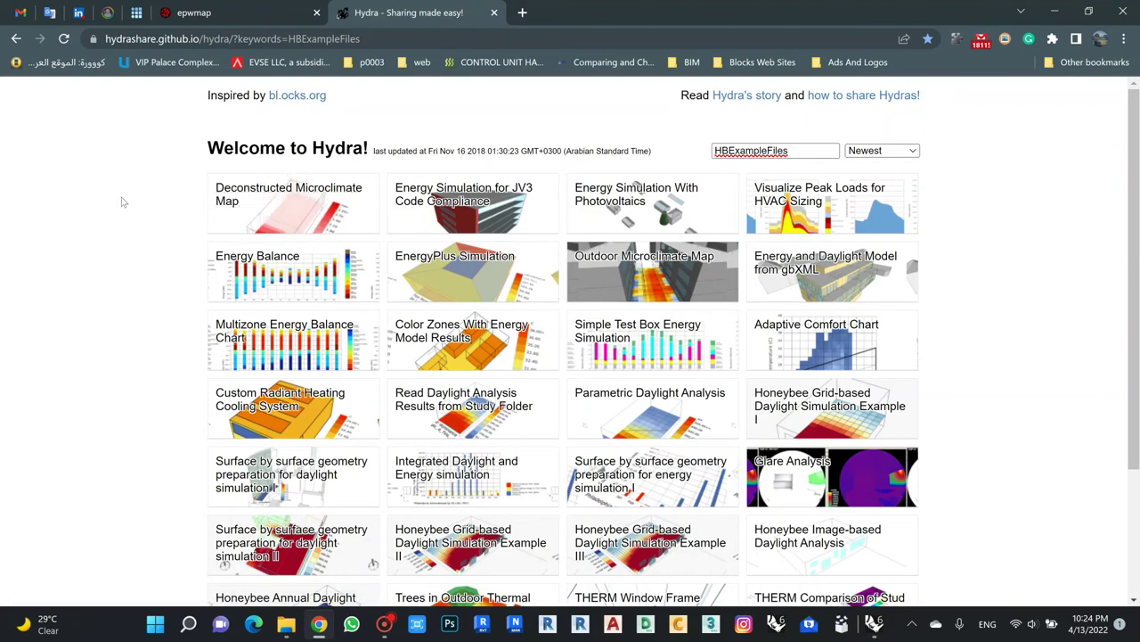
# Browse the HBExampleFiles examples on Hydra and clear the HBExampleFiles keyword from the search.
pyautogui.scroll(-4, 123, 202)
pyautogui.scroll(-4, 128, 191)
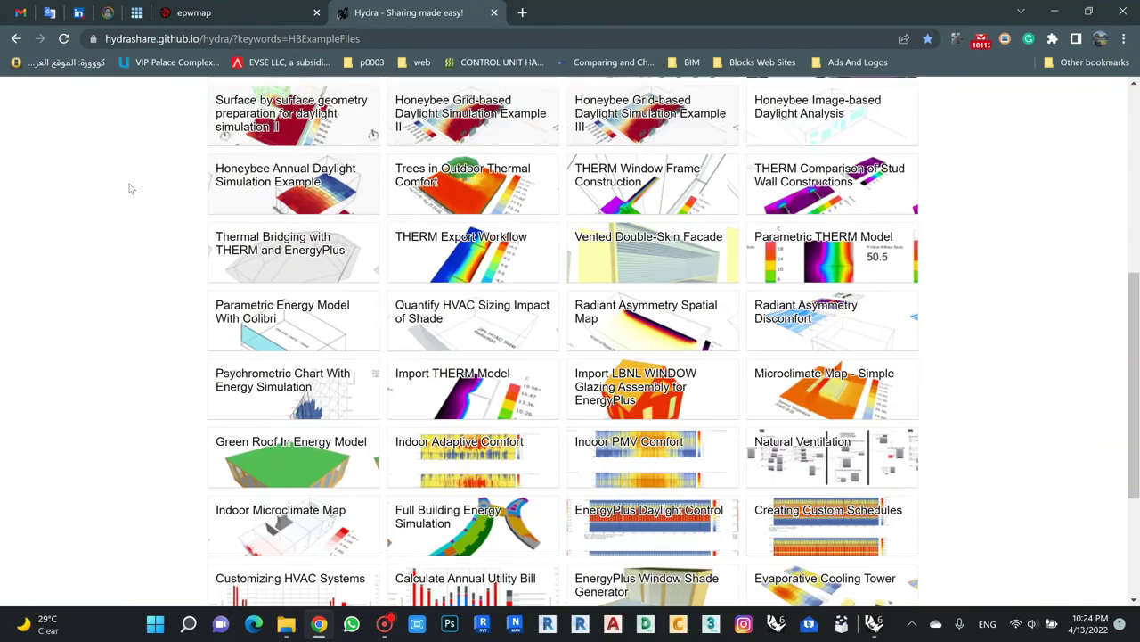
pyautogui.scroll(4, 128, 237)
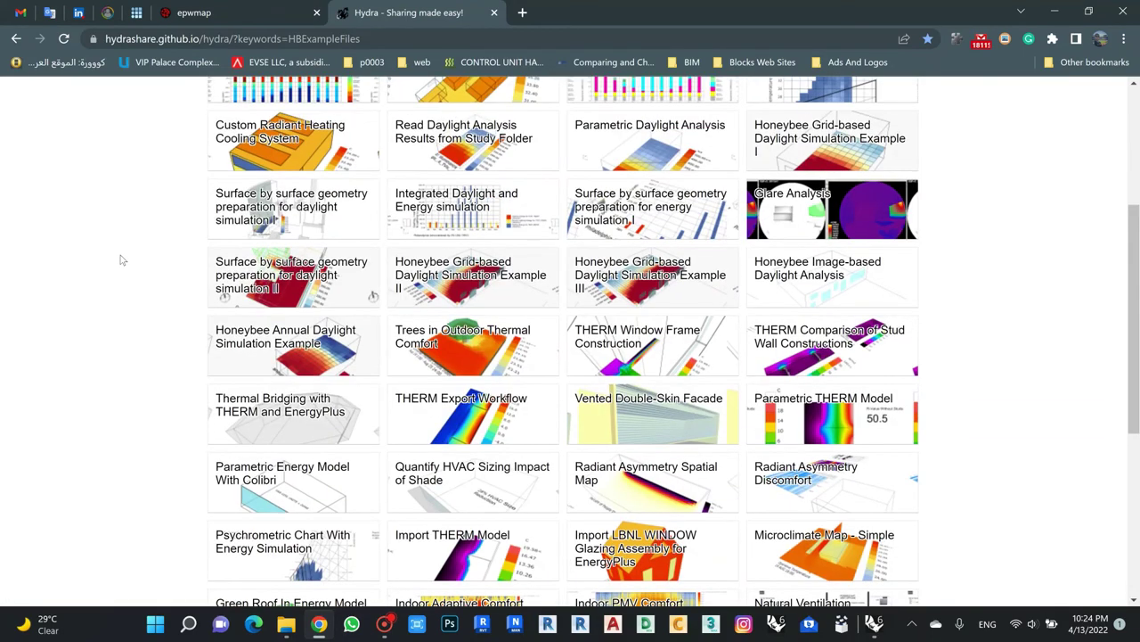
pyautogui.scroll(3, 122, 264)
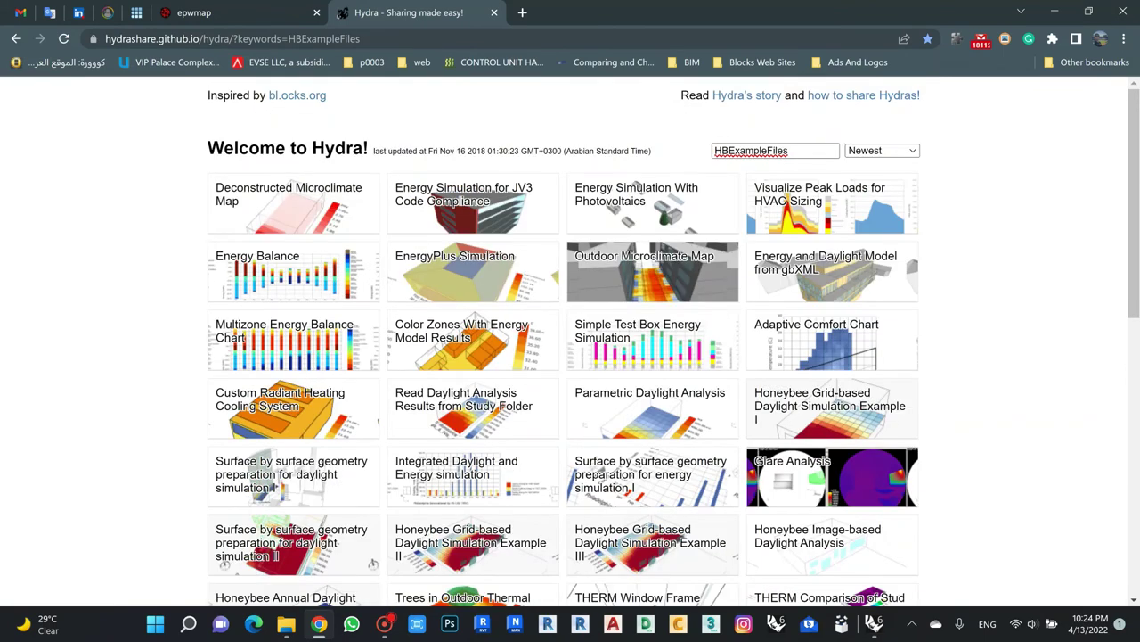
pyautogui.doubleClick(825, 149)
pyautogui.press('BackSpace')
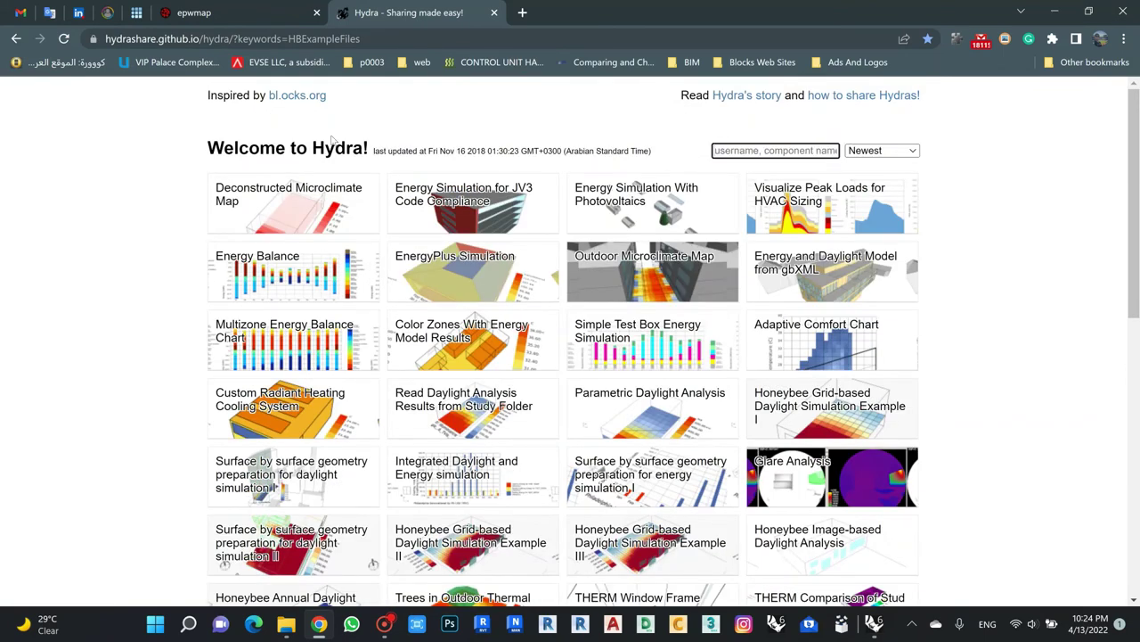
# Open Hydra's story in a separate tab, return to Hydra, and browse the linked bl.ocks.org popular blocks.
pyautogui.click(753, 95)
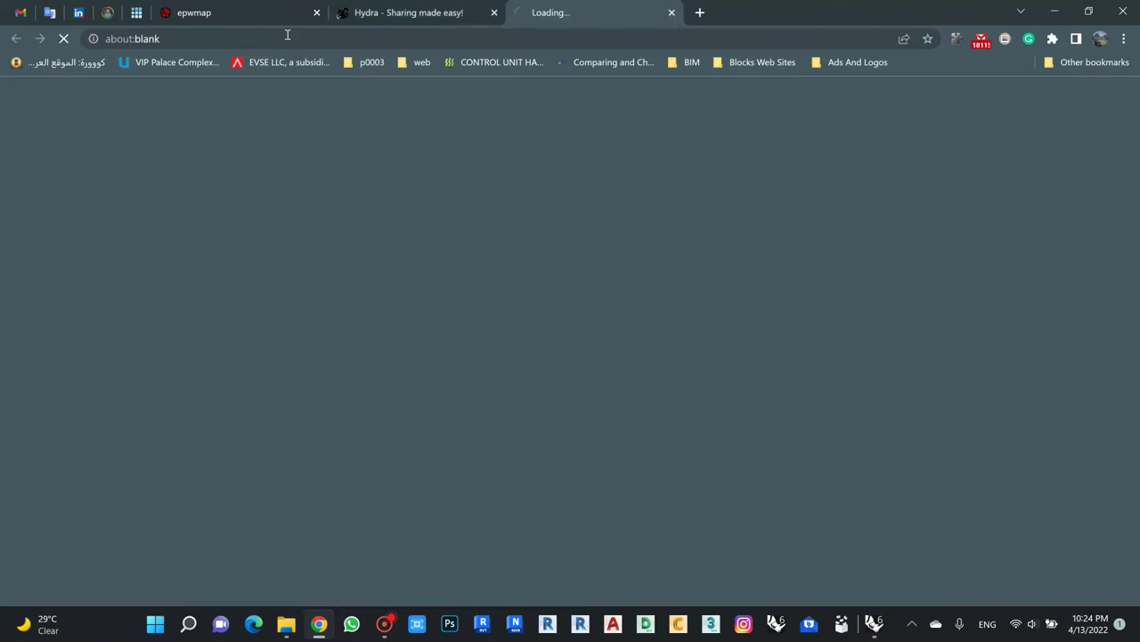
pyautogui.hotkey('ctrl', 'shift', 'Tab')
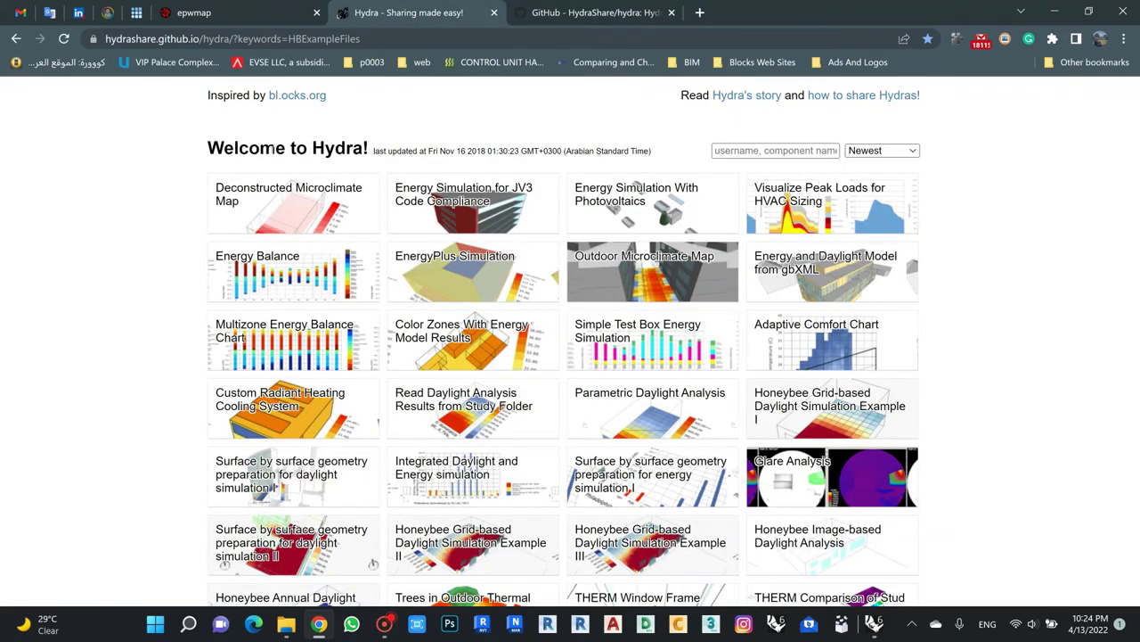
pyautogui.click(287, 99)
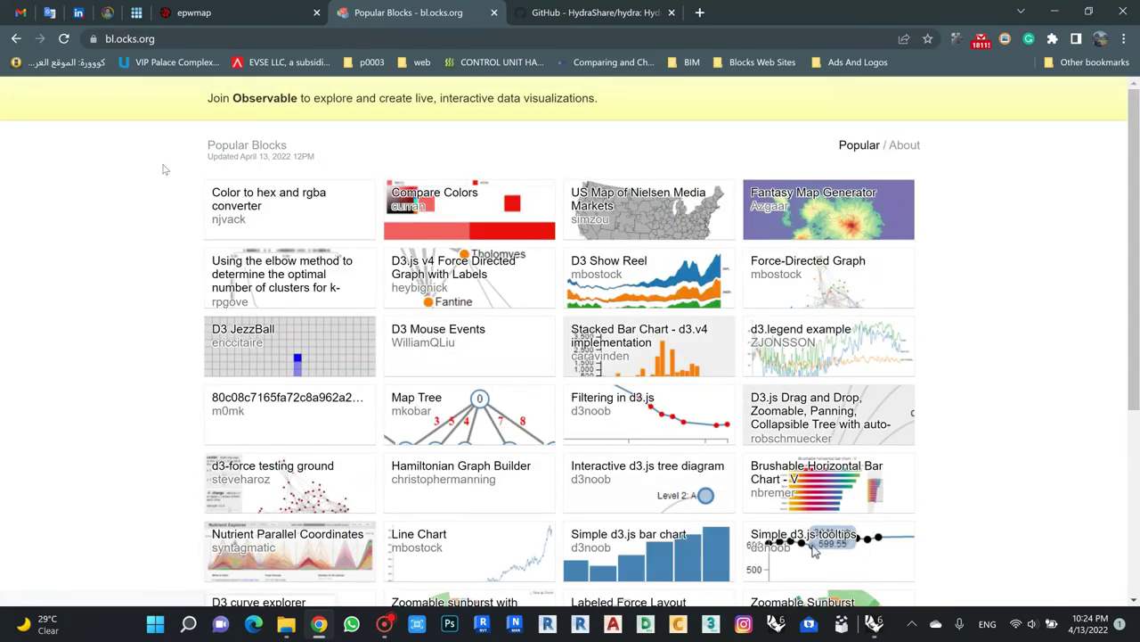
pyautogui.scroll(-2, 163, 170)
pyautogui.scroll(-2, 164, 164)
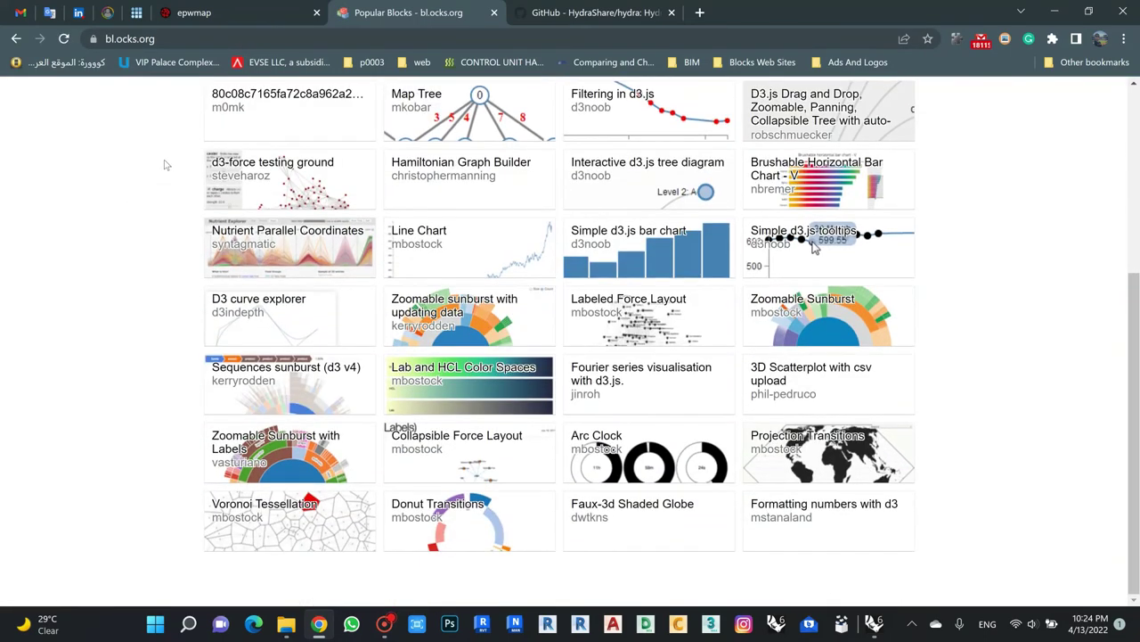
pyautogui.scroll(4, 164, 165)
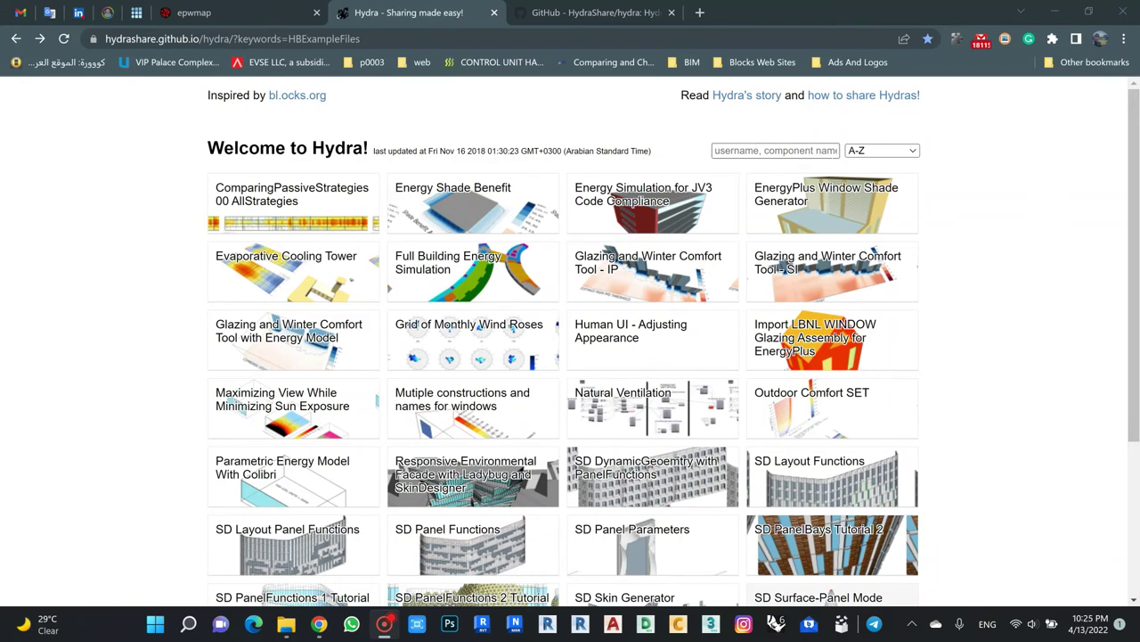
# Search the Hydra examples for WIND and sort them by Newest.
pyautogui.click(775, 150)
pyautogui.write('WIND')
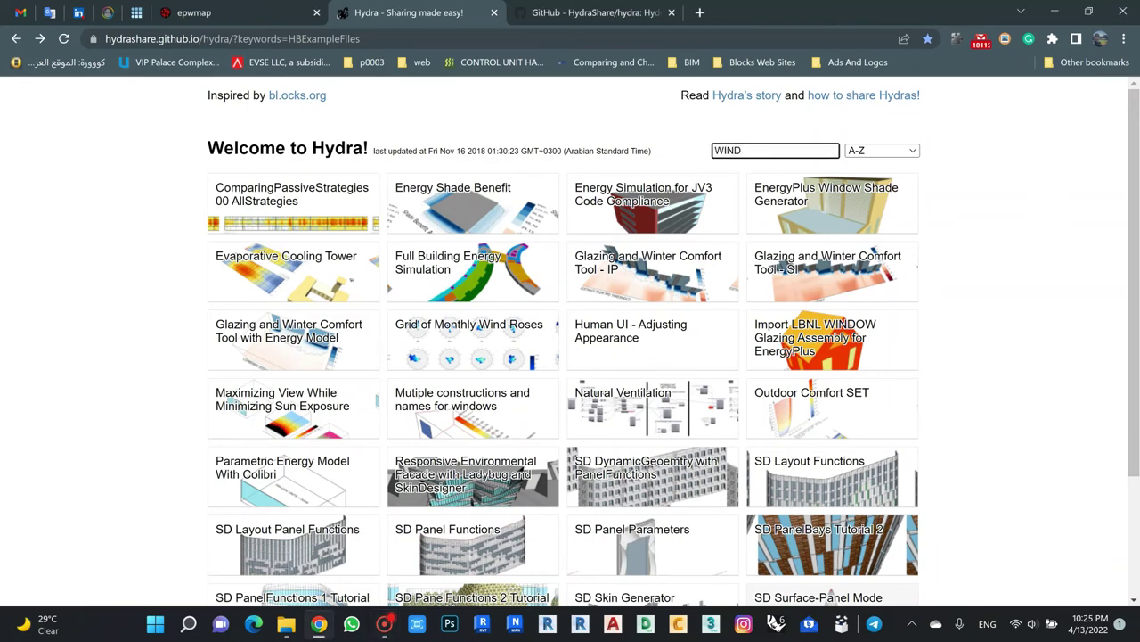
pyautogui.click(894, 151)
pyautogui.click(878, 161)
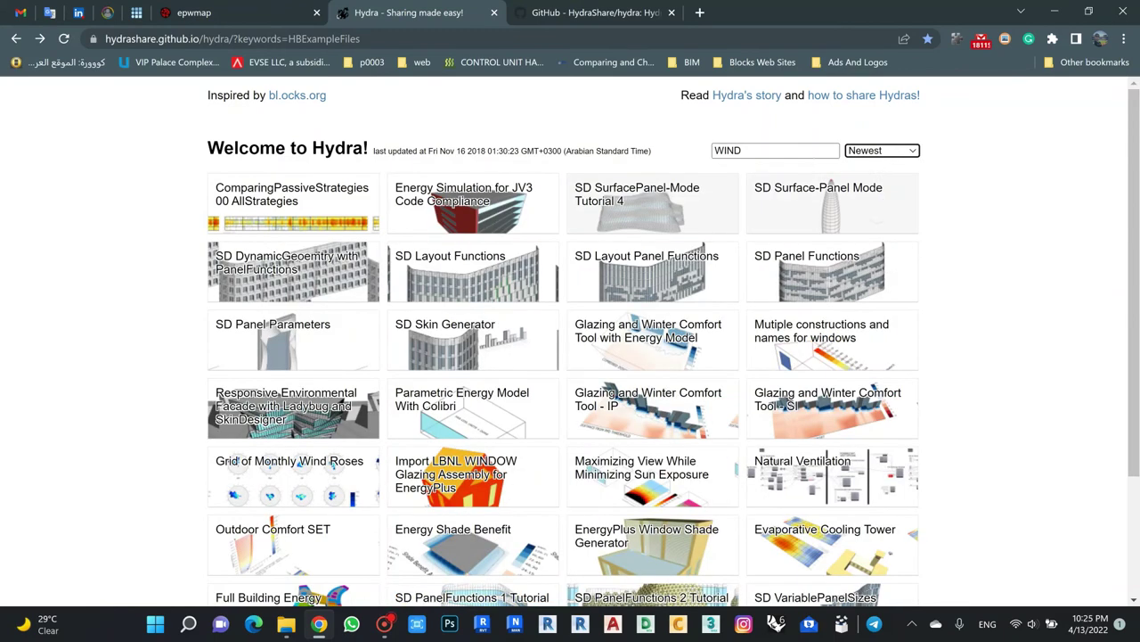
# Open the Grid of Monthly Wind Roses example and view its definition and its second image.
pyautogui.scroll(-2, 546, 288)
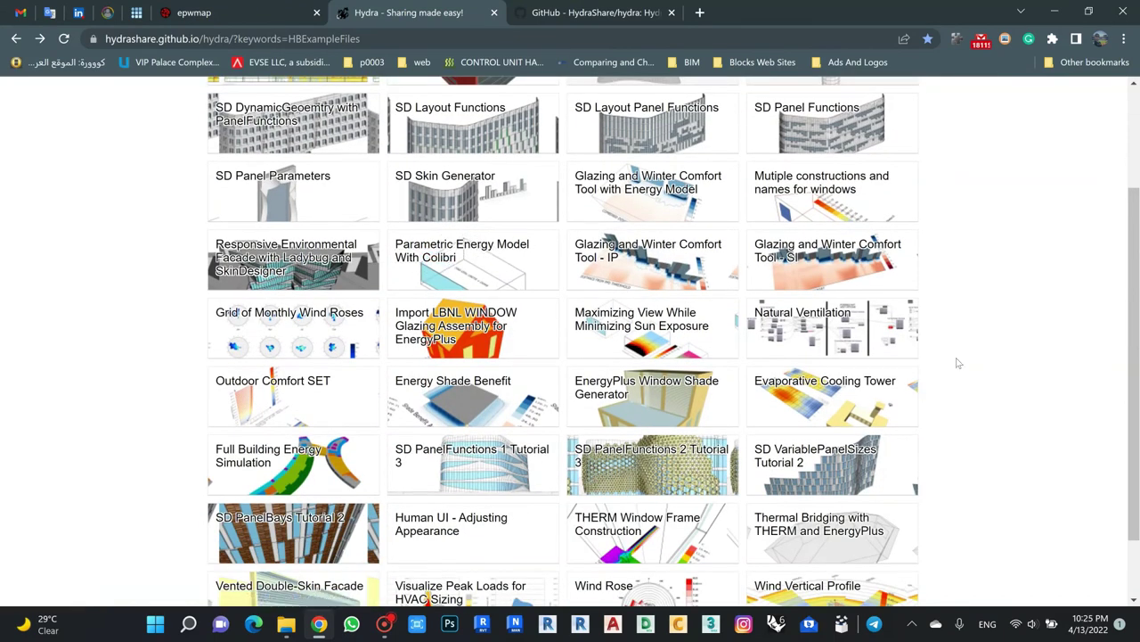
pyautogui.click(313, 322)
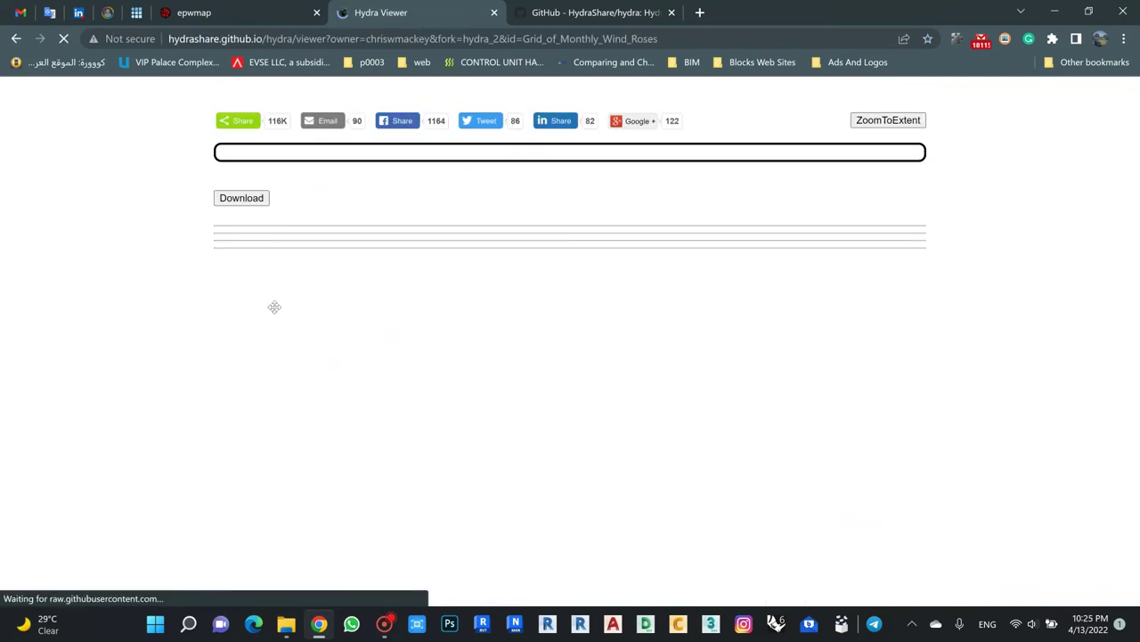
pyautogui.scroll(-2, 570, 471)
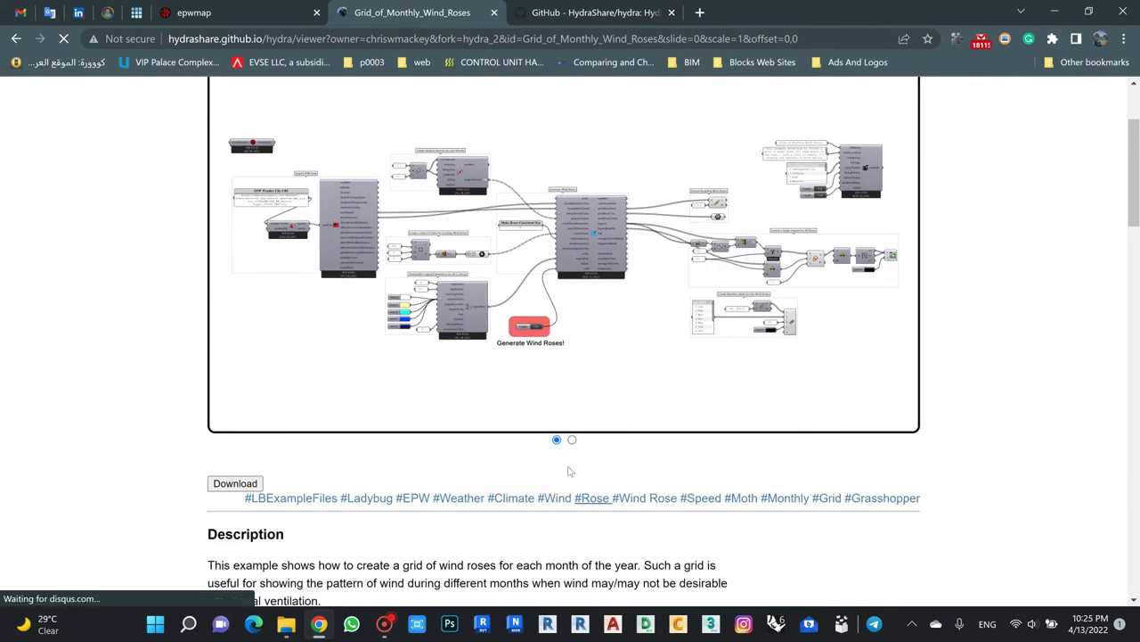
pyautogui.scroll(1, 570, 471)
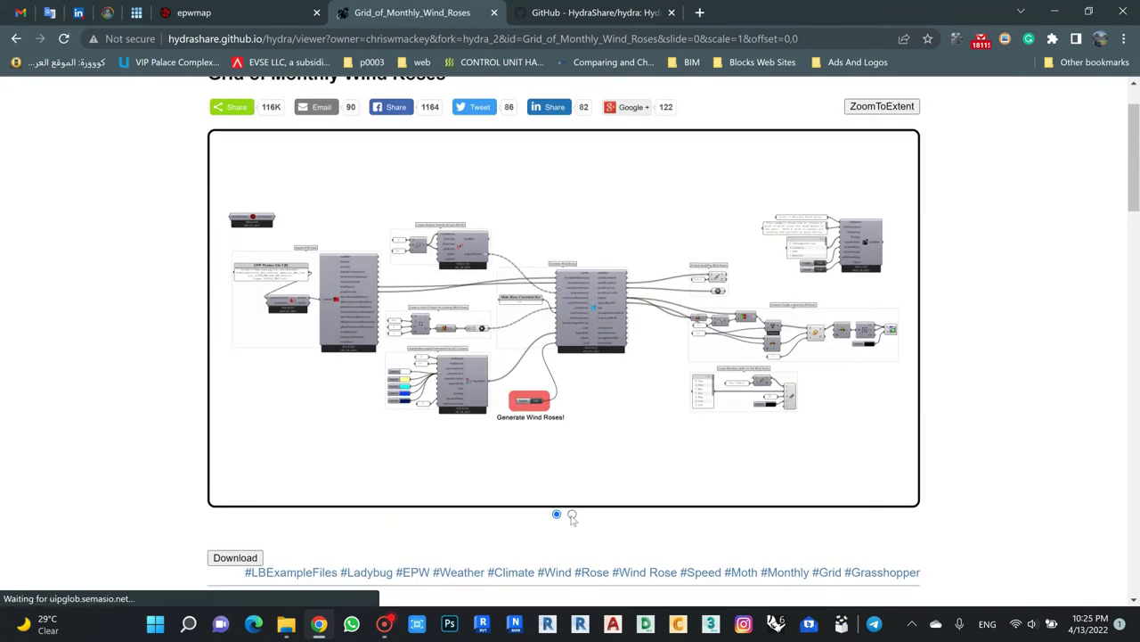
pyautogui.click(572, 515)
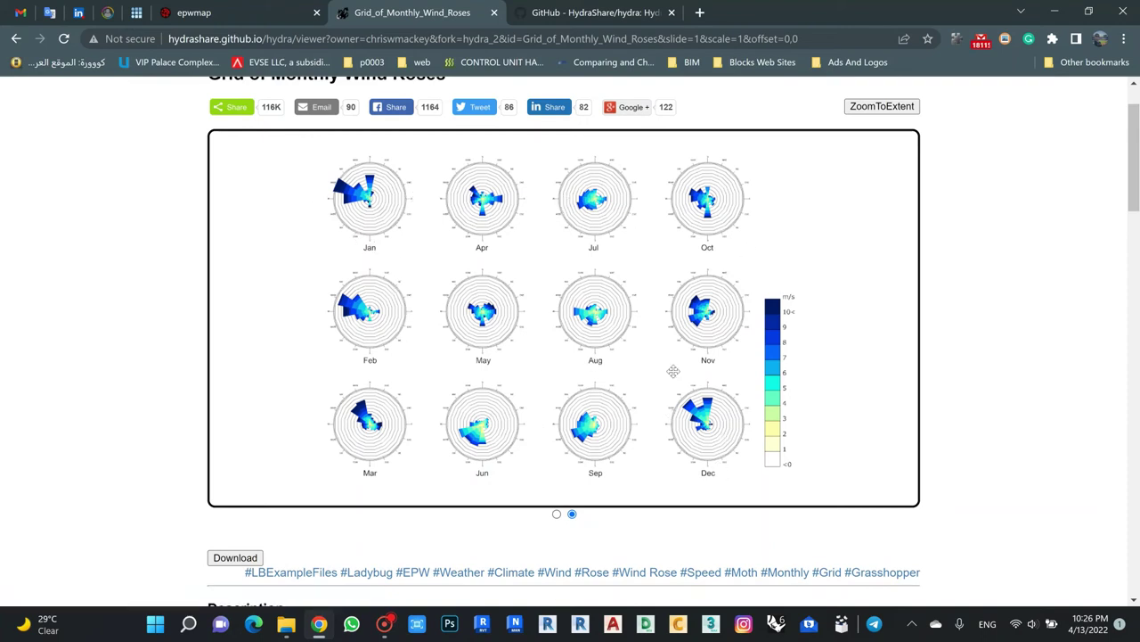
# Download the Grid of Monthly Wind Roses example and show the downloaded archive in its folder.
pyautogui.scroll(-1, 122, 392)
pyautogui.click(236, 485)
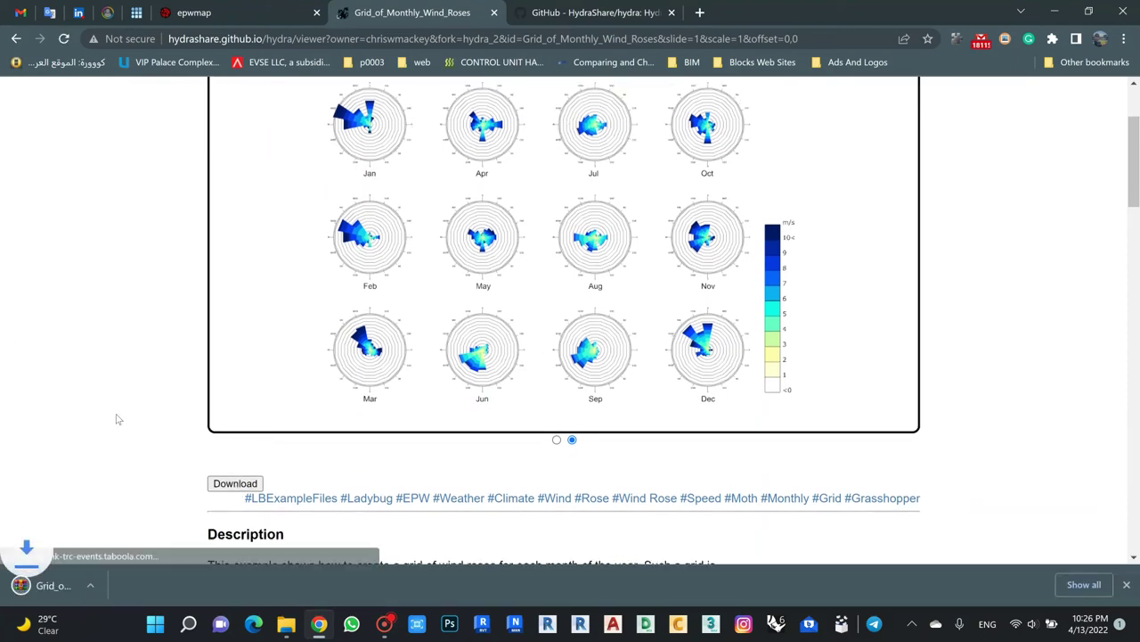
pyautogui.click(157, 584)
pyautogui.click(179, 539)
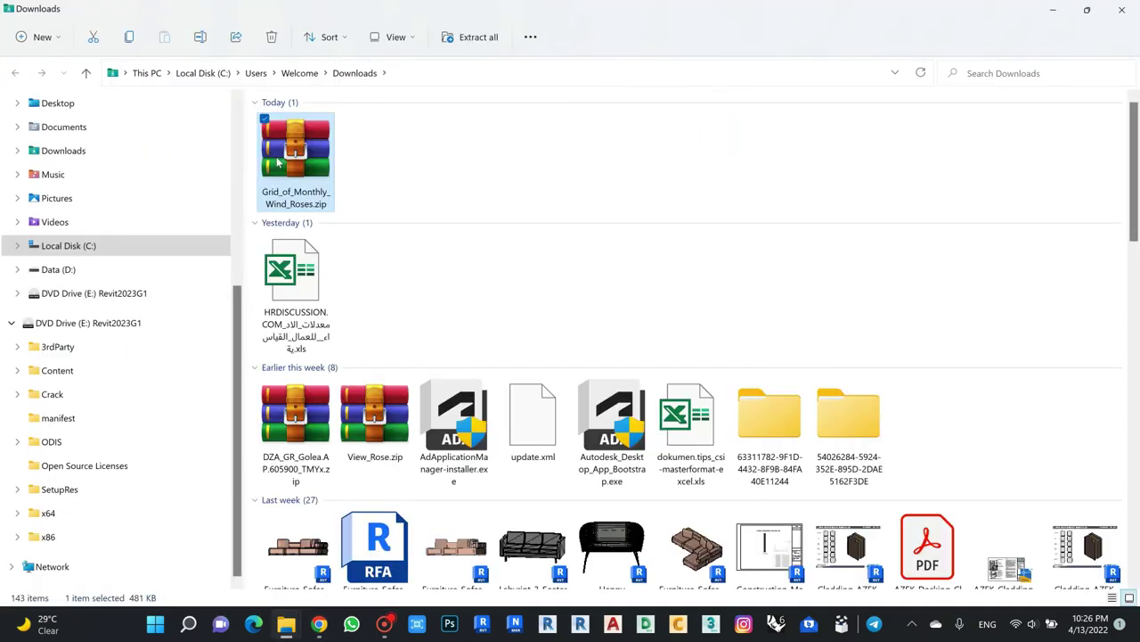
# Extract Grid_of_Monthly_Wind_Roses.zip into a folder of the same name, open that folder, and return to the Grasshopper definition.
pyautogui.rightClick(278, 162)
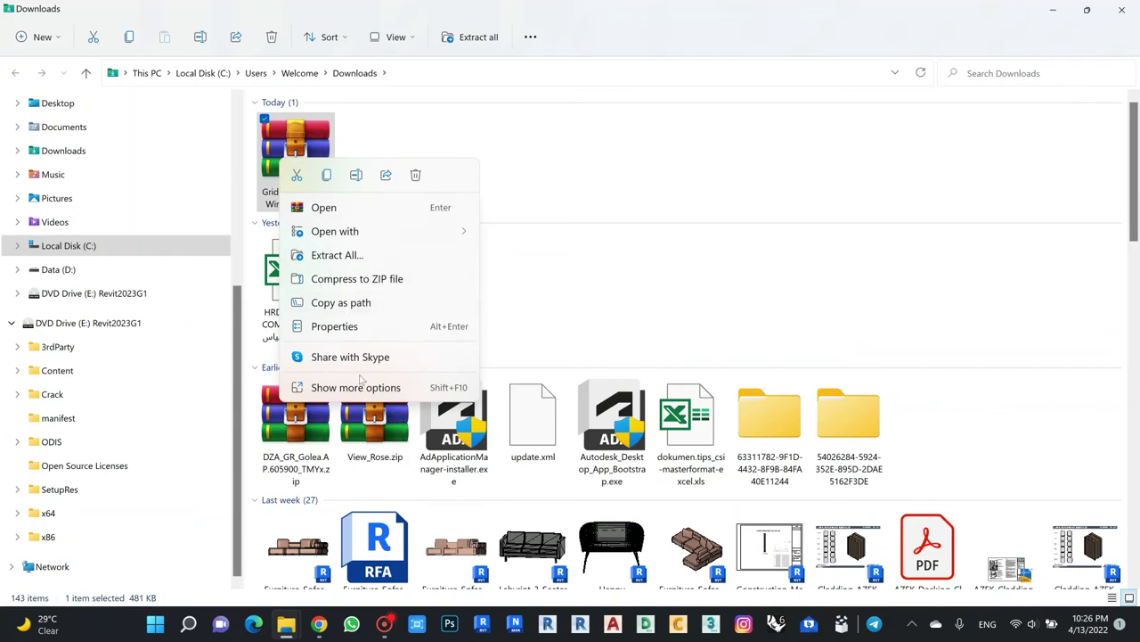
pyautogui.click(399, 388)
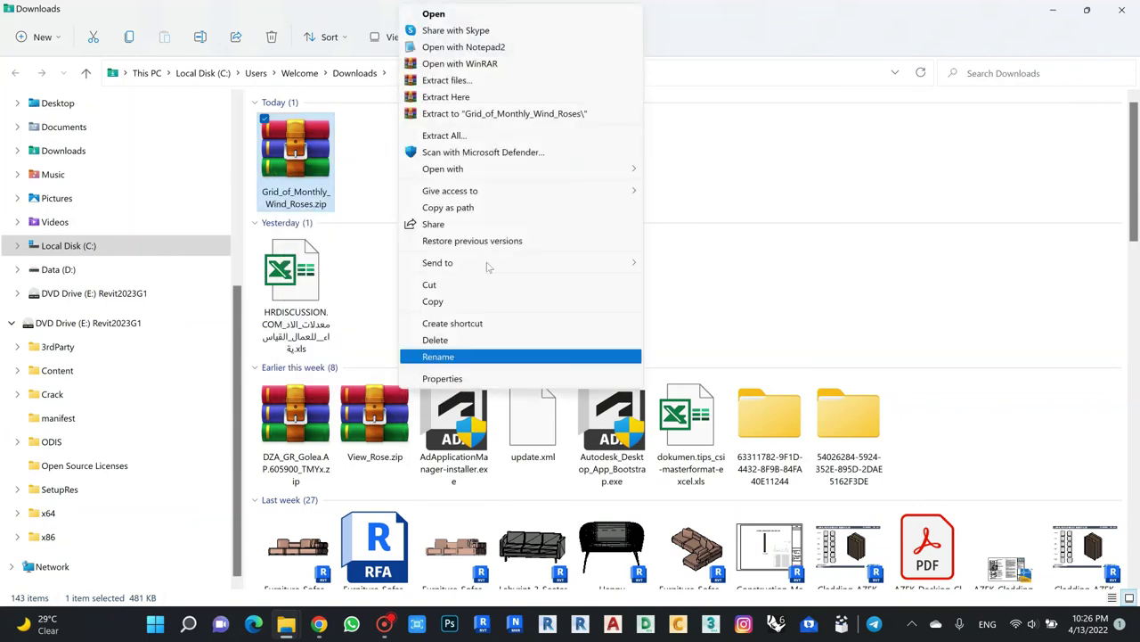
pyautogui.click(437, 113)
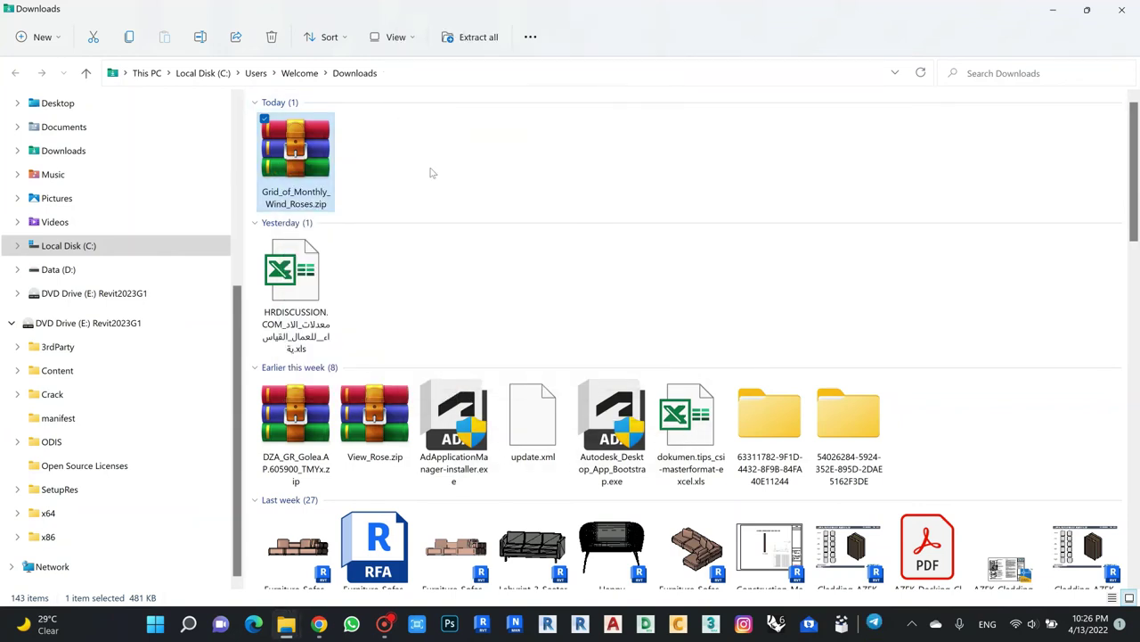
pyautogui.doubleClick(367, 156)
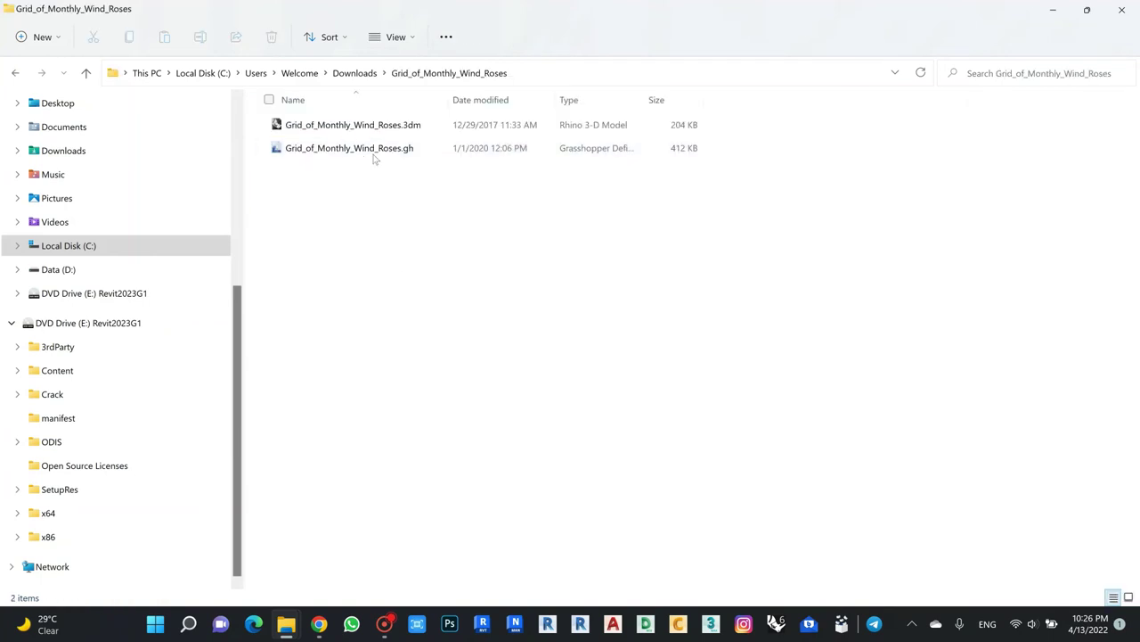
pyautogui.click(1053, 14)
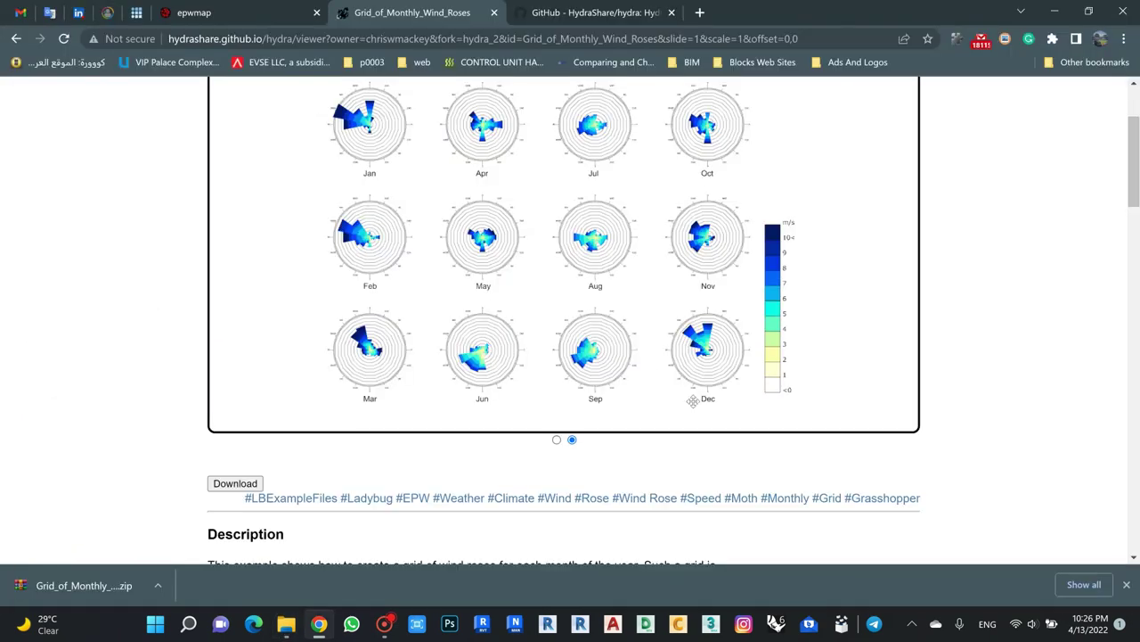
pyautogui.click(1054, 11)
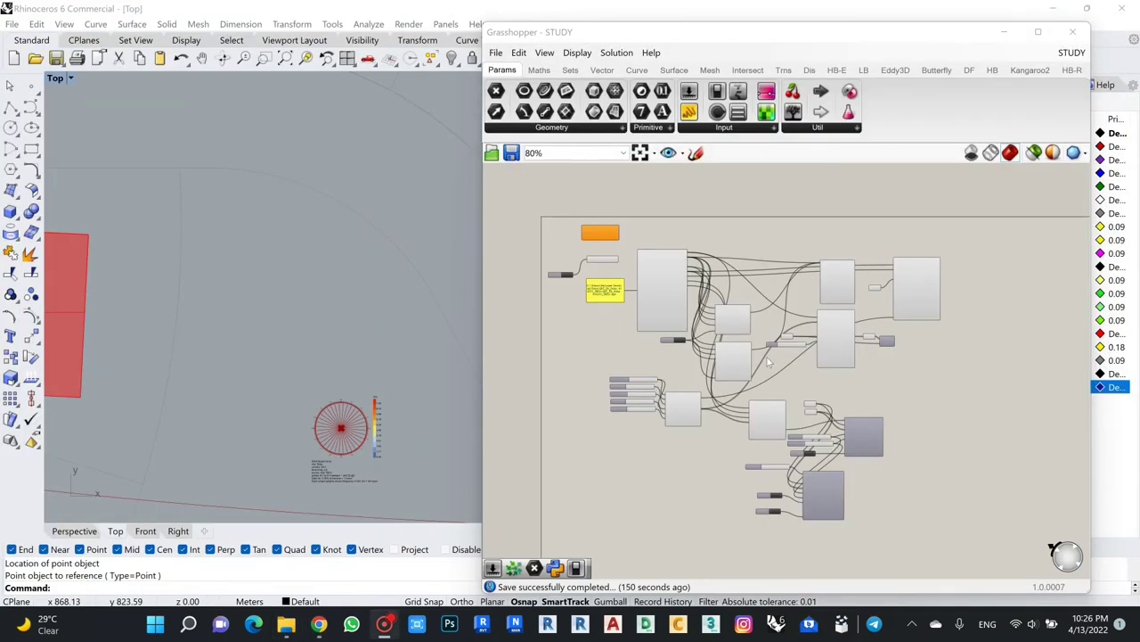
# Save the STUDY definition and open Grid_of_Monthly_Wind_Roses.gh from its extracted folder in Downloads.
pyautogui.moveTo(785, 36); pyautogui.dragTo(777, 29)
pyautogui.scroll(4, 830, 361)
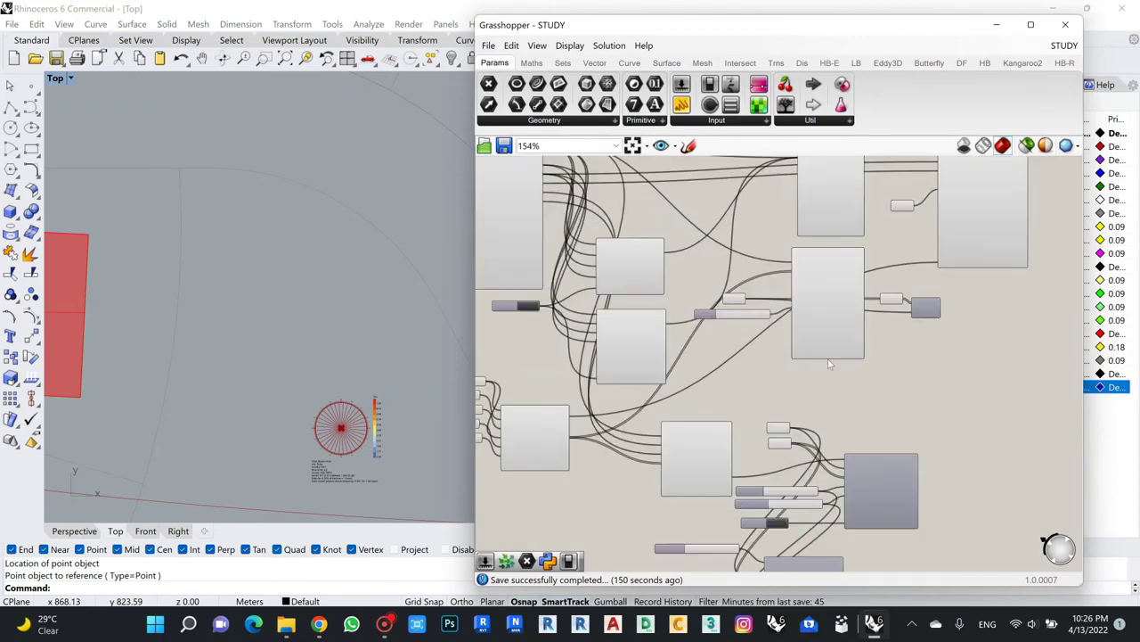
pyautogui.scroll(-3, 803, 347)
pyautogui.scroll(2, 803, 346)
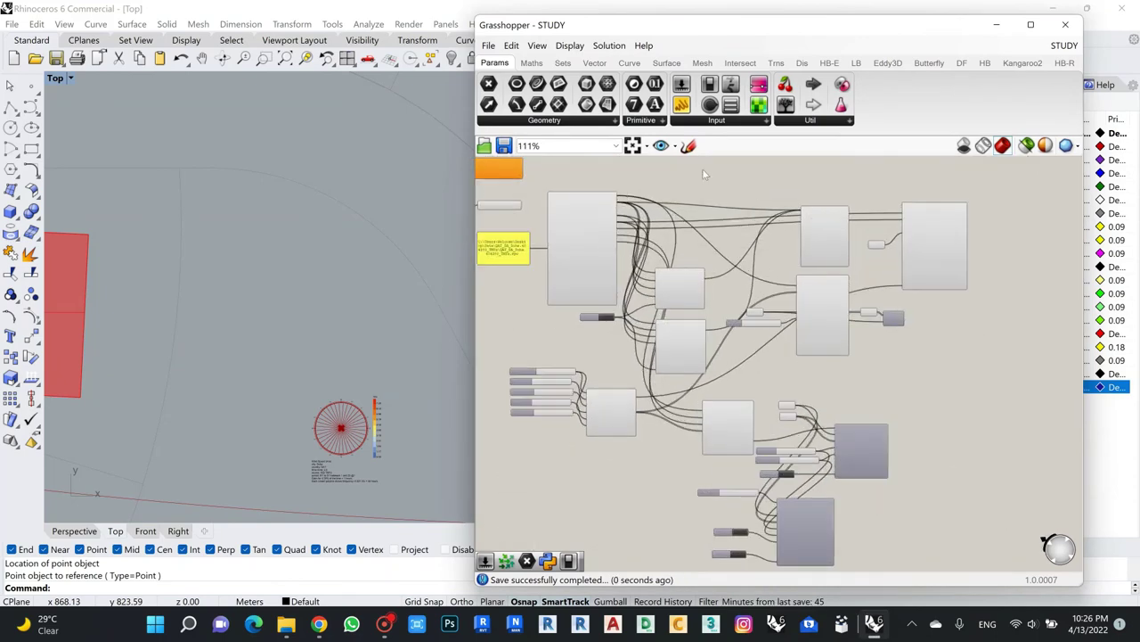
pyautogui.click(484, 145)
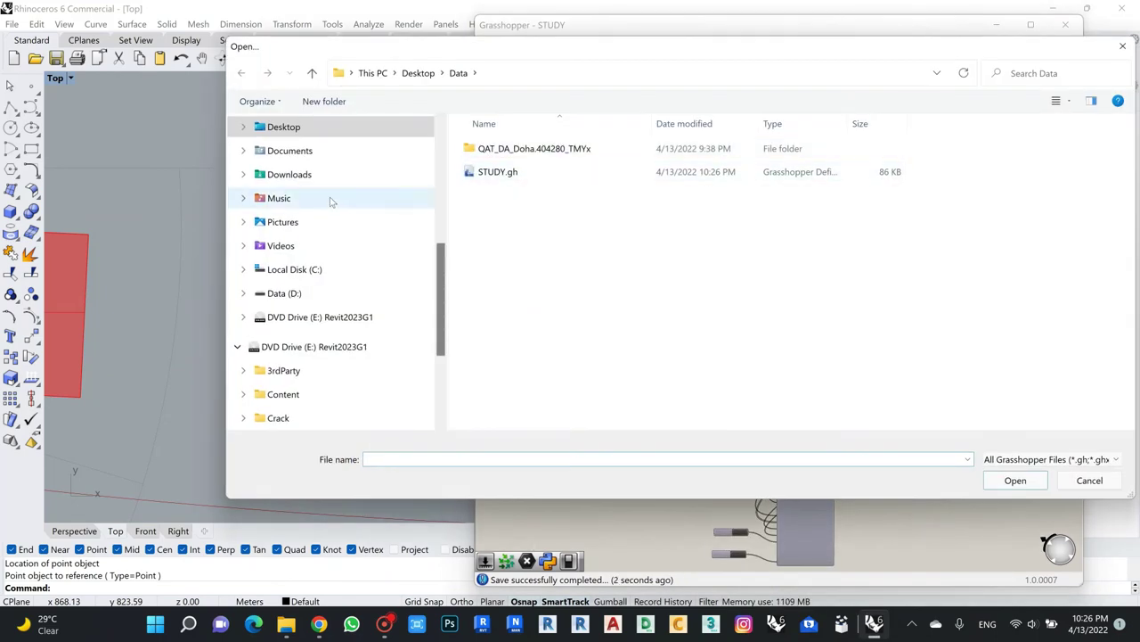
pyautogui.scroll(3, 323, 199)
pyautogui.scroll(2, 322, 200)
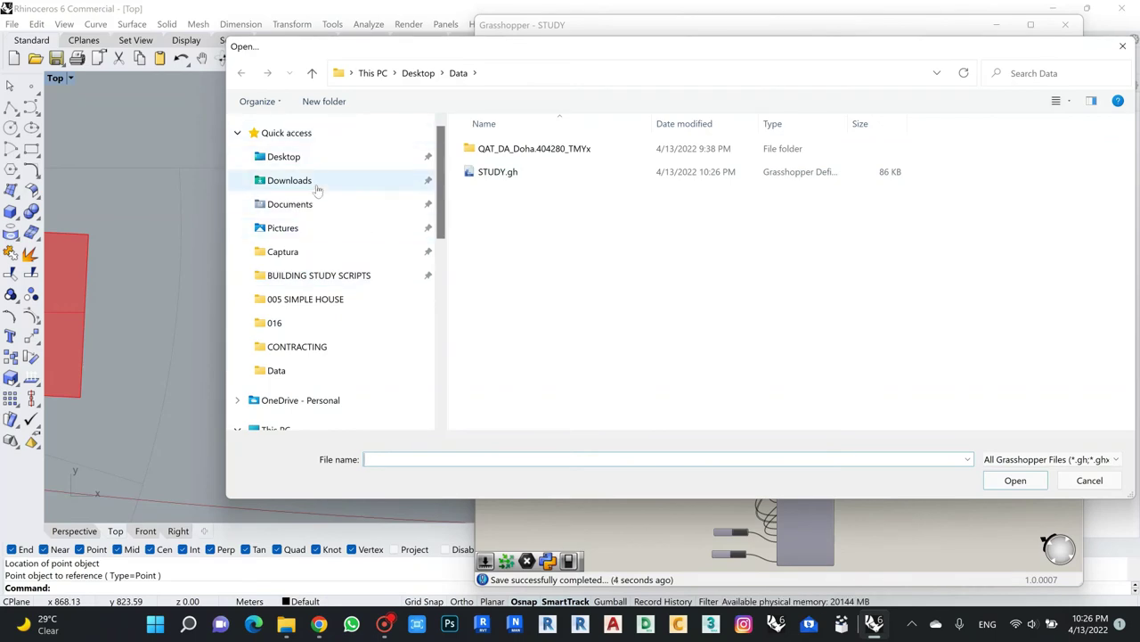
pyautogui.click(316, 182)
pyautogui.doubleClick(515, 174)
pyautogui.click(542, 149)
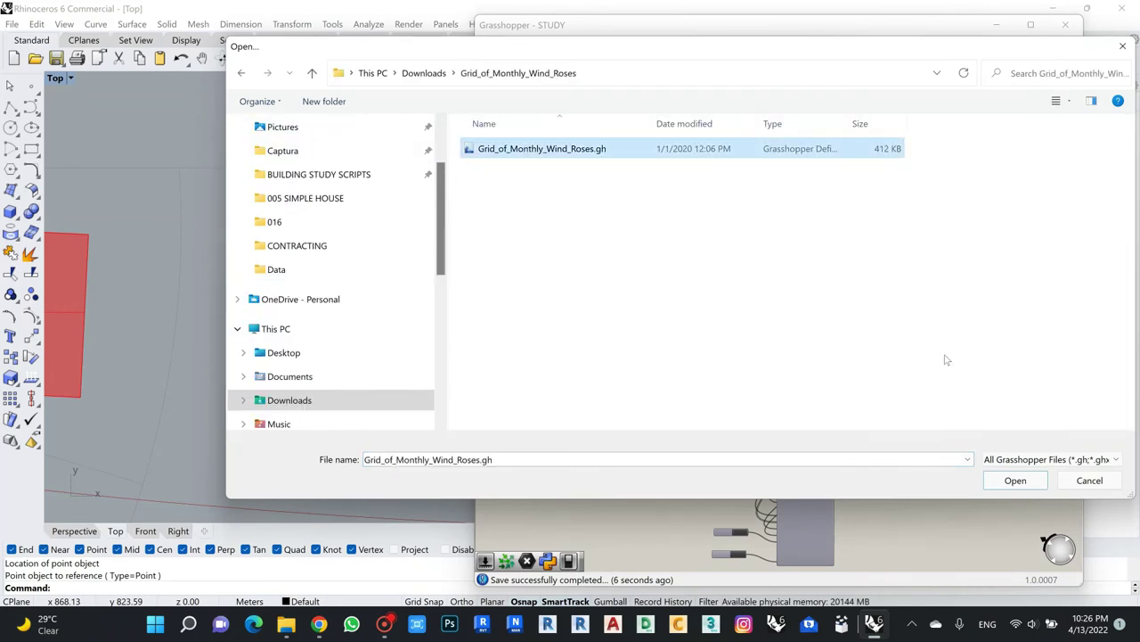
pyautogui.click(1014, 482)
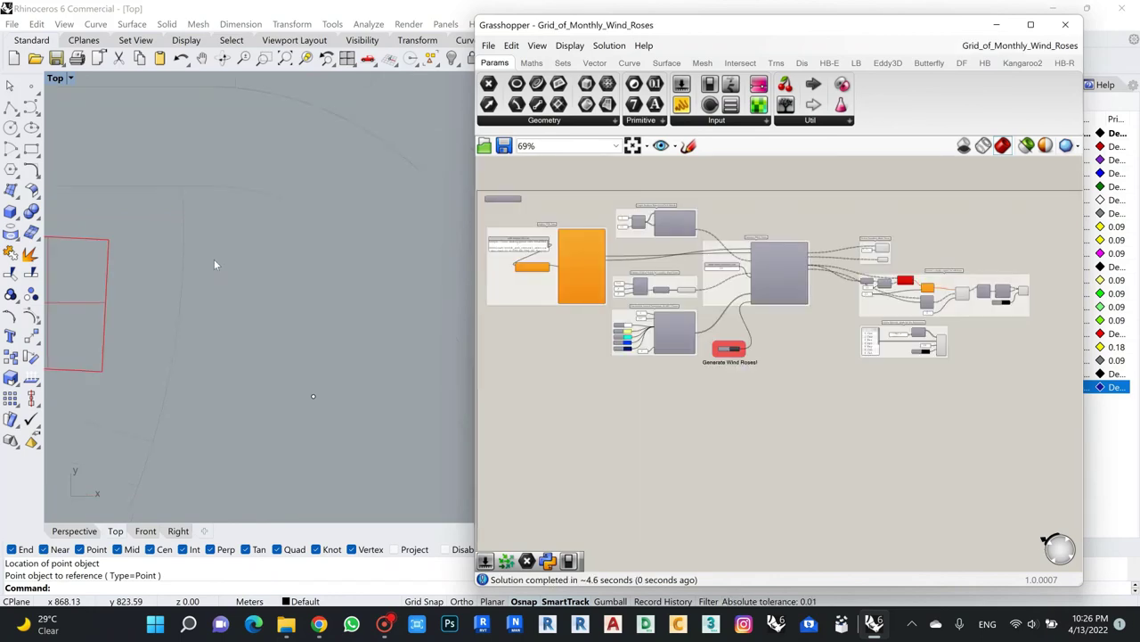
# Examine the month labels placed over the site and the example's Import EPW Data group.
pyautogui.scroll(-8, 264, 286)
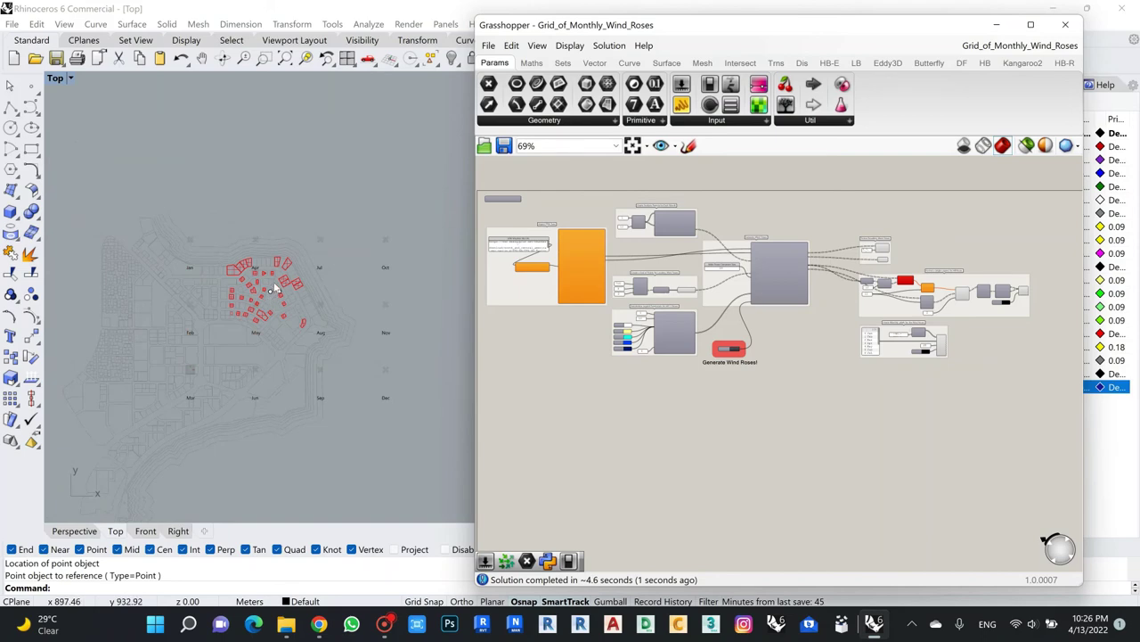
pyautogui.scroll(2, 263, 296)
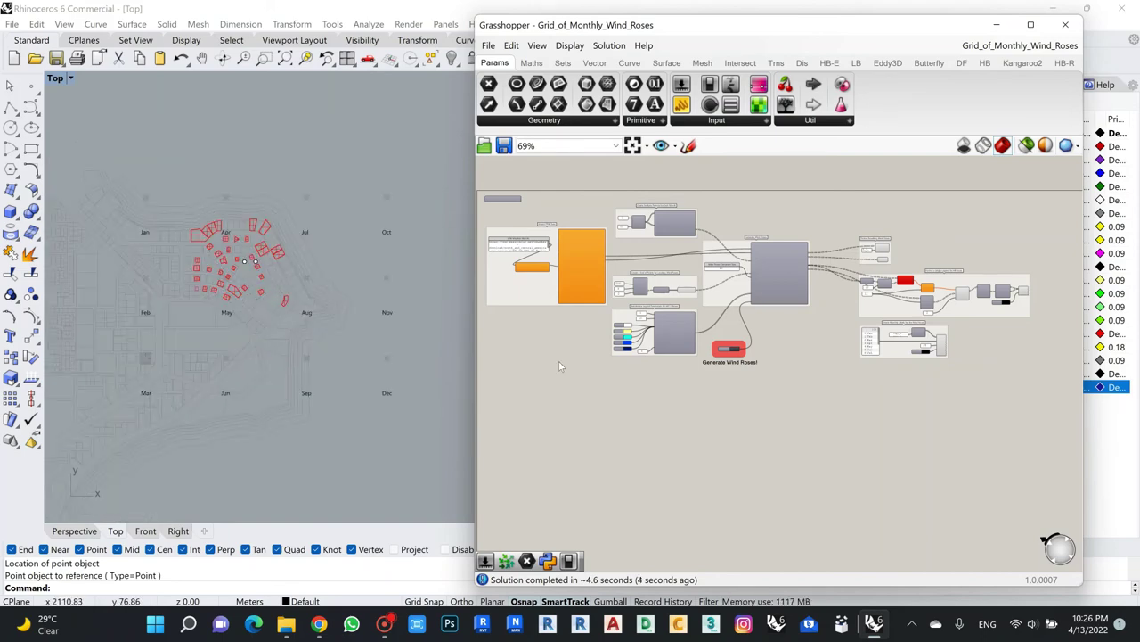
pyautogui.scroll(5, 669, 318)
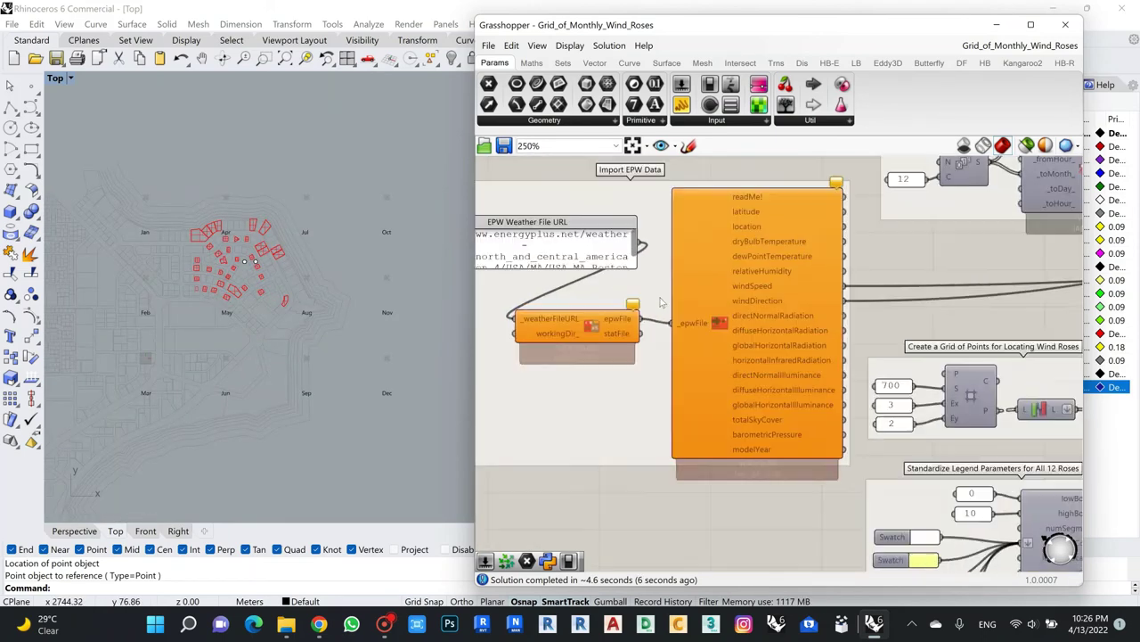
pyautogui.scroll(-3, 745, 304)
pyautogui.scroll(4, 745, 303)
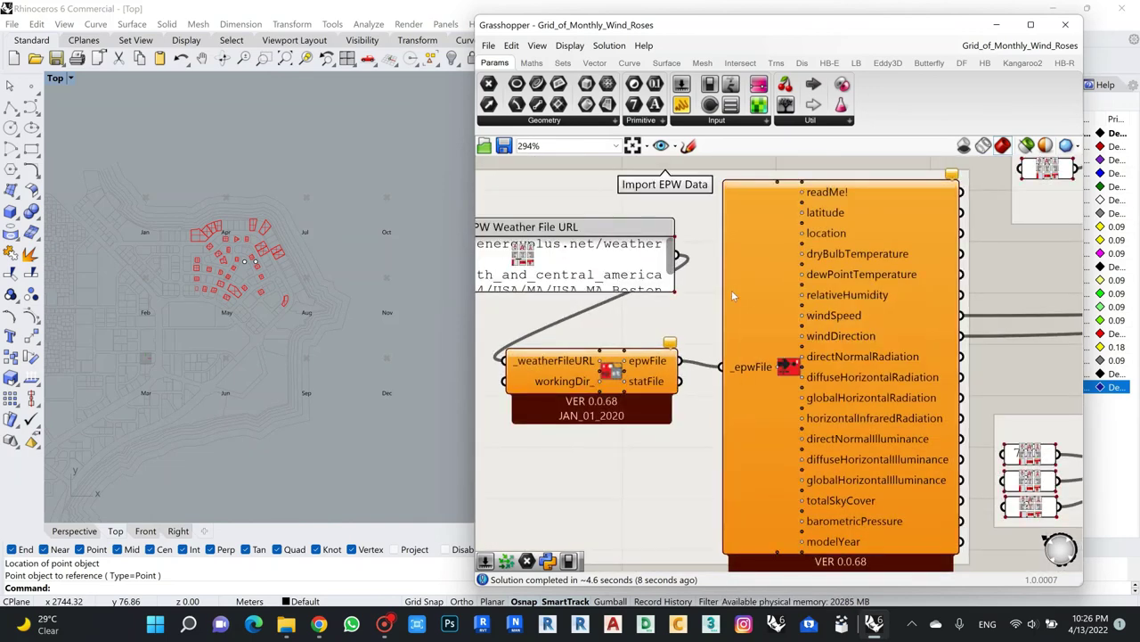
pyautogui.scroll(-4, 731, 289)
pyautogui.scroll(3, 746, 274)
pyautogui.scroll(-5, 745, 275)
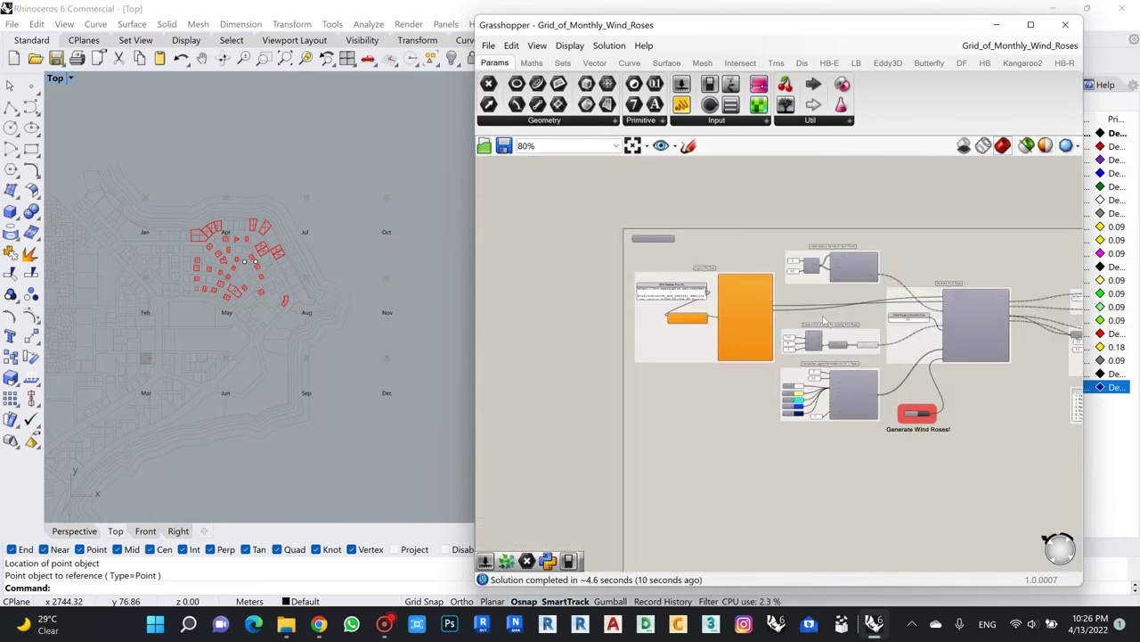
# Delete the example's legacy Ladybug component with the defaultFolder_ input above the Import EPW Data group.
pyautogui.scroll(5, 745, 257)
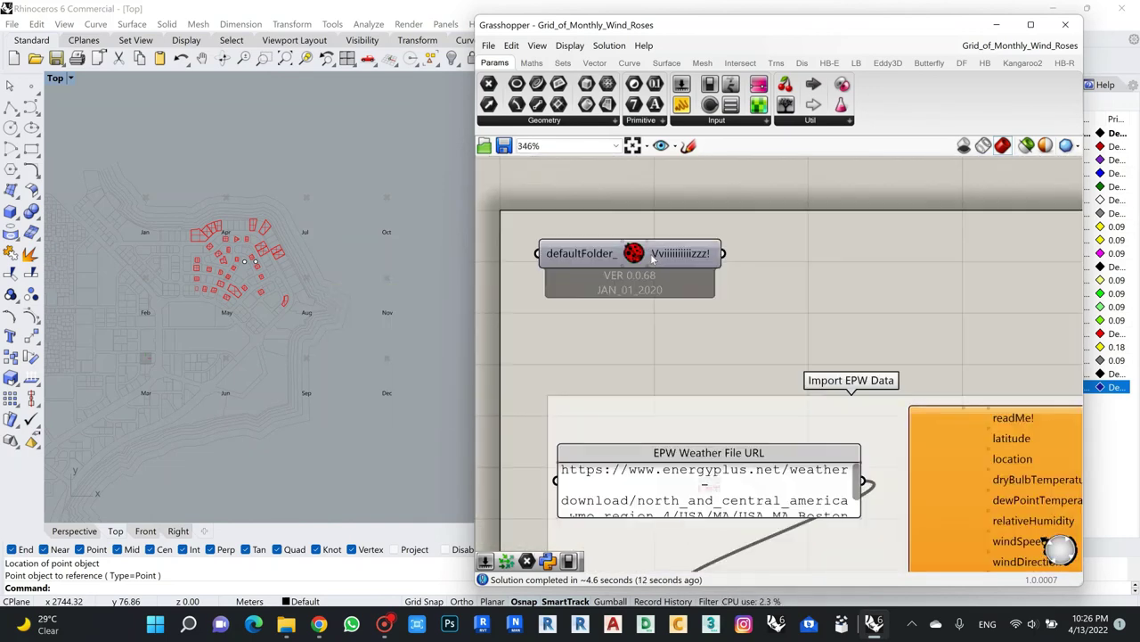
pyautogui.click(668, 258)
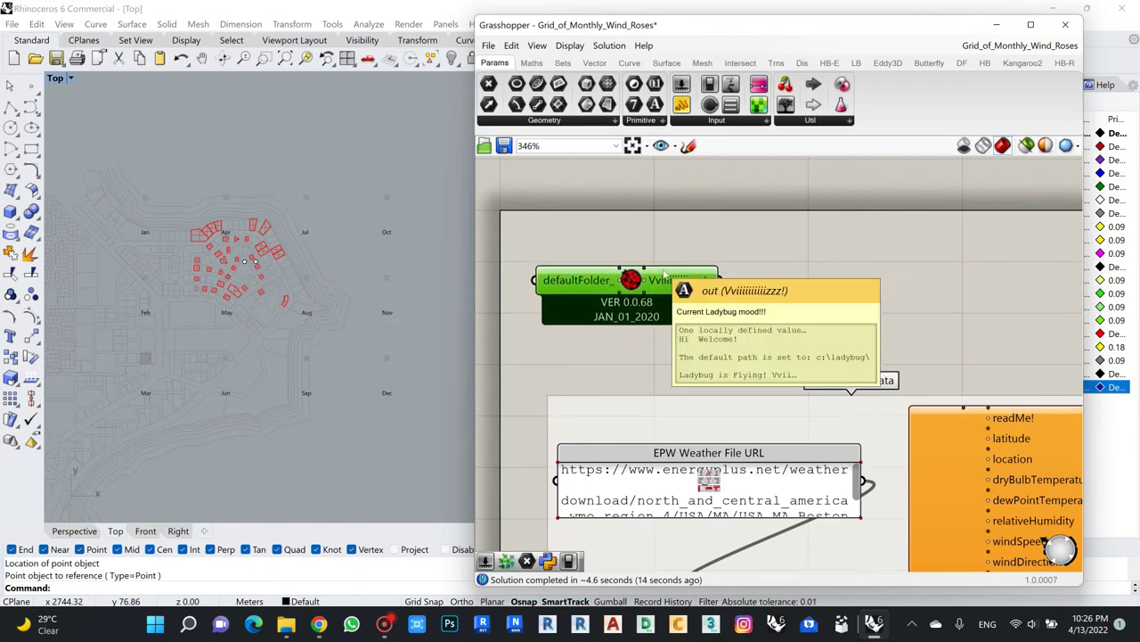
pyautogui.press('Delete')
# Delete the EPW Weather File URL panel and the weather file download component from the Import EPW Data group.
pyautogui.scroll(-3, 683, 246)
pyautogui.scroll(3, 681, 241)
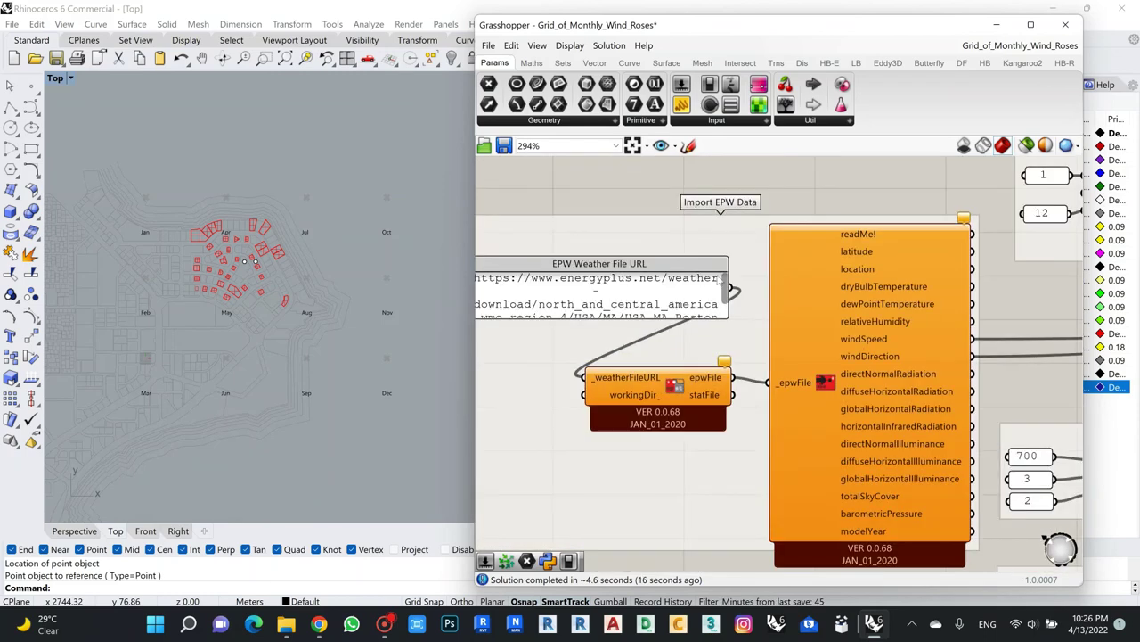
pyautogui.scroll(-4, 677, 263)
pyautogui.scroll(2, 675, 280)
pyautogui.scroll(1, 752, 280)
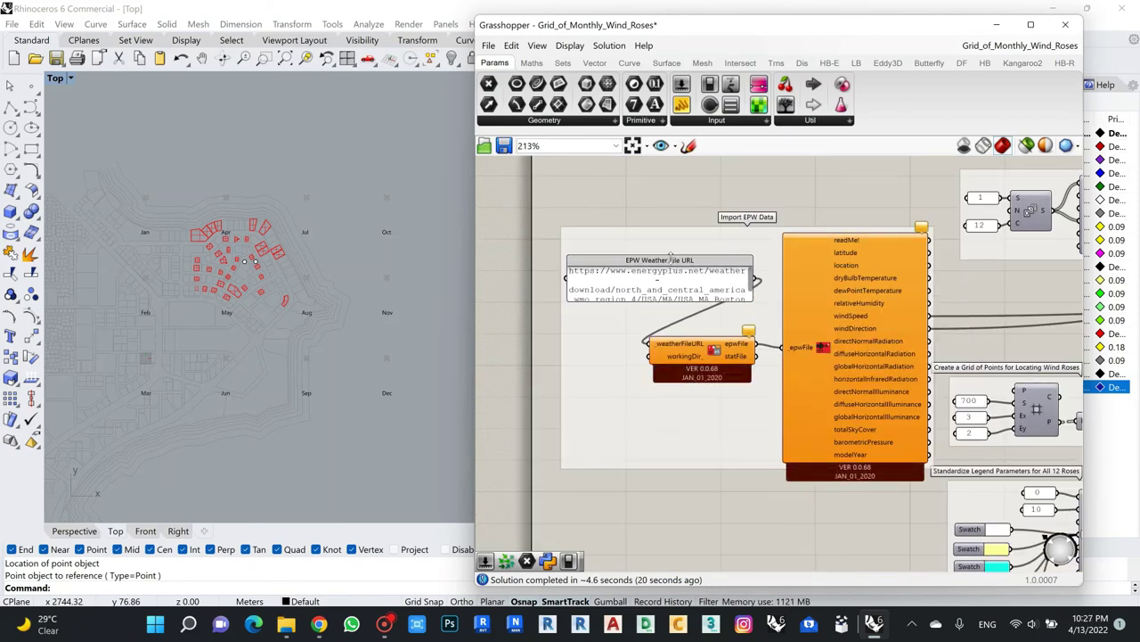
pyautogui.moveTo(678, 261); pyautogui.dragTo(668, 264)
pyautogui.press('Delete')
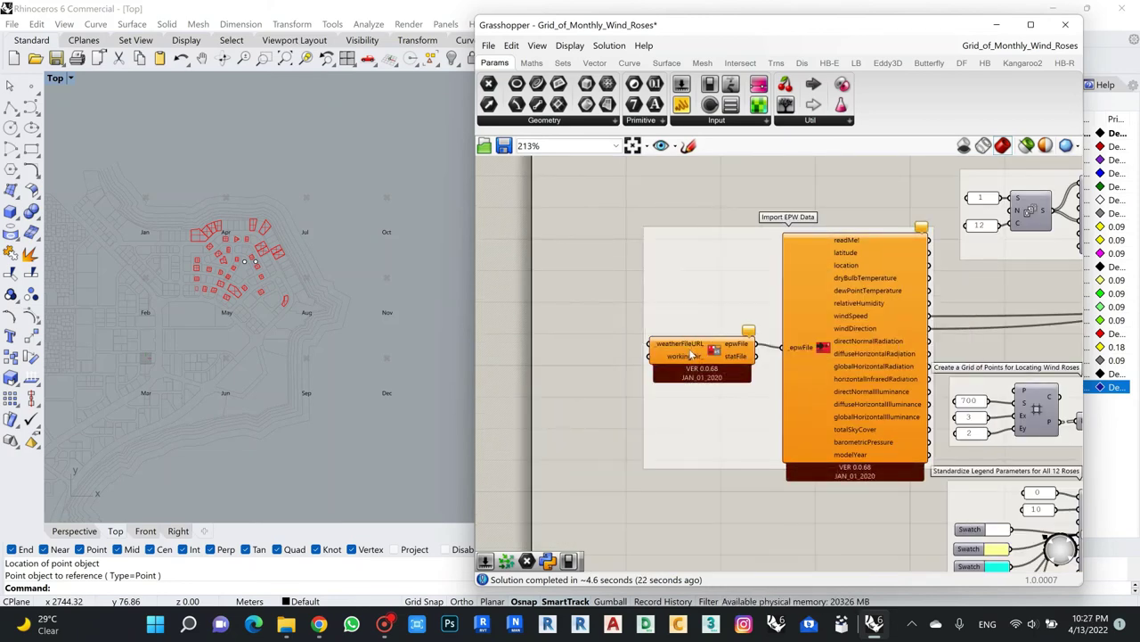
pyautogui.click(673, 353)
pyautogui.press('Delete')
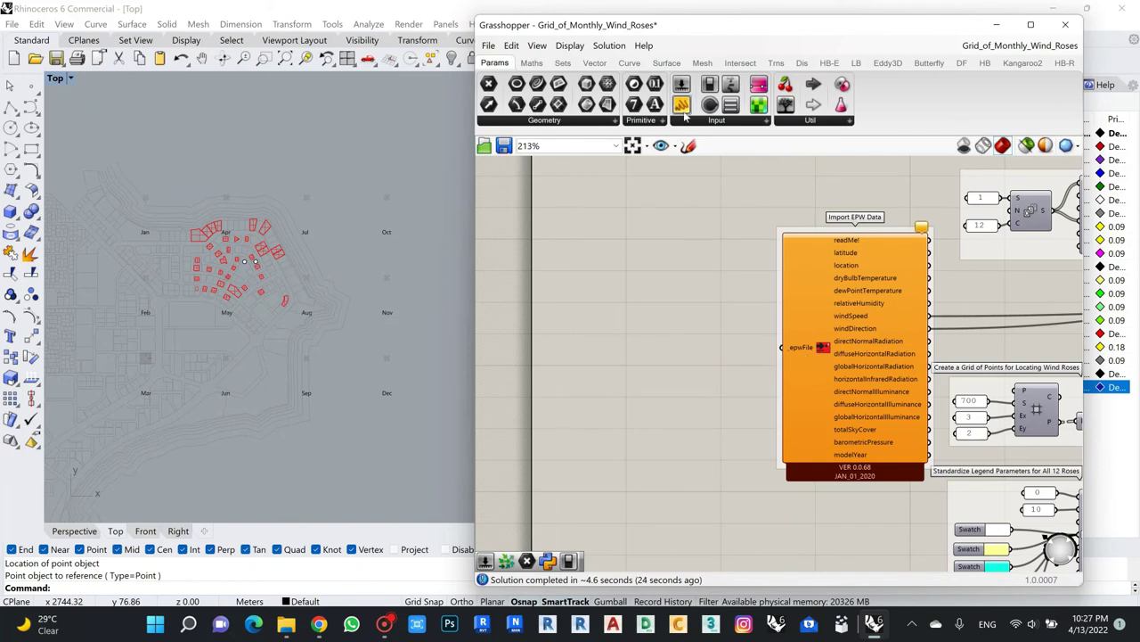
# Add a panel beside the EPW import component containing the unquoted file path of QAT_DA_Doha.404280_TMYx.epw.
pyautogui.moveTo(681, 107); pyautogui.dragTo(680, 305)
pyautogui.click(682, 307)
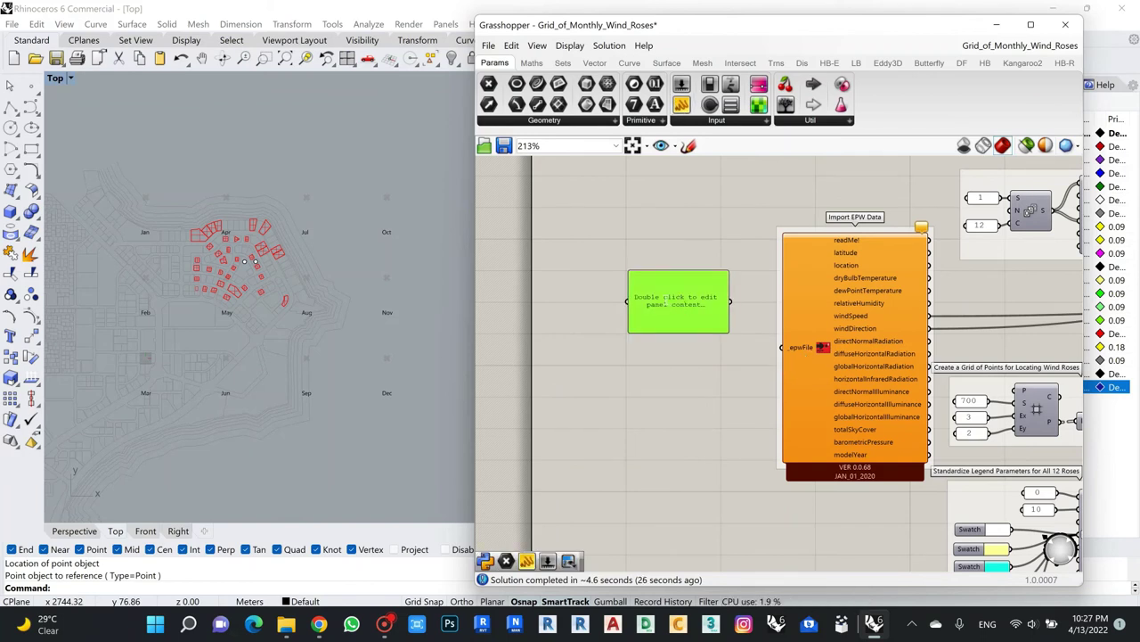
pyautogui.doubleClick(666, 301)
pyautogui.write('"C:\\Users\\Welcome\\Desktop\\Data\\QAT_DA_Doha.404280_TMYx\\QAT_DA_Doha.404280_TMYx.epw"')
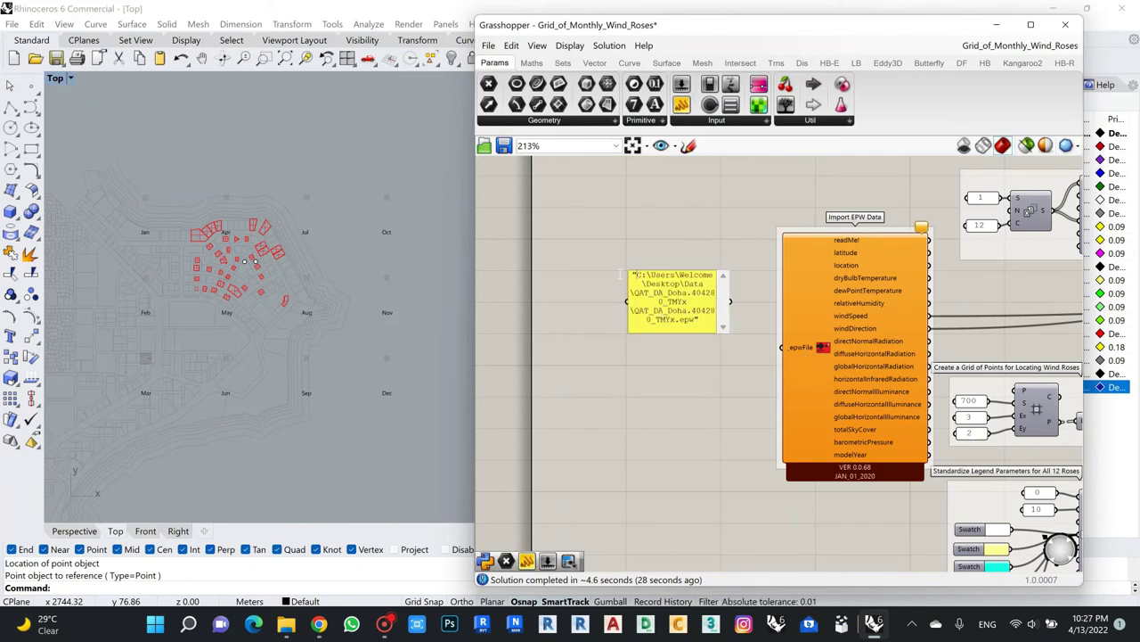
pyautogui.press('Delete')
pyautogui.press('BackSpace')
pyautogui.click(748, 303)
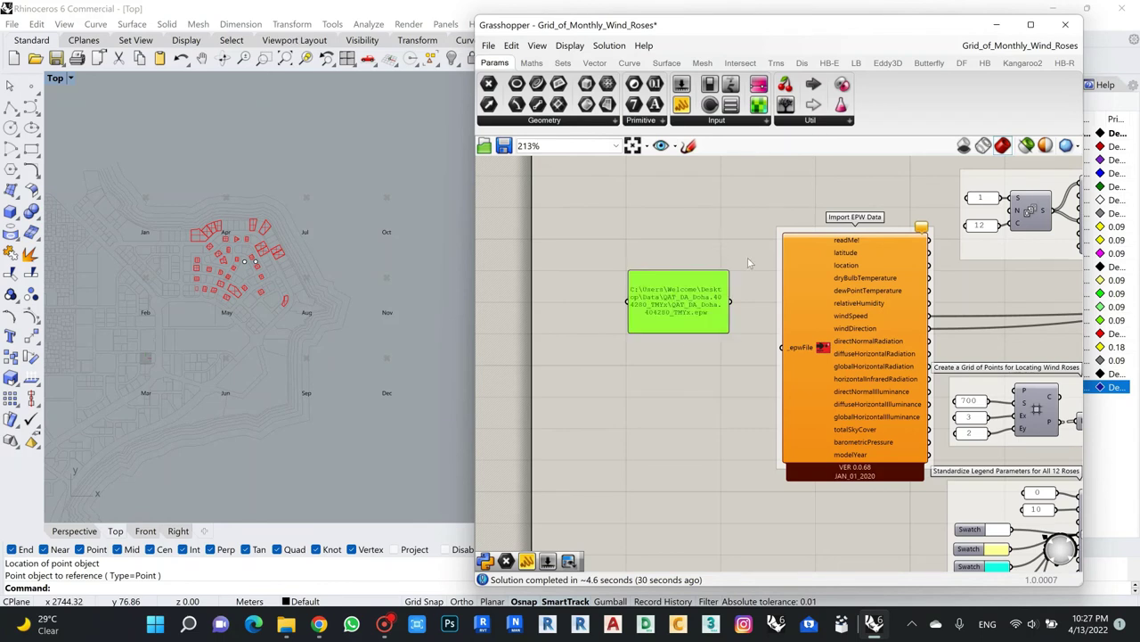
# Connect the Doha file path panel to the import component's _epwFile input and align it with that input.
pyautogui.moveTo(730, 301); pyautogui.dragTo(784, 348)
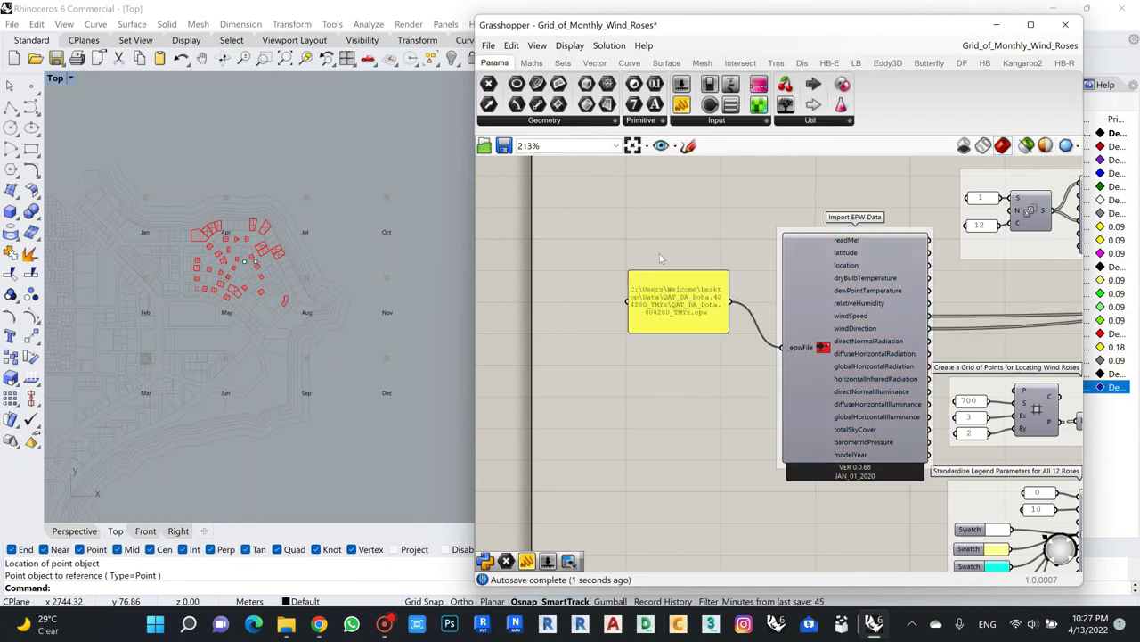
pyautogui.click(697, 311)
pyautogui.moveTo(699, 332); pyautogui.dragTo(700, 336)
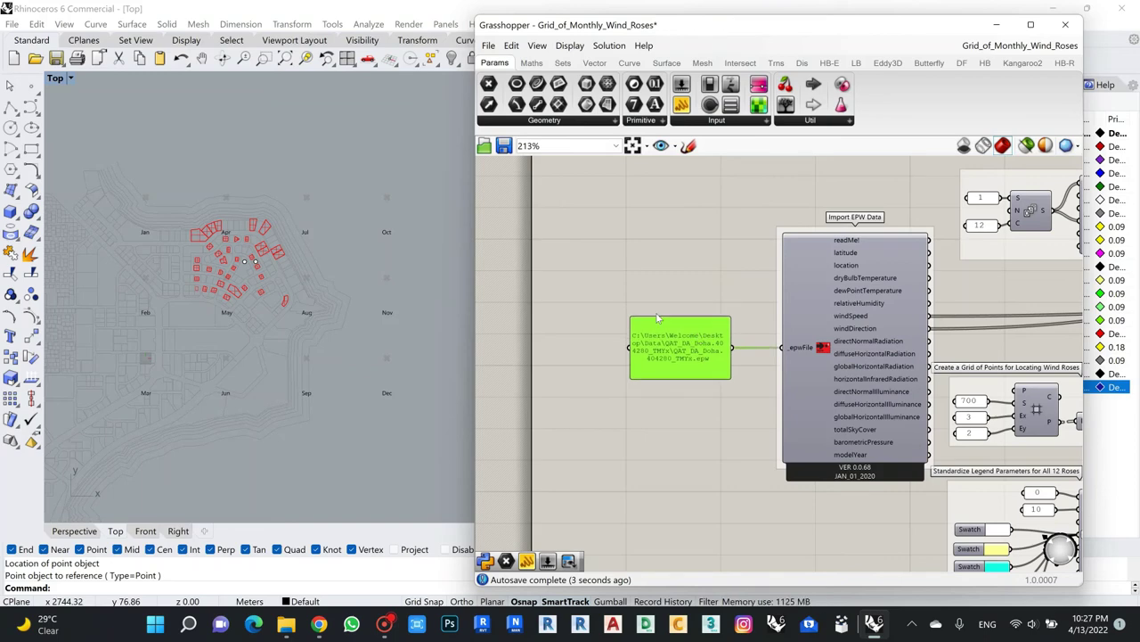
# Examine the analysis period, point grid and legend parameter groups and the Generate Wind Roses toggle.
pyautogui.scroll(-6, 672, 316)
pyautogui.scroll(4, 867, 342)
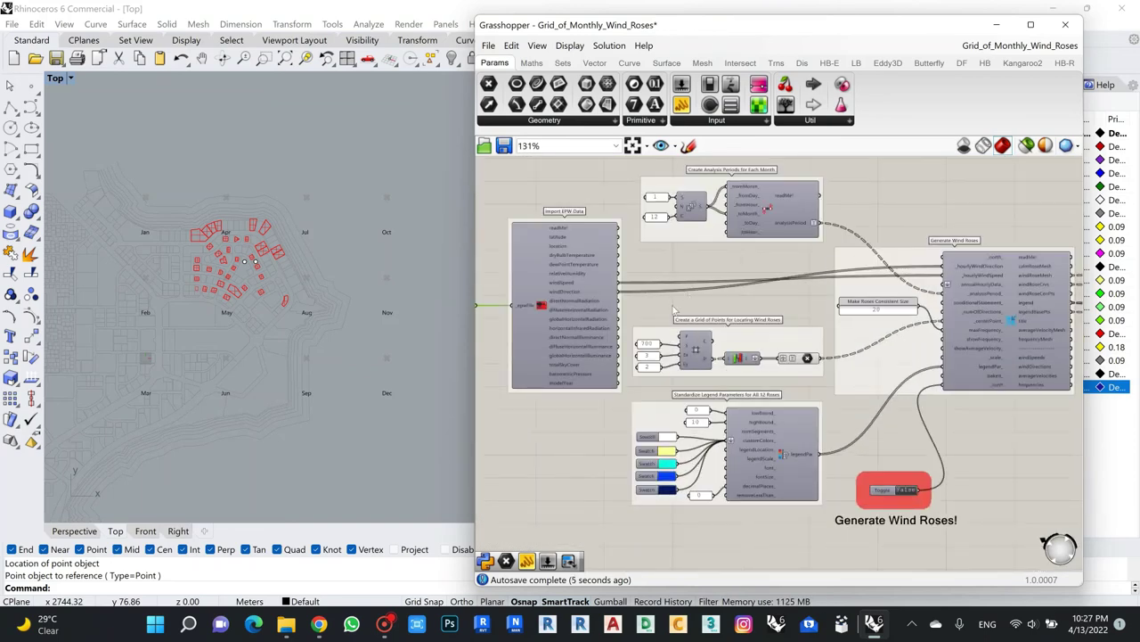
pyautogui.scroll(-6, 614, 305)
pyautogui.scroll(5, 893, 331)
pyautogui.scroll(-4, 887, 270)
pyautogui.scroll(9, 677, 355)
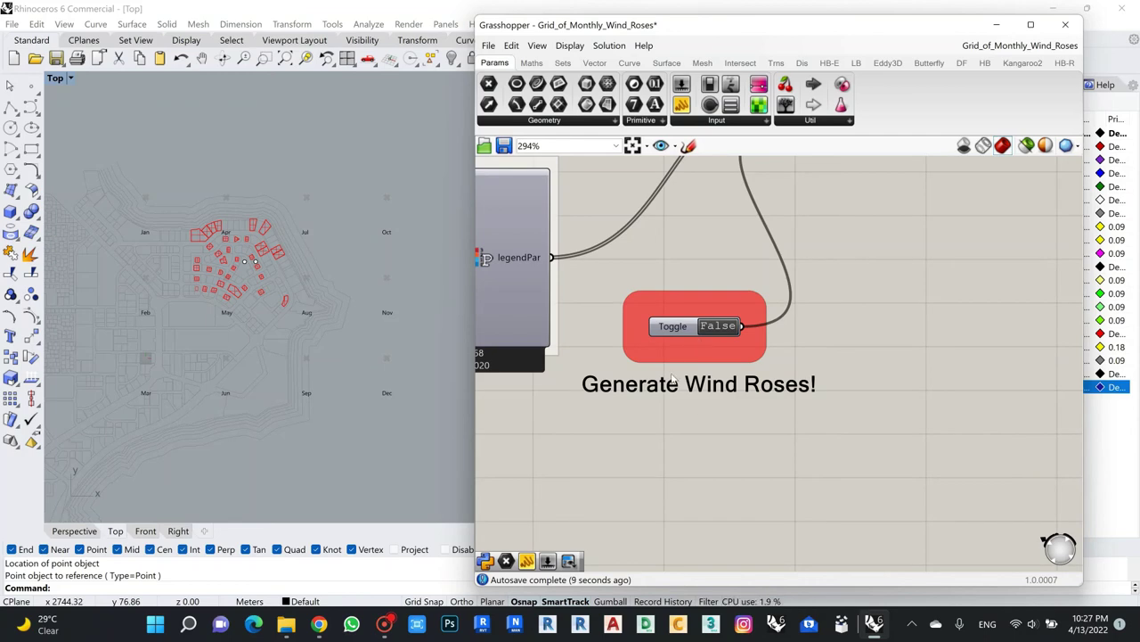
pyautogui.scroll(-4, 678, 392)
pyautogui.scroll(2, 708, 421)
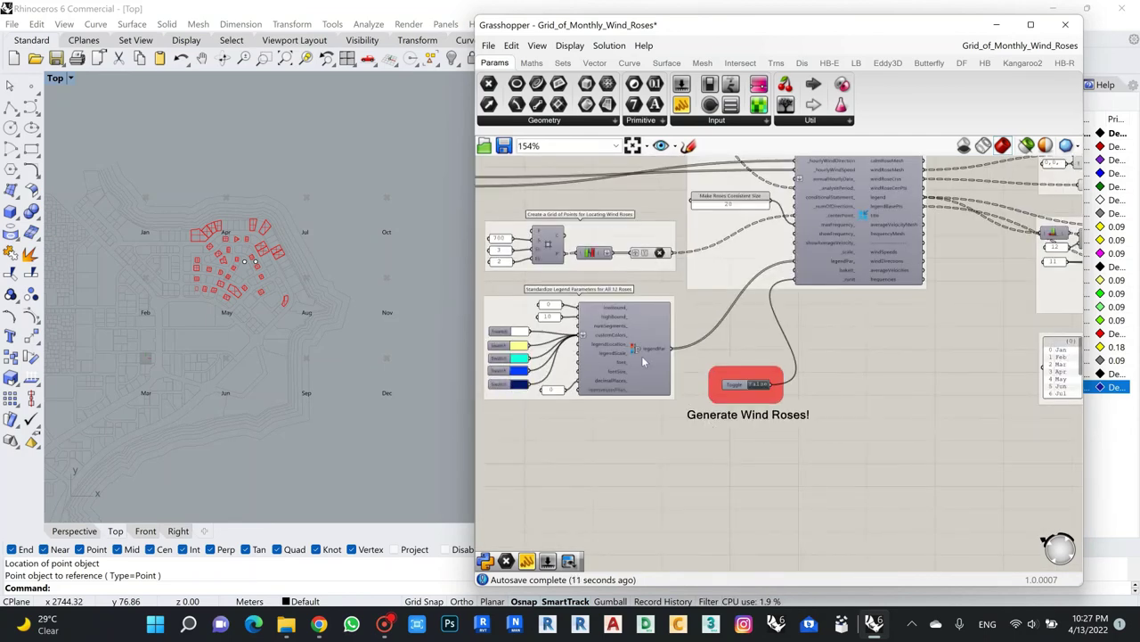
pyautogui.scroll(-2, 644, 361)
pyautogui.scroll(3, 632, 339)
pyautogui.scroll(-3, 619, 312)
pyautogui.scroll(3, 603, 285)
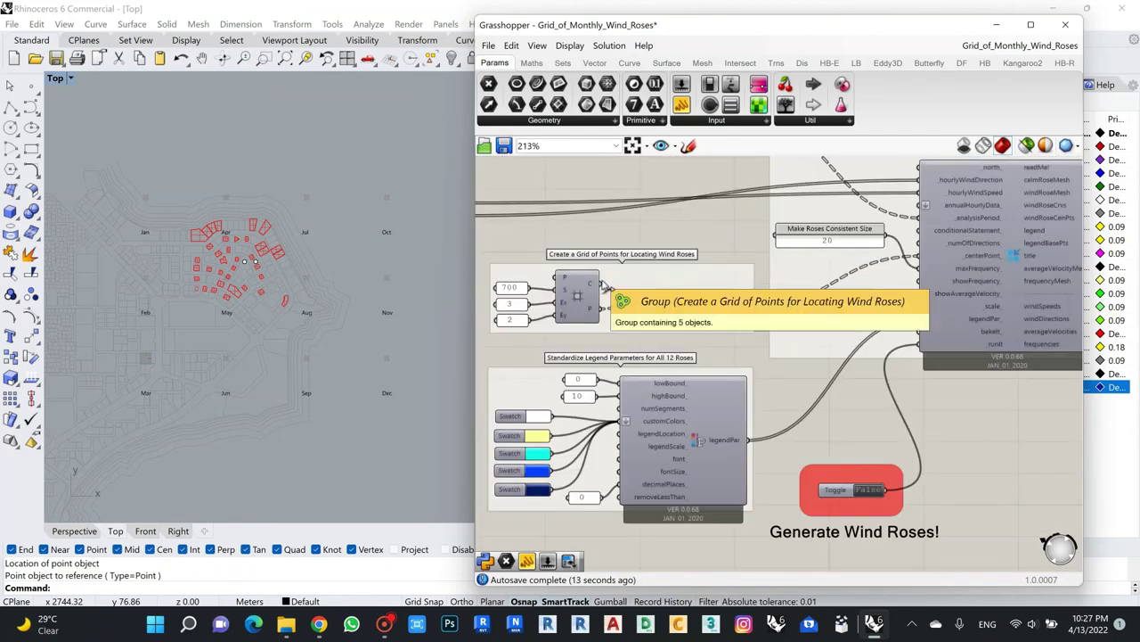
pyautogui.scroll(-3, 603, 285)
pyautogui.scroll(3, 781, 273)
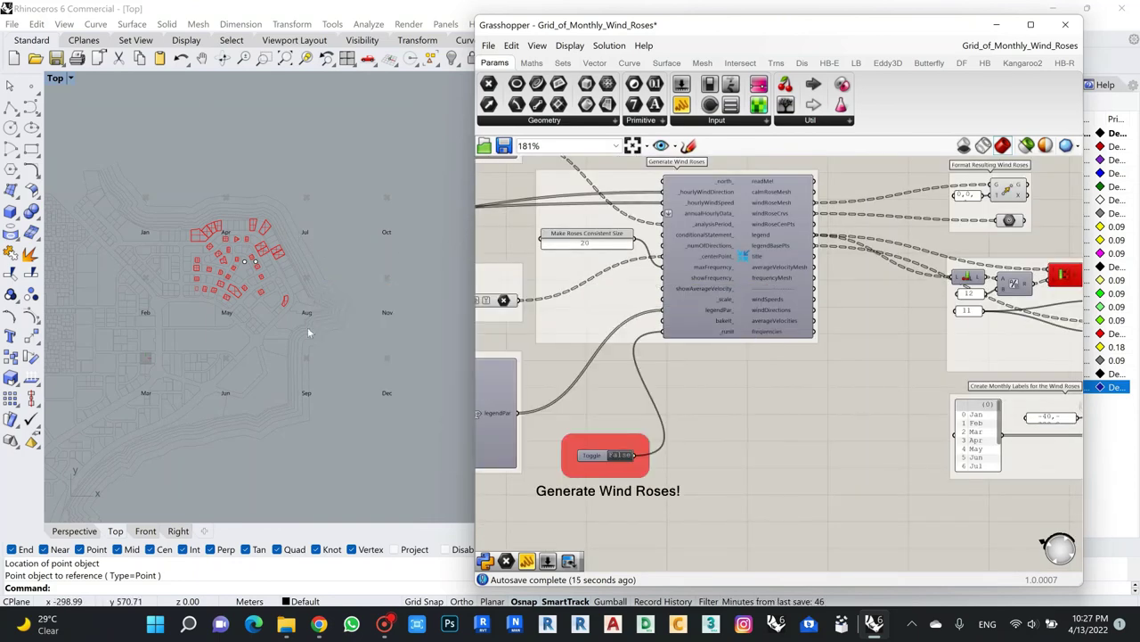
# Turn on the Generate Wind Roses toggle and minimize Grasshopper to show the monthly roses in Rhino's Top view.
pyautogui.scroll(-4, 502, 295)
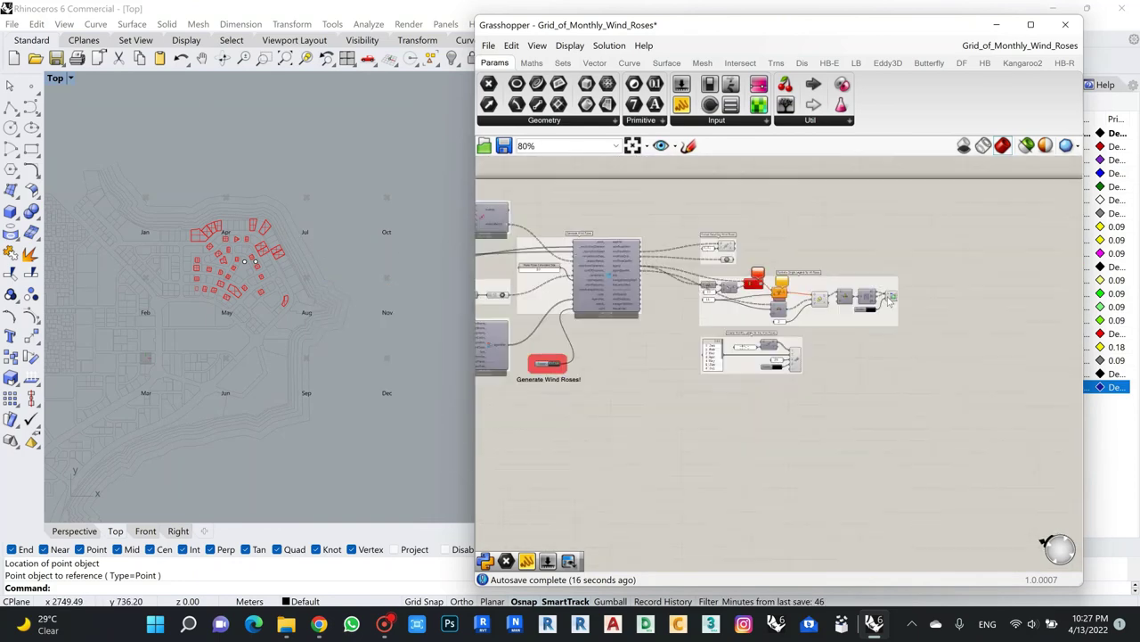
pyautogui.scroll(4, 889, 300)
pyautogui.scroll(-4, 967, 294)
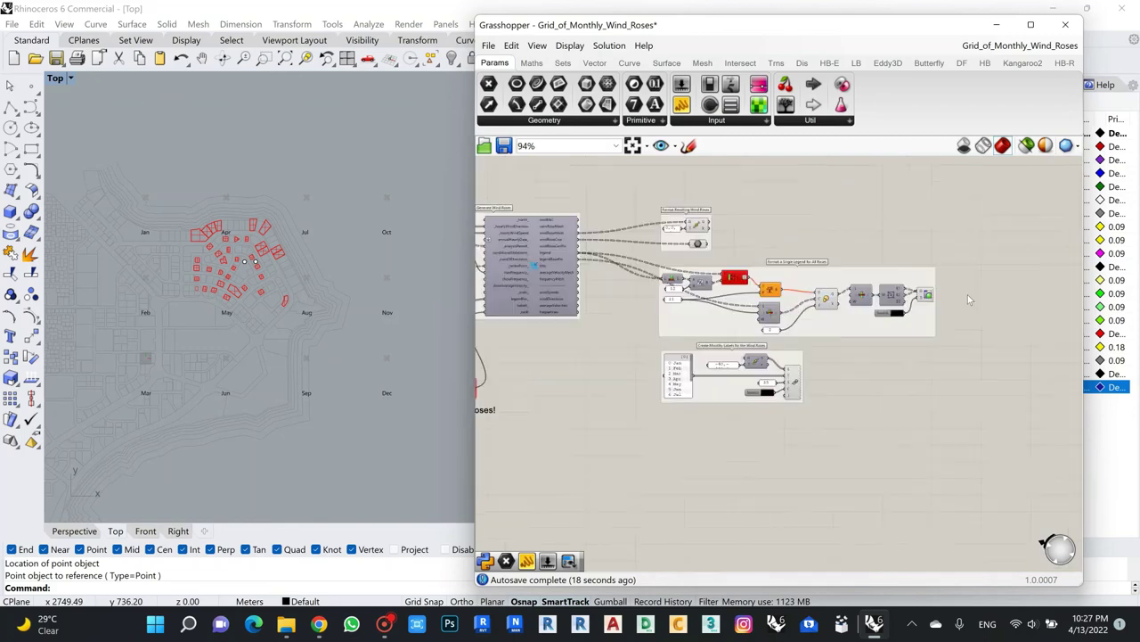
pyautogui.scroll(4, 689, 349)
pyautogui.scroll(-4, 789, 326)
pyautogui.scroll(4, 682, 358)
pyautogui.scroll(2, 684, 358)
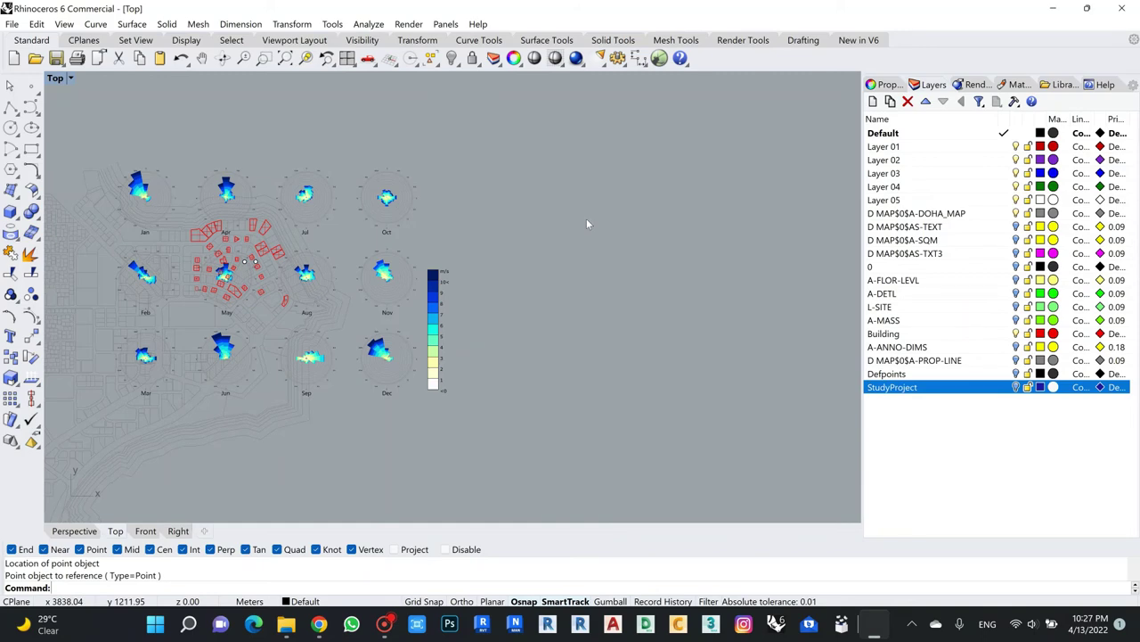
# Examine the monthly wind roses from January to December against the site and the wind speed legend.
pyautogui.scroll(-6, 725, 196)
pyautogui.scroll(9, 442, 236)
pyautogui.scroll(-6, 457, 269)
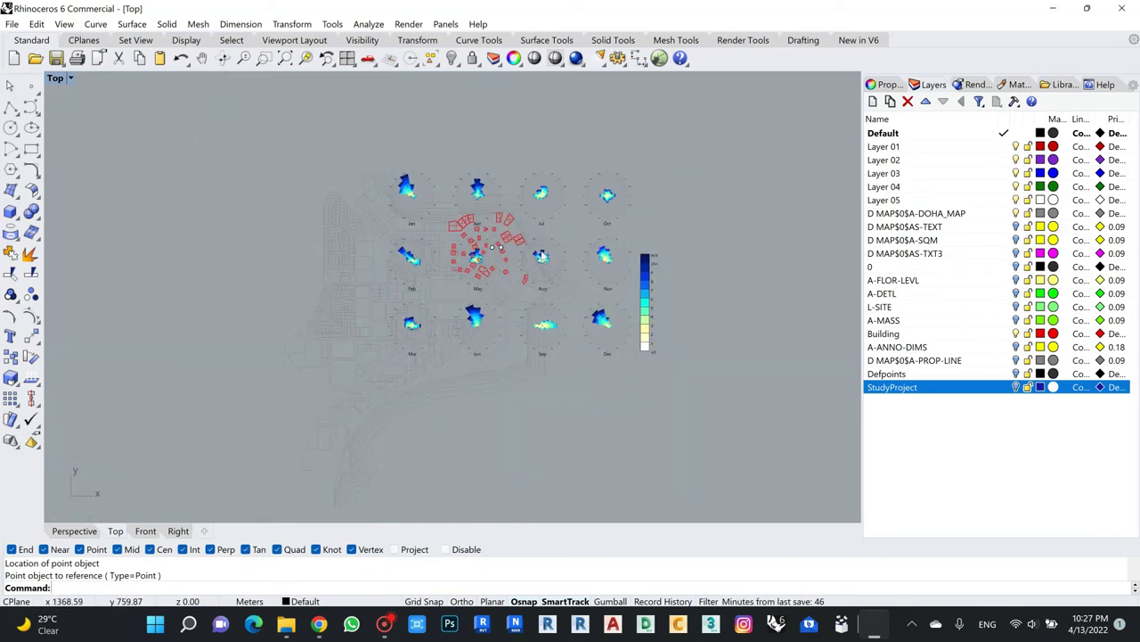
pyautogui.scroll(5, 499, 257)
pyautogui.scroll(-2, 466, 257)
pyautogui.scroll(2, 460, 250)
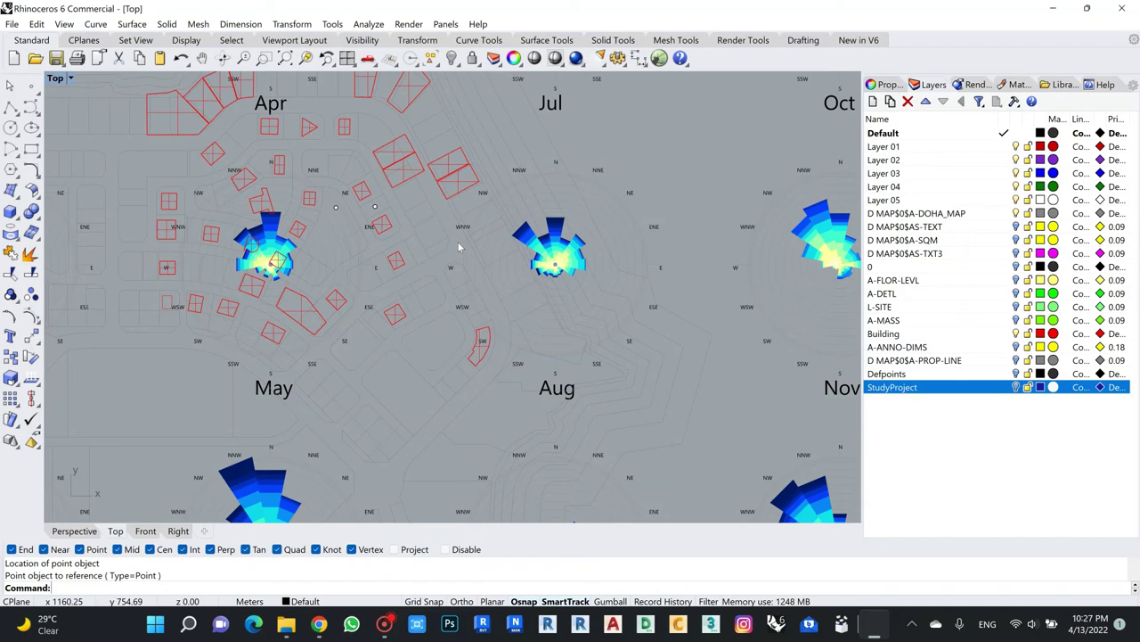
pyautogui.scroll(-4, 460, 248)
pyautogui.scroll(1, 335, 125)
pyautogui.scroll(1, 287, 193)
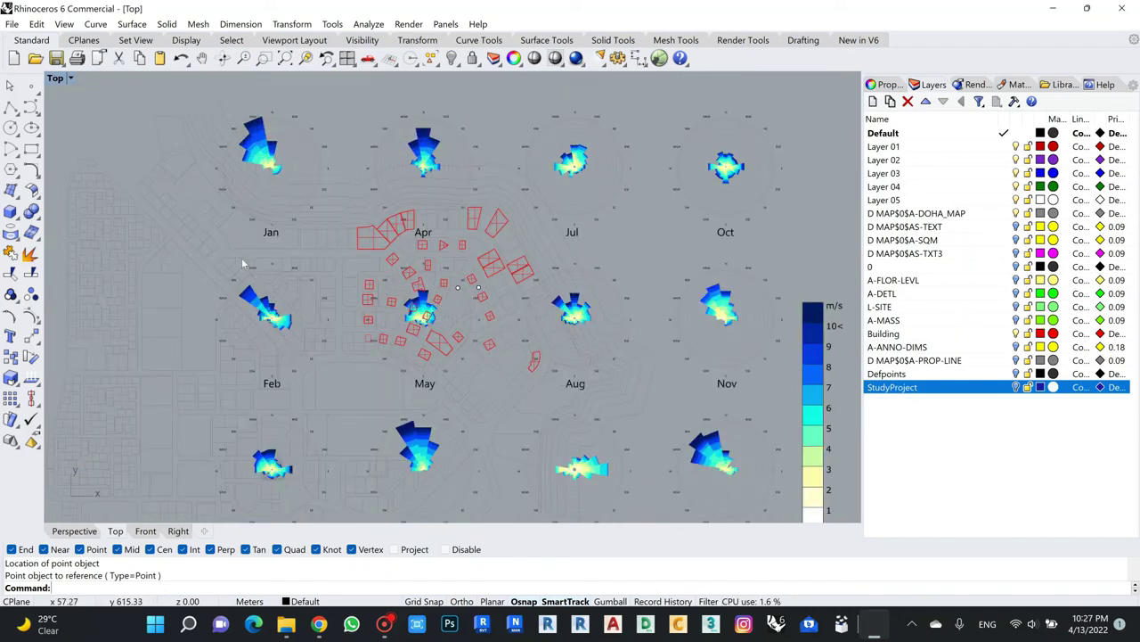
pyautogui.scroll(3, 233, 392)
pyautogui.scroll(-2, 230, 396)
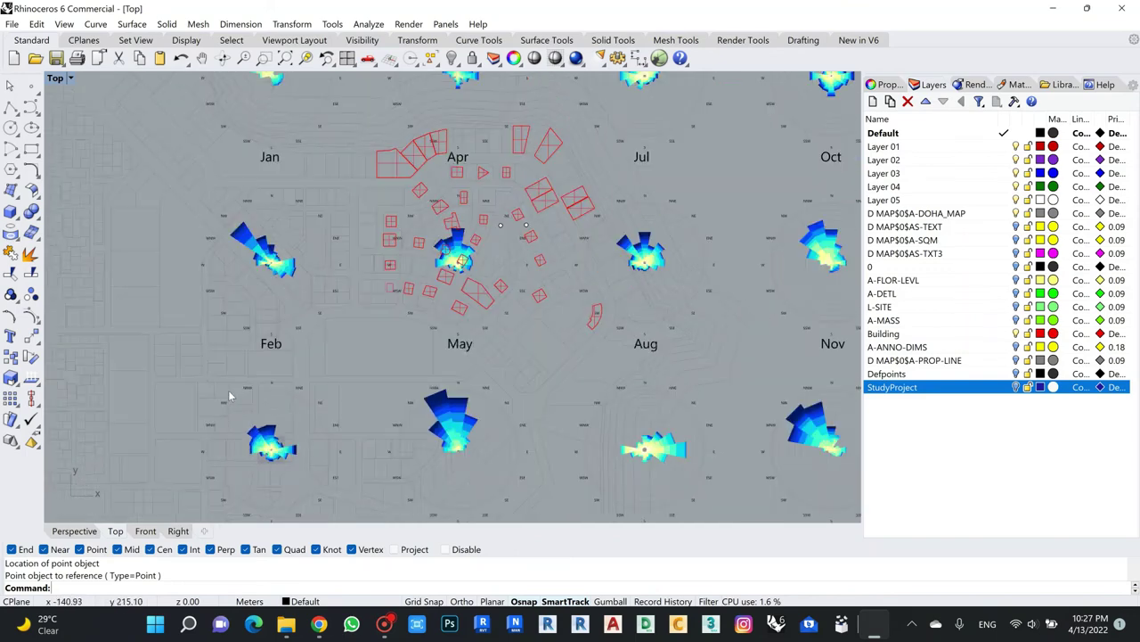
pyautogui.scroll(-3, 591, 392)
pyautogui.scroll(4, 530, 378)
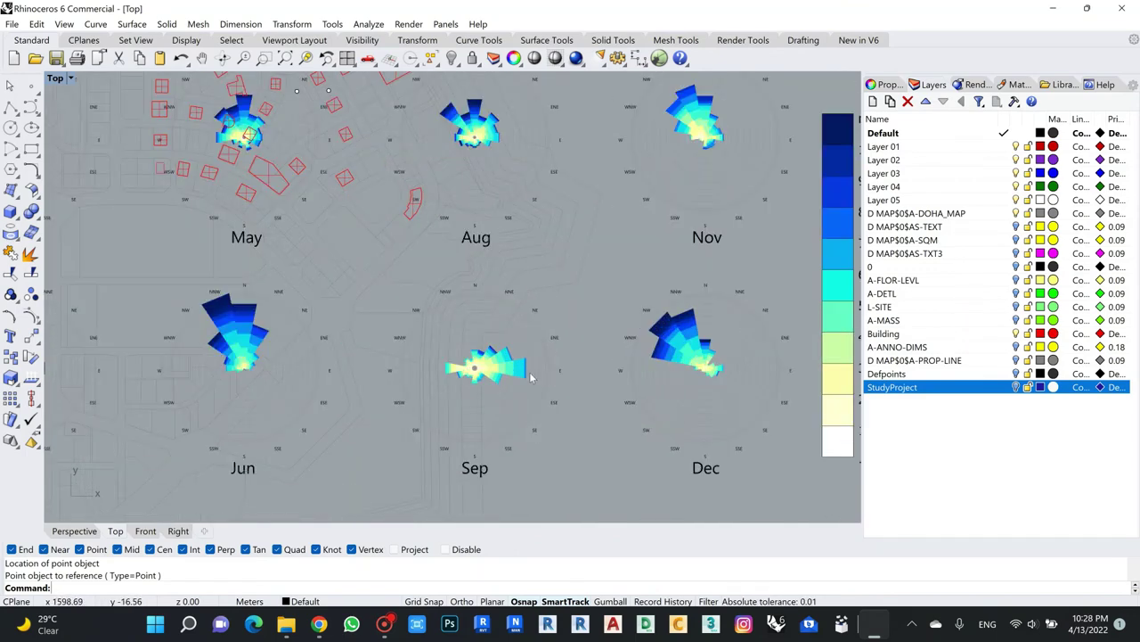
# Compare individual monthly roses, such as January, April and November, with the colour bands of the m/s legend.
pyautogui.scroll(-3, 566, 368)
pyautogui.scroll(6, 555, 285)
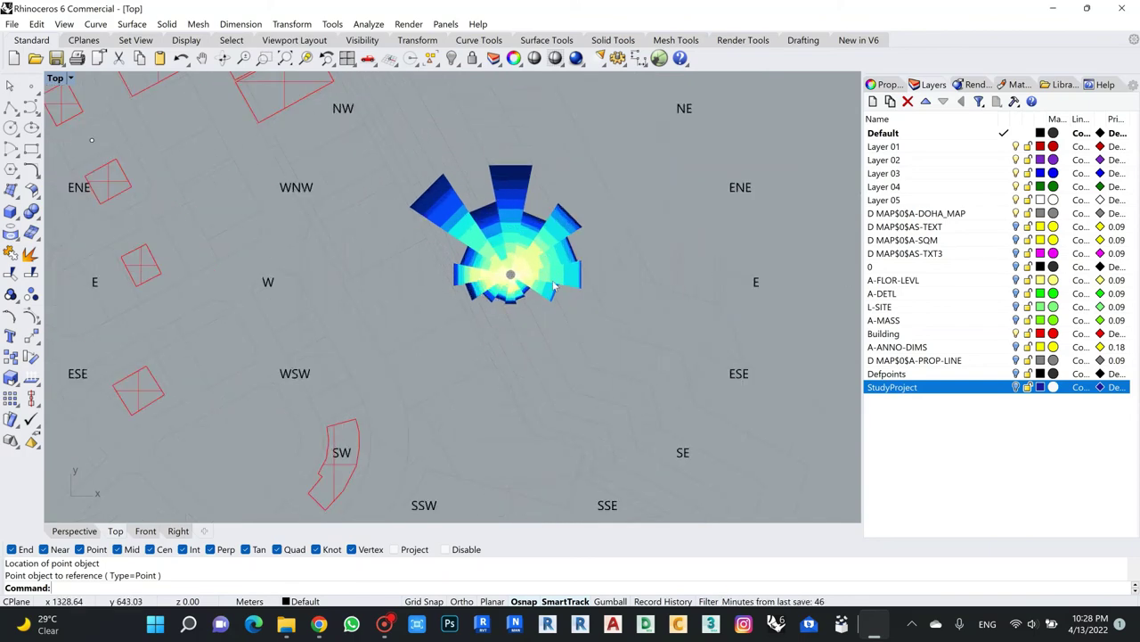
pyautogui.scroll(-4, 489, 309)
pyautogui.scroll(6, 338, 270)
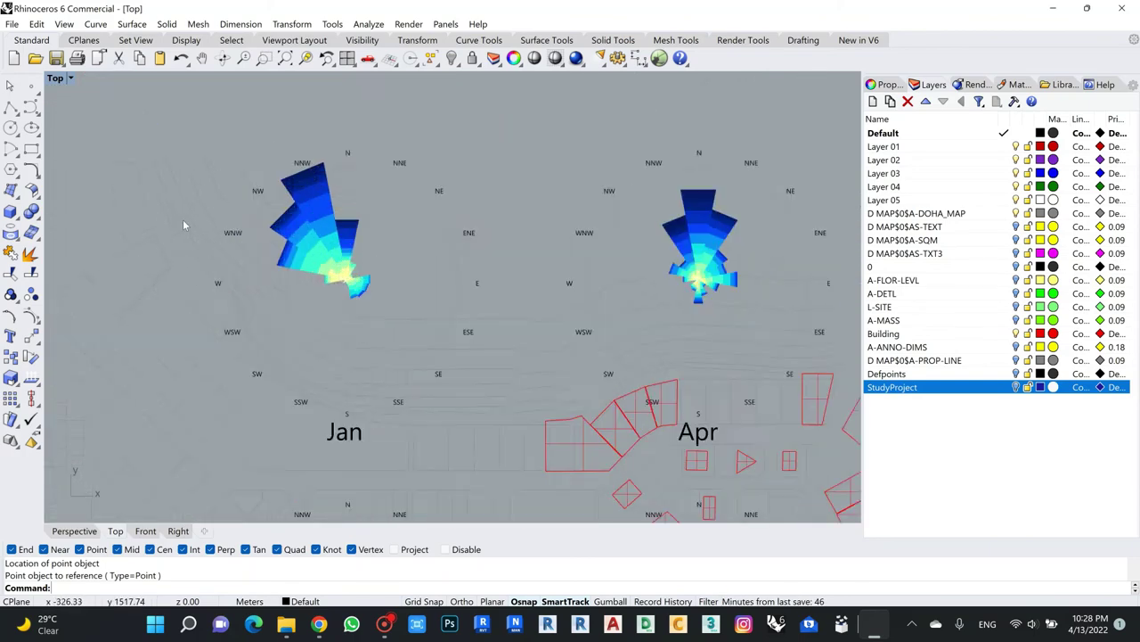
pyautogui.scroll(3, 343, 178)
pyautogui.scroll(-5, 587, 260)
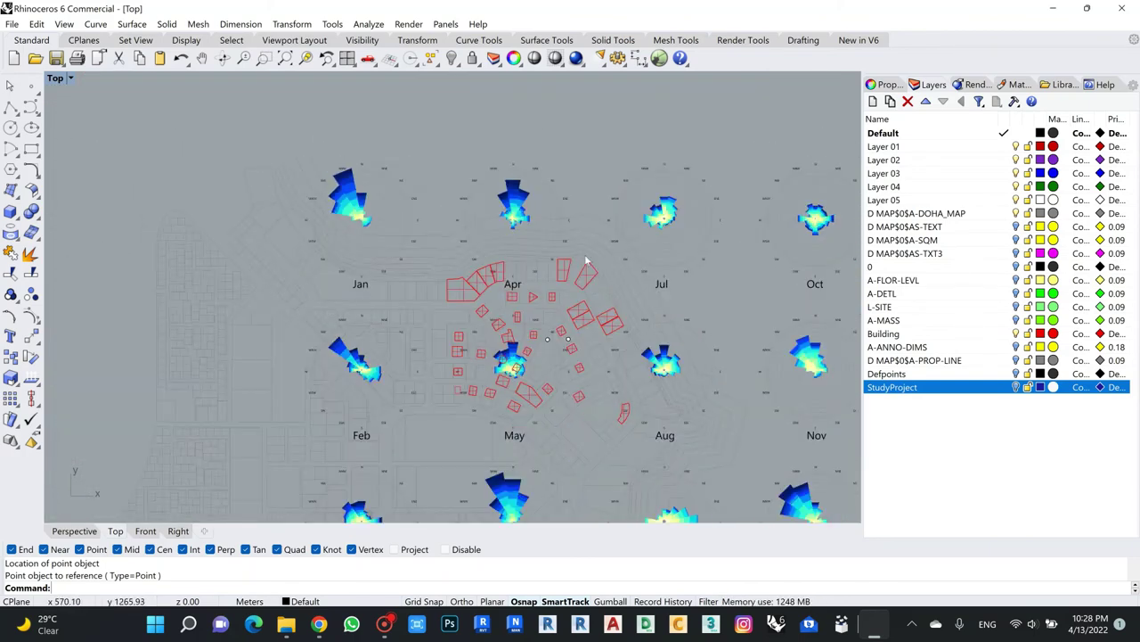
pyautogui.scroll(6, 722, 307)
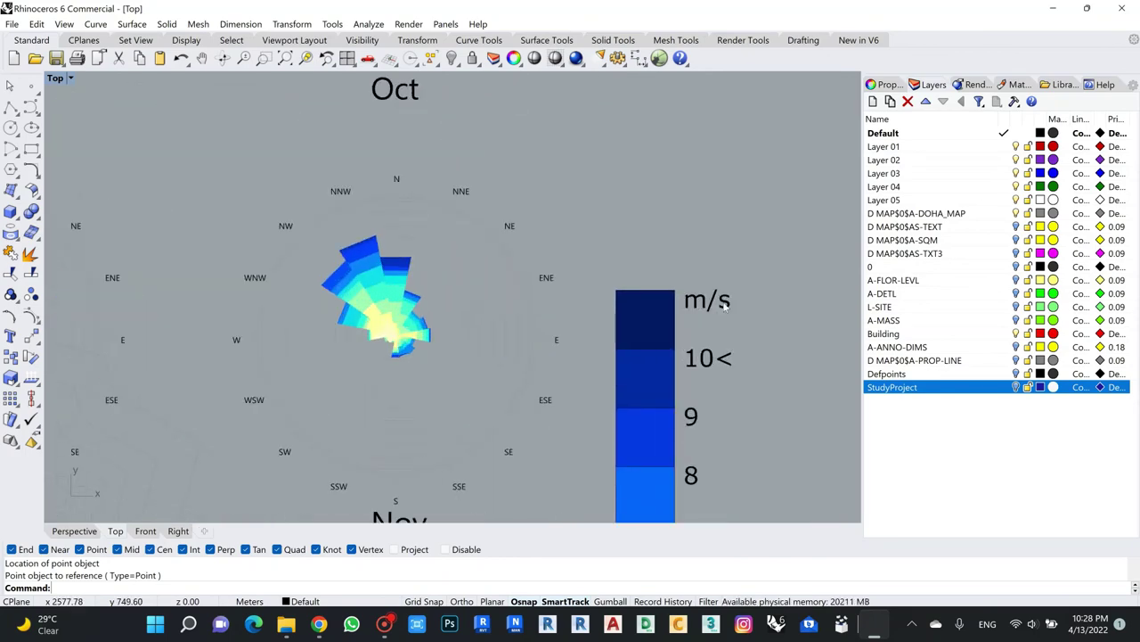
pyautogui.scroll(-5, 615, 249)
pyautogui.scroll(4, 699, 284)
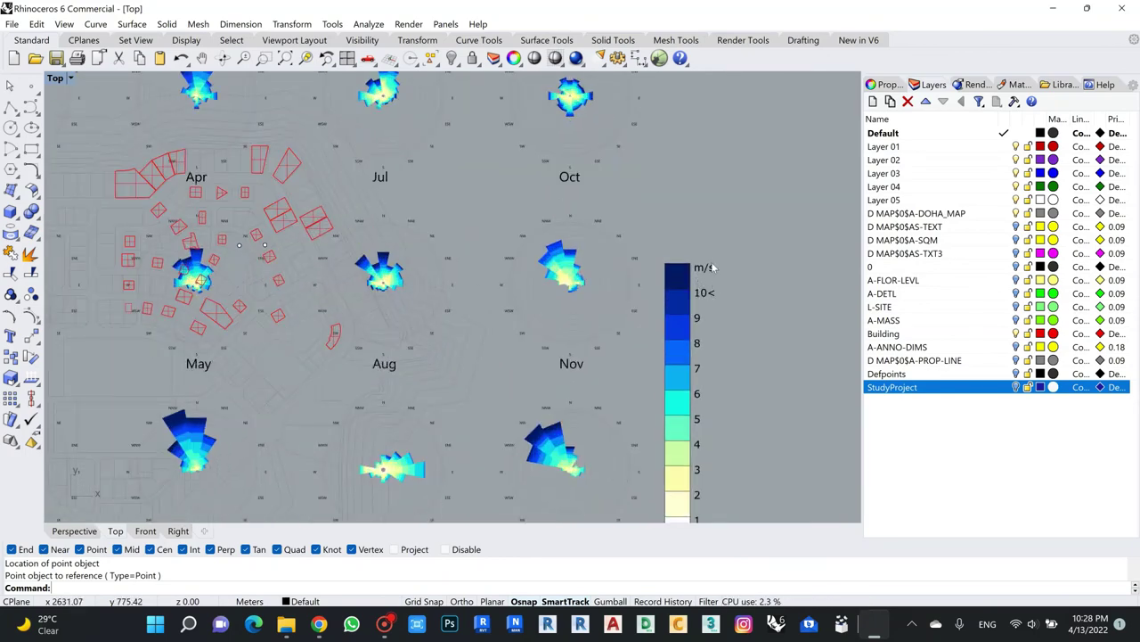
pyautogui.scroll(-6, 450, 382)
pyautogui.scroll(2, 375, 365)
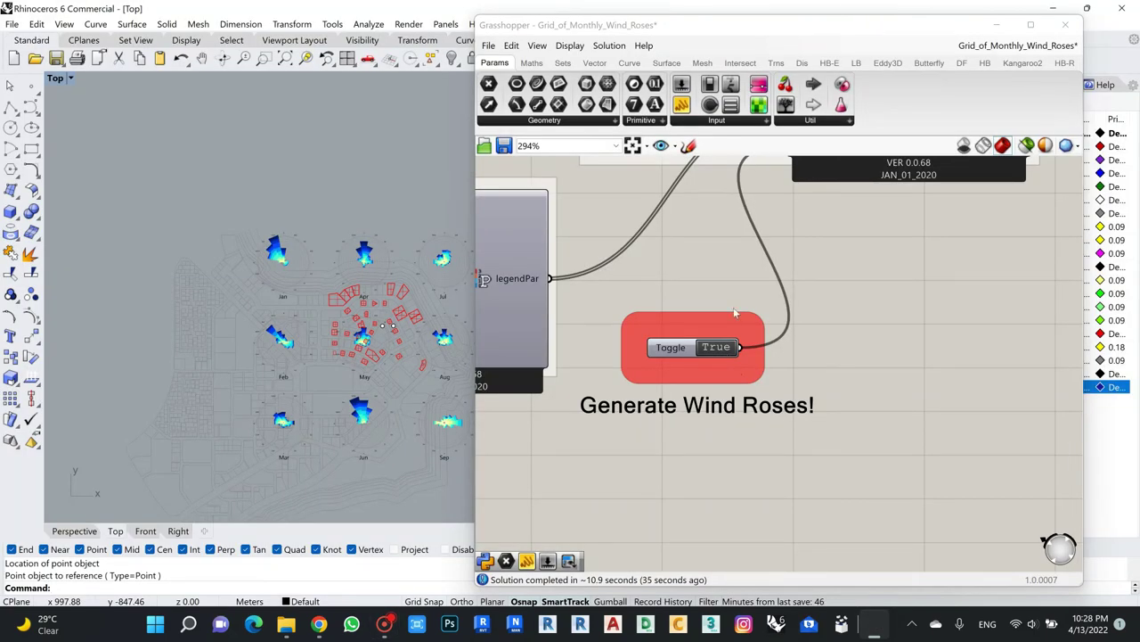
# Bring Grasshopper back and examine the Generate Wind Roses component with its formatting, legend and label groups beside the roses in Rhino.
pyautogui.scroll(-7, 720, 335)
pyautogui.scroll(4, 916, 252)
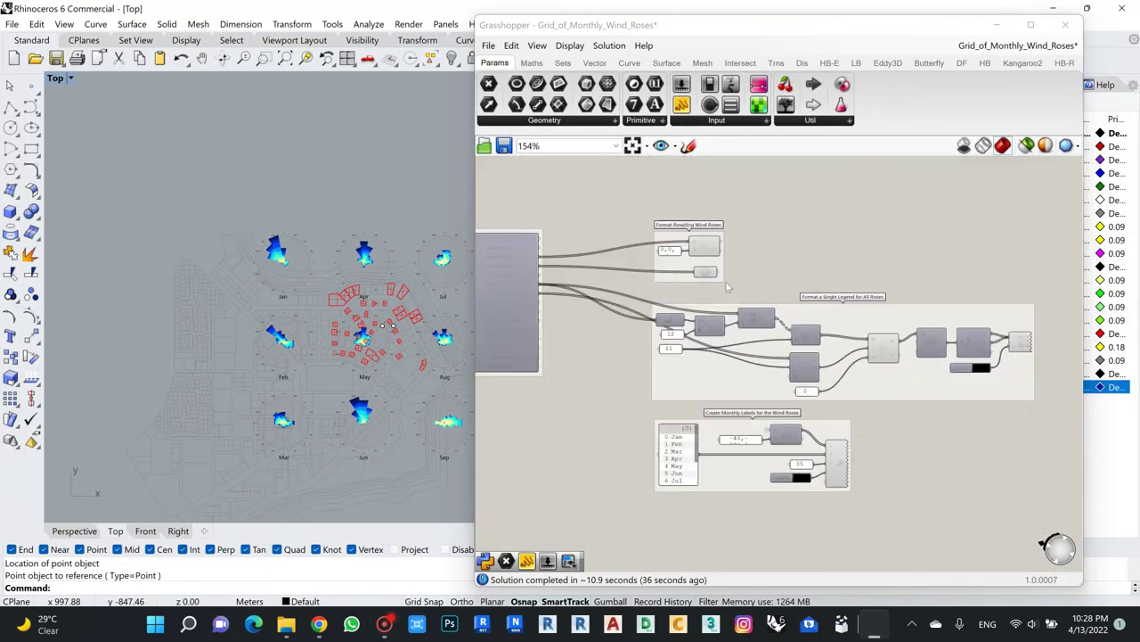
pyautogui.scroll(-2, 912, 245)
pyautogui.scroll(5, 664, 259)
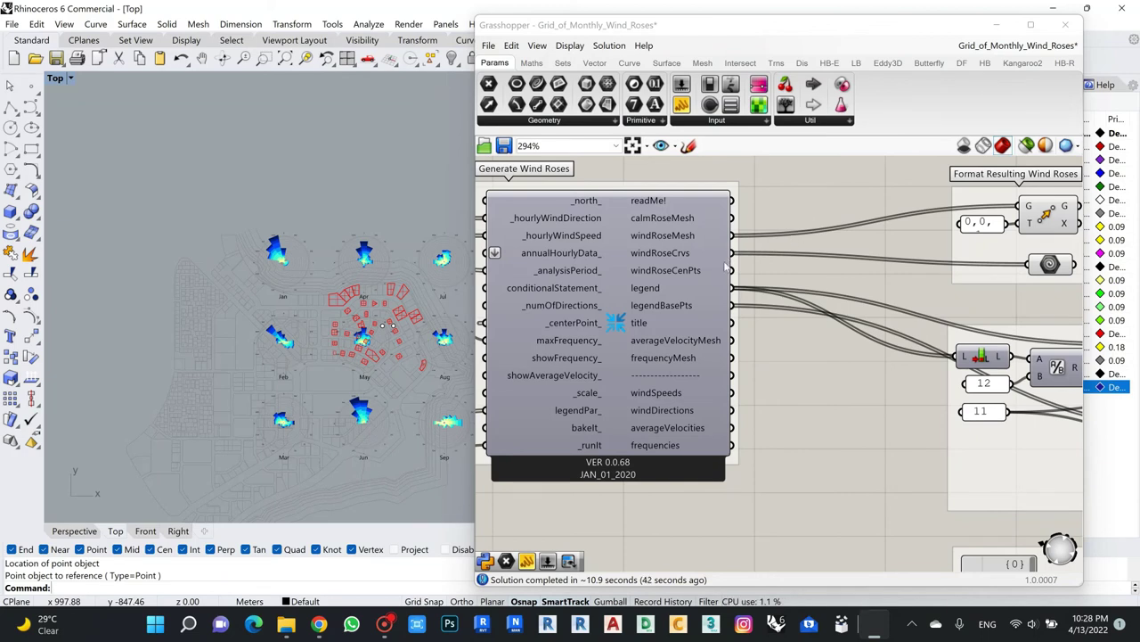
pyautogui.moveTo(656, 398)
pyautogui.scroll(-6, 707, 301)
pyautogui.scroll(6, 712, 303)
pyautogui.scroll(-6, 786, 329)
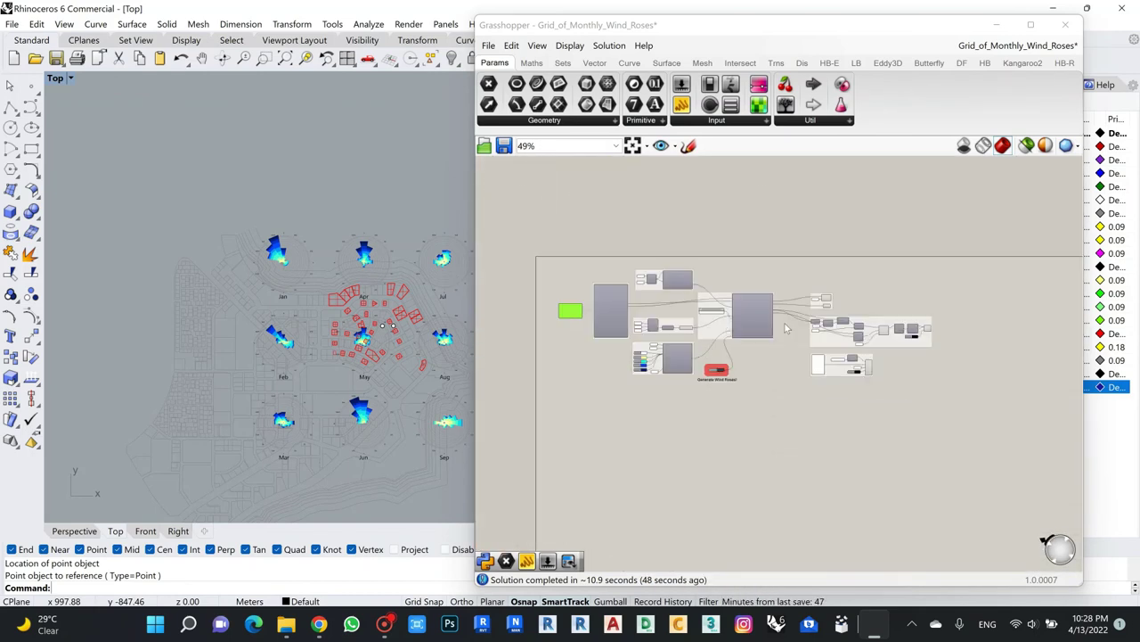
pyautogui.scroll(4, 647, 331)
pyautogui.scroll(3, 720, 281)
pyautogui.scroll(-3, 726, 290)
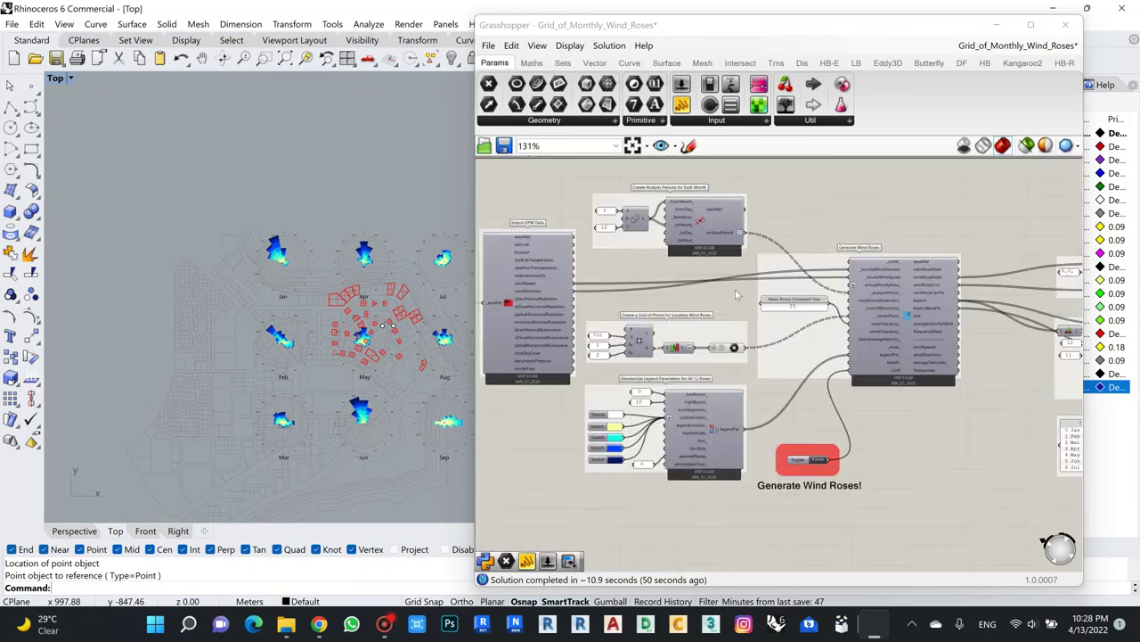
pyautogui.scroll(2, 301, 287)
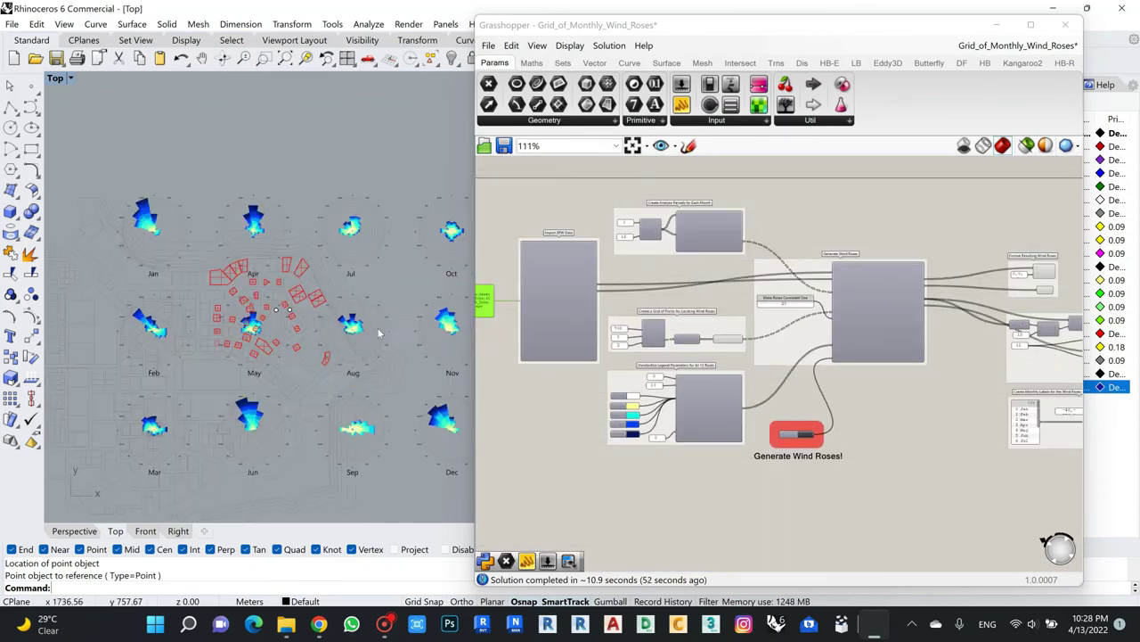
pyautogui.scroll(-4, 241, 249)
pyautogui.scroll(4, 250, 259)
pyautogui.moveTo(402, 290); pyautogui.dragTo(317, 274, button='right')
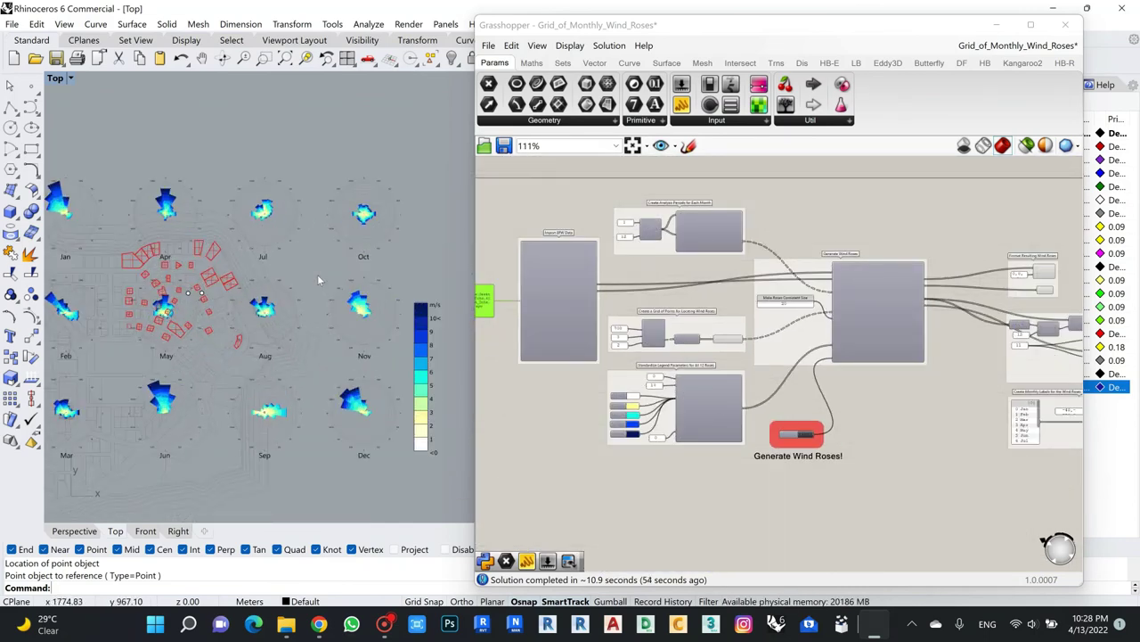
# Switch to Chrome, return from the monthly roses page to Hydra's example gallery, browse its other examples and minimize the browser.
pyautogui.click(319, 624)
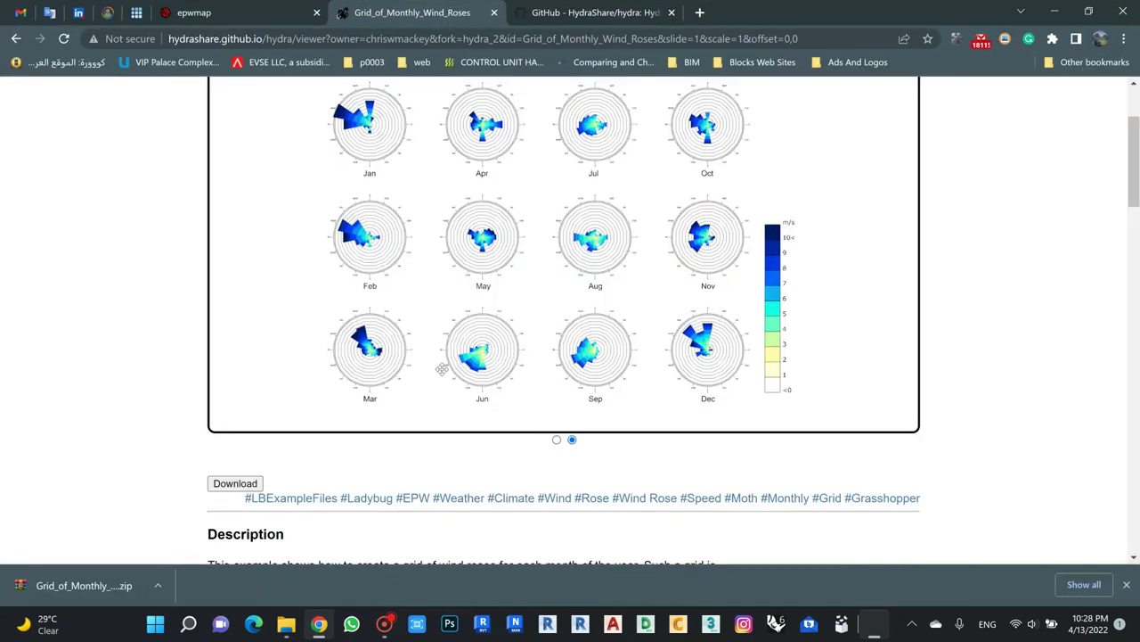
pyautogui.click(14, 40)
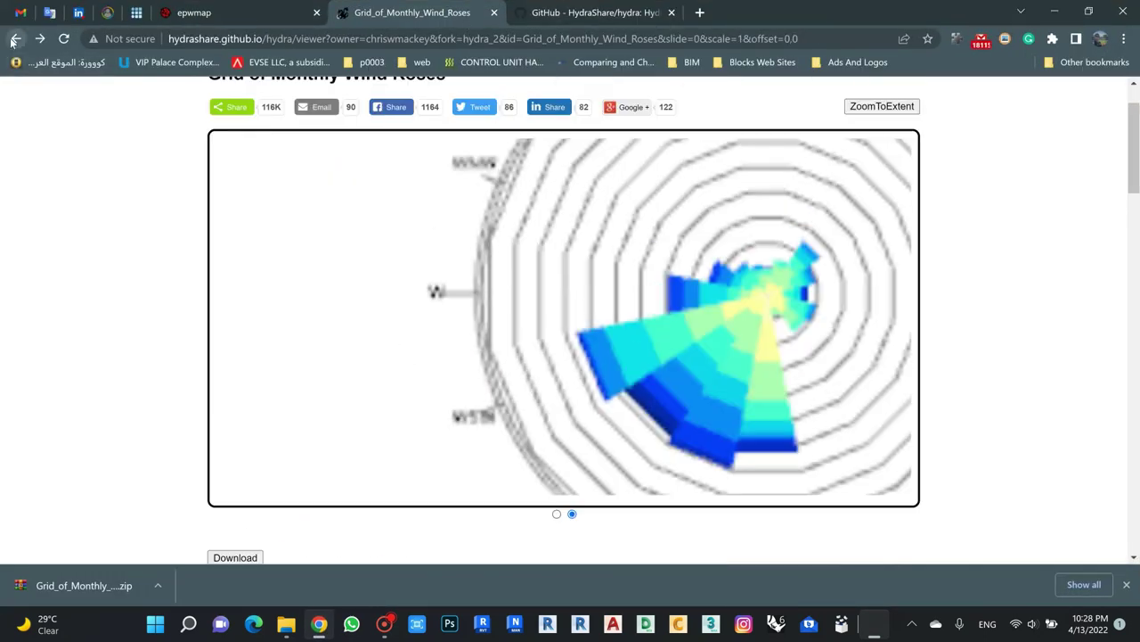
pyautogui.click(14, 40)
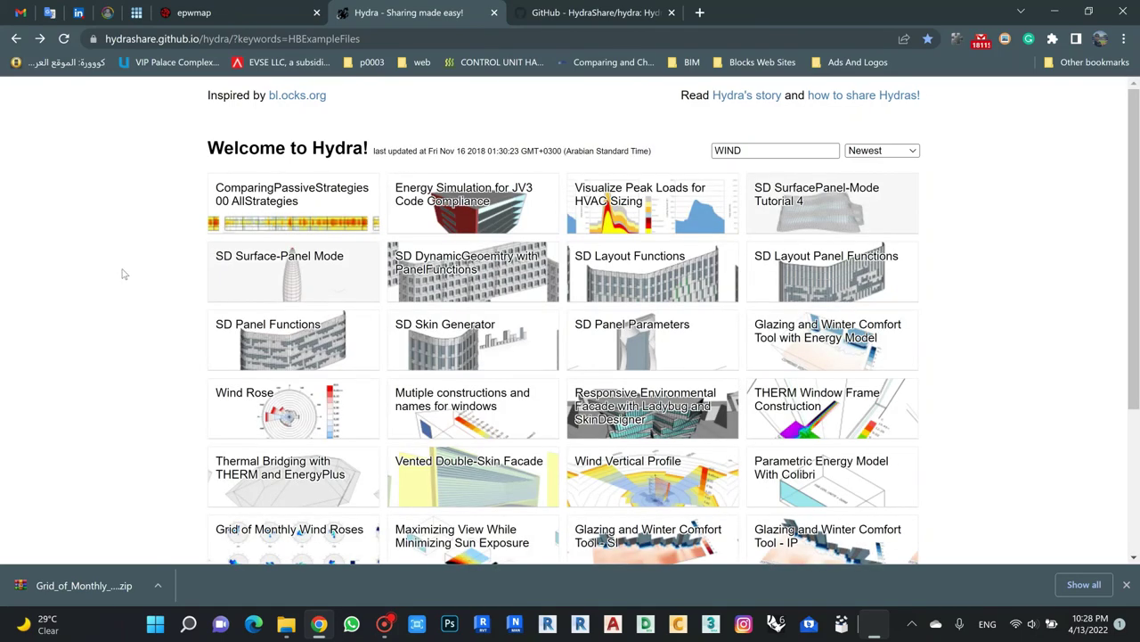
pyautogui.scroll(-3, 124, 274)
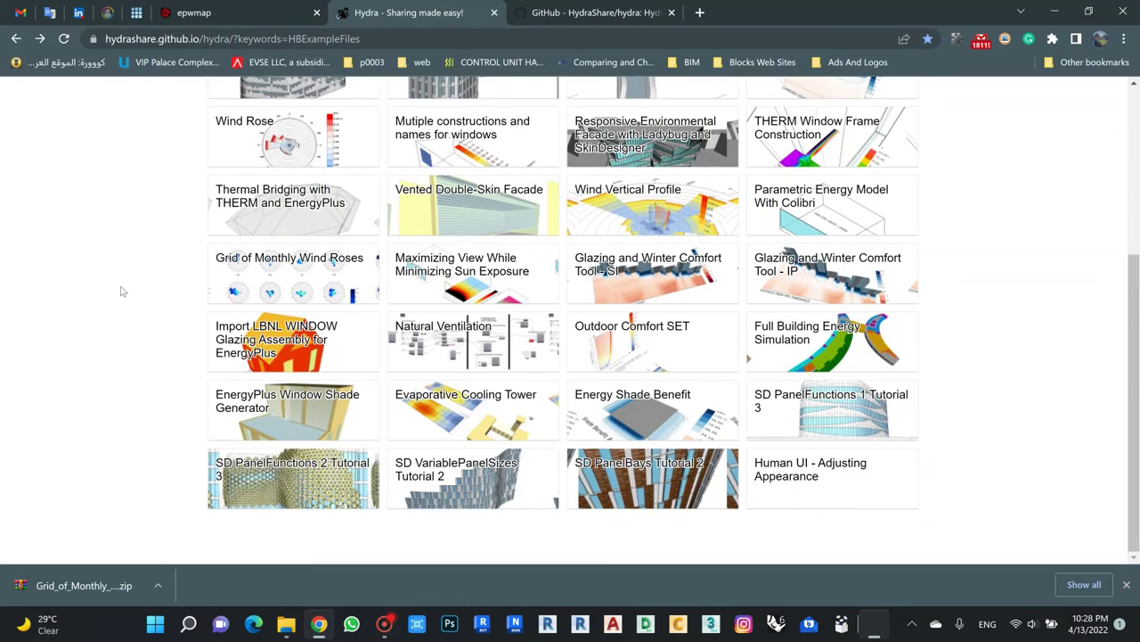
pyautogui.click(1054, 13)
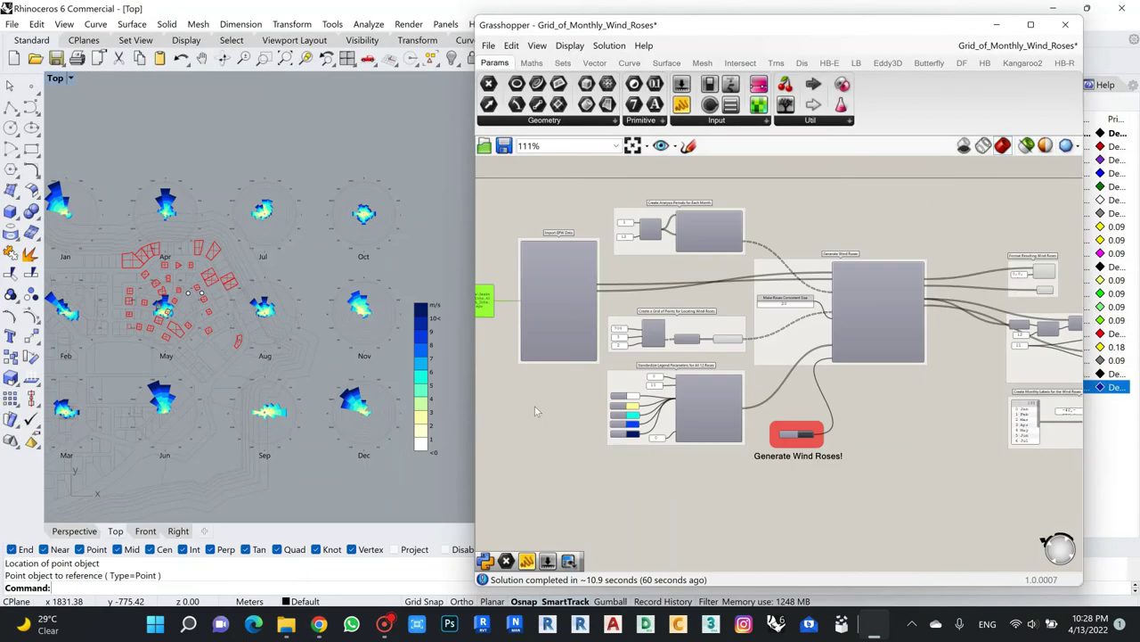
# Open the STUDY.gh definition from the Data folder on the Desktop in Grasshopper.
pyautogui.scroll(-5, 699, 370)
pyautogui.scroll(2, 657, 335)
pyautogui.click(484, 146)
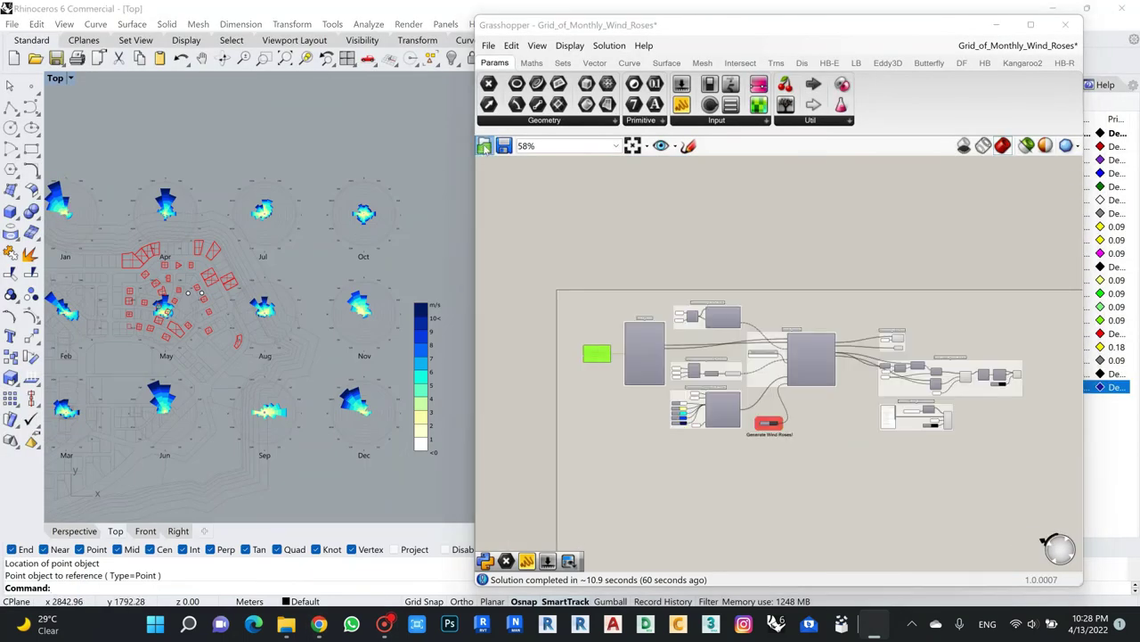
pyautogui.scroll(3, 356, 223)
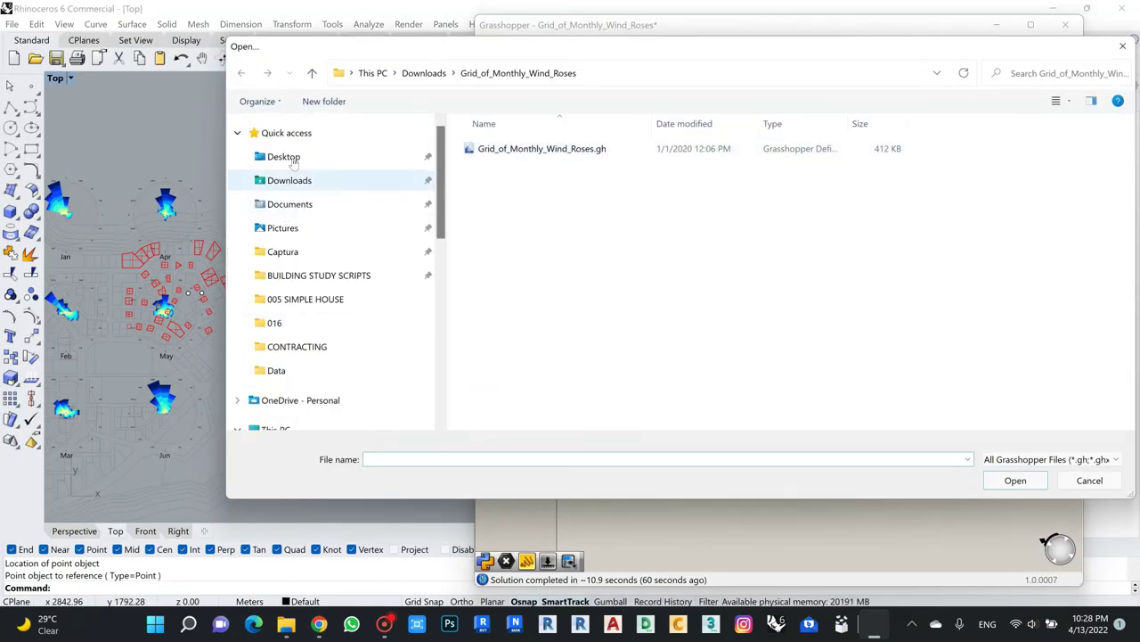
pyautogui.click(294, 158)
pyautogui.doubleClick(484, 149)
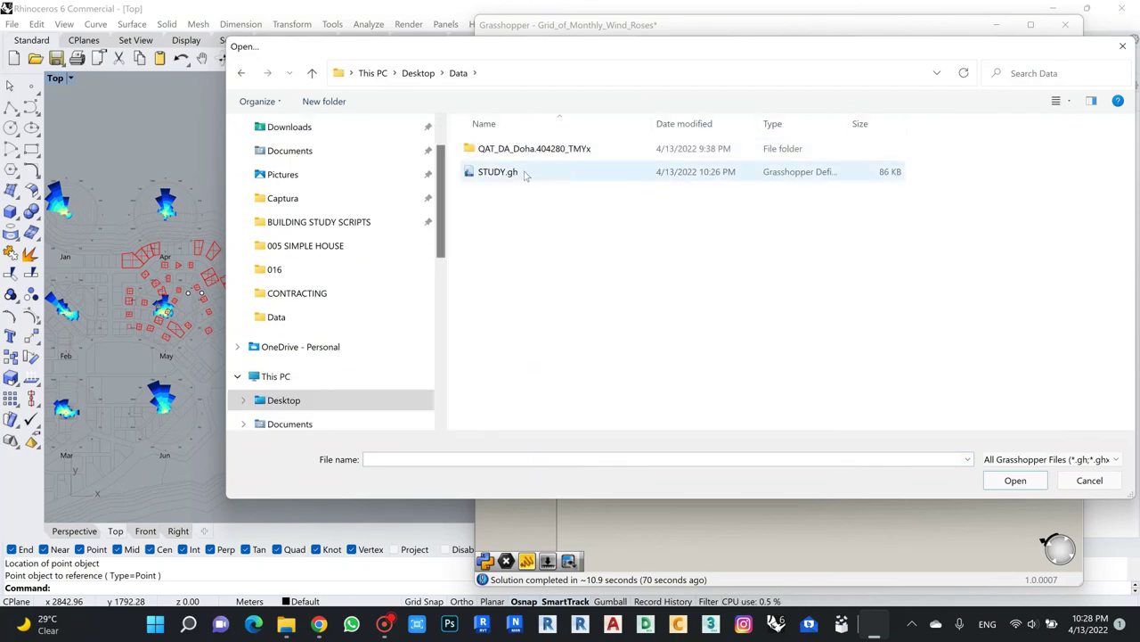
pyautogui.click(499, 172)
pyautogui.click(1017, 481)
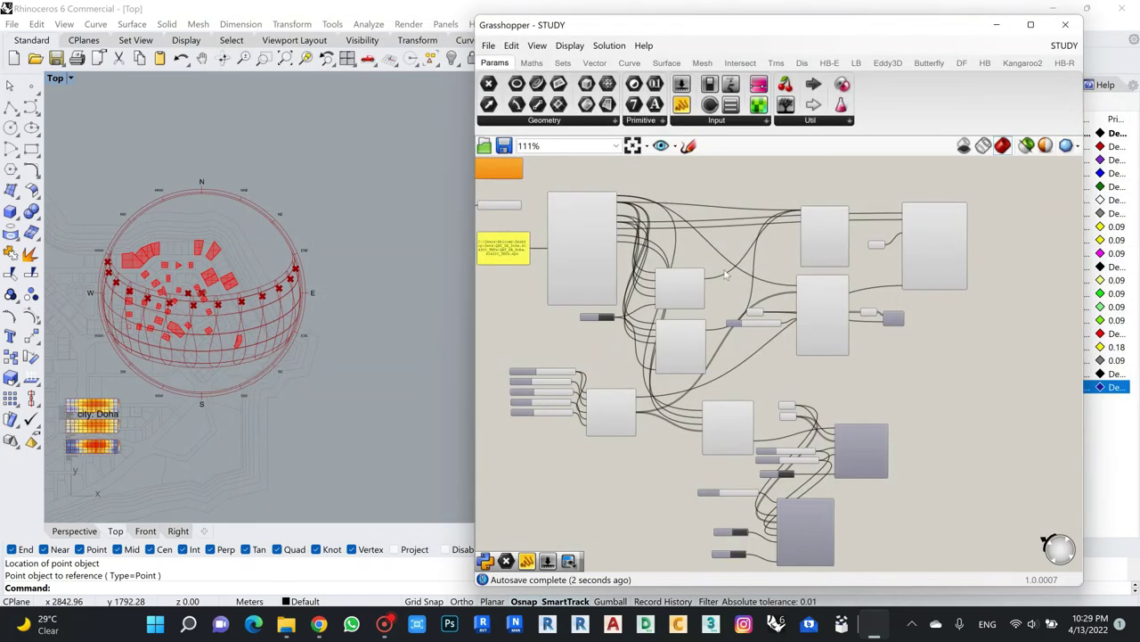
# Delete the orange weather download component with the _weather_URL input from the study definition.
pyautogui.scroll(-5, 728, 274)
pyautogui.scroll(10, 664, 254)
pyautogui.scroll(-2, 635, 279)
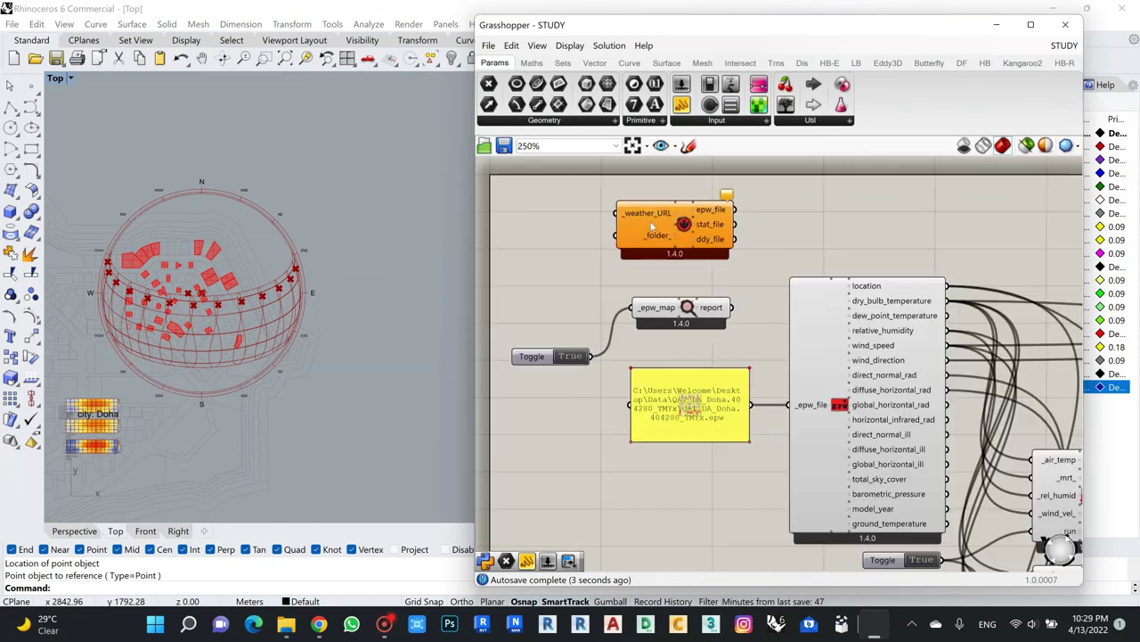
pyautogui.click(624, 233)
pyautogui.press('Delete')
pyautogui.scroll(-5, 617, 270)
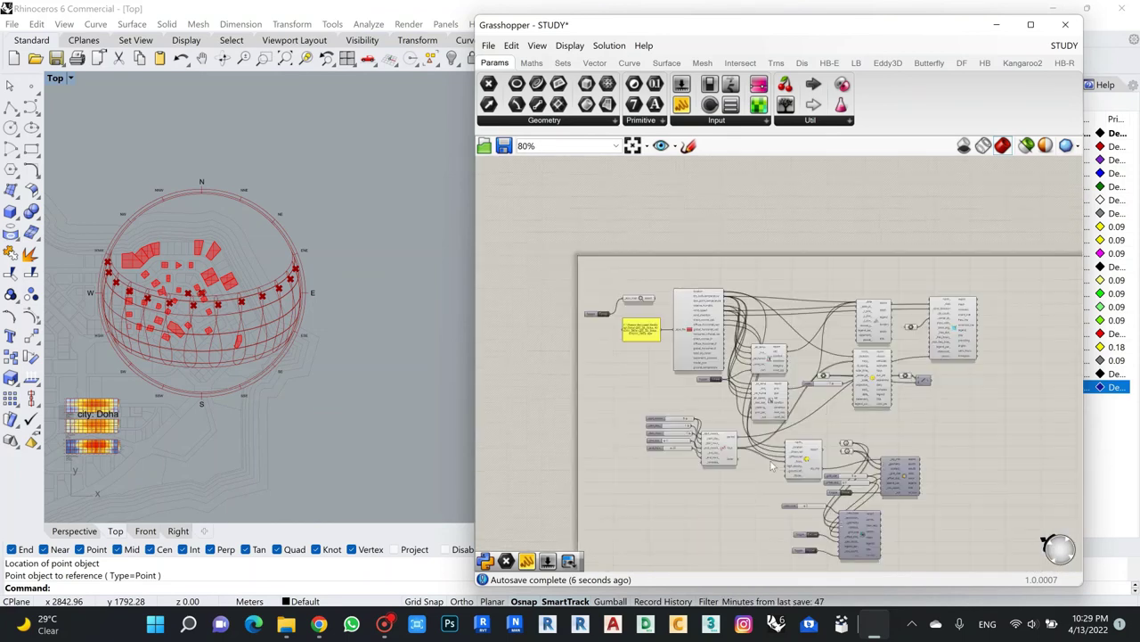
# Examine the study's wind rose in Rhino's Top view and the radiation and view analysis components in the definition.
pyautogui.scroll(3, 789, 498)
pyautogui.scroll(-4, 737, 365)
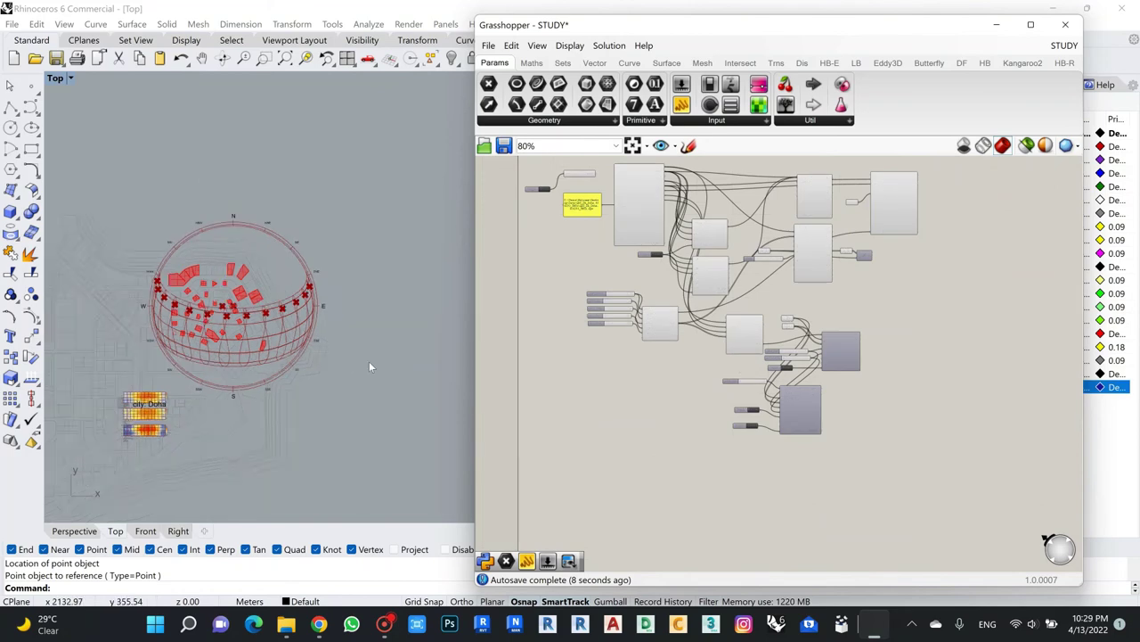
pyautogui.scroll(8, 280, 321)
pyautogui.scroll(5, 218, 326)
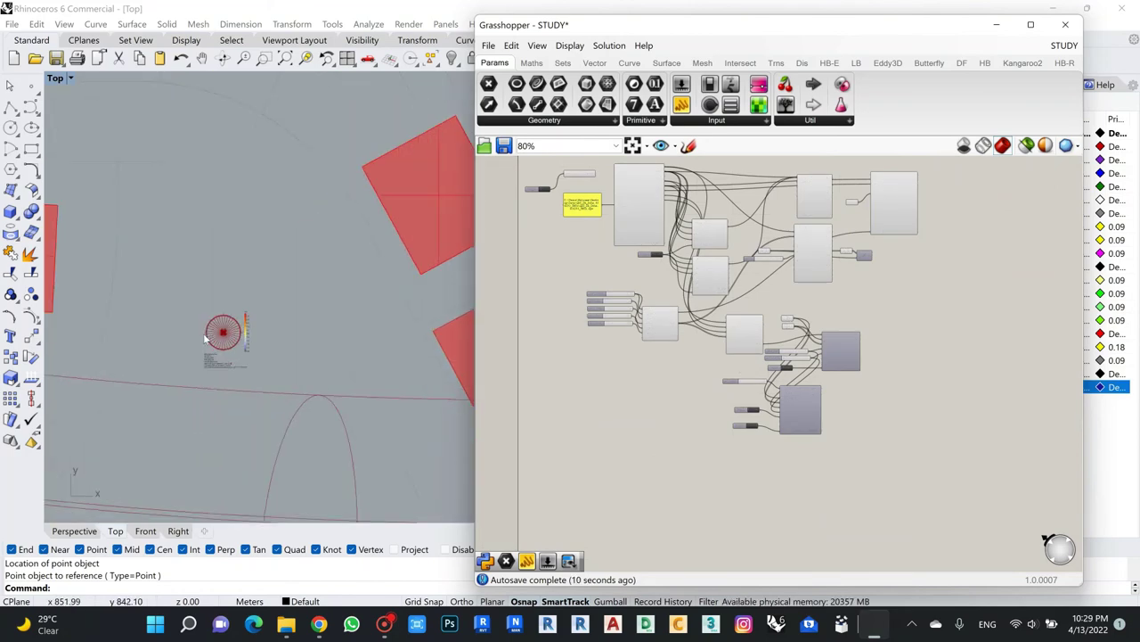
pyautogui.scroll(-3, 735, 357)
pyautogui.scroll(6, 658, 463)
pyautogui.scroll(4, 668, 446)
pyautogui.scroll(-5, 775, 317)
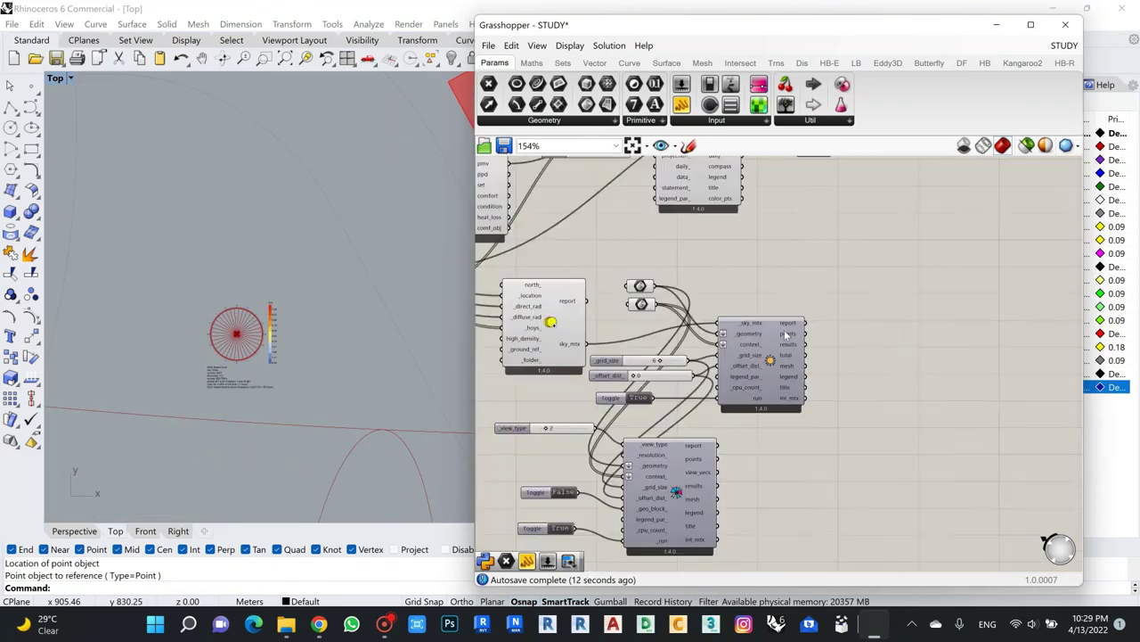
pyautogui.scroll(-2, 864, 349)
pyautogui.scroll(3, 799, 259)
pyautogui.scroll(-5, 809, 287)
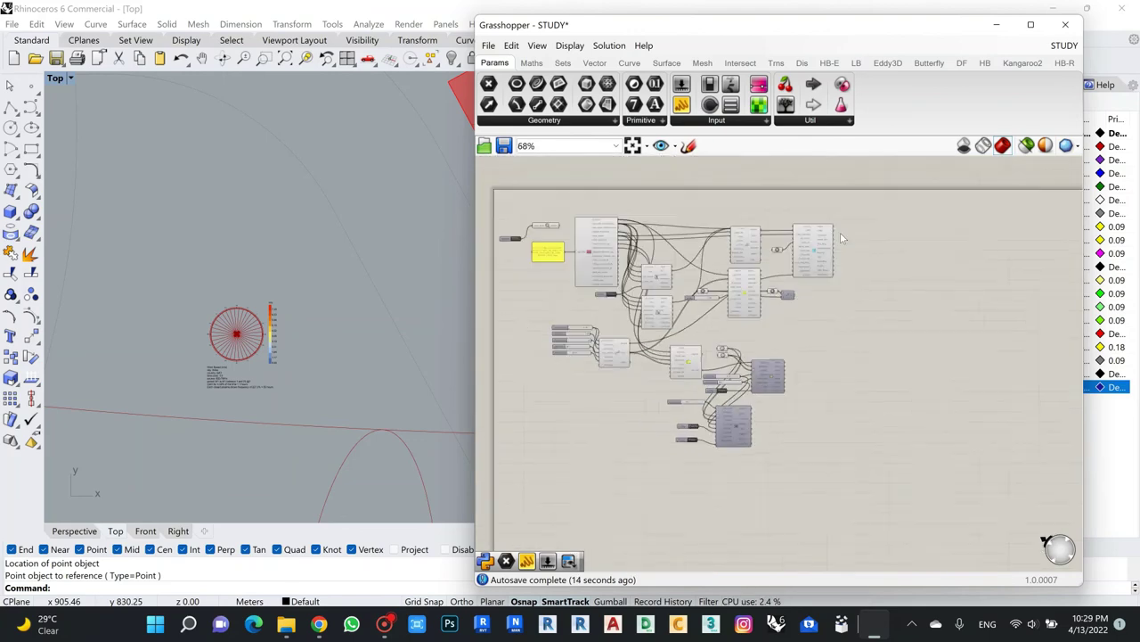
# Disconnect the LB Analysis Period from the wind rose component's period_ input.
pyautogui.scroll(4, 840, 232)
pyautogui.scroll(-5, 713, 321)
pyautogui.scroll(5, 689, 335)
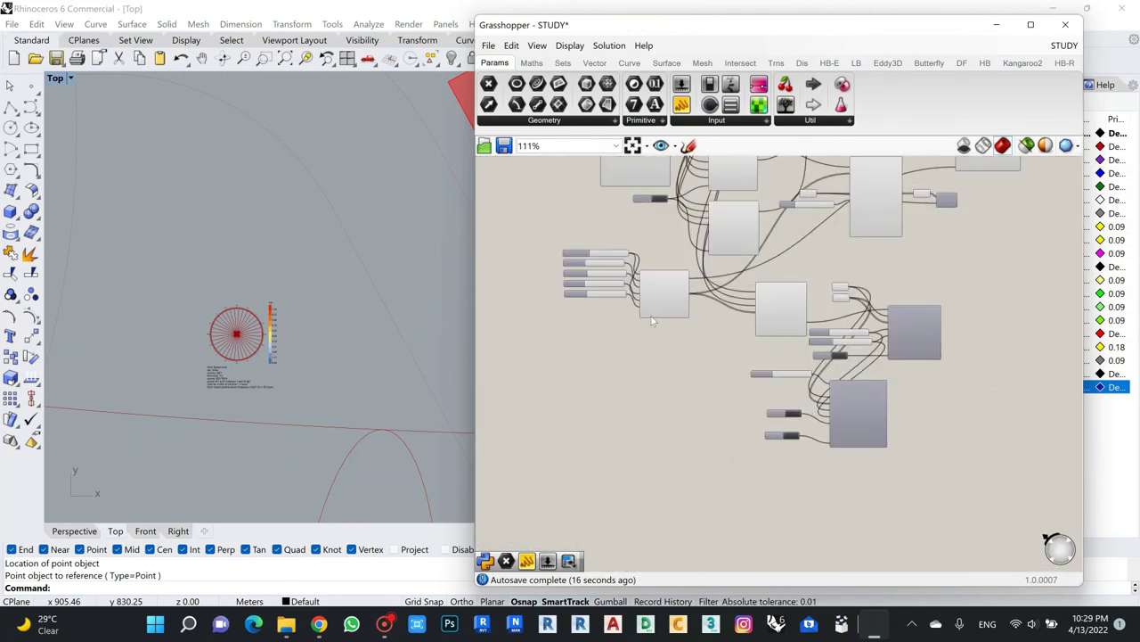
pyautogui.scroll(2, 862, 217)
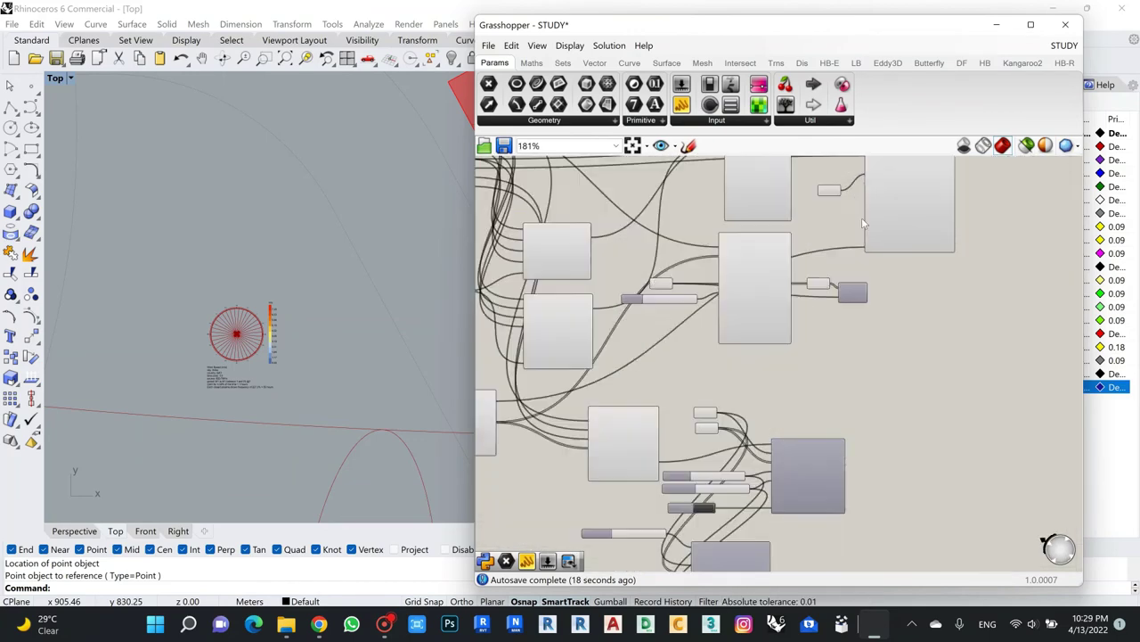
pyautogui.rightClick(912, 263)
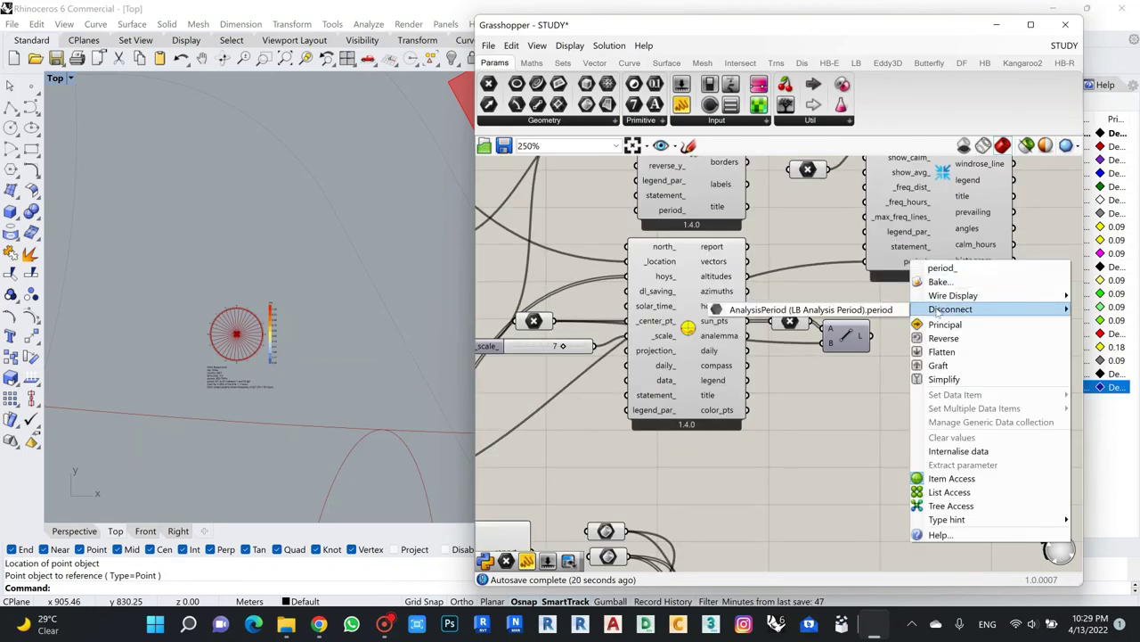
pyautogui.click(812, 312)
pyautogui.scroll(-5, 297, 330)
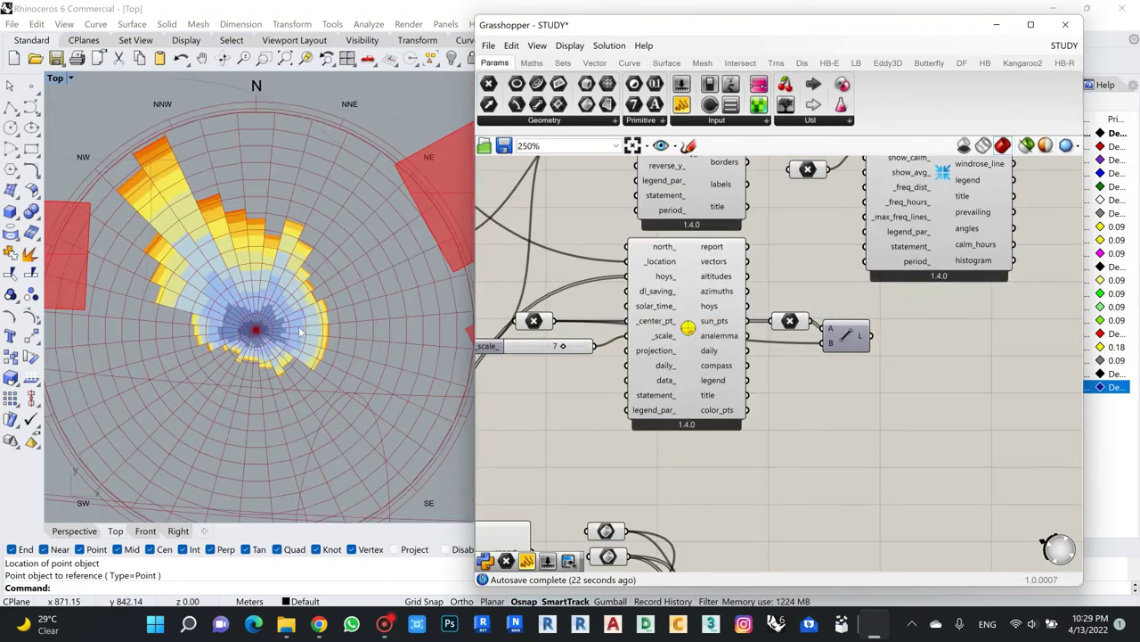
# Examine the full-year Doha wind rose, its wind speed legend and its description text against the surrounding buildings.
pyautogui.scroll(5, 277, 319)
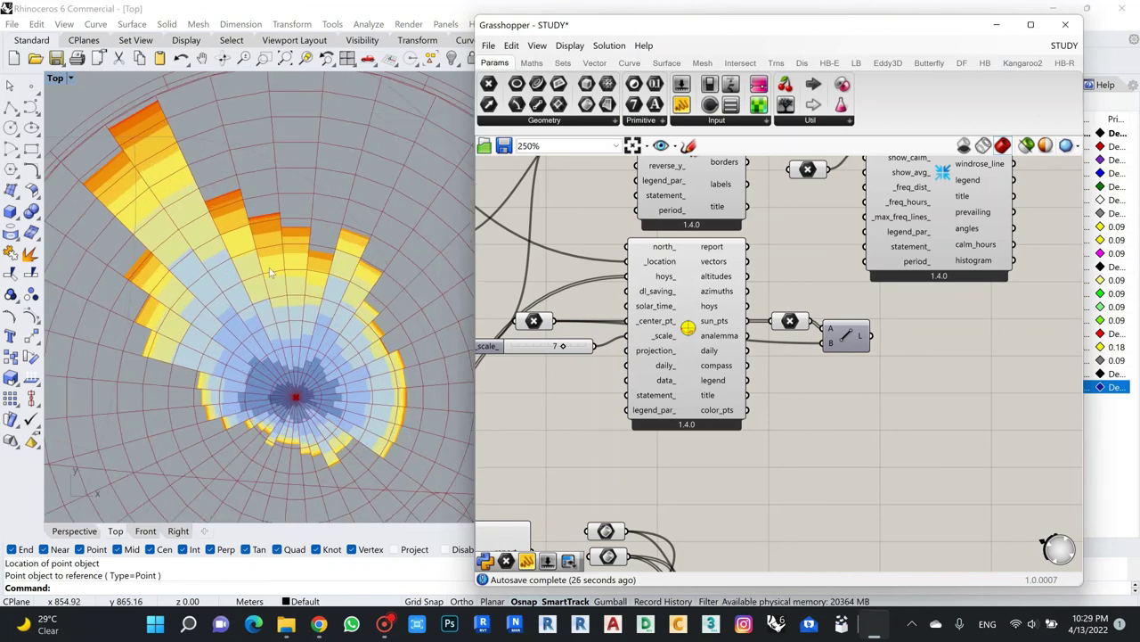
pyautogui.scroll(-6, 269, 272)
pyautogui.scroll(3, 266, 290)
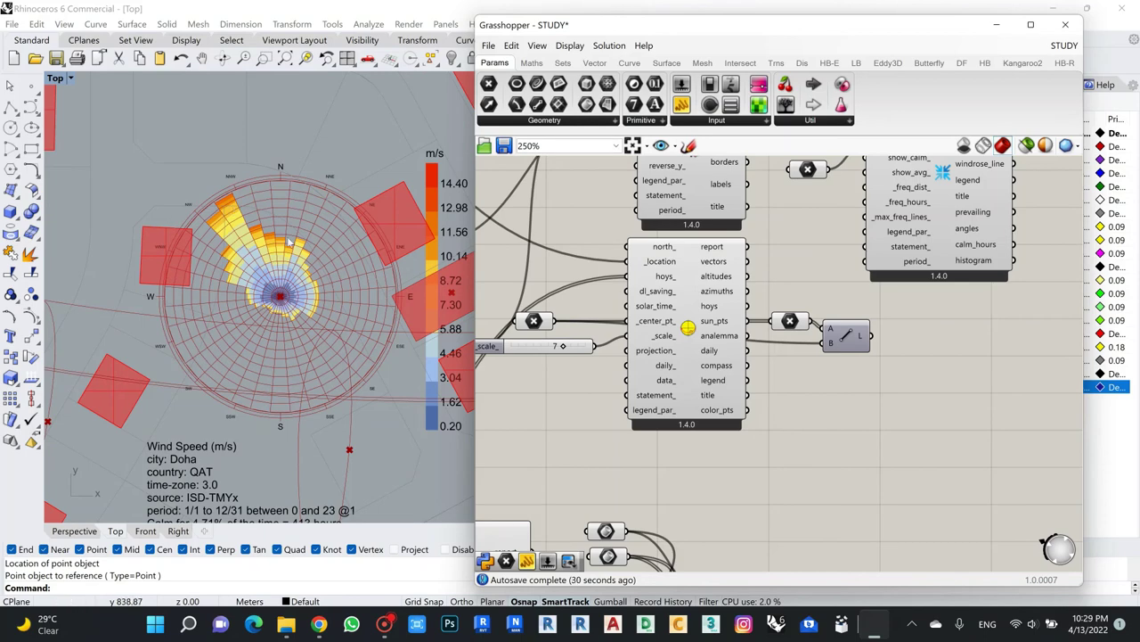
pyautogui.scroll(4, 314, 219)
pyautogui.scroll(-7, 189, 211)
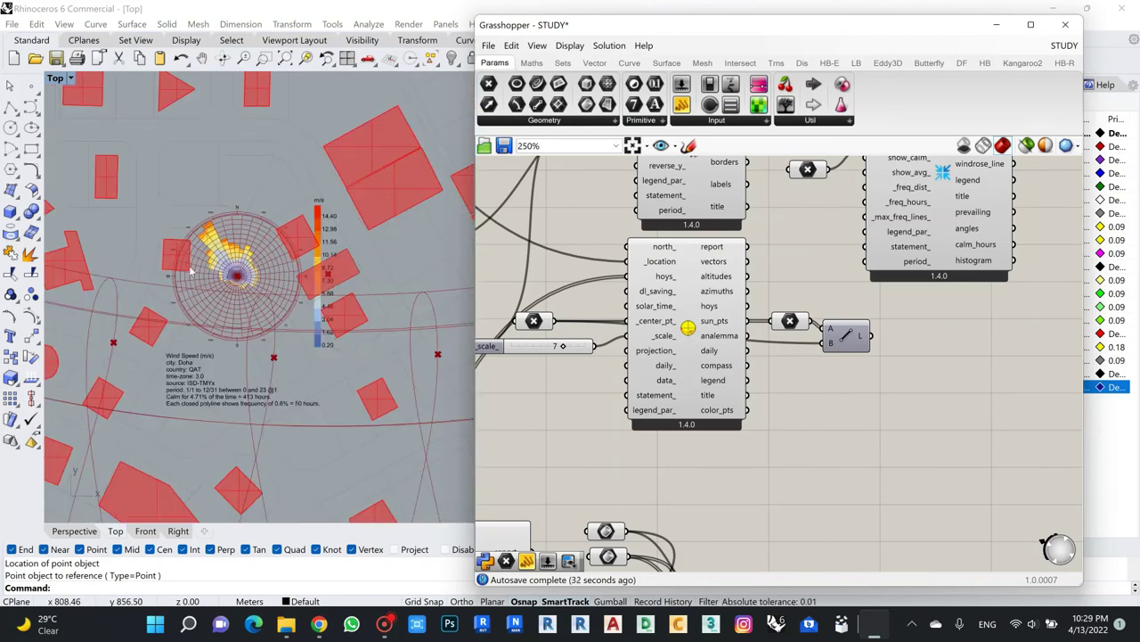
pyautogui.scroll(2, 192, 240)
pyautogui.scroll(-3, 268, 285)
pyautogui.scroll(5, 299, 254)
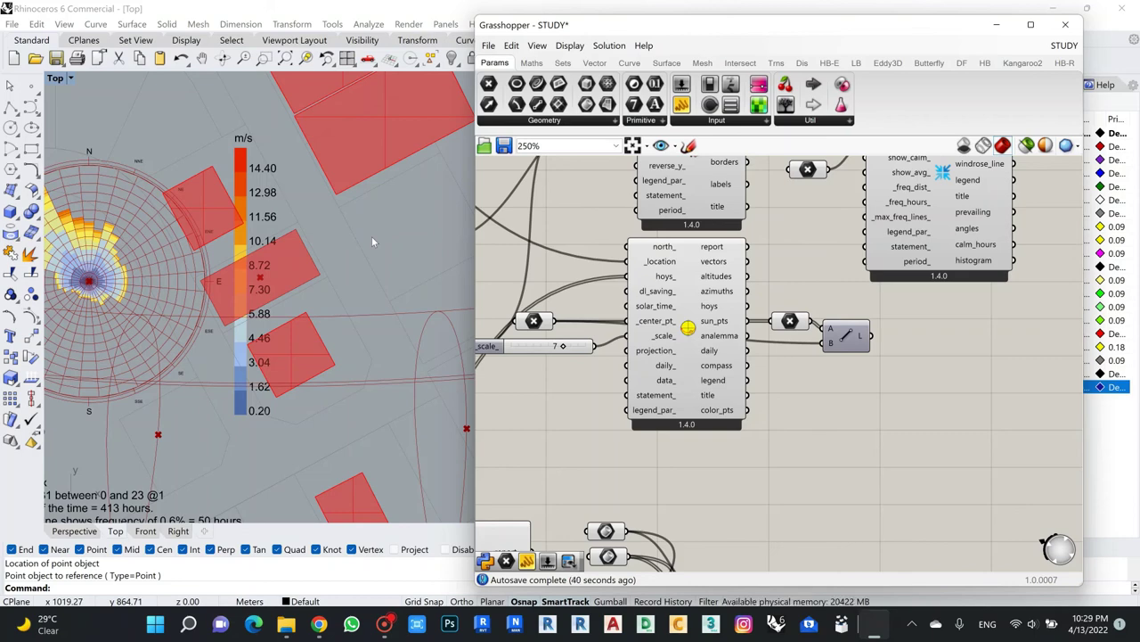
pyautogui.scroll(-3, 372, 243)
pyautogui.scroll(2, 324, 244)
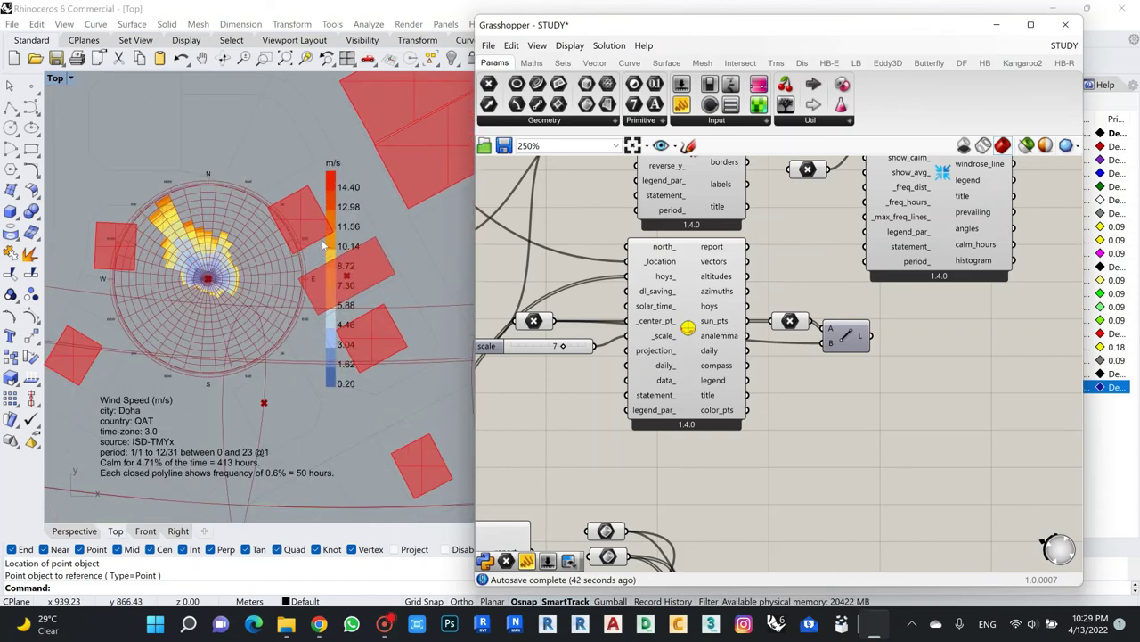